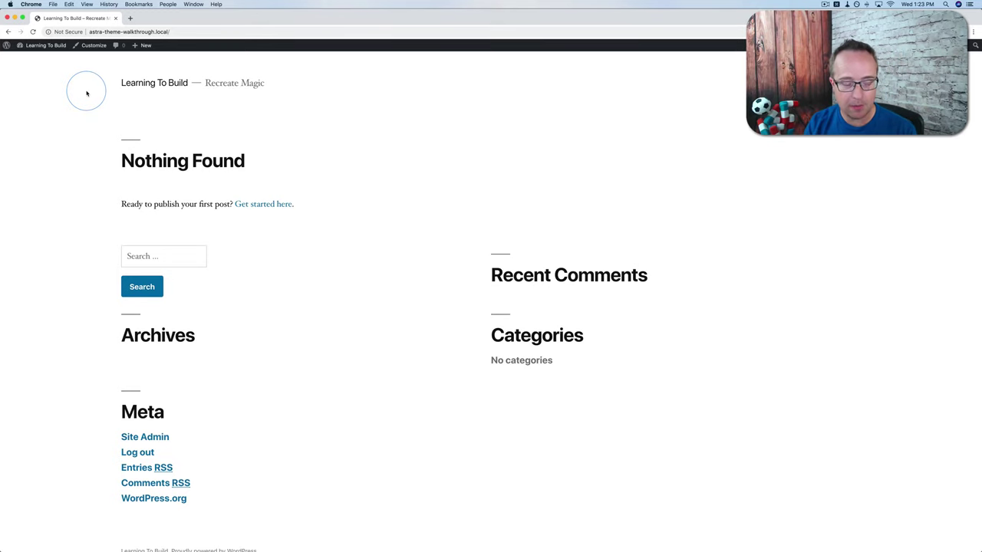
- Load wplearninglab.com/astra1 in a new browser tab to reach the Astra theme site
{"action": "key", "text": "super+t"}
{"action": "type", "text": "wplearning"}
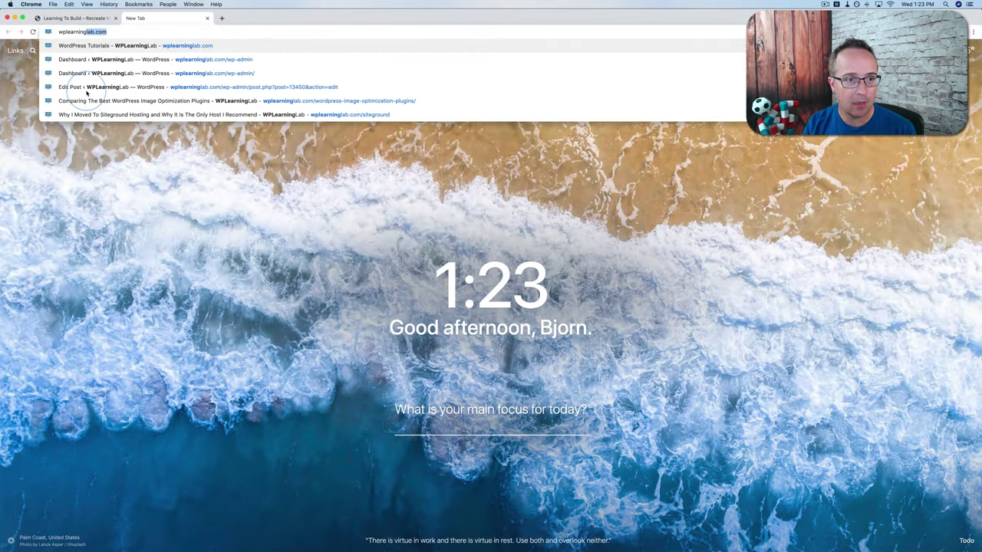
{"action": "type", "text": "lab.com/"}
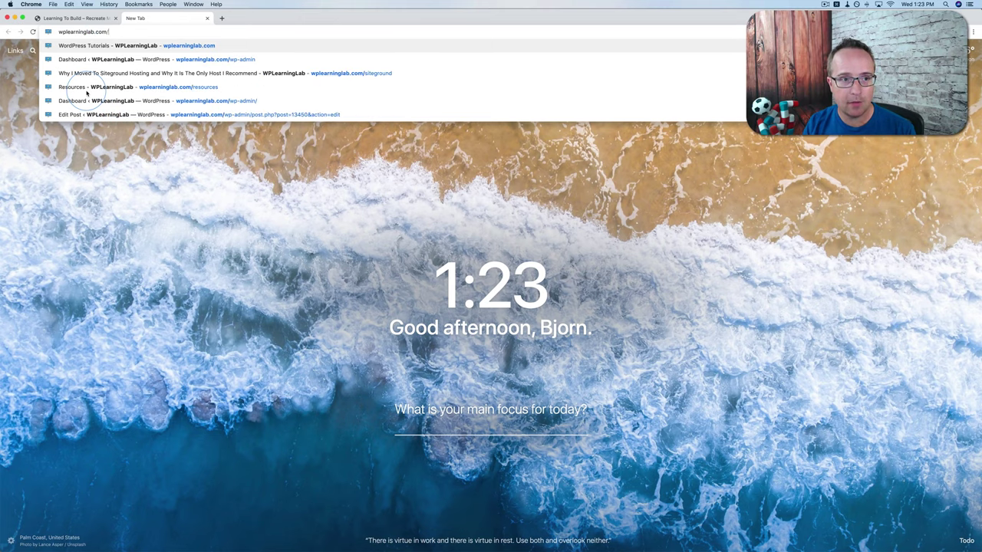
{"action": "type", "text": "astra1"}
{"action": "key", "text": "Return"}
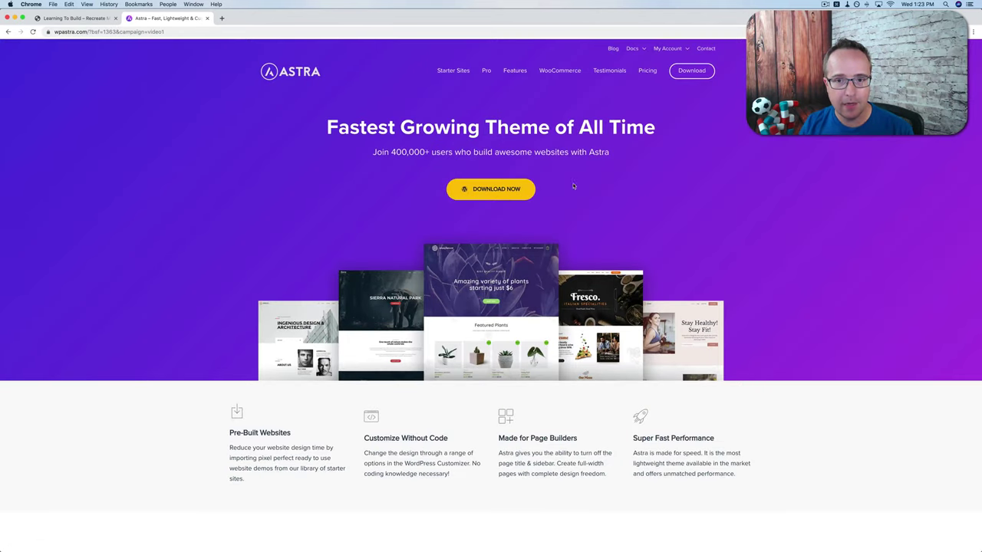
- Download the free Astra theme from the pricing page, skipping the newsletter subscription
{"action": "left_click", "coordinate": [491, 188]}
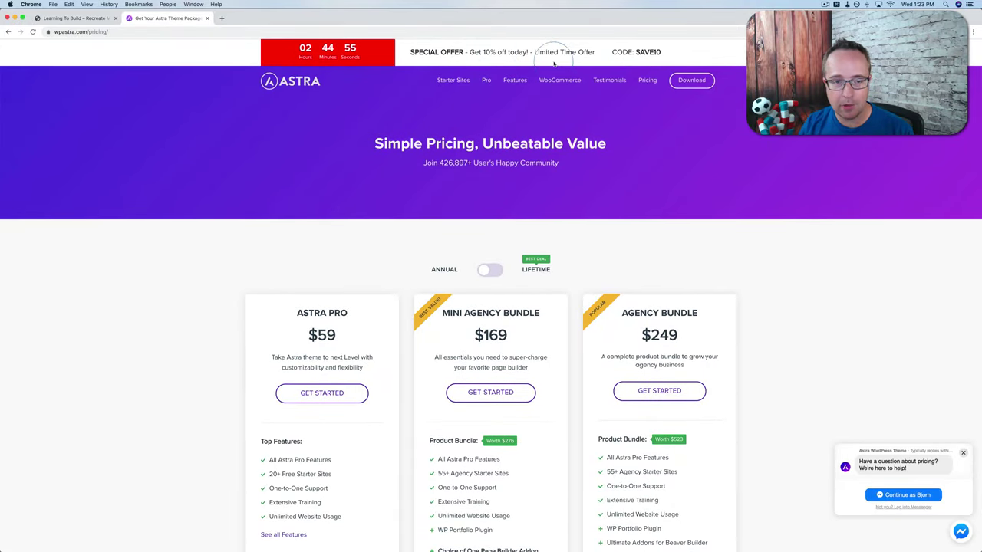
{"action": "left_click", "coordinate": [208, 248]}
{"action": "scroll", "coordinate": [208, 248], "scroll_direction": "down", "scroll_amount": 5}
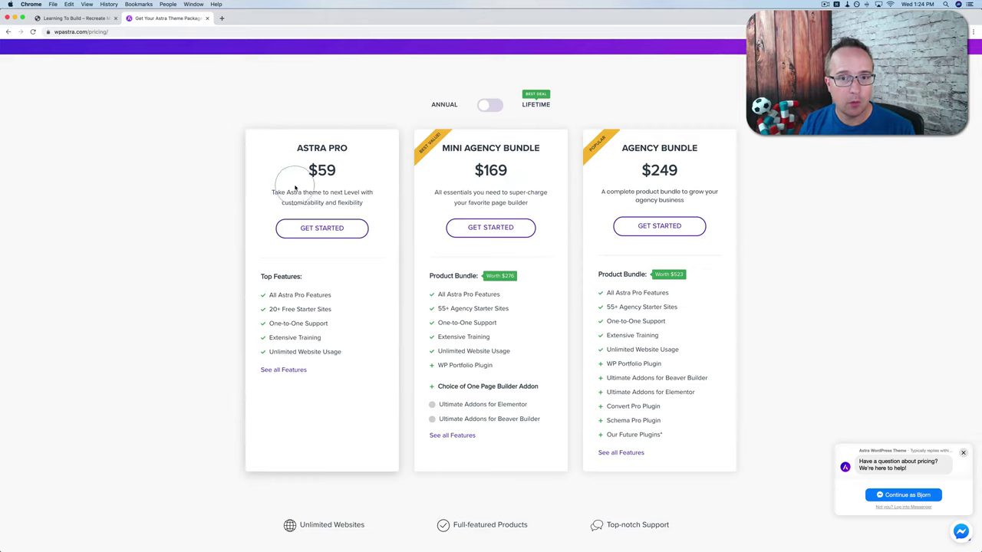
{"action": "left_click", "coordinate": [630, 181]}
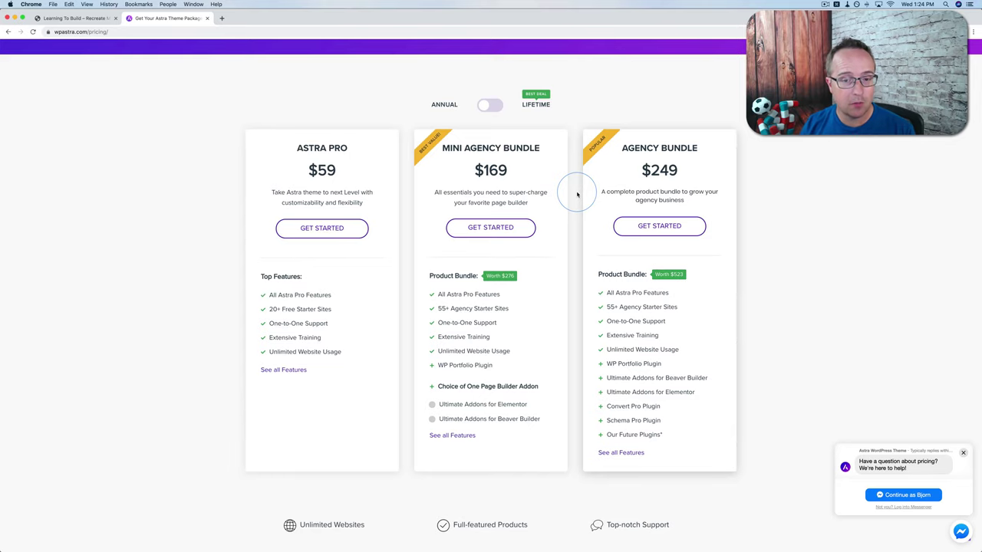
{"action": "scroll", "coordinate": [577, 195], "scroll_direction": "down", "scroll_amount": 5}
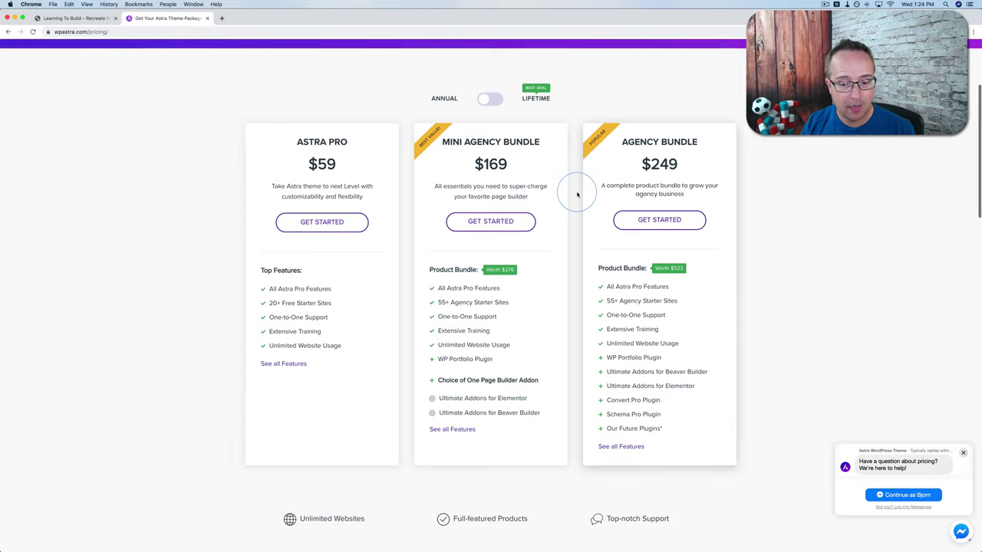
{"action": "scroll", "coordinate": [595, 268], "scroll_direction": "down", "scroll_amount": 1}
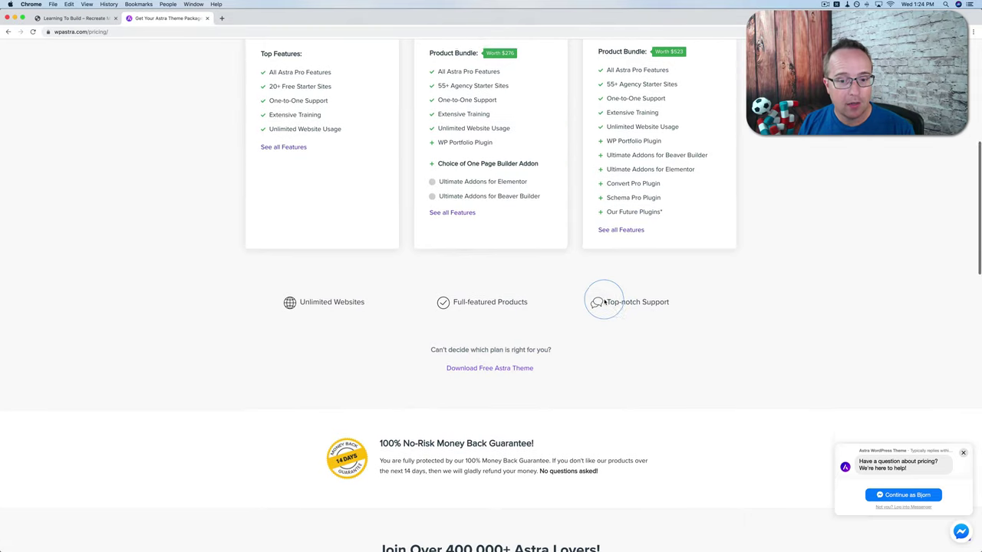
{"action": "left_click", "coordinate": [488, 369]}
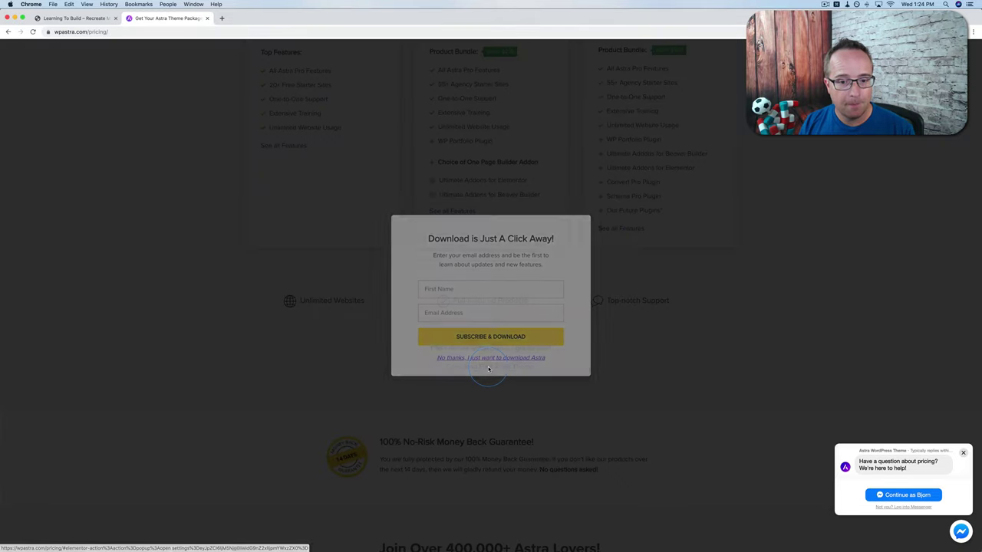
{"action": "left_click", "coordinate": [443, 290]}
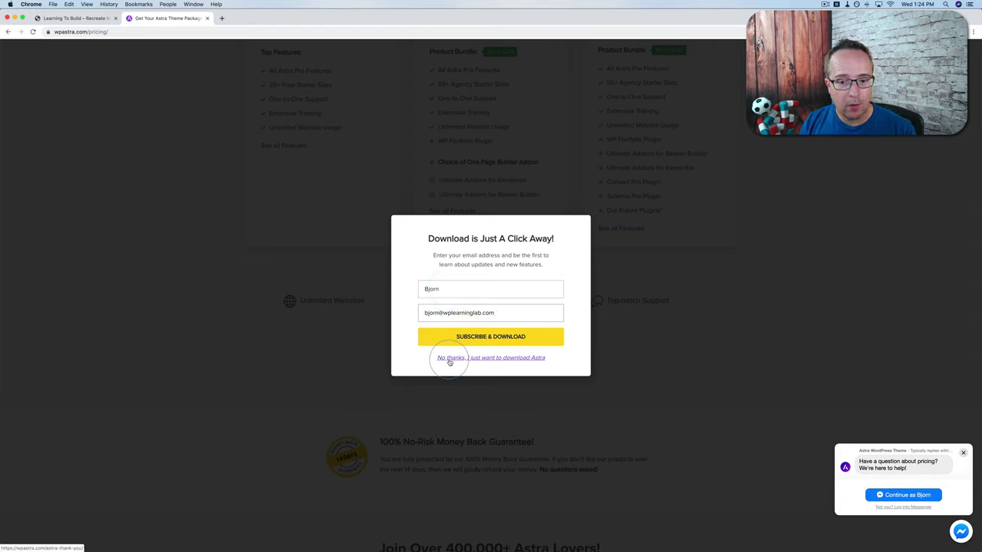
{"action": "left_click", "coordinate": [504, 359]}
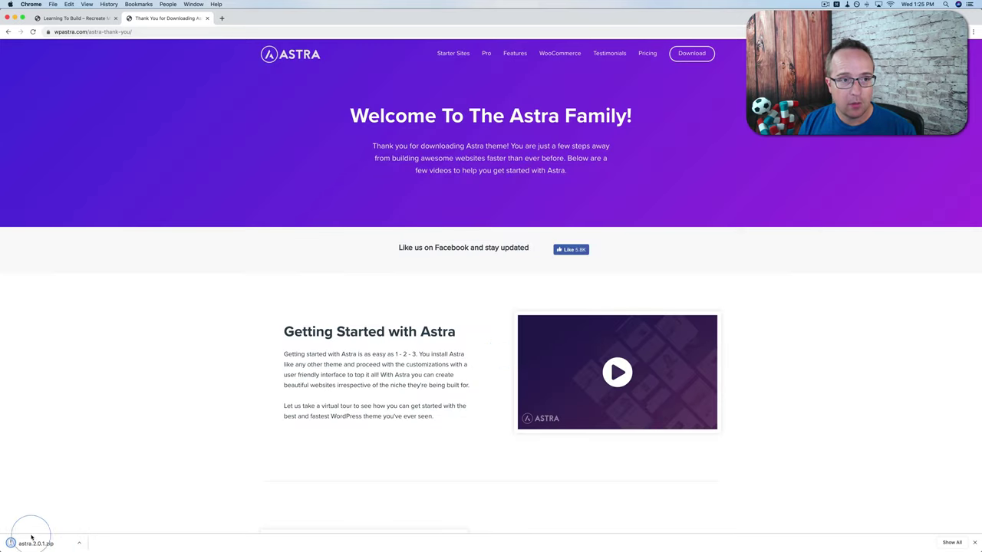
- Return to the Learning To Build site and open the theme upload form in its WordPress admin area
{"action": "left_click", "coordinate": [92, 20]}
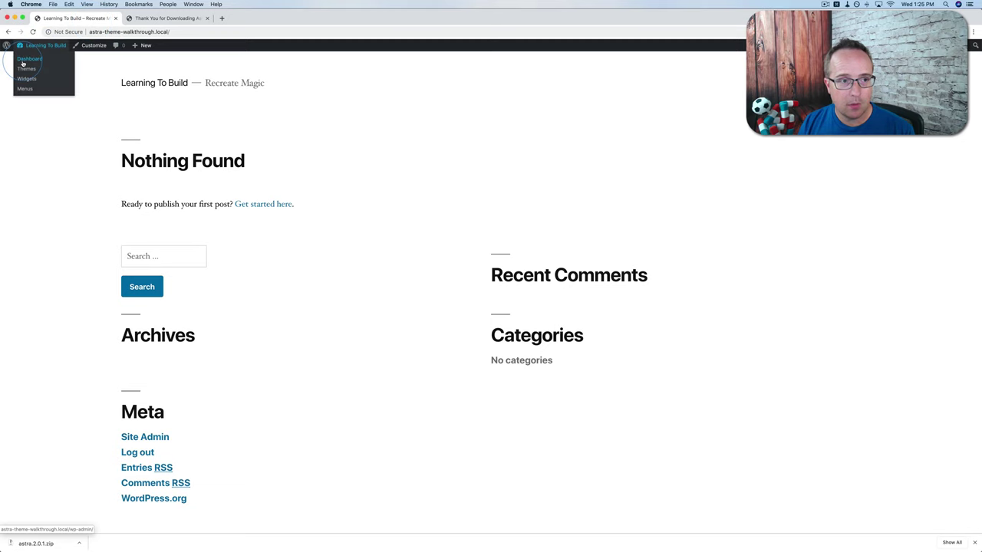
{"action": "left_click", "coordinate": [23, 60]}
{"action": "mouse_move", "coordinate": [54, 261]}
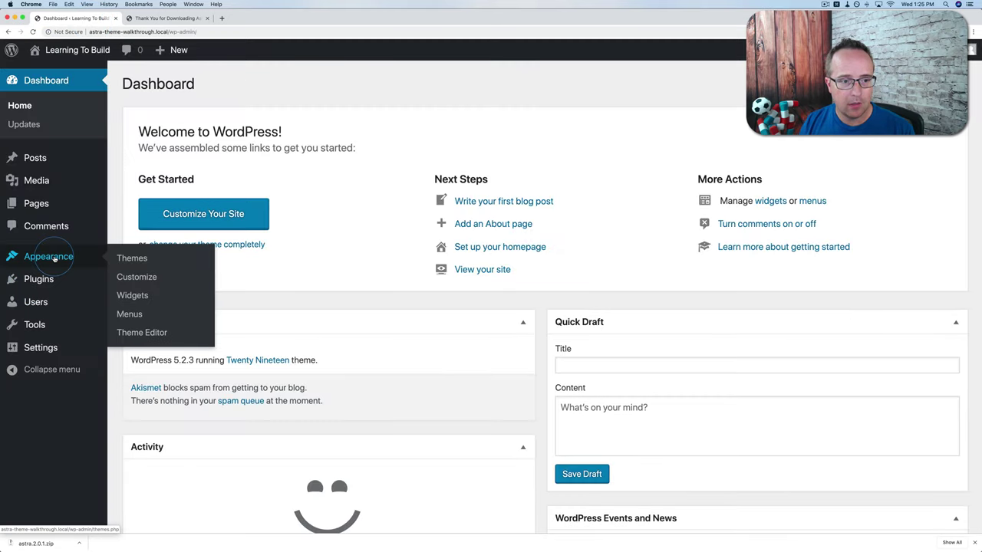
{"action": "left_click", "coordinate": [132, 258]}
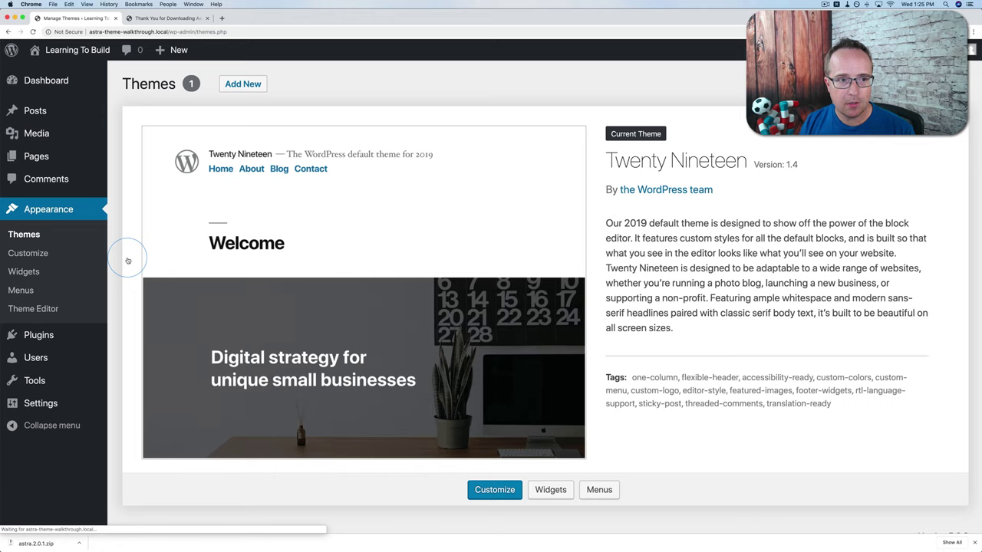
{"action": "left_click", "coordinate": [244, 86]}
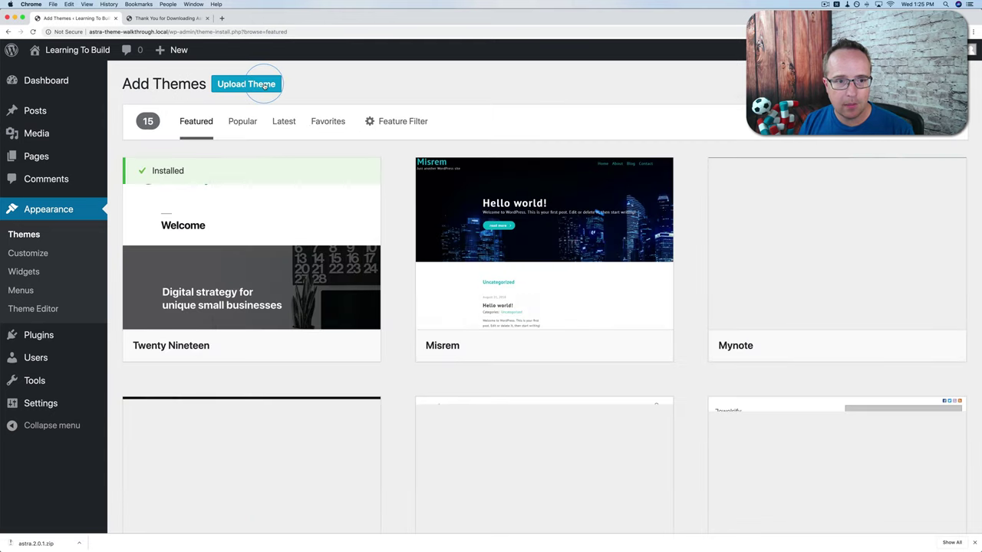
{"action": "left_click", "coordinate": [263, 85]}
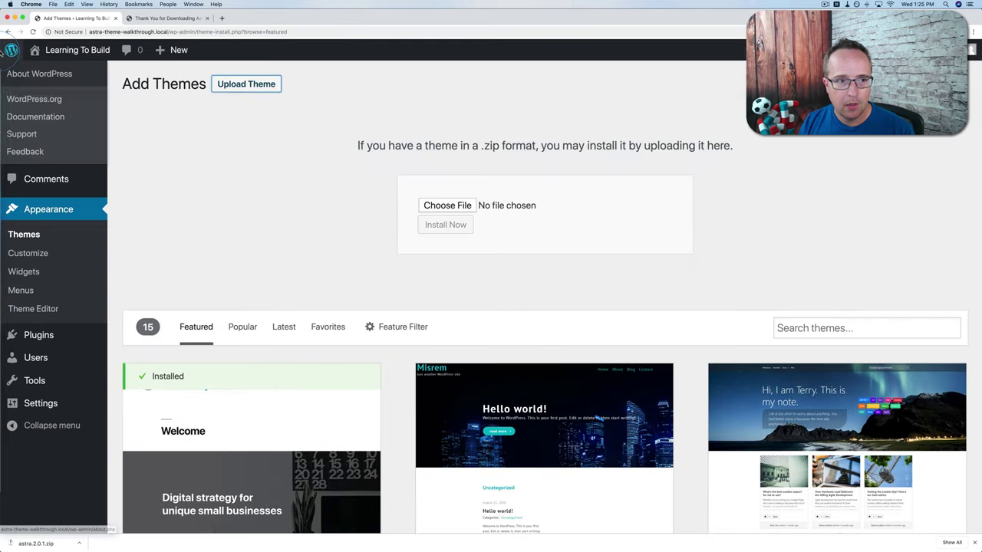
- Upload astra.2.0.1.zip from the Downloads folder, then install and activate the theme
{"action": "left_click", "coordinate": [13, 70]}
{"action": "left_click", "coordinate": [280, 270]}
{"action": "left_click", "coordinate": [128, 288]}
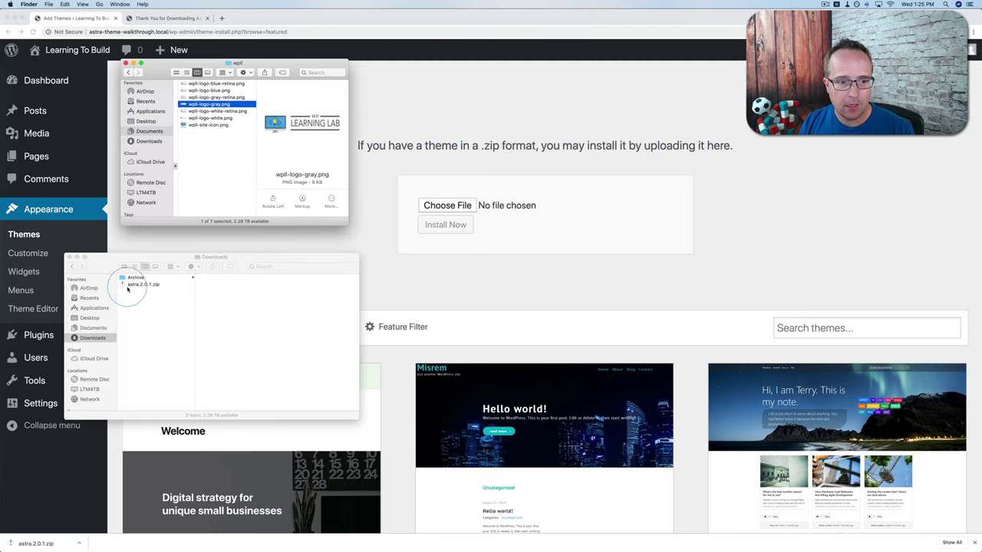
{"action": "left_click_drag", "start_coordinate": [127, 287], "coordinate": [467, 206]}
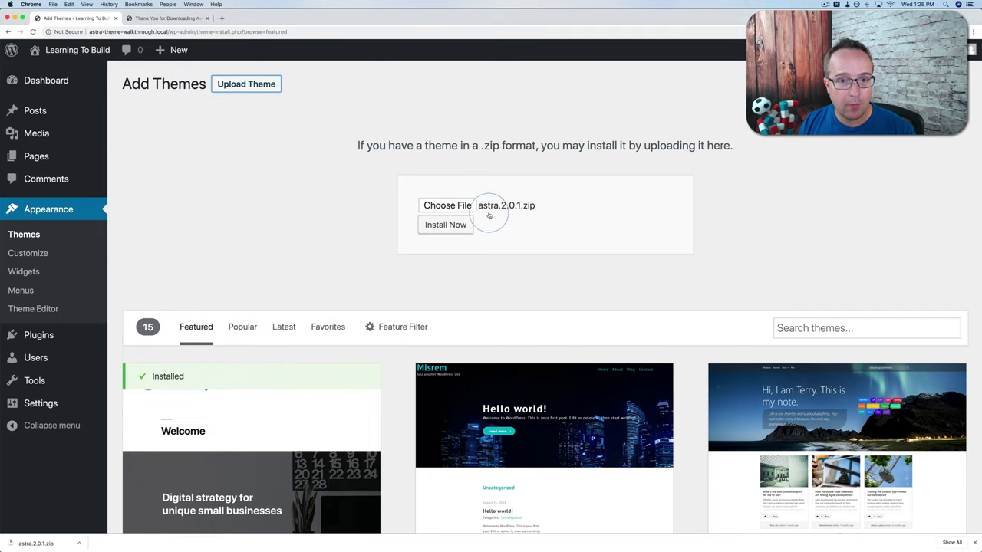
{"action": "left_click", "coordinate": [444, 228]}
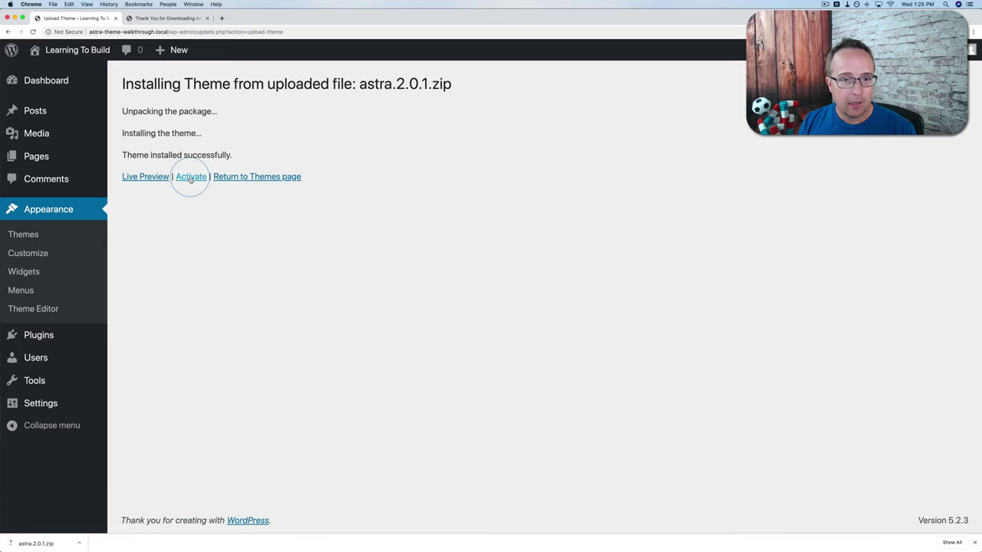
{"action": "left_click", "coordinate": [190, 177]}
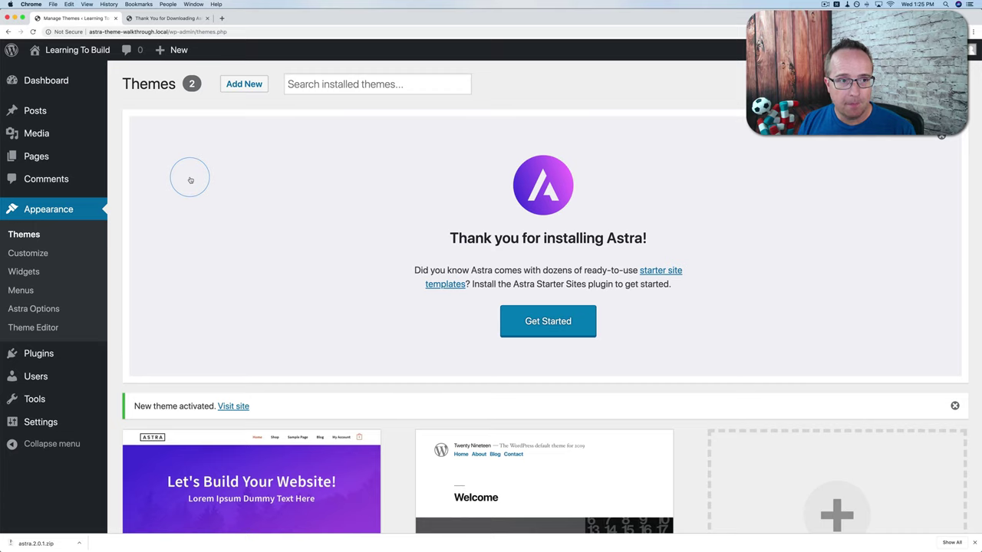
- View the site's front end in a new tab and dismiss the browser's downloads bar
{"action": "mouse_move", "coordinate": [77, 50]}
{"action": "left_click", "coordinate": [46, 74], "text": "super"}
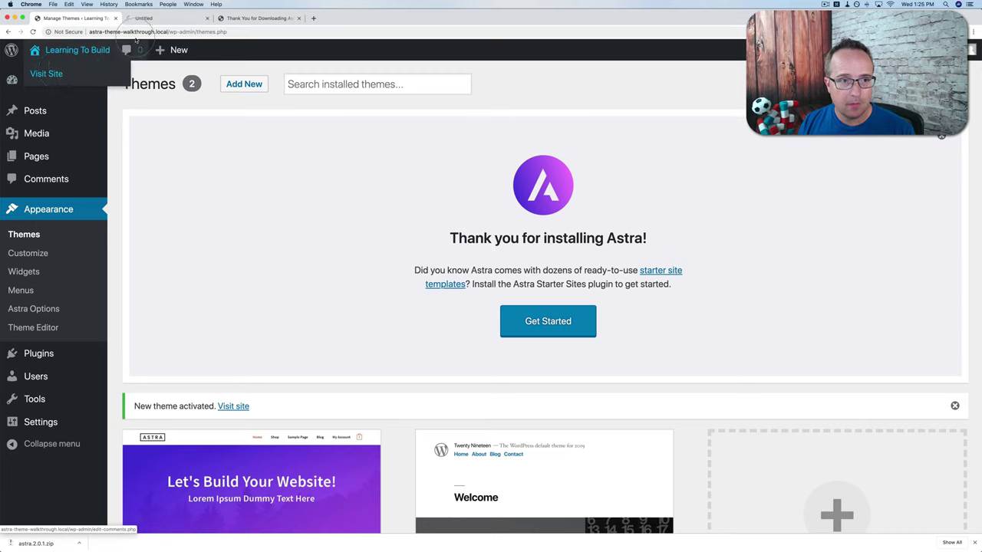
{"action": "left_click", "coordinate": [162, 19]}
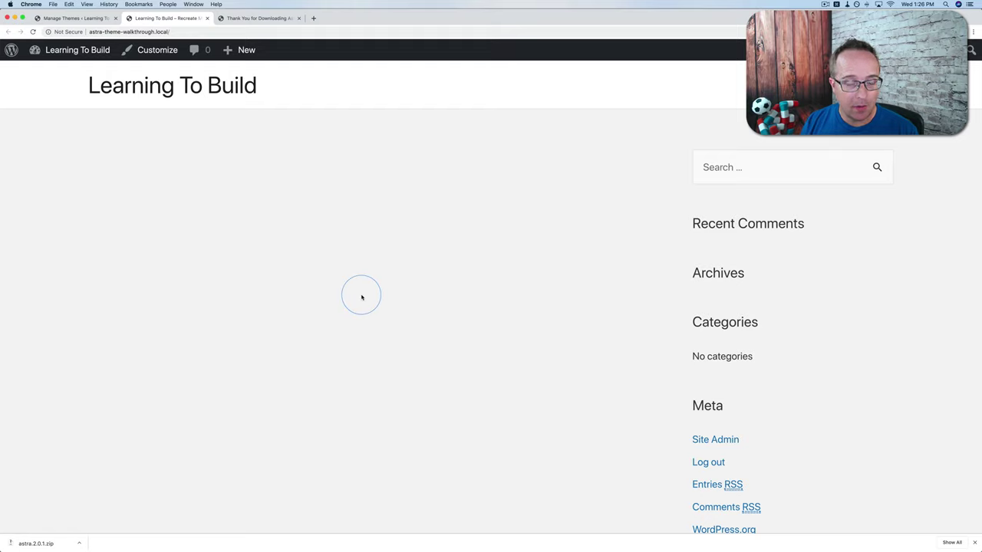
{"action": "left_click", "coordinate": [975, 544]}
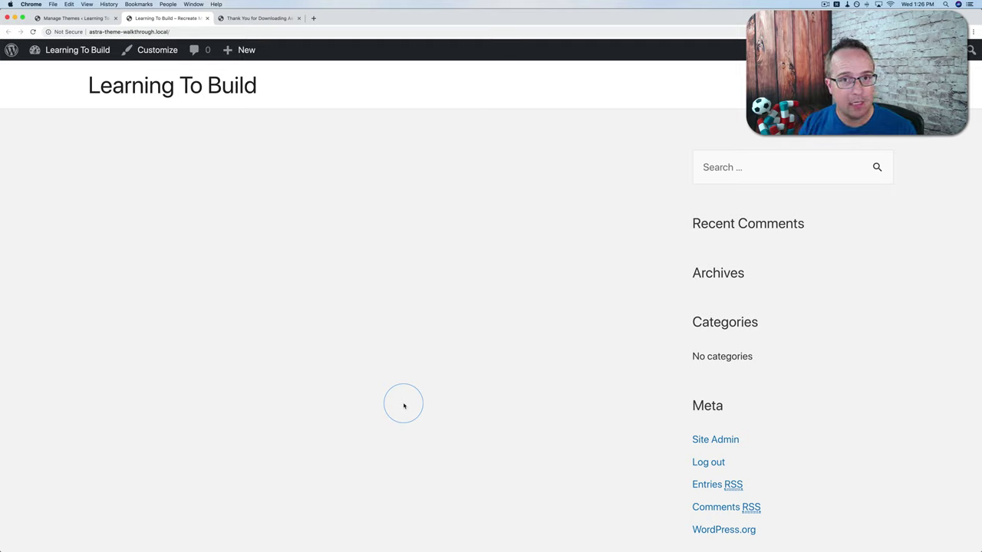
- Install the starter site importer plugin from the Astra Options page in the WordPress admin area
{"action": "left_click", "coordinate": [69, 18]}
{"action": "scroll", "coordinate": [357, 315], "scroll_direction": "down", "scroll_amount": 1}
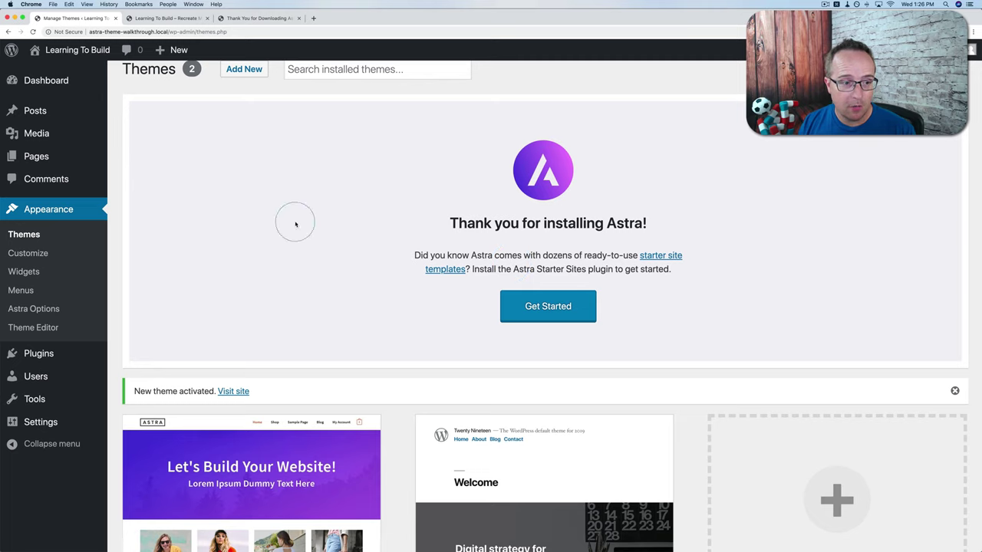
{"action": "left_click", "coordinate": [33, 309]}
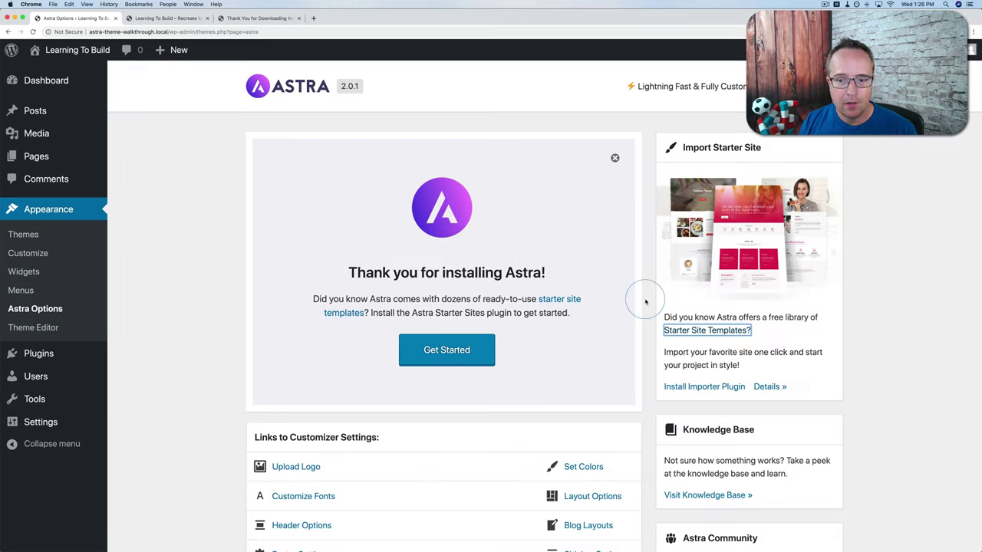
{"action": "left_click", "coordinate": [651, 298]}
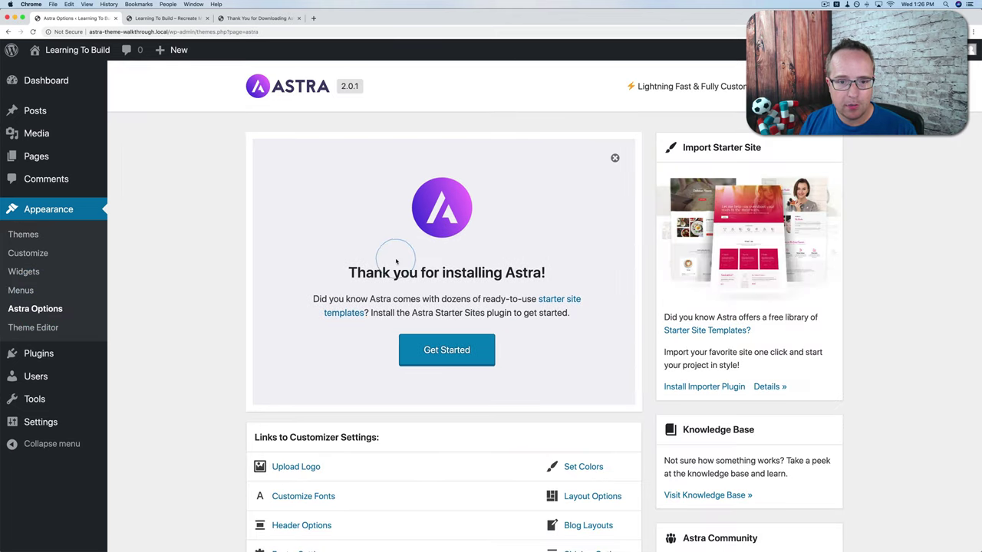
{"action": "left_click", "coordinate": [686, 388]}
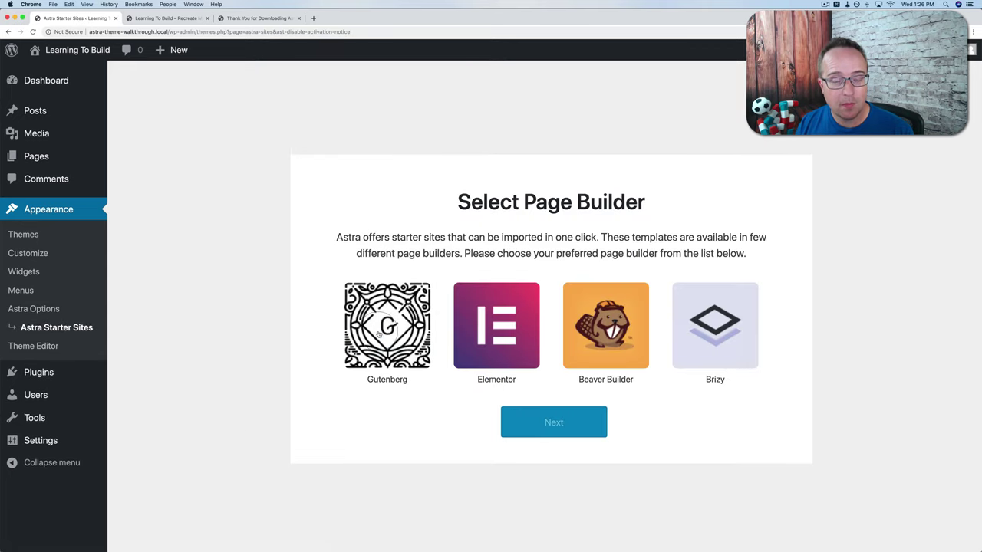
- Choose Elementor as the page builder for the starter sites and continue to the template library
{"action": "left_click", "coordinate": [487, 309]}
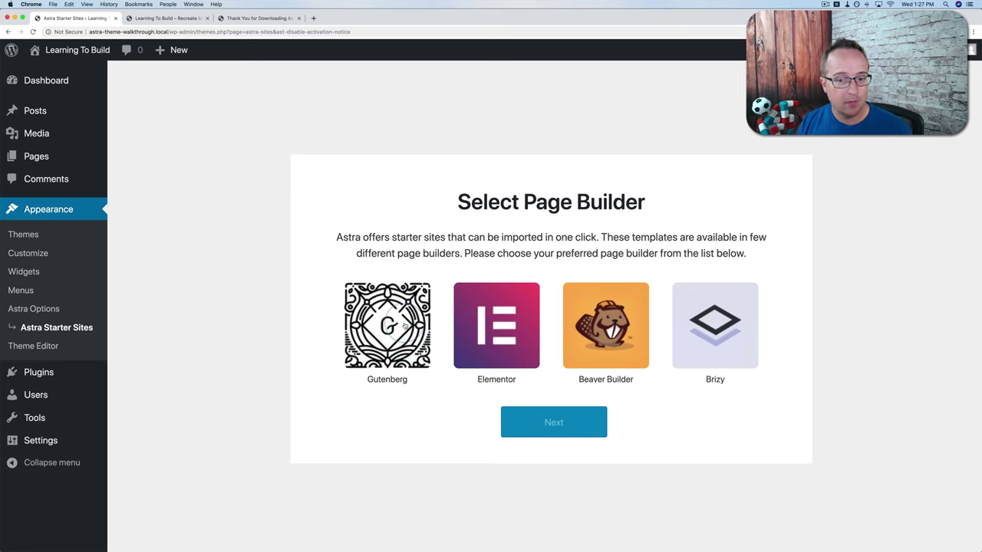
{"action": "left_click", "coordinate": [526, 319]}
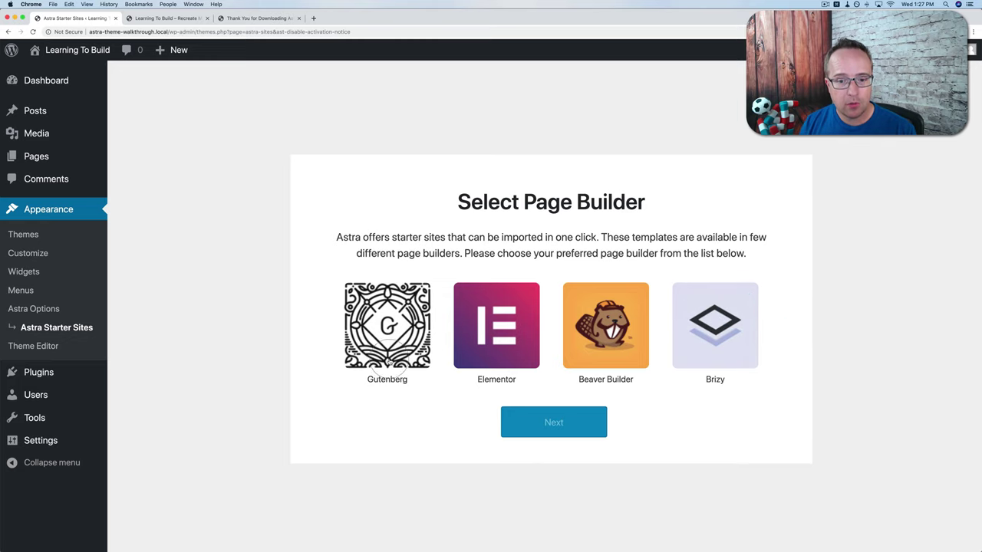
{"action": "left_click", "coordinate": [512, 339]}
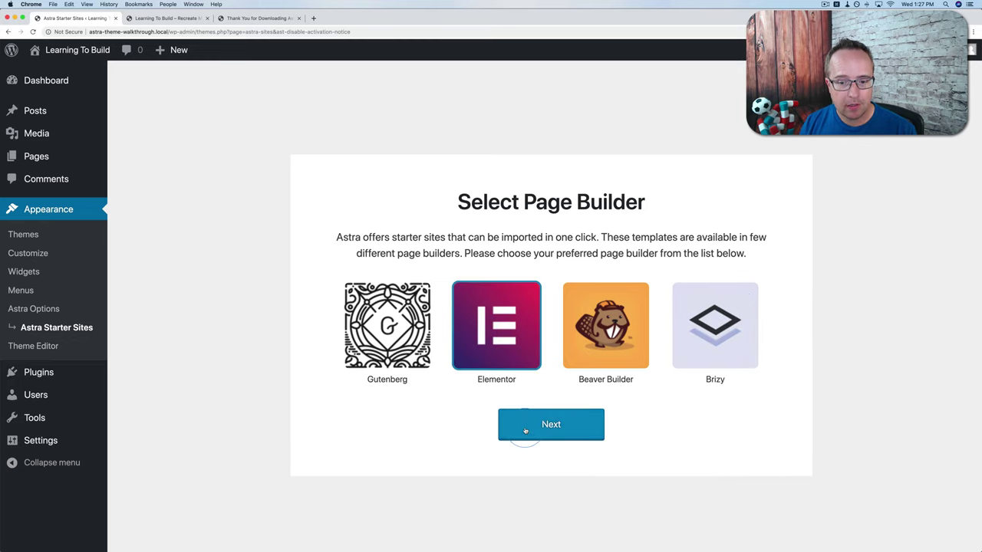
{"action": "left_click", "coordinate": [552, 425]}
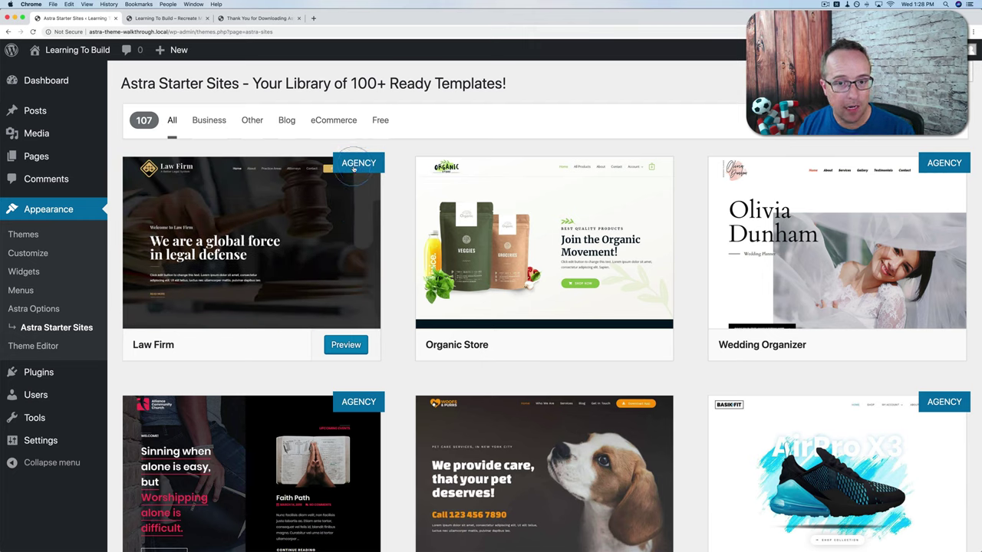
- Filter the Astra starter site templates to the free ones and browse through them
{"action": "left_click", "coordinate": [382, 125]}
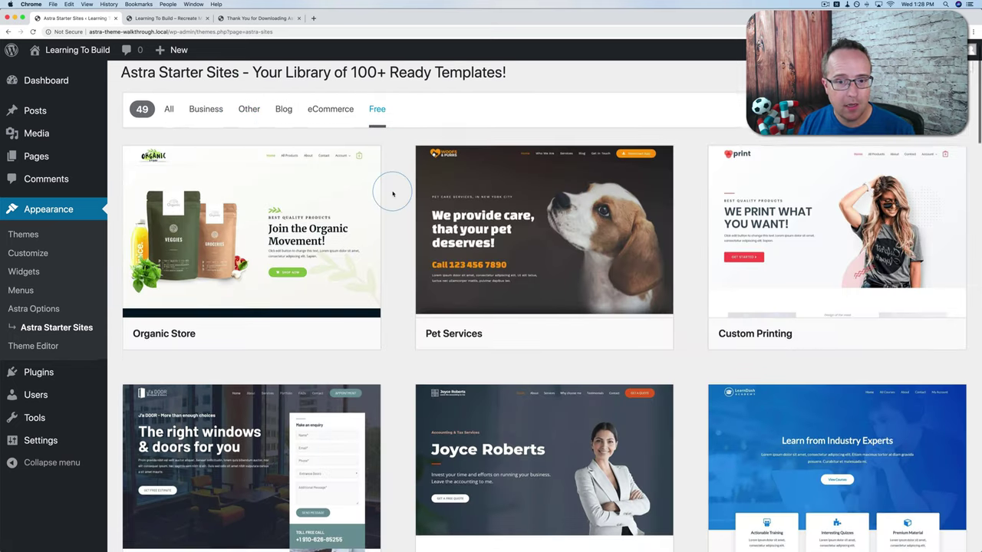
{"action": "scroll", "coordinate": [393, 184], "scroll_direction": "down", "scroll_amount": 10}
{"action": "scroll", "coordinate": [393, 193], "scroll_direction": "down", "scroll_amount": 9}
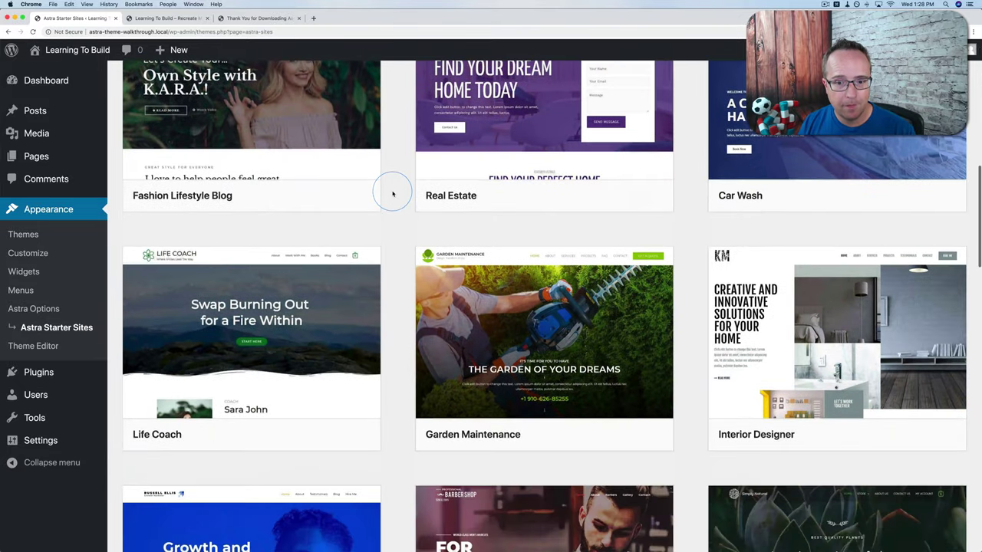
{"action": "scroll", "coordinate": [393, 193], "scroll_direction": "down", "scroll_amount": 8}
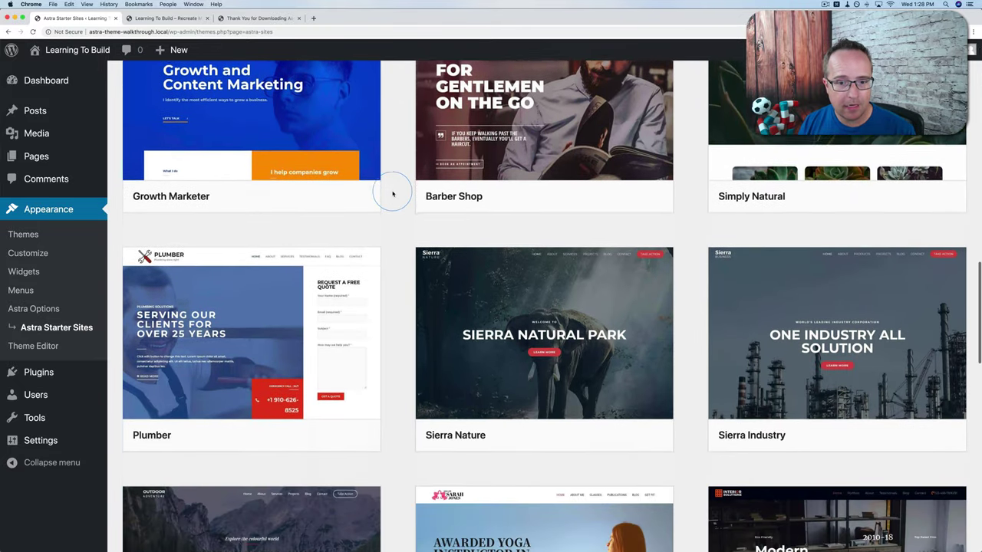
{"action": "scroll", "coordinate": [393, 194], "scroll_direction": "down", "scroll_amount": 4}
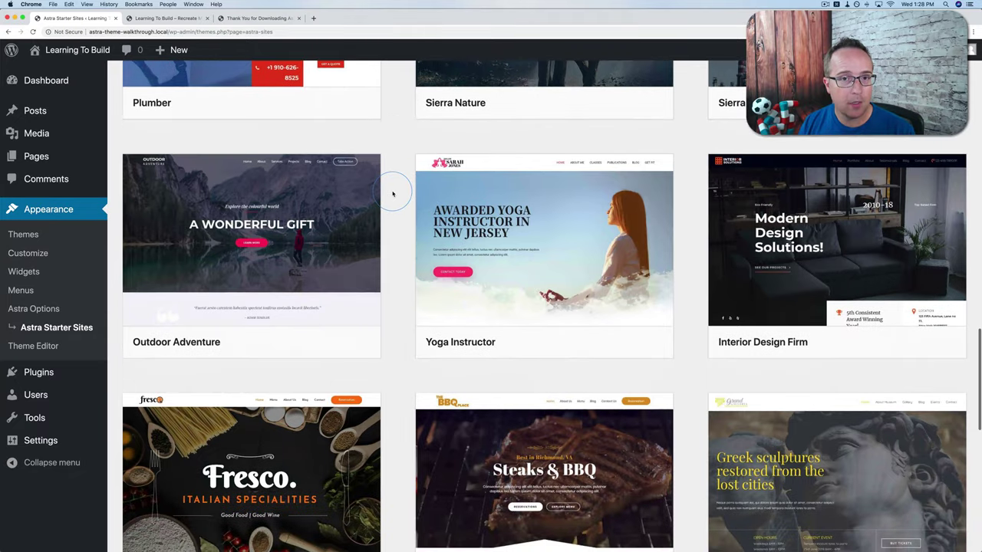
- Import the free Organic Store starter site with its required plugins, customizer settings, content and widgets
{"action": "scroll", "coordinate": [392, 194], "scroll_direction": "down", "scroll_amount": 4}
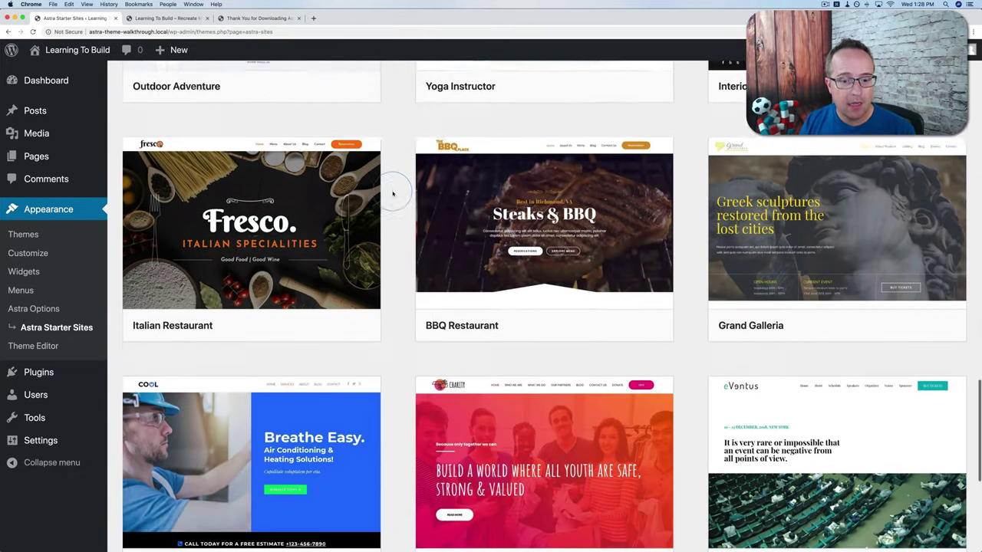
{"action": "scroll", "coordinate": [393, 193], "scroll_direction": "up", "scroll_amount": 15}
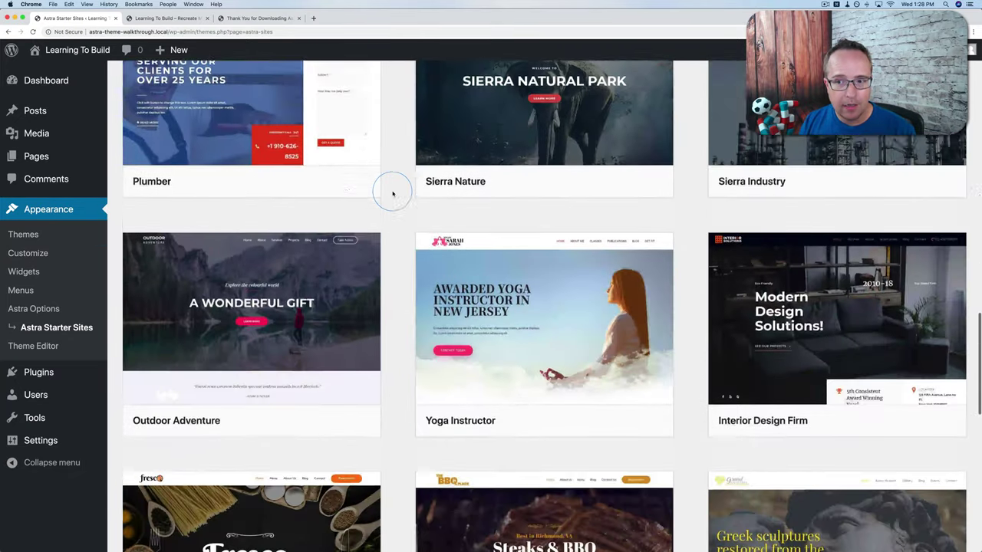
{"action": "scroll", "coordinate": [393, 193], "scroll_direction": "up", "scroll_amount": 8}
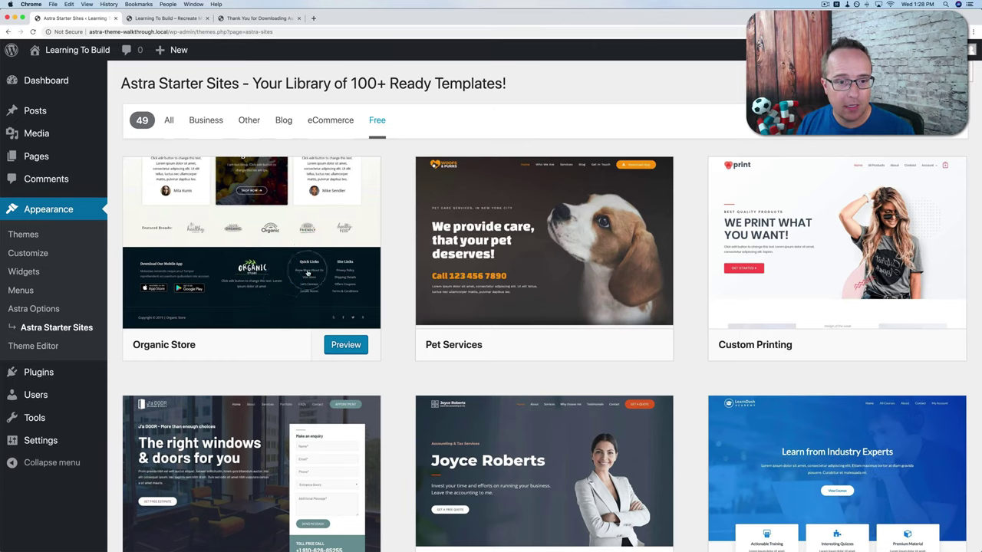
{"action": "left_click", "coordinate": [227, 253]}
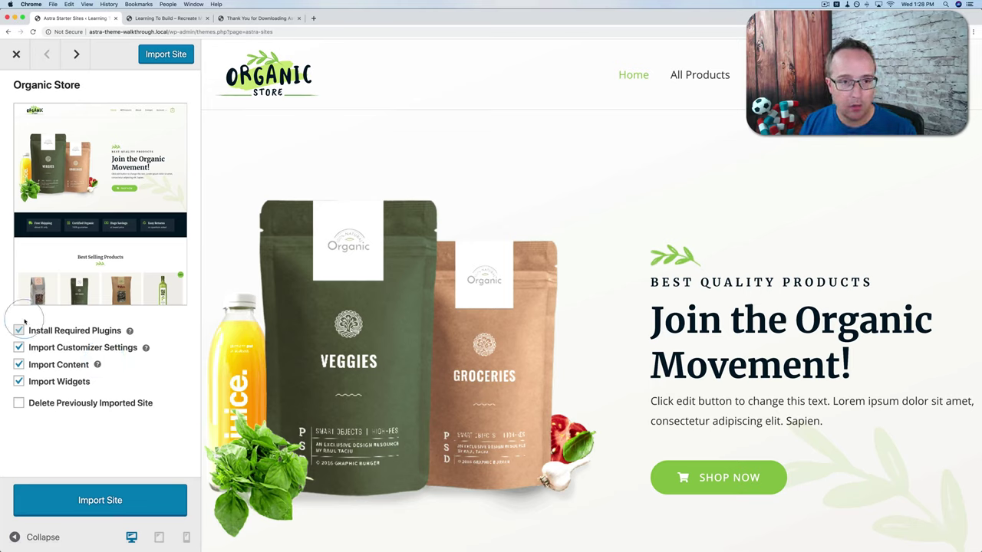
{"action": "left_click", "coordinate": [118, 509]}
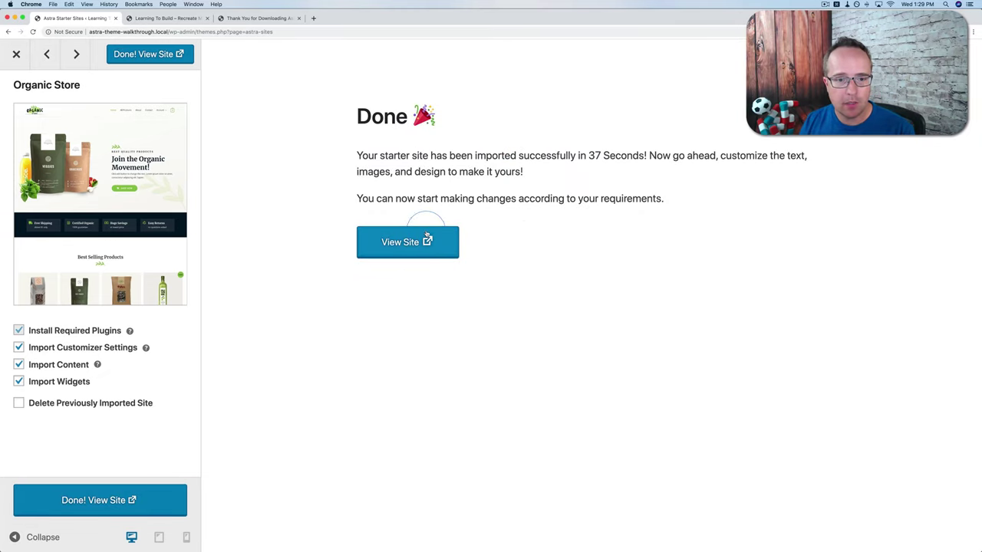
- View the imported Organic Store site and look through its home page down to the footer
{"action": "left_click", "coordinate": [166, 503]}
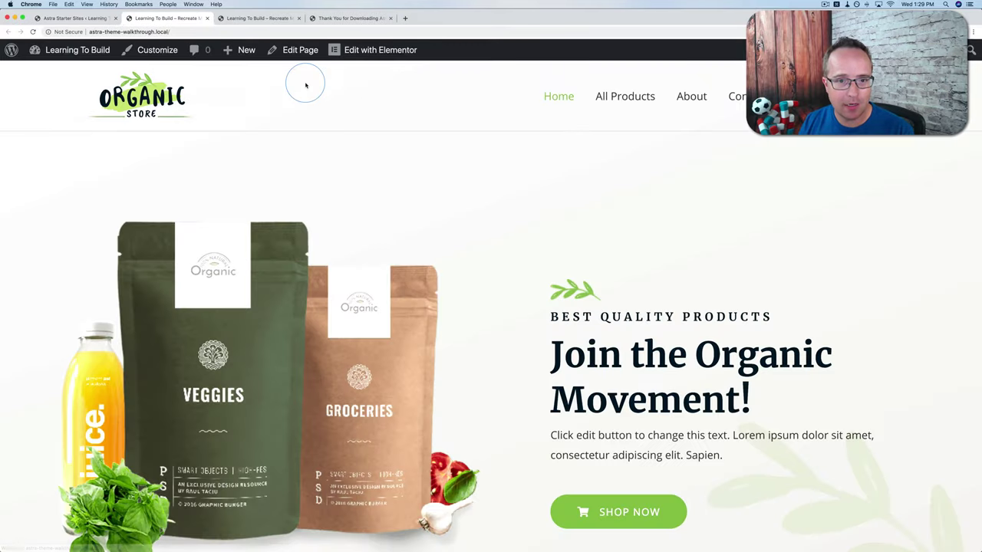
{"action": "scroll", "coordinate": [511, 103], "scroll_direction": "down", "scroll_amount": 6}
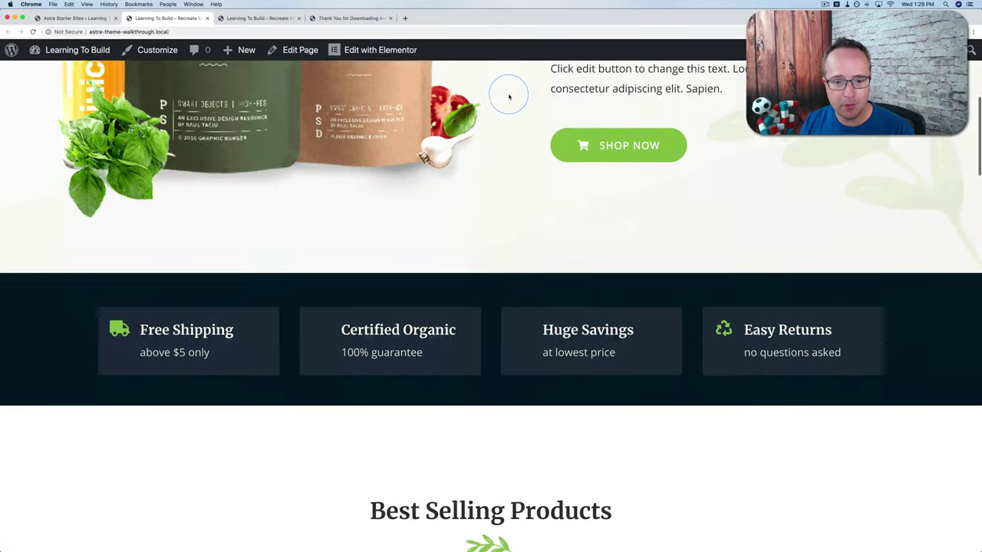
{"action": "scroll", "coordinate": [509, 97], "scroll_direction": "down", "scroll_amount": 3}
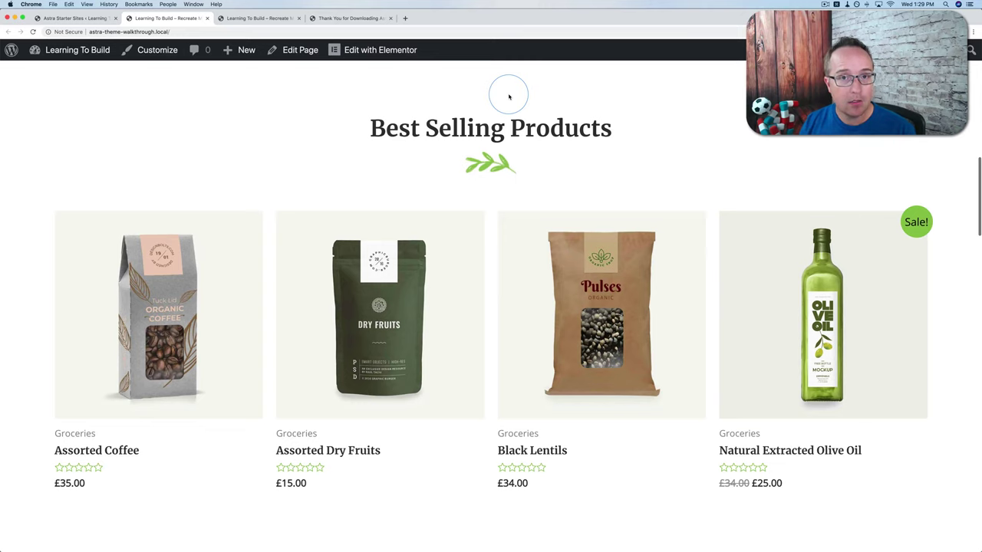
{"action": "scroll", "coordinate": [509, 97], "scroll_direction": "down", "scroll_amount": 14}
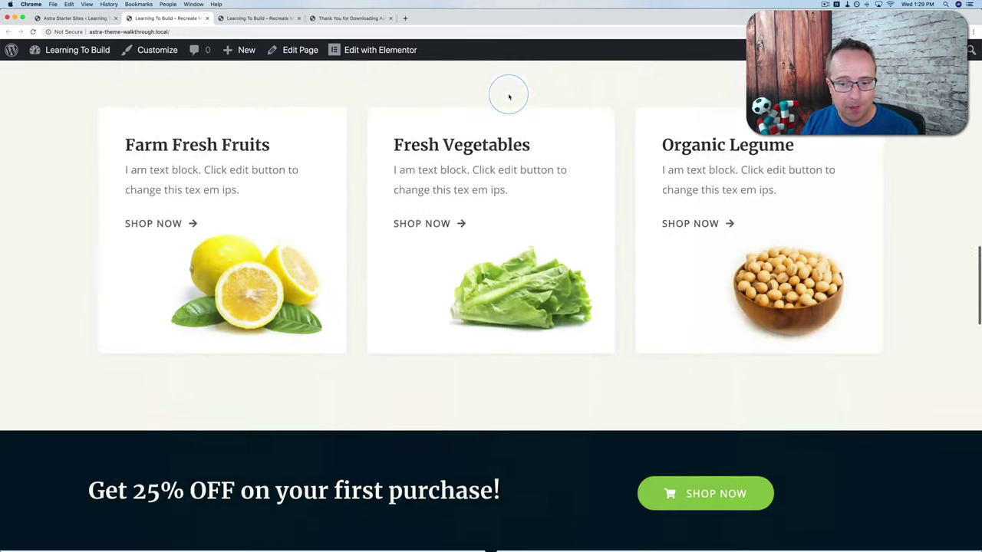
{"action": "scroll", "coordinate": [508, 97], "scroll_direction": "down", "scroll_amount": 12}
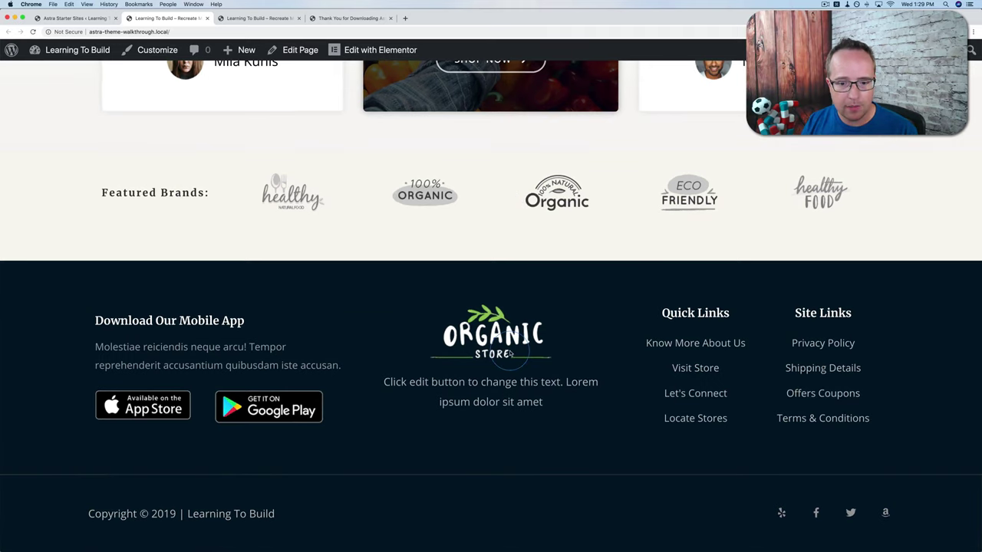
{"action": "scroll", "coordinate": [445, 357], "scroll_direction": "up", "scroll_amount": 20}
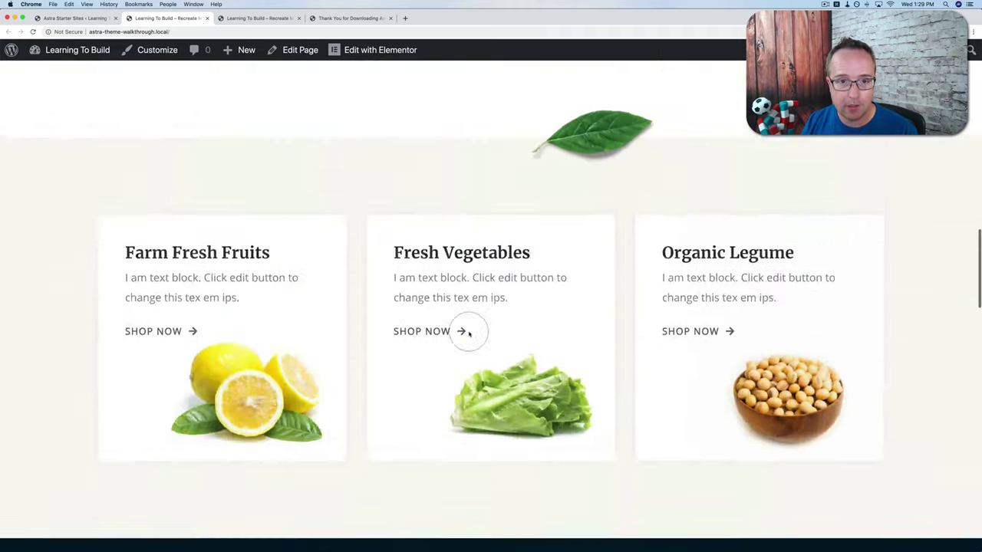
{"action": "scroll", "coordinate": [469, 334], "scroll_direction": "up", "scroll_amount": 4}
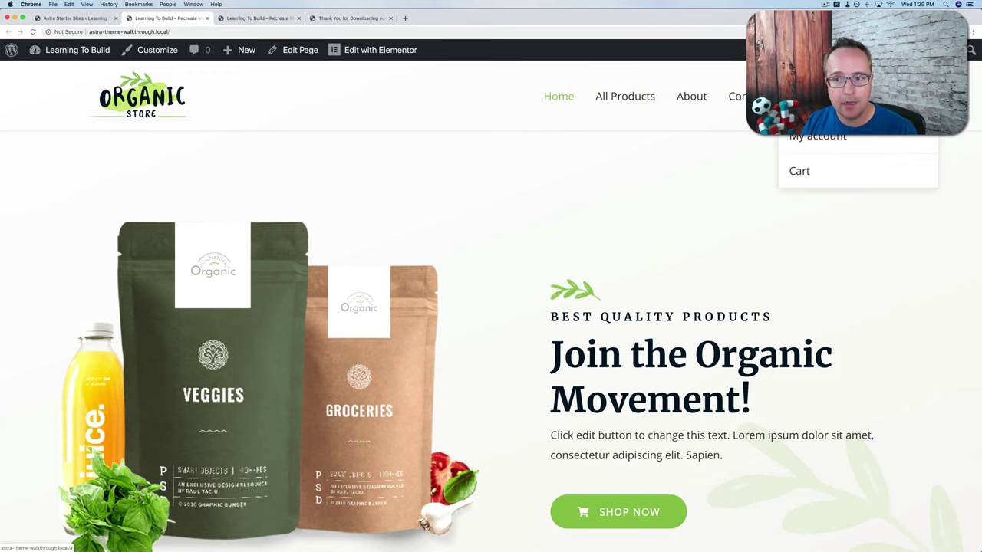
- Examine the store's All Products page and the Assorted Dry Fruits product page, including its description and related products
{"action": "left_click", "coordinate": [630, 98]}
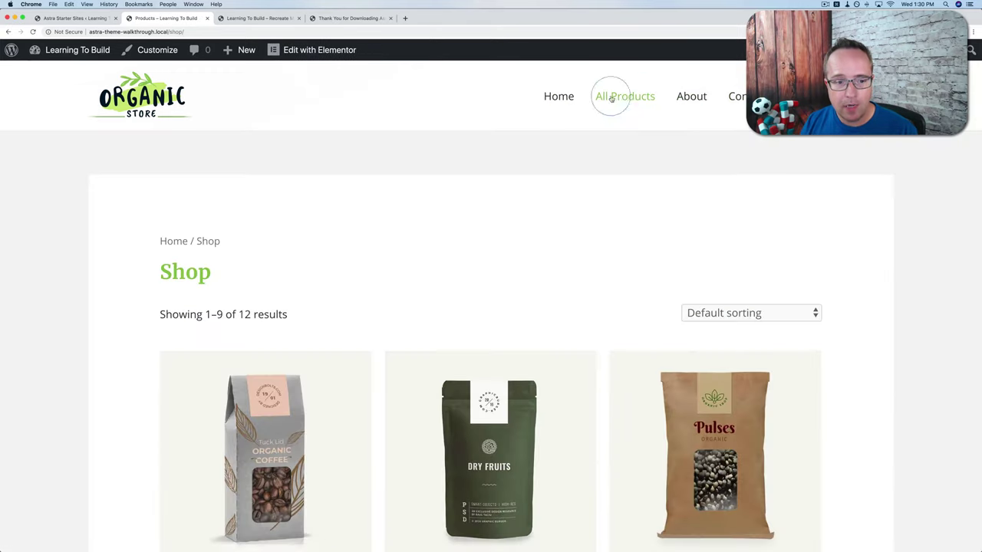
{"action": "scroll", "coordinate": [433, 184], "scroll_direction": "down", "scroll_amount": 5}
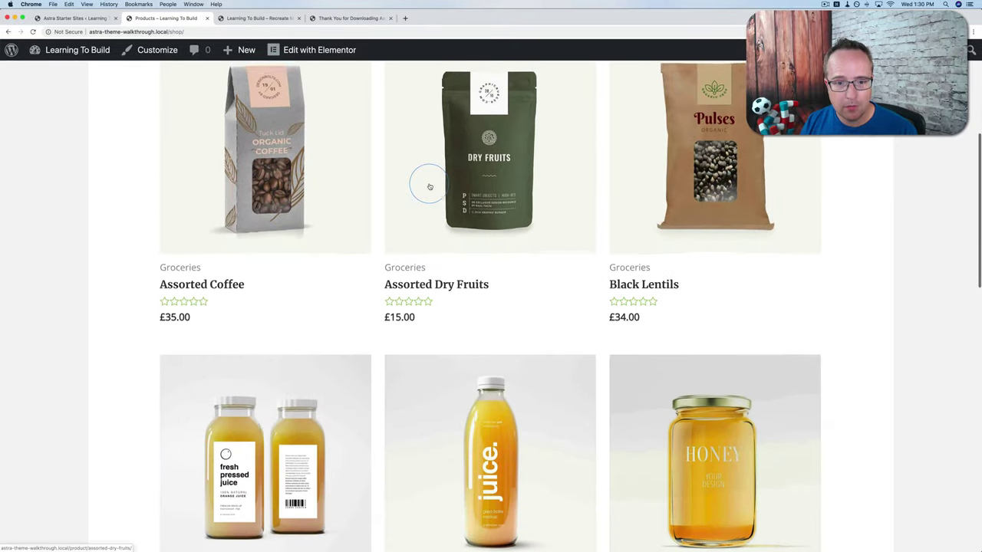
{"action": "left_click", "coordinate": [459, 197]}
{"action": "scroll", "coordinate": [481, 263], "scroll_direction": "down", "scroll_amount": 3}
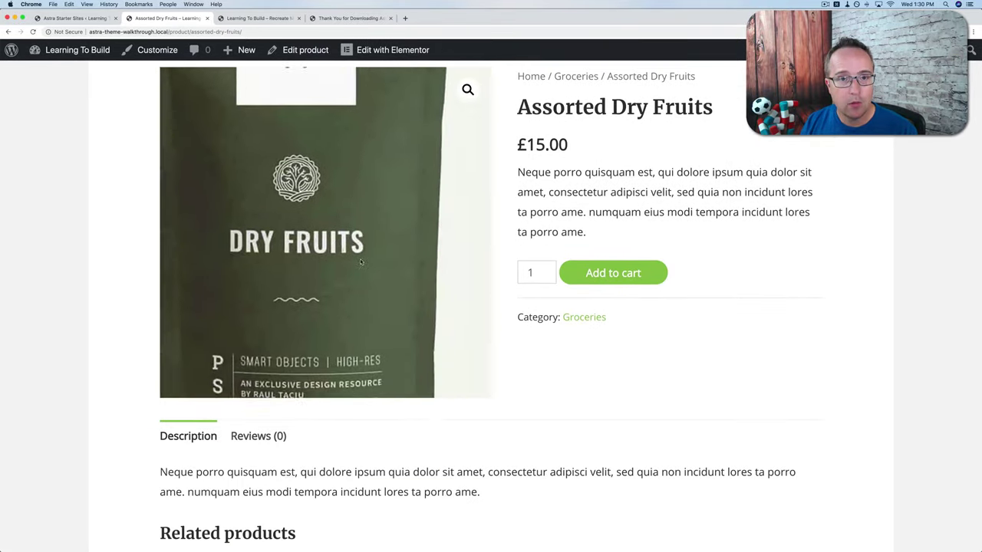
{"action": "scroll", "coordinate": [526, 362], "scroll_direction": "down", "scroll_amount": 7}
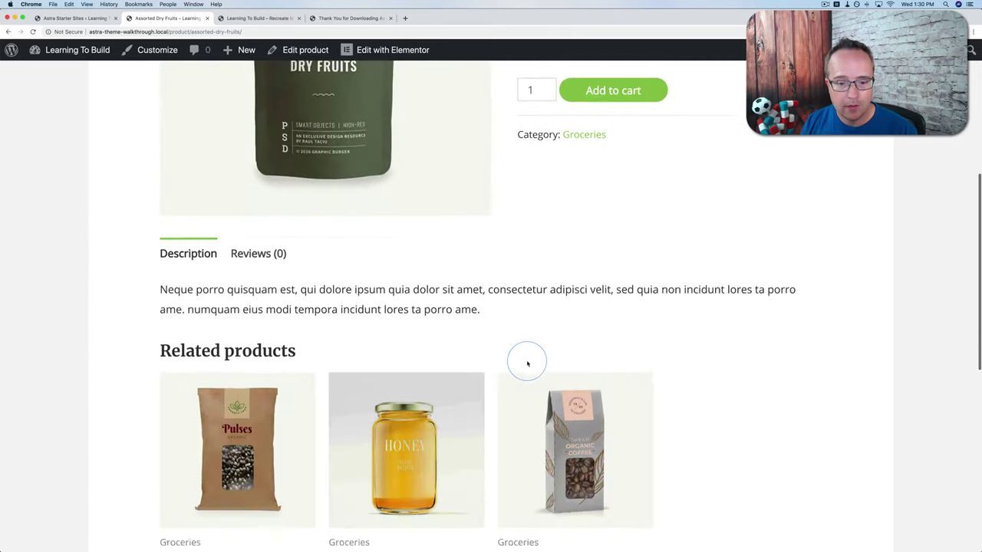
{"action": "scroll", "coordinate": [528, 364], "scroll_direction": "up", "scroll_amount": 10}
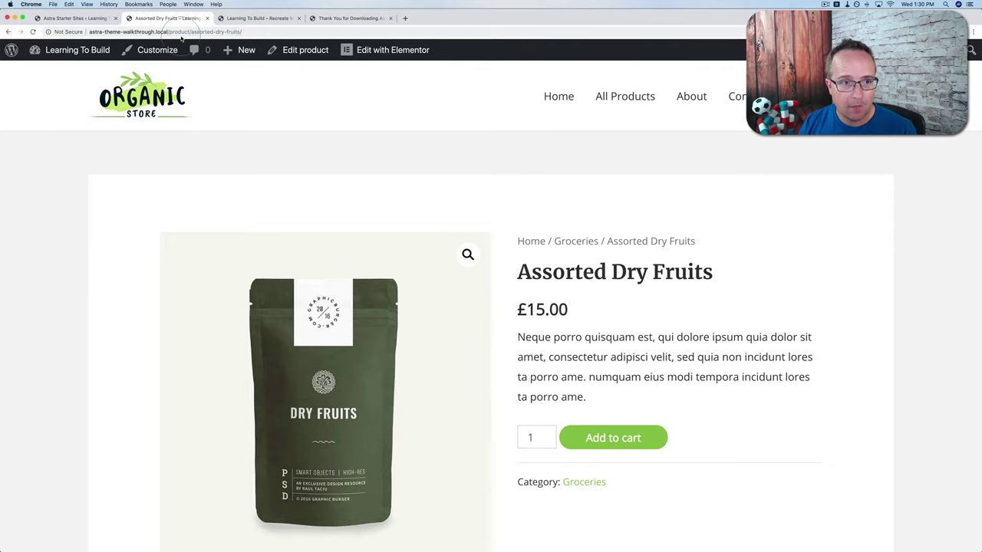
{"action": "left_click", "coordinate": [407, 130]}
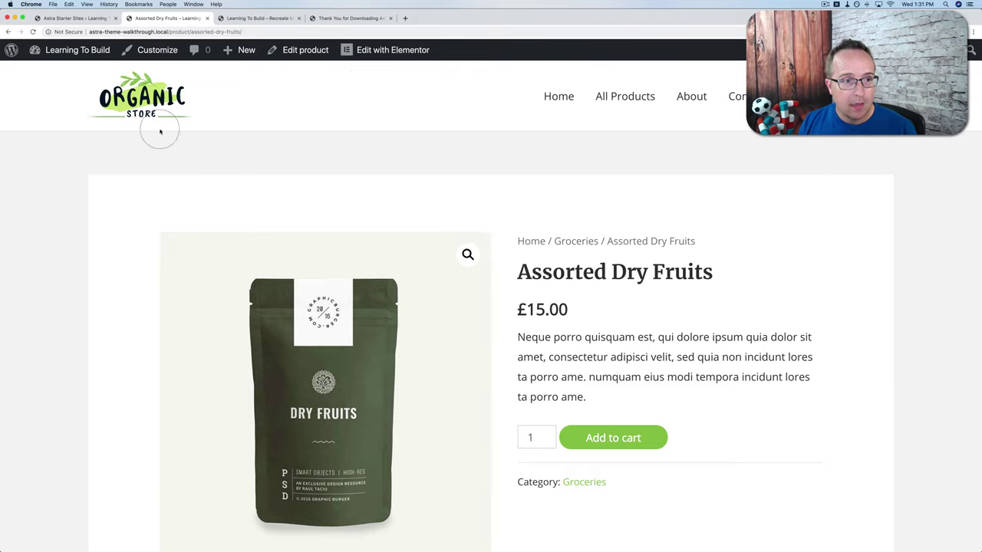
- Return to the WordPress dashboard, reopen the Astra Starter Sites library and filter it to the free templates
{"action": "left_click", "coordinate": [58, 62]}
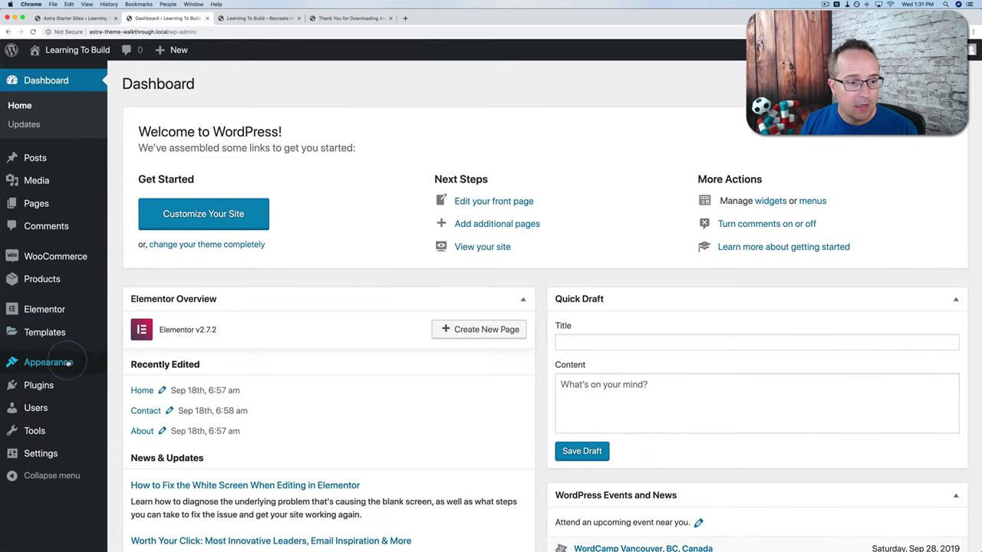
{"action": "mouse_move", "coordinate": [62, 290]}
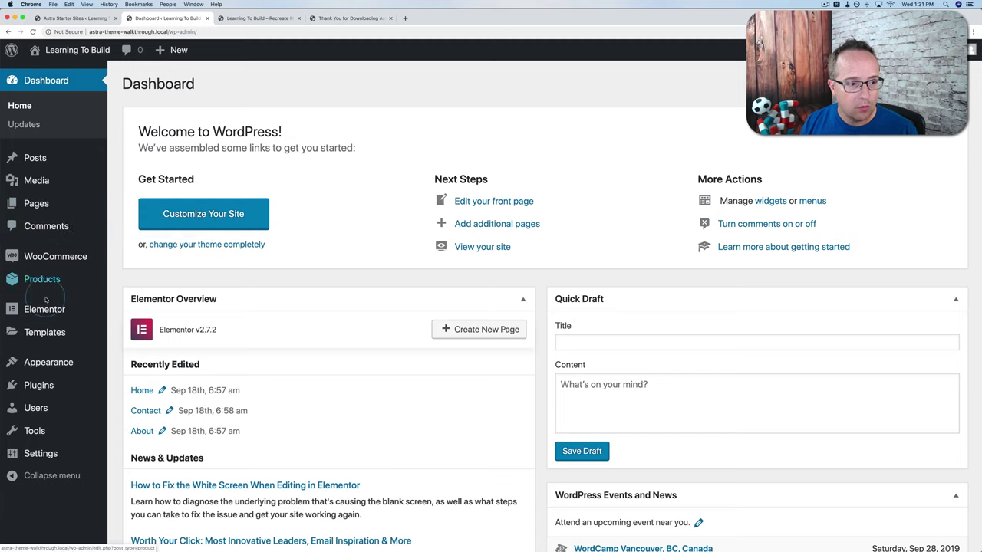
{"action": "mouse_move", "coordinate": [45, 362]}
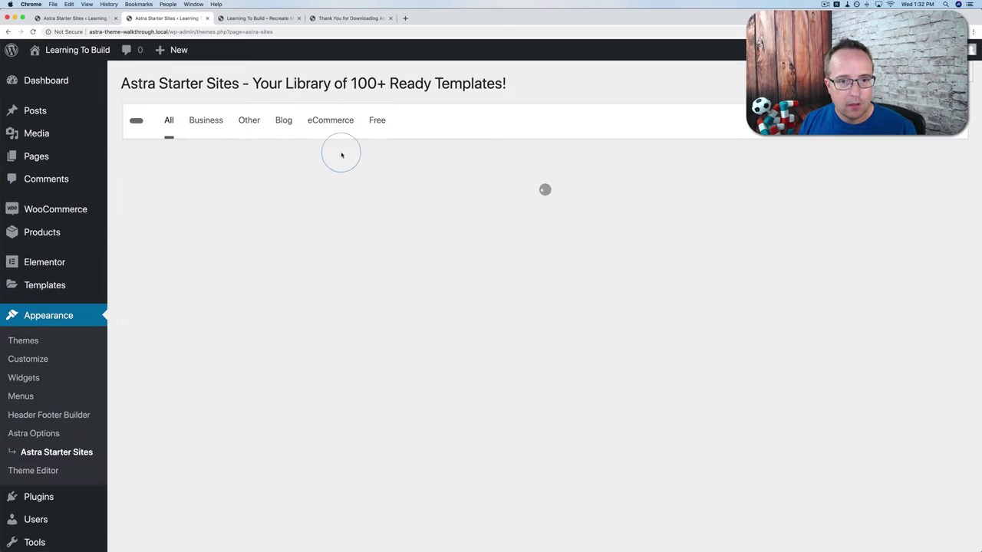
{"action": "left_click", "coordinate": [375, 121]}
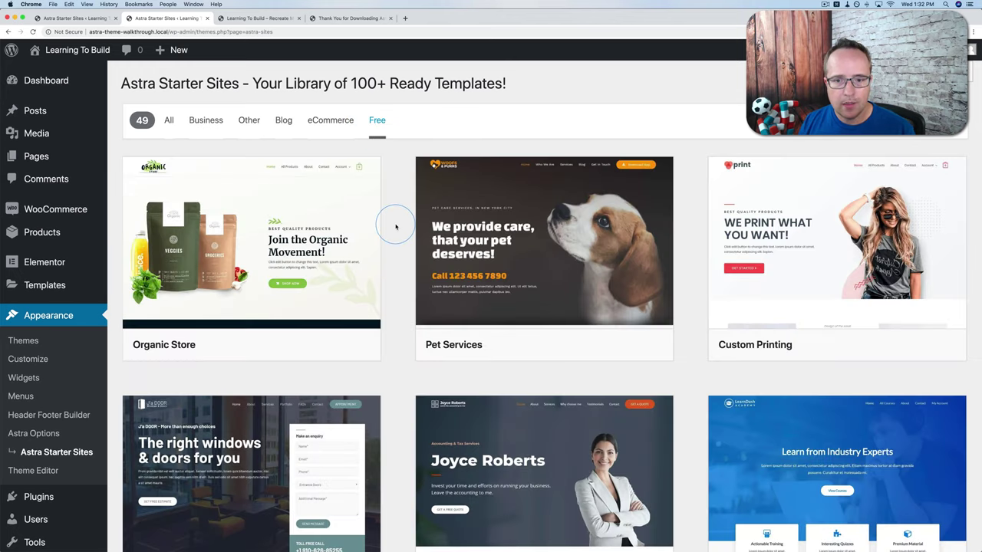
{"action": "scroll", "coordinate": [396, 226], "scroll_direction": "down", "scroll_amount": 3}
{"action": "scroll", "coordinate": [394, 223], "scroll_direction": "up", "scroll_amount": 2}
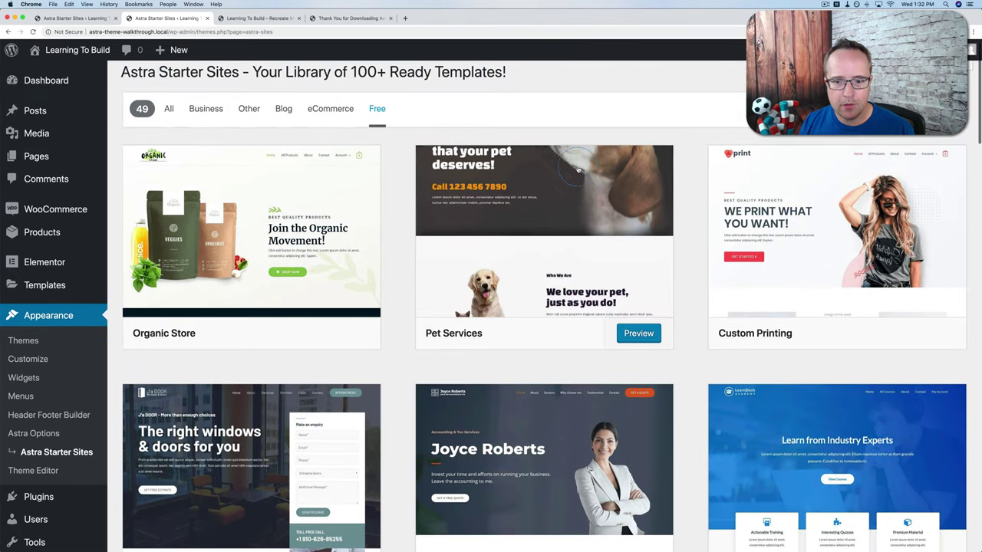
- Import the Pet Services starter site with the option to delete the previously imported site enabled
{"action": "left_click", "coordinate": [639, 333]}
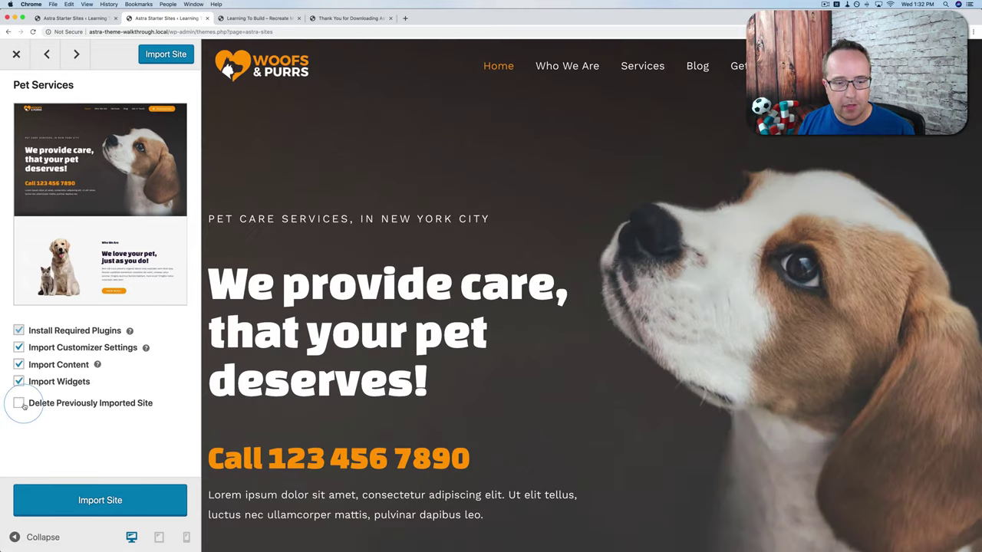
{"action": "left_click", "coordinate": [19, 404]}
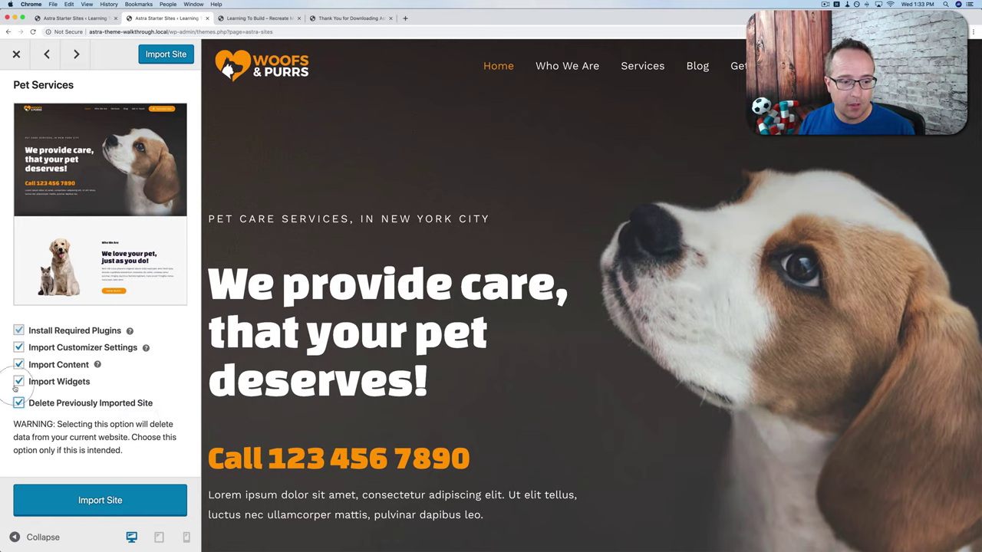
{"action": "left_click", "coordinate": [144, 497]}
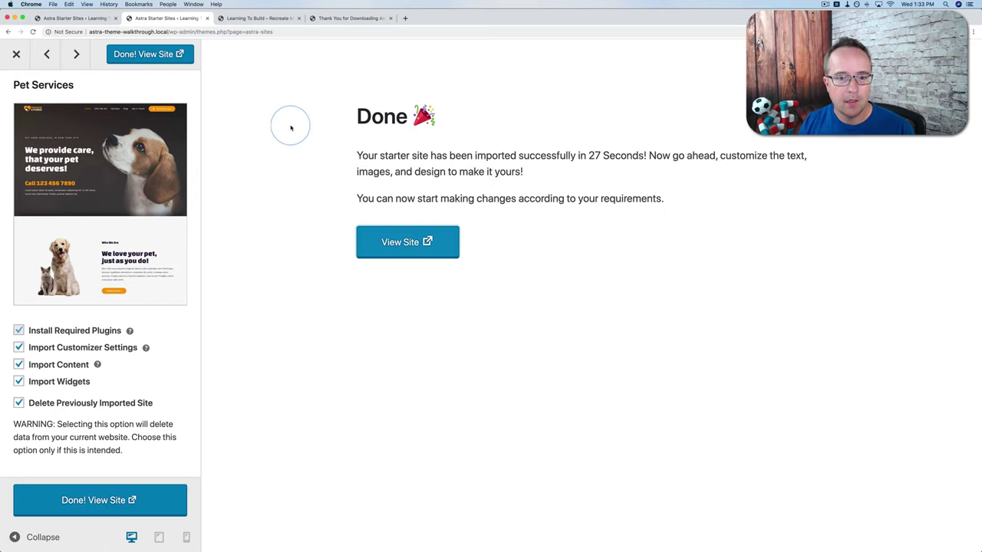
- View the imported Pet Services site and look through its home page down to the footer
{"action": "left_click", "coordinate": [409, 250]}
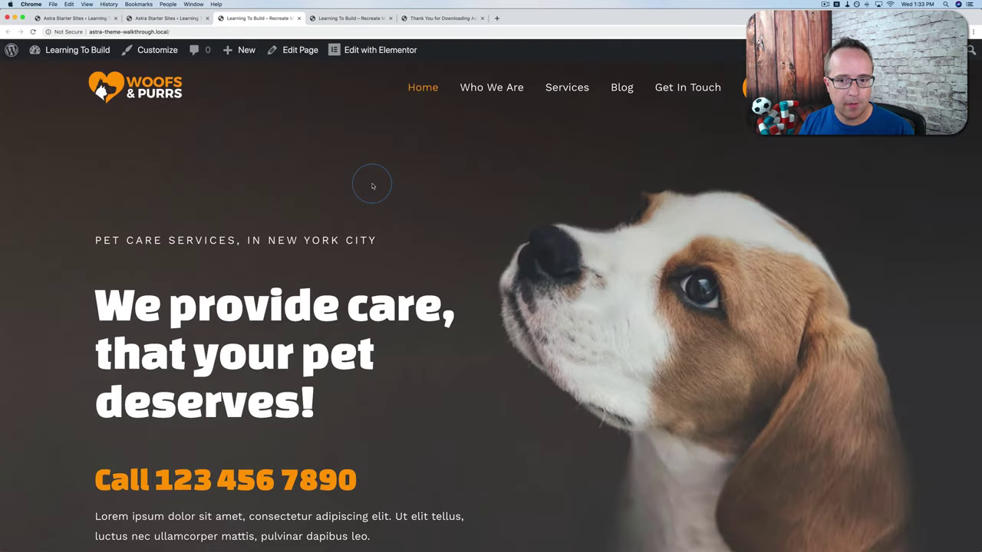
{"action": "scroll", "coordinate": [370, 186], "scroll_direction": "down", "scroll_amount": 5}
{"action": "scroll", "coordinate": [372, 186], "scroll_direction": "down", "scroll_amount": 10}
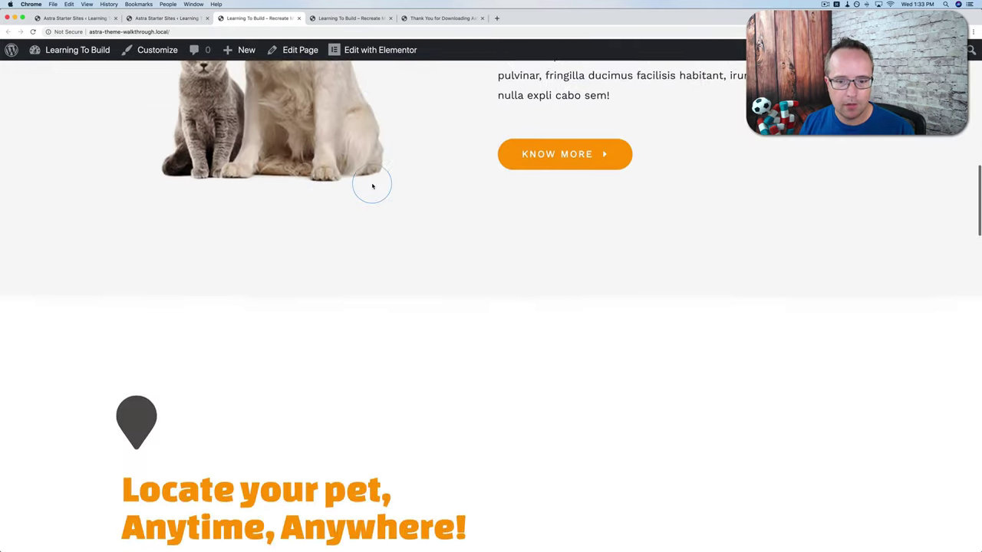
{"action": "scroll", "coordinate": [372, 186], "scroll_direction": "down", "scroll_amount": 10}
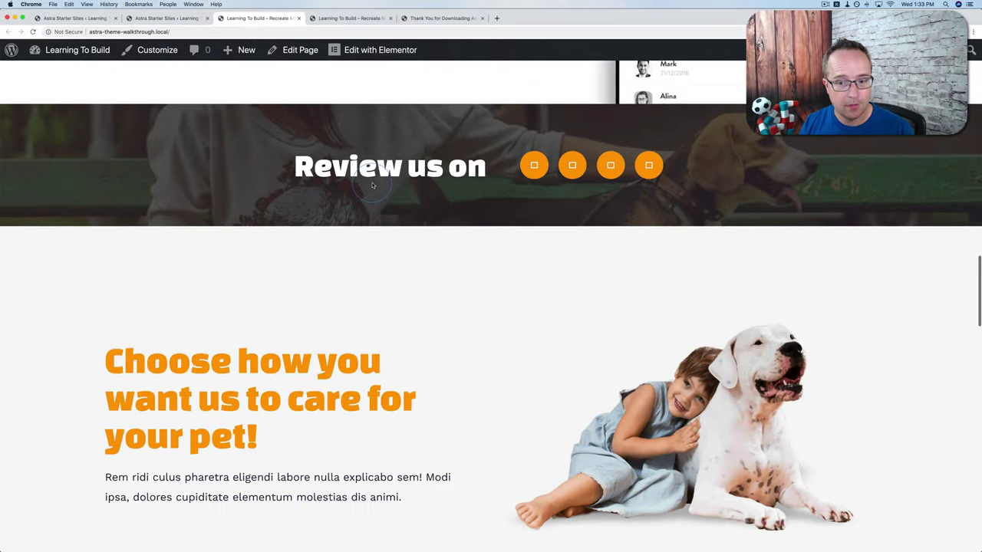
{"action": "scroll", "coordinate": [372, 186], "scroll_direction": "down", "scroll_amount": 5}
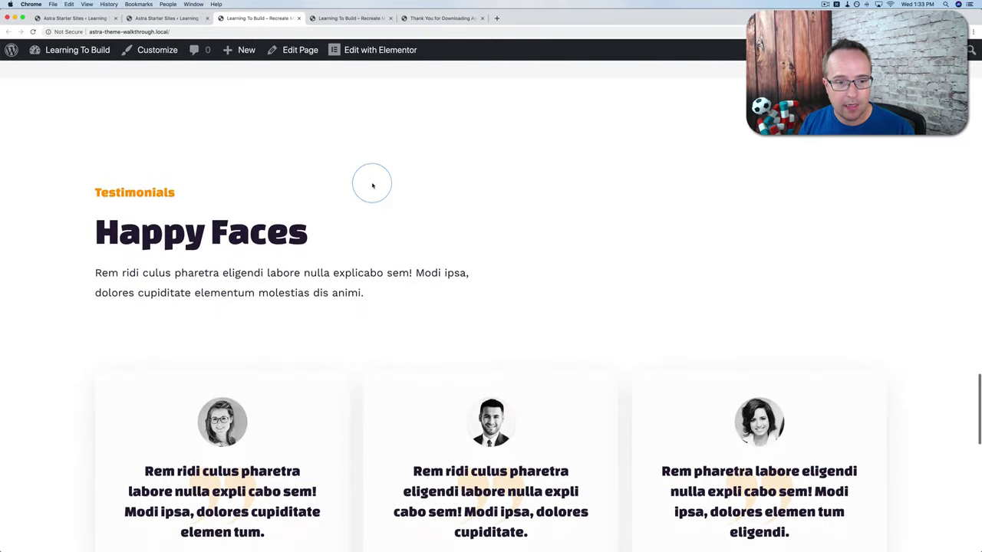
{"action": "scroll", "coordinate": [330, 247], "scroll_direction": "down", "scroll_amount": 10}
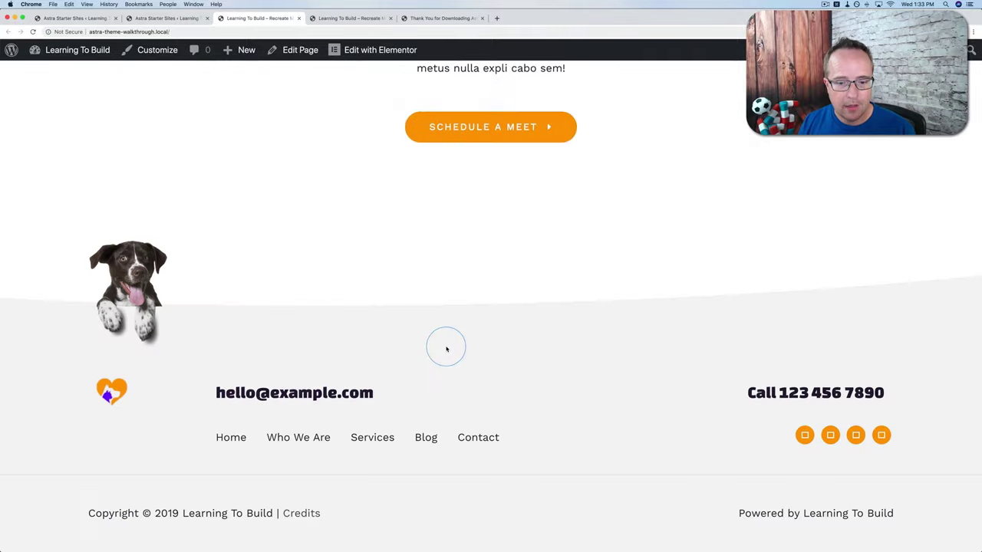
{"action": "scroll", "coordinate": [572, 503], "scroll_direction": "up", "scroll_amount": 20}
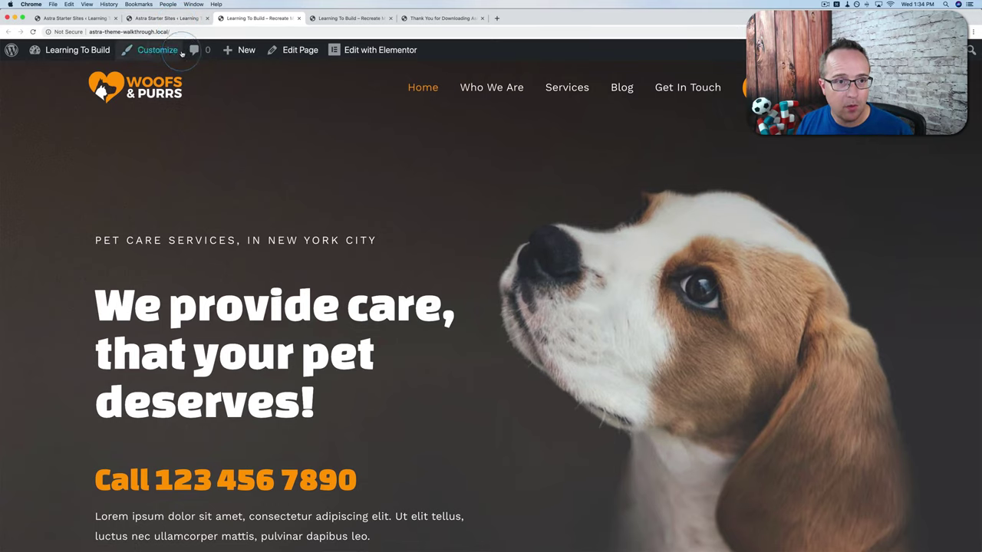
- Go back to the free starter site library and import the Organic Store template again
{"action": "left_click", "coordinate": [169, 18]}
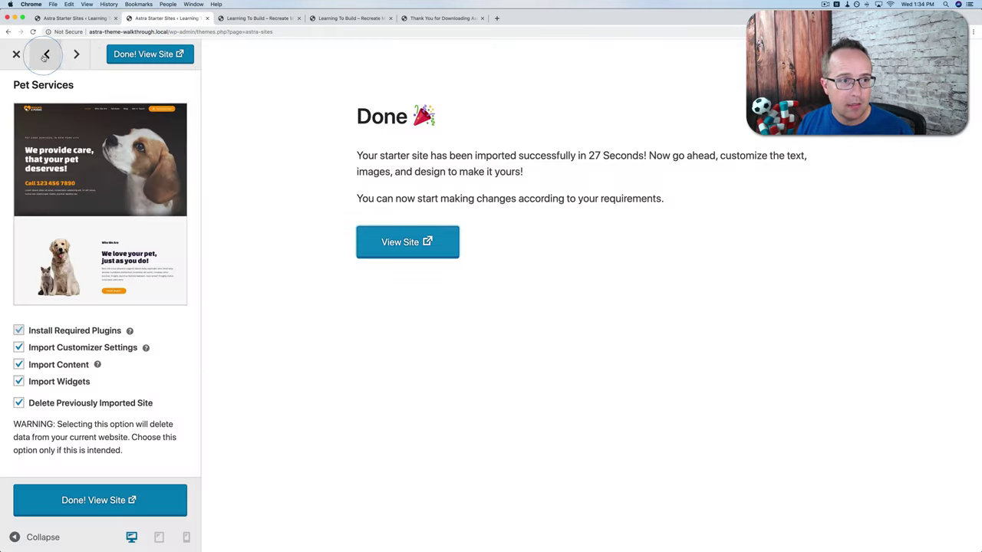
{"action": "left_click", "coordinate": [15, 55]}
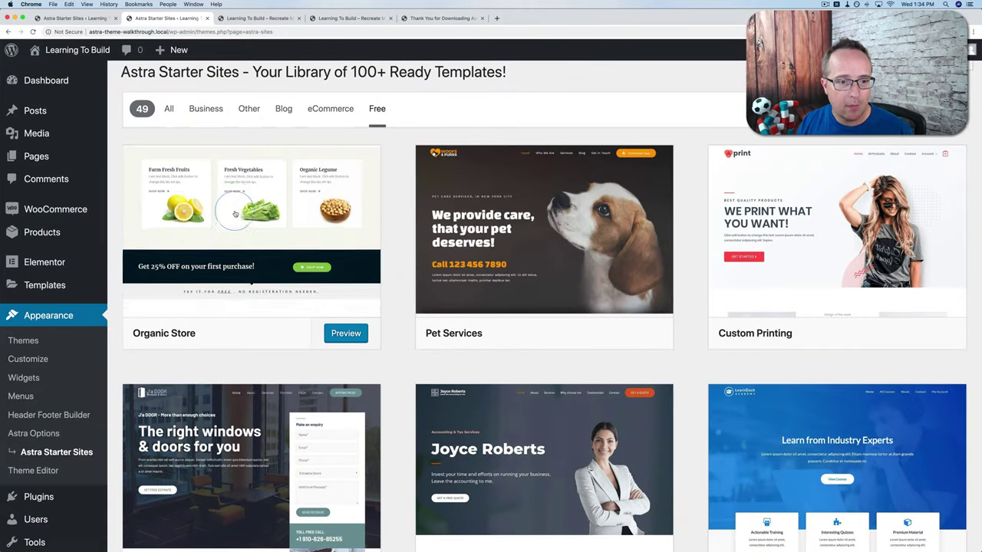
{"action": "left_click", "coordinate": [235, 214]}
{"action": "left_click", "coordinate": [129, 497]}
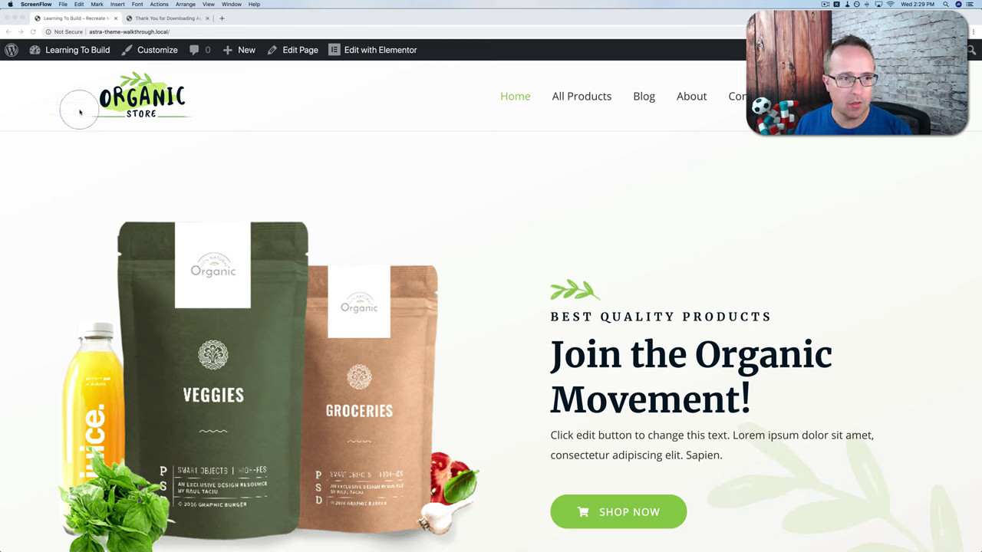
- Return to the WordPress dashboard and open the theme Customizer
{"action": "left_click", "coordinate": [174, 52]}
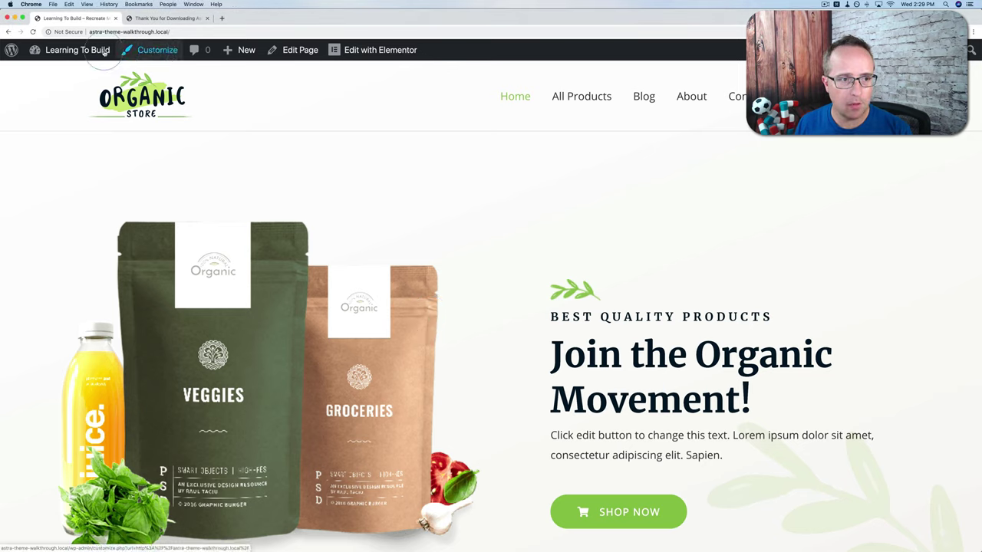
{"action": "mouse_move", "coordinate": [87, 55]}
{"action": "left_click", "coordinate": [51, 74]}
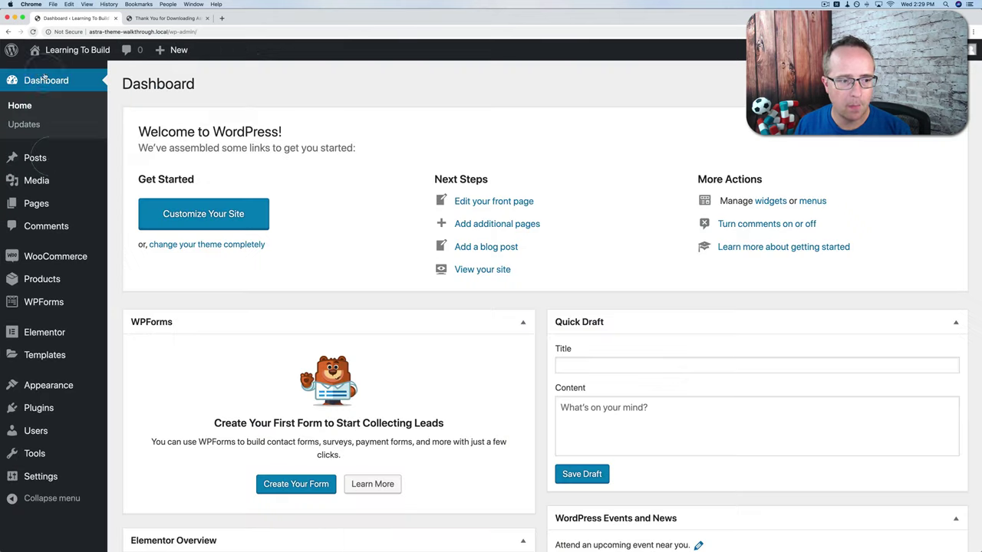
{"action": "mouse_move", "coordinate": [64, 387]}
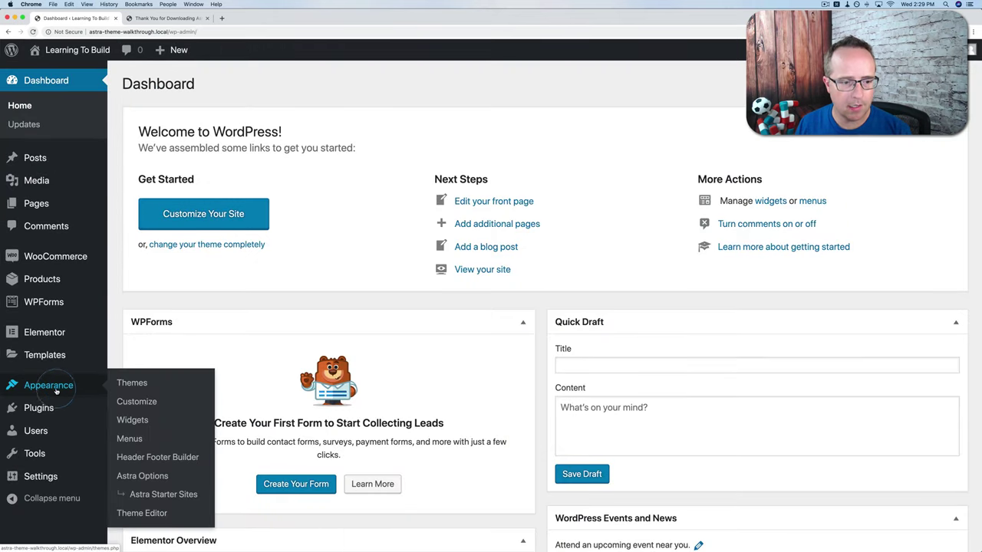
{"action": "left_click", "coordinate": [129, 403]}
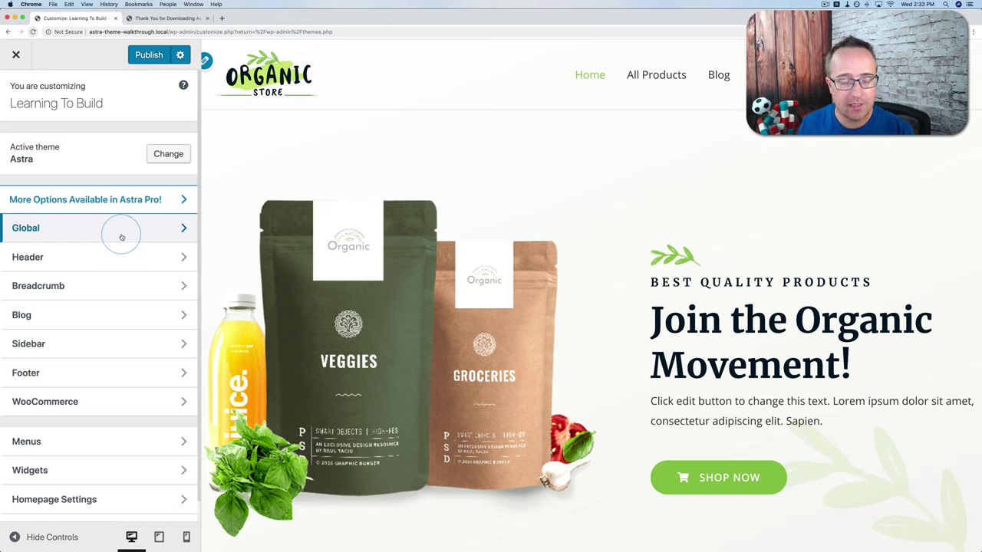
- Open the global Base Typography settings for the body and content text
{"action": "left_click", "coordinate": [58, 228]}
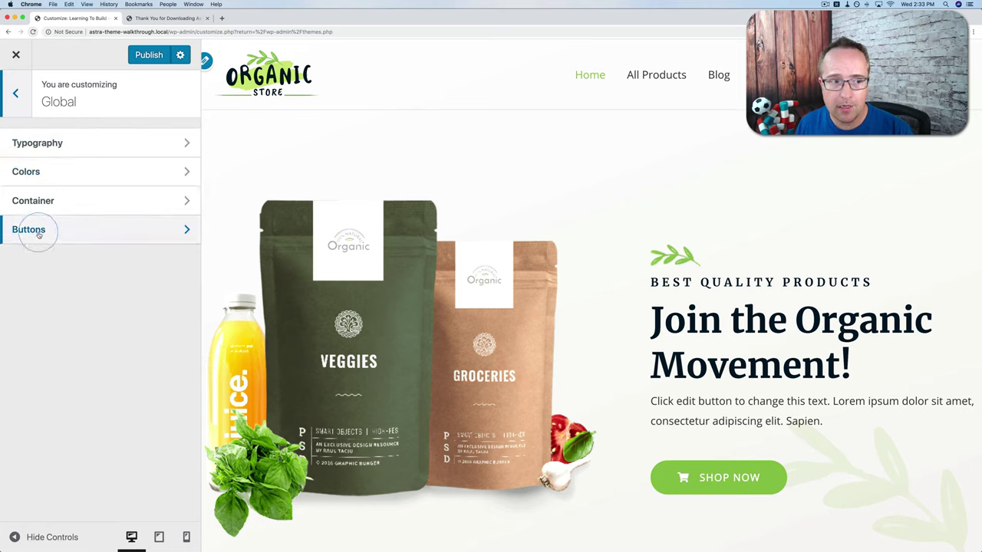
{"action": "left_click", "coordinate": [92, 144]}
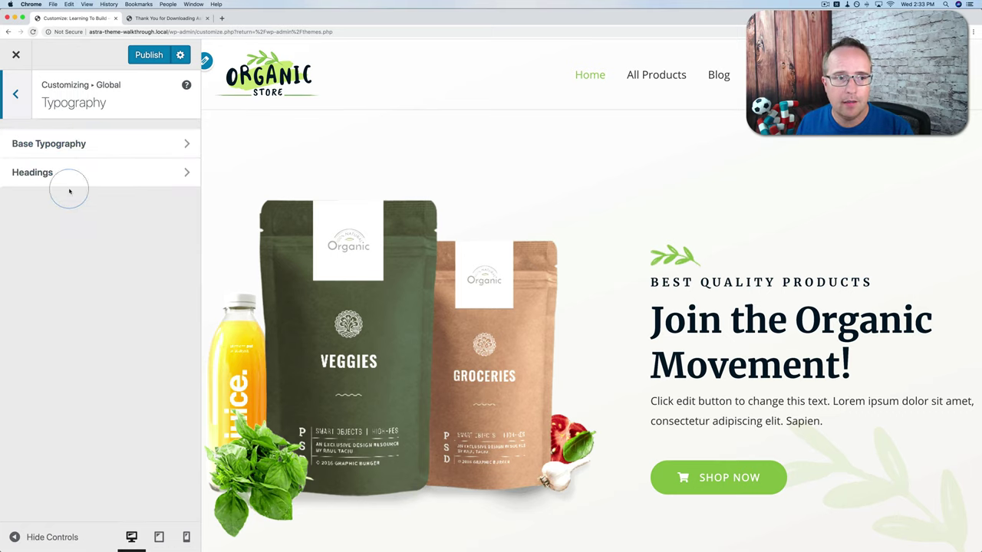
{"action": "left_click", "coordinate": [106, 143]}
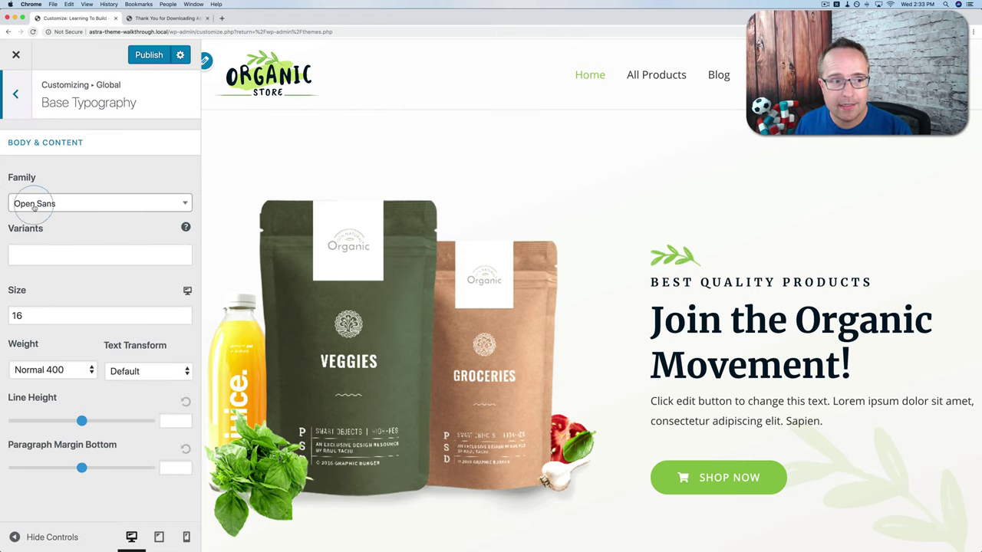
- Try Oregano as the body font family and check it on the home page preview
{"action": "left_click", "coordinate": [130, 204]}
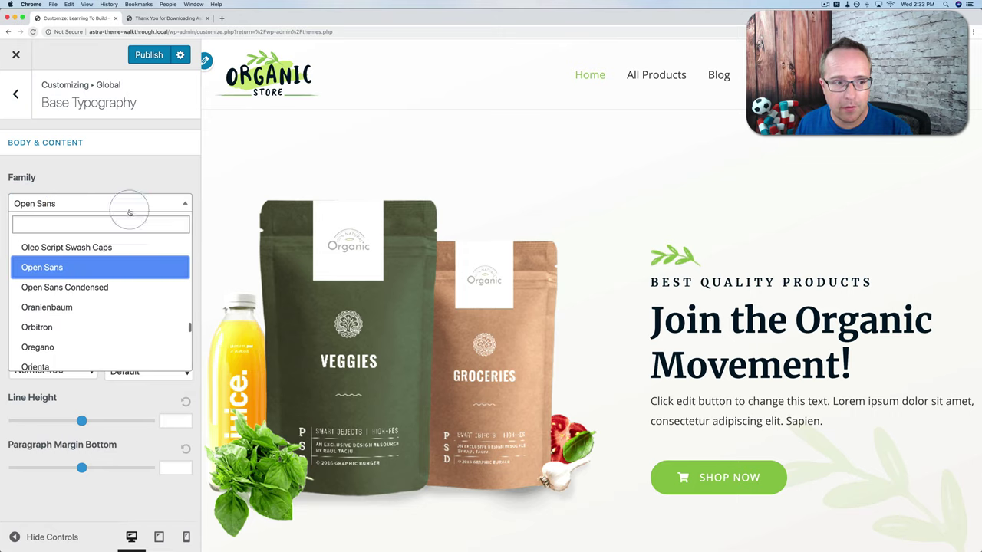
{"action": "scroll", "coordinate": [105, 330], "scroll_direction": "down", "scroll_amount": 1}
{"action": "left_click", "coordinate": [41, 333]}
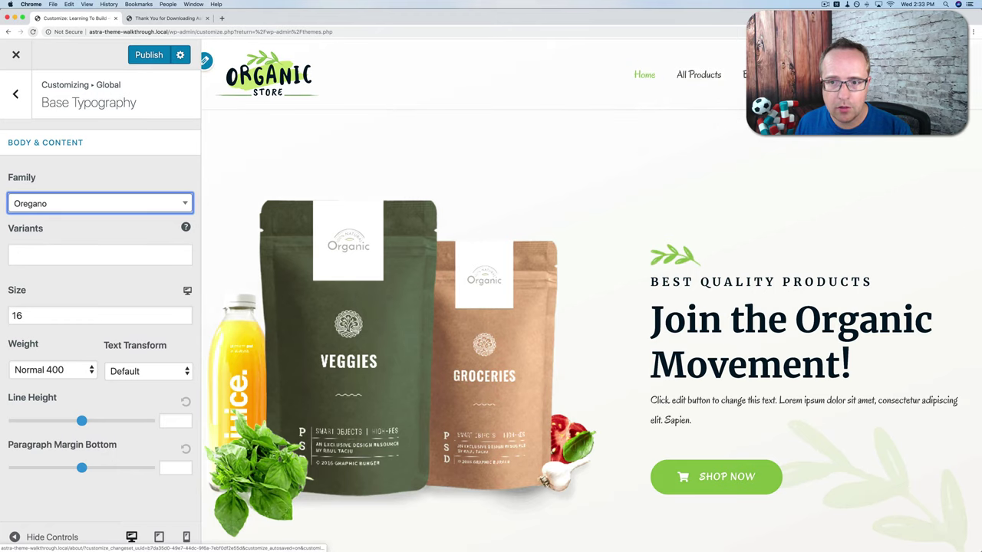
{"action": "scroll", "coordinate": [627, 160], "scroll_direction": "down", "scroll_amount": 3}
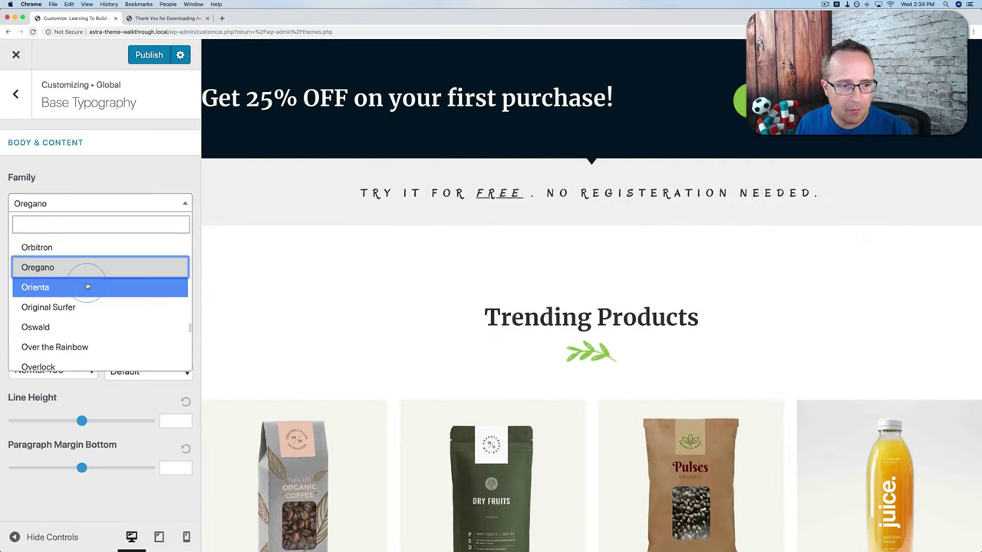
- Set the body font family back to Open Sans and check the home page preview down to the footer
{"action": "scroll", "coordinate": [87, 284], "scroll_direction": "down", "scroll_amount": 2}
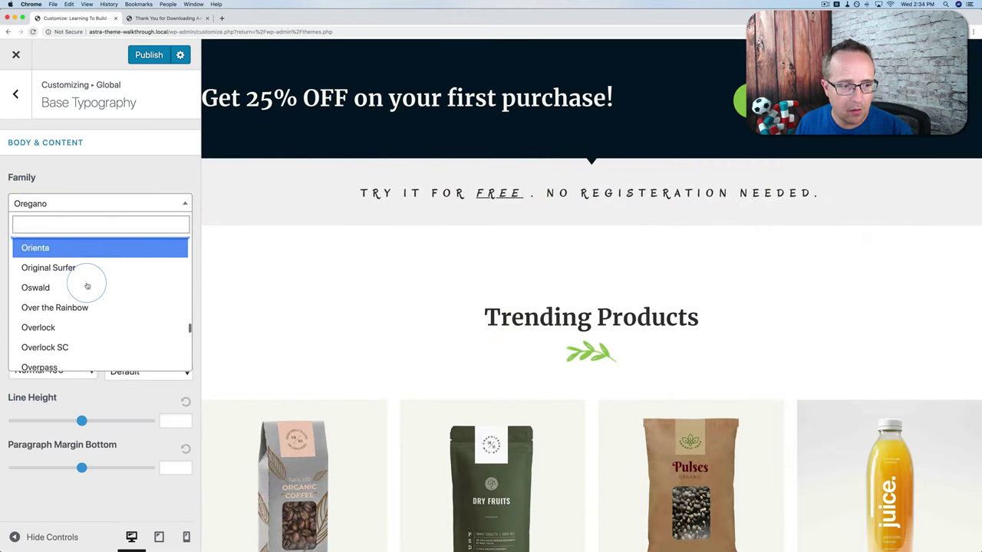
{"action": "scroll", "coordinate": [87, 284], "scroll_direction": "up", "scroll_amount": 5}
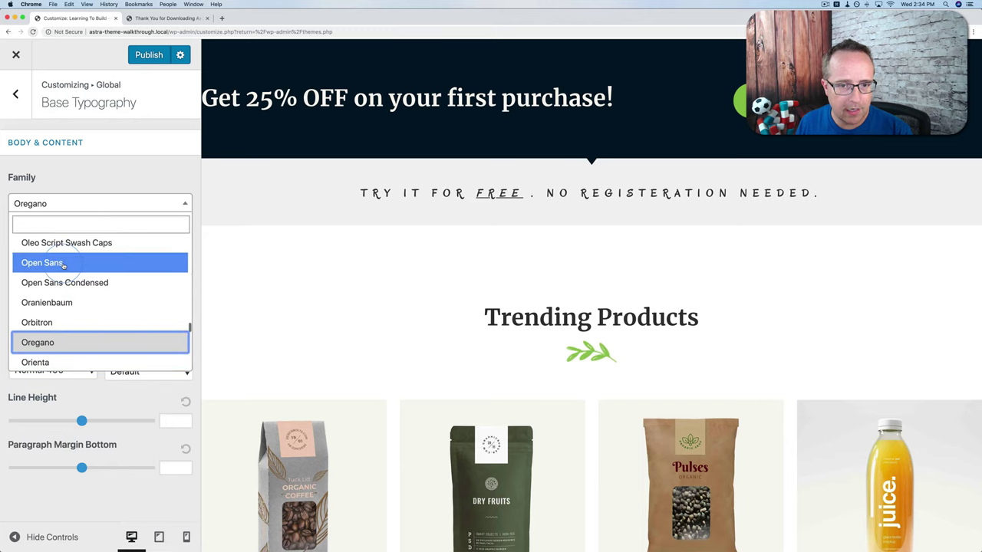
{"action": "left_click", "coordinate": [80, 261]}
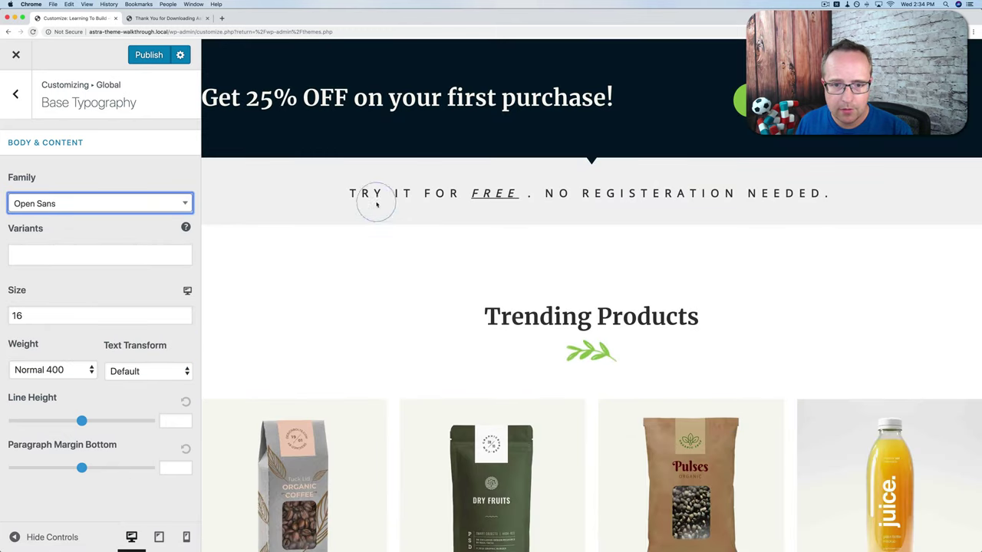
{"action": "scroll", "coordinate": [521, 351], "scroll_direction": "down", "scroll_amount": 10}
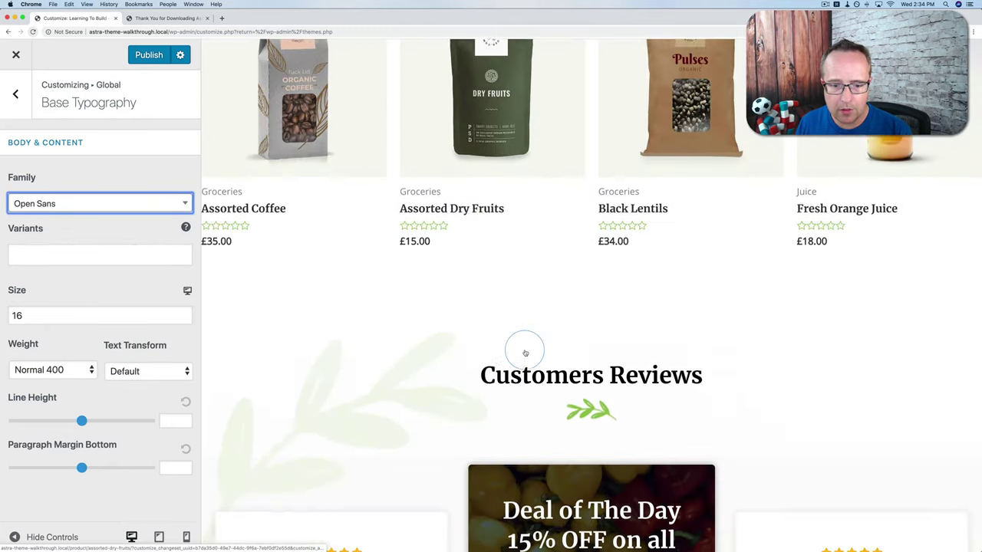
{"action": "scroll", "coordinate": [451, 365], "scroll_direction": "down", "scroll_amount": 3}
{"action": "scroll", "coordinate": [451, 366], "scroll_direction": "down", "scroll_amount": 3}
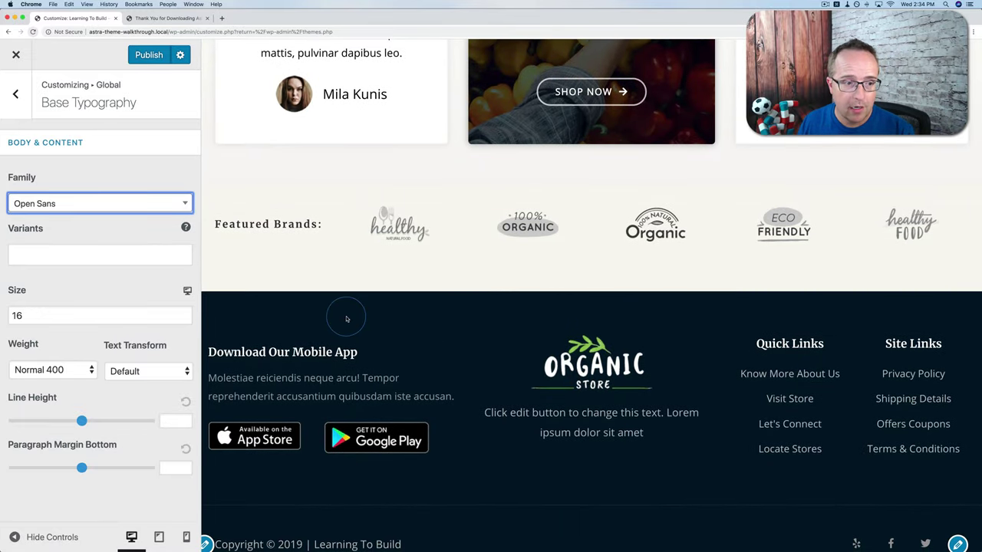
{"action": "scroll", "coordinate": [373, 275], "scroll_direction": "up", "scroll_amount": 15}
{"action": "scroll", "coordinate": [374, 275], "scroll_direction": "up", "scroll_amount": 10}
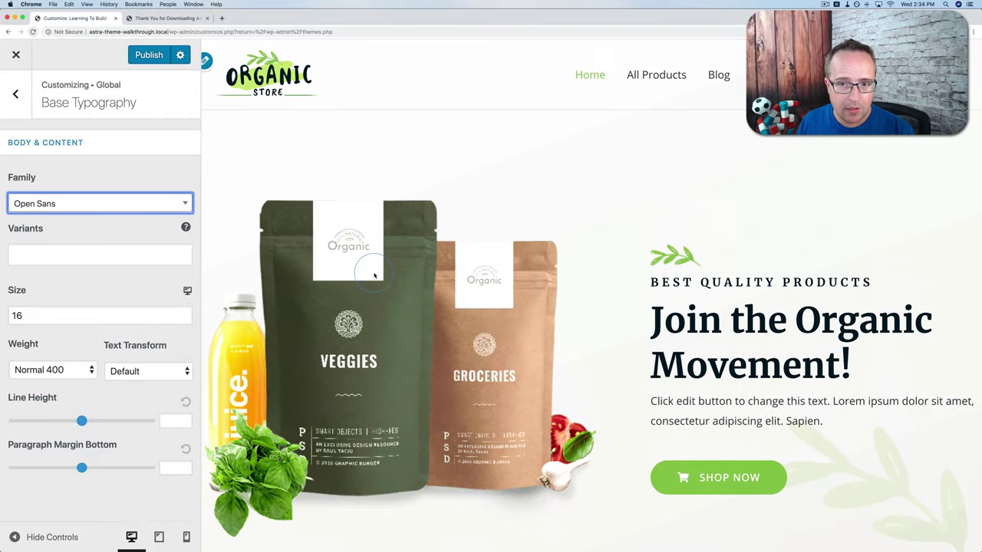
- Set the body text size to 20 for desktop and 25 for tablet
{"action": "left_click_drag", "start_coordinate": [42, 310], "coordinate": [11, 316]}
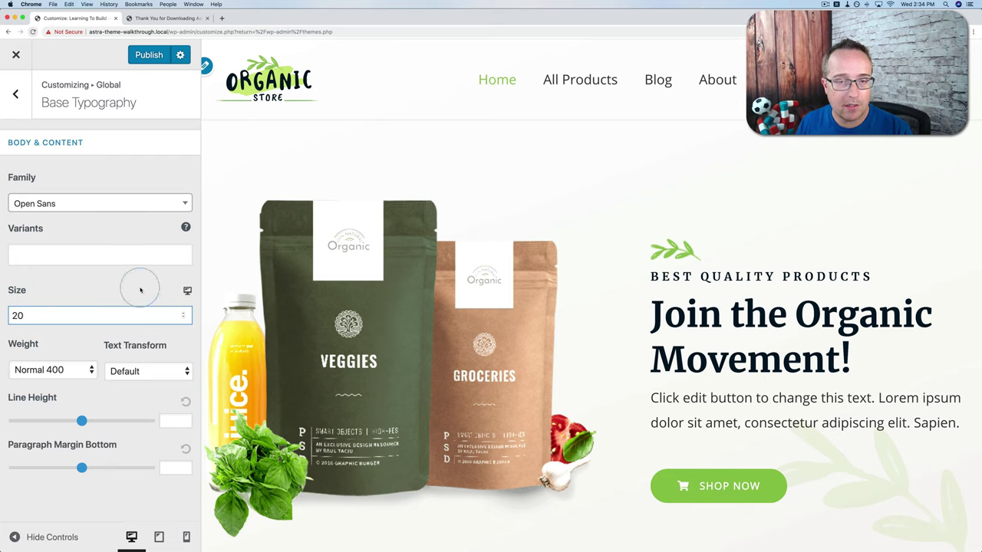
{"action": "left_click", "coordinate": [187, 292]}
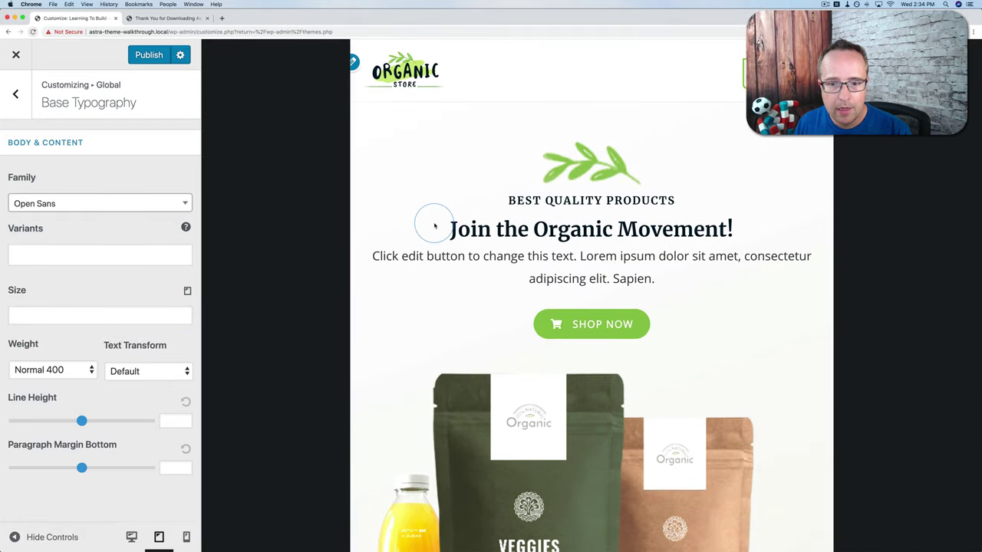
{"action": "scroll", "coordinate": [434, 225], "scroll_direction": "down", "scroll_amount": 15}
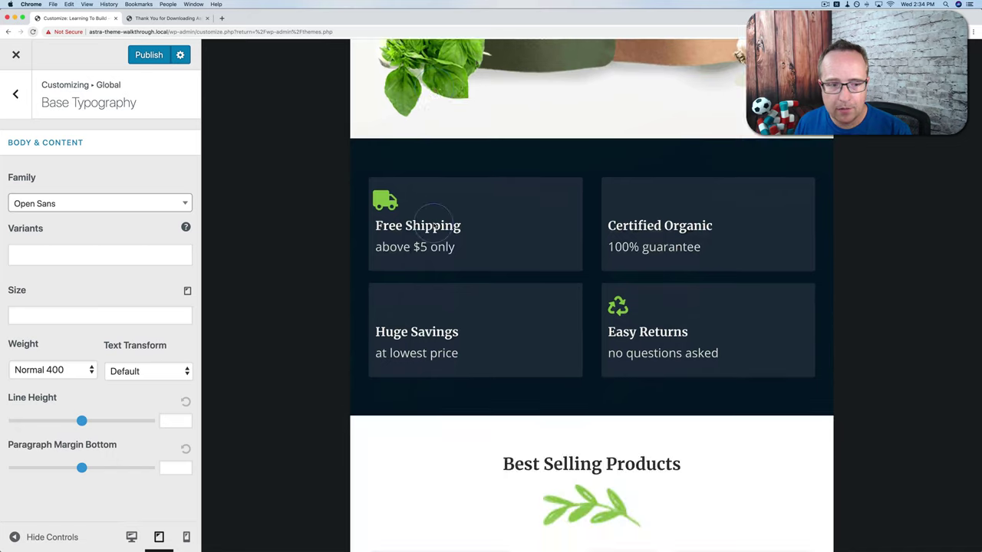
{"action": "left_click", "coordinate": [47, 314]}
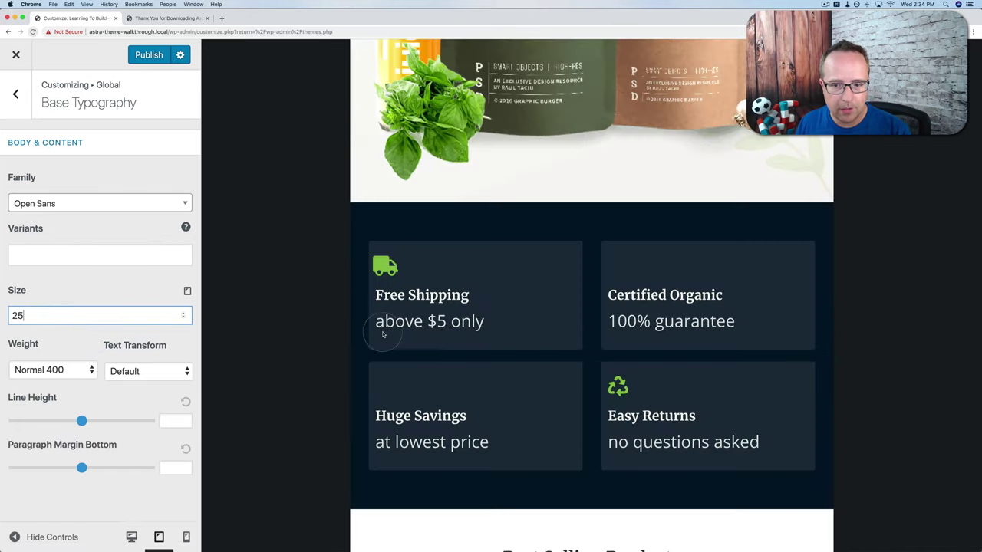
{"action": "left_click", "coordinate": [36, 317]}
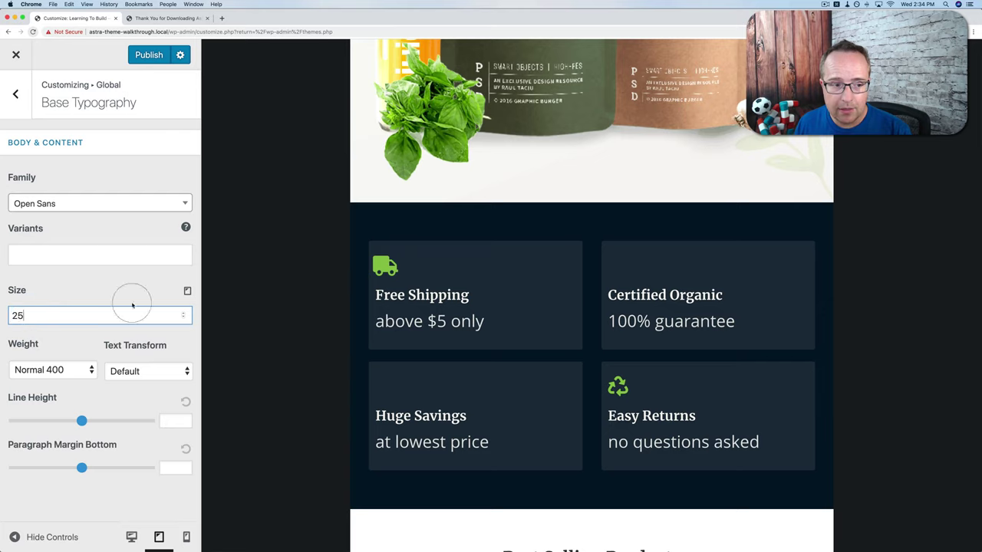
- Set the body text size to 15 for mobile, check the preview and return to the desktop view
{"action": "left_click", "coordinate": [187, 293]}
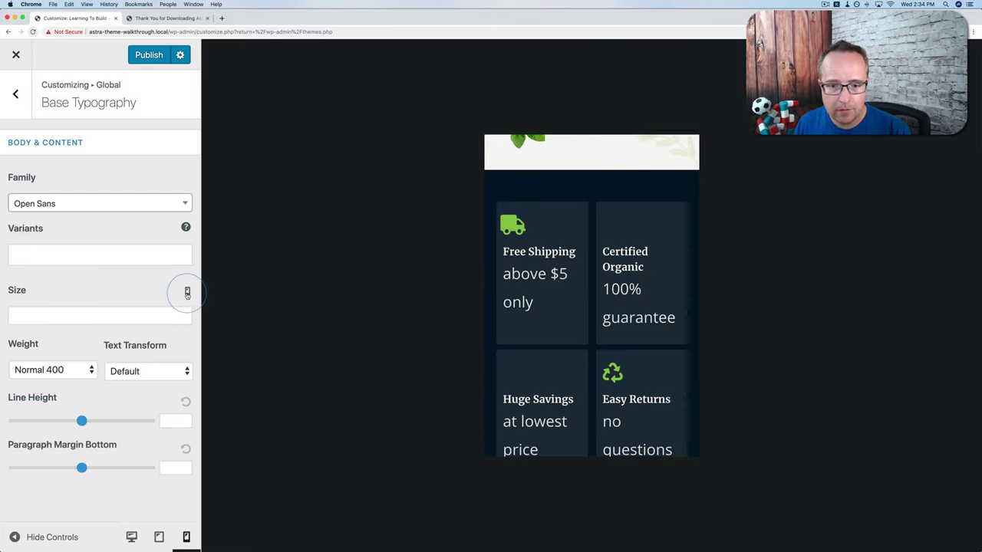
{"action": "left_click", "coordinate": [65, 313]}
{"action": "type", "text": "15"}
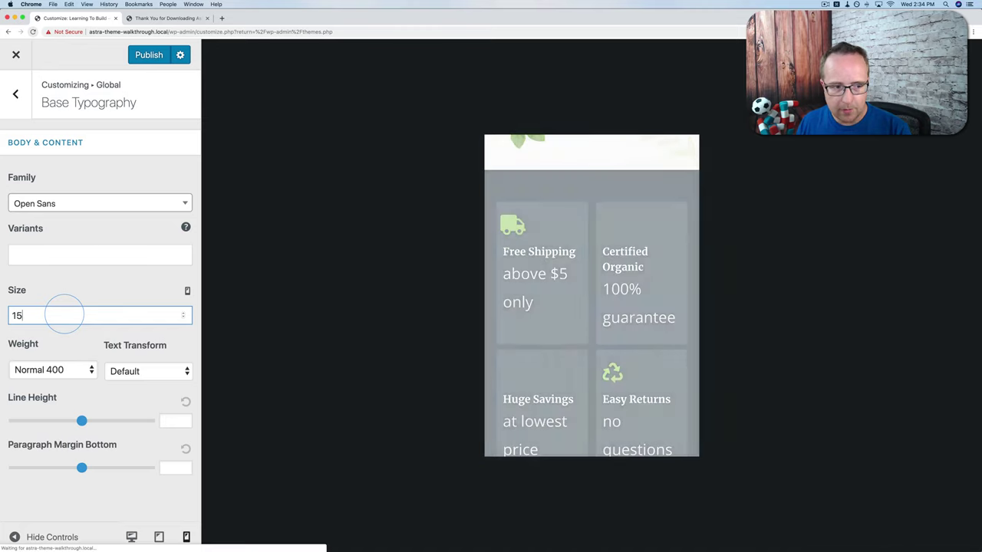
{"action": "scroll", "coordinate": [591, 276], "scroll_direction": "up", "scroll_amount": 3}
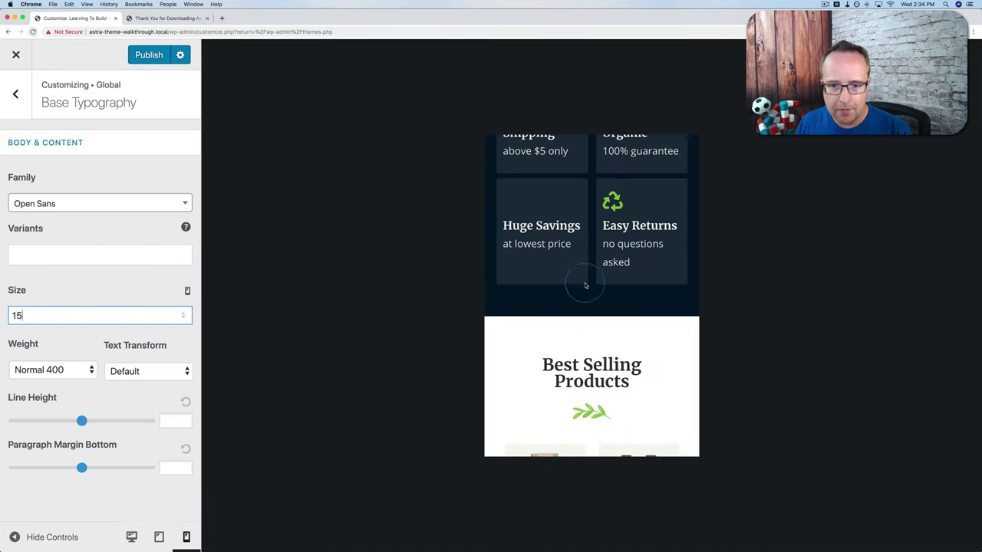
{"action": "scroll", "coordinate": [540, 277], "scroll_direction": "up", "scroll_amount": 1}
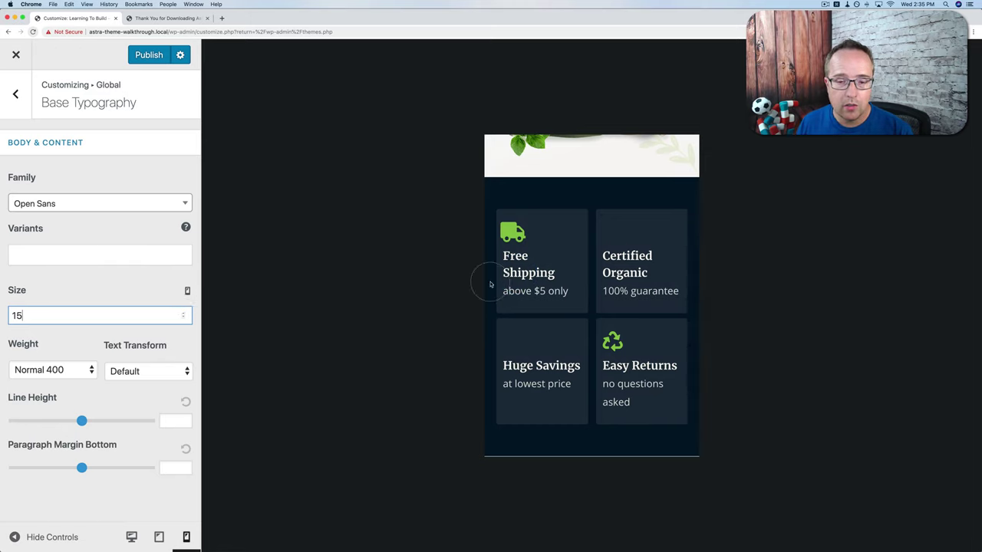
{"action": "scroll", "coordinate": [490, 284], "scroll_direction": "up", "scroll_amount": 8}
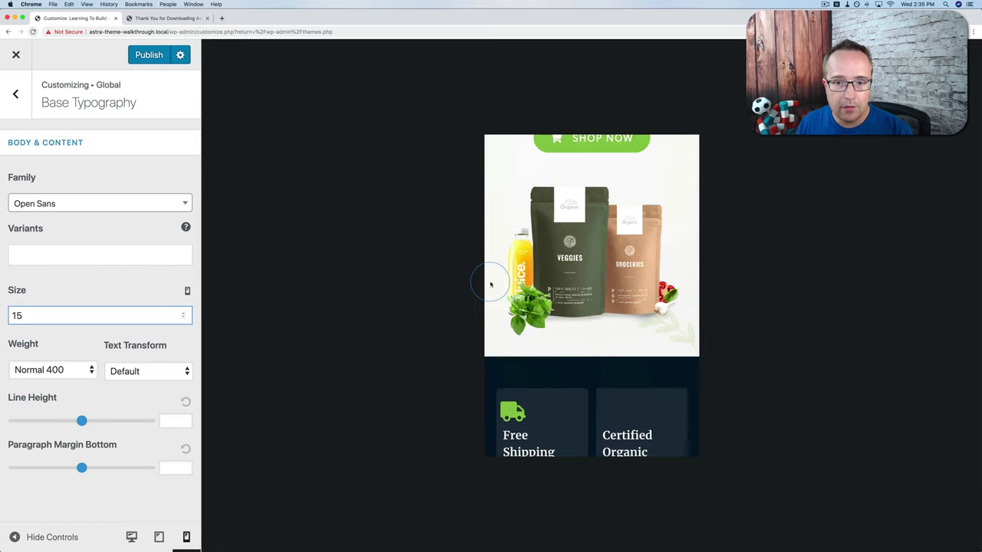
{"action": "left_click", "coordinate": [187, 292]}
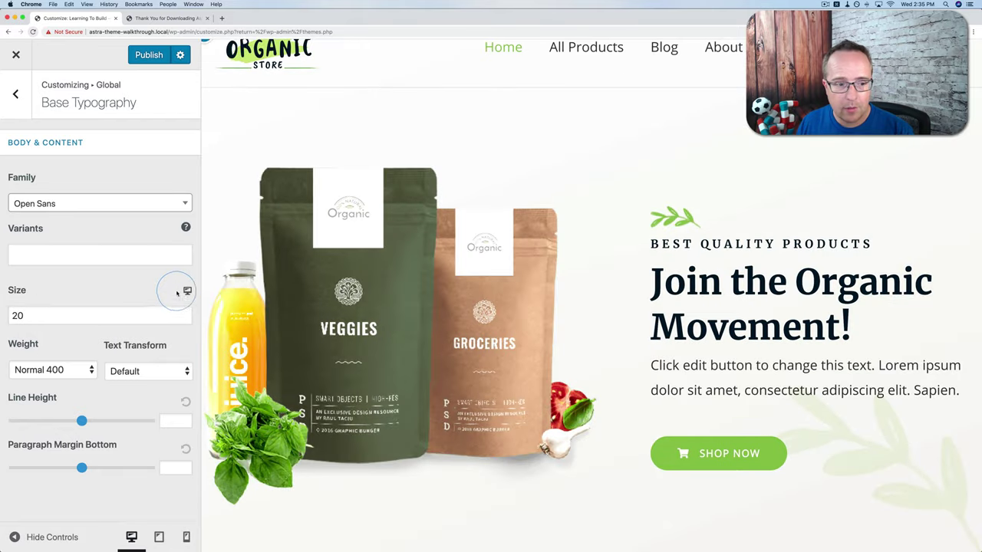
- Try the Extra-Bold 800 weight for the body text and set it back to Normal 400
{"action": "left_click", "coordinate": [62, 371]}
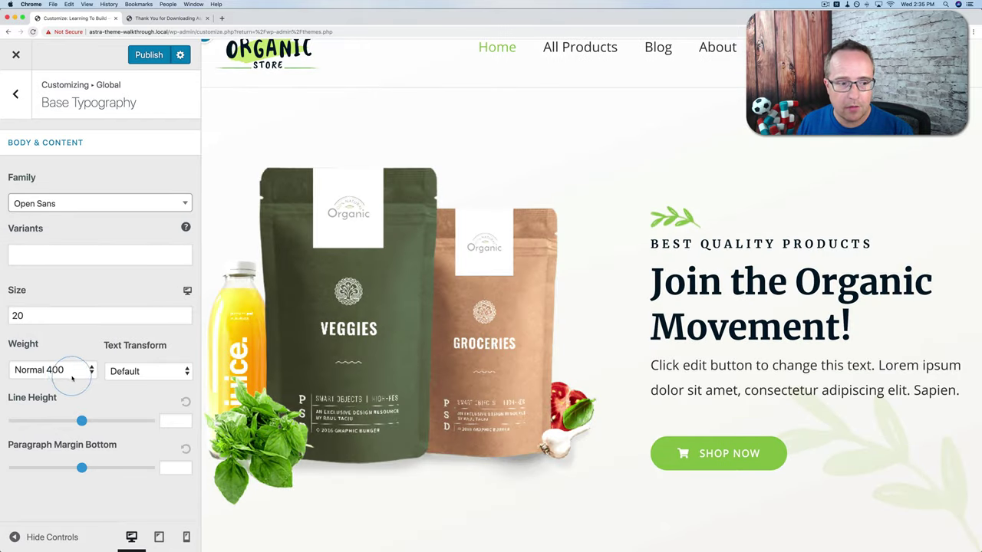
{"action": "left_click", "coordinate": [43, 408]}
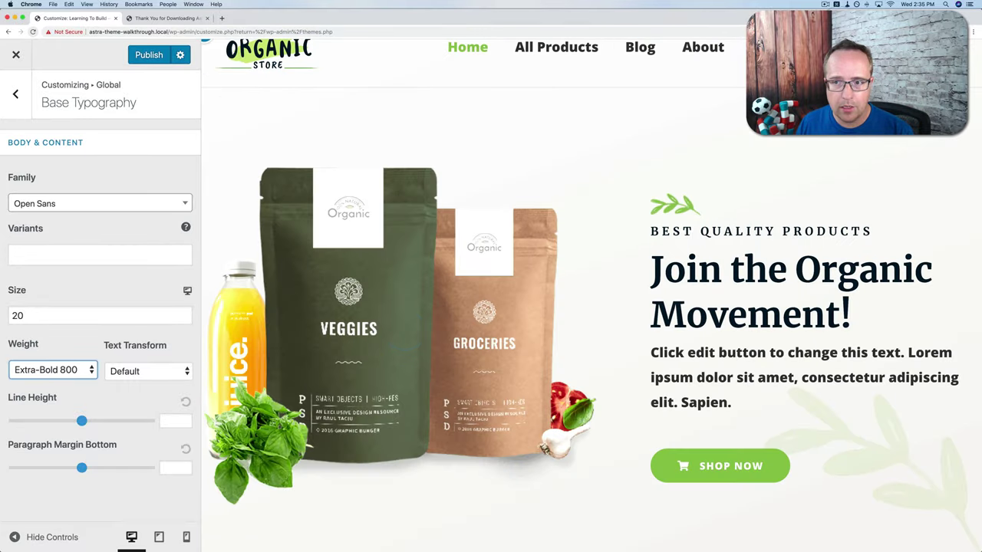
{"action": "scroll", "coordinate": [583, 247], "scroll_direction": "down", "scroll_amount": 10}
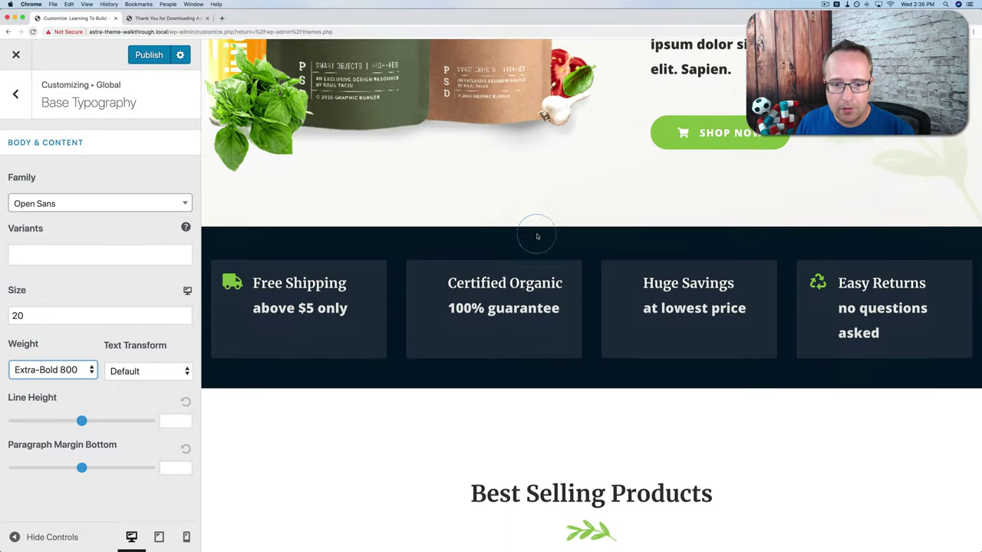
{"action": "scroll", "coordinate": [598, 242], "scroll_direction": "up", "scroll_amount": 10}
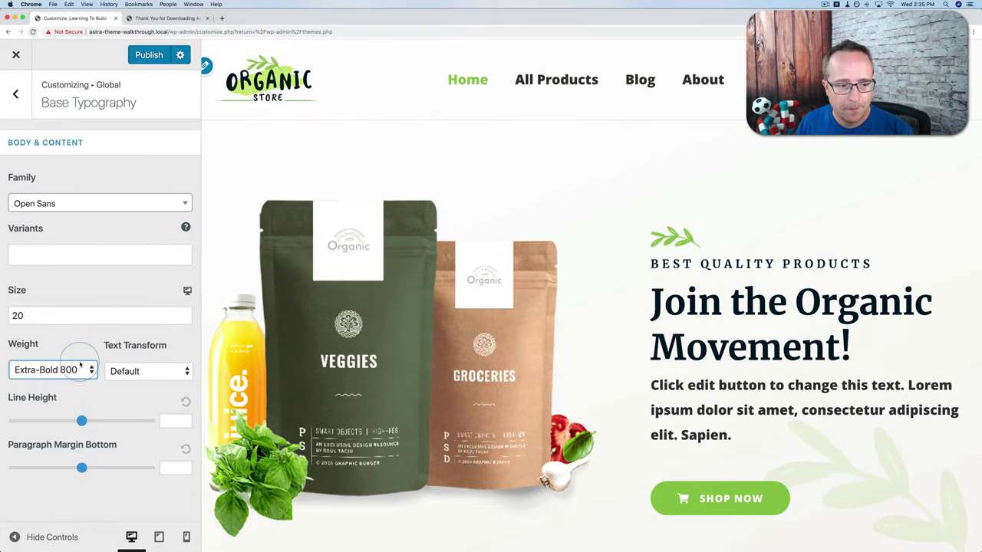
{"action": "left_click", "coordinate": [80, 366]}
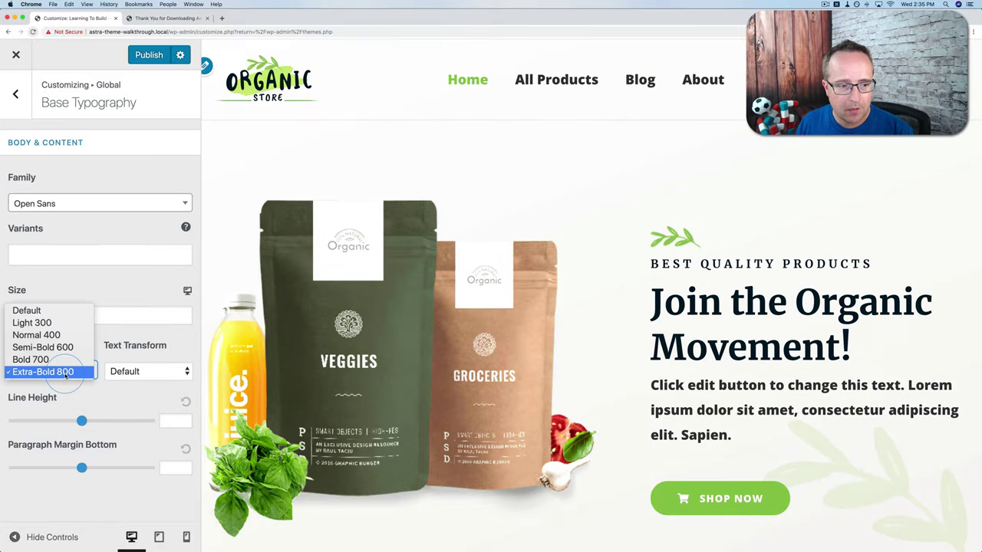
{"action": "left_click", "coordinate": [41, 339]}
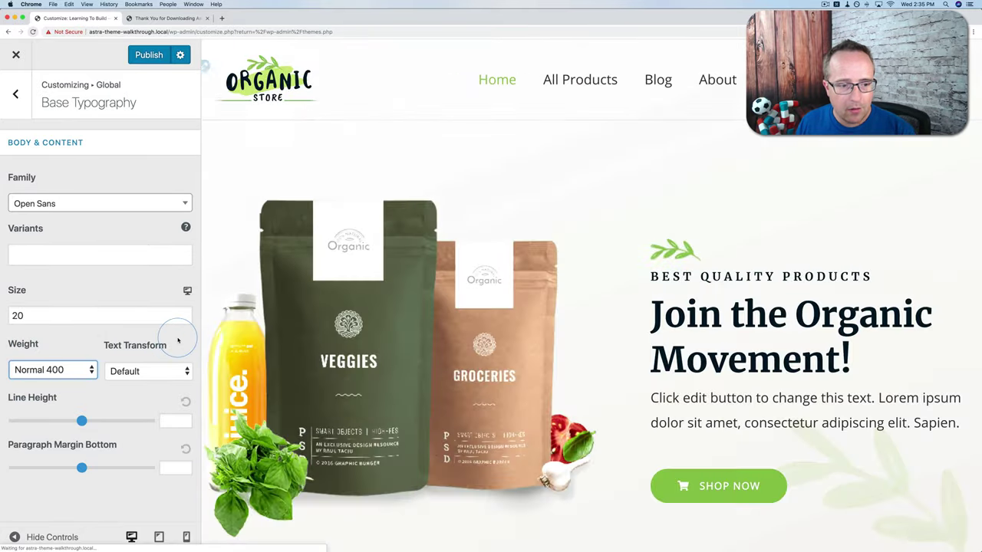
- Open the Blog page in the preview and examine the first post's title and body text
{"action": "left_click", "coordinate": [656, 86]}
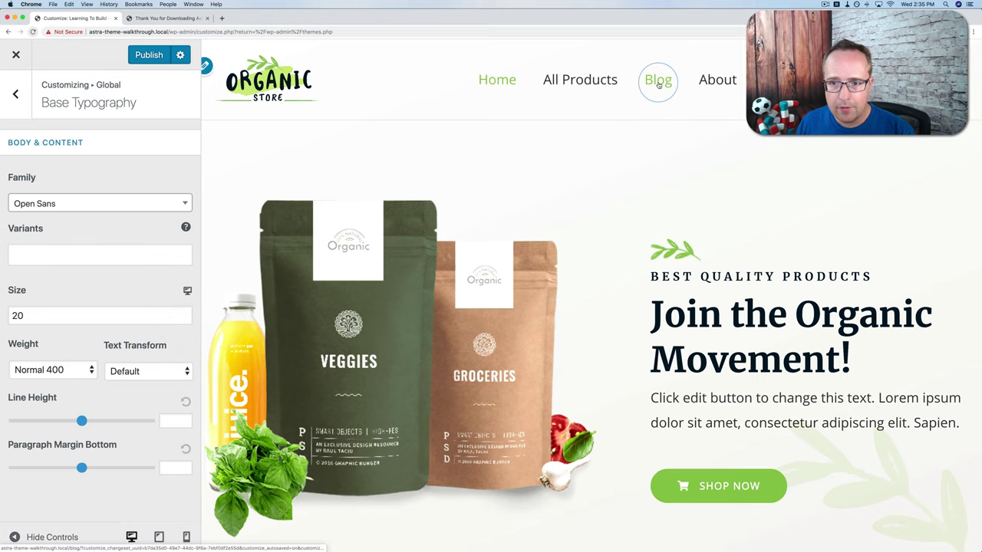
{"action": "scroll", "coordinate": [353, 210], "scroll_direction": "down", "scroll_amount": 10}
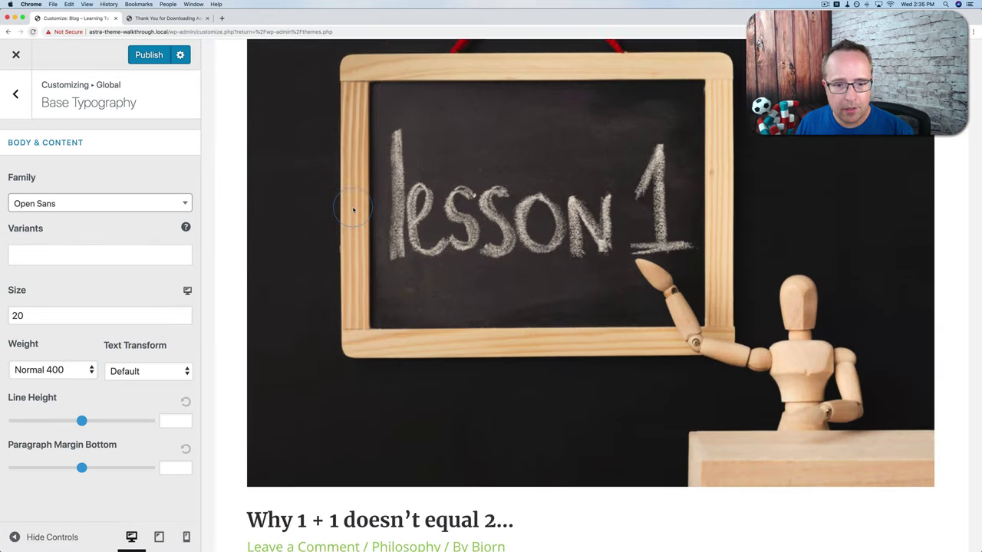
{"action": "scroll", "coordinate": [338, 230], "scroll_direction": "down", "scroll_amount": 2}
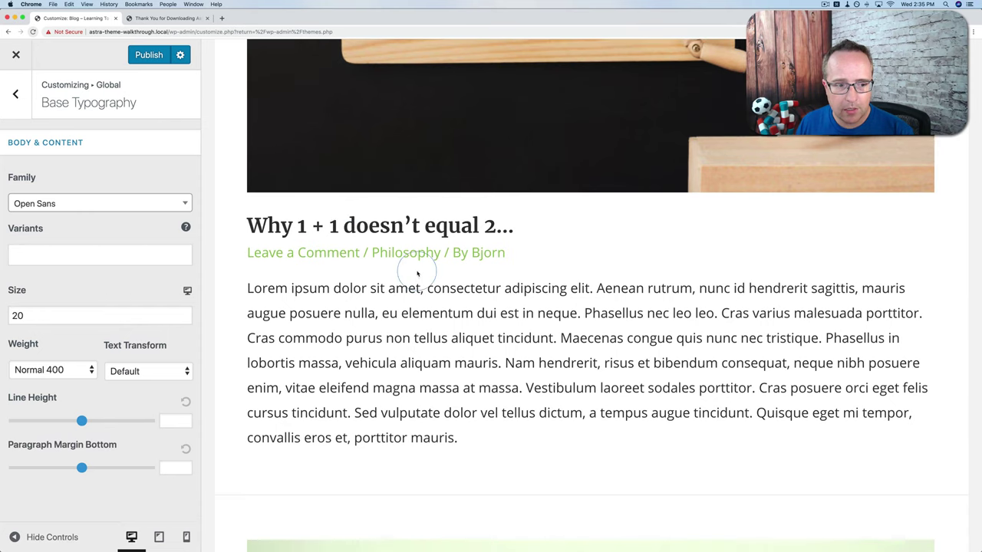
{"action": "scroll", "coordinate": [383, 314], "scroll_direction": "down", "scroll_amount": 2}
- Try the Extra-Bold 800 body weight, check it on the "Why 1 + 1 doesn't equal 2…" post and return it to Normal 400
{"action": "left_click", "coordinate": [58, 371]}
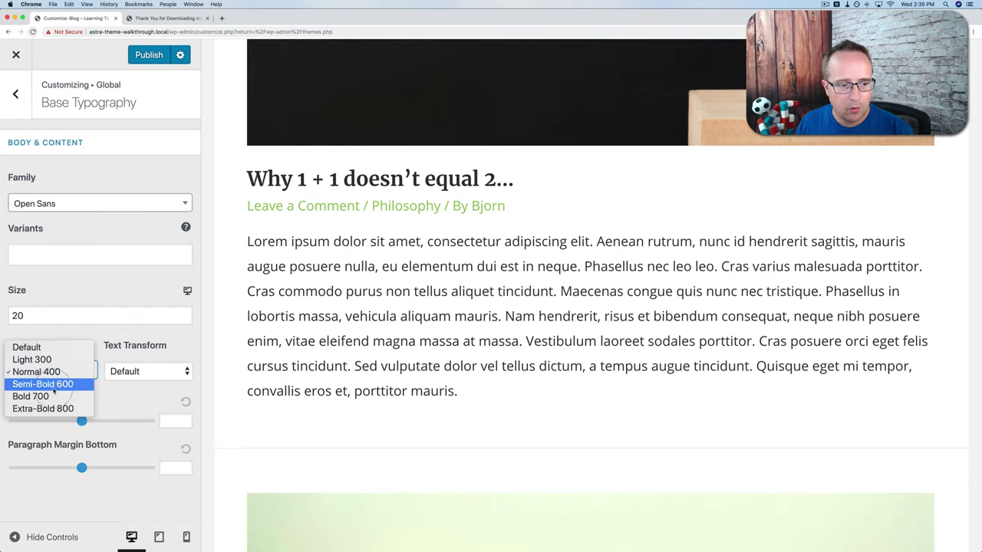
{"action": "left_click", "coordinate": [39, 408]}
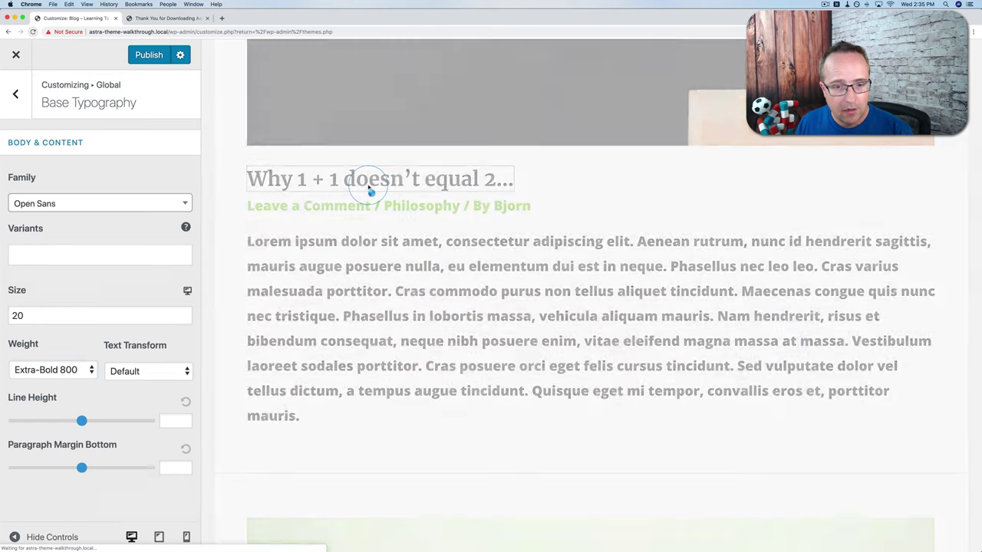
{"action": "scroll", "coordinate": [467, 275], "scroll_direction": "down", "scroll_amount": 10}
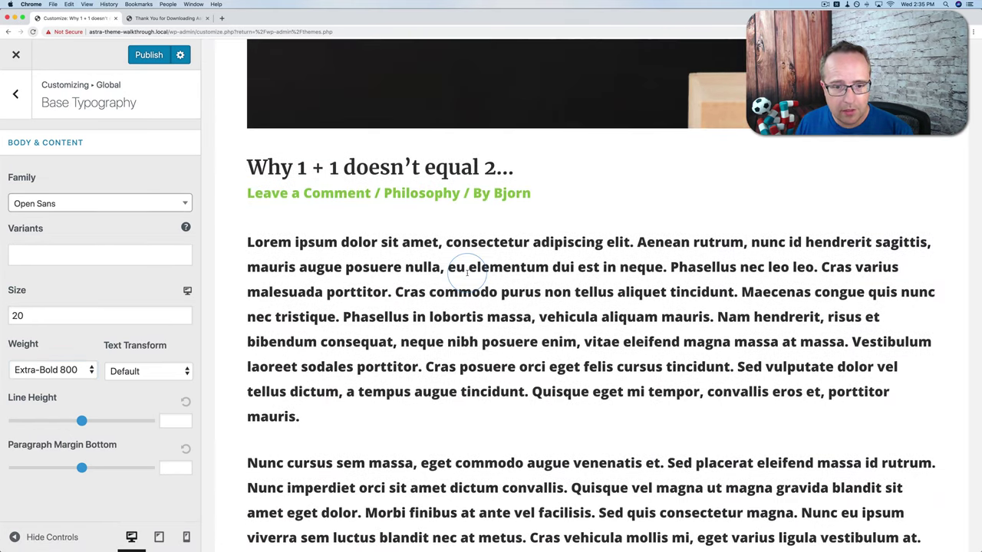
{"action": "scroll", "coordinate": [467, 276], "scroll_direction": "up", "scroll_amount": 2}
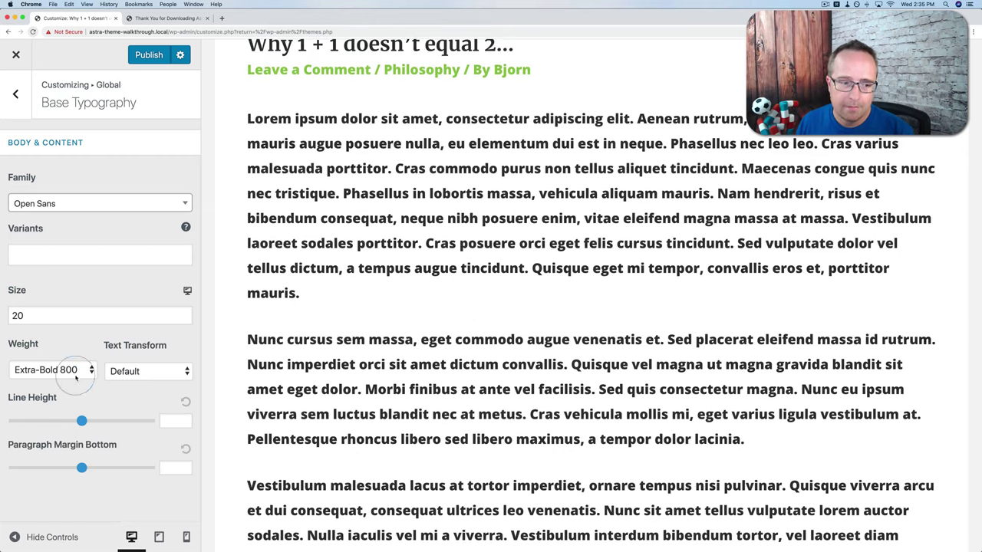
{"action": "left_click", "coordinate": [78, 371]}
{"action": "left_click", "coordinate": [46, 336]}
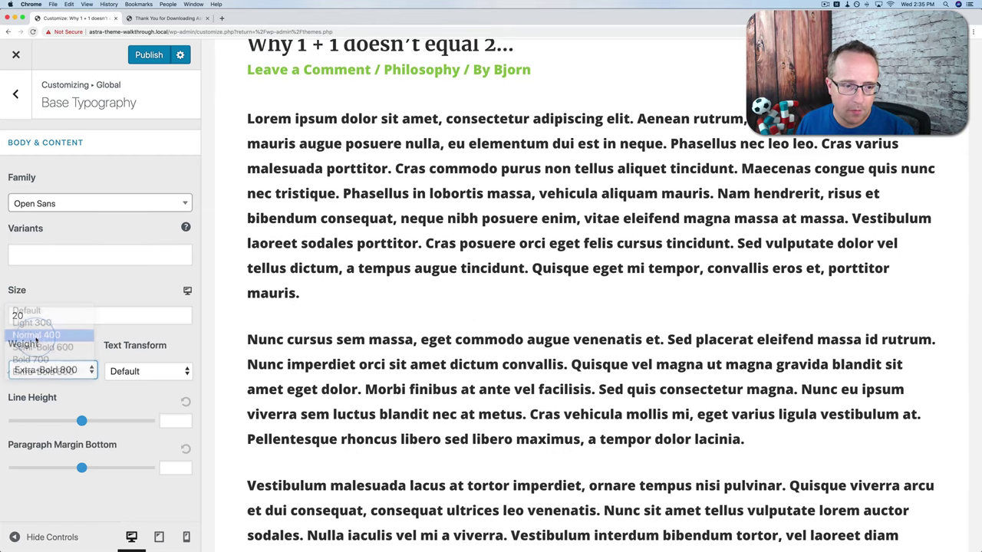
- Try the Capitalize, Uppercase and Lowercase text transforms on the body text
{"action": "left_click", "coordinate": [153, 371]}
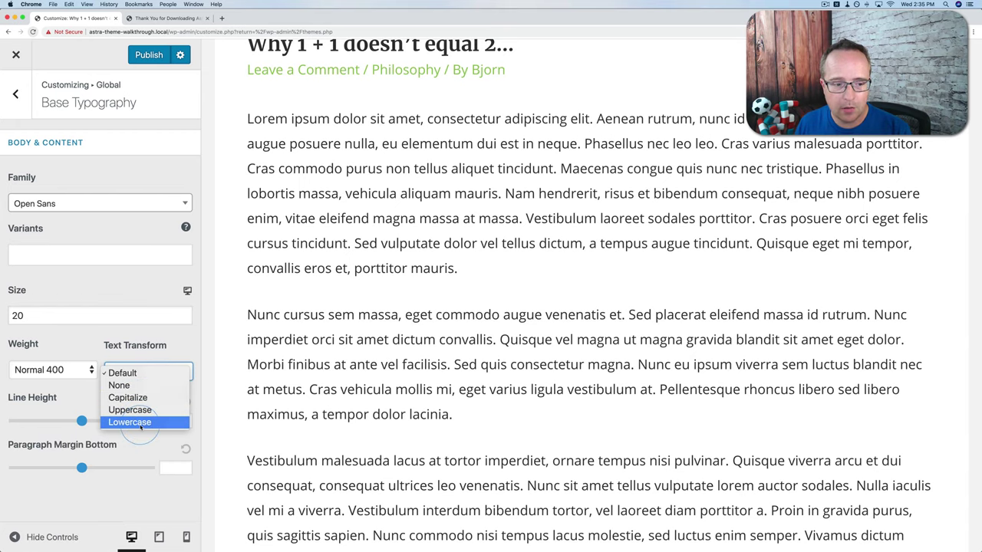
{"action": "left_click", "coordinate": [128, 397]}
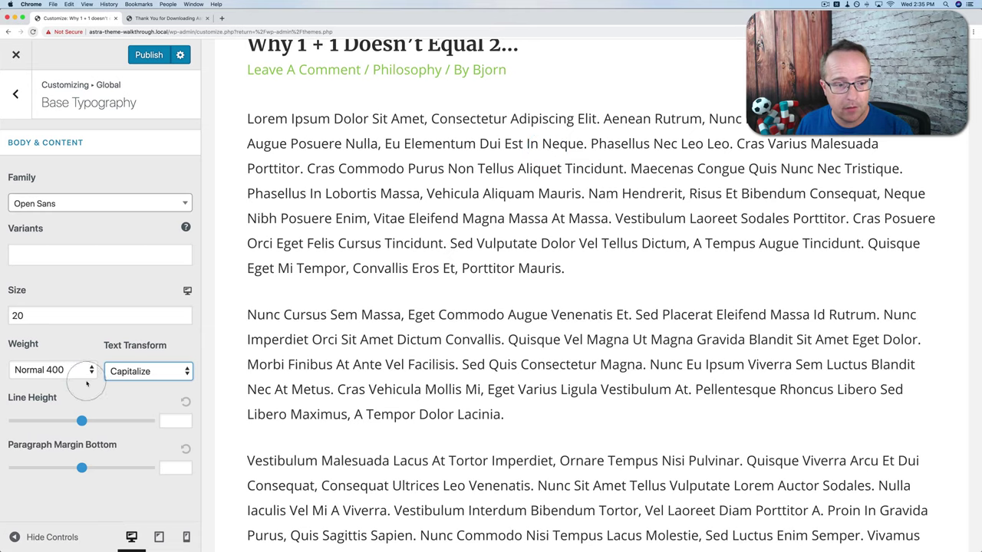
{"action": "left_click", "coordinate": [128, 377]}
{"action": "left_click", "coordinate": [139, 392]}
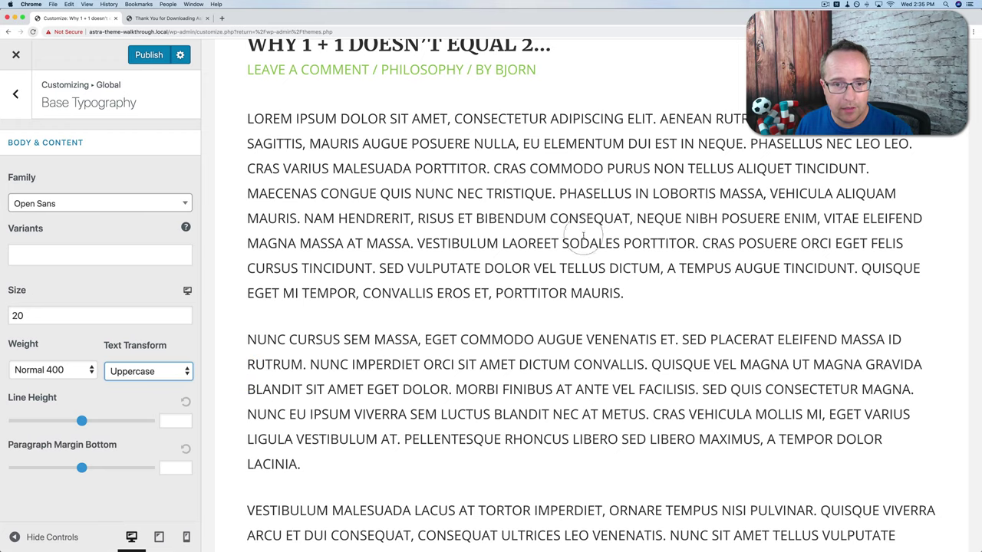
{"action": "left_click", "coordinate": [144, 371]}
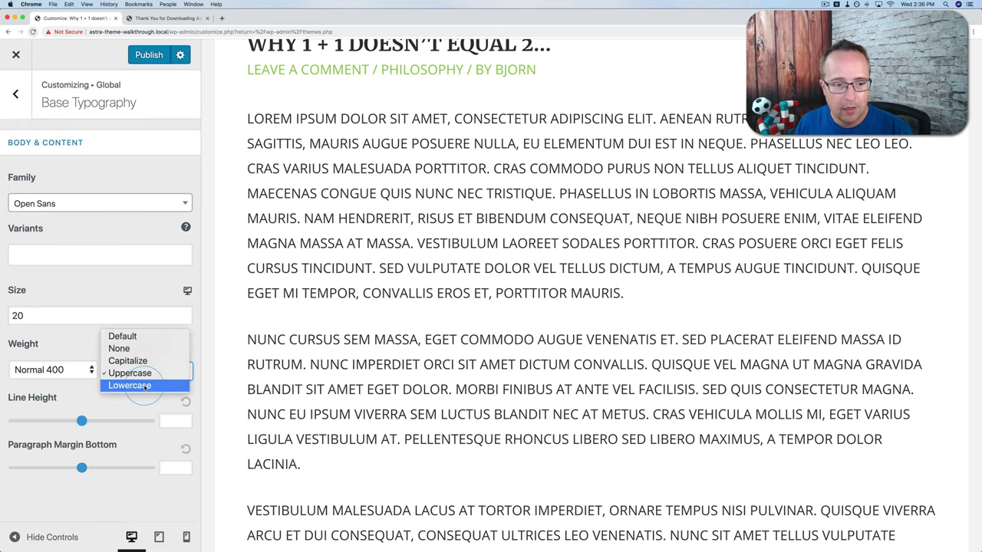
{"action": "left_click", "coordinate": [144, 386]}
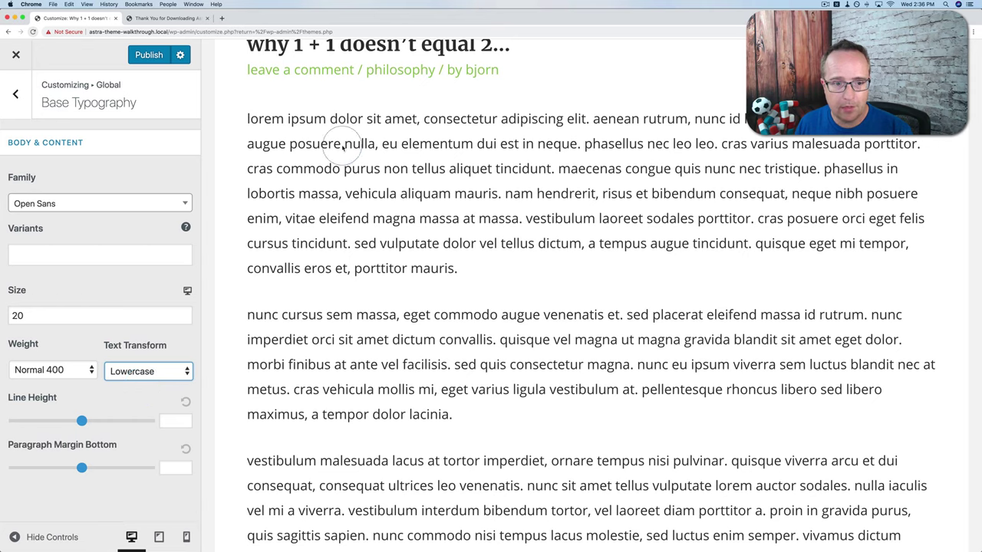
- Try the None text transform on the body text and set it back to Default
{"action": "left_click", "coordinate": [165, 366]}
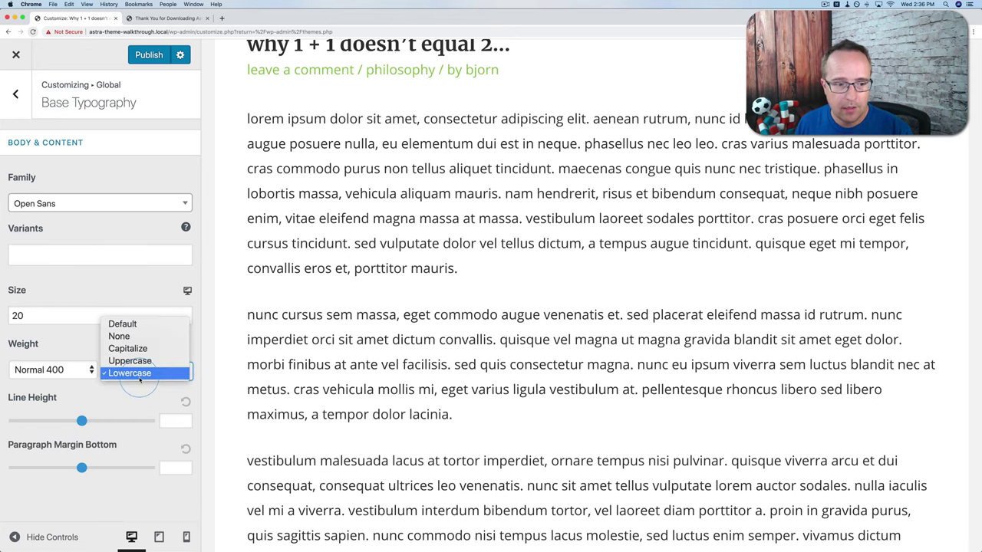
{"action": "left_click", "coordinate": [125, 339]}
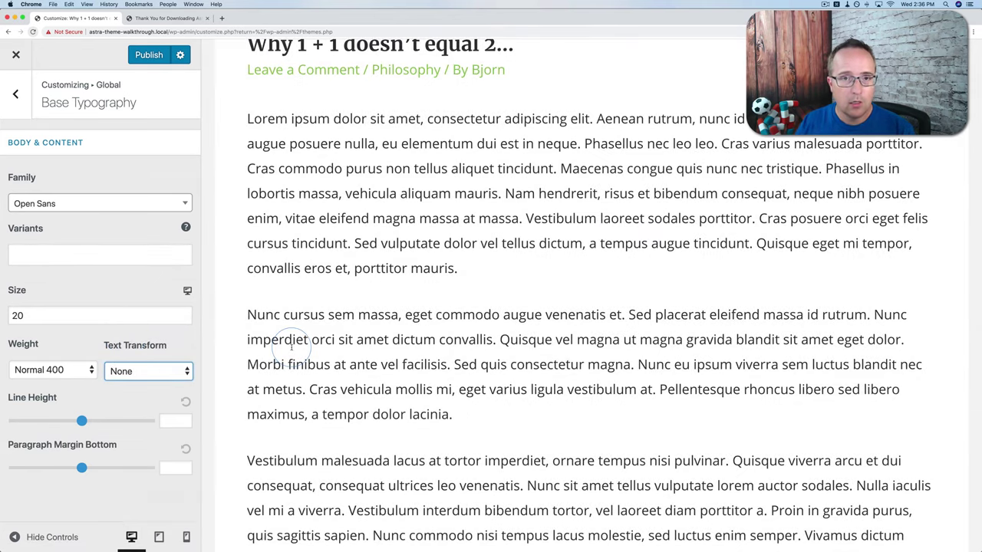
{"action": "left_click_drag", "start_coordinate": [253, 120], "coordinate": [352, 119]}
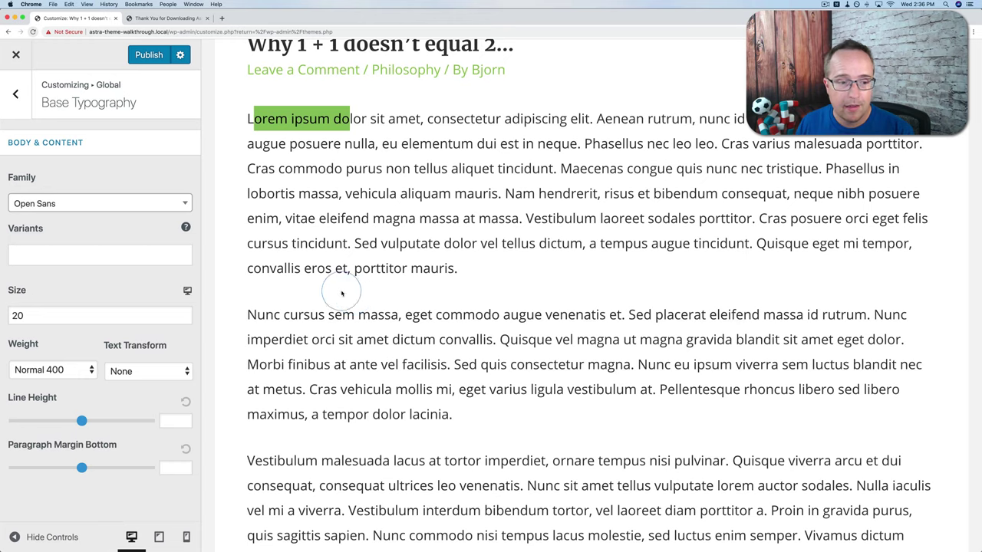
{"action": "left_click", "coordinate": [146, 371]}
{"action": "left_click", "coordinate": [157, 356]}
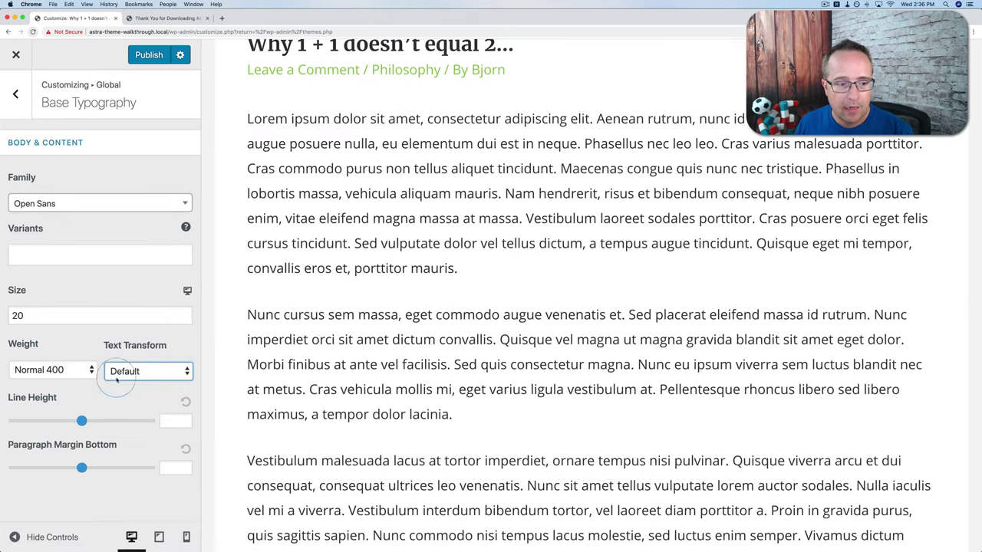
- Try a line height of 3.64 and a paragraph bottom margin of 5 for the body text, and reset both
{"action": "left_click_drag", "start_coordinate": [81, 421], "coordinate": [101, 423]}
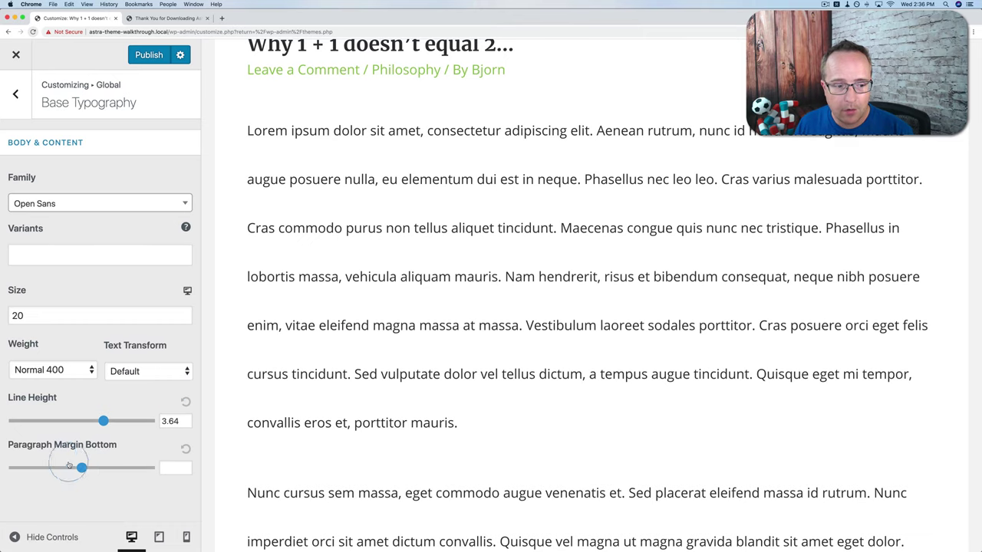
{"action": "scroll", "coordinate": [307, 376], "scroll_direction": "down", "scroll_amount": 4}
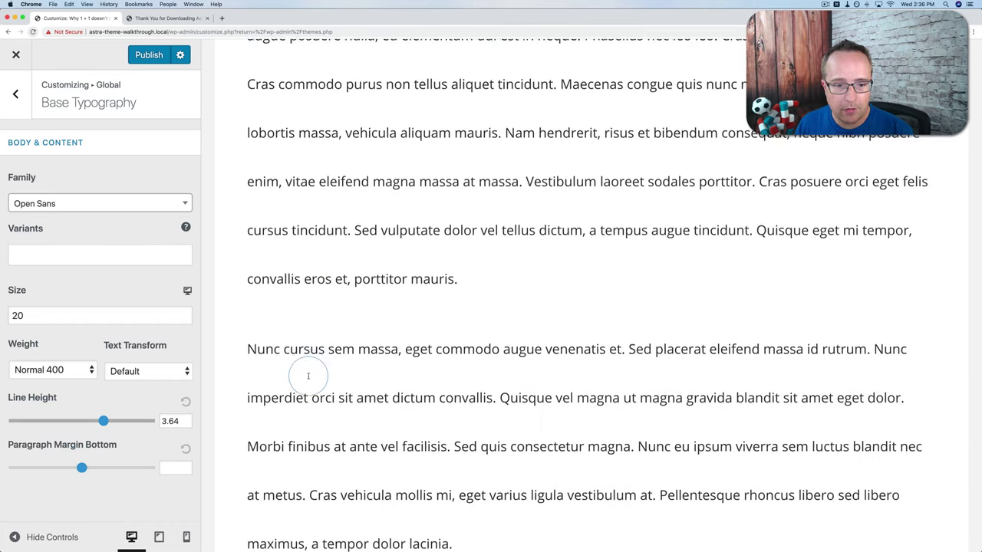
{"action": "left_click_drag", "start_coordinate": [117, 458], "coordinate": [158, 468]}
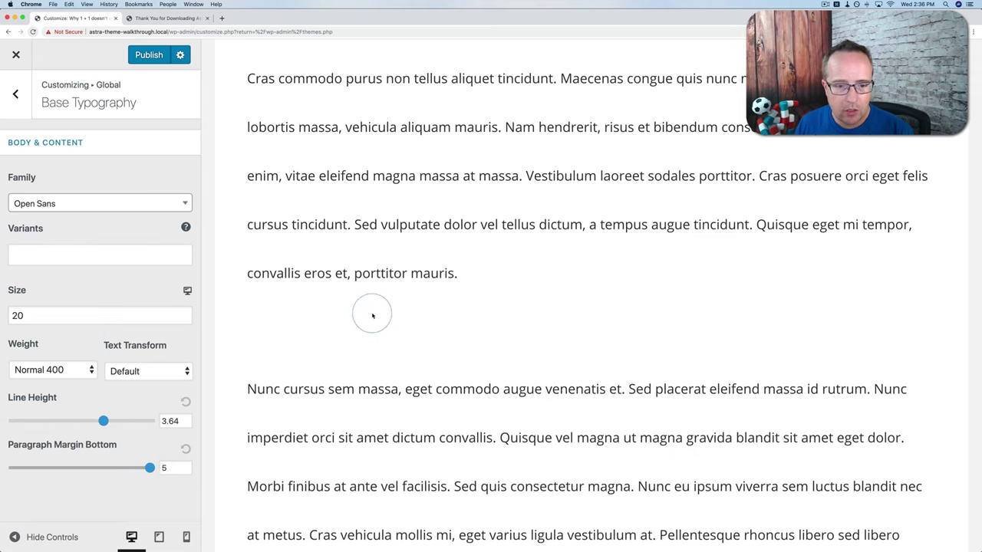
{"action": "scroll", "coordinate": [373, 311], "scroll_direction": "up", "scroll_amount": 3}
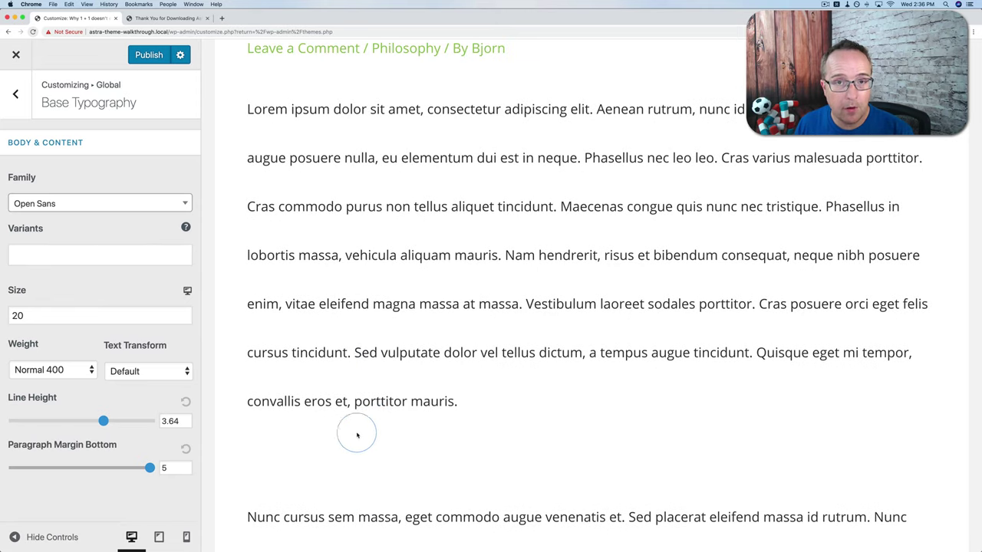
{"action": "scroll", "coordinate": [357, 435], "scroll_direction": "down", "scroll_amount": 1}
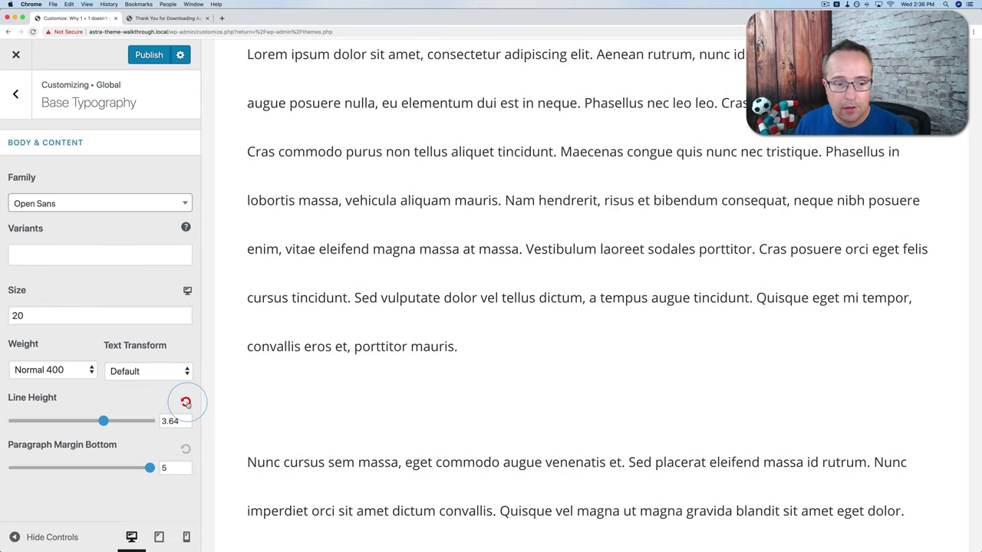
{"action": "left_click", "coordinate": [185, 403]}
{"action": "left_click", "coordinate": [186, 449]}
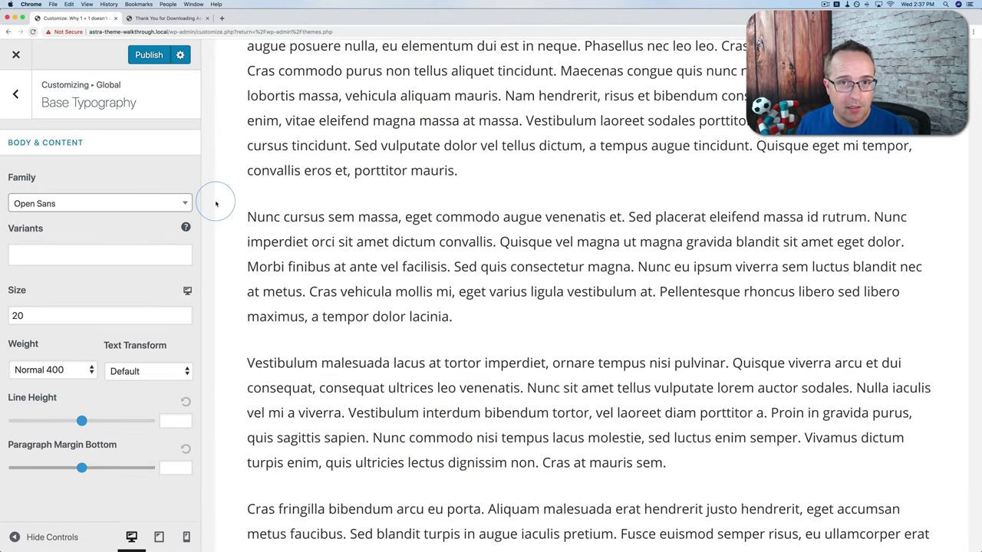
- Publish the base typography changes and open the global Headings typography settings
{"action": "left_click", "coordinate": [153, 56]}
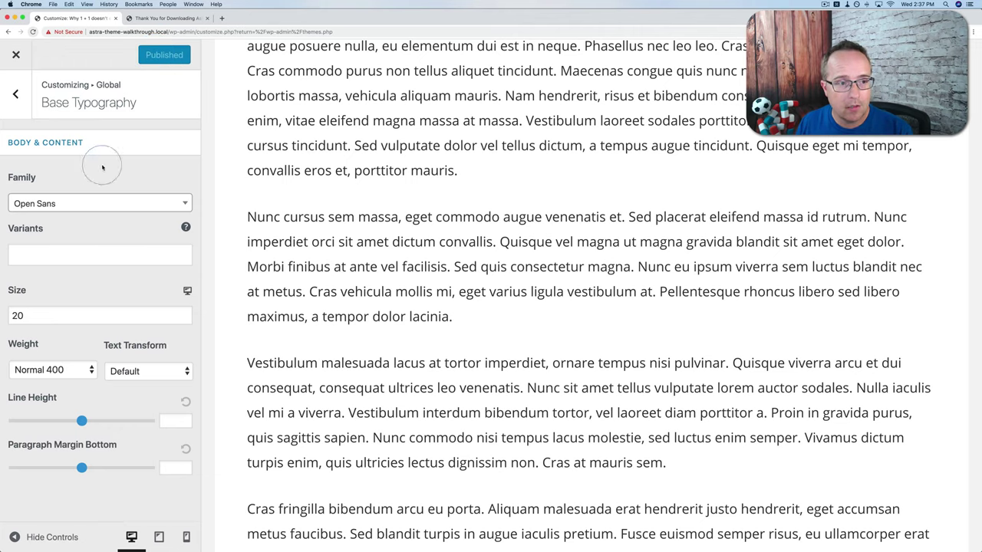
{"action": "left_click", "coordinate": [15, 94]}
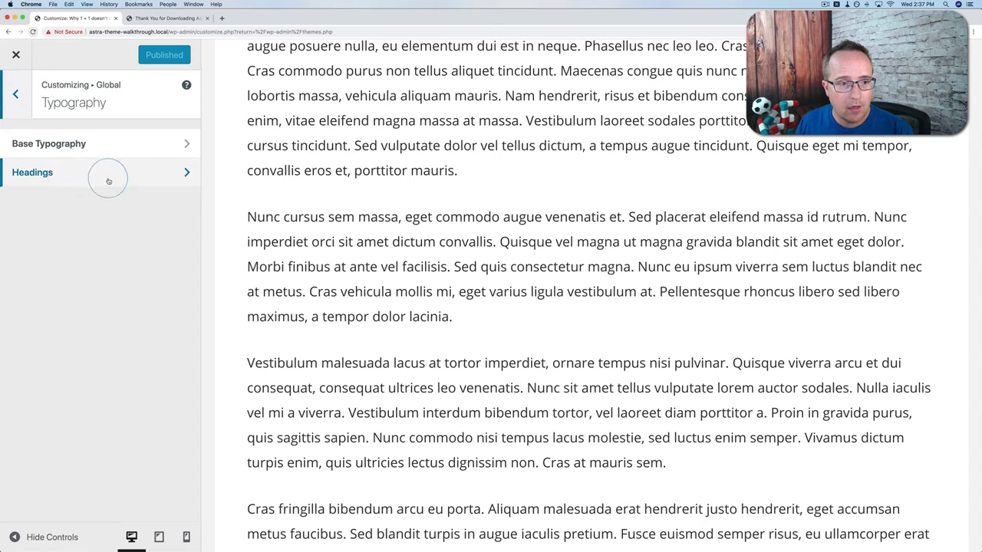
{"action": "left_click", "coordinate": [66, 181]}
- Change the headings font family to Metal and check the post title in the preview
{"action": "scroll", "coordinate": [331, 283], "scroll_direction": "up", "scroll_amount": 10}
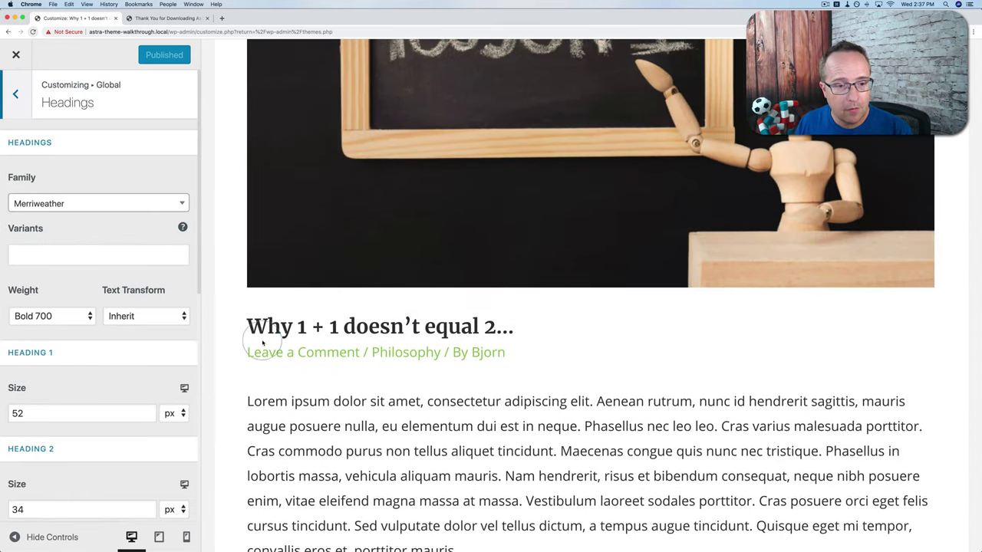
{"action": "left_click_drag", "start_coordinate": [237, 326], "coordinate": [373, 351]}
{"action": "scroll", "coordinate": [369, 345], "scroll_direction": "down", "scroll_amount": 1}
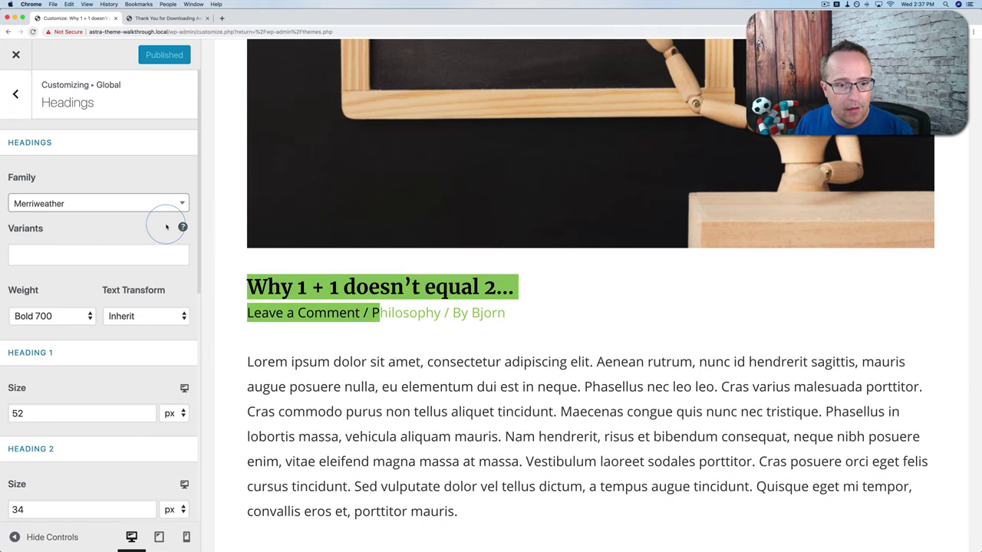
{"action": "left_click", "coordinate": [303, 304]}
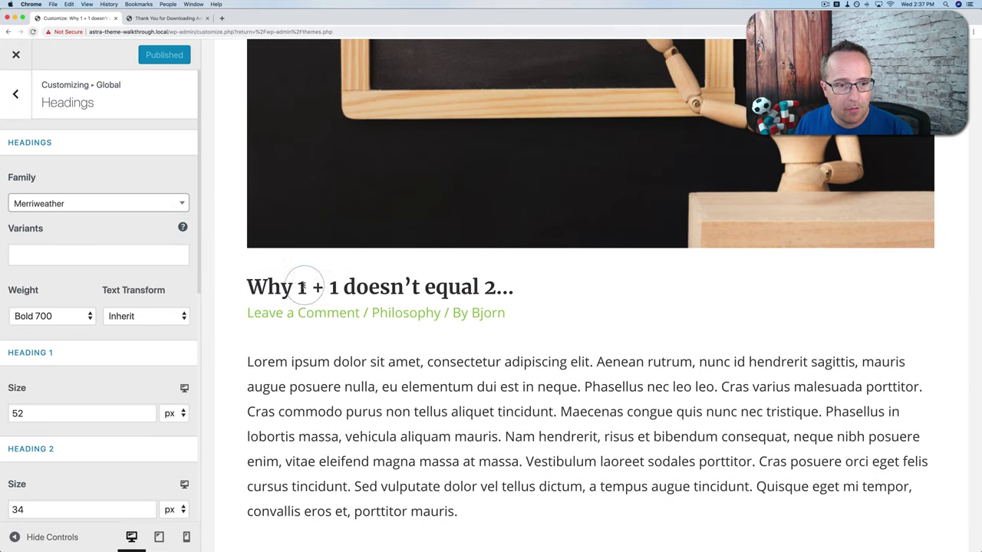
{"action": "left_click", "coordinate": [175, 205]}
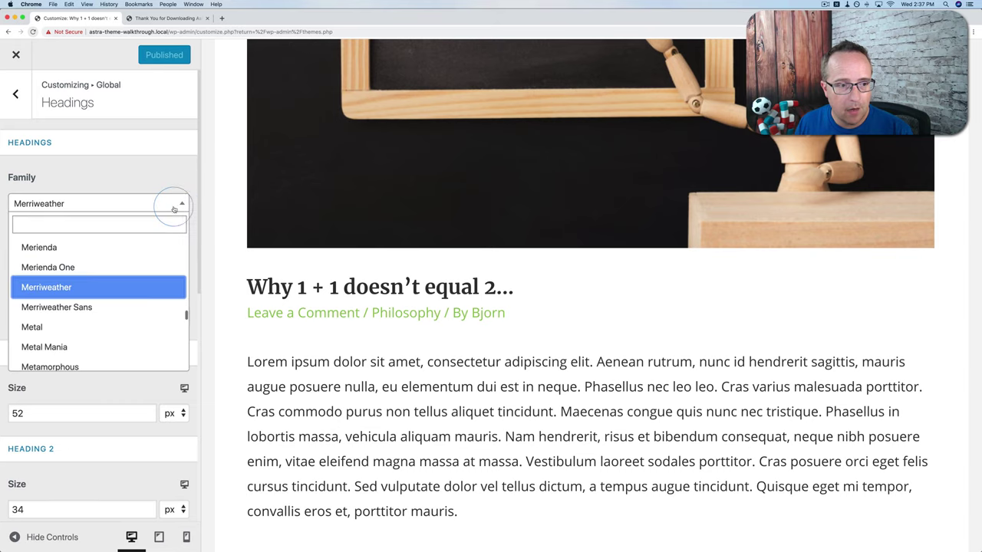
{"action": "left_click", "coordinate": [33, 331]}
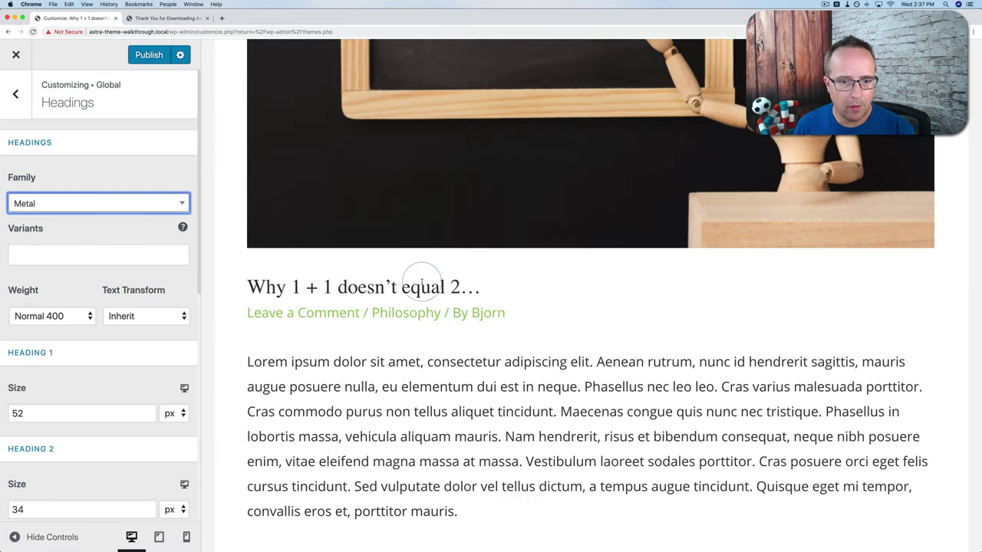
{"action": "left_click_drag", "start_coordinate": [248, 287], "coordinate": [463, 290]}
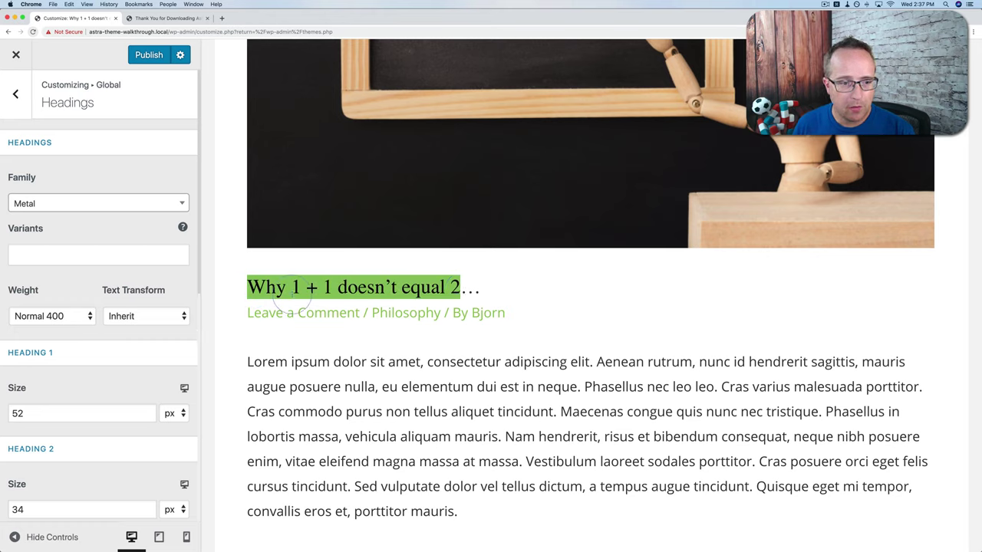
- Return to the Blog page in the preview and examine the new heading font on the post titles
{"action": "scroll", "coordinate": [339, 213], "scroll_direction": "up", "scroll_amount": 10}
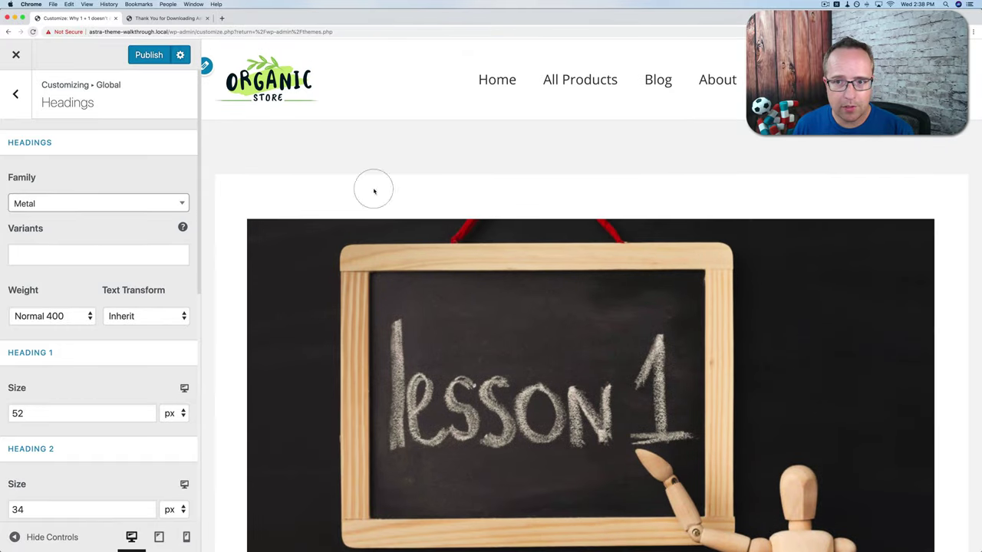
{"action": "left_click", "coordinate": [660, 81]}
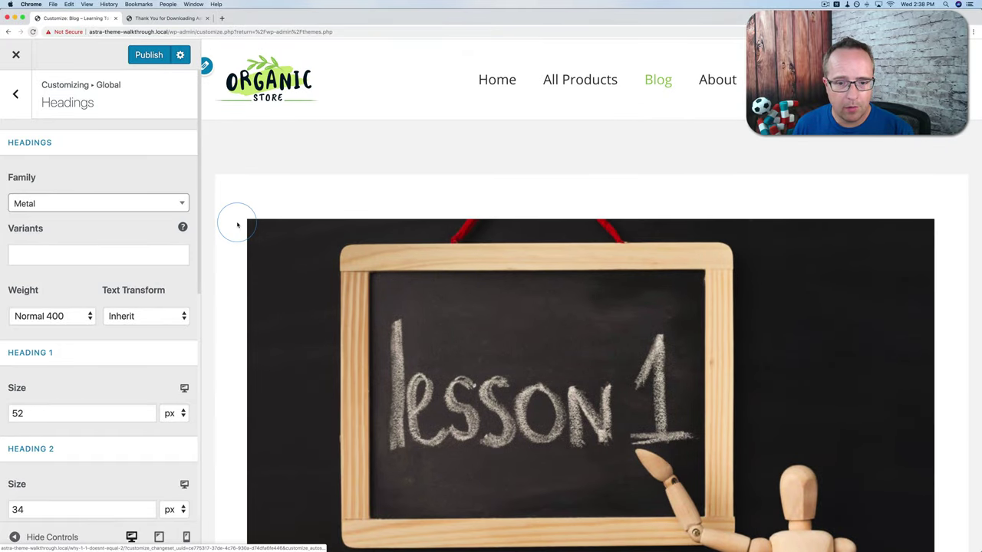
{"action": "scroll", "coordinate": [238, 224], "scroll_direction": "down", "scroll_amount": 5}
{"action": "scroll", "coordinate": [238, 224], "scroll_direction": "down", "scroll_amount": 5}
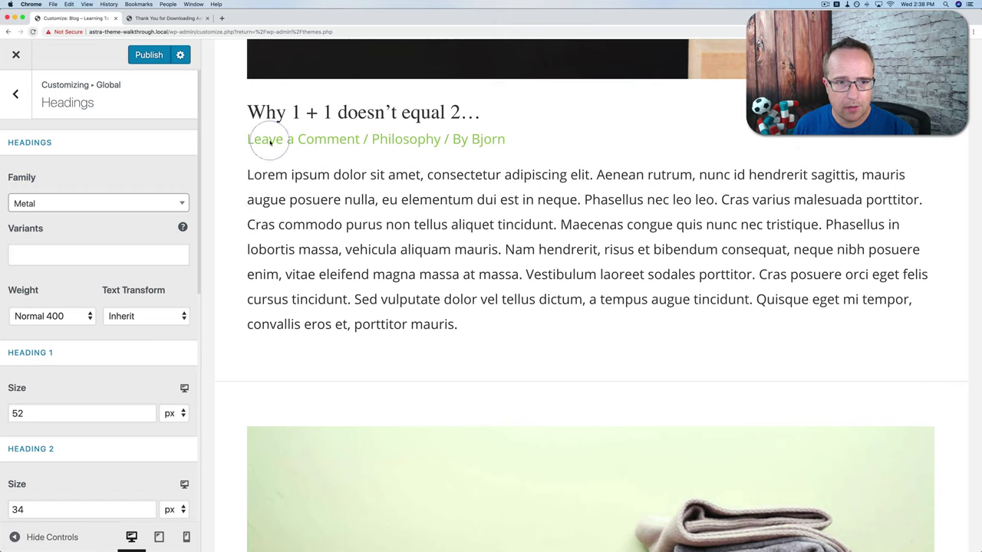
{"action": "scroll", "coordinate": [373, 323], "scroll_direction": "down", "scroll_amount": 9}
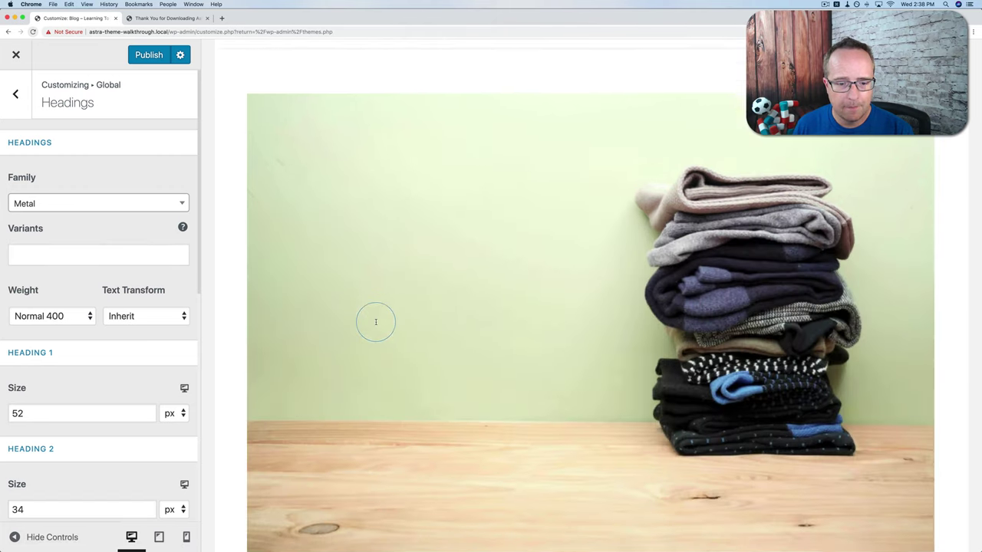
- Open the Home page in the preview and examine the heading font on the hero and feature boxes
{"action": "scroll", "coordinate": [387, 341], "scroll_direction": "down", "scroll_amount": 1}
{"action": "scroll", "coordinate": [453, 377], "scroll_direction": "up", "scroll_amount": 20}
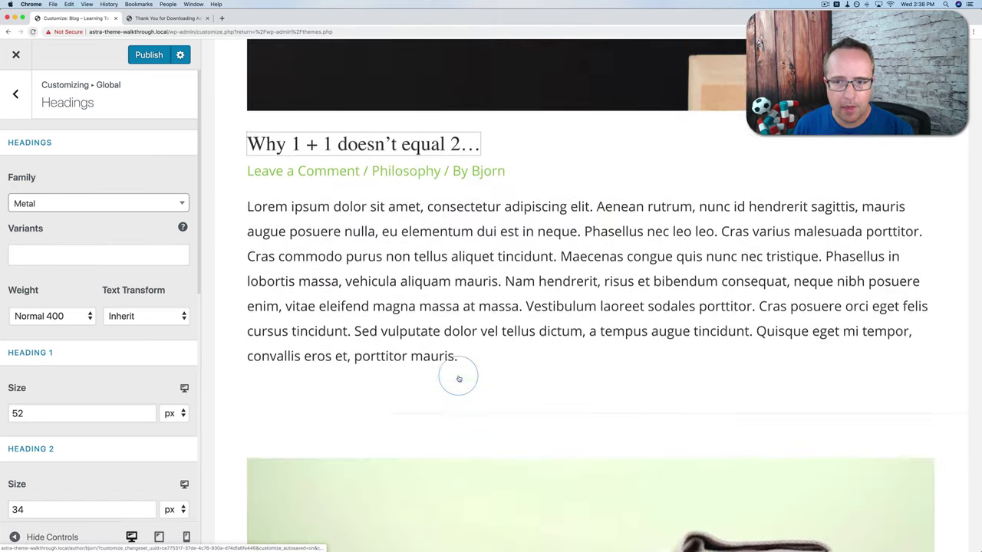
{"action": "left_click", "coordinate": [498, 80]}
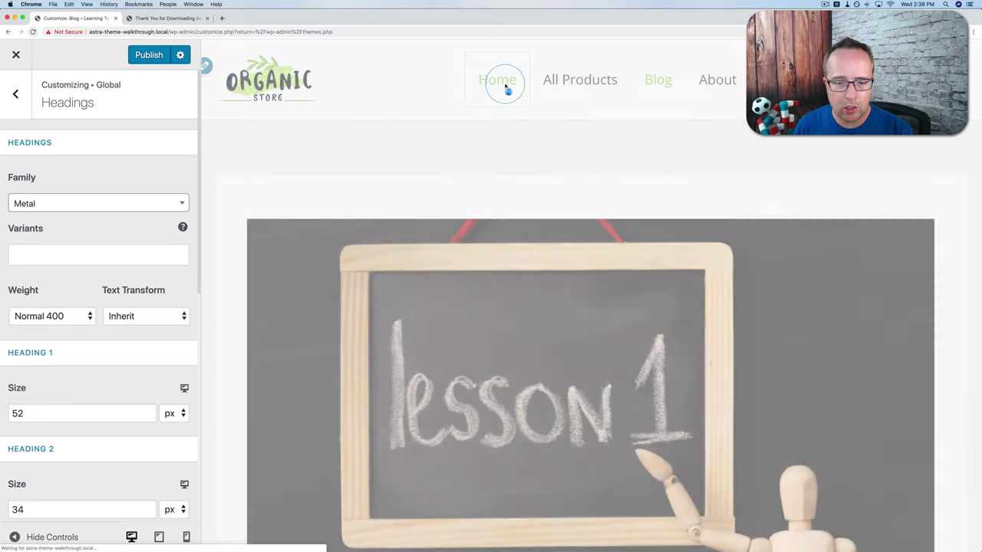
{"action": "scroll", "coordinate": [349, 280], "scroll_direction": "down", "scroll_amount": 1}
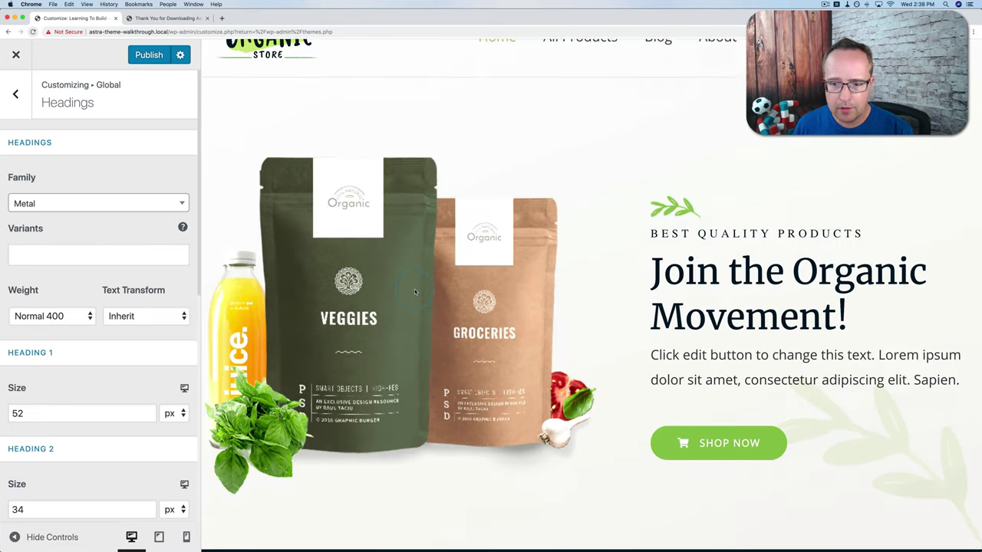
{"action": "scroll", "coordinate": [665, 322], "scroll_direction": "down", "scroll_amount": 2}
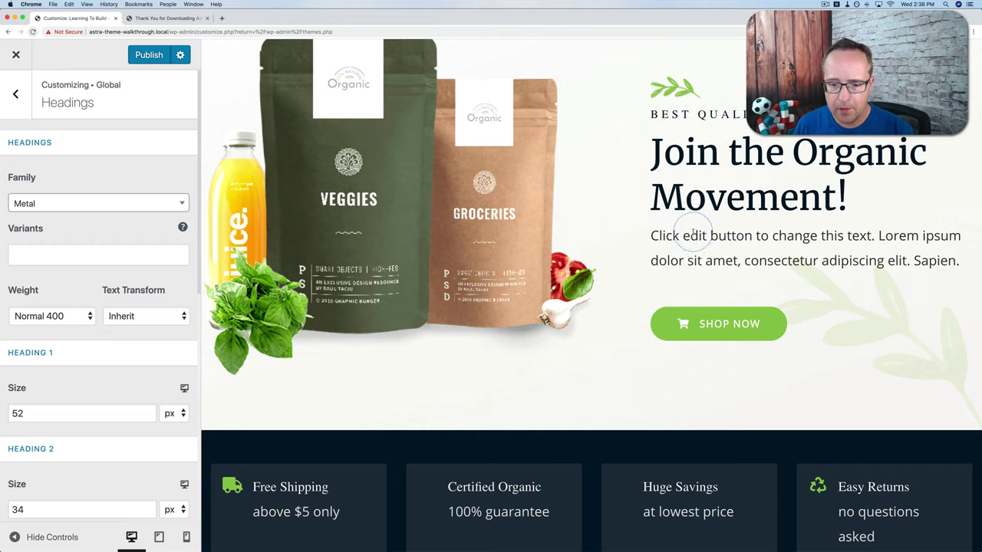
{"action": "scroll", "coordinate": [682, 294], "scroll_direction": "down", "scroll_amount": 3}
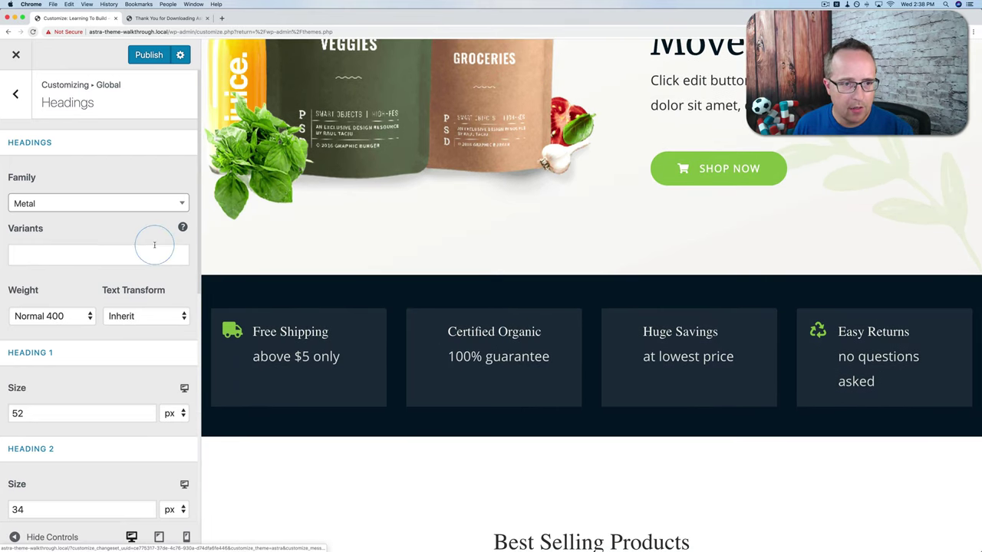
- Change the headings font family to Milonga
{"action": "left_click", "coordinate": [157, 206]}
{"action": "scroll", "coordinate": [74, 320], "scroll_direction": "down", "scroll_amount": 2}
{"action": "scroll", "coordinate": [72, 315], "scroll_direction": "down", "scroll_amount": 1}
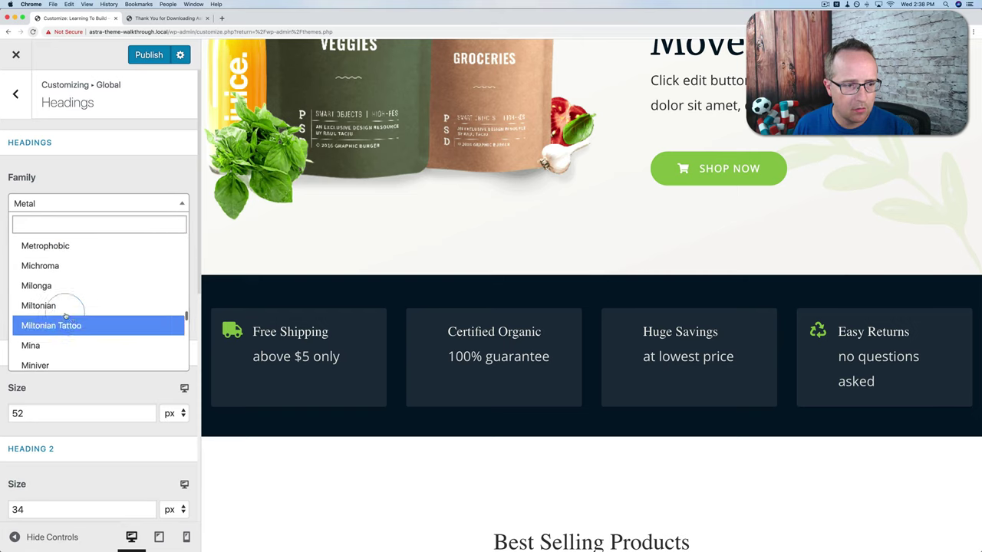
{"action": "left_click", "coordinate": [69, 284]}
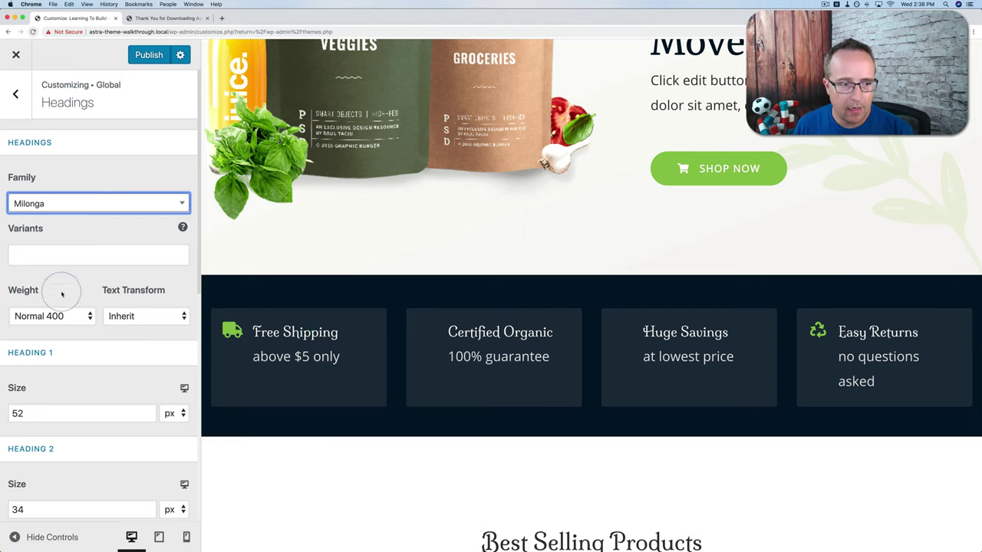
- Try larger desktop sizes for Heading 1 against the "Join the Organic Movement!" title and settle on 53 px
{"action": "scroll", "coordinate": [62, 294], "scroll_direction": "down", "scroll_amount": 2}
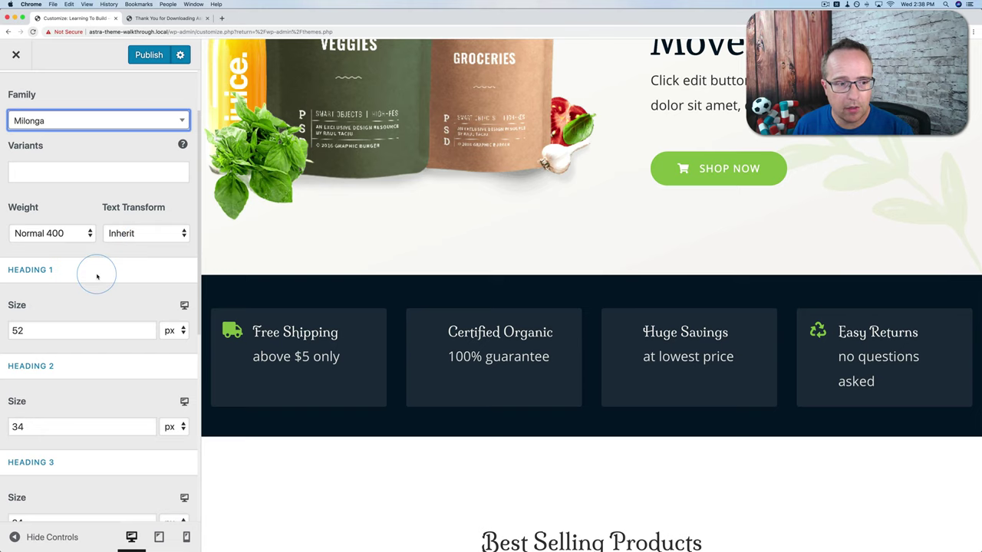
{"action": "scroll", "coordinate": [97, 276], "scroll_direction": "down", "scroll_amount": 1}
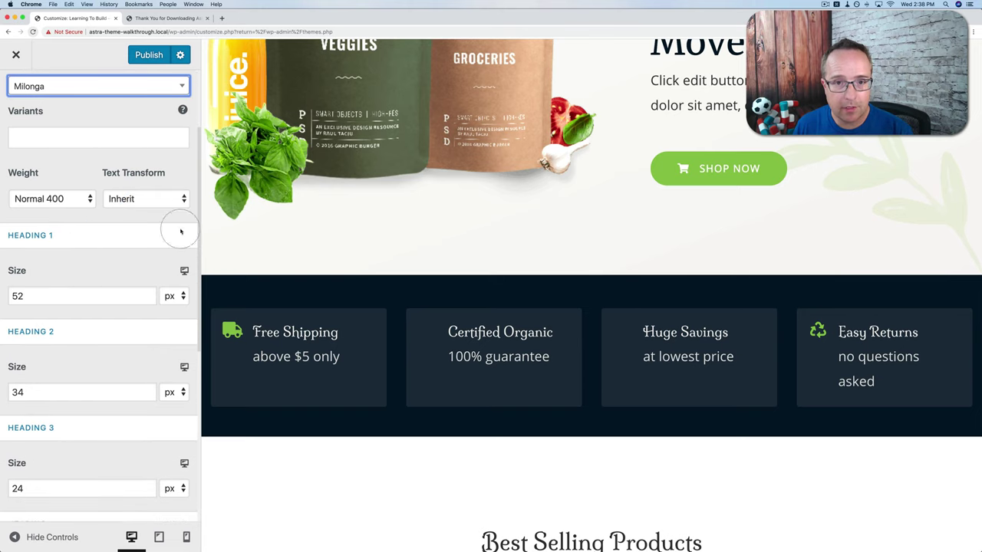
{"action": "scroll", "coordinate": [395, 232], "scroll_direction": "up", "scroll_amount": 5}
{"action": "left_click_drag", "start_coordinate": [651, 236], "coordinate": [891, 269]}
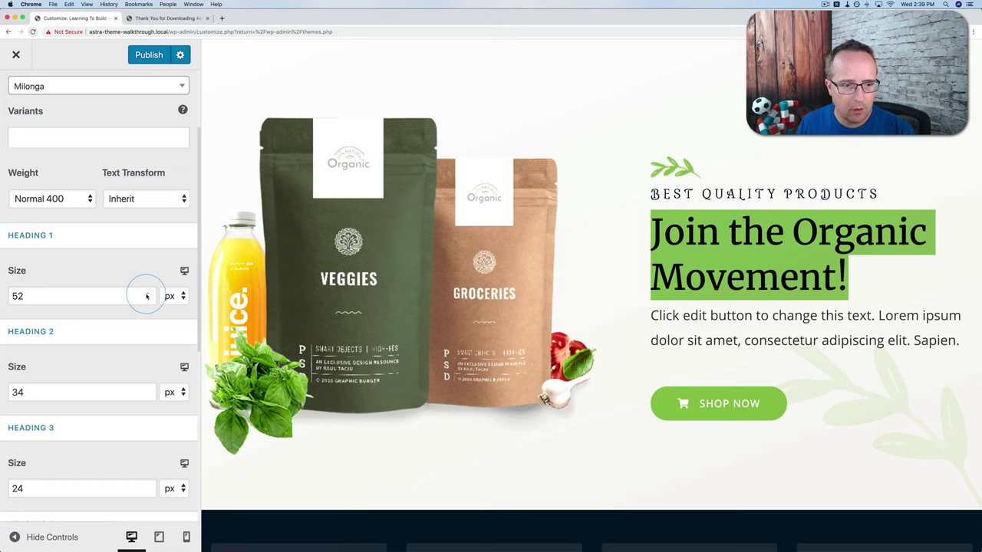
{"action": "left_click", "coordinate": [148, 293]}
{"action": "left_click", "coordinate": [148, 293]}
{"action": "left_click", "coordinate": [148, 293]}
{"action": "left_click", "coordinate": [148, 293]}
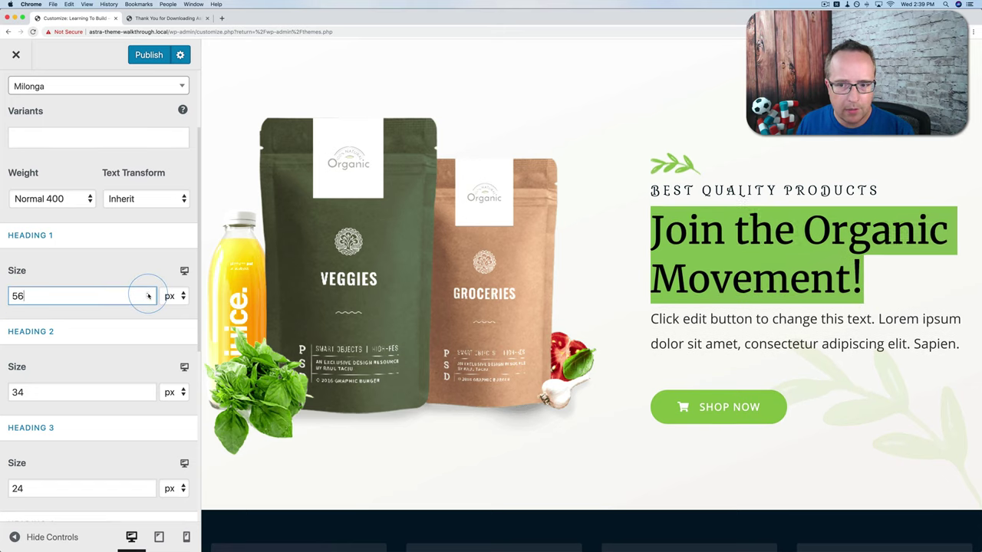
{"action": "left_click", "coordinate": [148, 293]}
{"action": "left_click", "coordinate": [148, 293]}
{"action": "left_click", "coordinate": [148, 293]}
{"action": "left_click", "coordinate": [148, 293]}
{"action": "left_click", "coordinate": [148, 293]}
{"action": "left_click", "coordinate": [148, 293]}
{"action": "left_click", "coordinate": [148, 293]}
{"action": "left_click", "coordinate": [148, 293]}
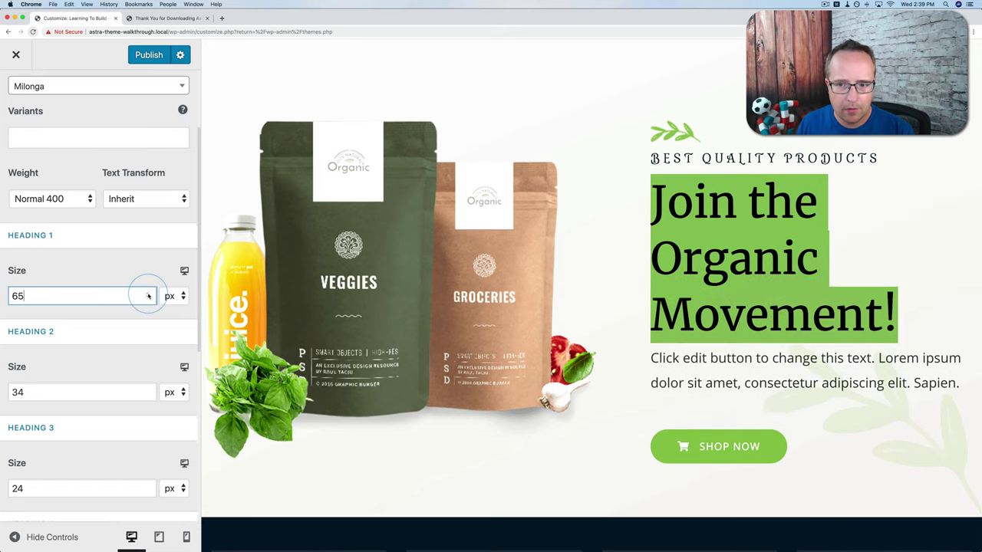
{"action": "left_click", "coordinate": [148, 293]}
{"action": "left_click", "coordinate": [148, 293]}
{"action": "left_click", "coordinate": [148, 299]}
{"action": "left_click", "coordinate": [148, 299]}
{"action": "left_click", "coordinate": [148, 299]}
{"action": "left_click", "coordinate": [148, 299]}
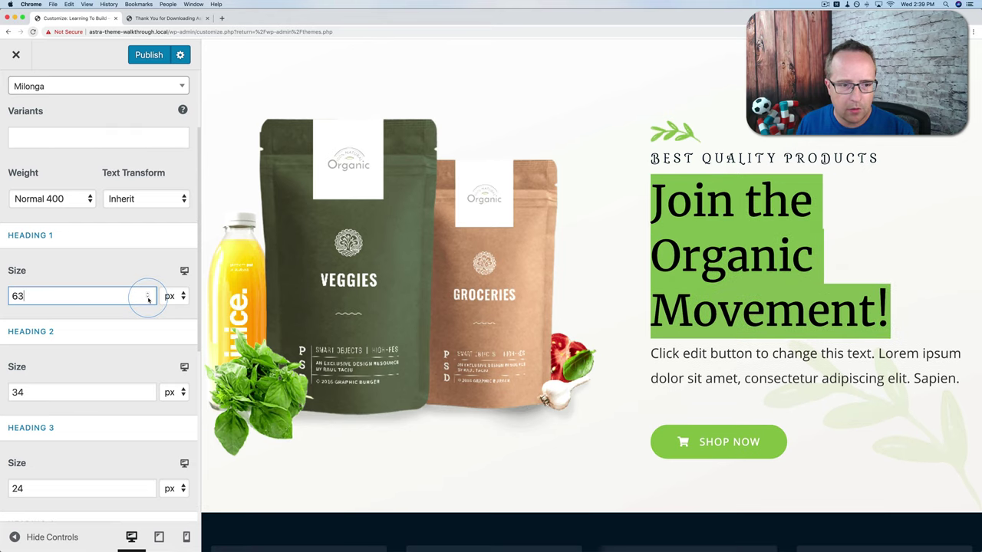
{"action": "left_click", "coordinate": [148, 299]}
{"action": "left_click", "coordinate": [149, 299]}
{"action": "left_click", "coordinate": [148, 299]}
{"action": "left_click", "coordinate": [148, 299]}
{"action": "left_click", "coordinate": [148, 299]}
{"action": "left_click", "coordinate": [148, 299]}
{"action": "left_click", "coordinate": [148, 299]}
{"action": "left_click", "coordinate": [148, 300]}
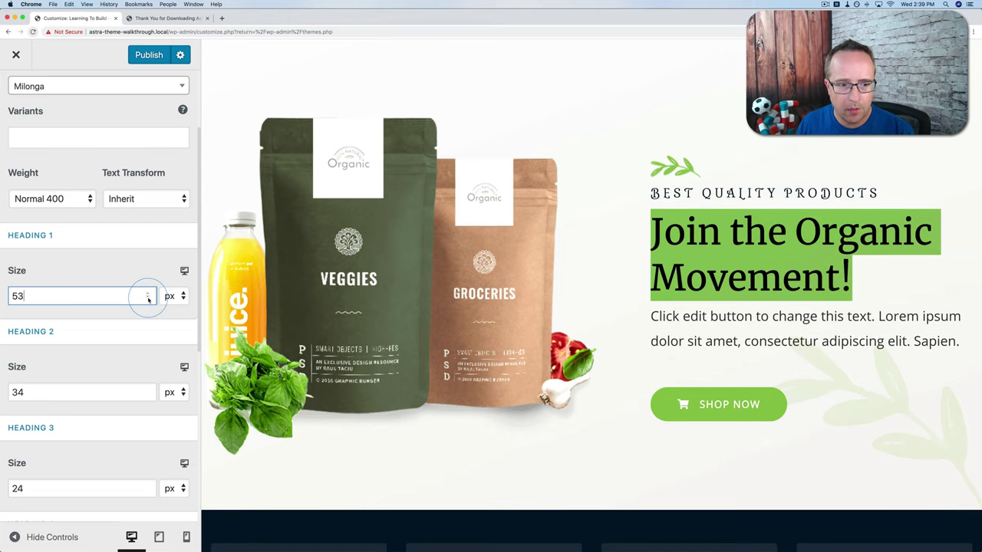
- Set the Heading 1 size for mobile to 32 px and return the preview to desktop view
{"action": "left_click", "coordinate": [184, 271]}
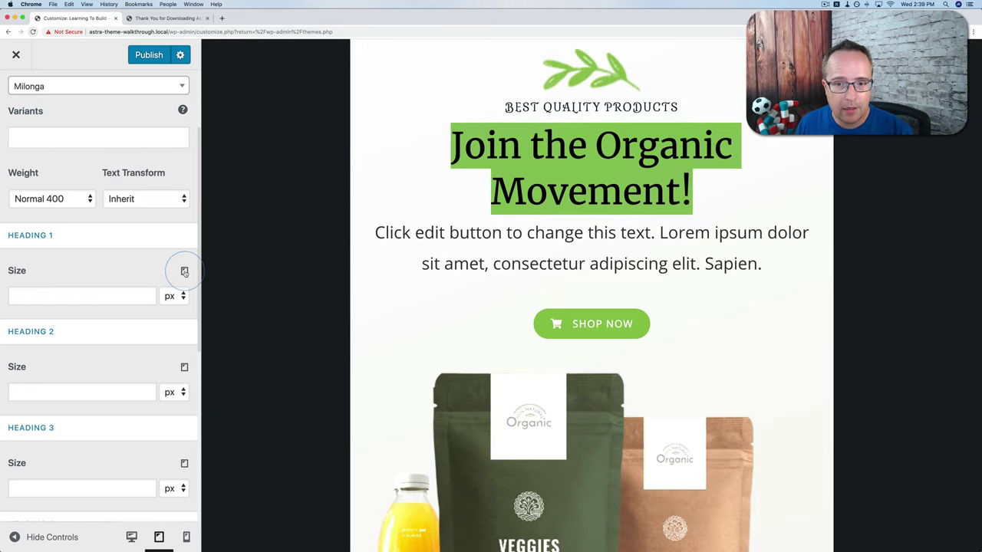
{"action": "left_click", "coordinate": [184, 272]}
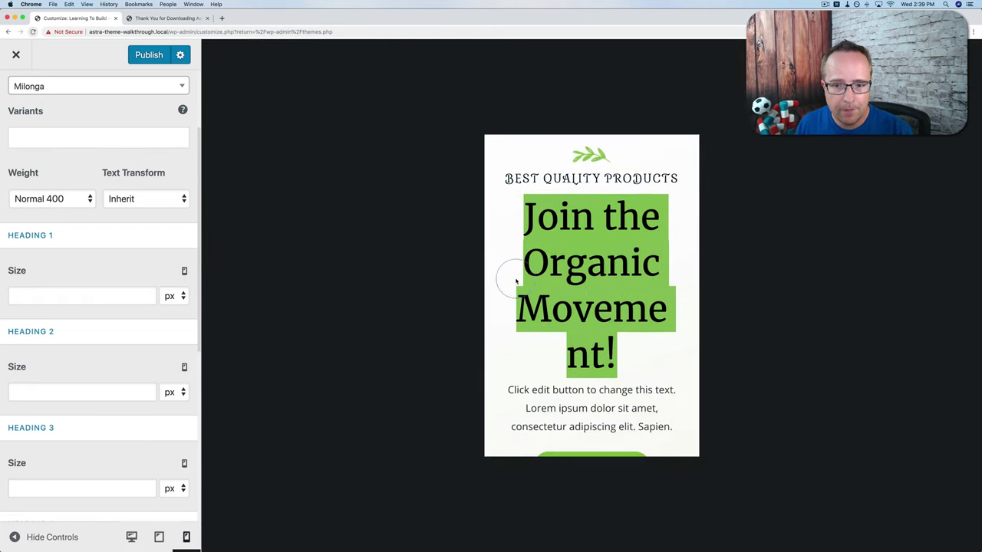
{"action": "left_click", "coordinate": [136, 296]}
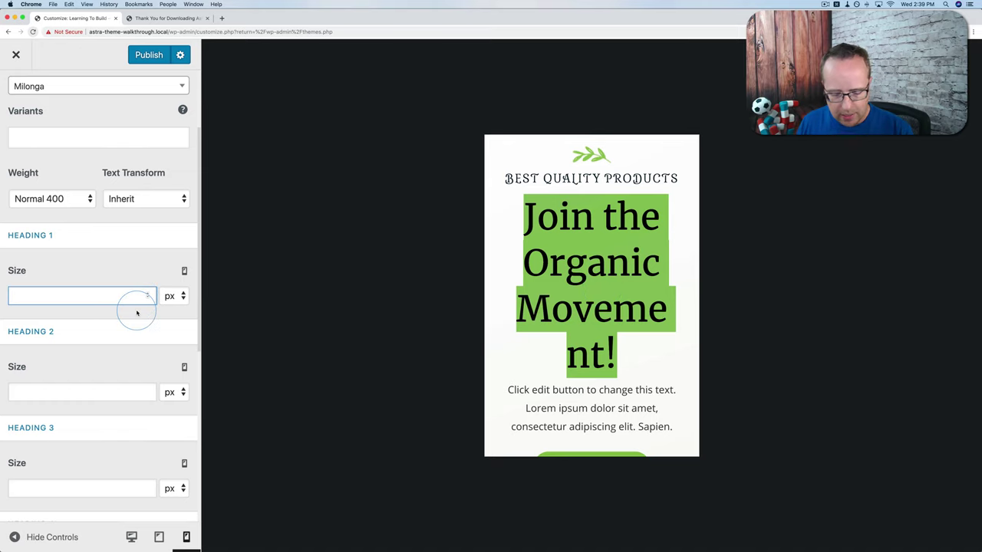
{"action": "type", "text": "15"}
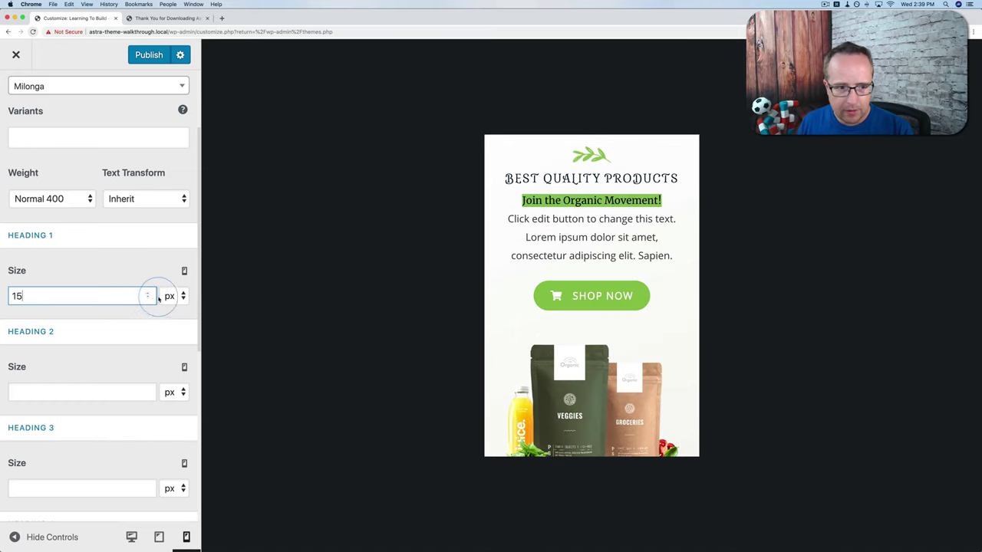
{"action": "left_click_drag", "start_coordinate": [148, 295], "coordinate": [148, 295]}
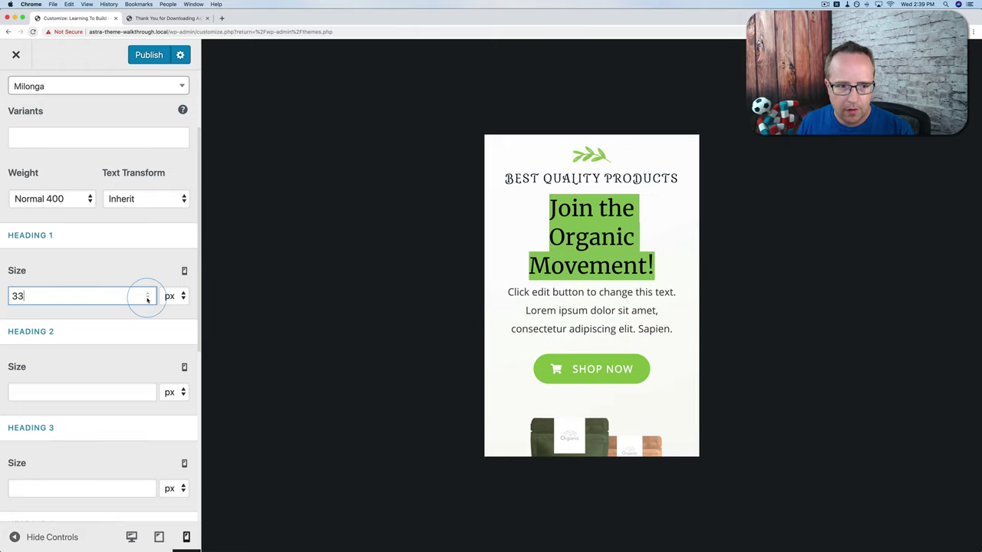
{"action": "left_click", "coordinate": [148, 298]}
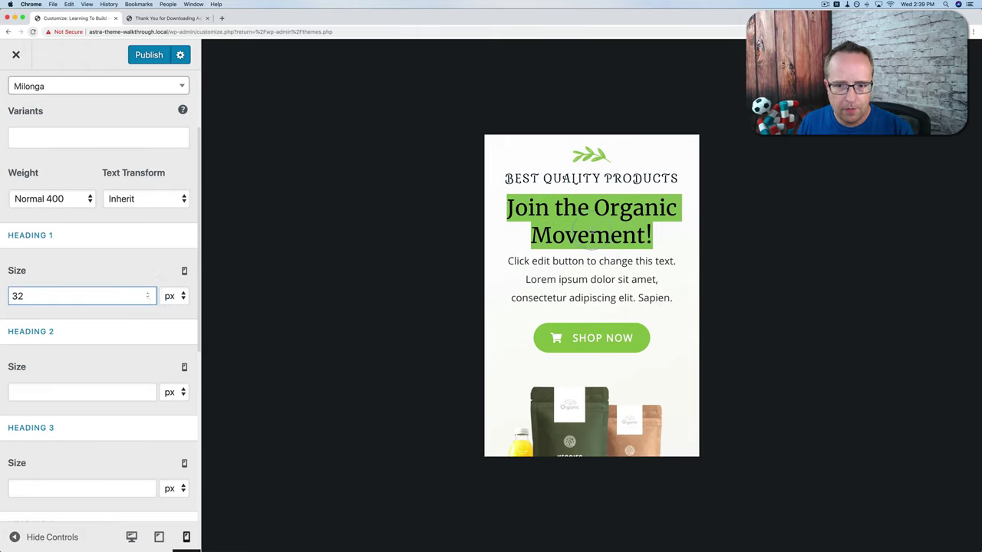
{"action": "left_click", "coordinate": [589, 279]}
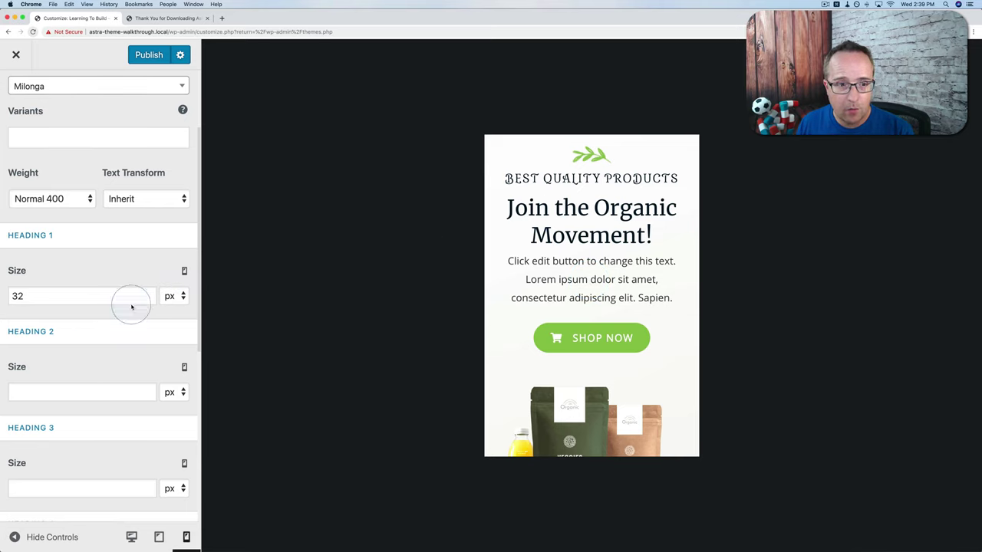
{"action": "left_click", "coordinate": [184, 271]}
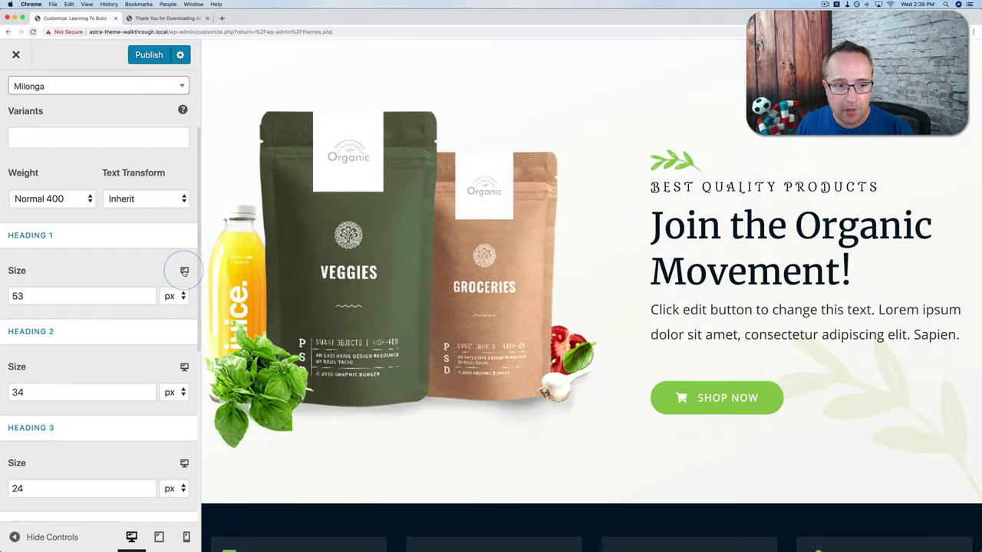
- Review the remaining heading size settings through Heading 6 and the Astra Pro options note
{"action": "scroll", "coordinate": [576, 228], "scroll_direction": "down", "scroll_amount": 3}
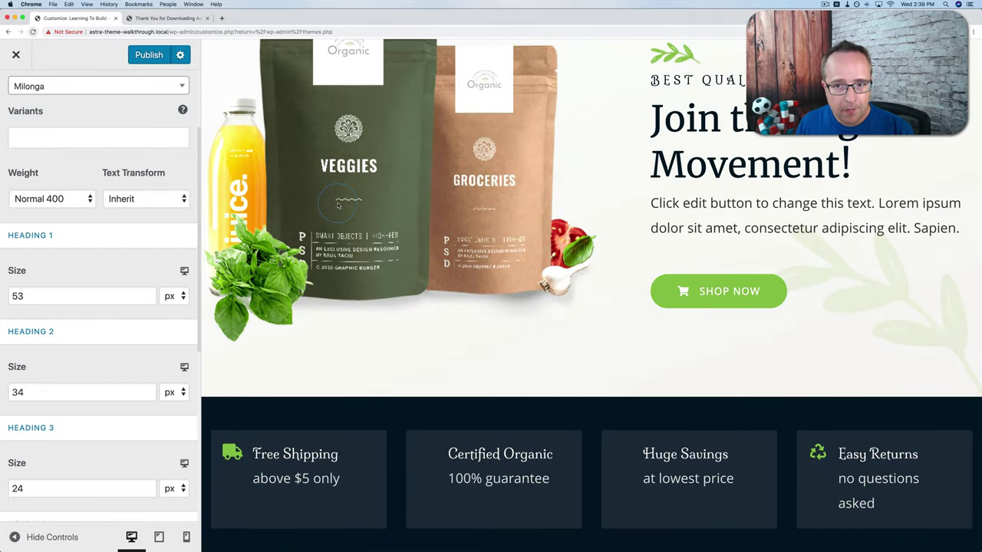
{"action": "scroll", "coordinate": [337, 206], "scroll_direction": "up", "scroll_amount": 1}
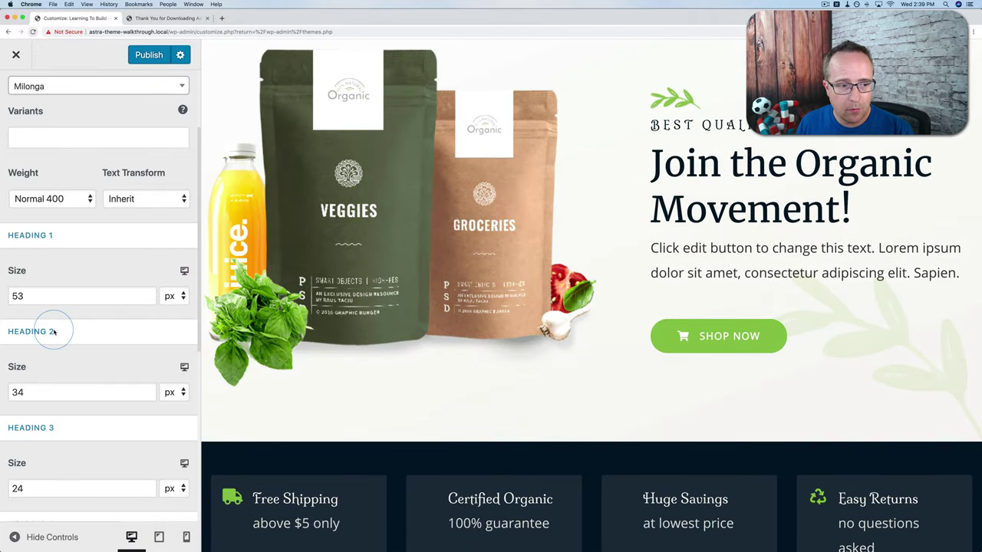
{"action": "scroll", "coordinate": [57, 329], "scroll_direction": "down", "scroll_amount": 5}
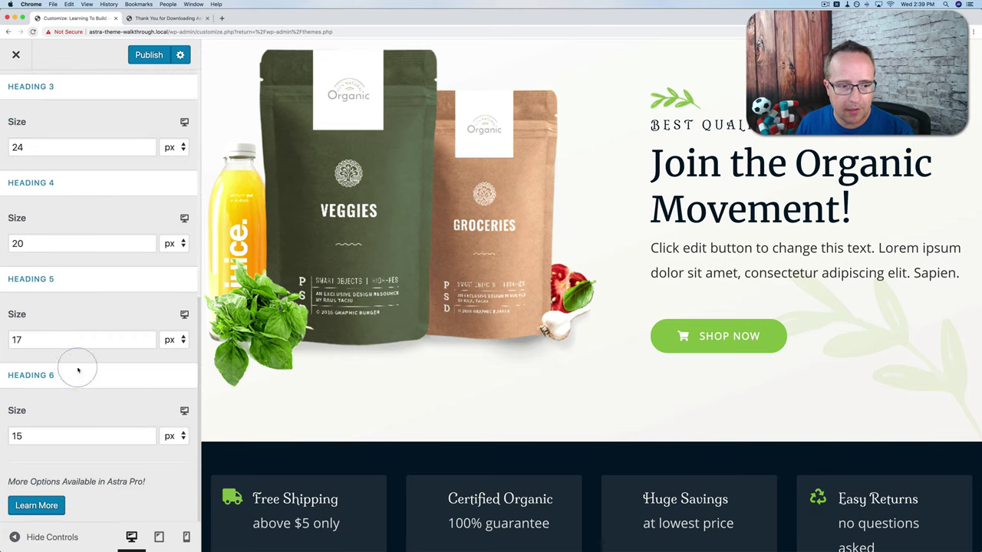
{"action": "left_click_drag", "start_coordinate": [55, 376], "coordinate": [9, 375]}
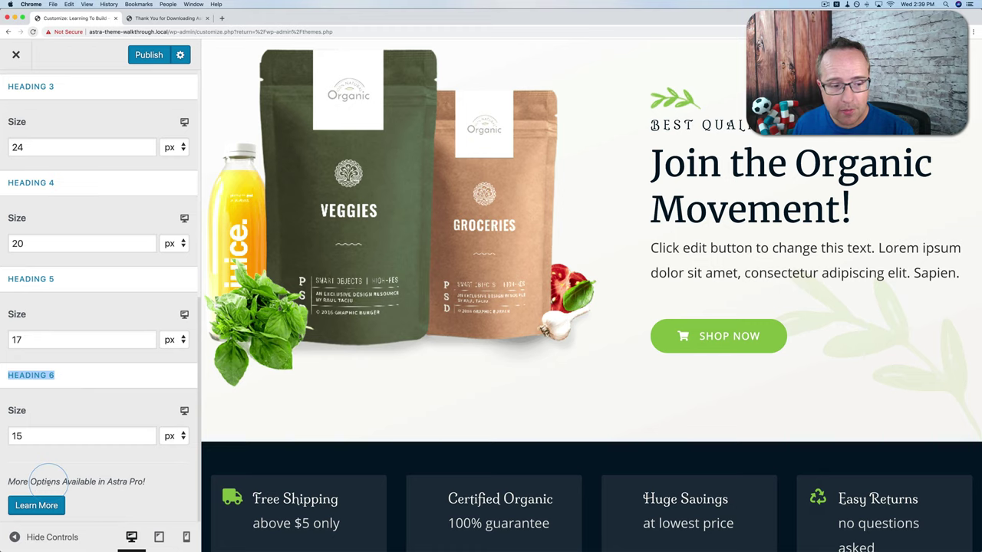
{"action": "left_click_drag", "start_coordinate": [142, 482], "coordinate": [18, 480]}
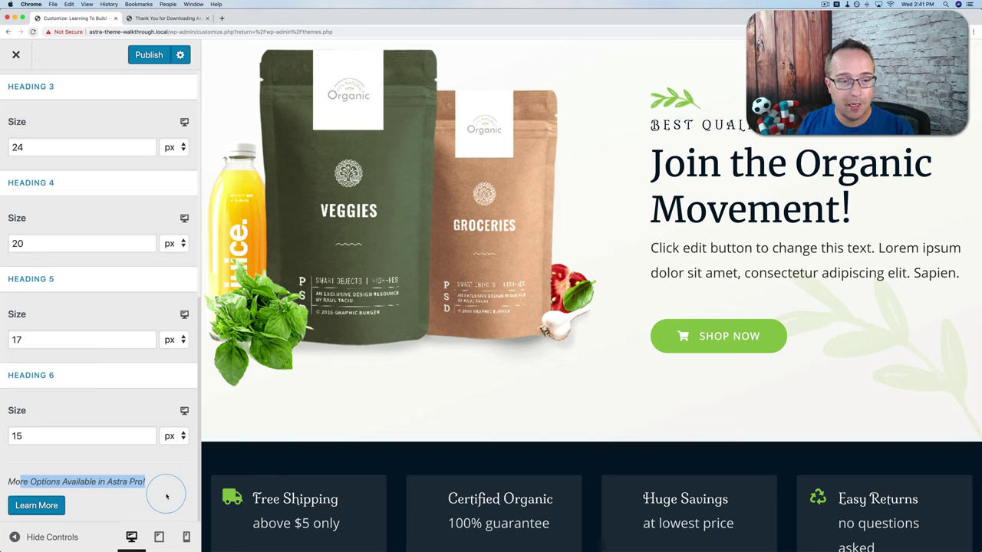
- Open the global Base Colors settings and inspect the menu and Shop Now button on the home page preview
{"action": "scroll", "coordinate": [64, 125], "scroll_direction": "up", "scroll_amount": 10}
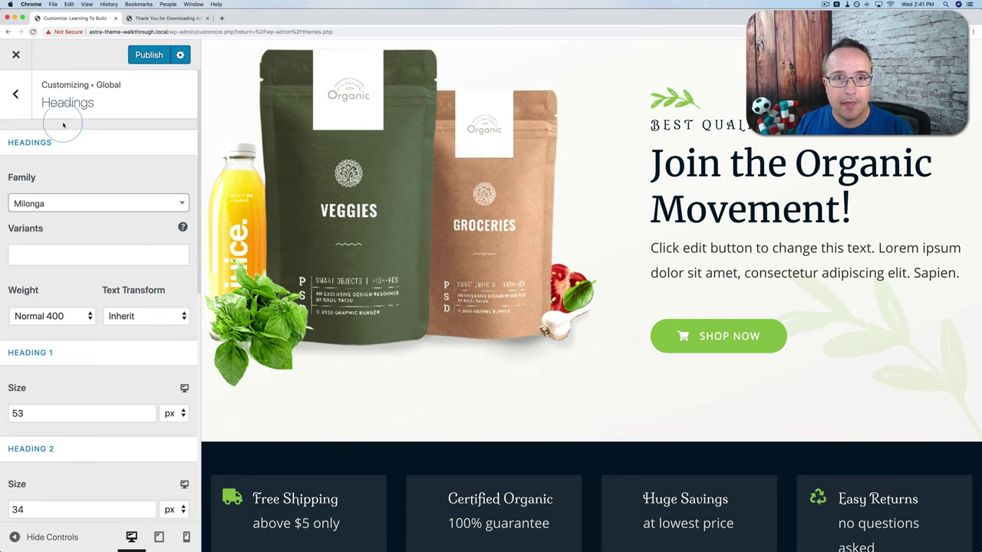
{"action": "left_click", "coordinate": [17, 96]}
{"action": "left_click", "coordinate": [16, 96]}
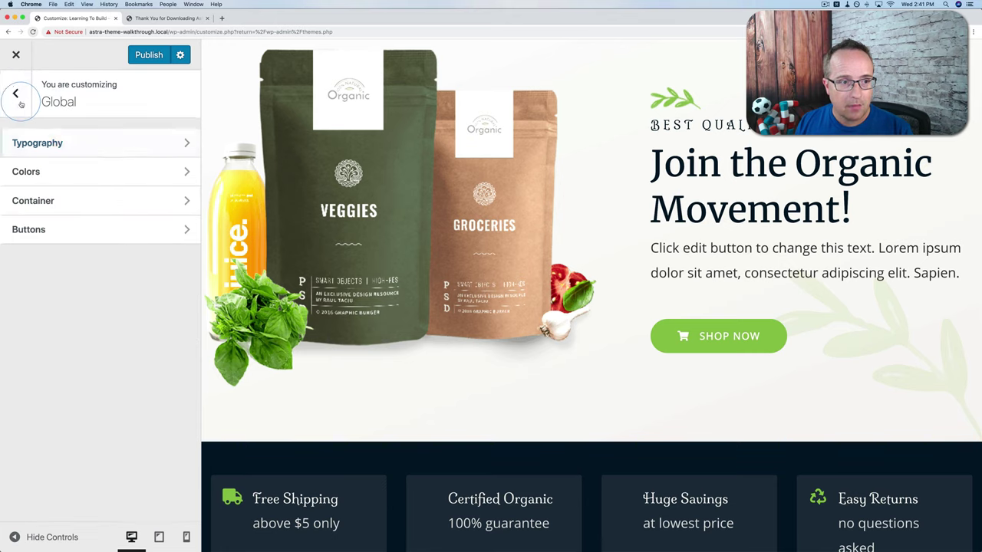
{"action": "left_click", "coordinate": [93, 169]}
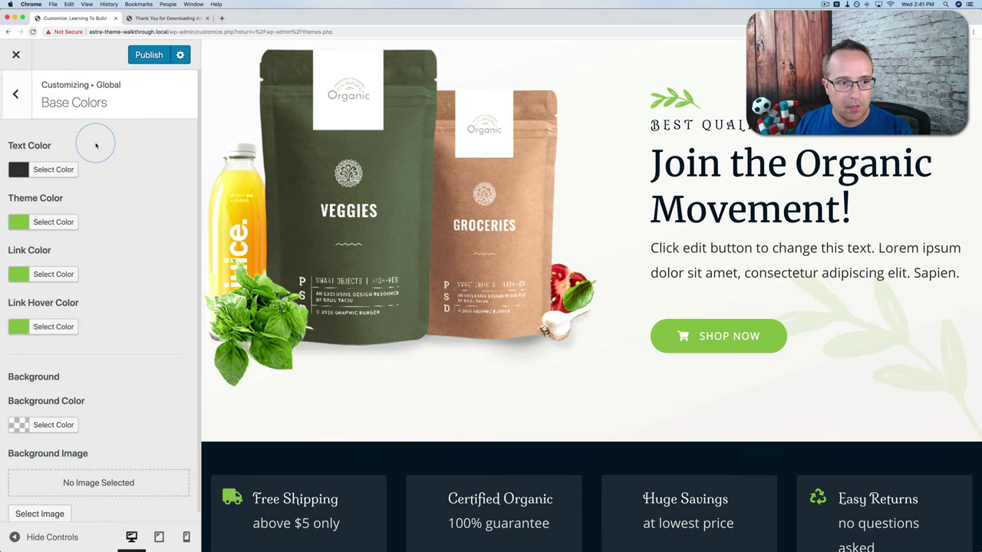
{"action": "scroll", "coordinate": [435, 217], "scroll_direction": "up", "scroll_amount": 3}
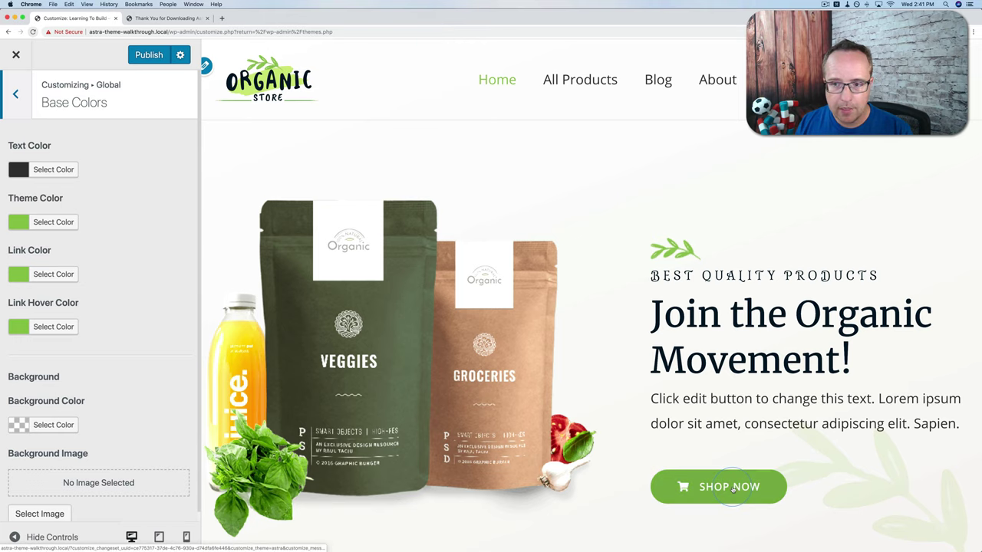
{"action": "mouse_move", "coordinate": [852, 80]}
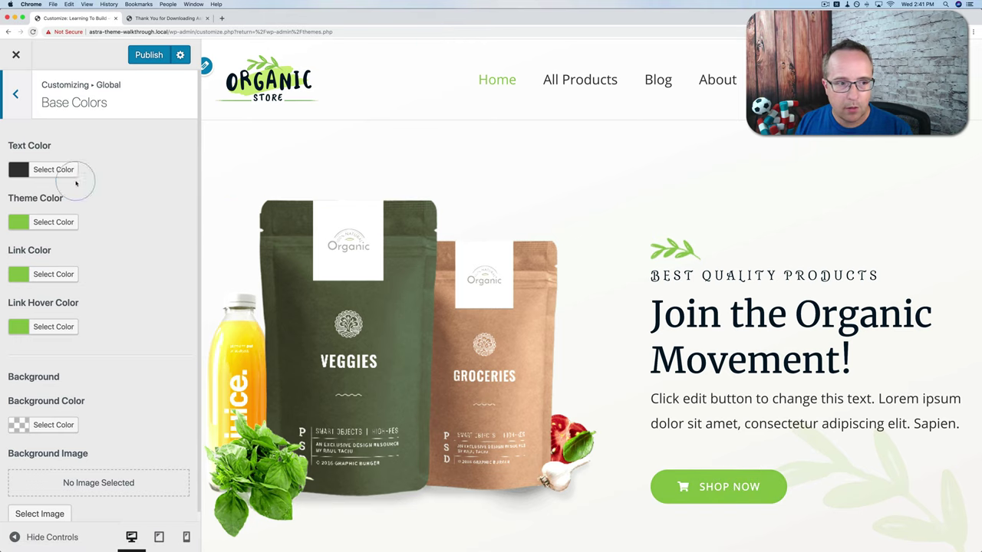
- Set the base text color to the orange preset and check the hero paragraph and Best Selling Products heading in the preview
{"action": "left_click", "coordinate": [21, 170]}
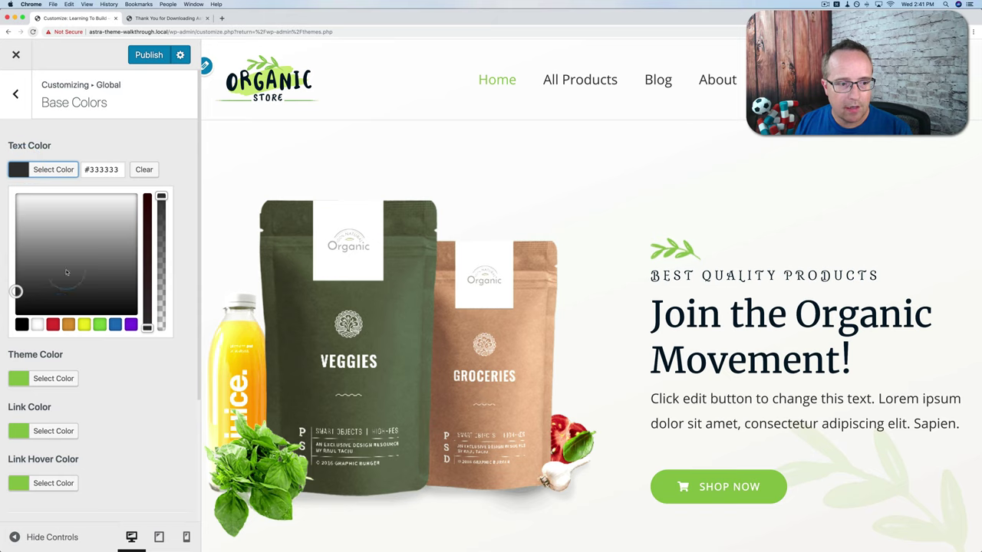
{"action": "left_click", "coordinate": [67, 325]}
{"action": "left_click", "coordinate": [576, 208]}
{"action": "scroll", "coordinate": [578, 212], "scroll_direction": "down", "scroll_amount": 2}
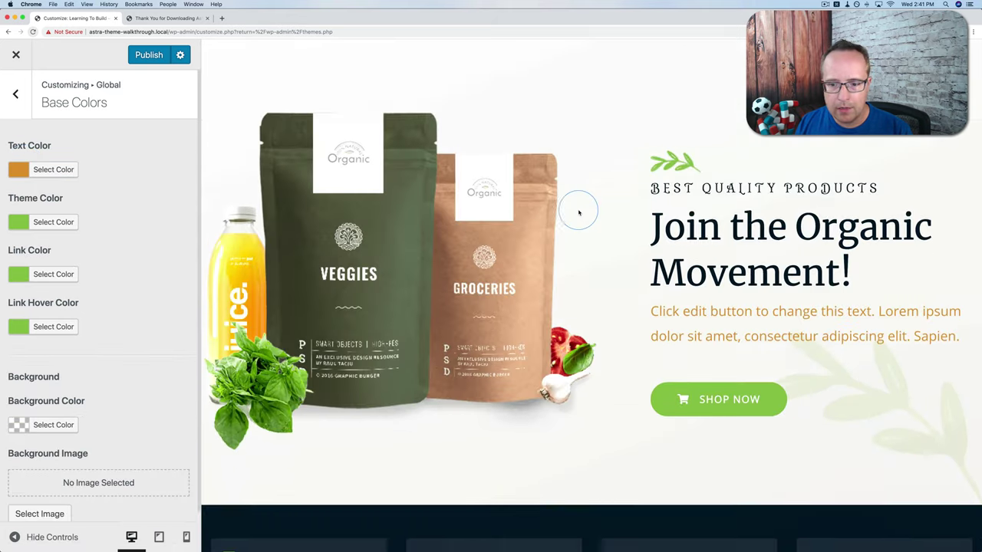
{"action": "scroll", "coordinate": [578, 213], "scroll_direction": "down", "scroll_amount": 1}
{"action": "left_click_drag", "start_coordinate": [657, 273], "coordinate": [788, 306]}
{"action": "scroll", "coordinate": [790, 306], "scroll_direction": "down", "scroll_amount": 12}
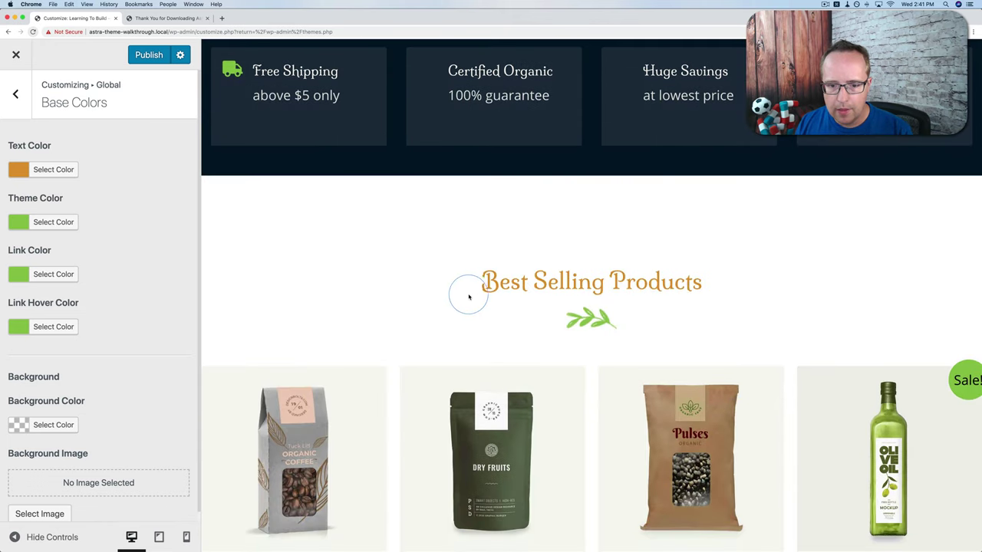
- Check the orange text color on the home page's product sections and on the Blog page in the preview
{"action": "left_click_drag", "start_coordinate": [469, 297], "coordinate": [702, 278]}
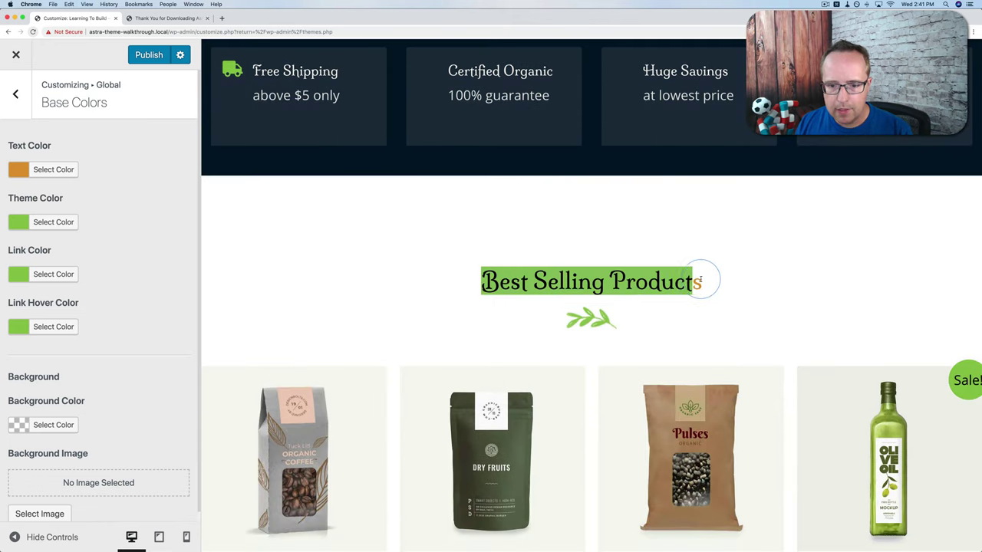
{"action": "scroll", "coordinate": [701, 279], "scroll_direction": "down", "scroll_amount": 11}
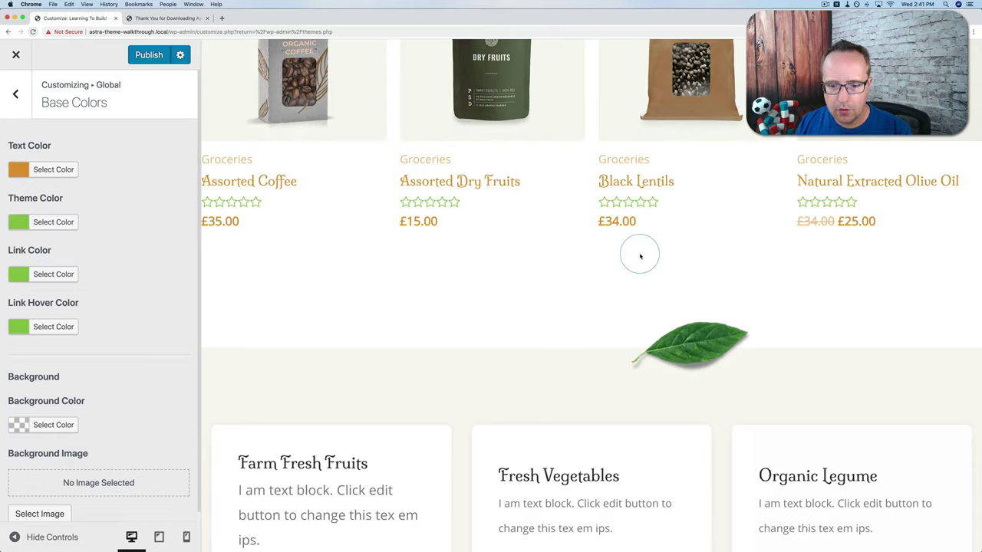
{"action": "scroll", "coordinate": [640, 254], "scroll_direction": "up", "scroll_amount": 20}
{"action": "left_click", "coordinate": [660, 77]}
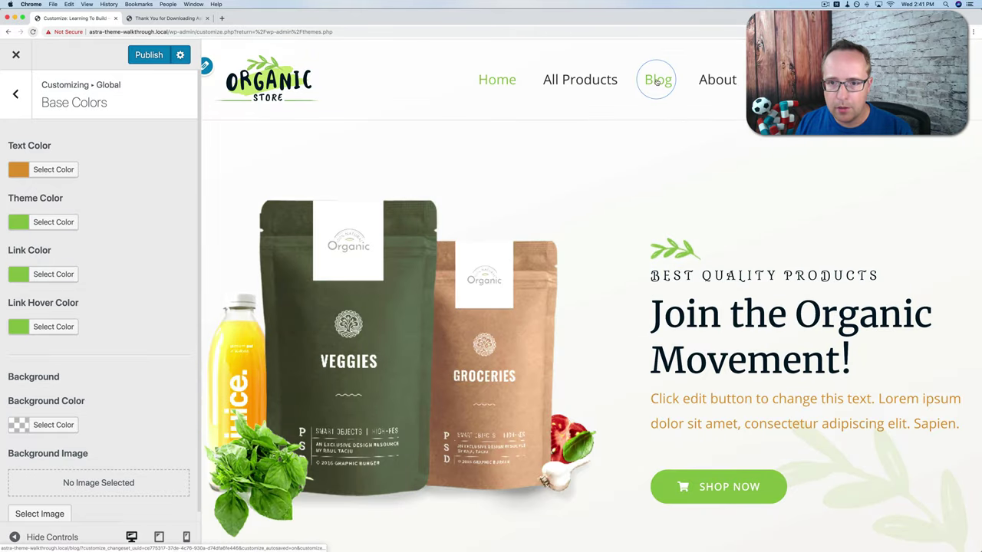
{"action": "scroll", "coordinate": [462, 290], "scroll_direction": "down", "scroll_amount": 3}
{"action": "scroll", "coordinate": [461, 288], "scroll_direction": "down", "scroll_amount": 11}
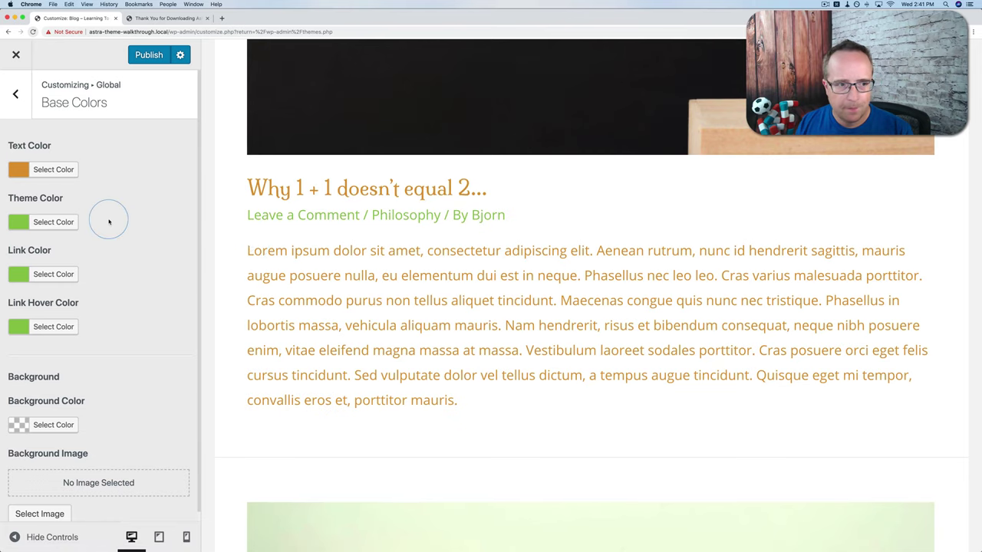
- Set the base text color to #333333
{"action": "left_click", "coordinate": [42, 172]}
{"action": "left_click", "coordinate": [98, 169]}
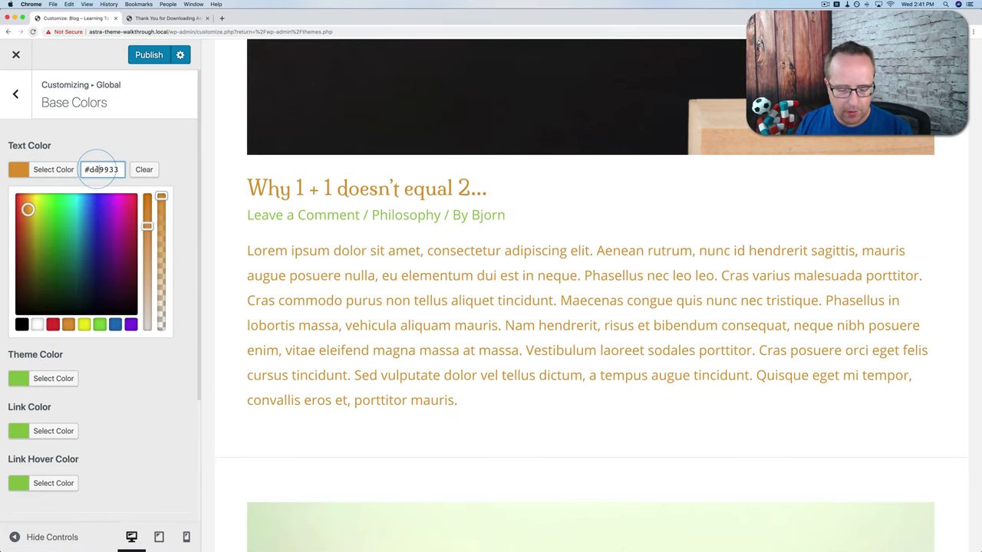
{"action": "type", "text": "#333333"}
{"action": "left_click", "coordinate": [149, 149]}
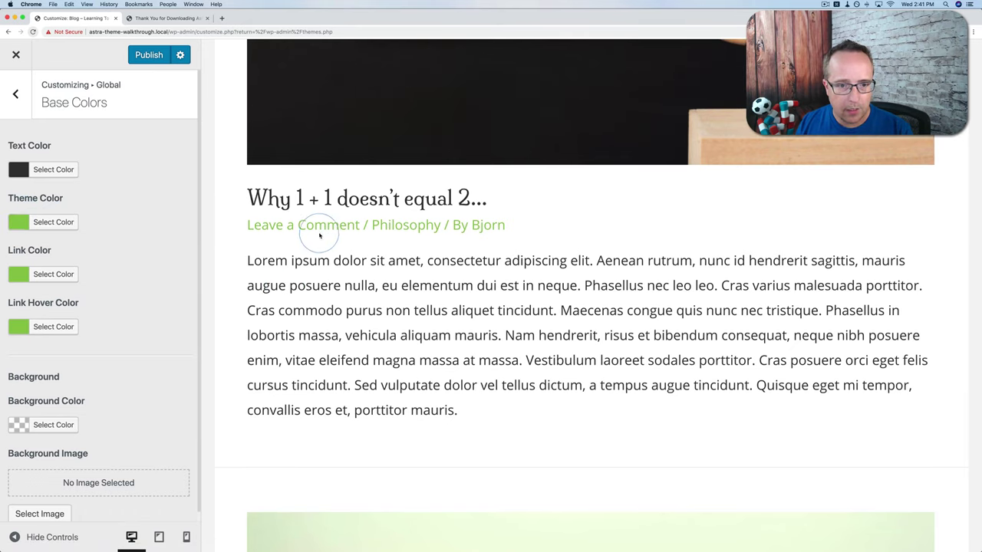
- Set the theme color to the yellow preset and check the blog listing in the preview
{"action": "left_click", "coordinate": [51, 224]}
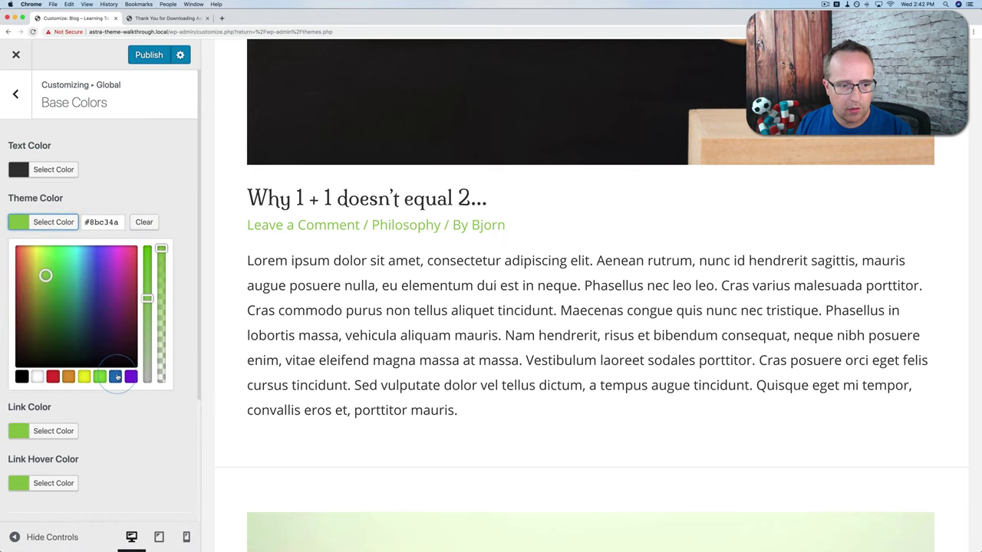
{"action": "left_click", "coordinate": [84, 376]}
{"action": "left_click", "coordinate": [168, 189]}
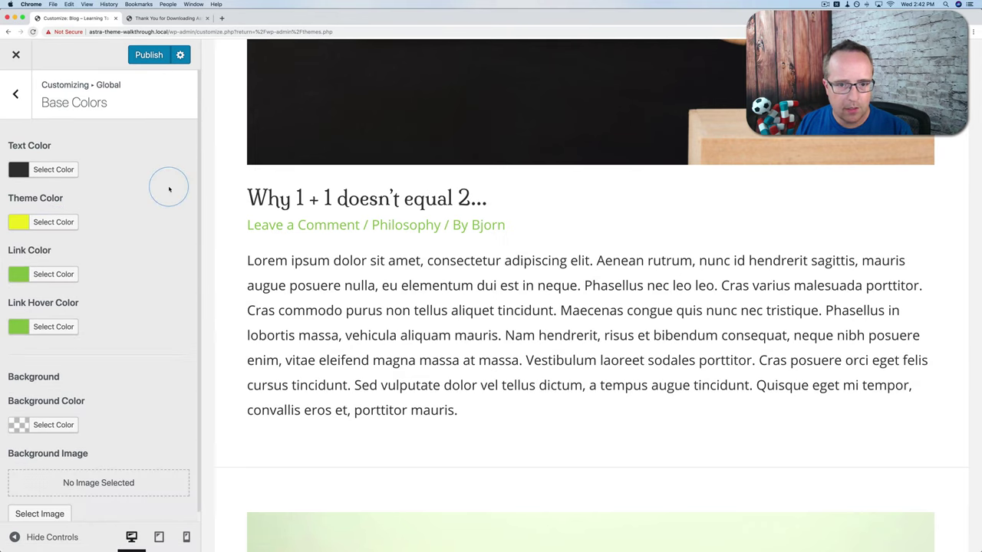
{"action": "scroll", "coordinate": [342, 279], "scroll_direction": "down", "scroll_amount": 5}
{"action": "scroll", "coordinate": [342, 279], "scroll_direction": "up", "scroll_amount": 5}
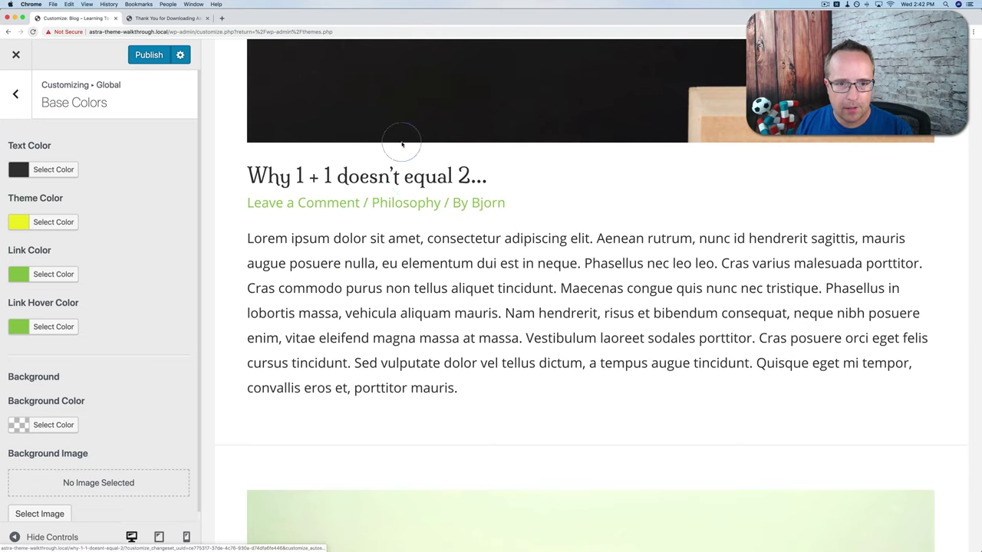
- Preview the "Why 1 + 1 doesn't equal 2..." post and examine it down to the footer for the theme color
{"action": "left_click", "coordinate": [393, 178]}
{"action": "scroll", "coordinate": [441, 406], "scroll_direction": "down", "scroll_amount": 10}
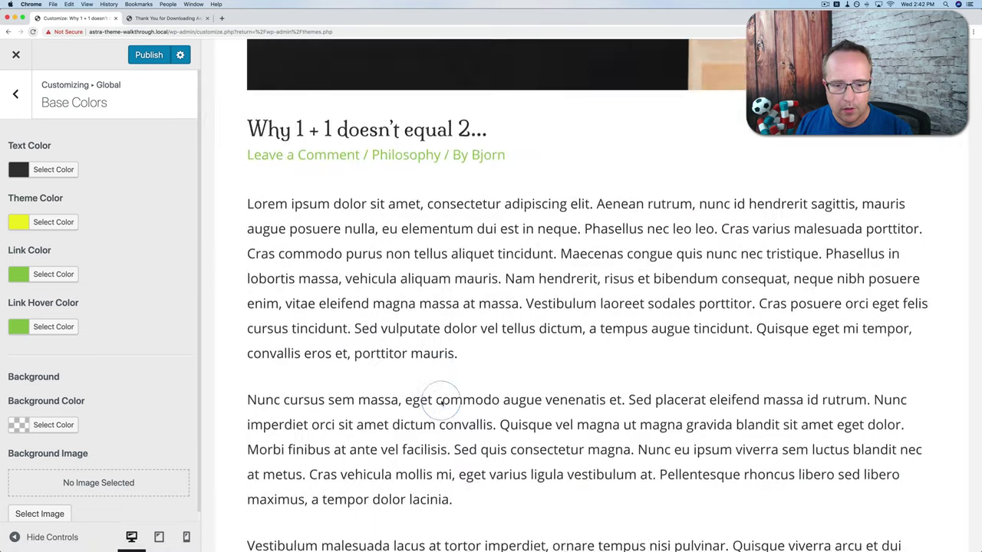
{"action": "scroll", "coordinate": [441, 403], "scroll_direction": "down", "scroll_amount": 15}
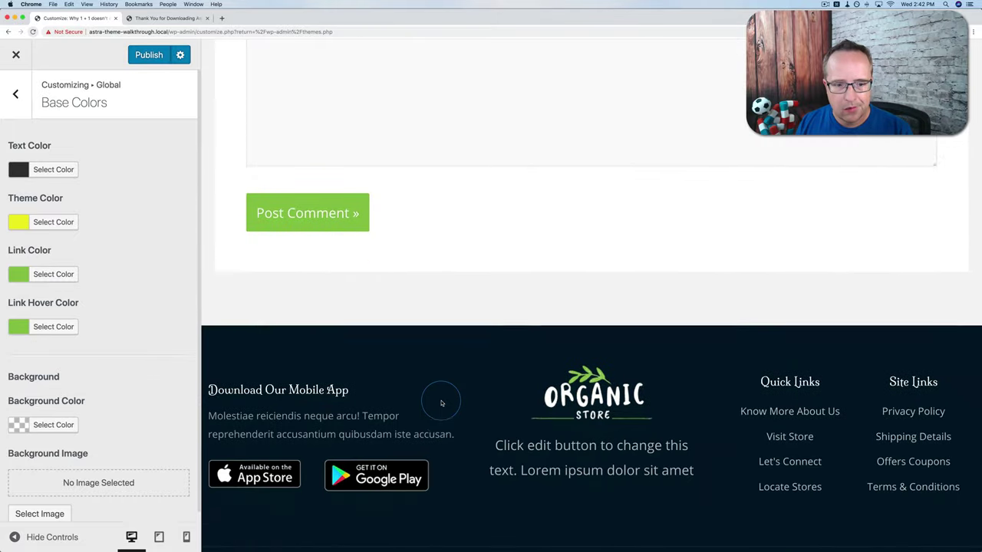
{"action": "scroll", "coordinate": [441, 403], "scroll_direction": "up", "scroll_amount": 20}
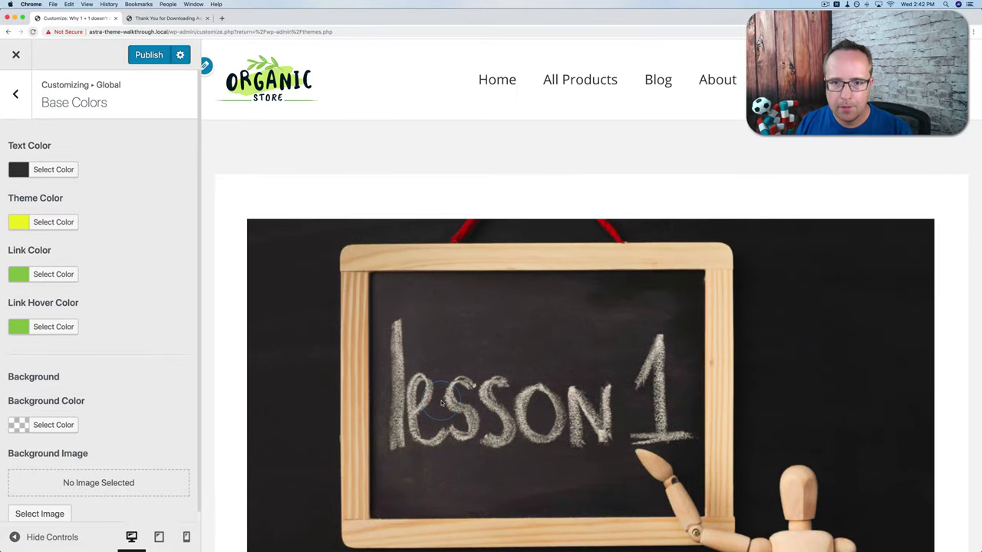
- Return the preview to the home page and examine its product sections for elements using the theme color
{"action": "left_click", "coordinate": [490, 82]}
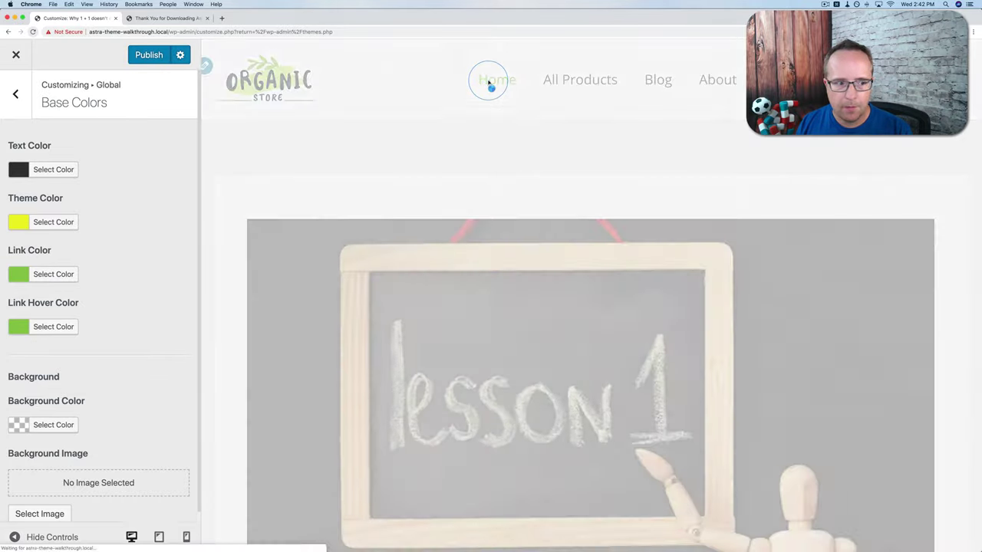
{"action": "scroll", "coordinate": [545, 203], "scroll_direction": "down", "scroll_amount": 10}
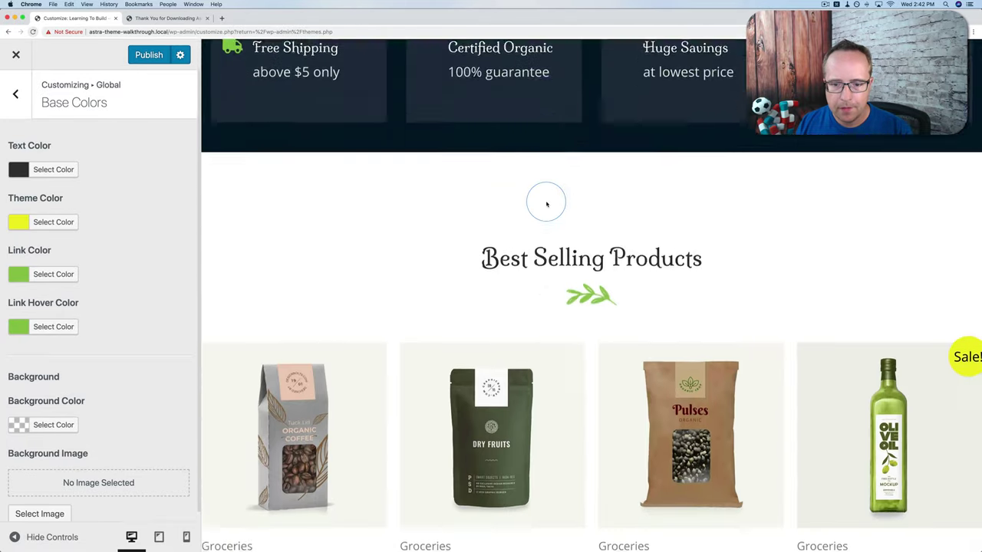
{"action": "scroll", "coordinate": [546, 203], "scroll_direction": "down", "scroll_amount": 10}
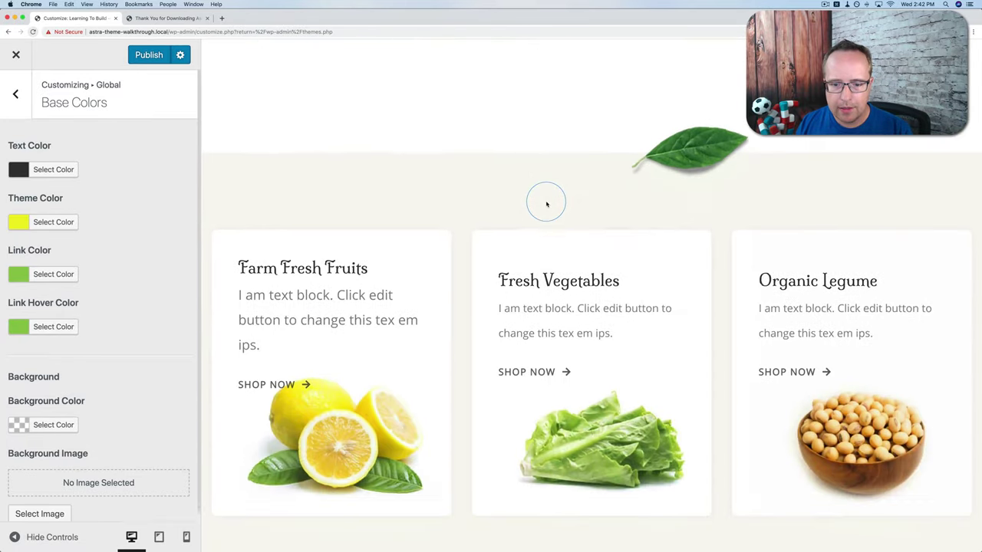
{"action": "scroll", "coordinate": [546, 203], "scroll_direction": "down", "scroll_amount": 3}
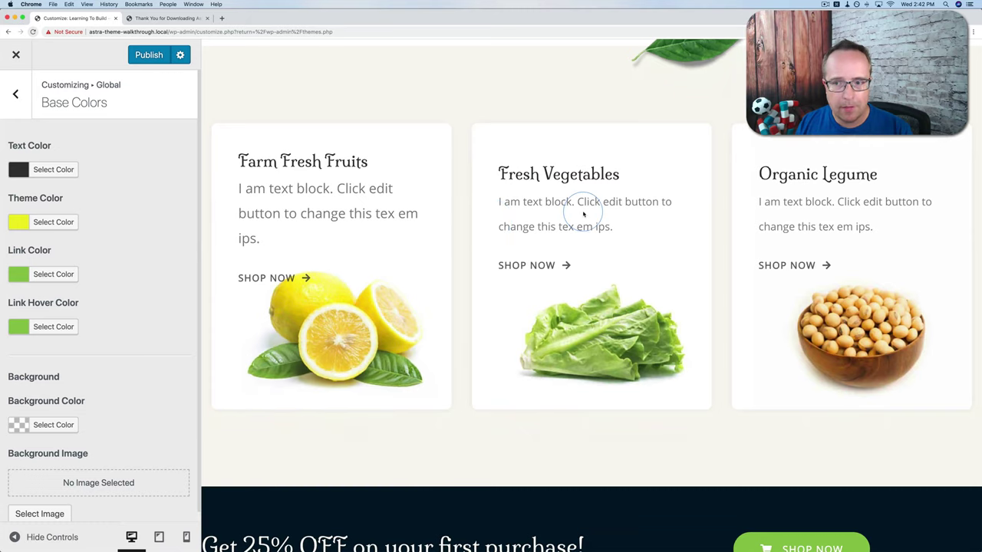
{"action": "scroll", "coordinate": [583, 215], "scroll_direction": "up", "scroll_amount": 5}
{"action": "scroll", "coordinate": [583, 212], "scroll_direction": "up", "scroll_amount": 6}
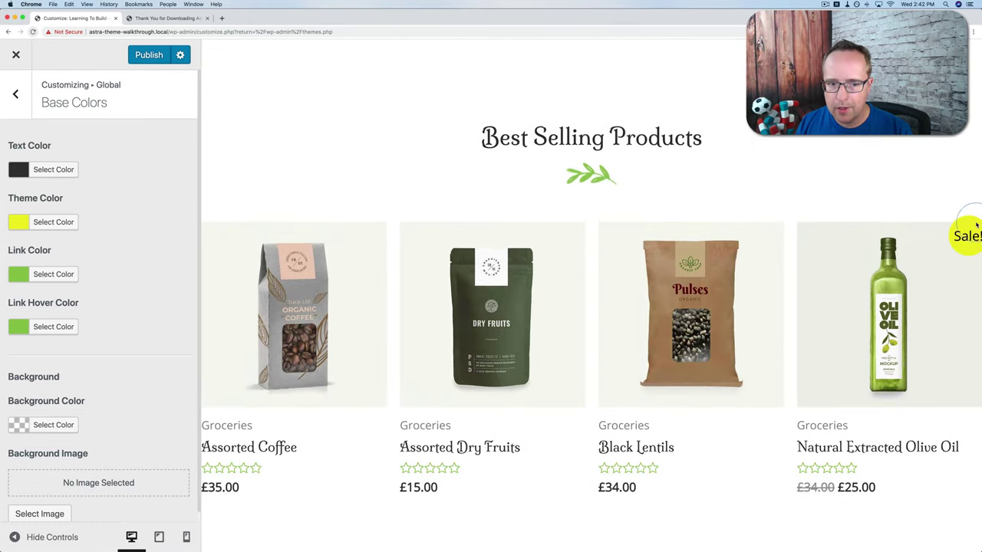
- Set the theme color to the red preset #dd3333 and check the Sale badge and remaining home page sections
{"action": "left_click", "coordinate": [63, 222]}
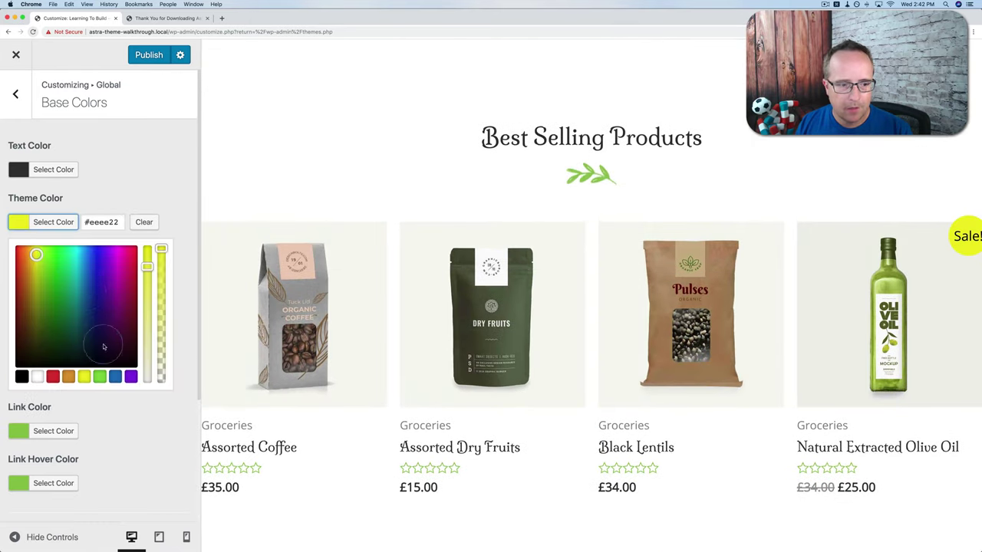
{"action": "left_click", "coordinate": [53, 376]}
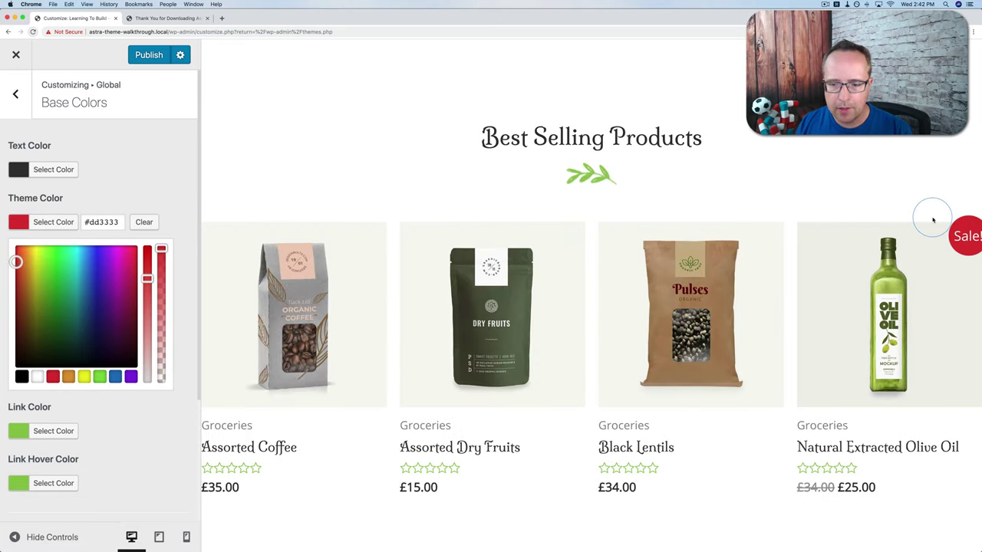
{"action": "scroll", "coordinate": [933, 220], "scroll_direction": "down", "scroll_amount": 15}
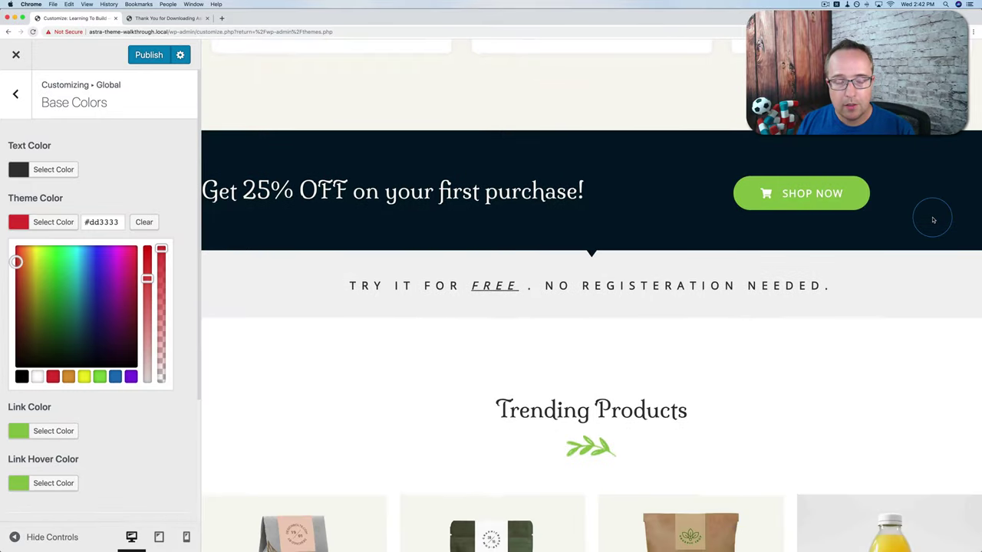
{"action": "scroll", "coordinate": [933, 220], "scroll_direction": "down", "scroll_amount": 1}
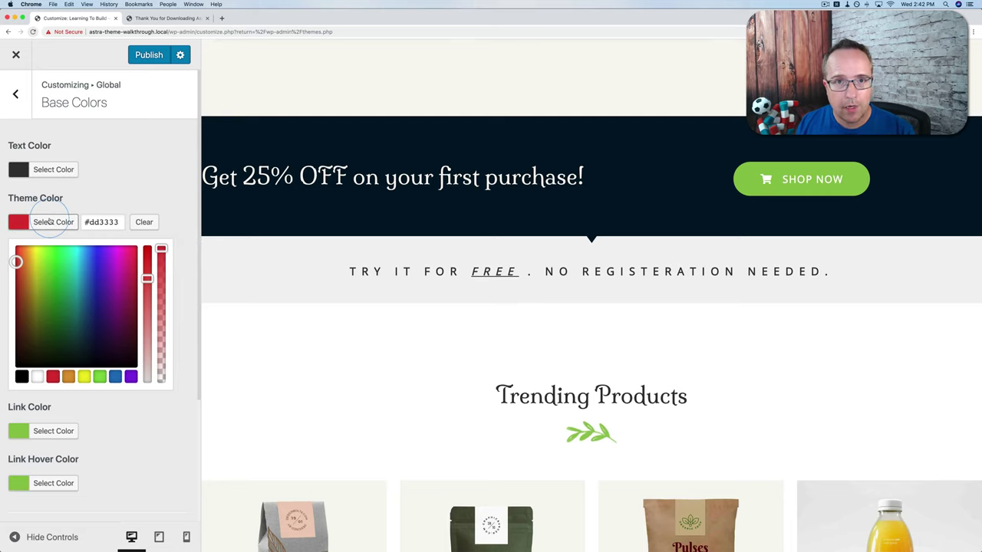
{"action": "left_click", "coordinate": [365, 286]}
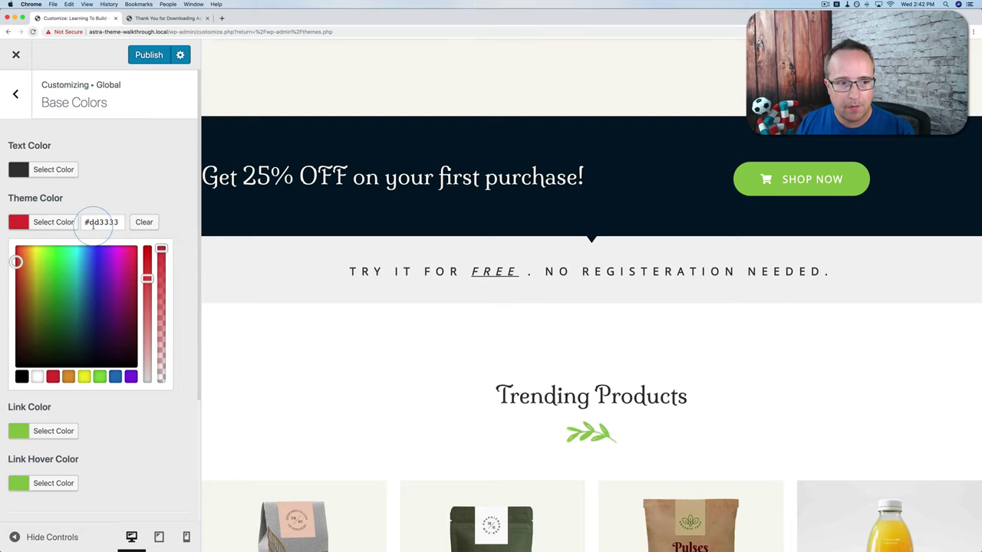
{"action": "scroll", "coordinate": [545, 232], "scroll_direction": "down", "scroll_amount": 10}
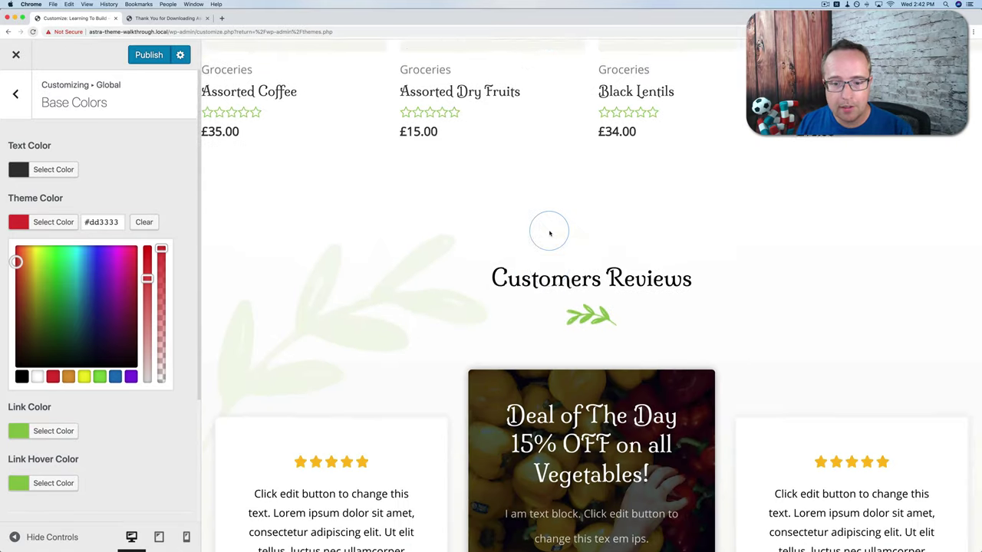
{"action": "scroll", "coordinate": [549, 233], "scroll_direction": "down", "scroll_amount": 1}
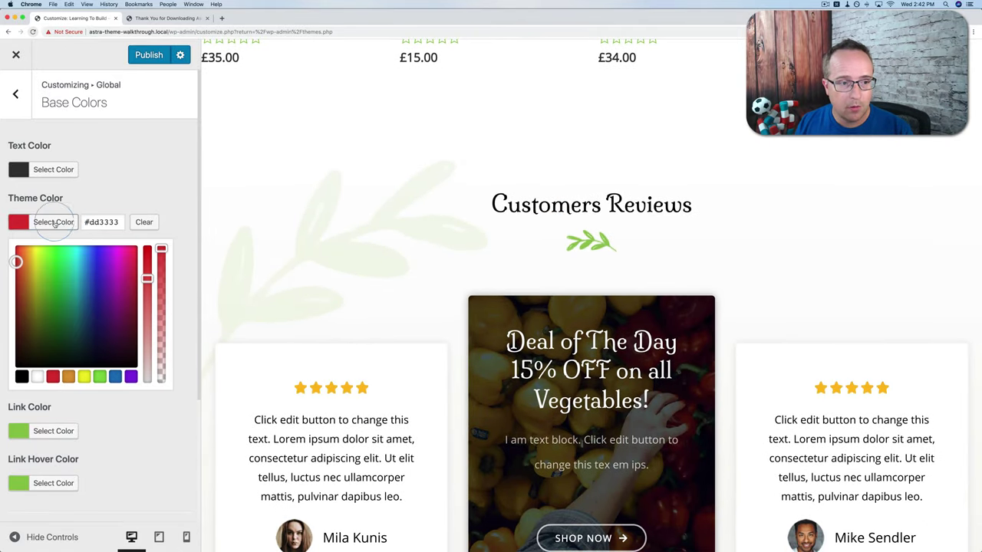
- Copy the link color's hex code and apply it as the theme color, #8bc34a
{"action": "left_click", "coordinate": [50, 223]}
{"action": "left_click", "coordinate": [46, 222]}
{"action": "left_click", "coordinate": [48, 222]}
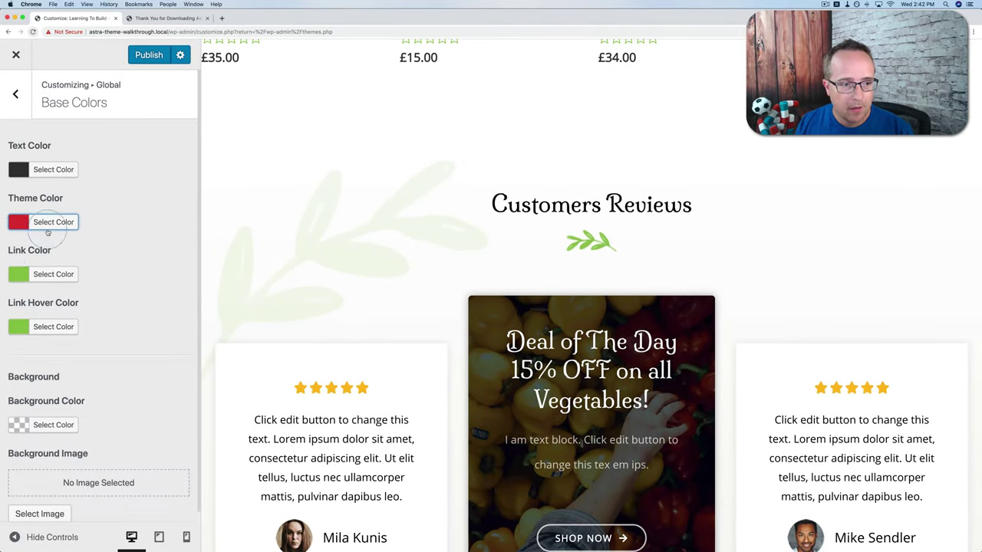
{"action": "left_click", "coordinate": [49, 273]}
{"action": "left_click", "coordinate": [91, 274]}
{"action": "double_click", "coordinate": [91, 274]}
{"action": "key", "text": "ctrl+c"}
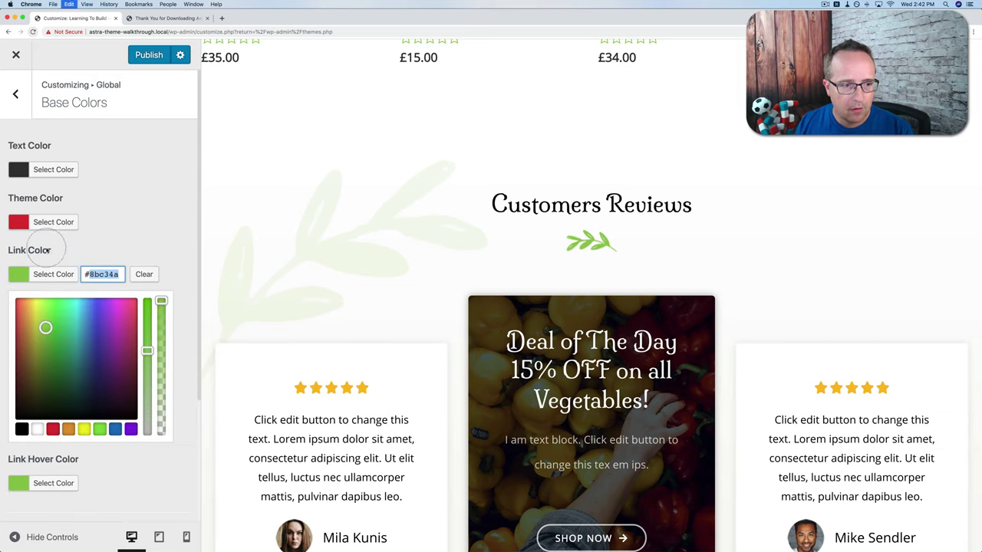
{"action": "left_click", "coordinate": [46, 222]}
{"action": "double_click", "coordinate": [93, 222]}
{"action": "key", "text": "ctrl+v"}
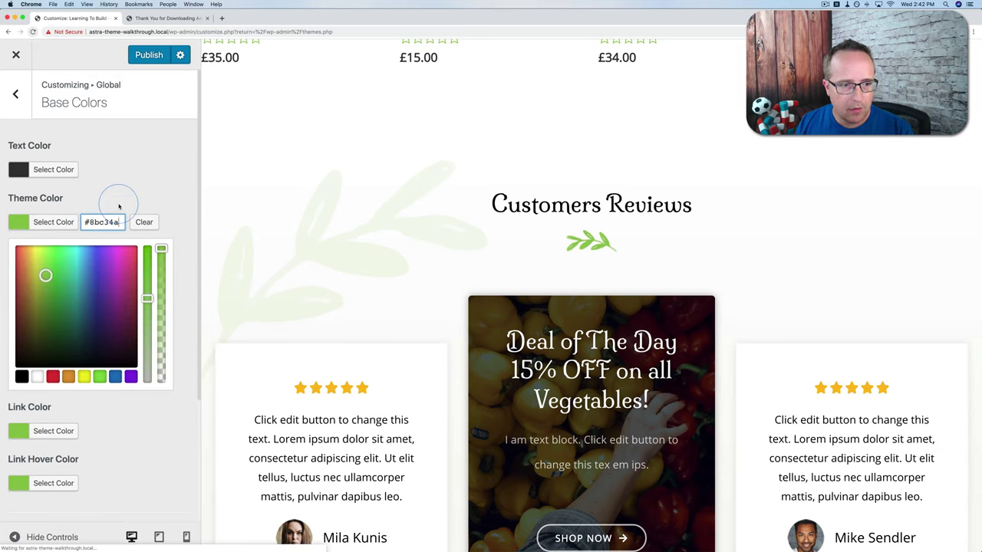
{"action": "left_click", "coordinate": [105, 219]}
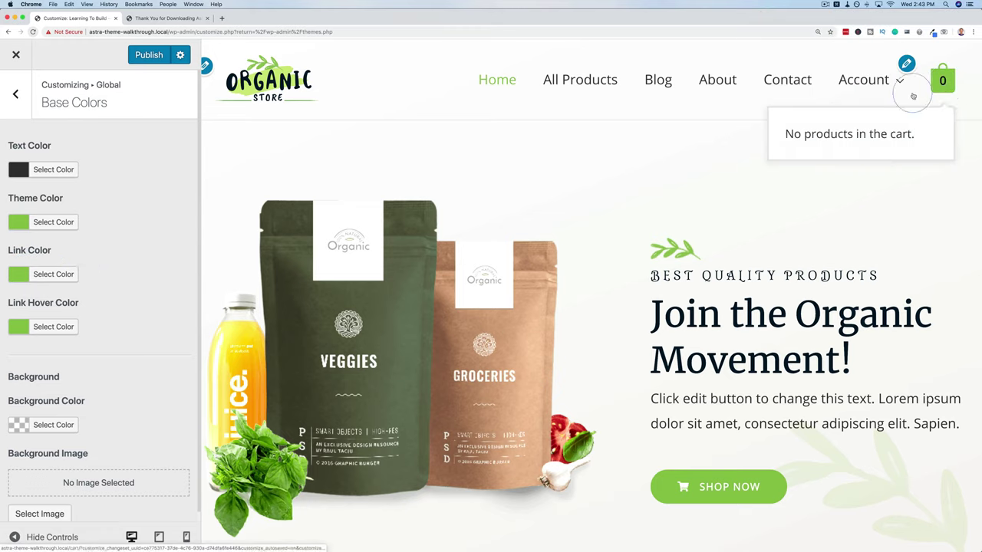
- Set the link color to the red preset and check the header cart icon and the Blog page's links
{"action": "left_click", "coordinate": [48, 278]}
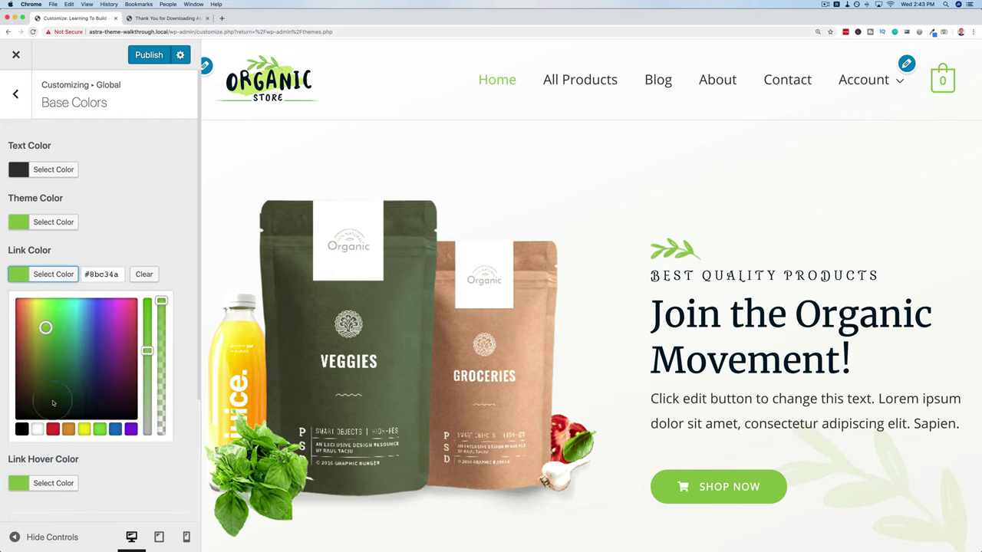
{"action": "left_click", "coordinate": [53, 428]}
{"action": "left_click", "coordinate": [185, 223]}
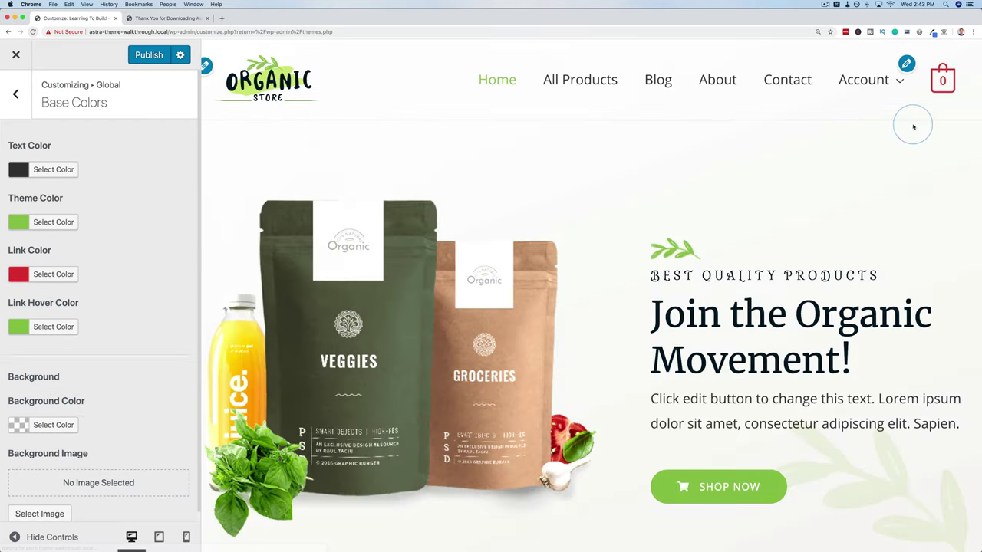
{"action": "mouse_move", "coordinate": [943, 82]}
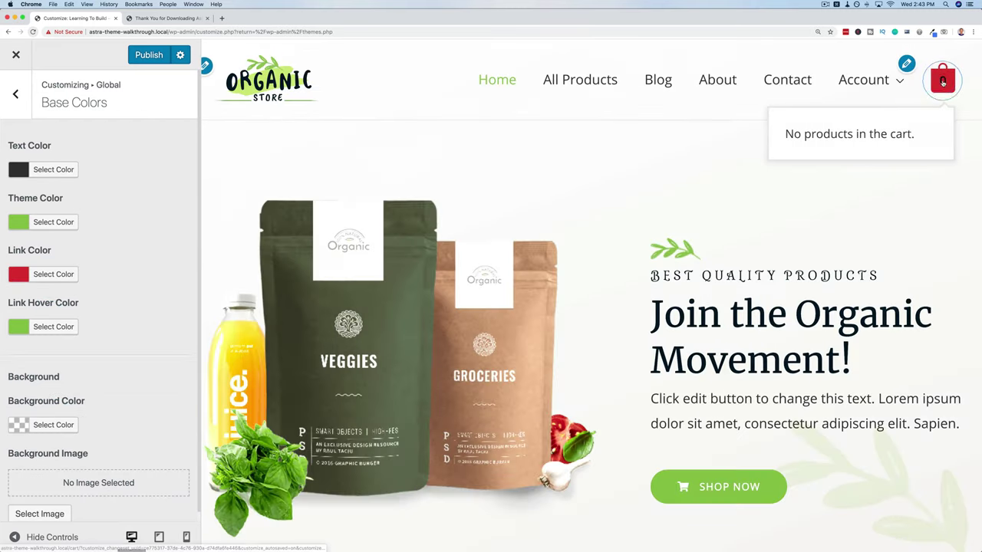
{"action": "left_click", "coordinate": [659, 81]}
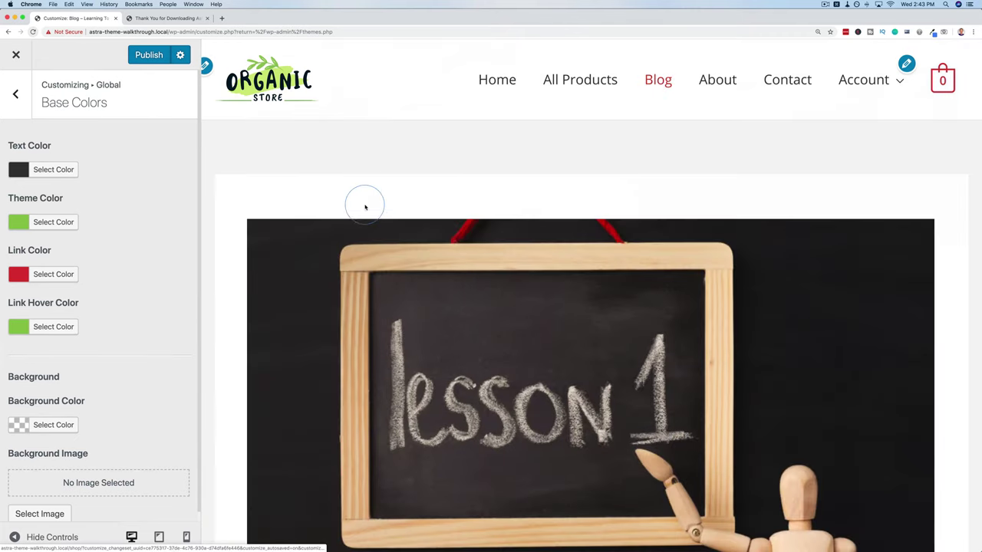
{"action": "scroll", "coordinate": [363, 204], "scroll_direction": "down", "scroll_amount": 5}
{"action": "scroll", "coordinate": [365, 207], "scroll_direction": "down", "scroll_amount": 1}
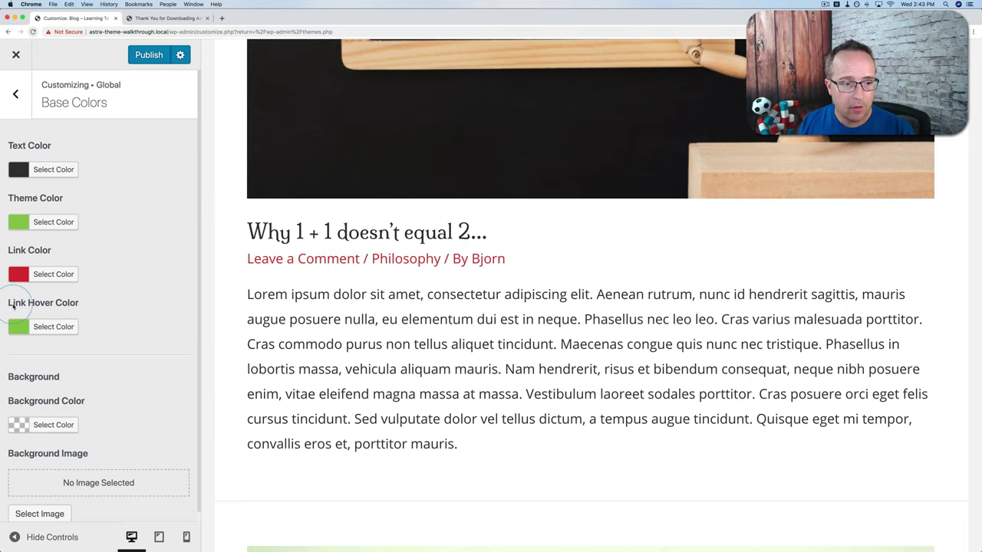
- Set the link hover color to the yellow preset #eeee22 and test it on the post meta and menu links
{"action": "left_click", "coordinate": [49, 327]}
{"action": "left_click", "coordinate": [84, 481]}
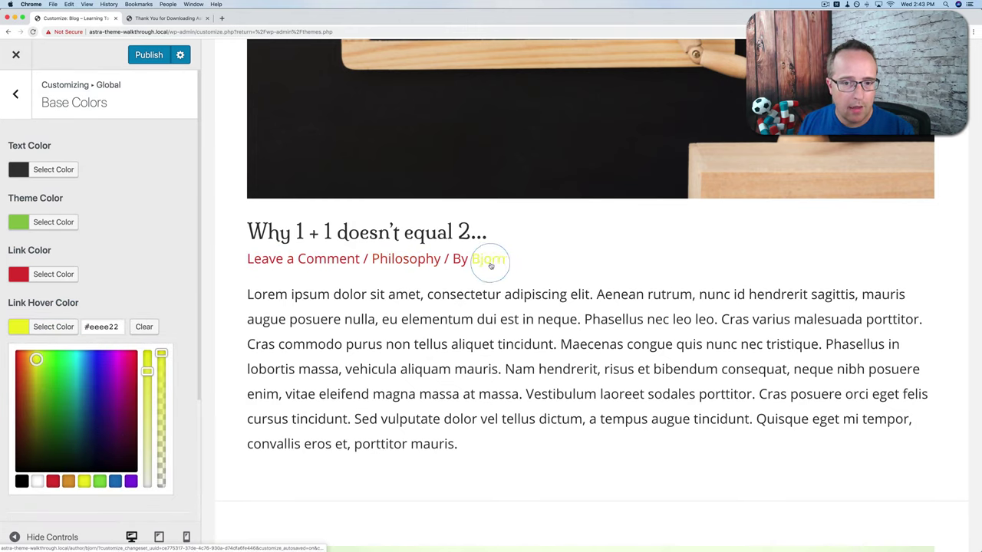
{"action": "scroll", "coordinate": [678, 252], "scroll_direction": "up", "scroll_amount": 5}
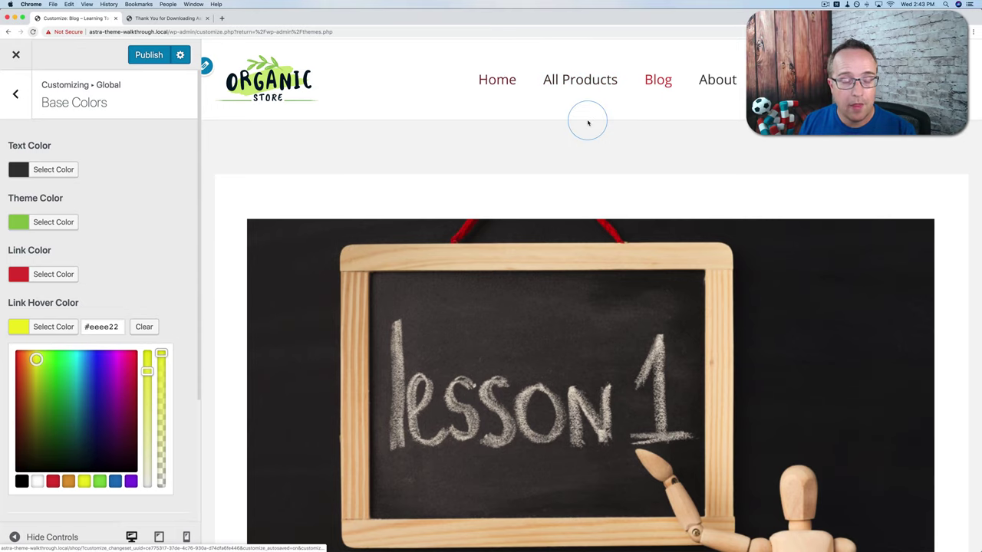
- Check the menu link colors on the About, Blog and Home pages of the preview
{"action": "left_click", "coordinate": [716, 83]}
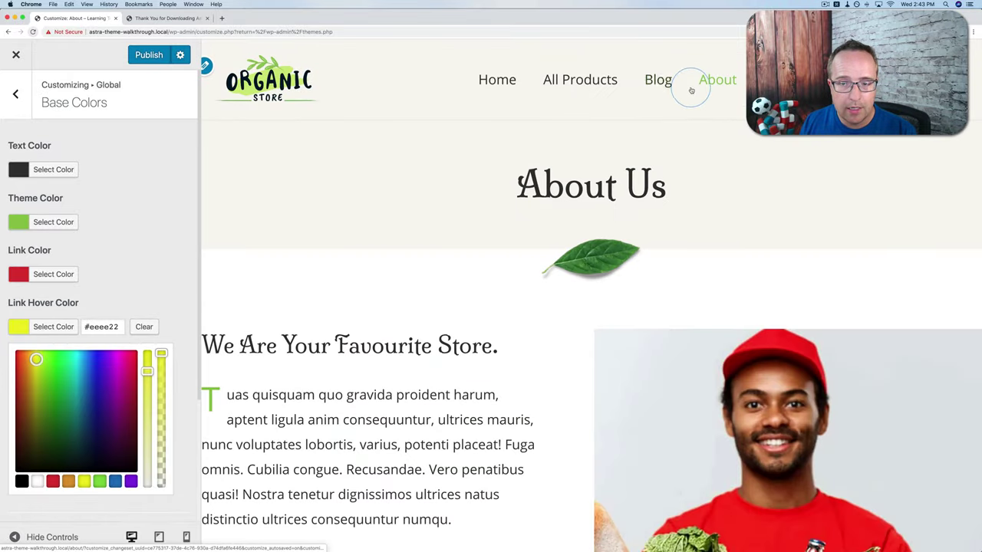
{"action": "left_click", "coordinate": [661, 84]}
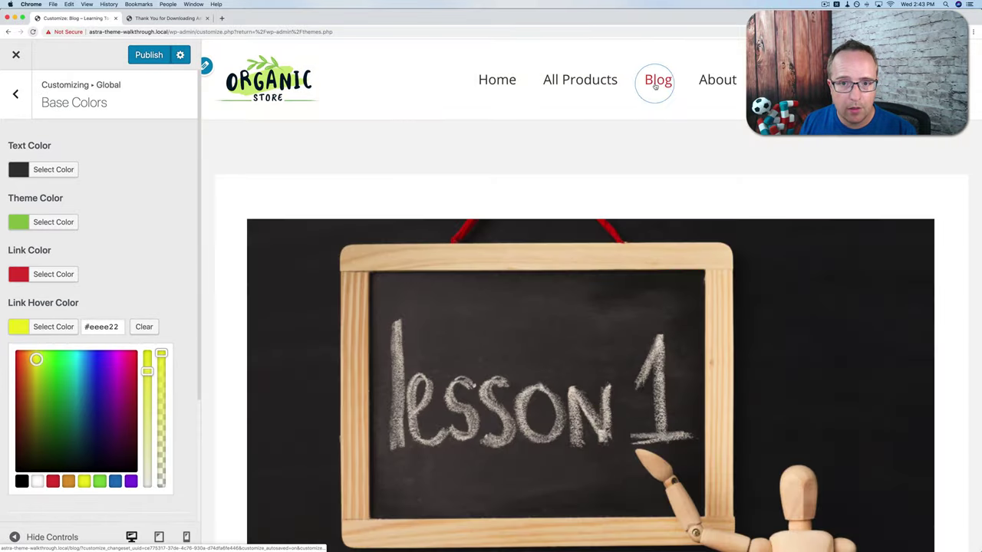
{"action": "left_click", "coordinate": [495, 79]}
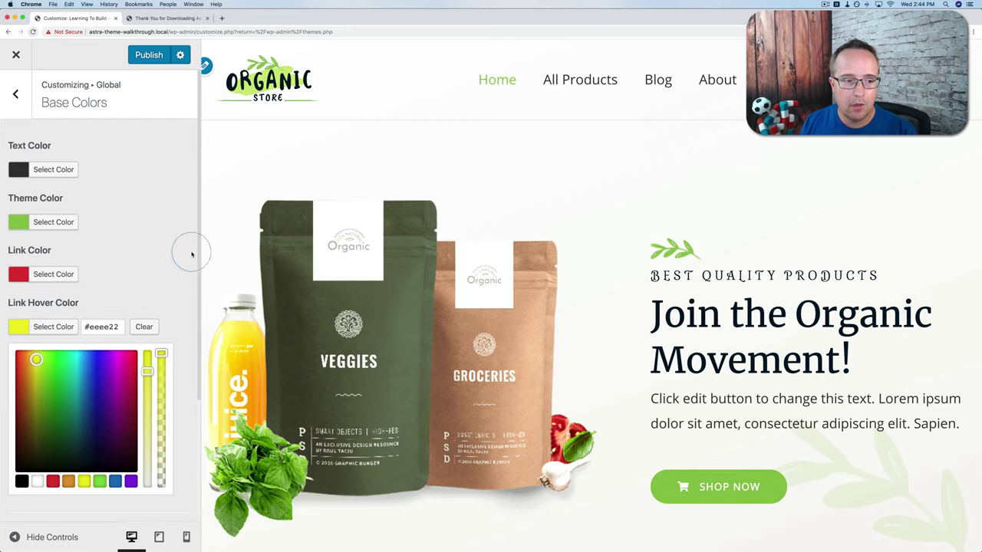
- Set both the link color and the link hover color to #8bc34a
{"action": "left_click", "coordinate": [50, 274]}
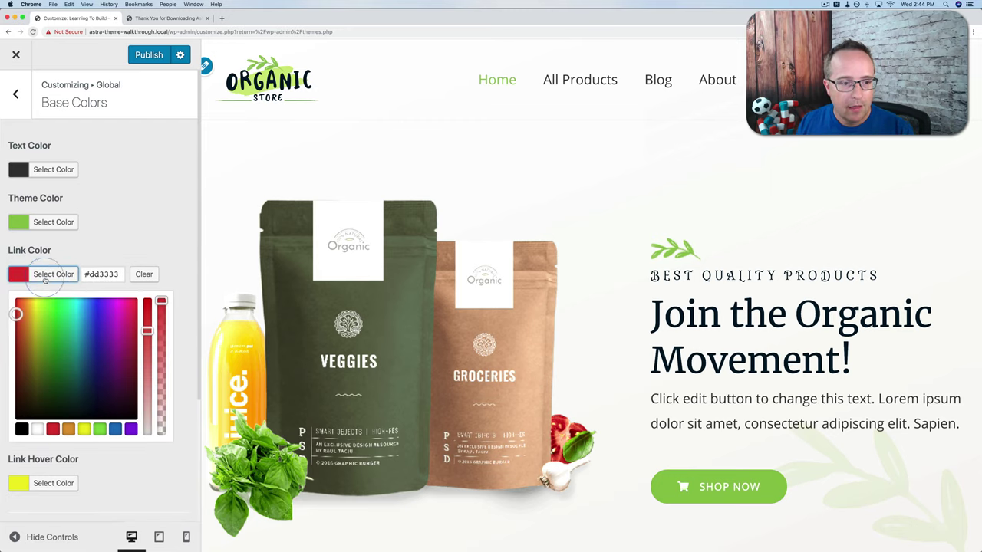
{"action": "triple_click", "coordinate": [102, 274]}
{"action": "type", "text": "#8bc34a"}
{"action": "left_click", "coordinate": [92, 286]}
{"action": "left_click", "coordinate": [52, 326]}
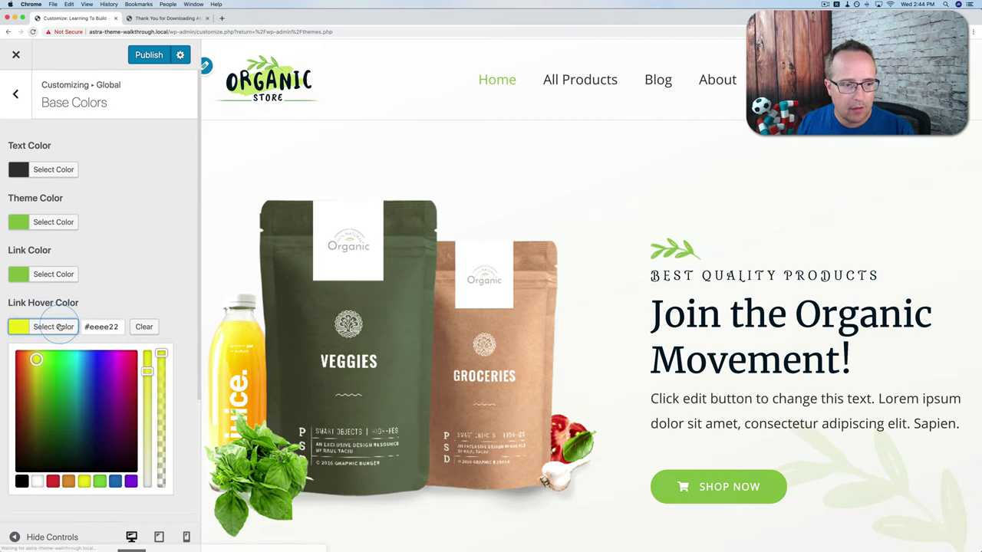
{"action": "triple_click", "coordinate": [102, 326]}
{"action": "type", "text": "#8bc34a"}
{"action": "left_click", "coordinate": [138, 303]}
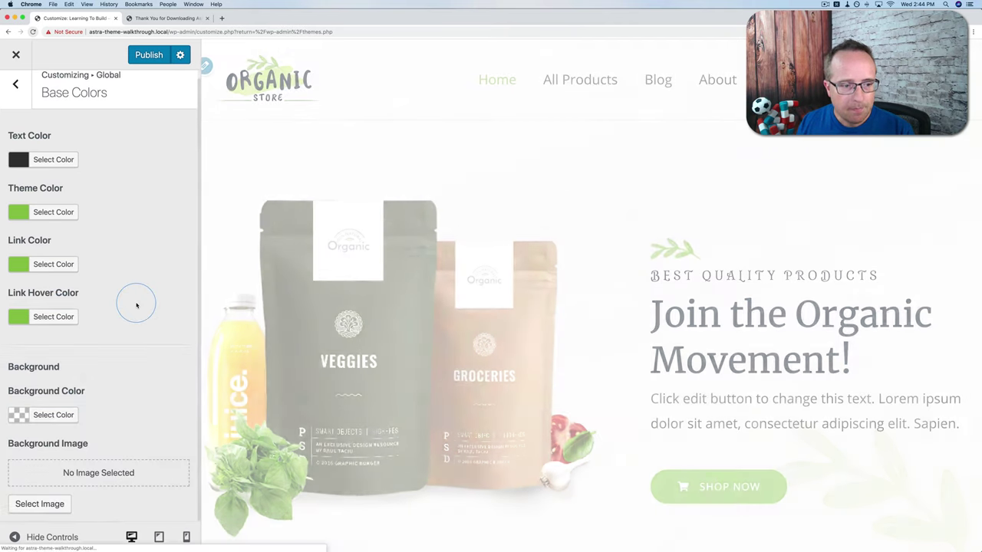
- Try the red preset #dd3333 as the site background color, check it on the Blog page, and clear it
{"action": "left_click", "coordinate": [54, 415]}
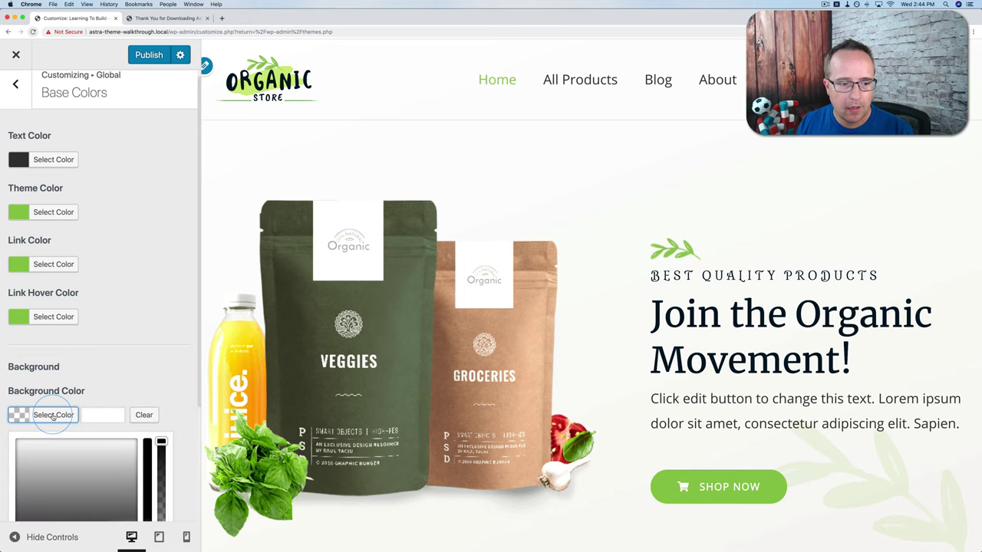
{"action": "scroll", "coordinate": [123, 450], "scroll_direction": "down", "scroll_amount": 4}
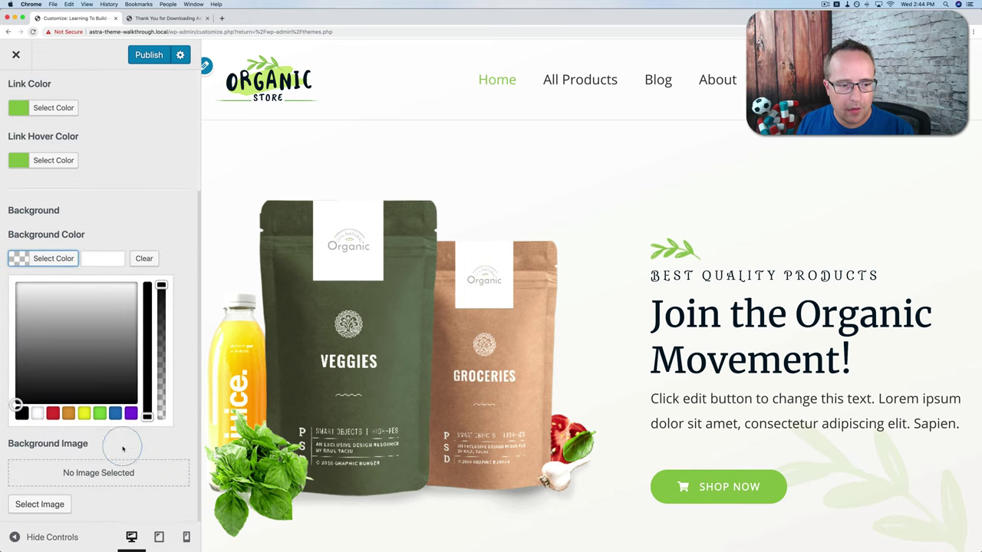
{"action": "left_click", "coordinate": [52, 413]}
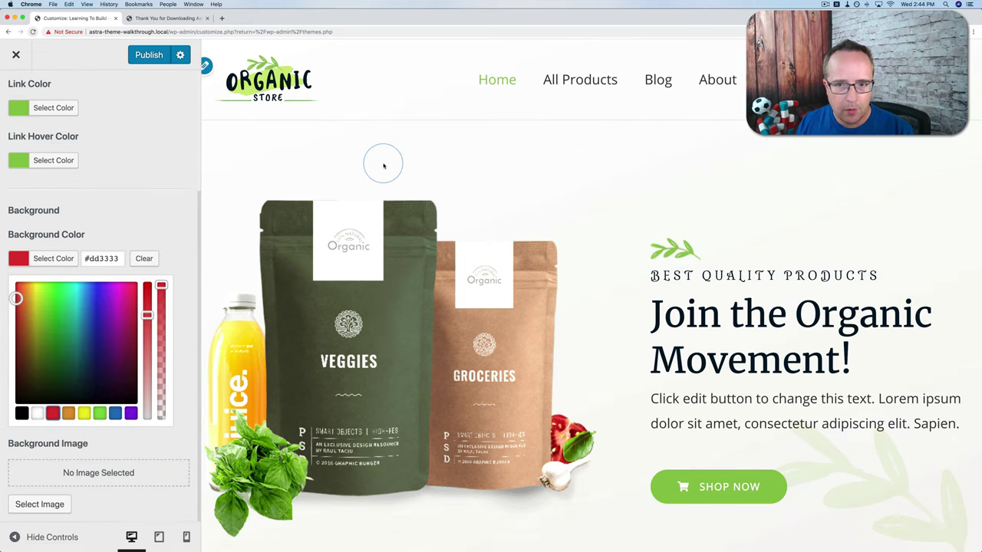
{"action": "left_click", "coordinate": [648, 85]}
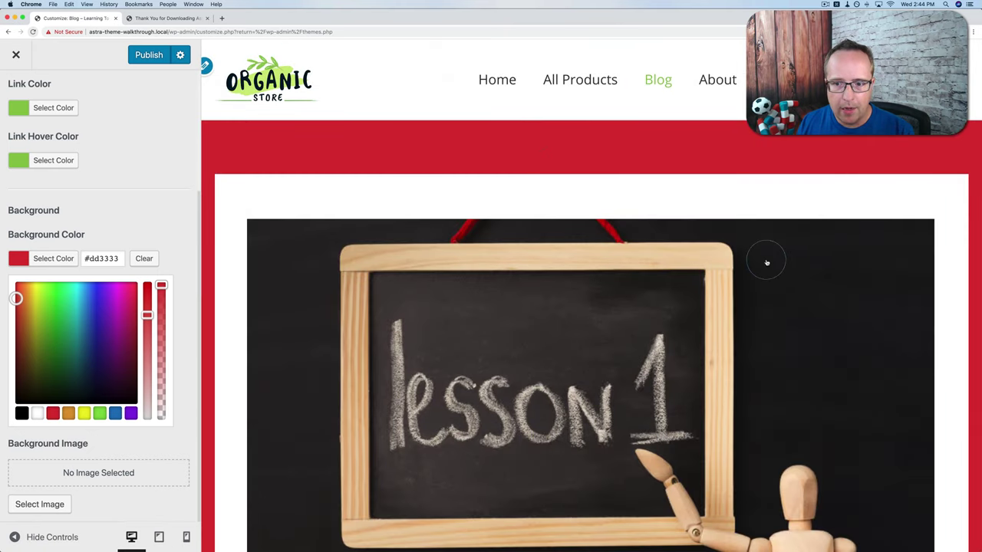
{"action": "scroll", "coordinate": [767, 263], "scroll_direction": "down", "scroll_amount": 15}
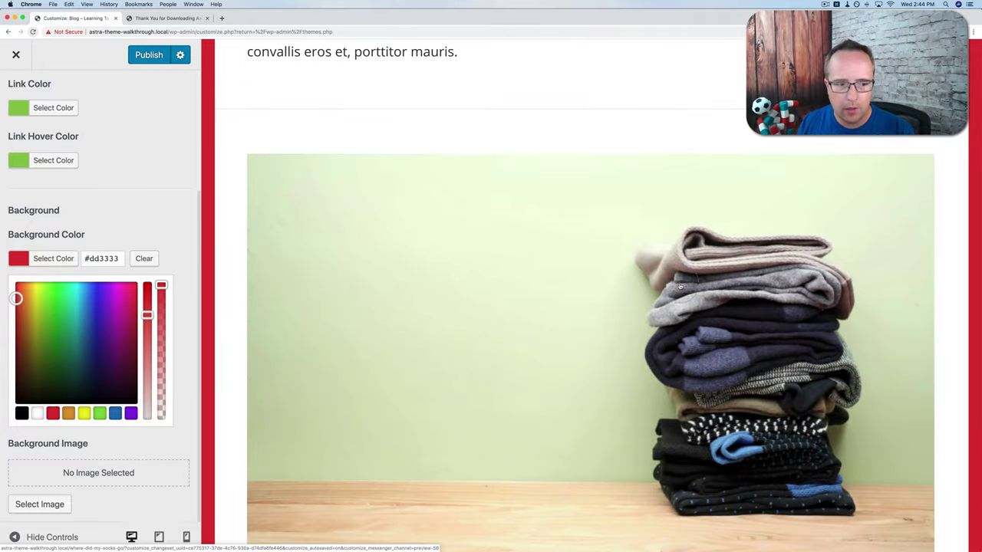
{"action": "left_click", "coordinate": [142, 259]}
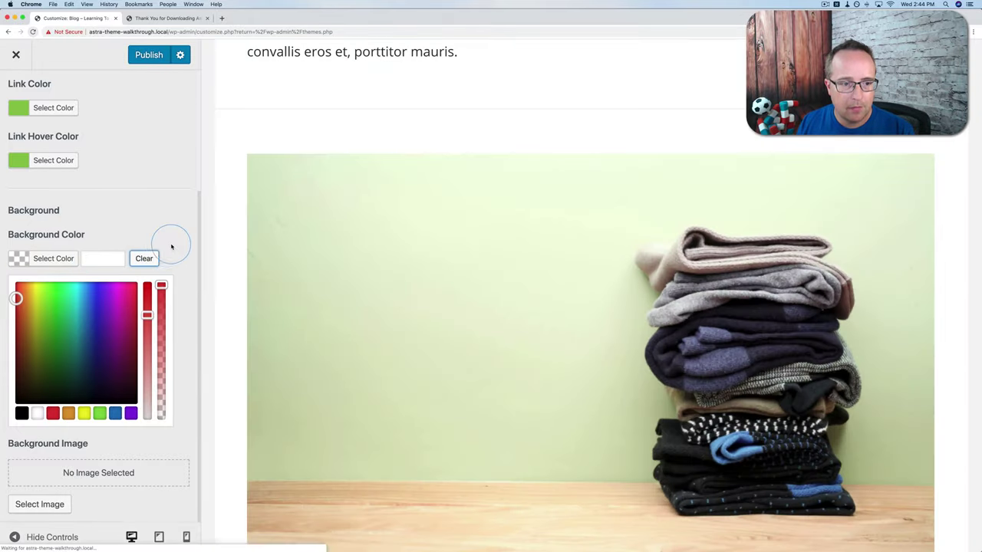
{"action": "left_click", "coordinate": [171, 246]}
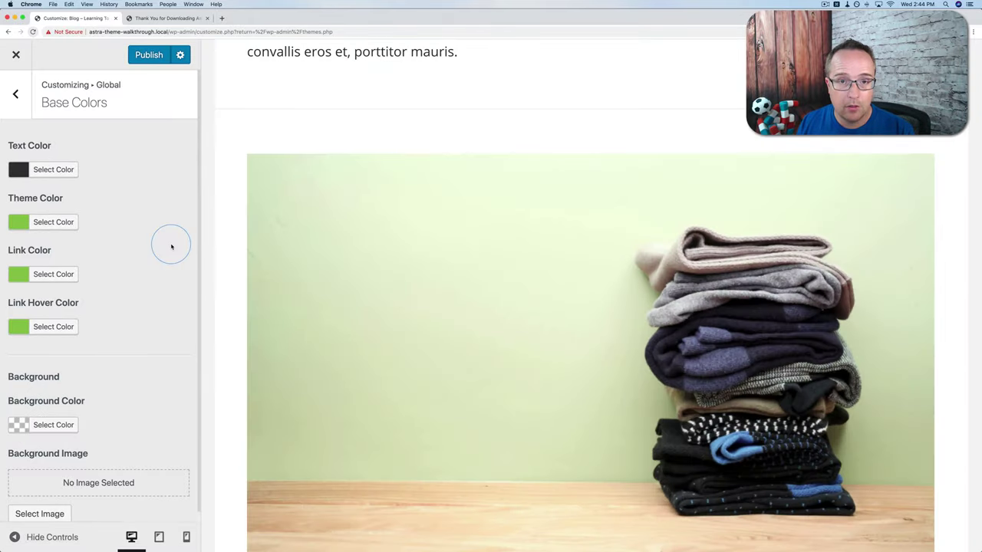
- Set morning-walk-with-dog-at-the-sunrise.jpg from the media library as the site background image and check it on the Blog page
{"action": "scroll", "coordinate": [63, 400], "scroll_direction": "down", "scroll_amount": 1}
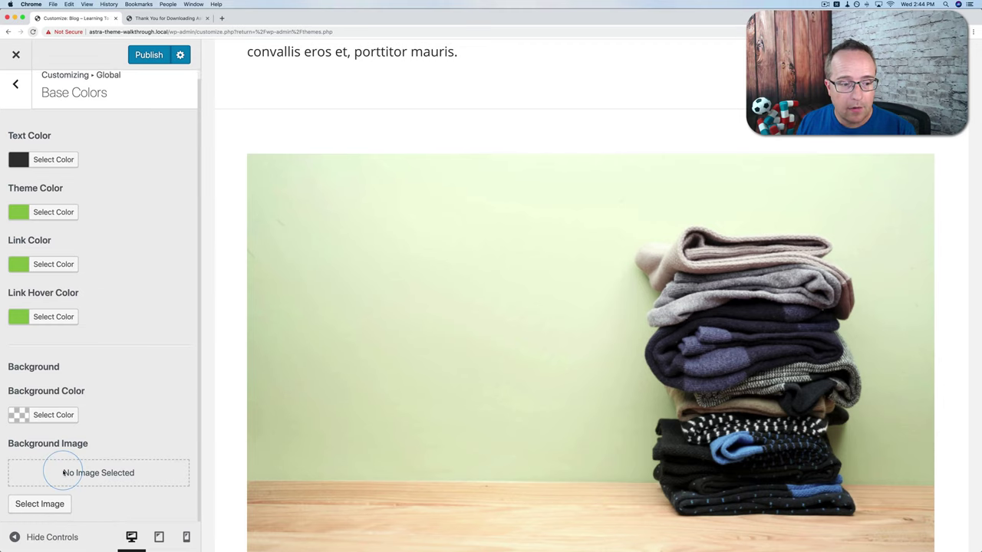
{"action": "left_click", "coordinate": [39, 504]}
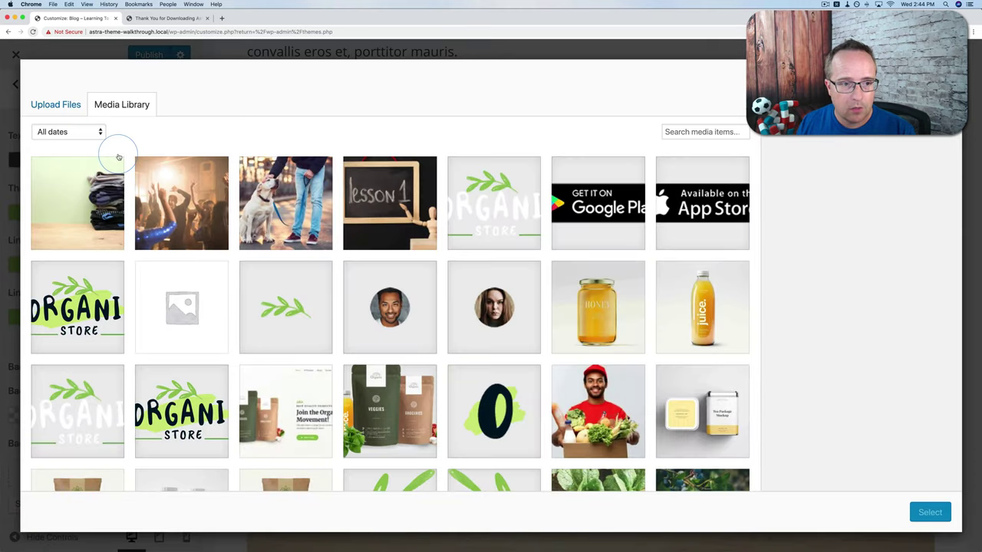
{"action": "left_click", "coordinate": [285, 203]}
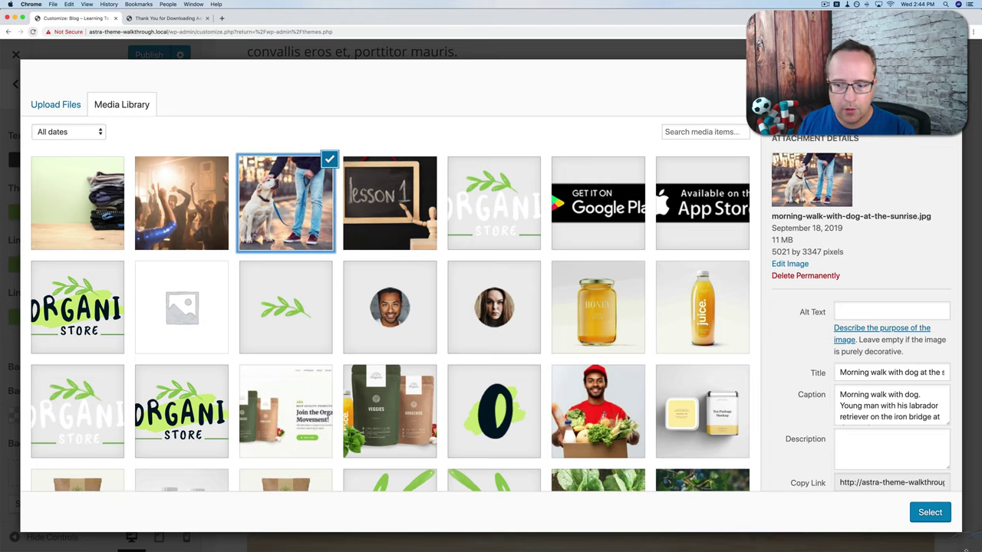
{"action": "left_click", "coordinate": [931, 513]}
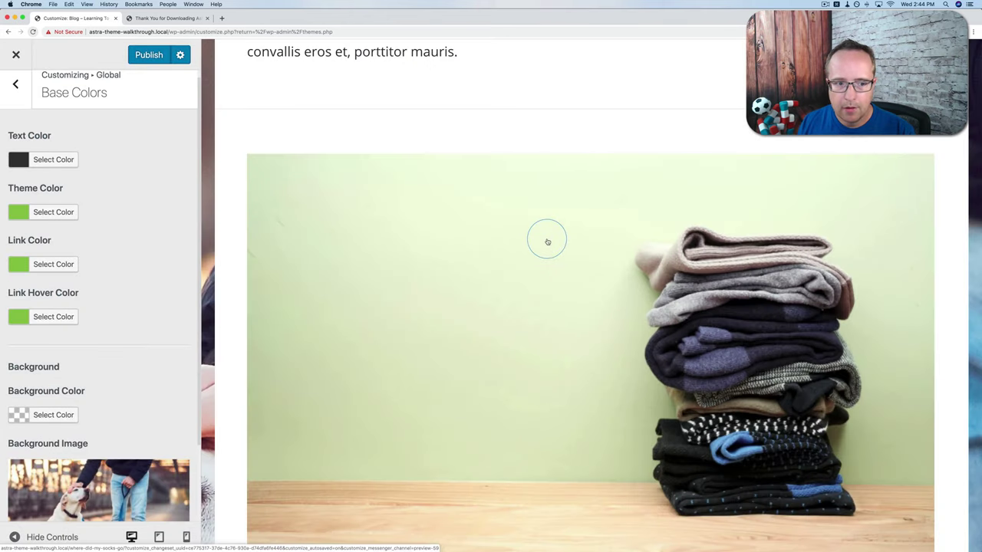
{"action": "scroll", "coordinate": [340, 139], "scroll_direction": "up", "scroll_amount": 15}
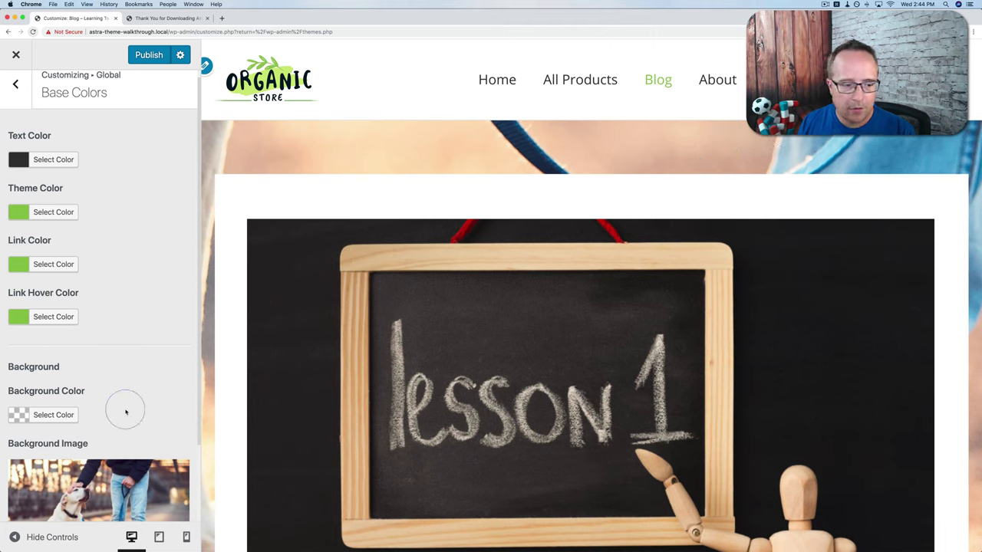
- Set the background image's size to Cover and its repeat option to No Repeat
{"action": "scroll", "coordinate": [125, 411], "scroll_direction": "down", "scroll_amount": 5}
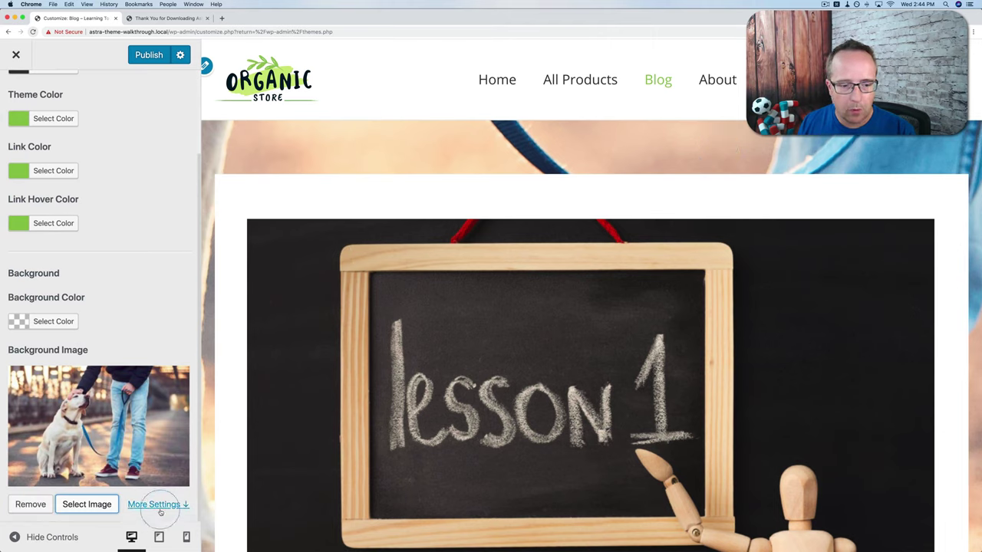
{"action": "left_click", "coordinate": [160, 505]}
{"action": "scroll", "coordinate": [128, 415], "scroll_direction": "down", "scroll_amount": 5}
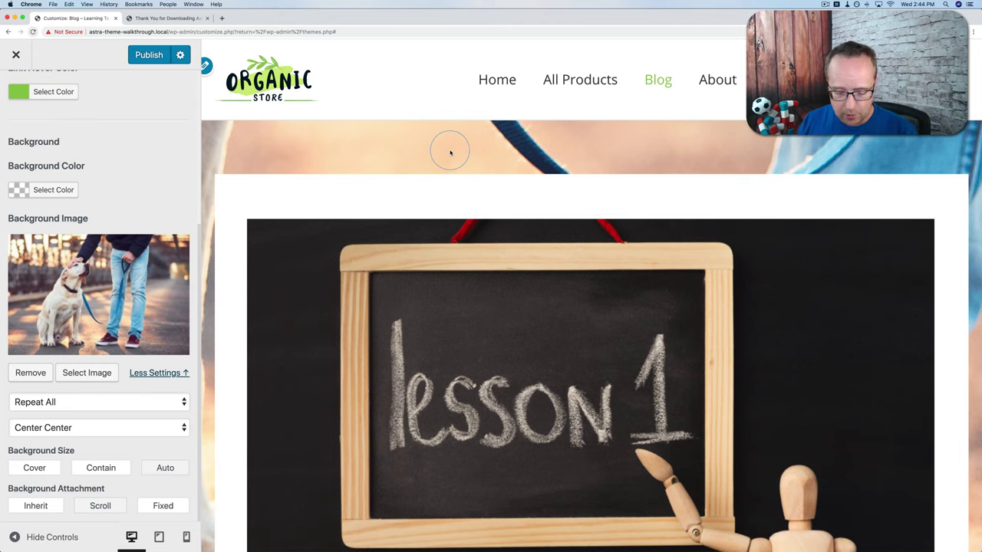
{"action": "key", "text": "super+minus"}
{"action": "key", "text": "super+minus"}
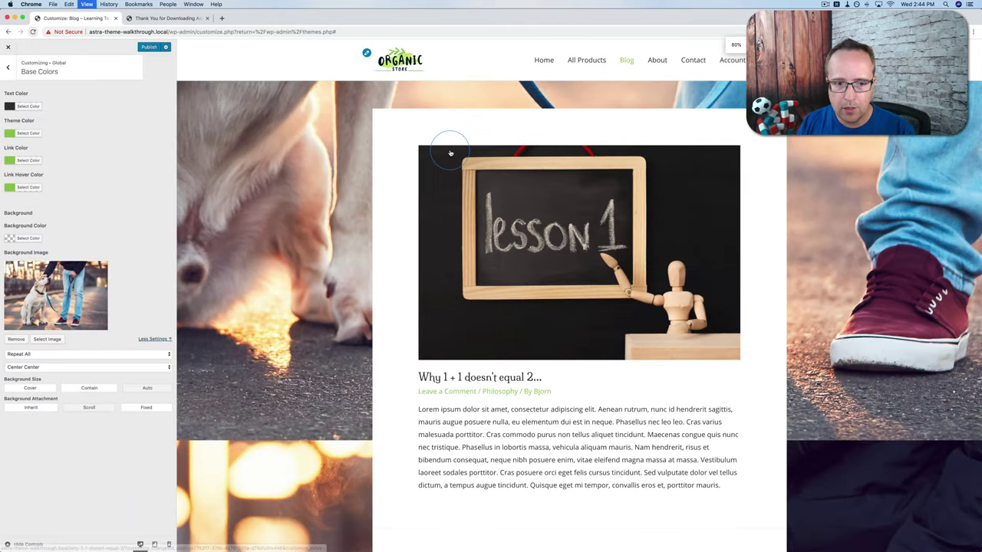
{"action": "key", "text": "super+minus"}
{"action": "key", "text": "super+minus"}
{"action": "key", "text": "super+minus"}
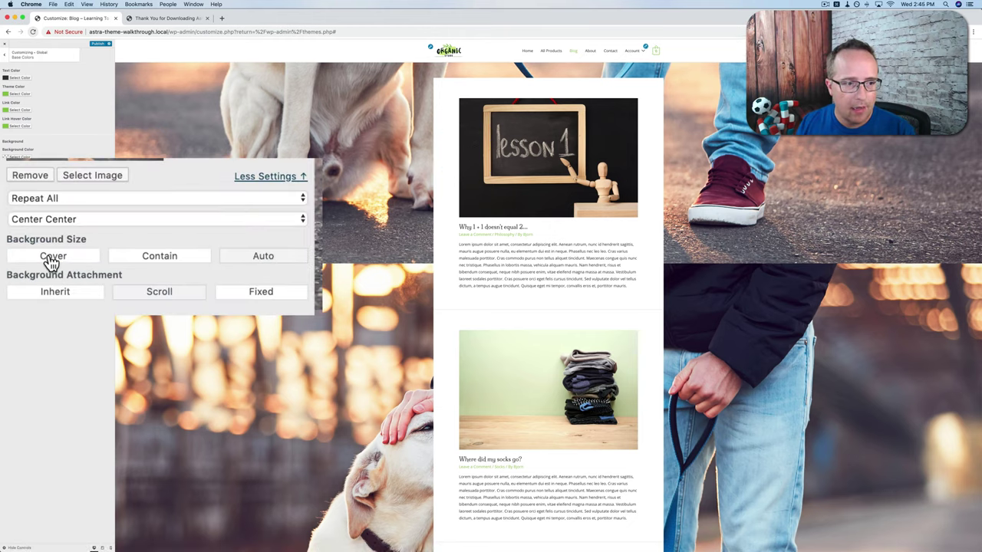
{"action": "left_click", "coordinate": [20, 246]}
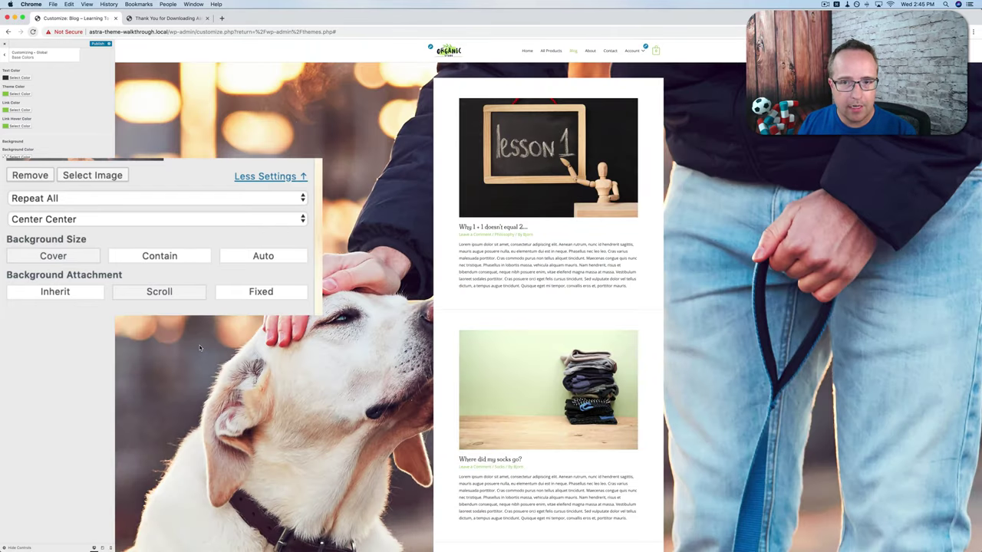
{"action": "left_click", "coordinate": [136, 202]}
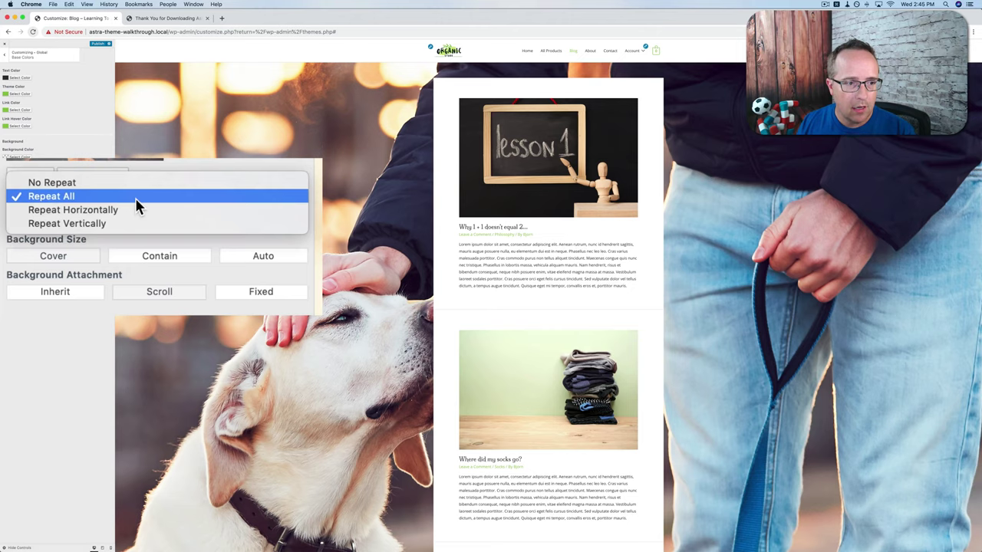
{"action": "left_click", "coordinate": [95, 182]}
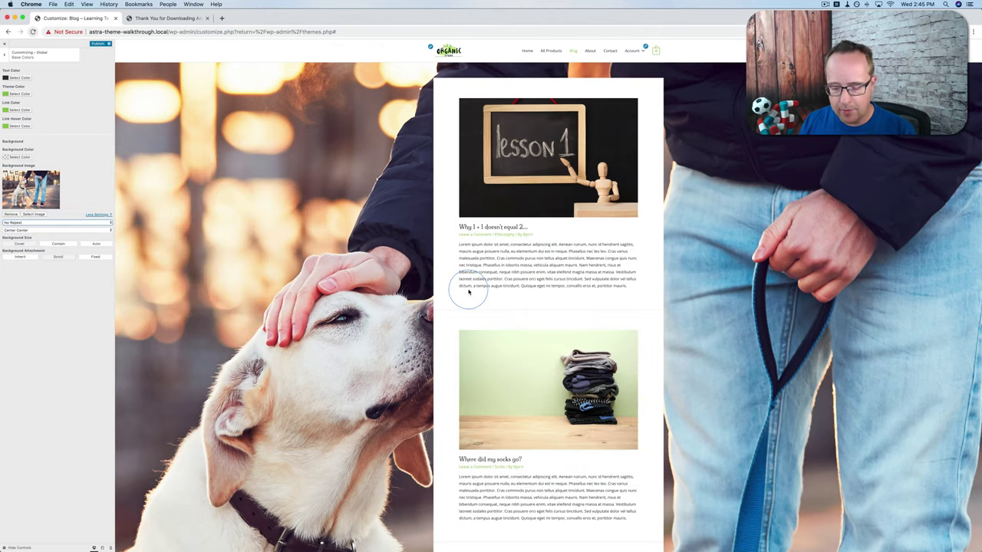
- Remove the background image from the site background
{"action": "key", "text": "super+equal"}
{"action": "key", "text": "super+equal"}
{"action": "key", "text": "super+equal"}
{"action": "key", "text": "super+equal"}
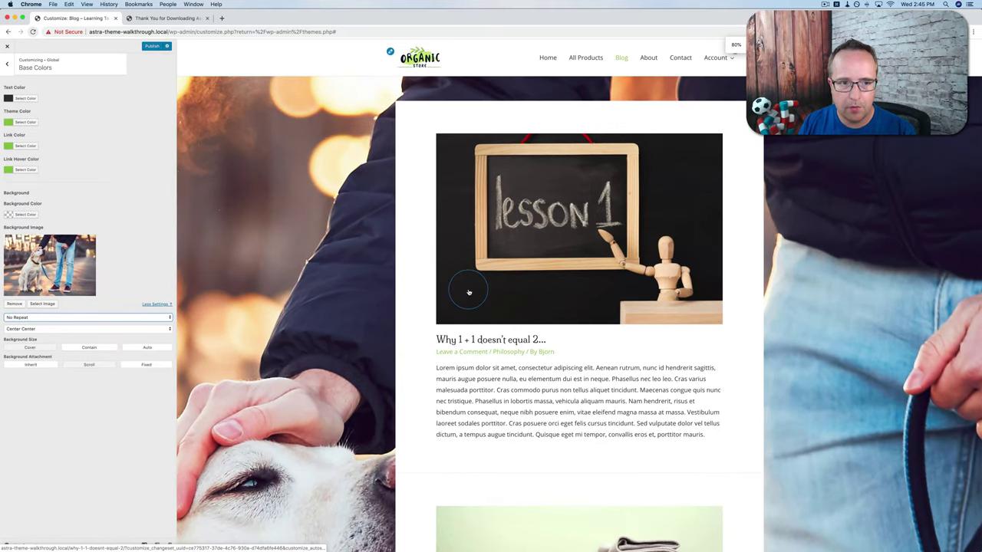
{"action": "key", "text": "super+equal"}
{"action": "key", "text": "super+equal"}
{"action": "key", "text": "super+equal"}
{"action": "key", "text": "super+equal"}
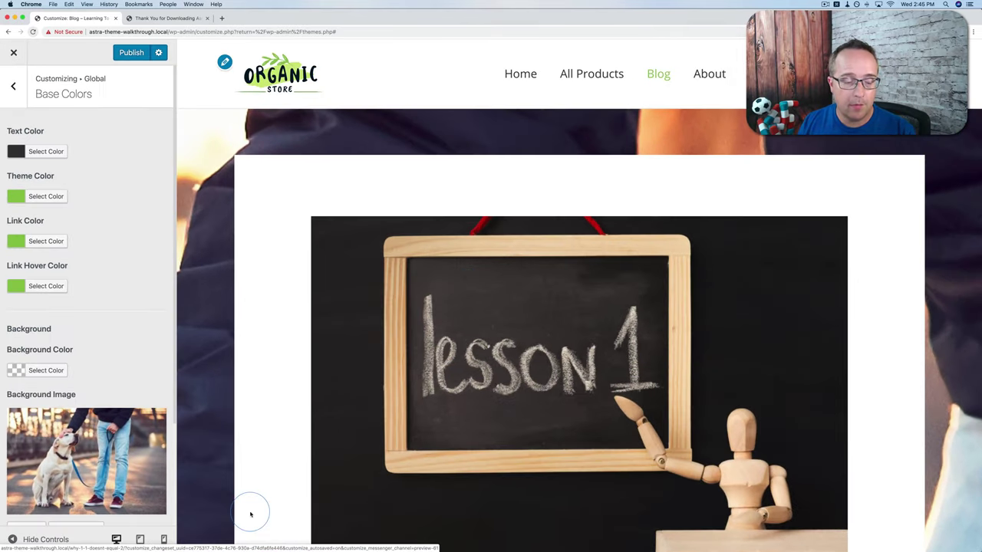
{"action": "scroll", "coordinate": [68, 384], "scroll_direction": "down", "scroll_amount": 3}
{"action": "left_click", "coordinate": [26, 429]}
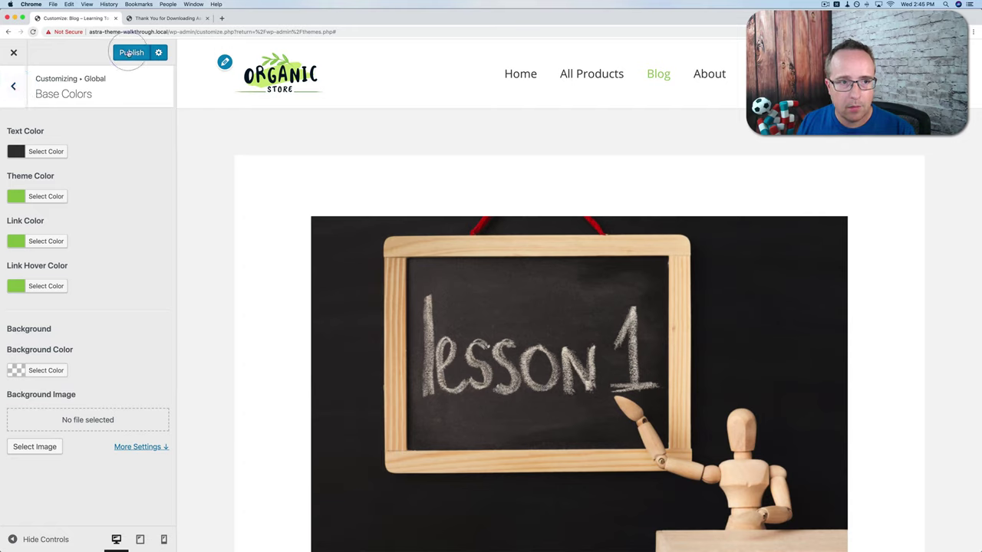
- Publish the base color changes and open the global Container settings
{"action": "left_click", "coordinate": [129, 53]}
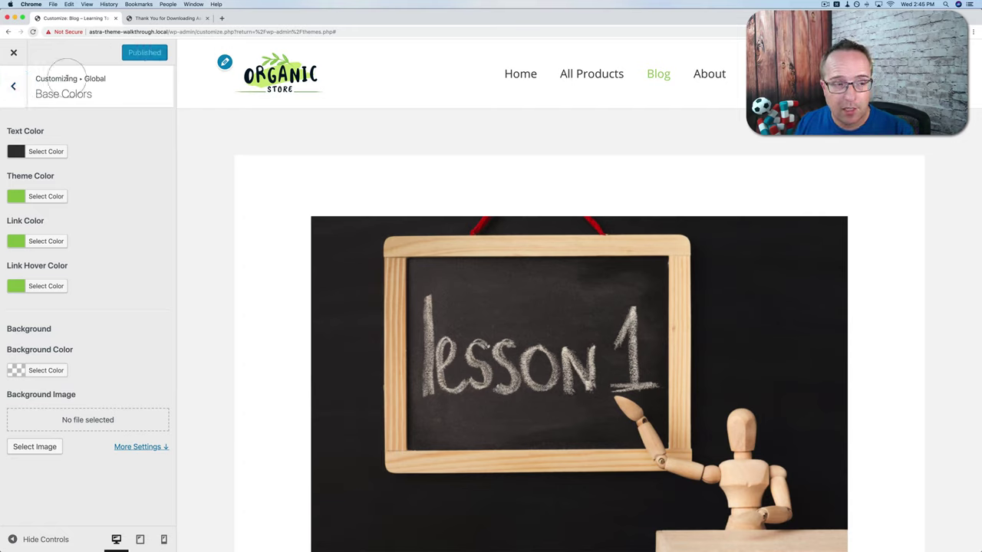
{"action": "left_click", "coordinate": [13, 86]}
{"action": "left_click", "coordinate": [13, 86]}
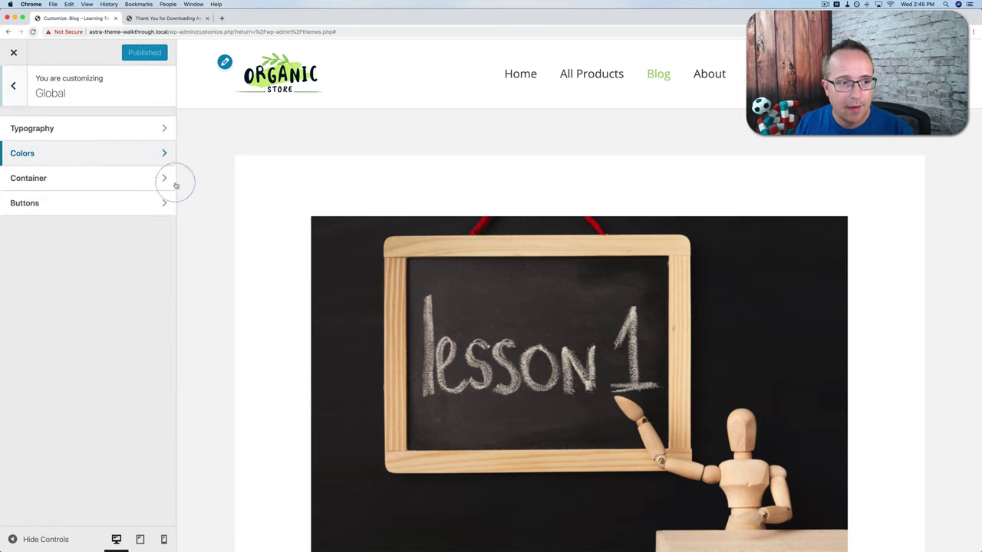
{"action": "left_click", "coordinate": [39, 187]}
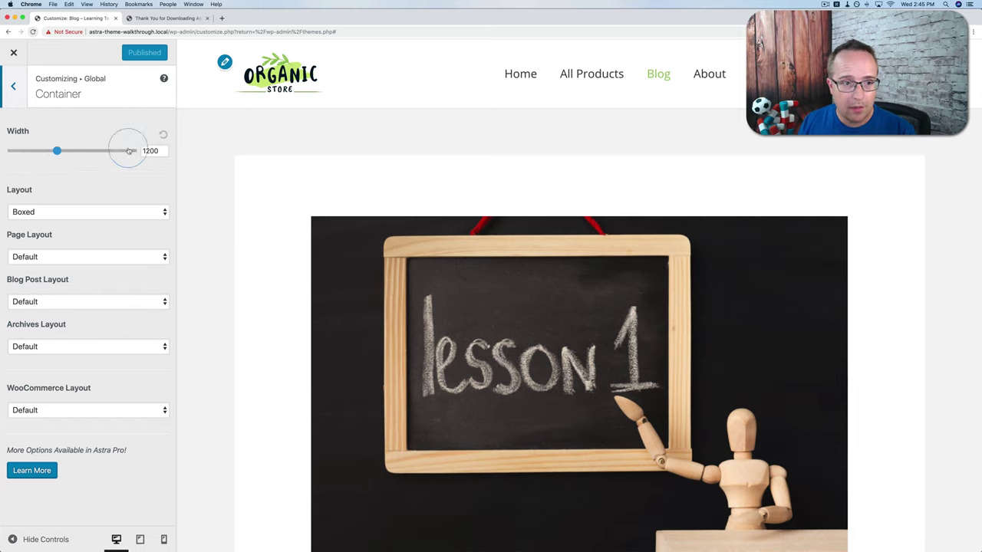
- Try widening the site container to 1793 and reset the width to its default
{"action": "key", "text": "super+minus"}
{"action": "key", "text": "super+minus"}
{"action": "key", "text": "super+minus"}
{"action": "key", "text": "super+minus"}
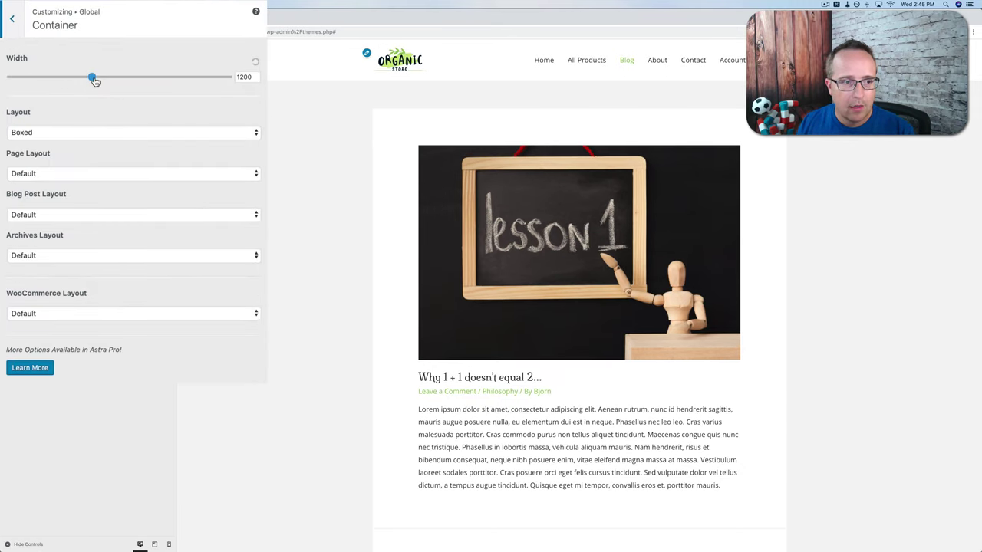
{"action": "left_click_drag", "start_coordinate": [93, 77], "coordinate": [204, 78]}
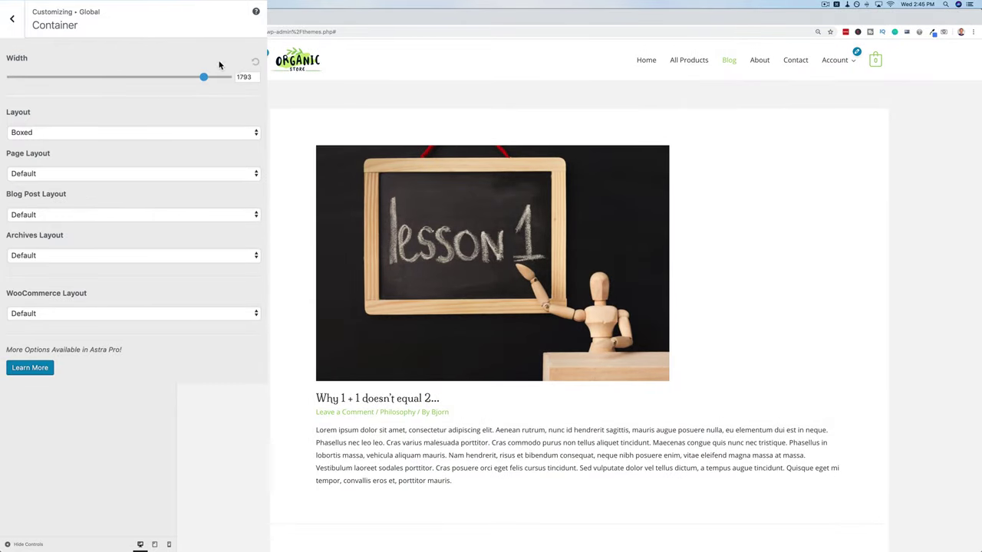
{"action": "left_click", "coordinate": [255, 64]}
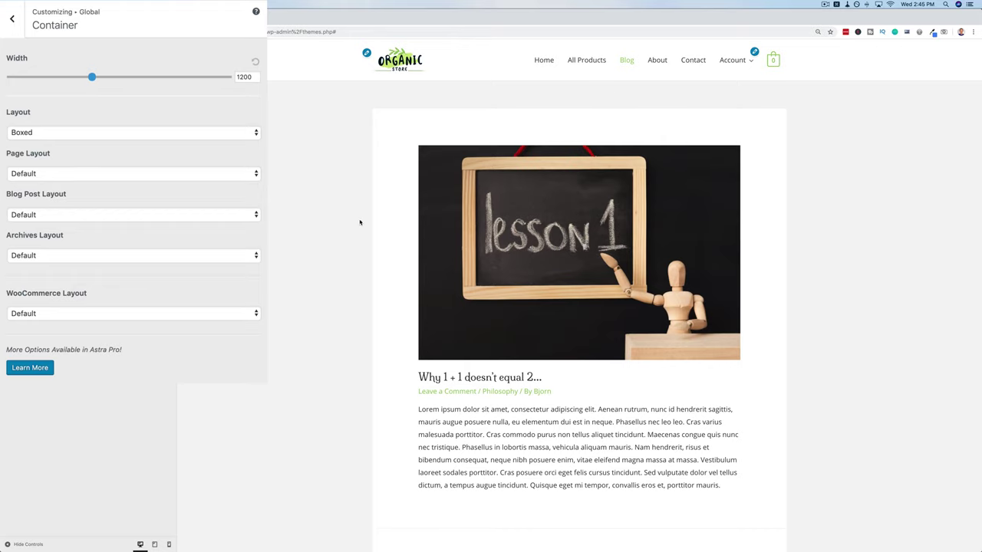
- Try the Content Boxed layout for the global site container
{"action": "left_click", "coordinate": [81, 132]}
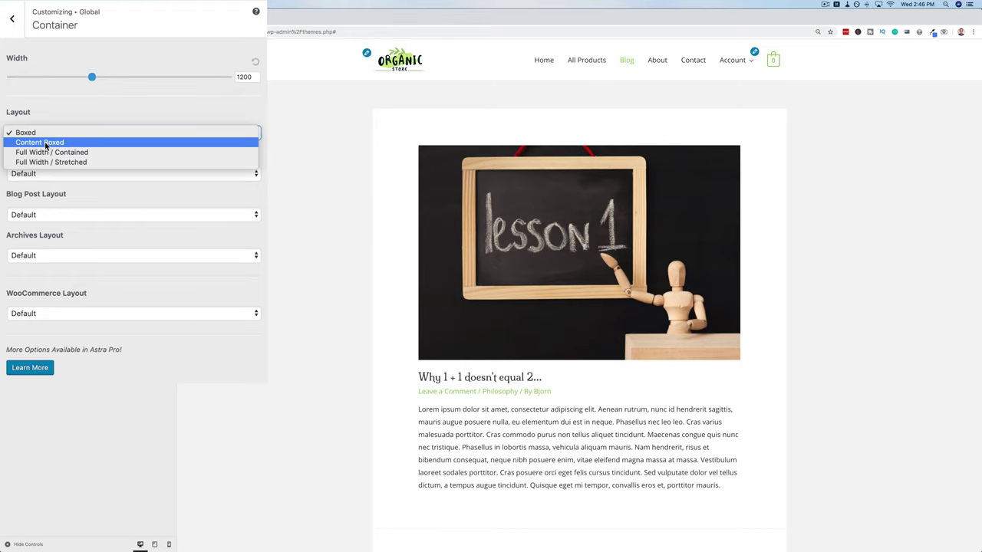
{"action": "left_click", "coordinate": [46, 142]}
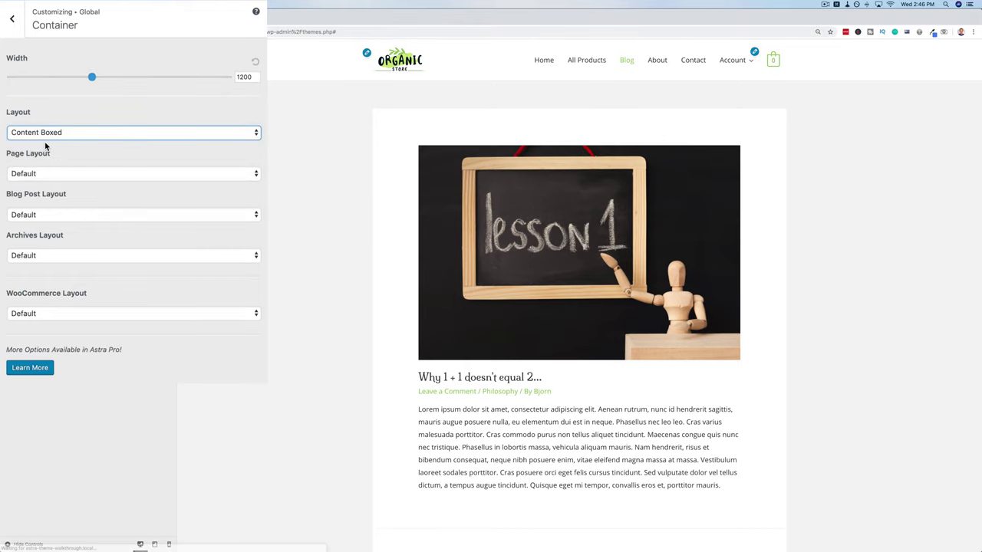
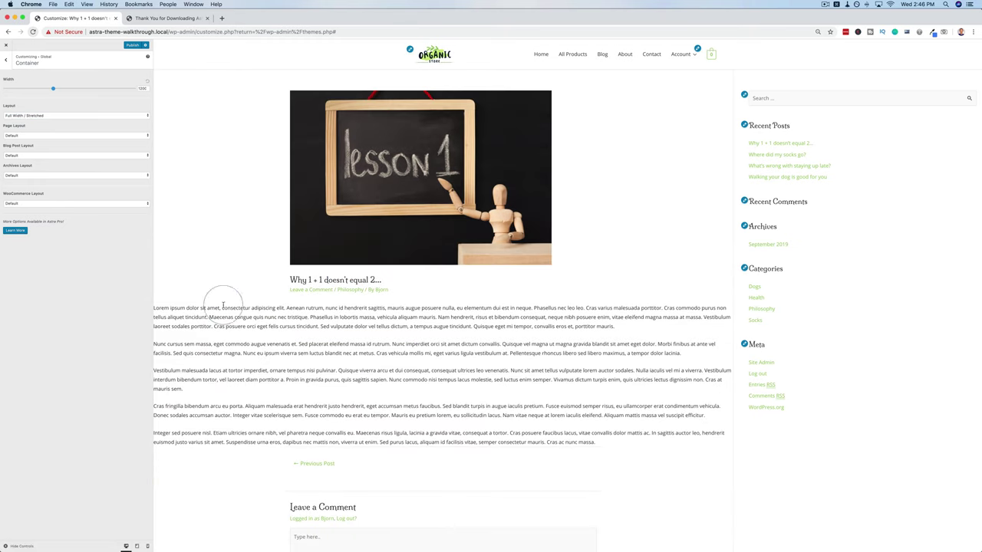
- Set the global container layout to Full Width / Contained
{"action": "left_click", "coordinate": [54, 115]}
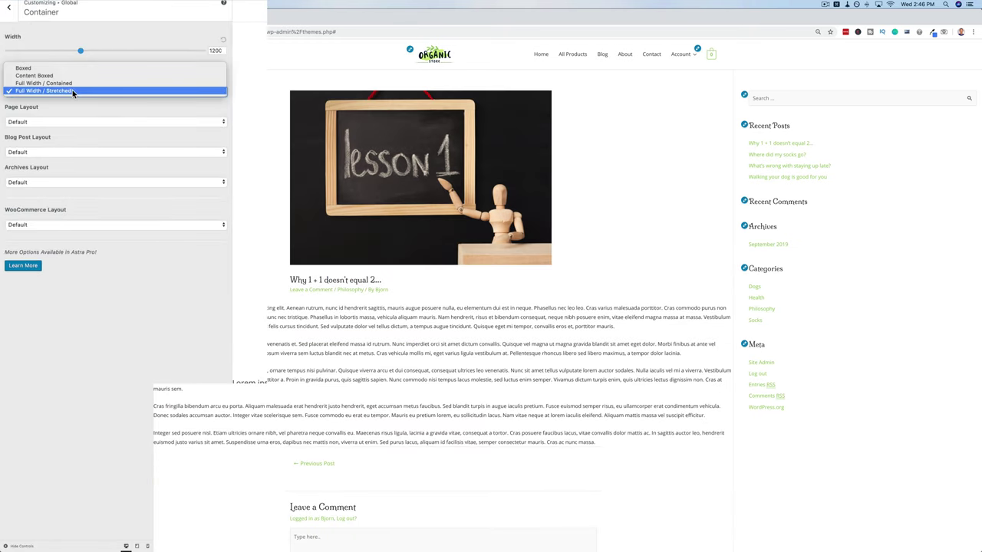
{"action": "left_click", "coordinate": [29, 110]}
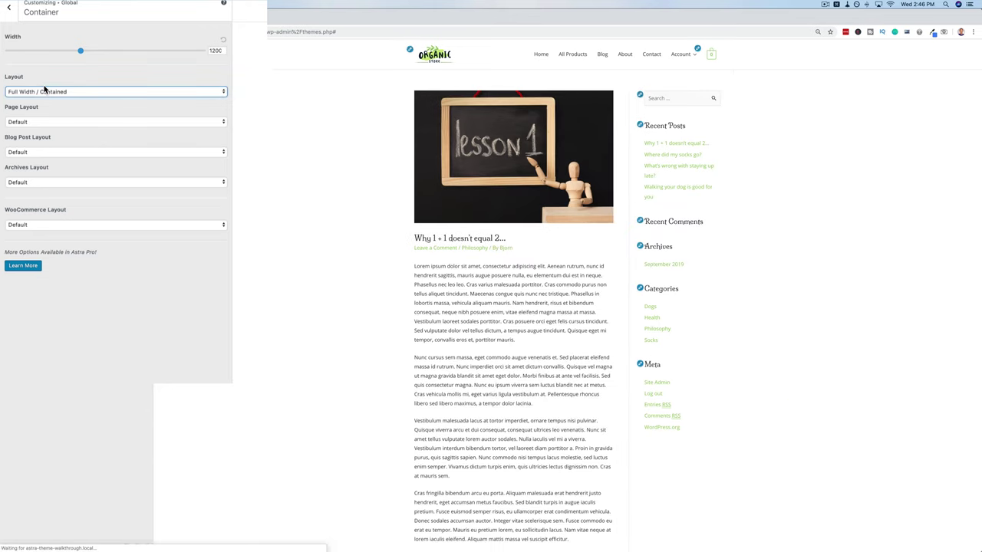
{"action": "left_click", "coordinate": [267, 176]}
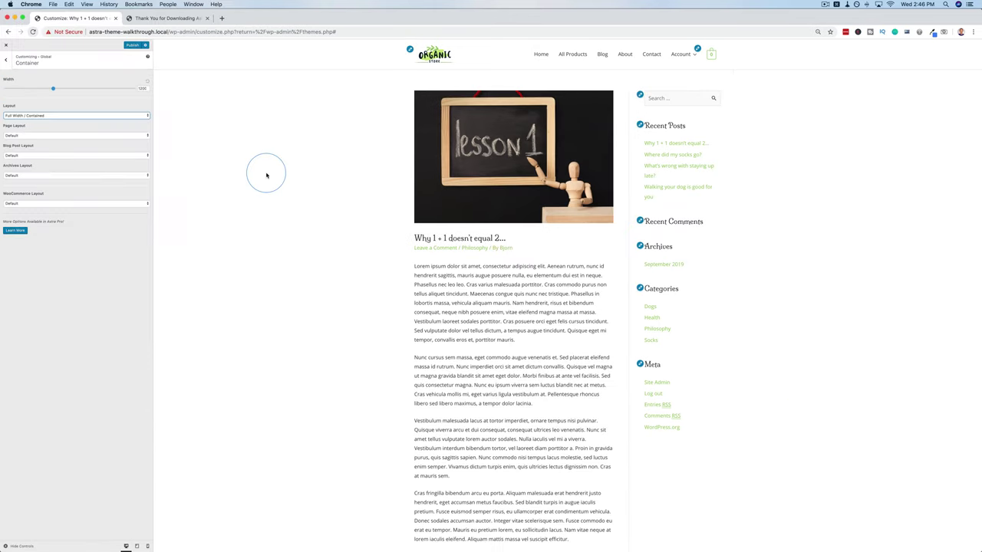
{"action": "key", "text": "super+equal"}
{"action": "key", "text": "super+equal"}
{"action": "key", "text": "super+equal"}
{"action": "key", "text": "super+equal"}
{"action": "key", "text": "super+equal"}
{"action": "key", "text": "super+equal"}
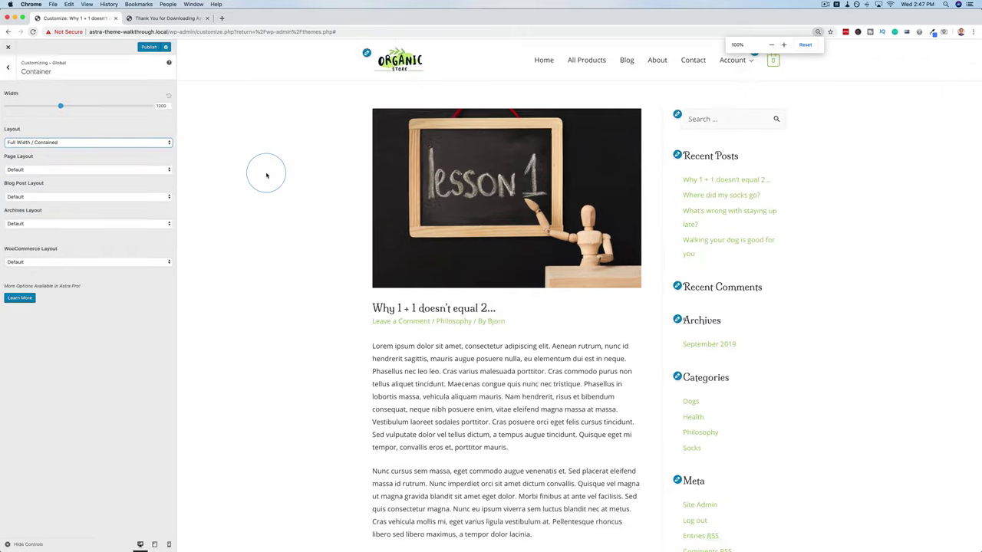
{"action": "key", "text": "super+equal"}
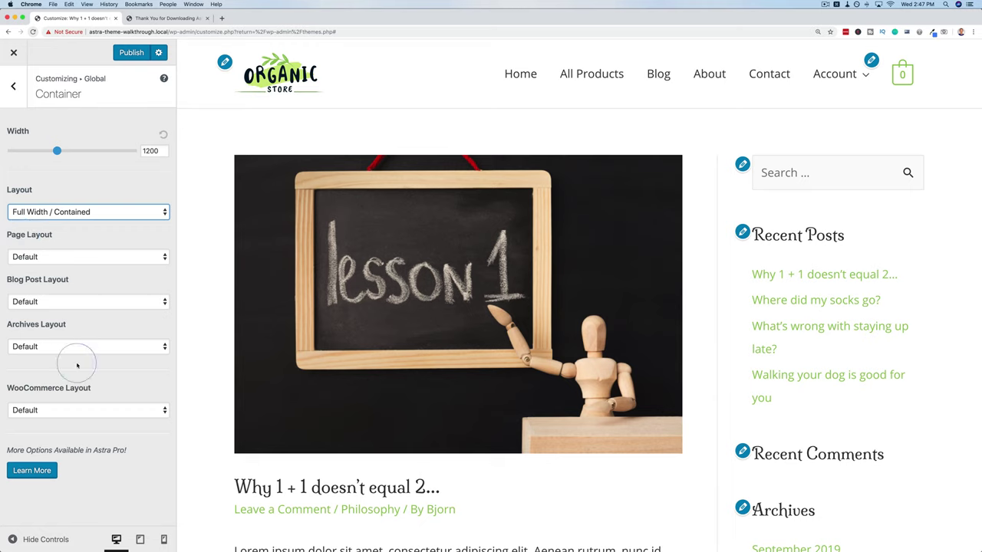
- Examine the layout options offered for WooCommerce, archives and blog posts
{"action": "left_click", "coordinate": [66, 413]}
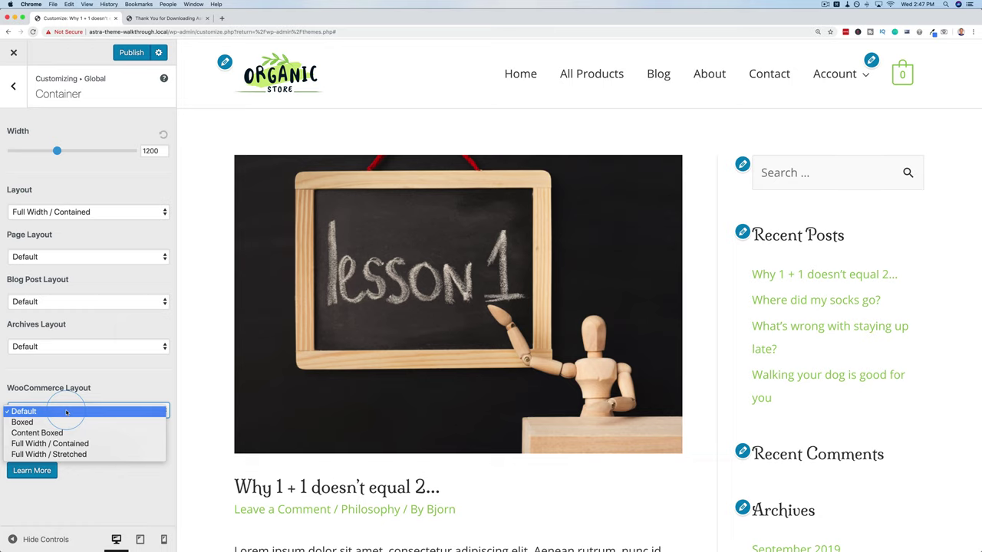
{"action": "left_click", "coordinate": [105, 346]}
{"action": "left_click", "coordinate": [91, 340]}
{"action": "left_click", "coordinate": [83, 300]}
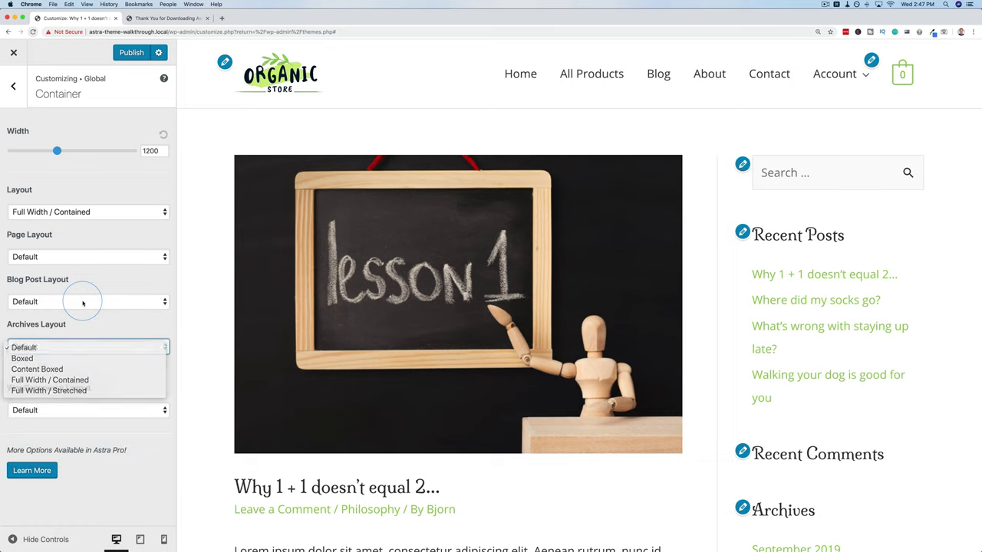
{"action": "left_click", "coordinate": [75, 300]}
{"action": "left_click", "coordinate": [70, 262]}
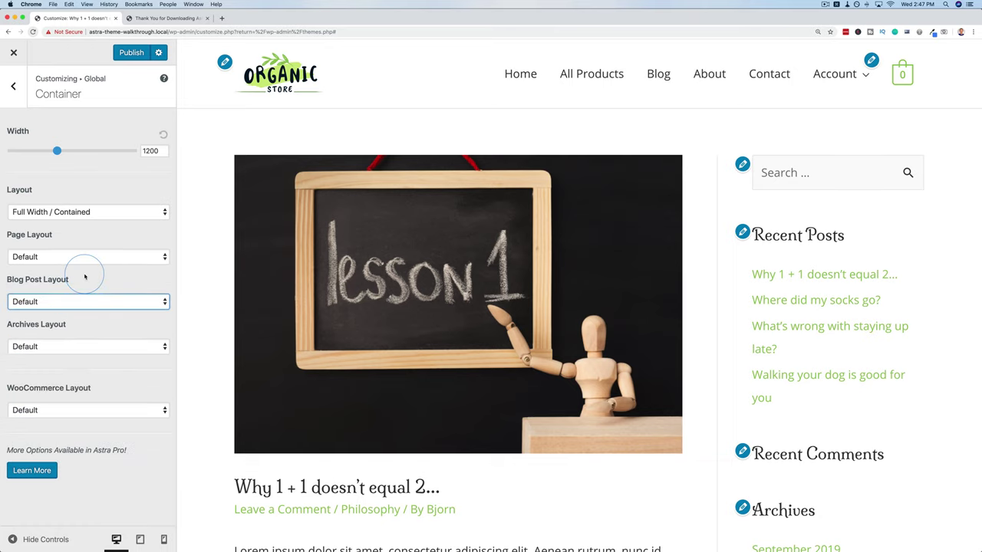
- Publish the container changes and open the global Buttons settings
{"action": "left_click", "coordinate": [129, 52]}
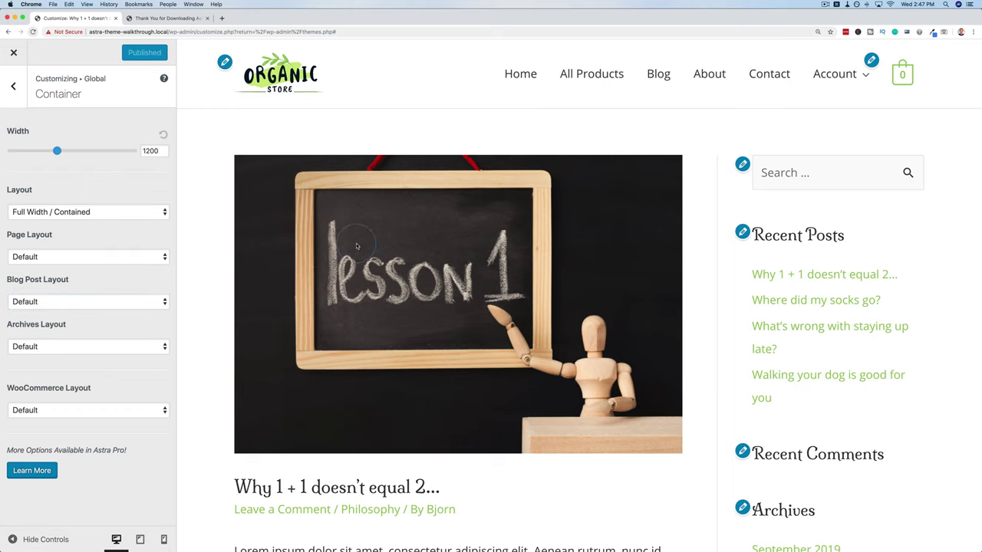
{"action": "left_click", "coordinate": [3, 99]}
{"action": "left_click", "coordinate": [65, 198]}
{"action": "left_click", "coordinate": [13, 86]}
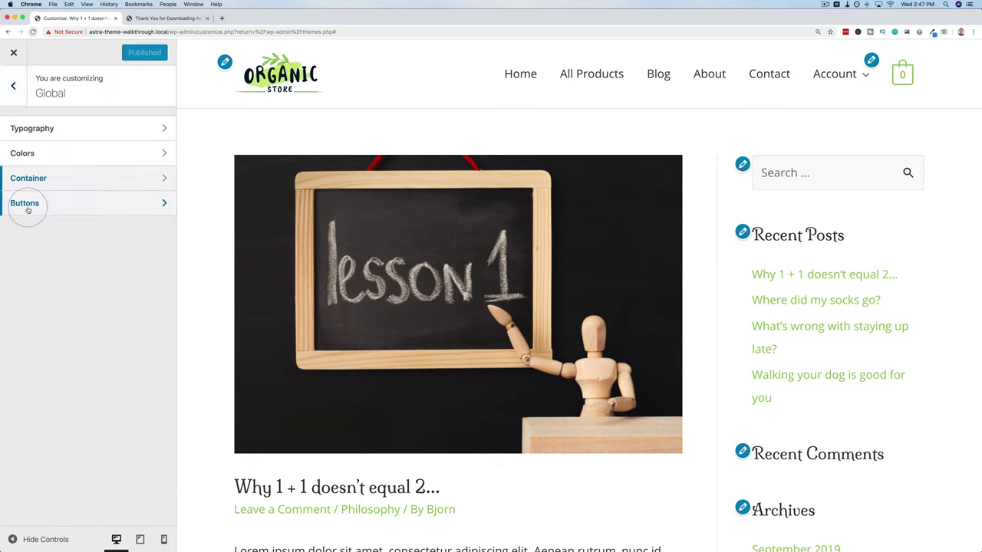
{"action": "left_click", "coordinate": [27, 209]}
{"action": "left_click", "coordinate": [44, 206]}
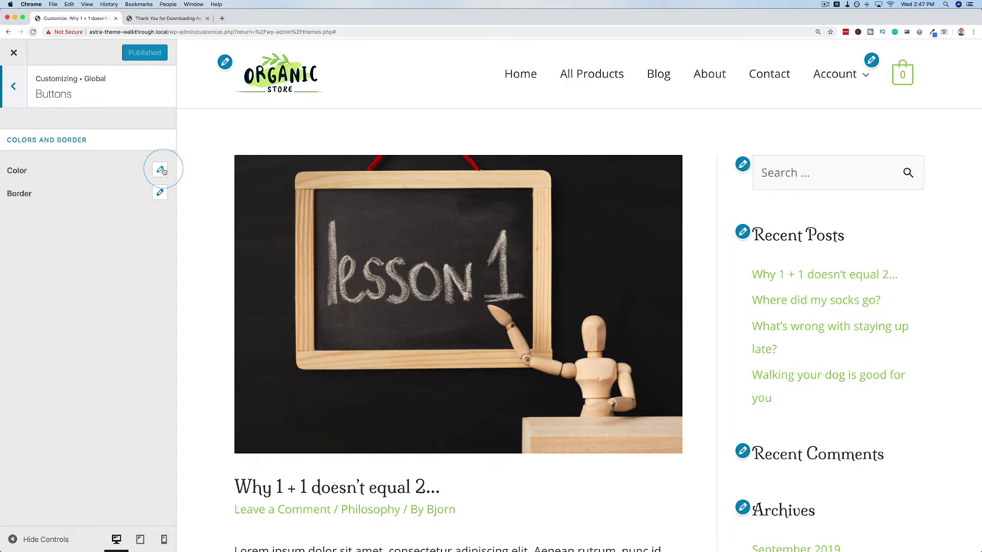
- Try the blue #1e73be as the normal button background color, using the Post Comment button as preview
{"action": "scroll", "coordinate": [325, 332], "scroll_direction": "down", "scroll_amount": 4}
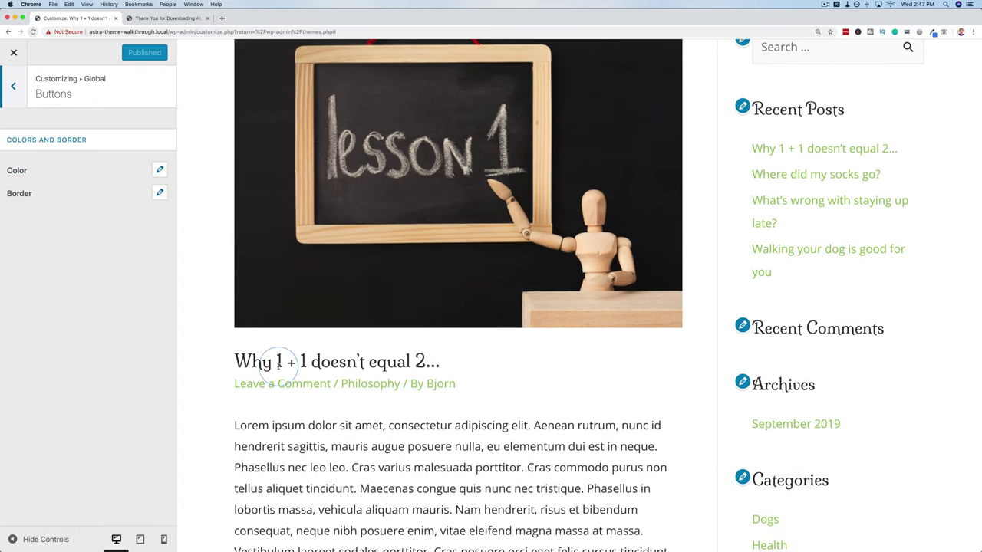
{"action": "scroll", "coordinate": [356, 304], "scroll_direction": "down", "scroll_amount": 20}
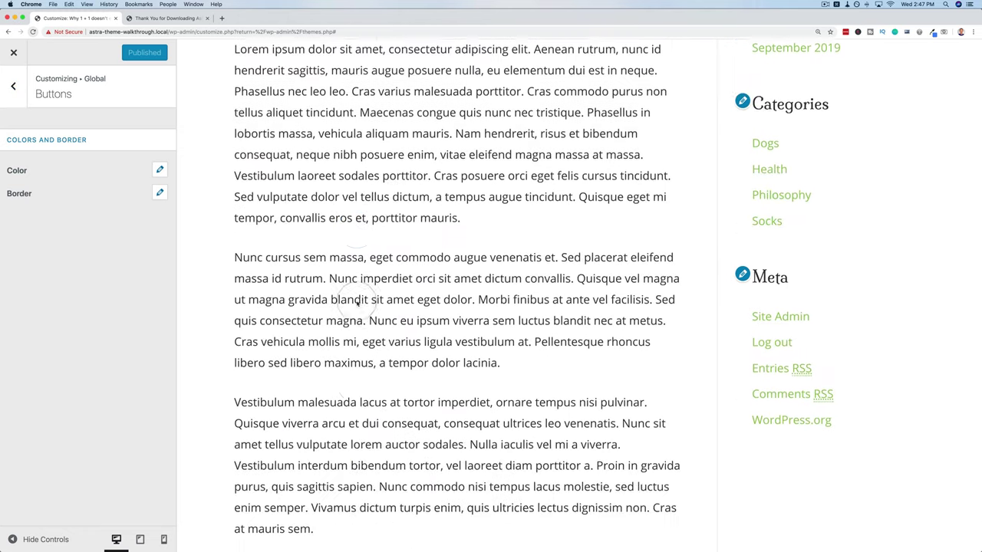
{"action": "scroll", "coordinate": [356, 304], "scroll_direction": "down", "scroll_amount": 5}
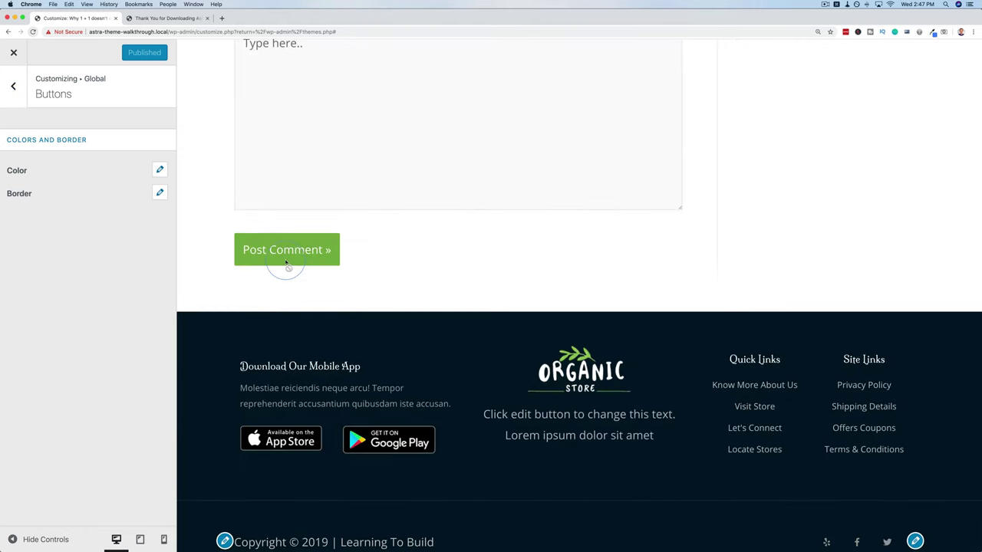
{"action": "left_click", "coordinate": [160, 170]}
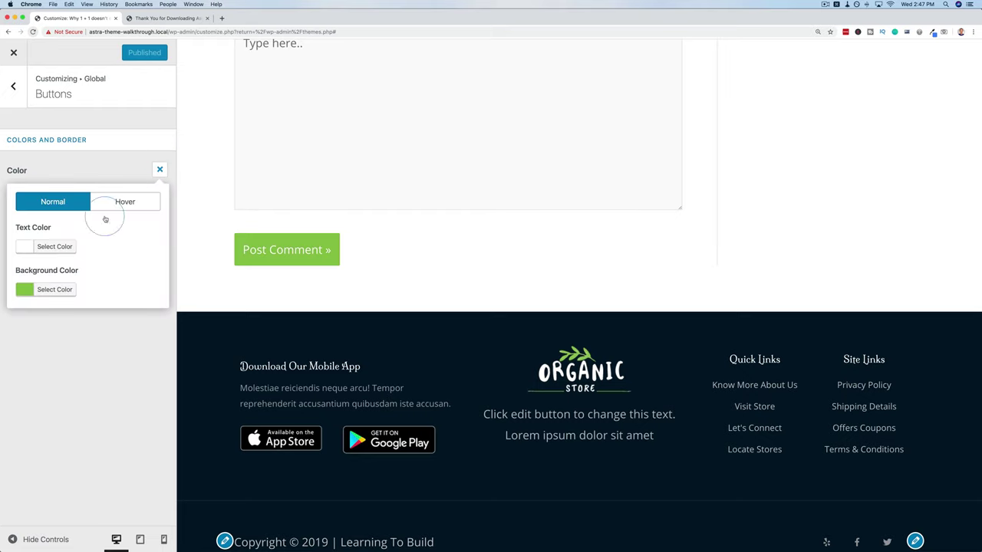
{"action": "left_click", "coordinate": [53, 290]}
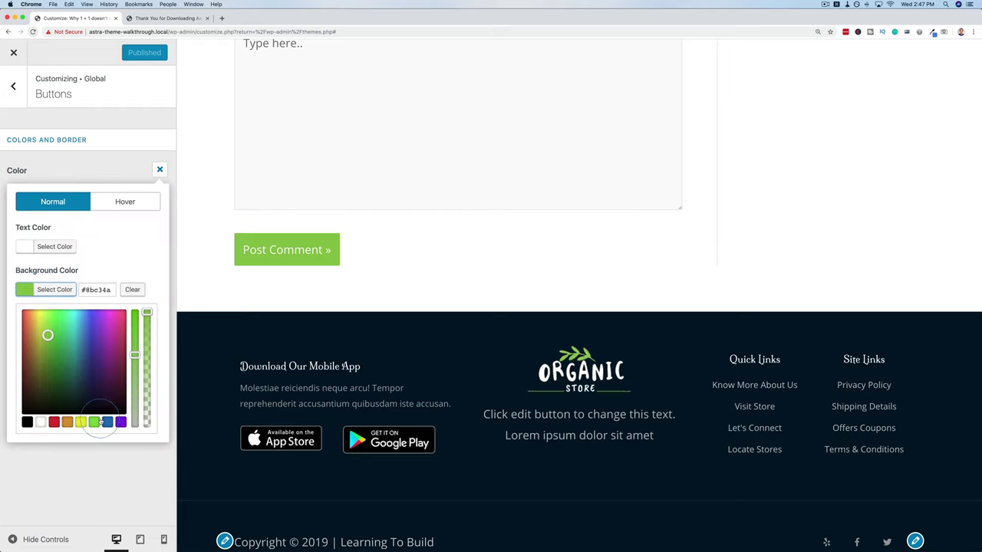
{"action": "left_click", "coordinate": [105, 422]}
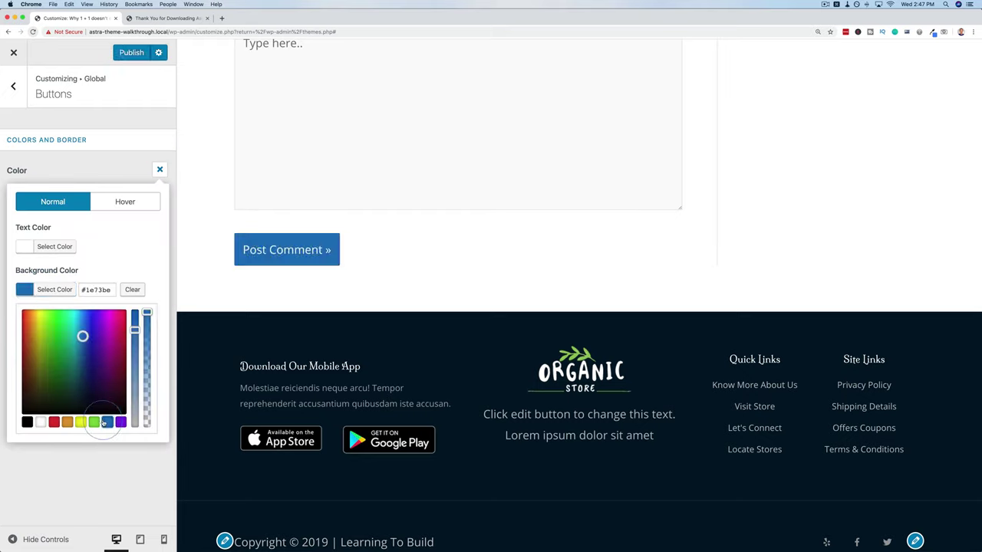
- Examine the buttons' hover colors and the border settings for padding and radius
{"action": "left_click", "coordinate": [137, 209]}
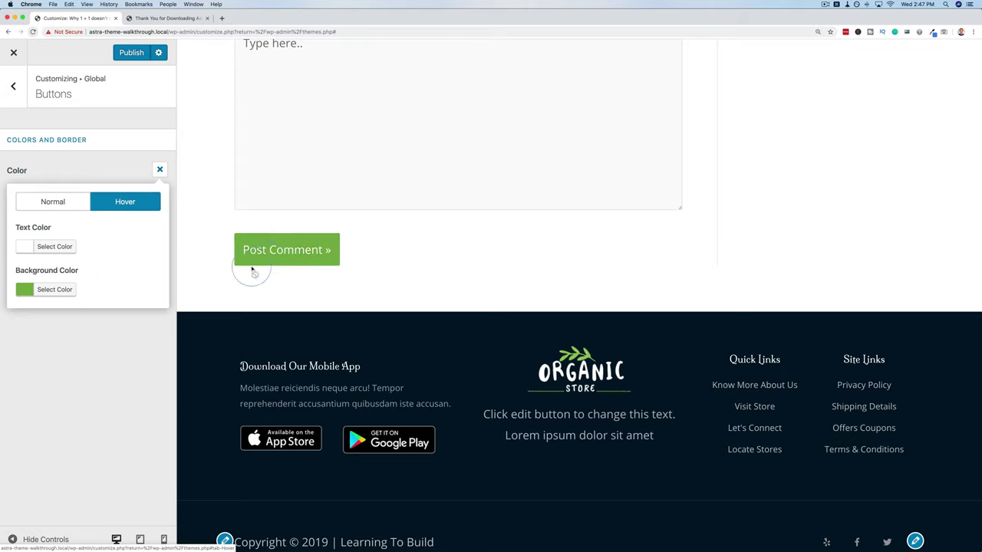
{"action": "left_click", "coordinate": [160, 169]}
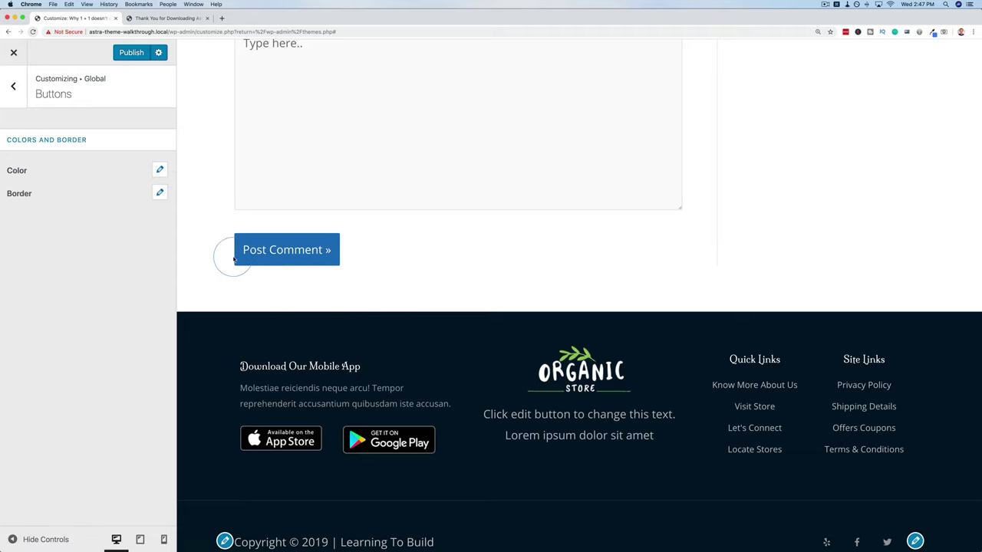
{"action": "left_click", "coordinate": [159, 193]}
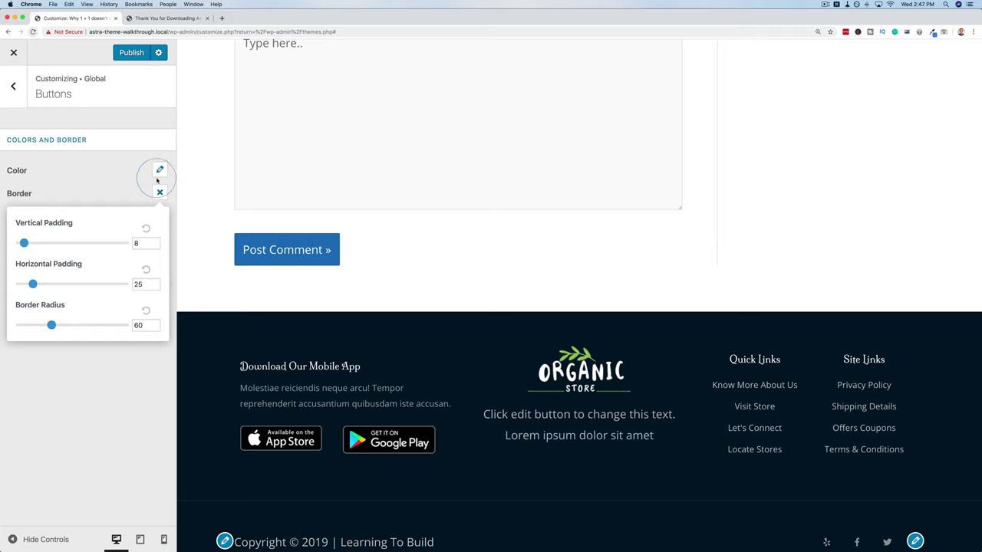
- Restore the normal button background color to #8bc34a
{"action": "left_click", "coordinate": [160, 169]}
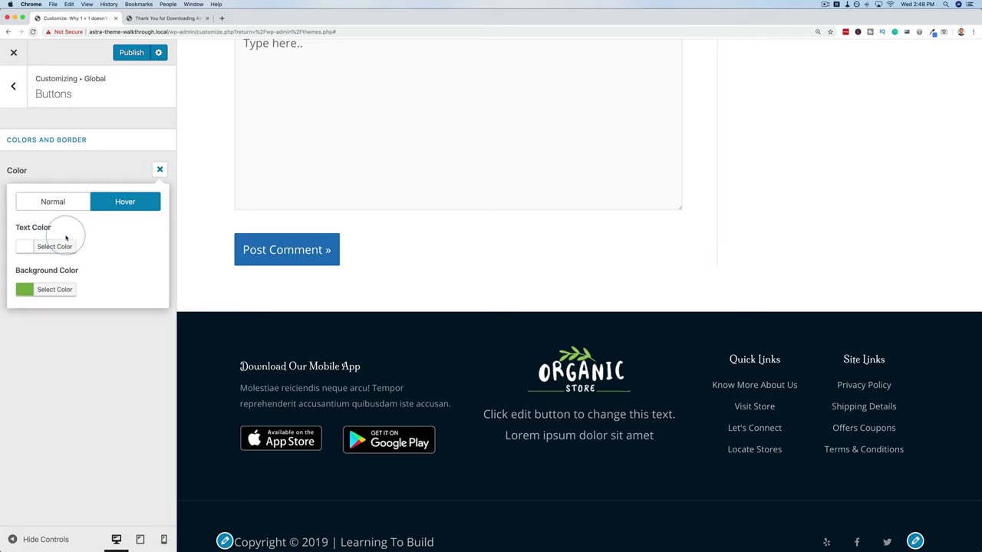
{"action": "left_click", "coordinate": [54, 289]}
{"action": "left_click", "coordinate": [61, 218]}
{"action": "left_click", "coordinate": [67, 206]}
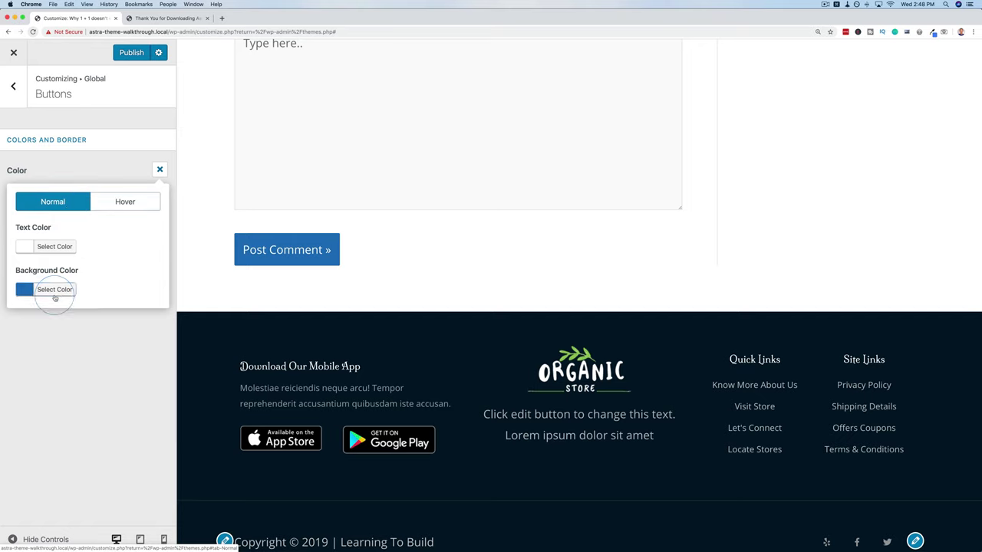
{"action": "left_click", "coordinate": [54, 289]}
{"action": "left_click", "coordinate": [95, 290]}
{"action": "type", "text": "#8bc34a"}
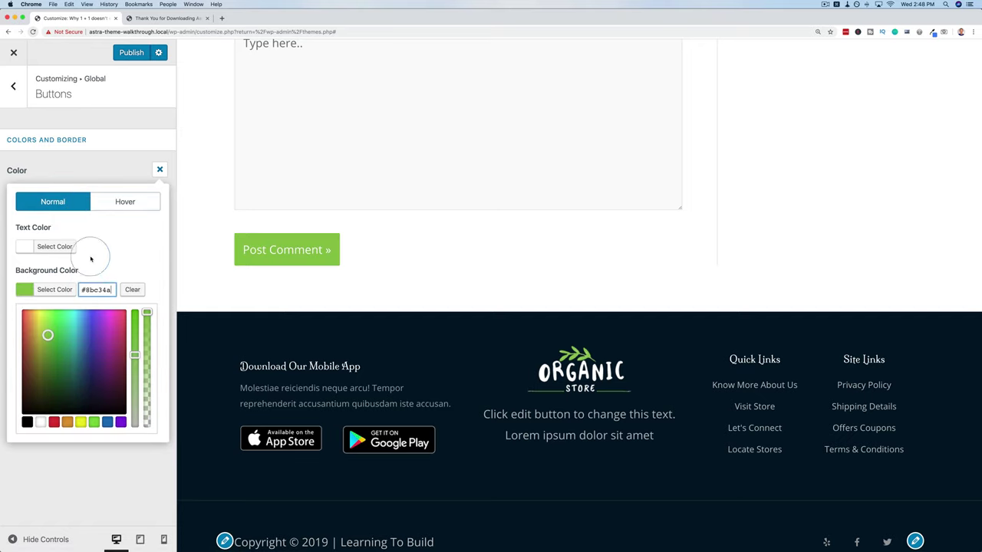
{"action": "left_click", "coordinate": [109, 176]}
- Set the last item in the header's primary menu to Button
{"action": "scroll", "coordinate": [226, 202], "scroll_direction": "up", "scroll_amount": 20}
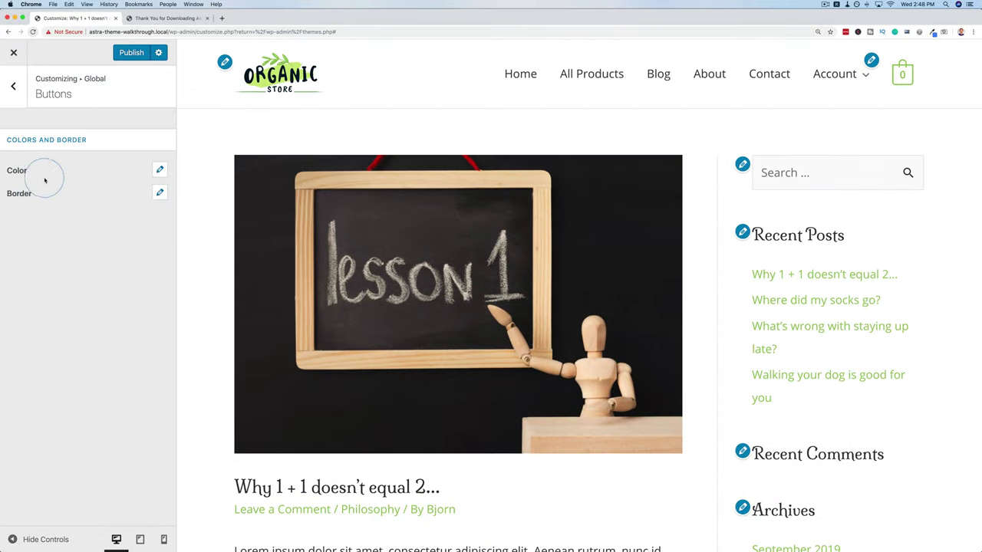
{"action": "left_click", "coordinate": [13, 86]}
{"action": "left_click", "coordinate": [13, 86]}
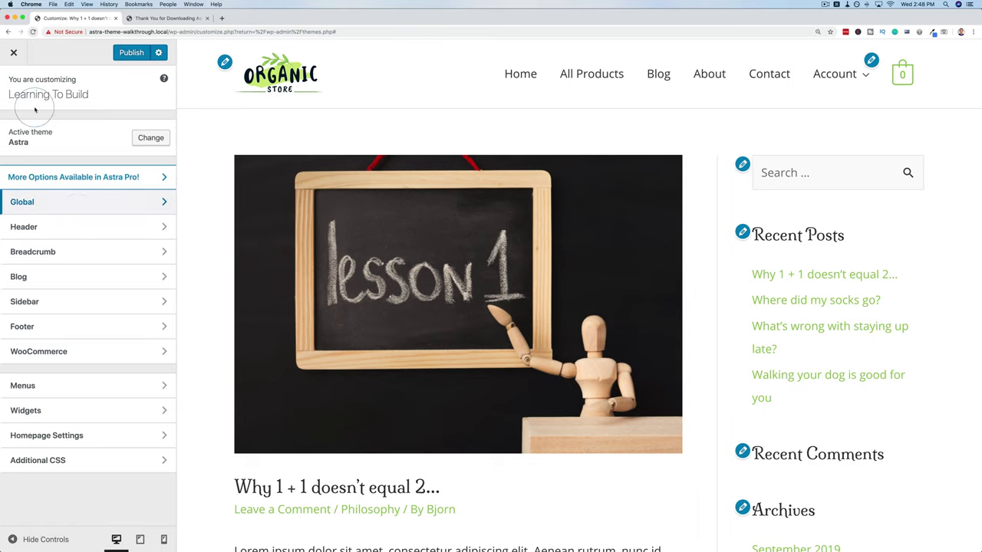
{"action": "left_click", "coordinate": [36, 229]}
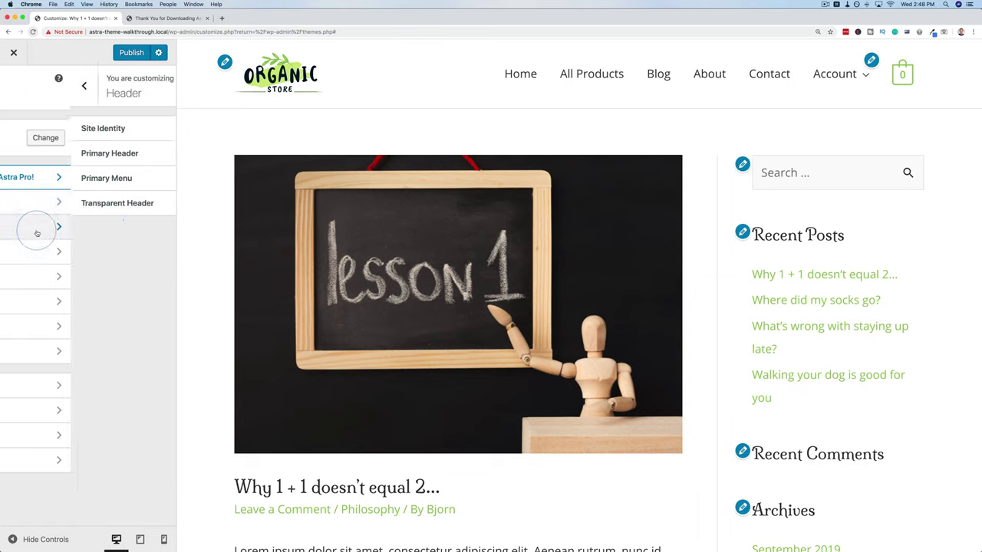
{"action": "left_click", "coordinate": [100, 177]}
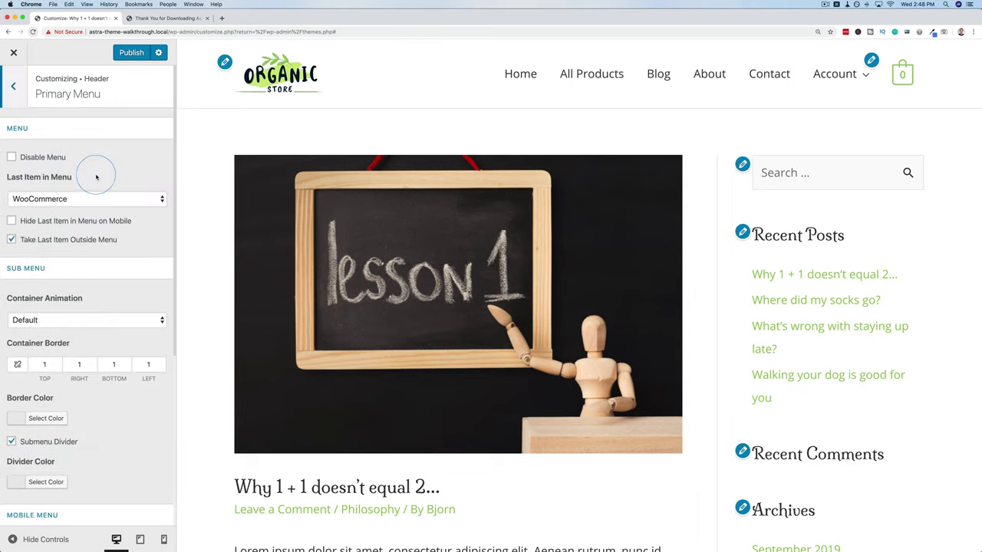
{"action": "left_click", "coordinate": [40, 201]}
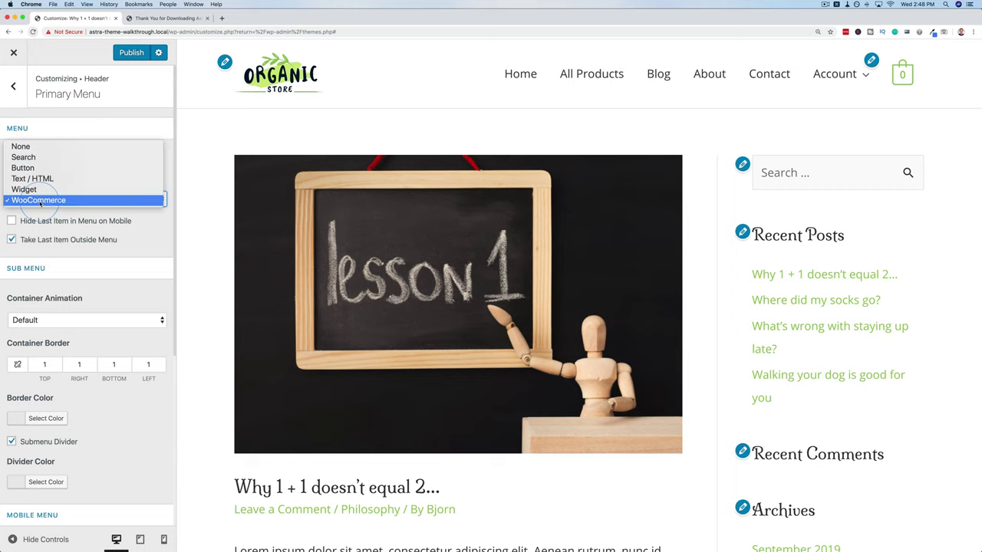
{"action": "left_click", "coordinate": [23, 168]}
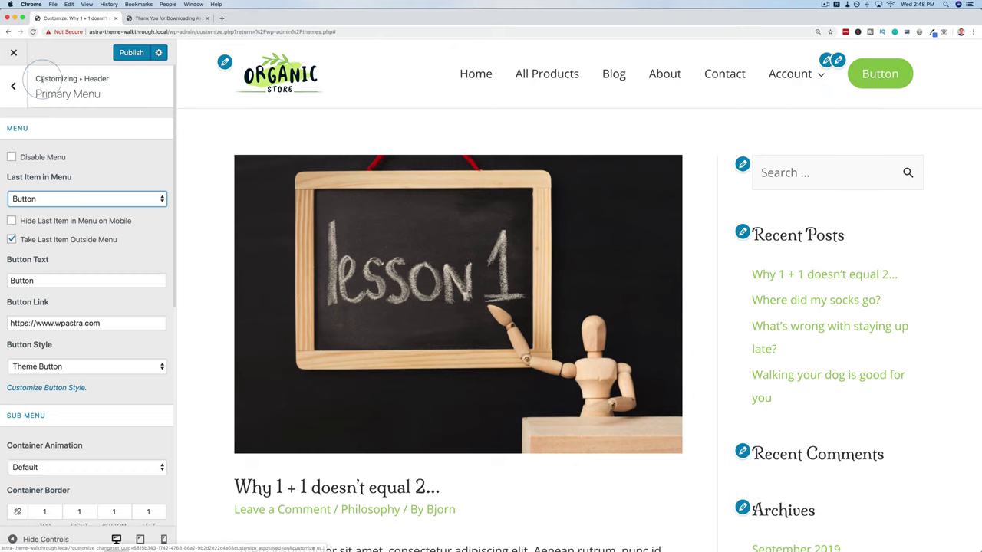
- Set the normal background color of the global buttons to the red preset swatch
{"action": "left_click", "coordinate": [13, 86]}
{"action": "left_click", "coordinate": [17, 89]}
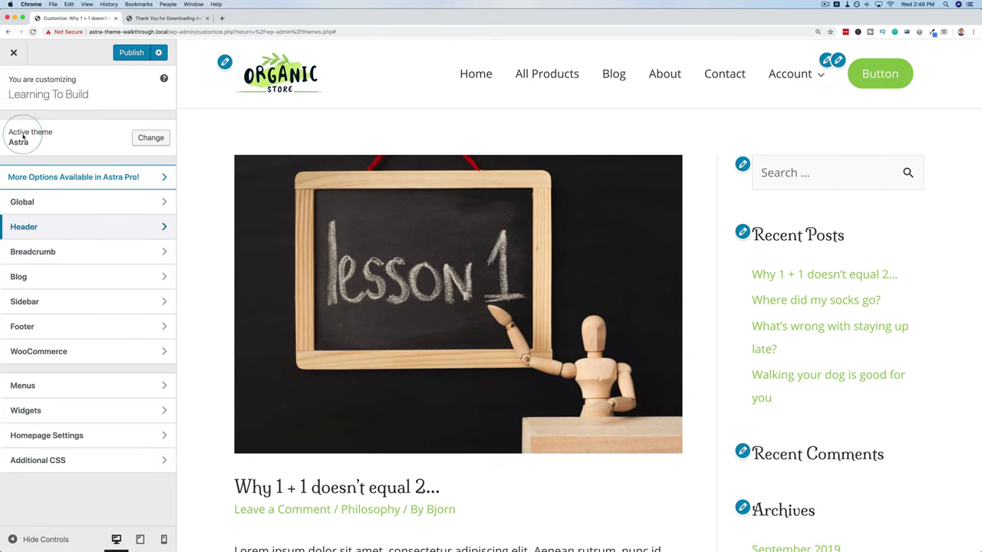
{"action": "left_click", "coordinate": [44, 199]}
{"action": "left_click", "coordinate": [44, 203]}
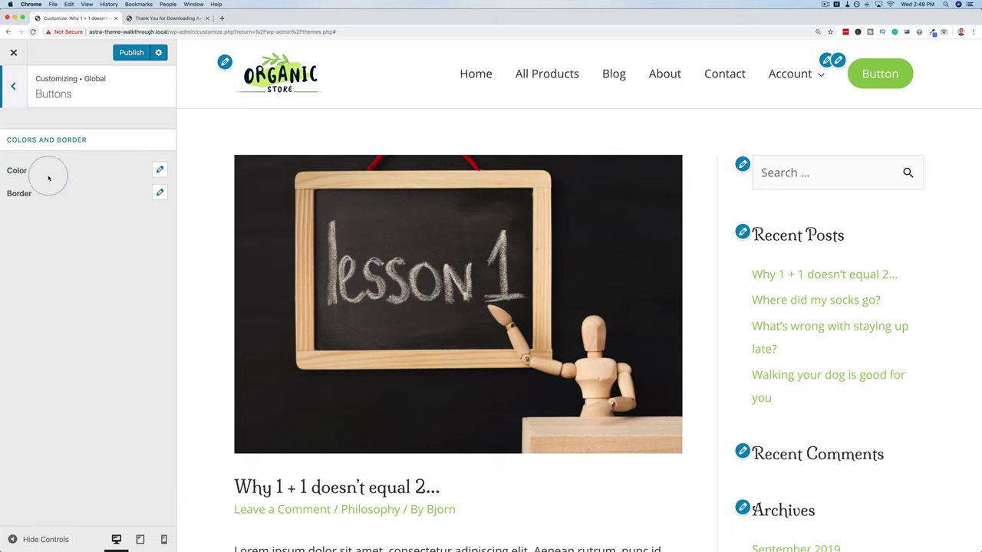
{"action": "left_click", "coordinate": [157, 169]}
{"action": "left_click", "coordinate": [60, 290]}
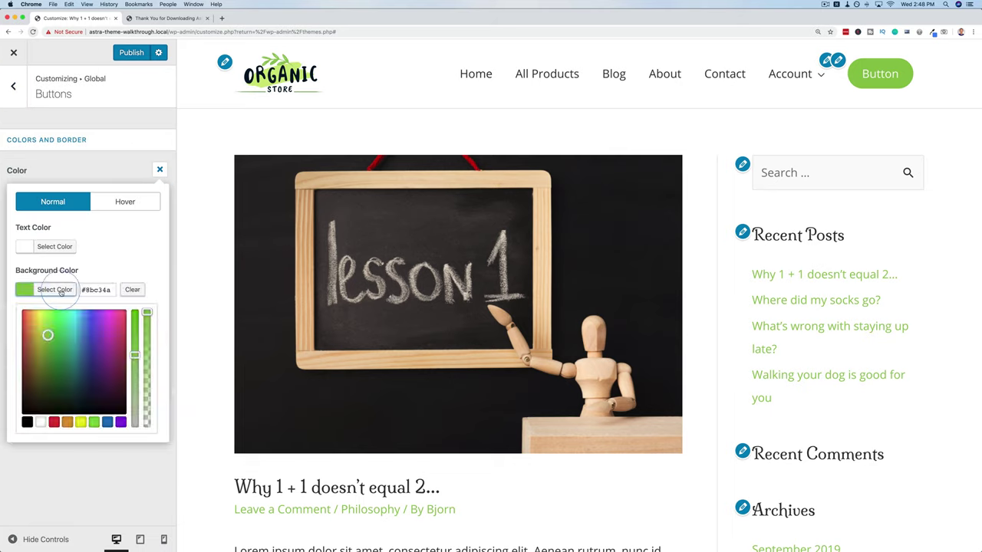
{"action": "left_click", "coordinate": [54, 422]}
{"action": "left_click", "coordinate": [76, 451]}
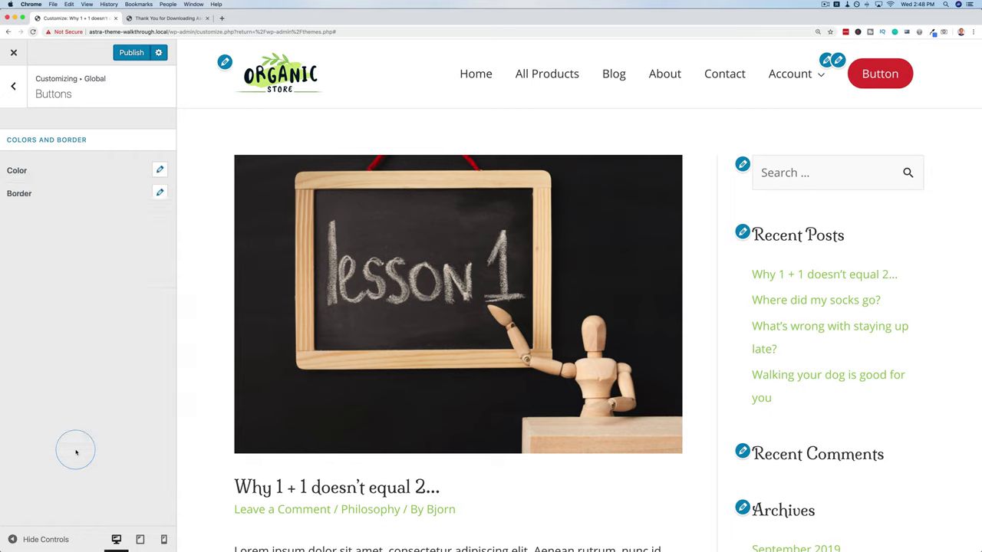
- Try a border radius of 23, horizontal padding of 129 and vertical padding of 134 on the global buttons
{"action": "left_click", "coordinate": [159, 193]}
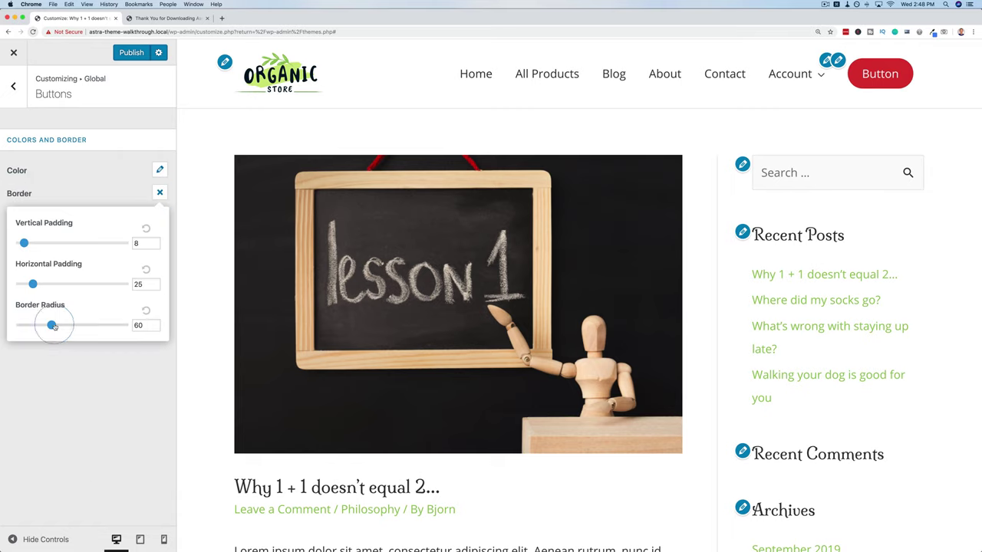
{"action": "left_click_drag", "start_coordinate": [55, 328], "coordinate": [32, 326]}
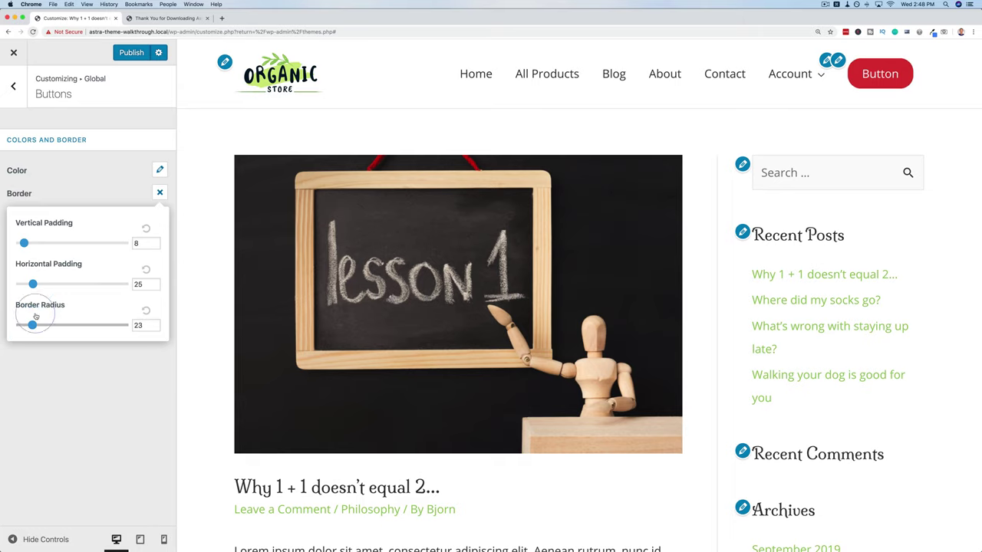
{"action": "left_click_drag", "start_coordinate": [32, 284], "coordinate": [87, 284]}
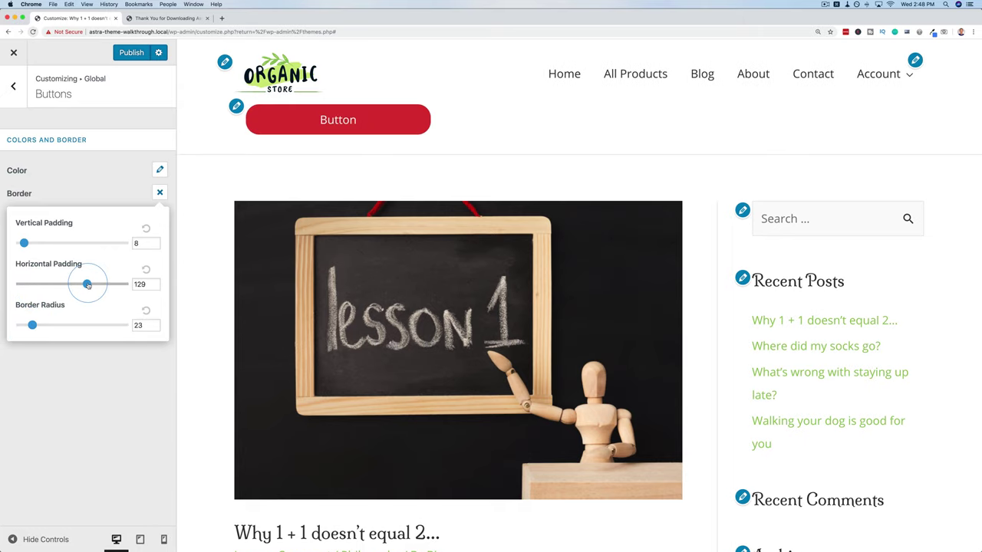
{"action": "left_click_drag", "start_coordinate": [24, 242], "coordinate": [89, 242]}
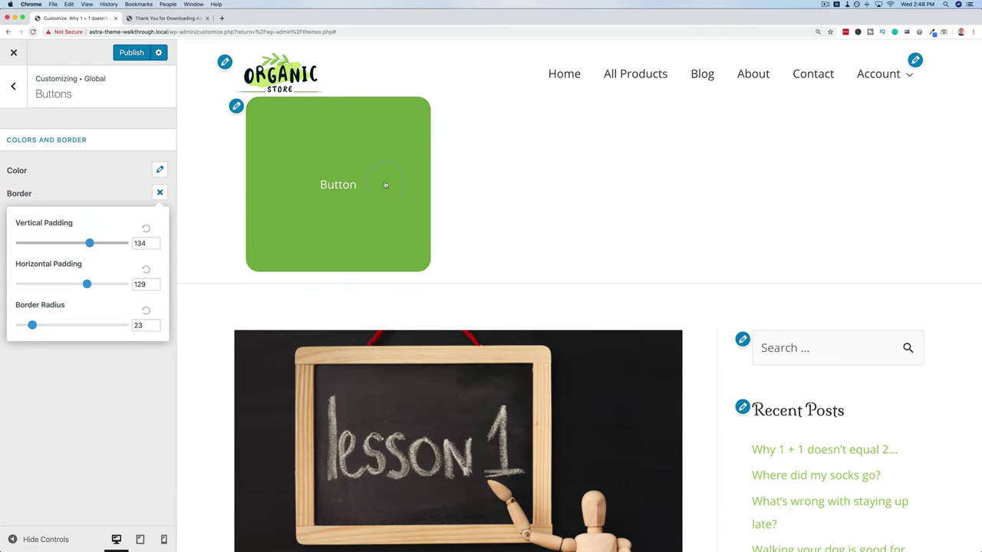
- Reset the buttons' vertical padding, horizontal padding and border radius to their defaults
{"action": "left_click", "coordinate": [146, 228]}
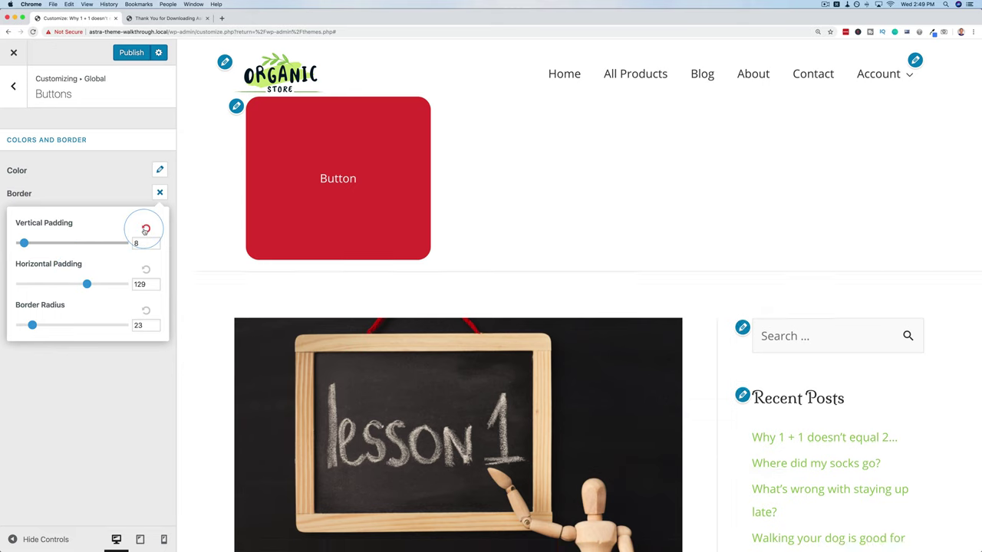
{"action": "left_click", "coordinate": [145, 268]}
{"action": "left_click", "coordinate": [146, 310]}
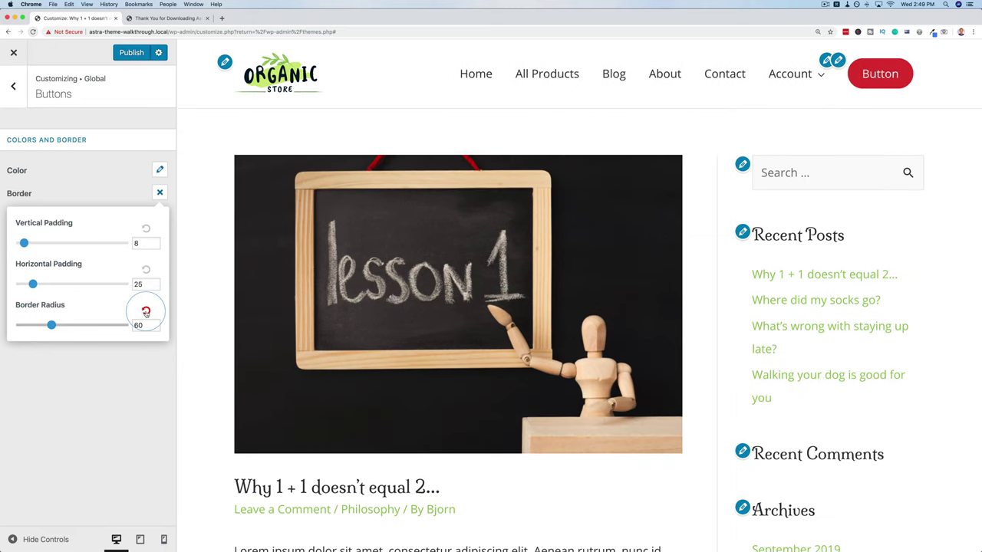
{"action": "left_click", "coordinate": [136, 164]}
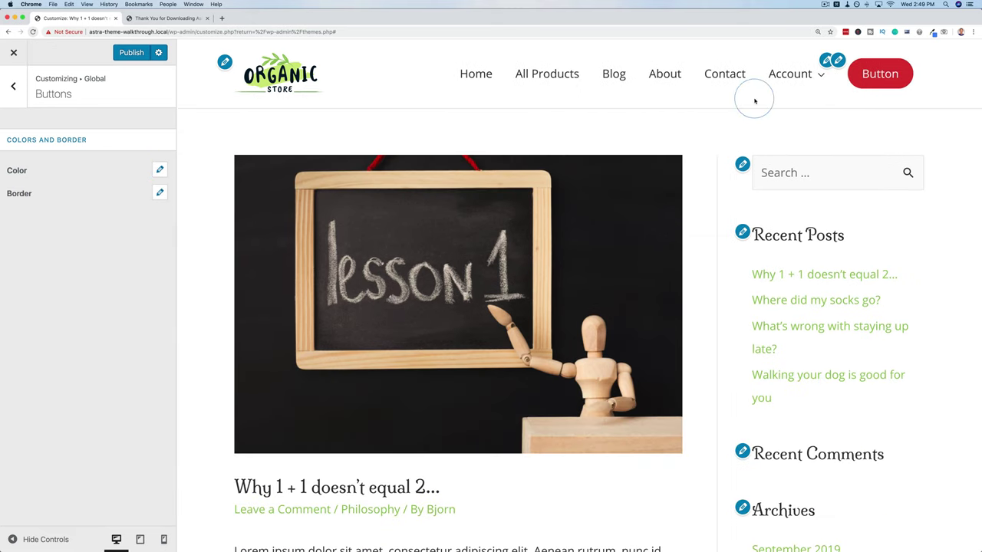
- Set the last item in the header's primary menu to WooCommerce and check the cart dropdown in the preview
{"action": "left_click", "coordinate": [15, 87]}
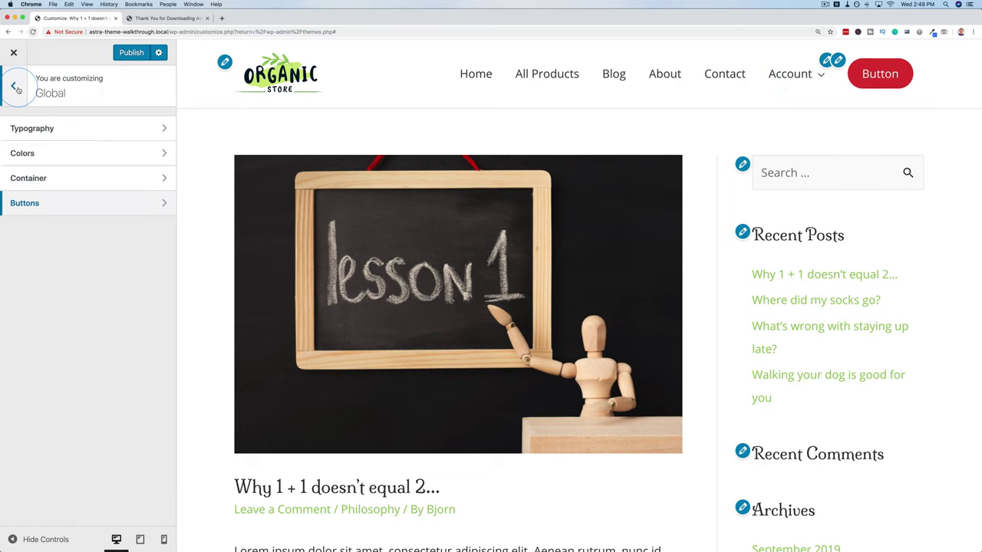
{"action": "left_click", "coordinate": [16, 87]}
{"action": "left_click", "coordinate": [30, 227]}
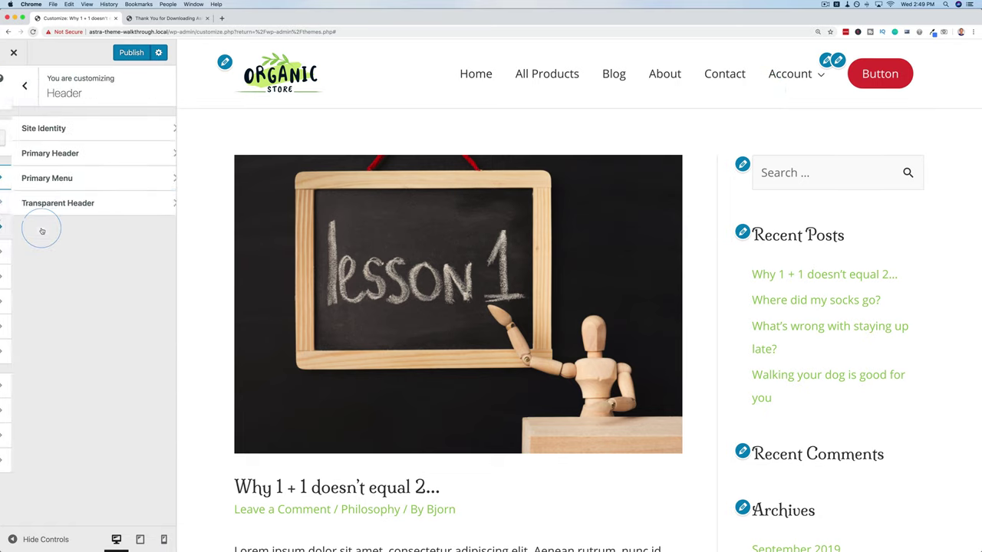
{"action": "left_click", "coordinate": [62, 185]}
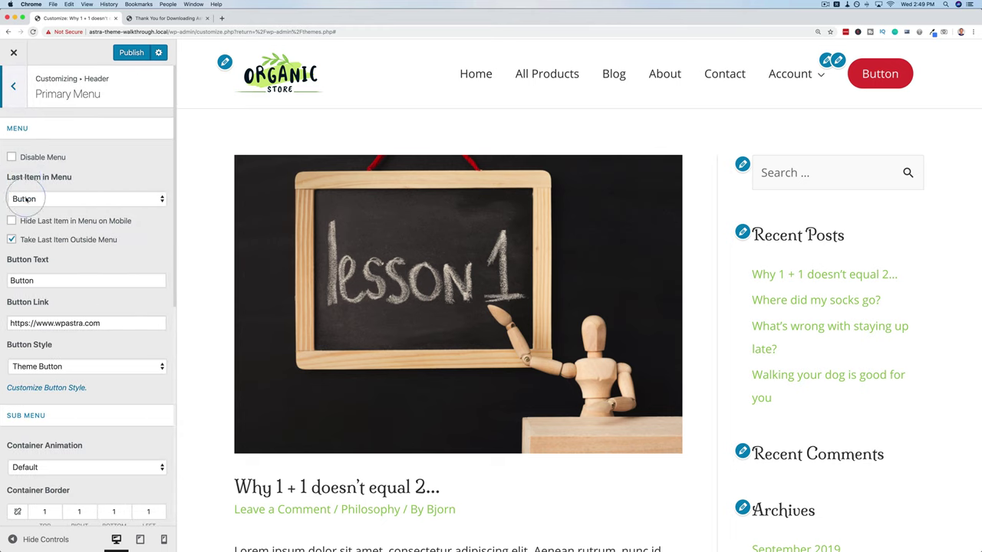
{"action": "left_click", "coordinate": [25, 199]}
{"action": "left_click", "coordinate": [25, 234]}
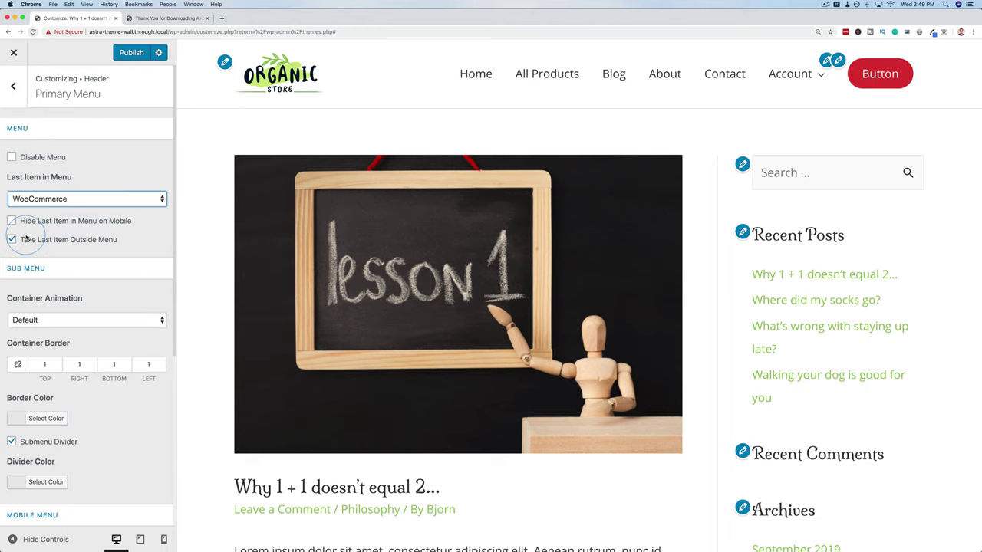
{"action": "left_click", "coordinate": [908, 75]}
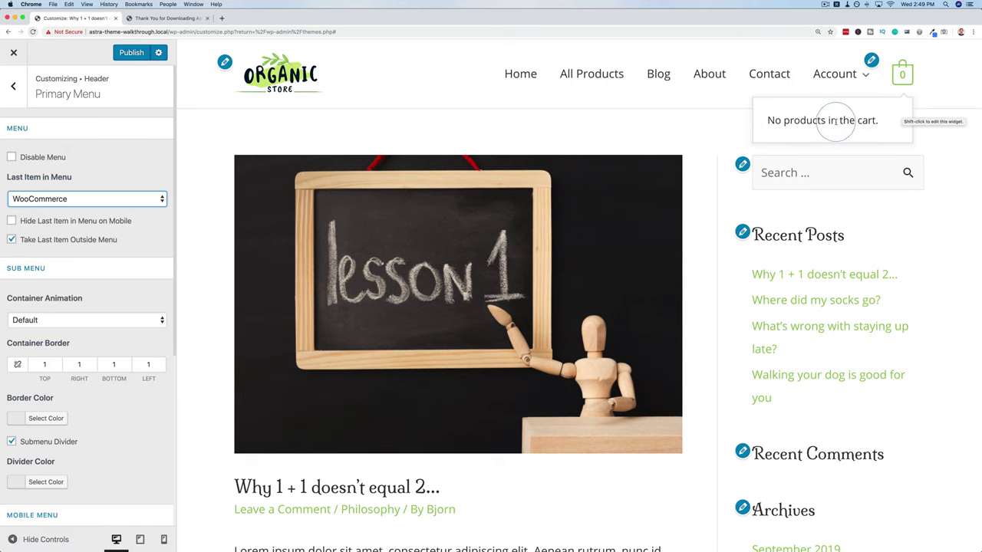
{"action": "left_click_drag", "start_coordinate": [769, 120], "coordinate": [879, 121]}
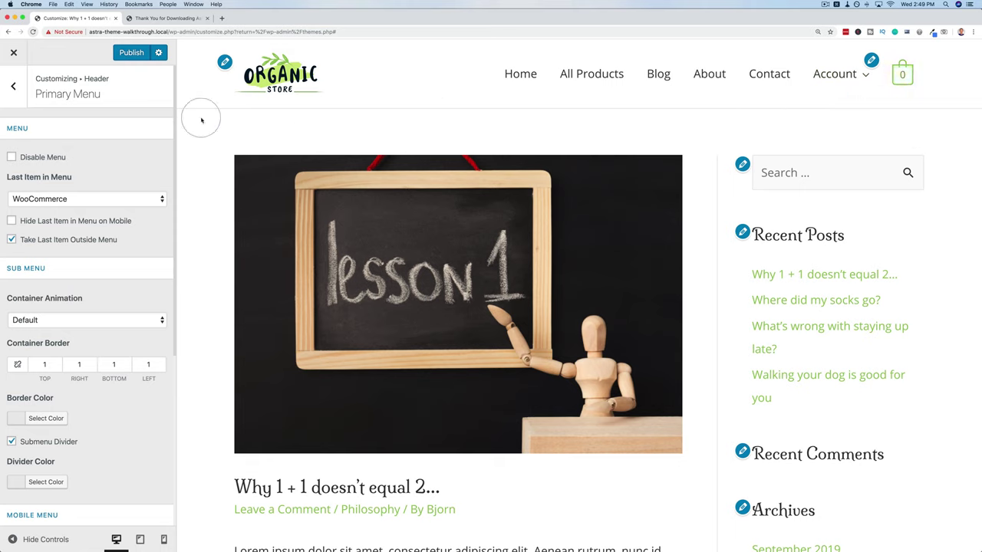
- Start changing the site logo in the header's Site Identity and upload all seven PNG files from the wpll folder
{"action": "left_click", "coordinate": [13, 87]}
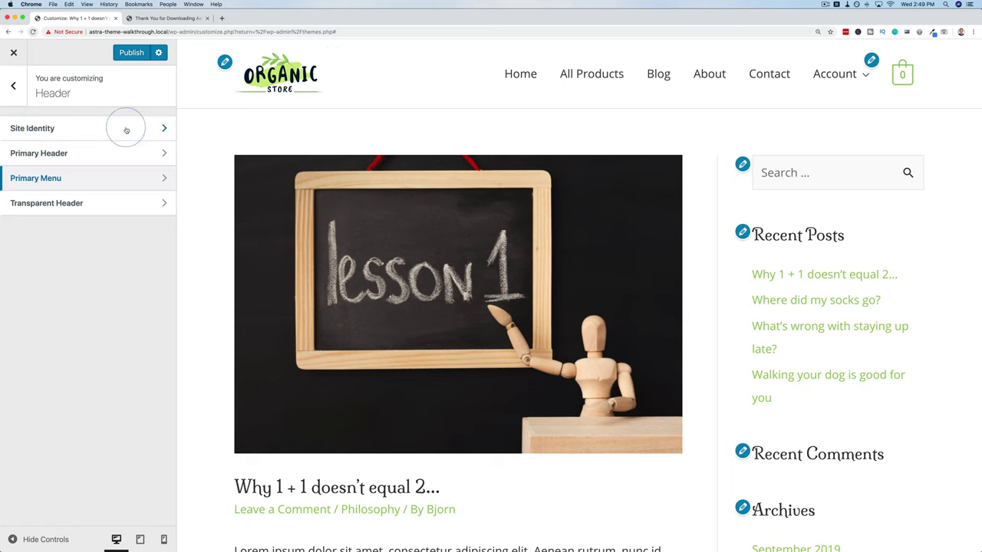
{"action": "left_click", "coordinate": [66, 129]}
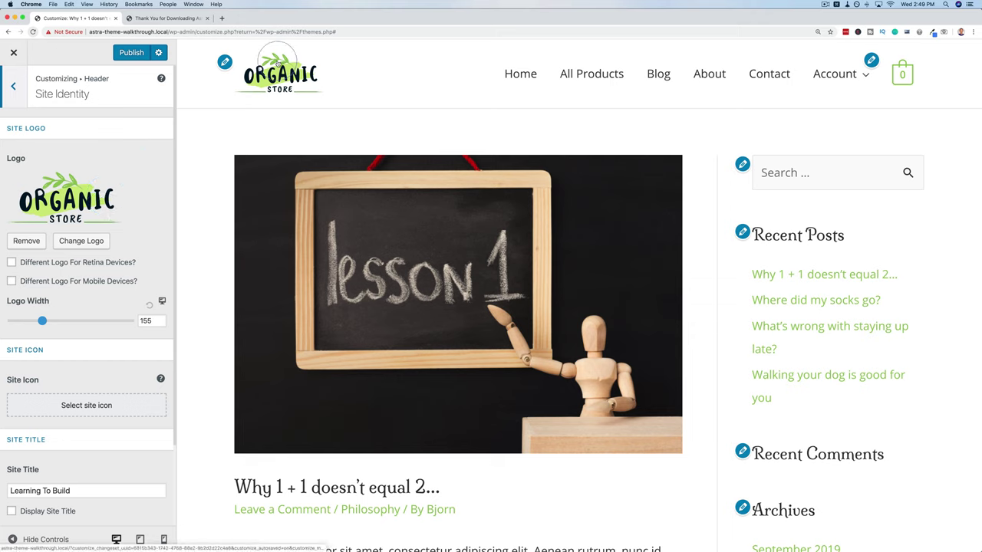
{"action": "scroll", "coordinate": [12, 237], "scroll_direction": "down", "scroll_amount": 2}
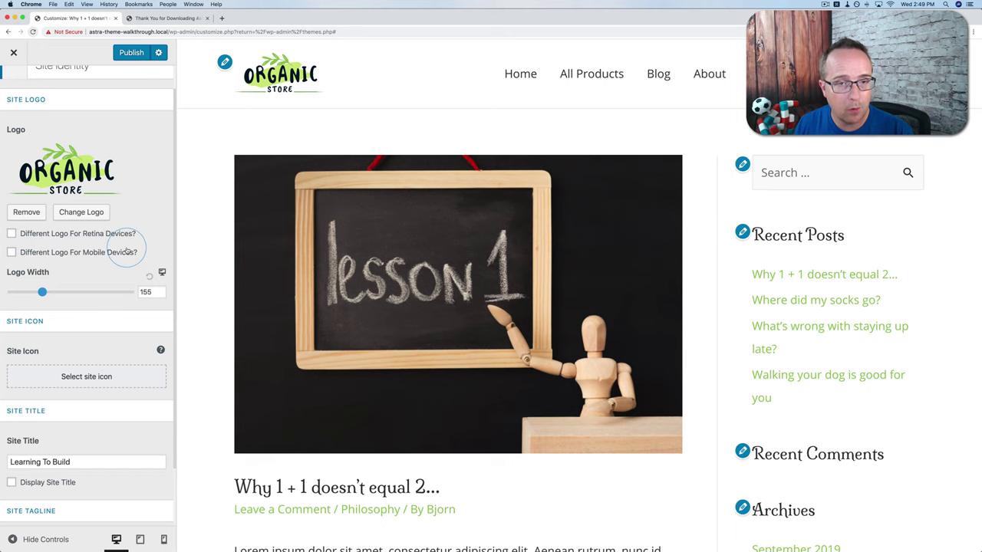
{"action": "left_click", "coordinate": [75, 214]}
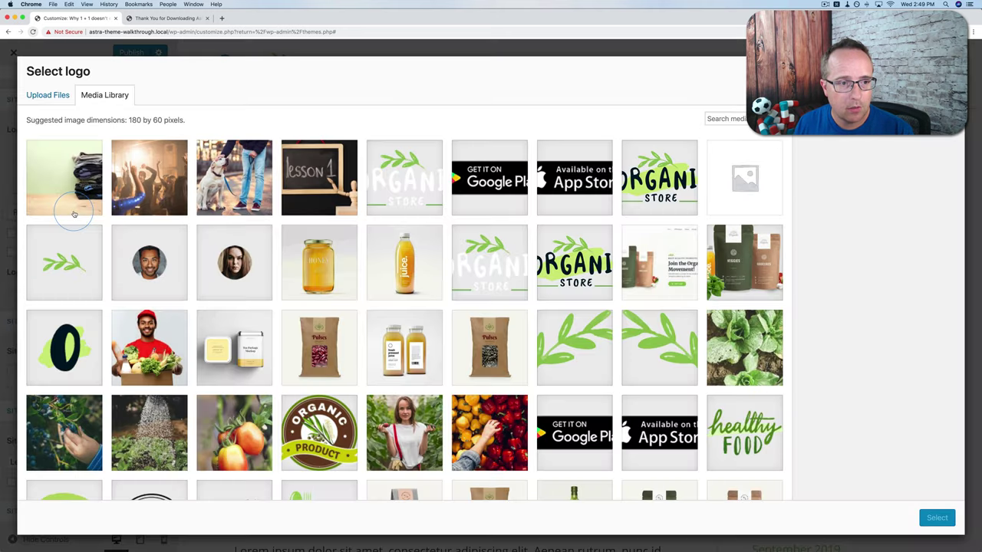
{"action": "left_click", "coordinate": [48, 95]}
{"action": "left_click", "coordinate": [13, 62]}
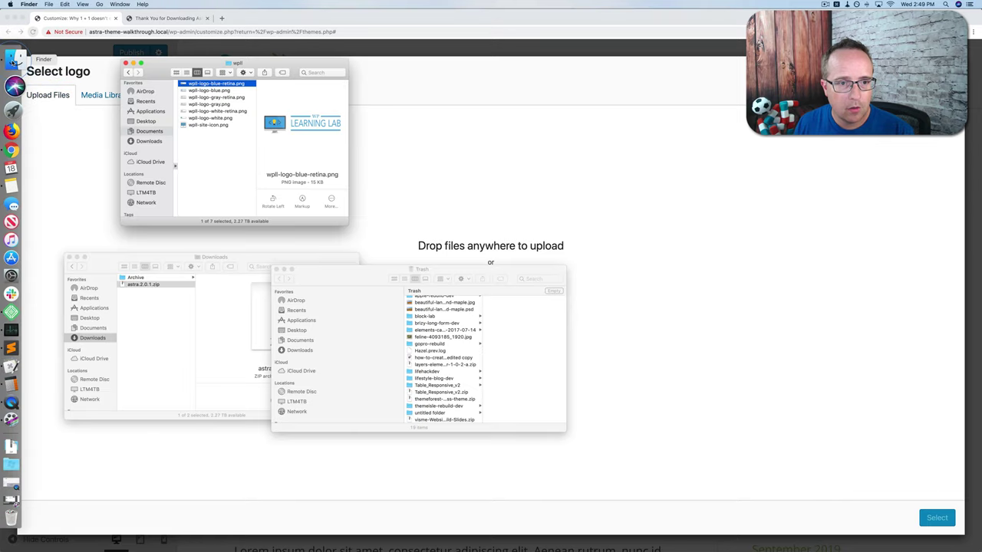
{"action": "left_click", "coordinate": [206, 125], "text": "shift"}
{"action": "left_click_drag", "start_coordinate": [219, 95], "coordinate": [394, 175]}
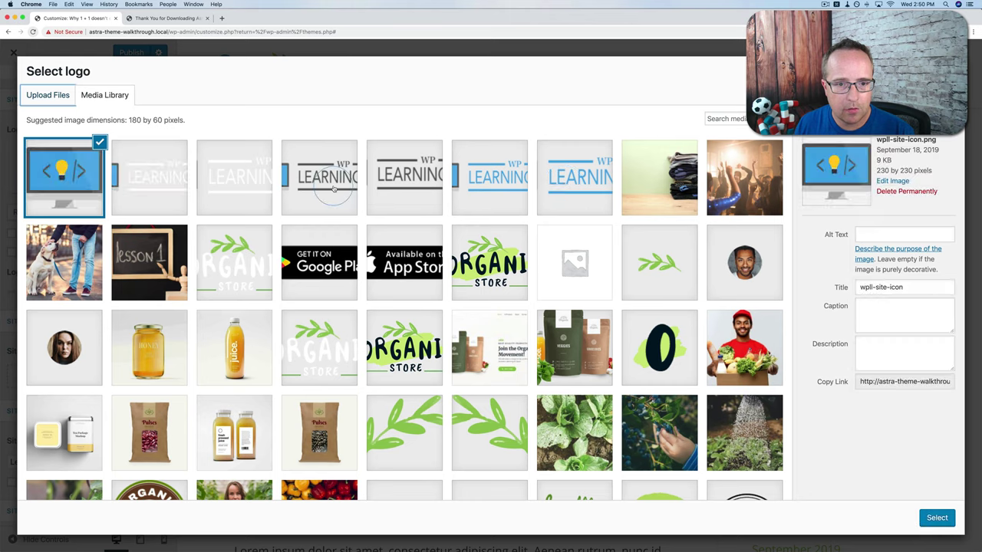
- Use wpll-logo-gray.png as the site logo without cropping it
{"action": "left_click", "coordinate": [334, 189]}
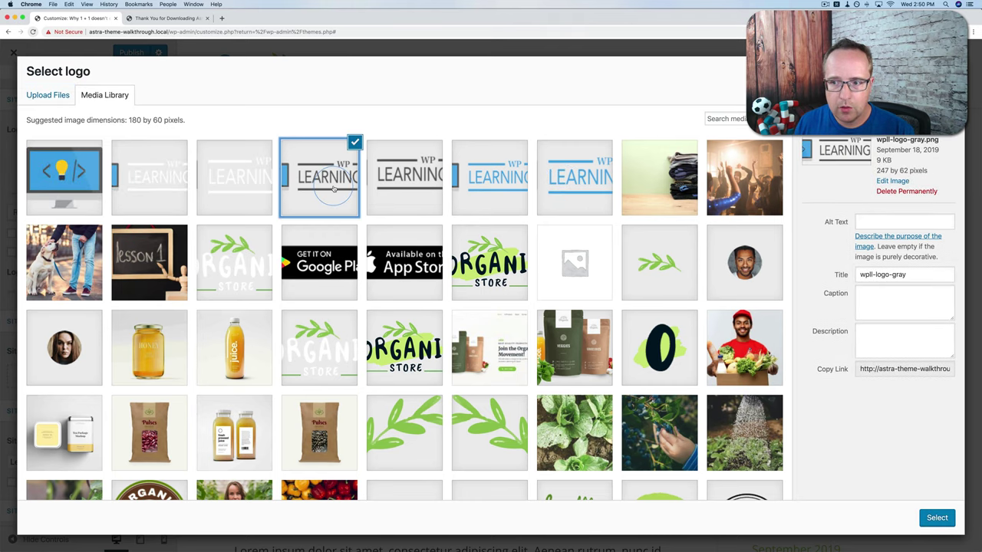
{"action": "left_click", "coordinate": [937, 518]}
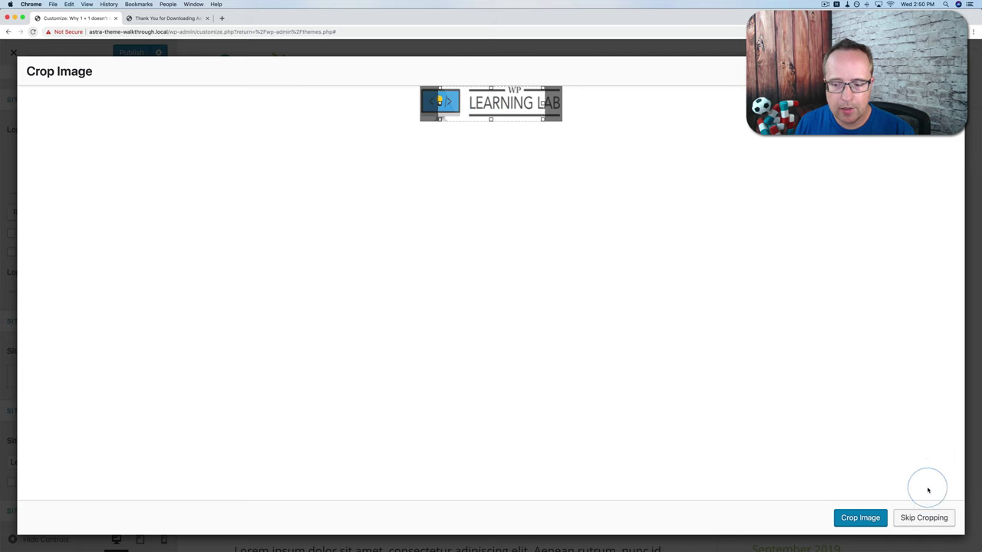
{"action": "left_click", "coordinate": [921, 518]}
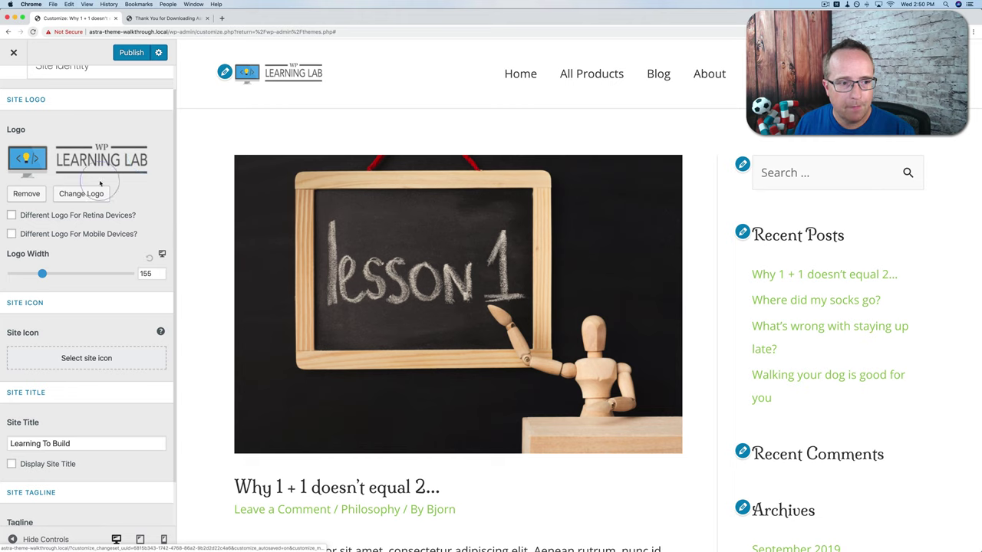
- Enable a different logo for retina devices and choose wpll-logo-gray-retina.png for it
{"action": "left_click", "coordinate": [12, 217]}
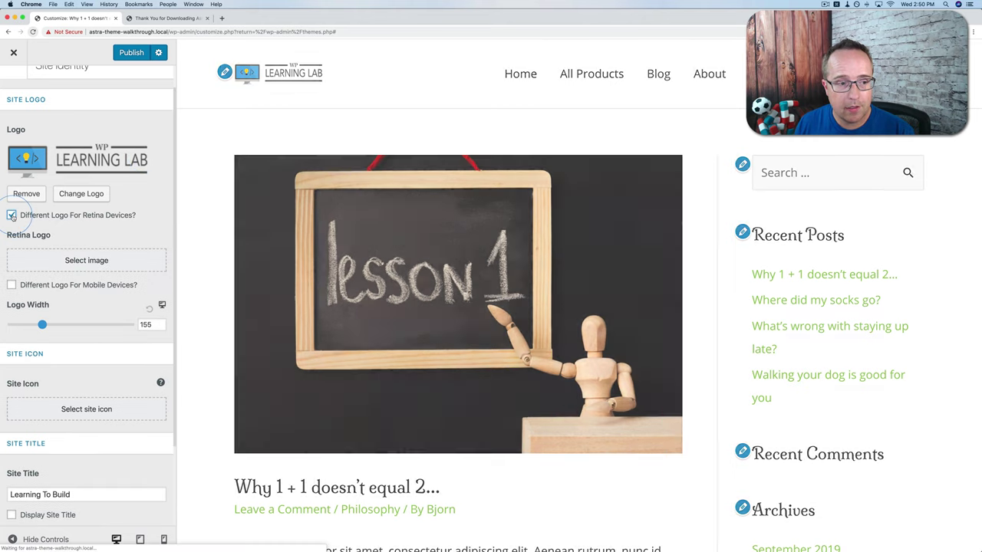
{"action": "left_click", "coordinate": [80, 262]}
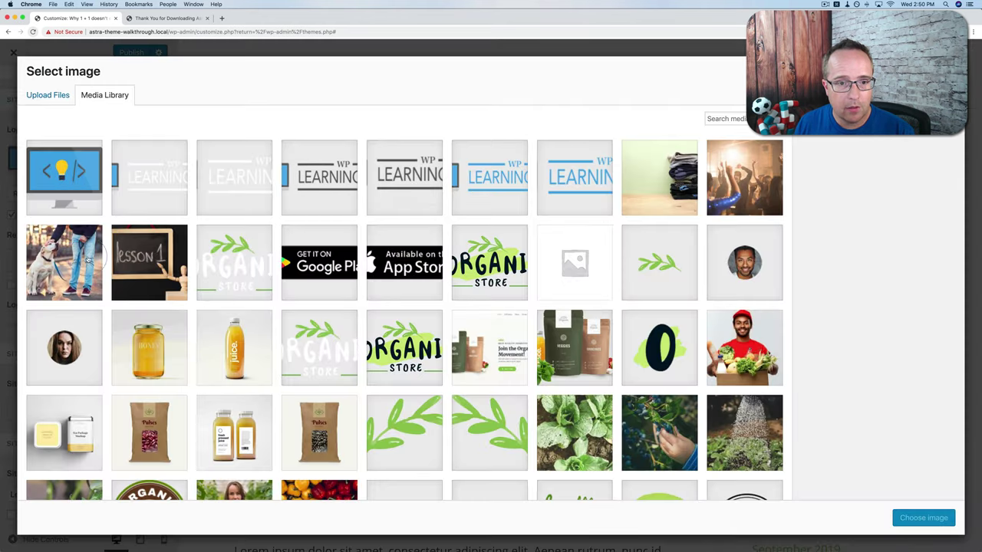
{"action": "left_click", "coordinate": [383, 177]}
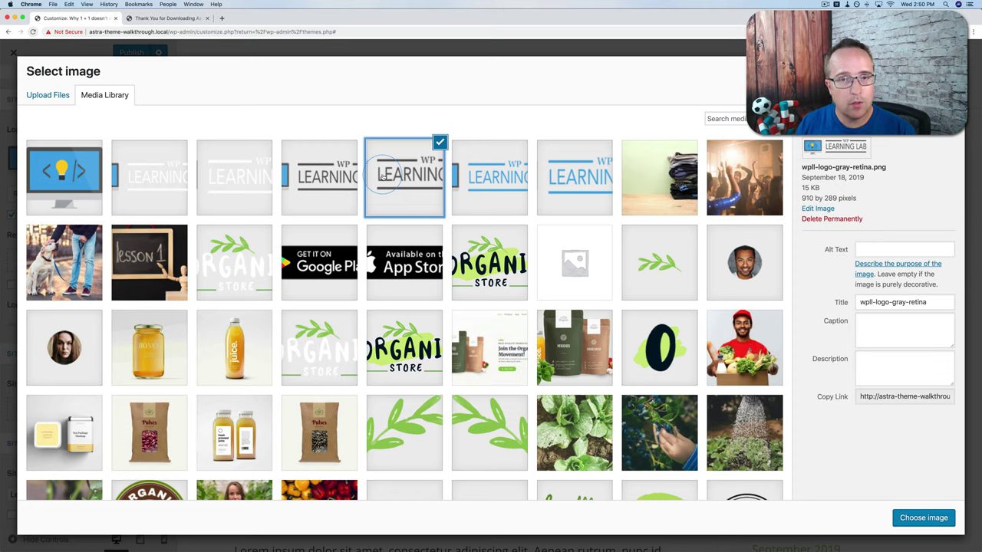
{"action": "left_click", "coordinate": [923, 517]}
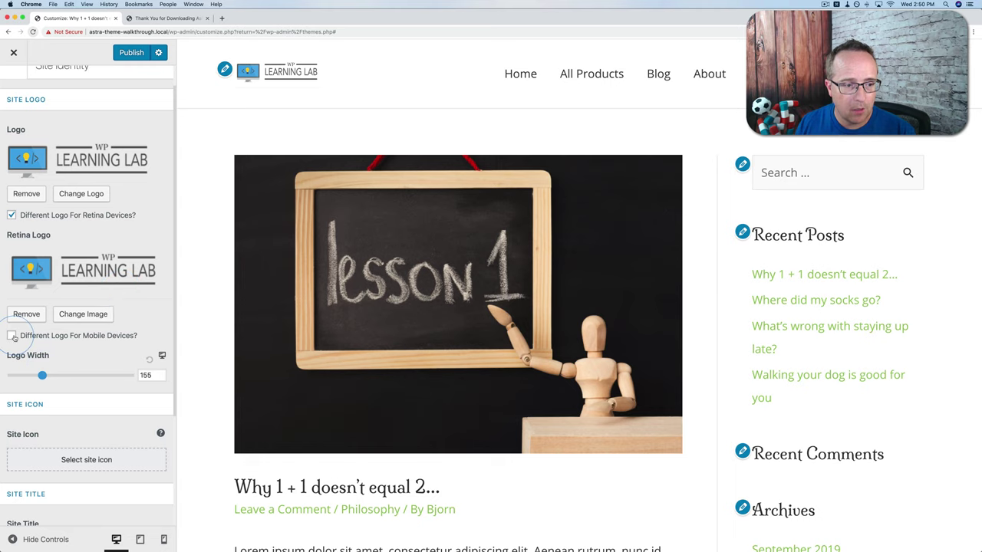
- Enable a different logo for mobile devices and choose wpll-logo-blue.png for it
{"action": "left_click", "coordinate": [12, 335]}
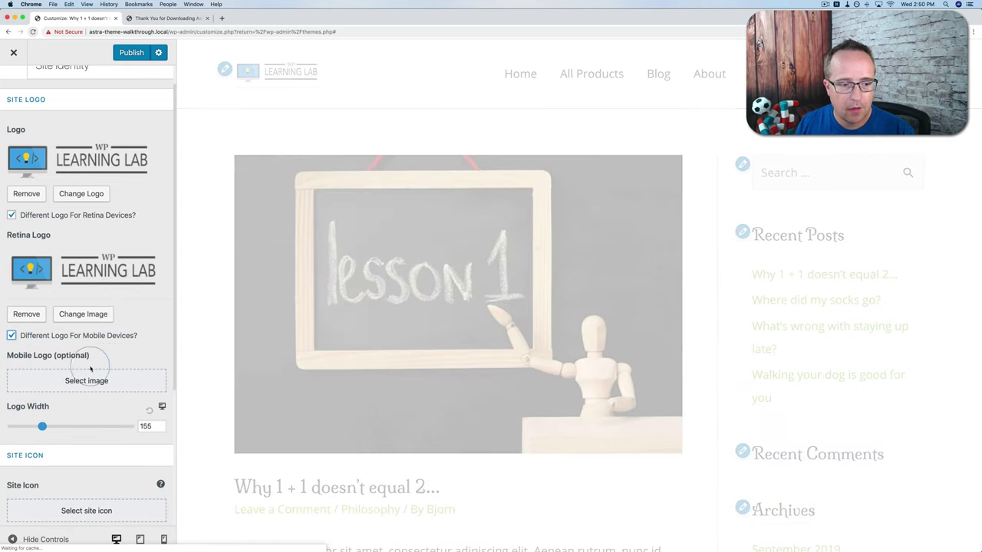
{"action": "left_click", "coordinate": [89, 387]}
{"action": "left_click", "coordinate": [201, 86]}
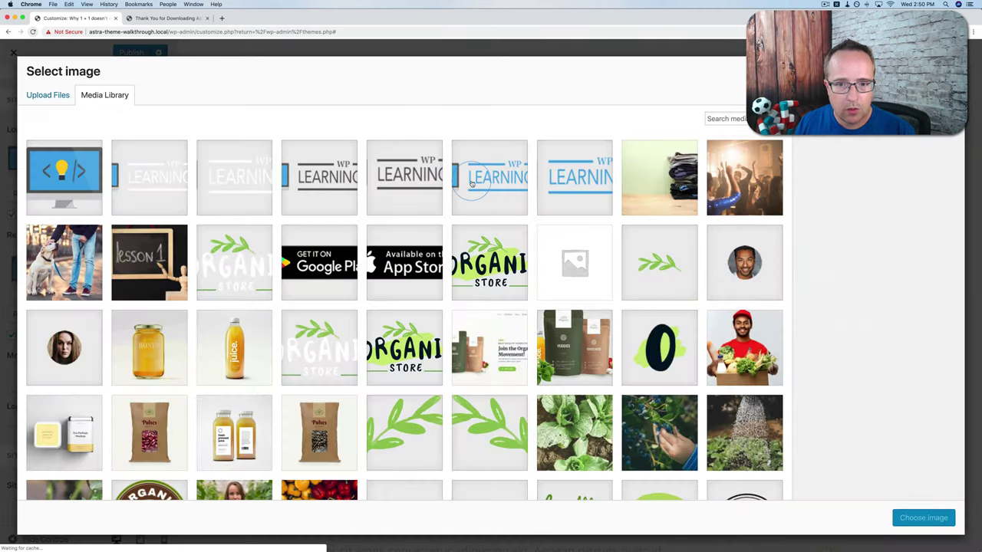
{"action": "left_click", "coordinate": [504, 187]}
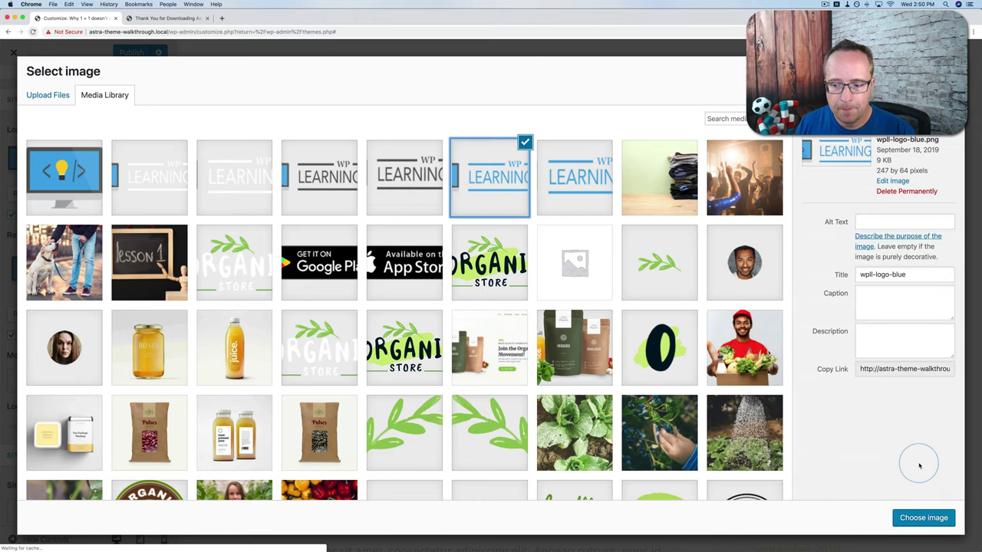
{"action": "left_click", "coordinate": [919, 520]}
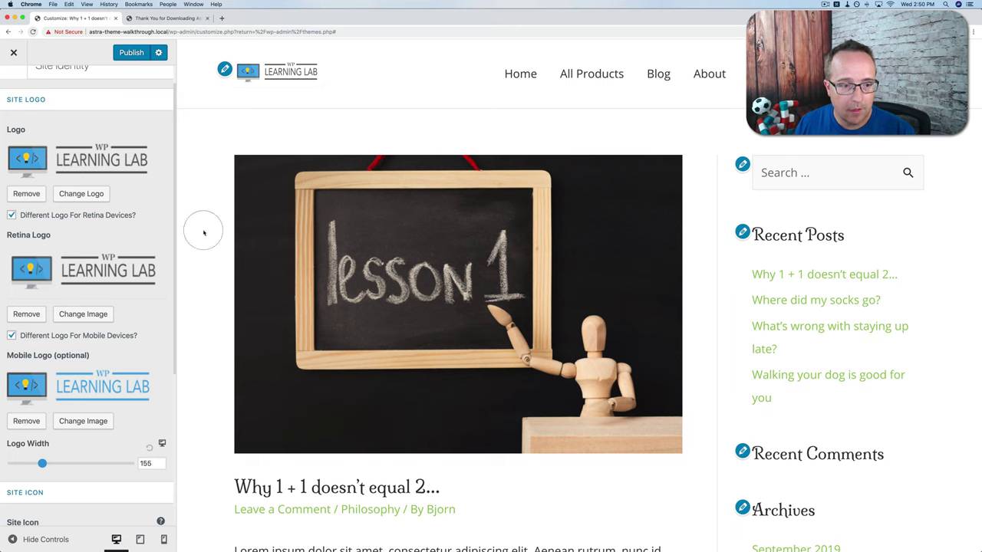
{"action": "scroll", "coordinate": [191, 245], "scroll_direction": "down", "scroll_amount": 2}
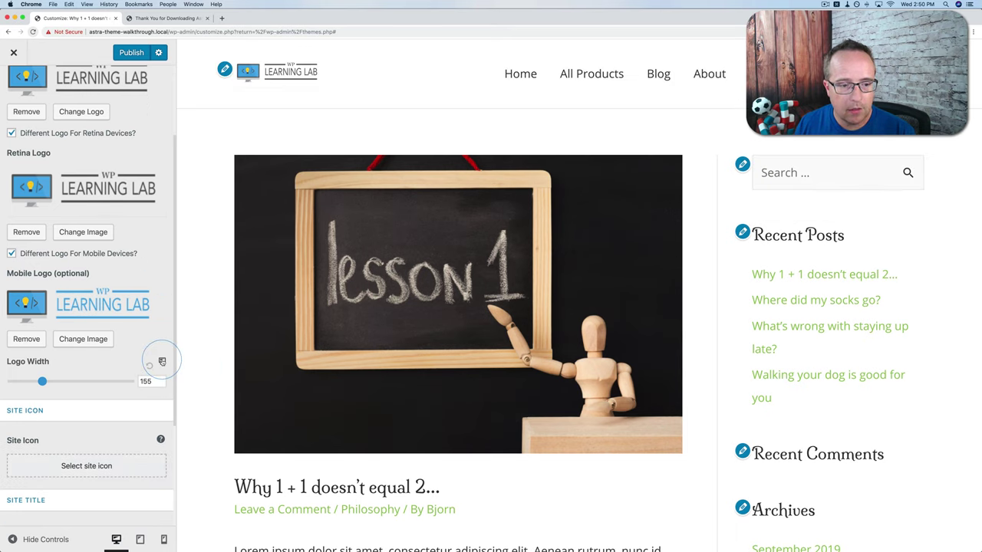
- Preview the header logo at tablet and mobile sizes, and return to the desktop preview
{"action": "left_click", "coordinate": [162, 361]}
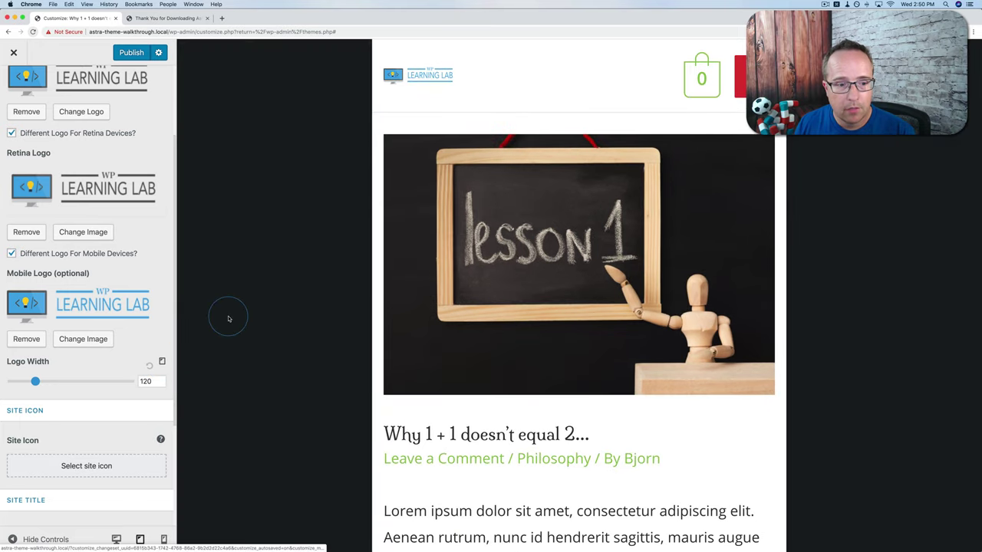
{"action": "left_click", "coordinate": [162, 361]}
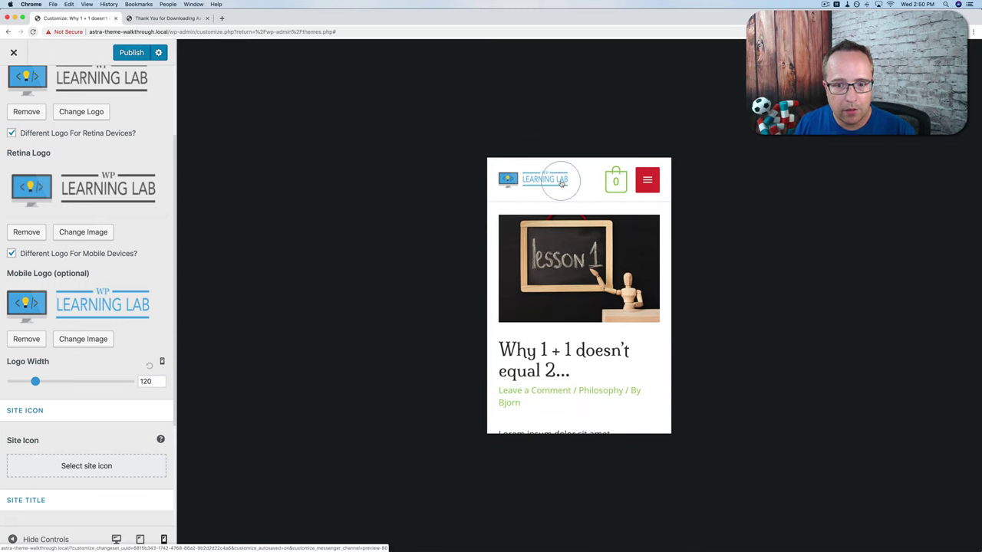
{"action": "left_click", "coordinate": [162, 363]}
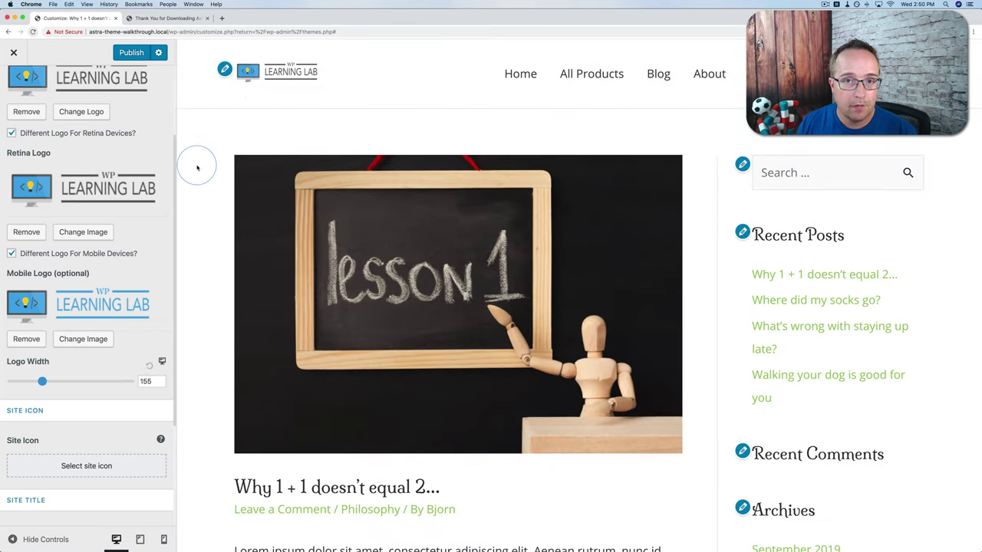
- Set the logo width to 324 for desktop, enlarge it for tablet and set it to 115 for mobile
{"action": "scroll", "coordinate": [131, 309], "scroll_direction": "down", "scroll_amount": 3}
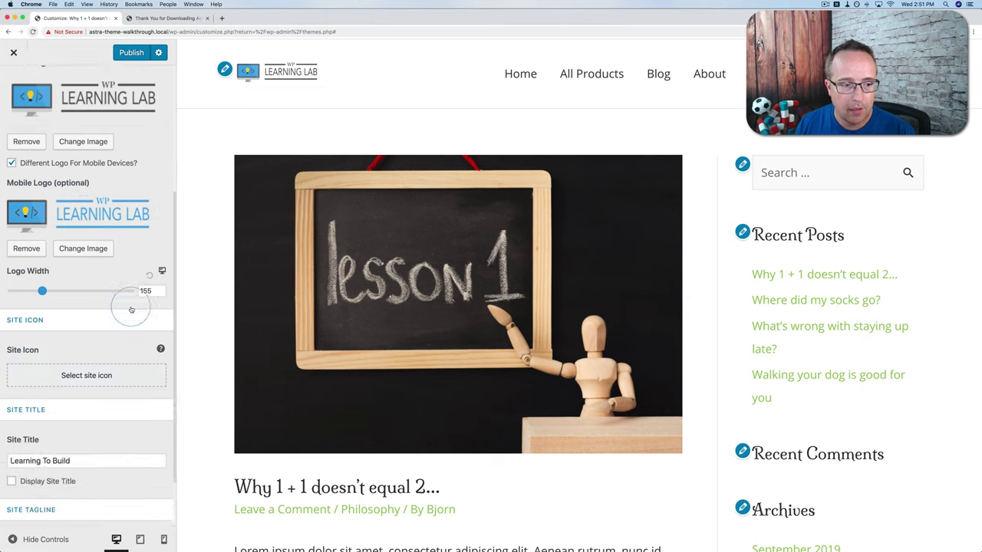
{"action": "scroll", "coordinate": [131, 309], "scroll_direction": "up", "scroll_amount": 3}
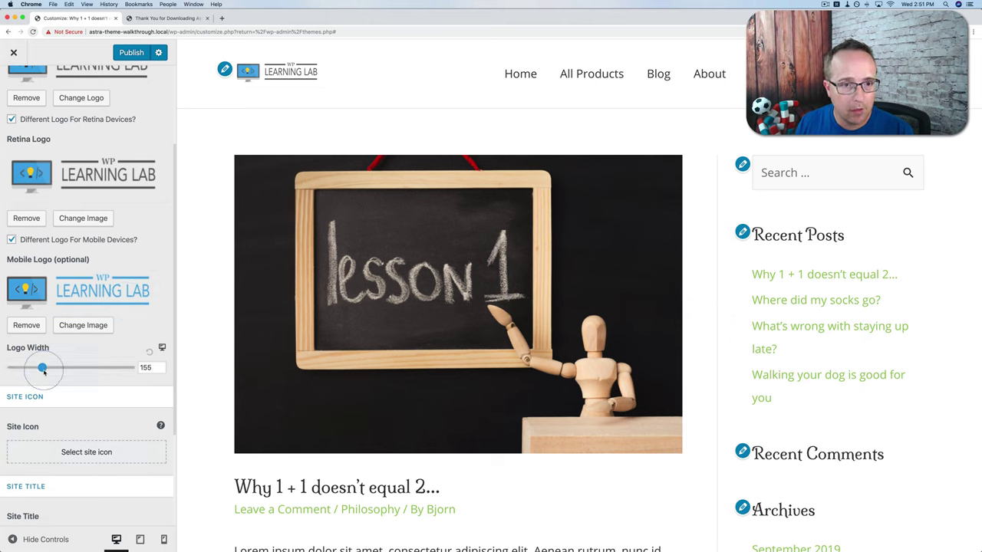
{"action": "left_click_drag", "start_coordinate": [43, 370], "coordinate": [75, 367]}
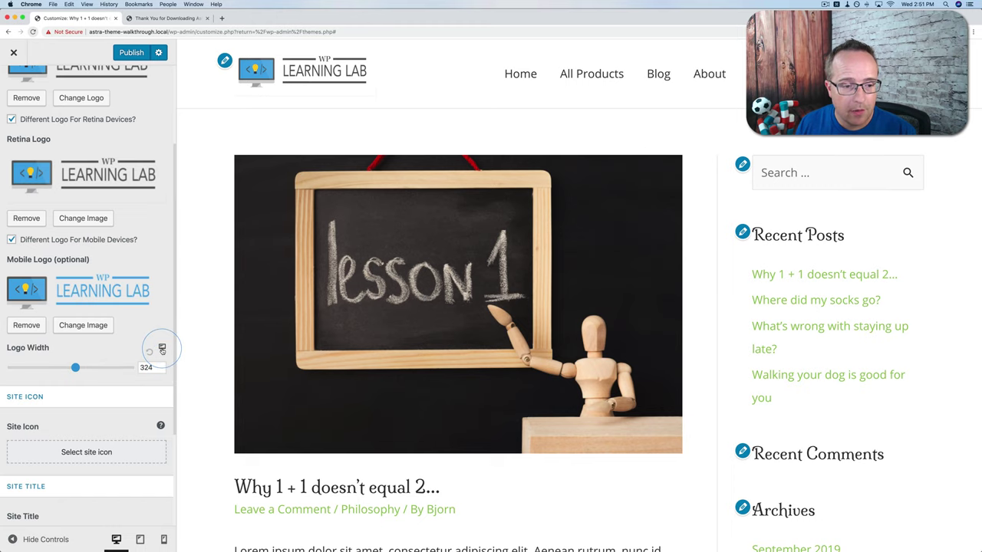
{"action": "left_click", "coordinate": [162, 349]}
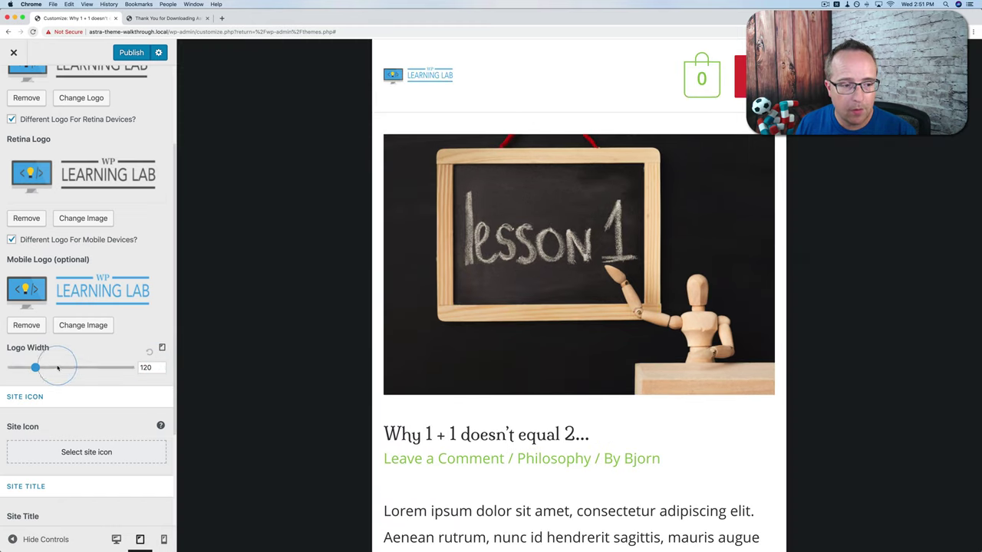
{"action": "left_click_drag", "start_coordinate": [35, 367], "coordinate": [56, 367]}
{"action": "left_click", "coordinate": [162, 349]}
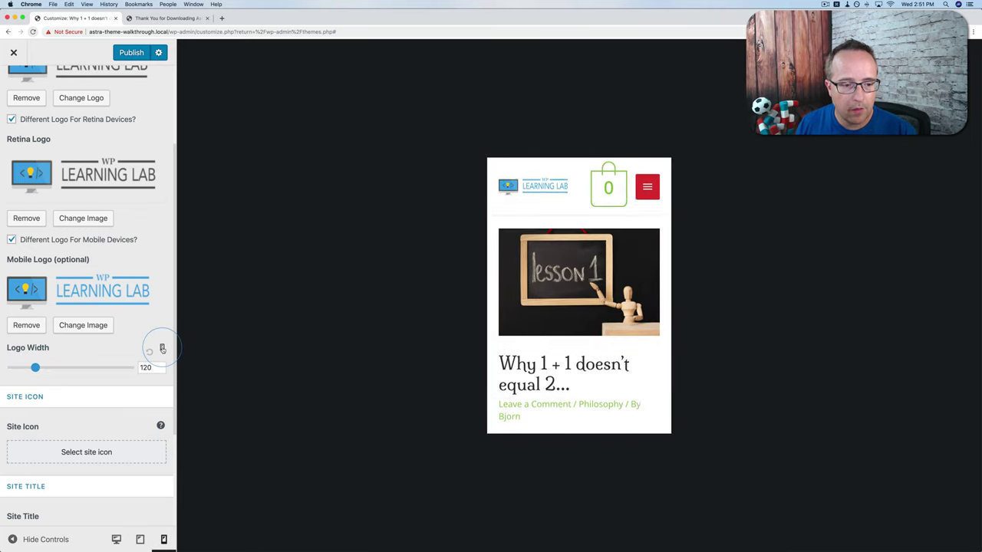
{"action": "mouse_move", "coordinate": [35, 368]}
{"action": "left_mouse_down"}
{"action": "mouse_move", "coordinate": [46, 367]}
{"action": "mouse_move", "coordinate": [34, 369]}
{"action": "left_mouse_up"}
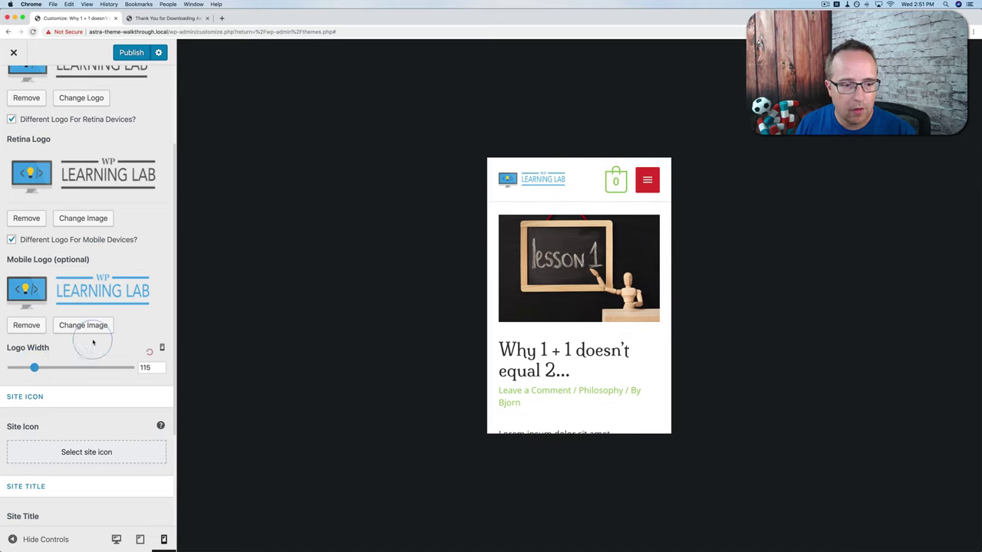
- Use wpll-site-icon.png from the media library as the site icon without cropping it
{"action": "scroll", "coordinate": [108, 359], "scroll_direction": "down", "scroll_amount": 2}
{"action": "scroll", "coordinate": [107, 363], "scroll_direction": "down", "scroll_amount": 2}
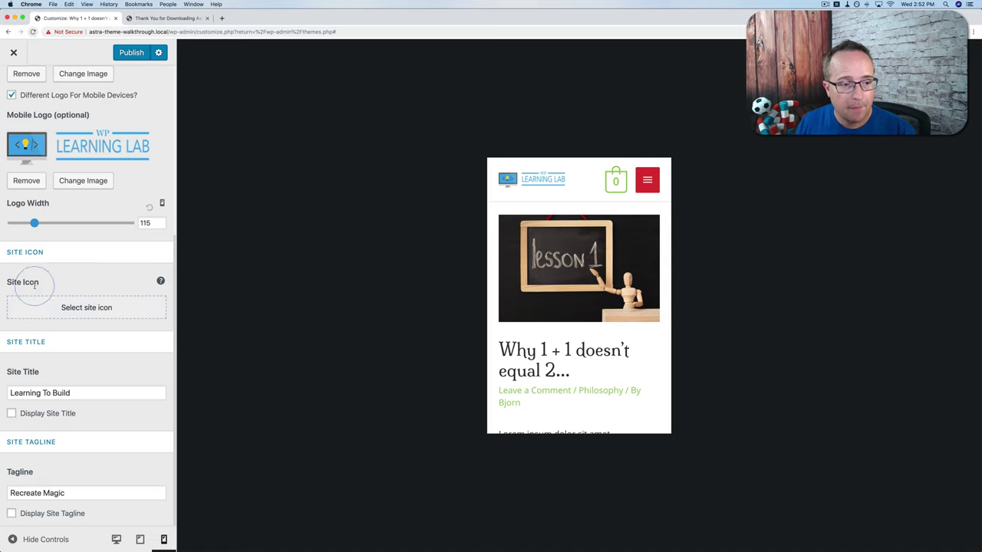
{"action": "left_click", "coordinate": [89, 307]}
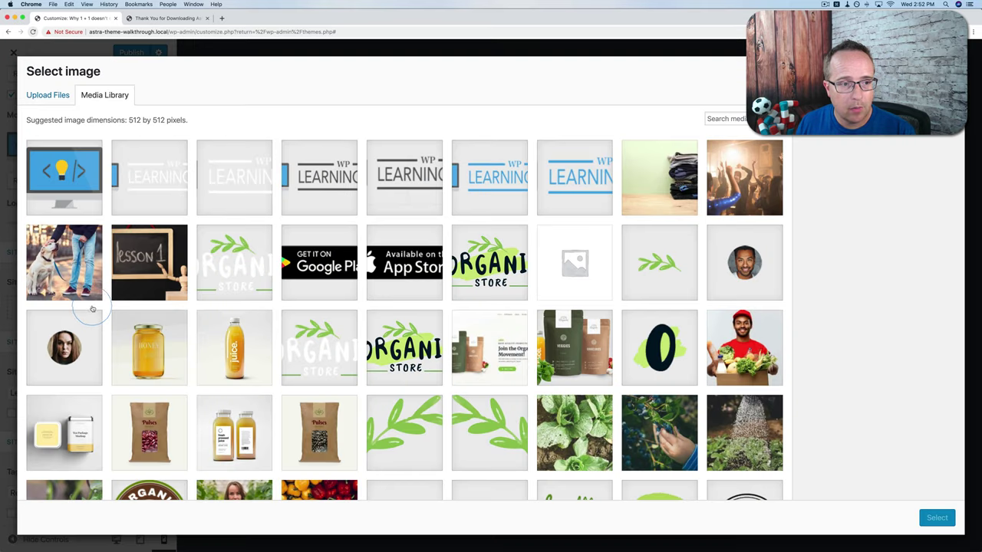
{"action": "left_click", "coordinate": [80, 182]}
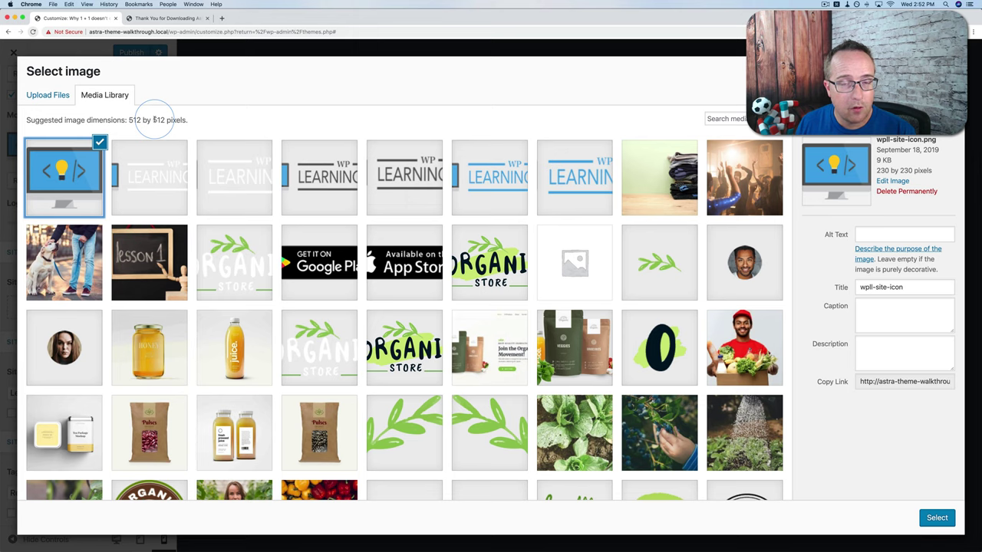
{"action": "left_click", "coordinate": [937, 519]}
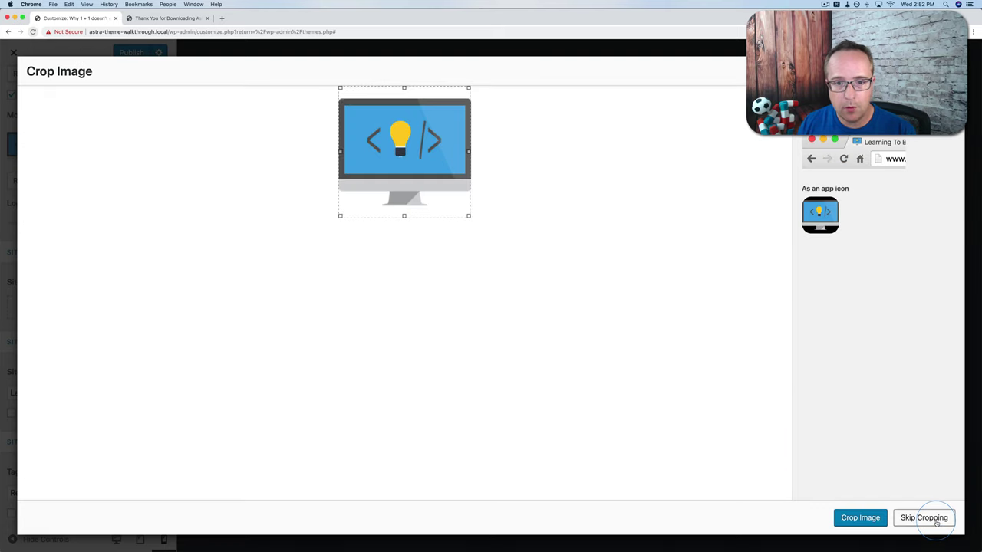
{"action": "left_click", "coordinate": [925, 521]}
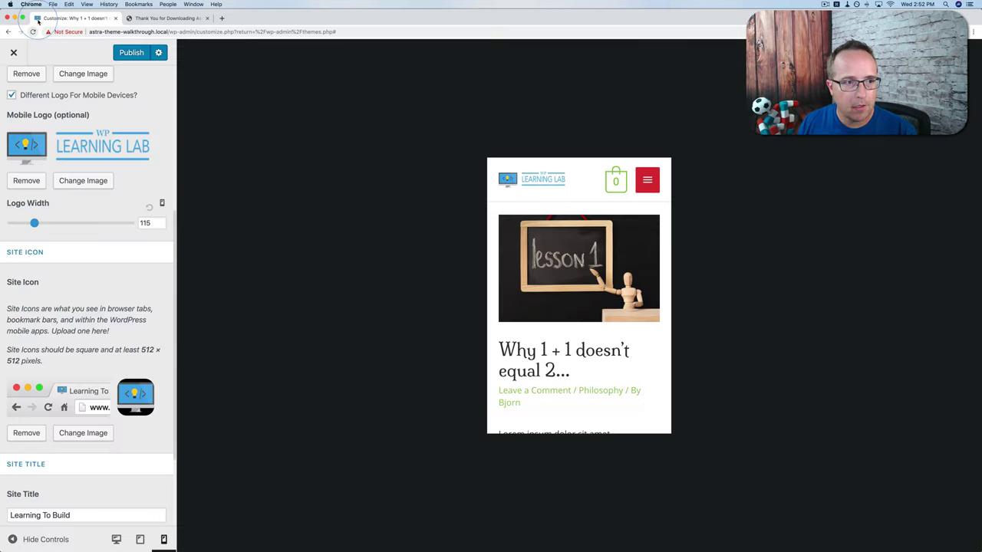
- Return to the desktop preview and enable displaying the site title in the header
{"action": "left_click", "coordinate": [162, 203]}
{"action": "scroll", "coordinate": [100, 337], "scroll_direction": "down", "scroll_amount": 3}
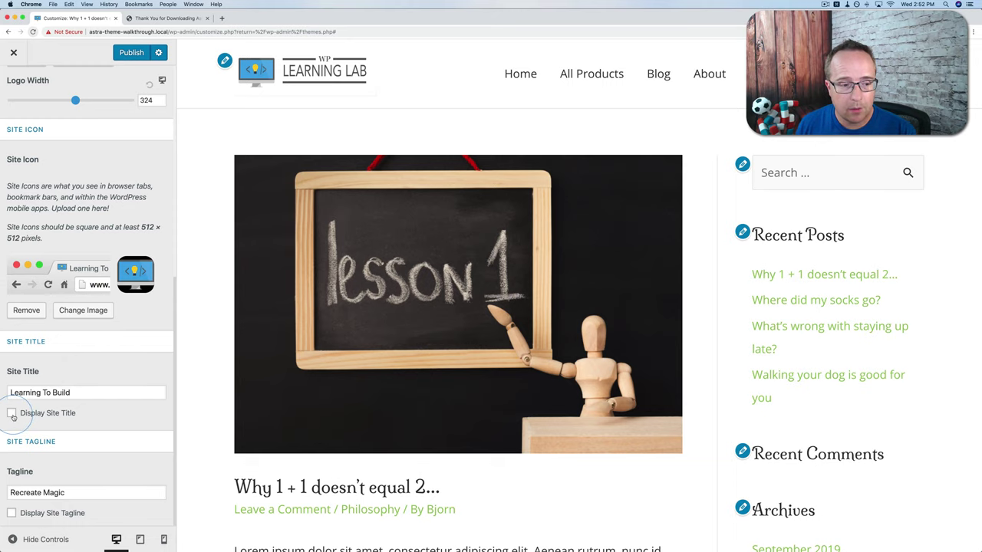
{"action": "left_click", "coordinate": [11, 414]}
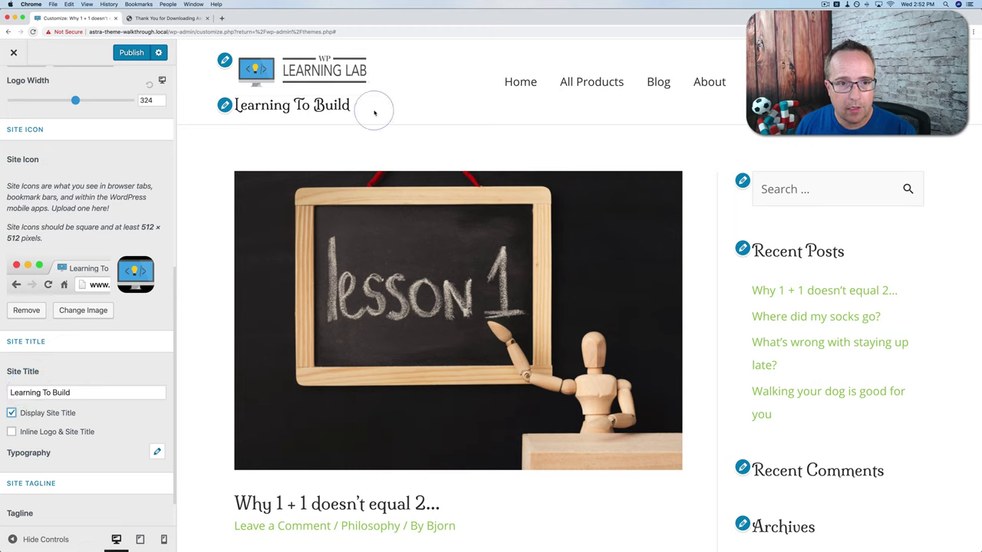
- Change the site title to "My Cool Website" and place it inline with the logo
{"action": "scroll", "coordinate": [116, 267], "scroll_direction": "down", "scroll_amount": 2}
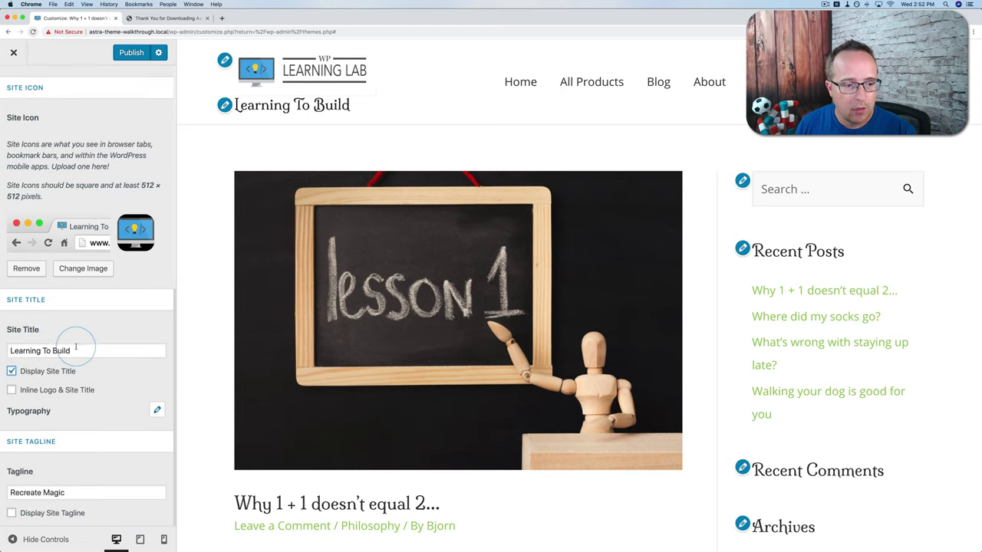
{"action": "left_click_drag", "start_coordinate": [76, 347], "coordinate": [2, 347]}
{"action": "type", "text": "My Cool Website"}
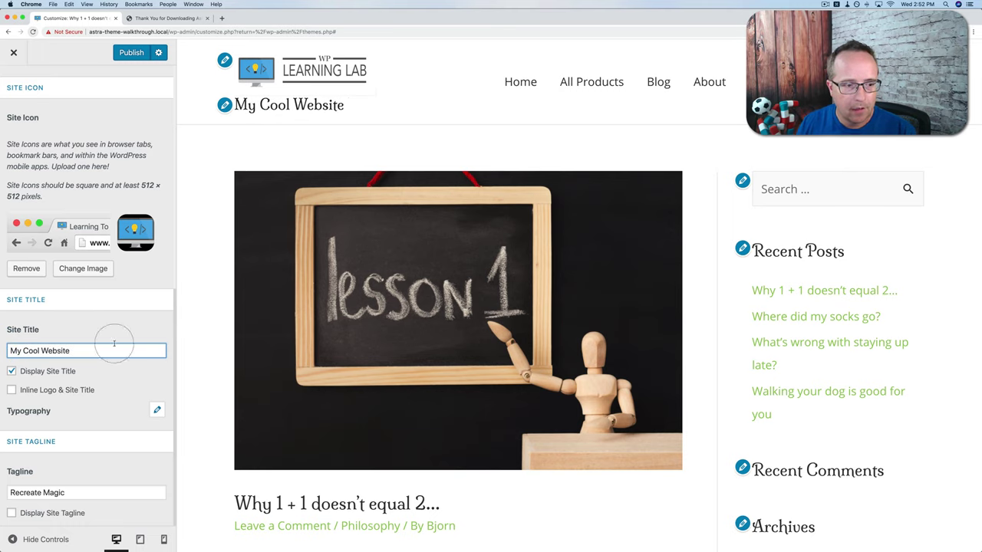
{"action": "left_click", "coordinate": [12, 390]}
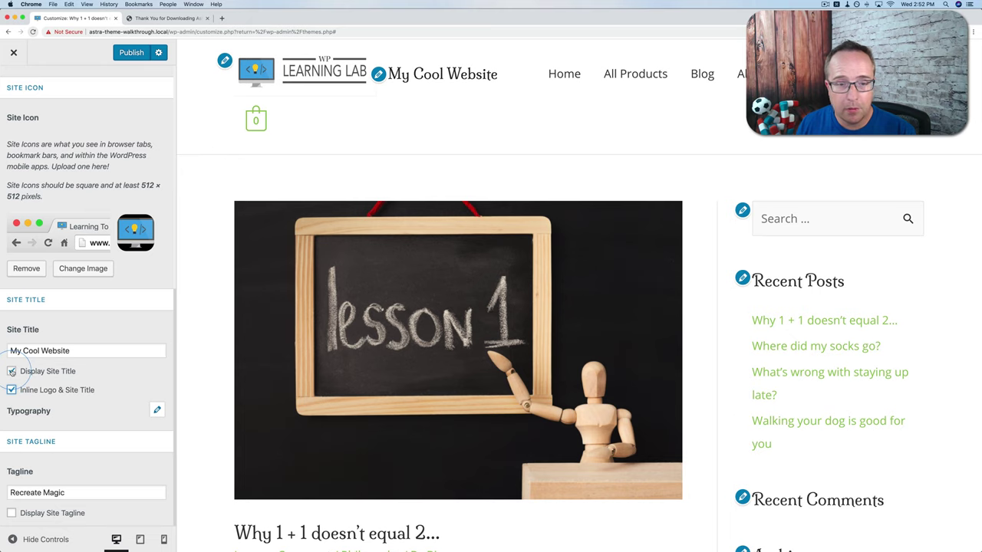
- Display the site title and tagline beneath the logo by enabling both and turning off the inline logo and site title option
{"action": "left_click", "coordinate": [11, 371]}
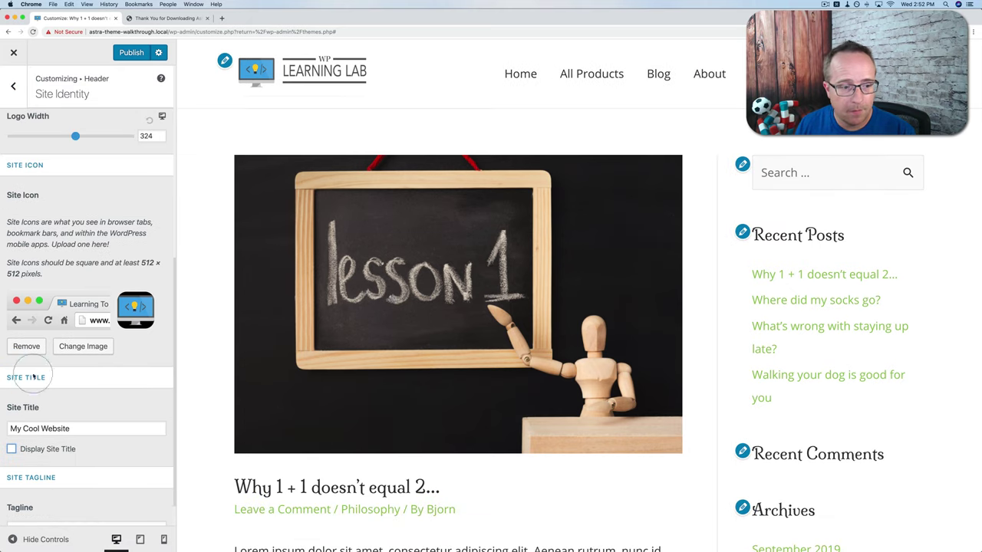
{"action": "scroll", "coordinate": [56, 445], "scroll_direction": "down", "scroll_amount": 2}
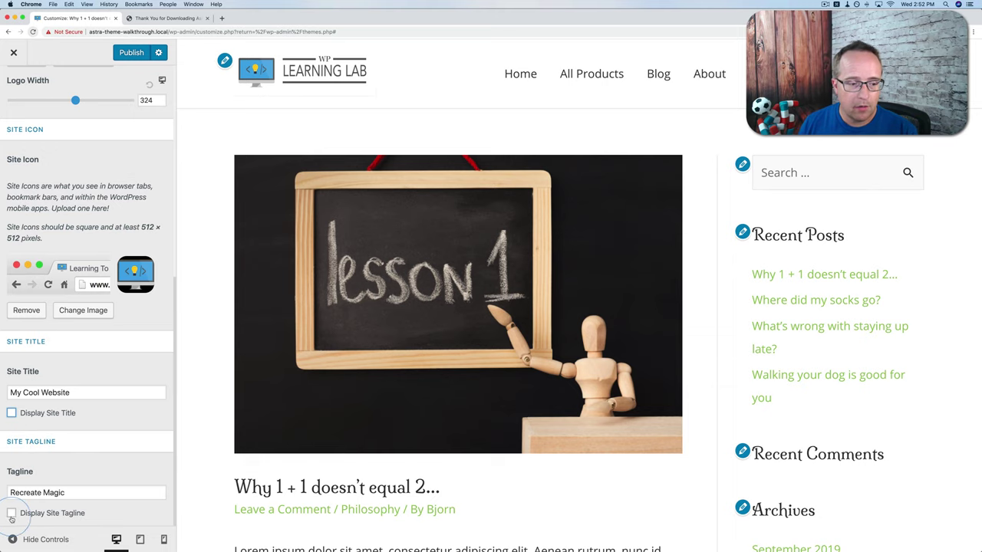
{"action": "left_click", "coordinate": [11, 514]}
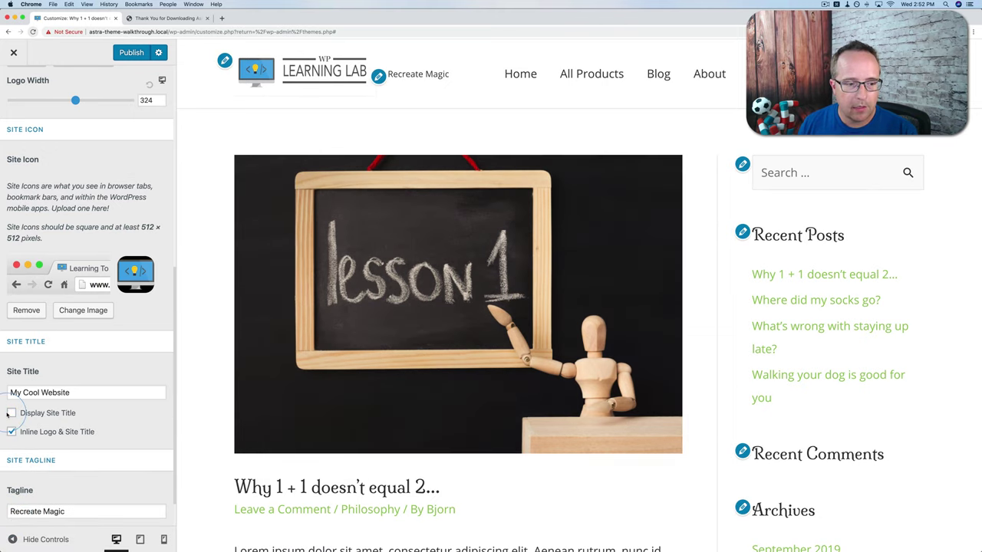
{"action": "left_click", "coordinate": [11, 432]}
{"action": "left_click", "coordinate": [12, 412]}
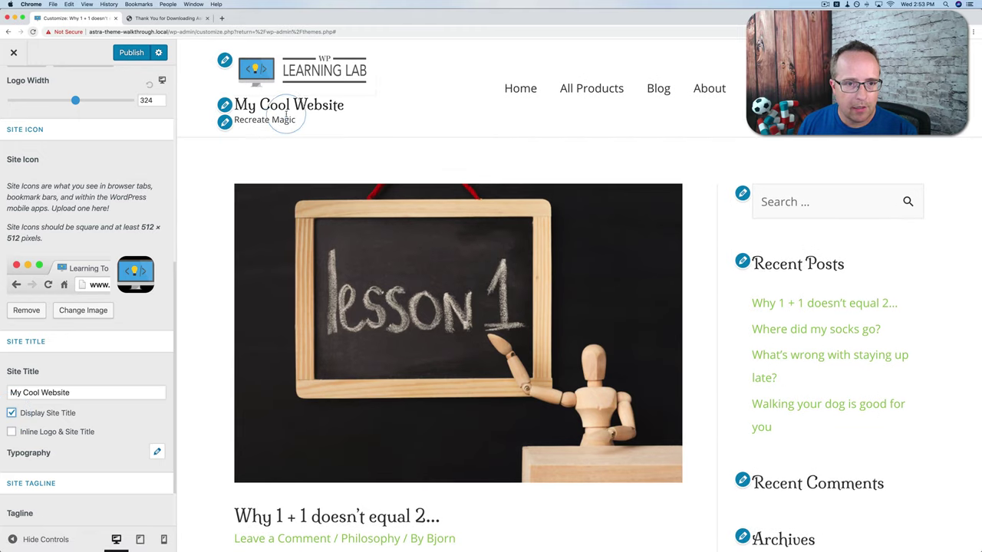
{"action": "scroll", "coordinate": [105, 397], "scroll_direction": "down", "scroll_amount": 2}
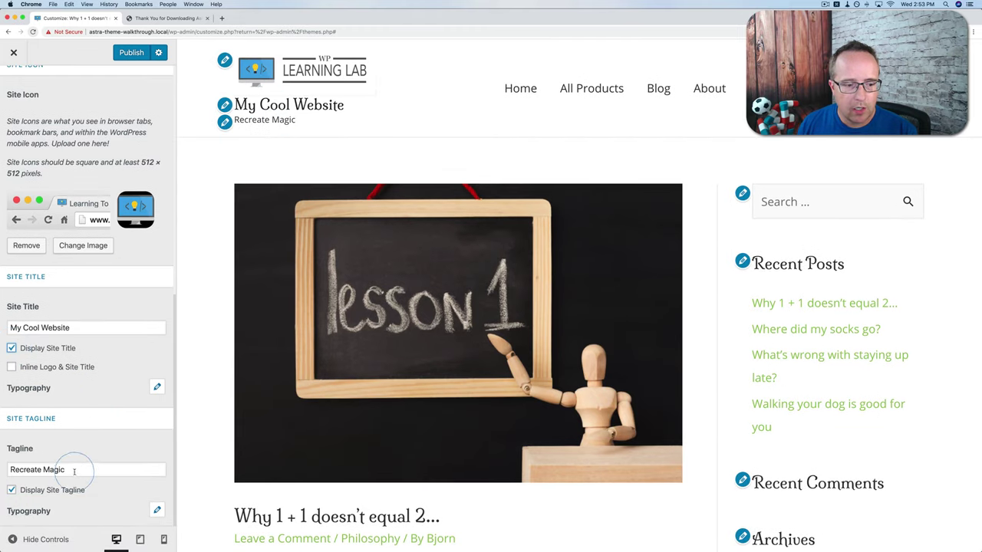
{"action": "left_click_drag", "start_coordinate": [75, 471], "coordinate": [9, 463]}
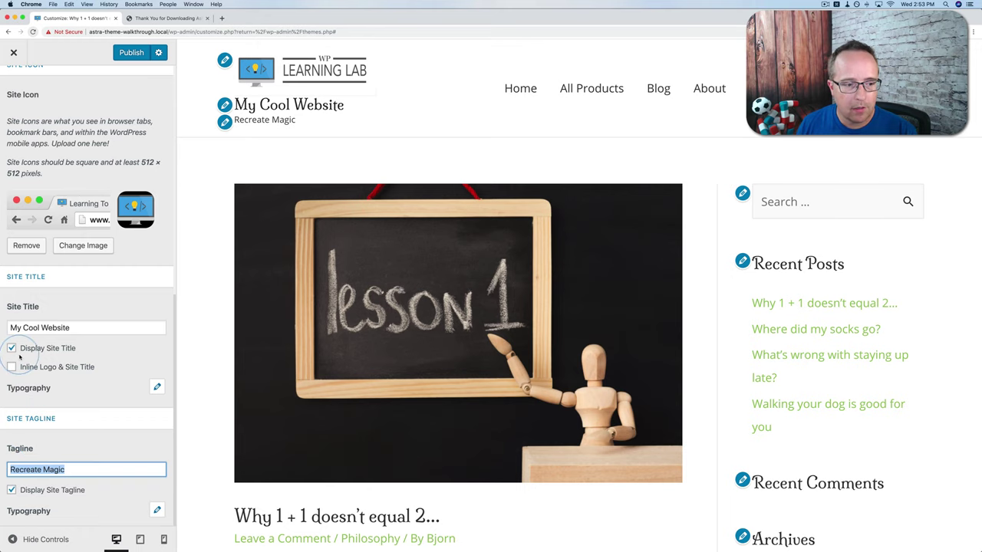
- Hide both the site title and the site tagline from the header
{"action": "left_click", "coordinate": [11, 347]}
{"action": "scroll", "coordinate": [10, 491], "scroll_direction": "up", "scroll_amount": 3}
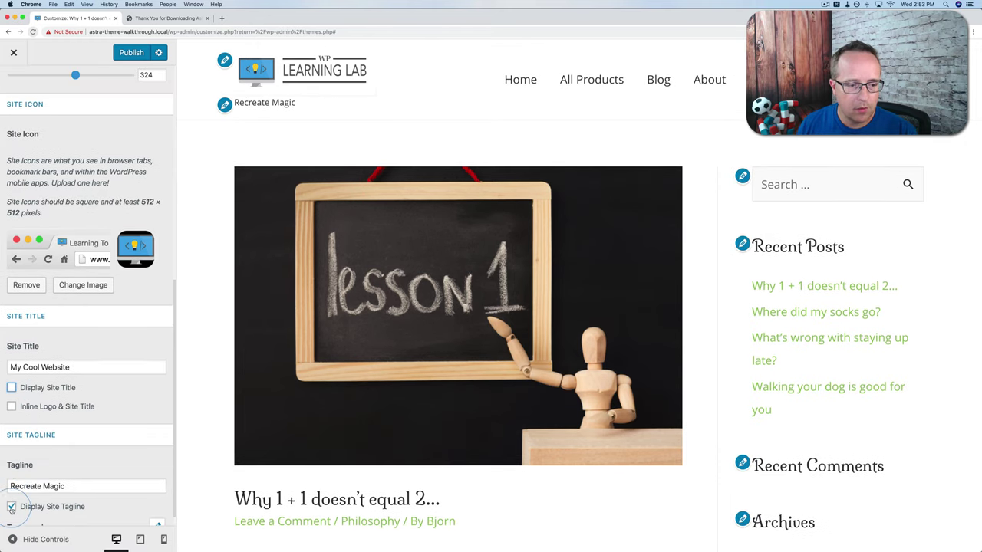
{"action": "scroll", "coordinate": [79, 468], "scroll_direction": "down", "scroll_amount": 2}
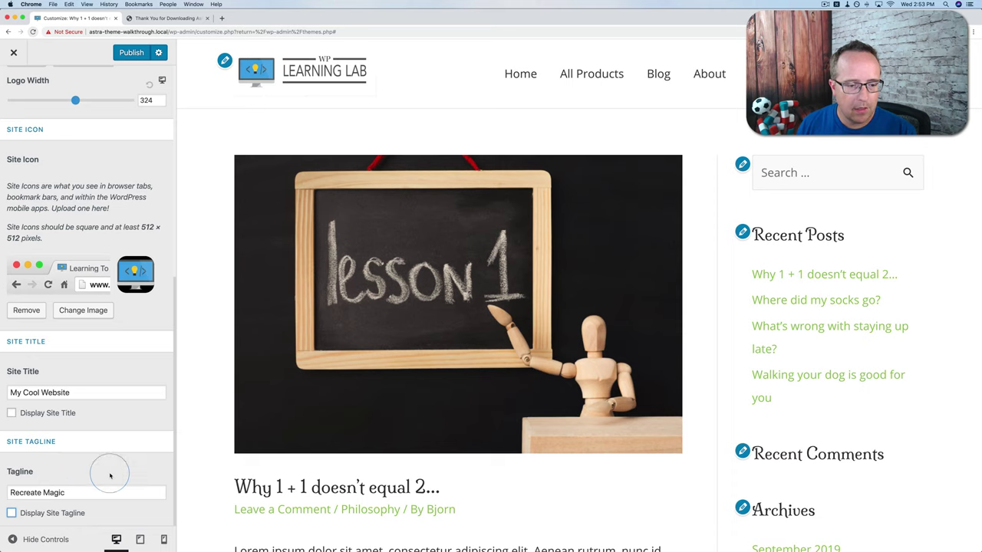
{"action": "scroll", "coordinate": [92, 506], "scroll_direction": "up", "scroll_amount": 10}
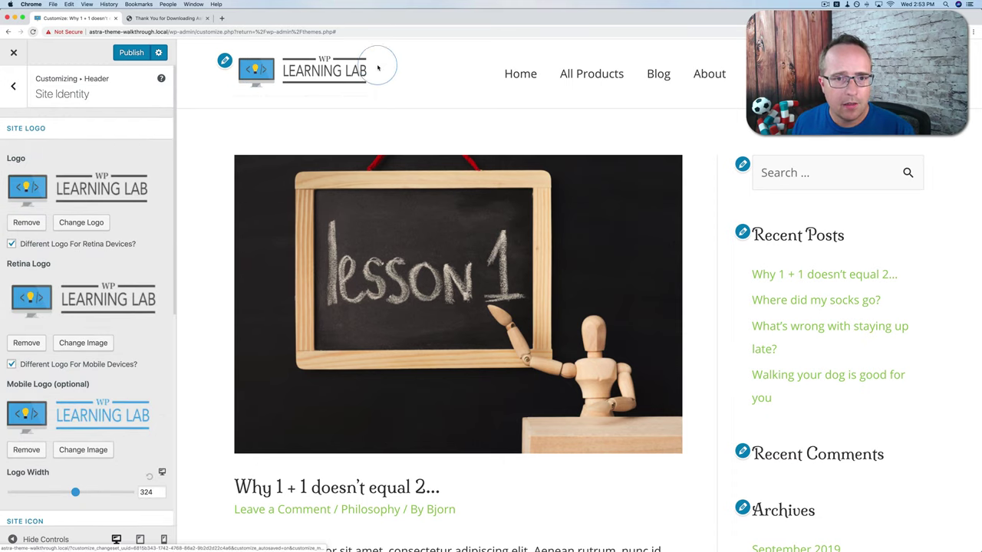
- Remove the retina logo image and publish the site identity changes
{"action": "left_click", "coordinate": [26, 343]}
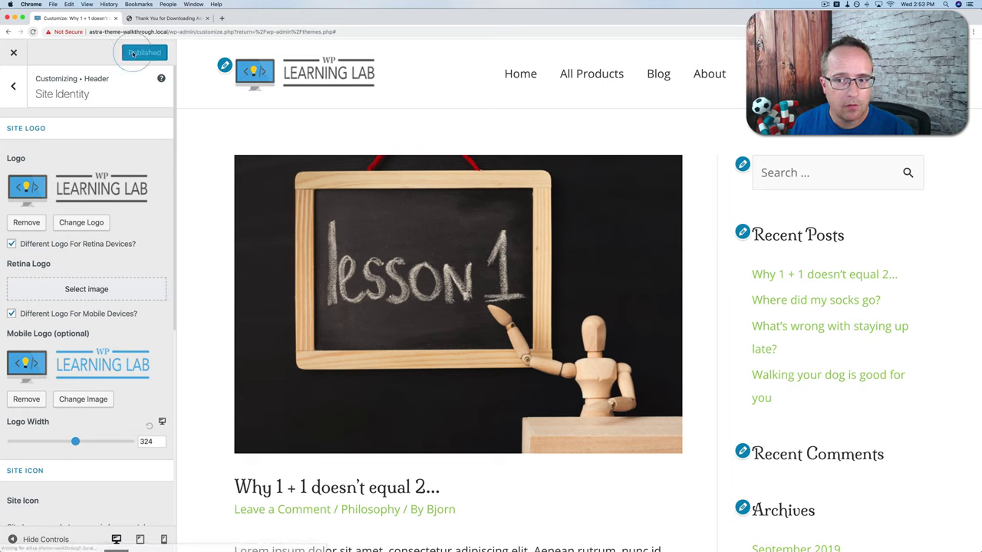
- Leave Site Identity and open the Primary Header settings, keeping the layout with the logo on the left
{"action": "left_click", "coordinate": [13, 86]}
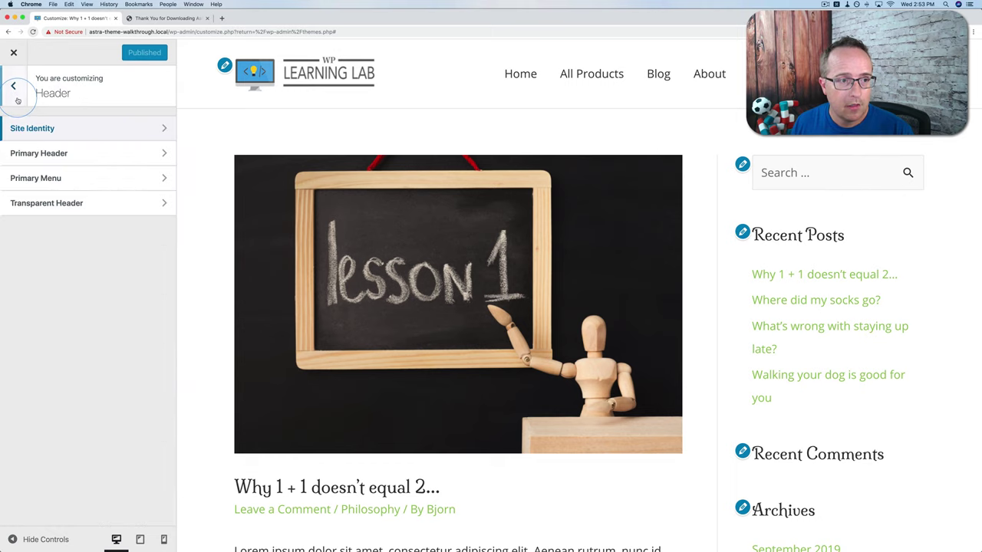
{"action": "left_click", "coordinate": [77, 157]}
{"action": "left_click", "coordinate": [26, 169]}
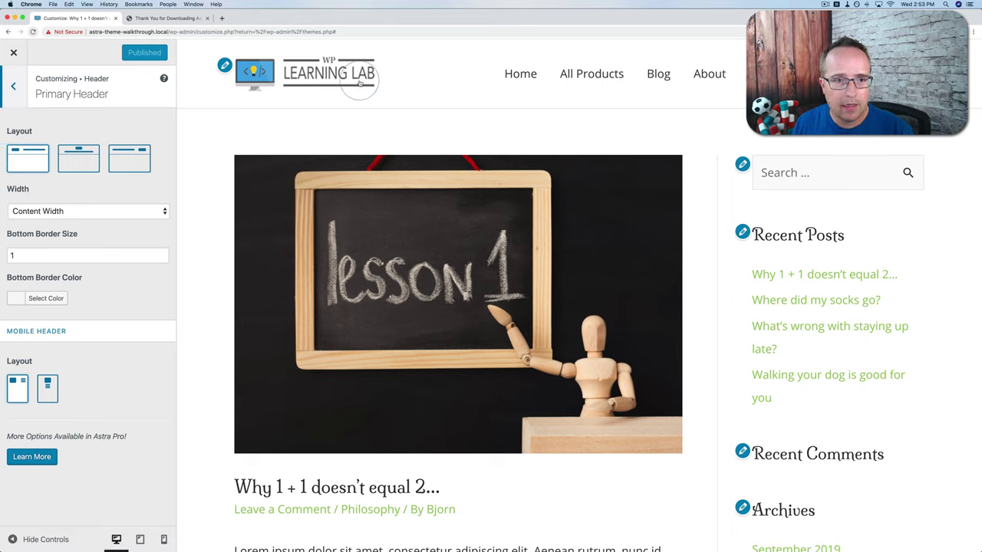
- Try the centered-logo and right-logo primary header layouts, and restore the left-logo layout
{"action": "left_click", "coordinate": [81, 165]}
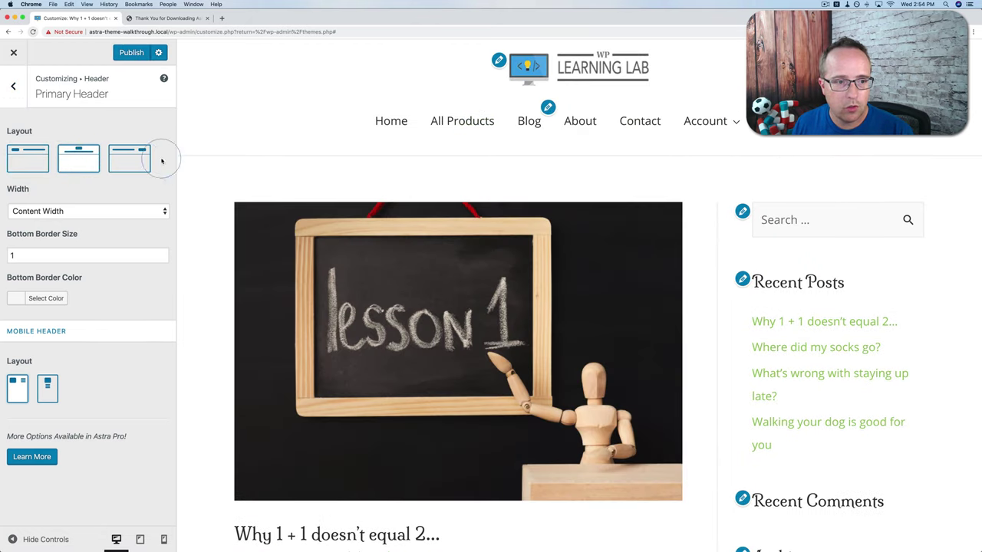
{"action": "left_click", "coordinate": [131, 164]}
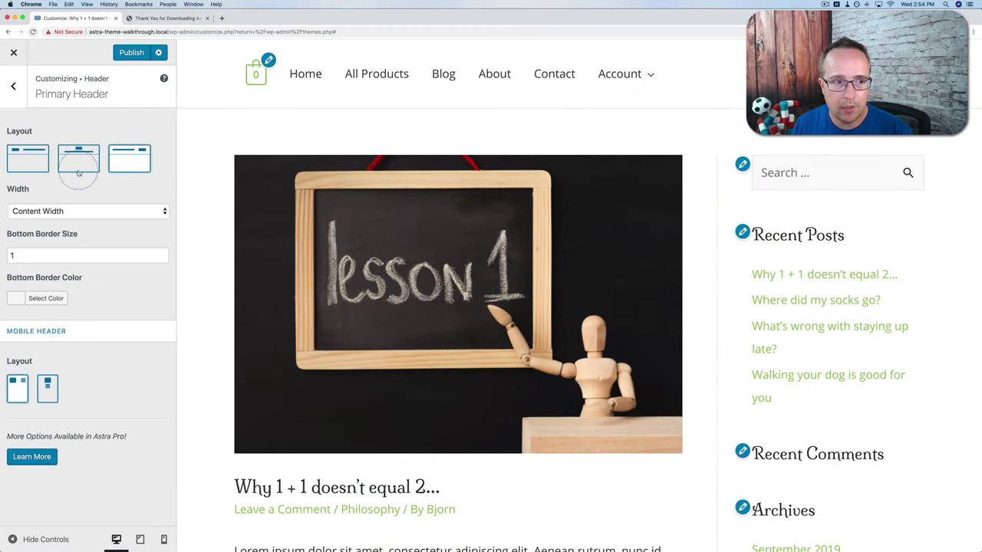
{"action": "left_click", "coordinate": [29, 161]}
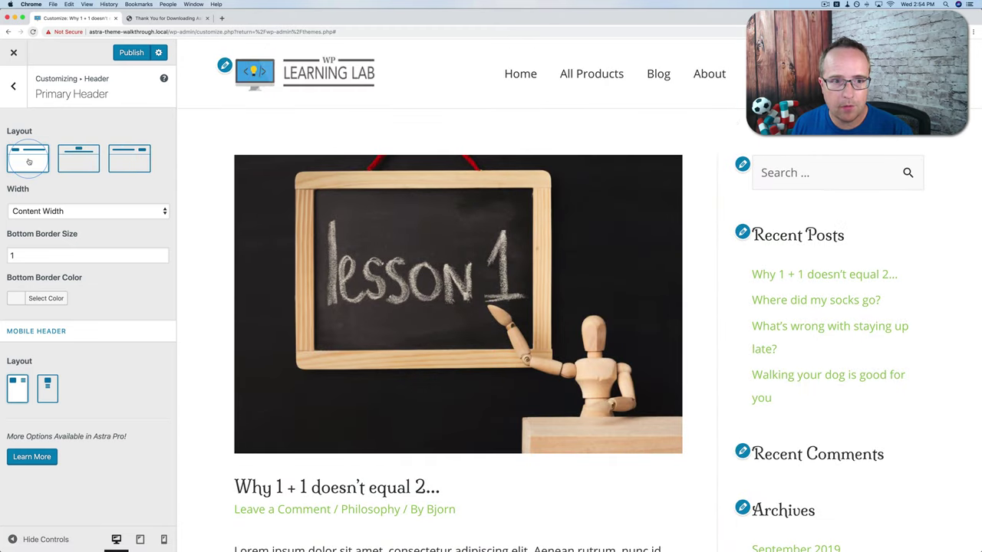
- Set the primary header width to Full Width and compare it with Content Width on a zoomed-out page
{"action": "left_click", "coordinate": [59, 214]}
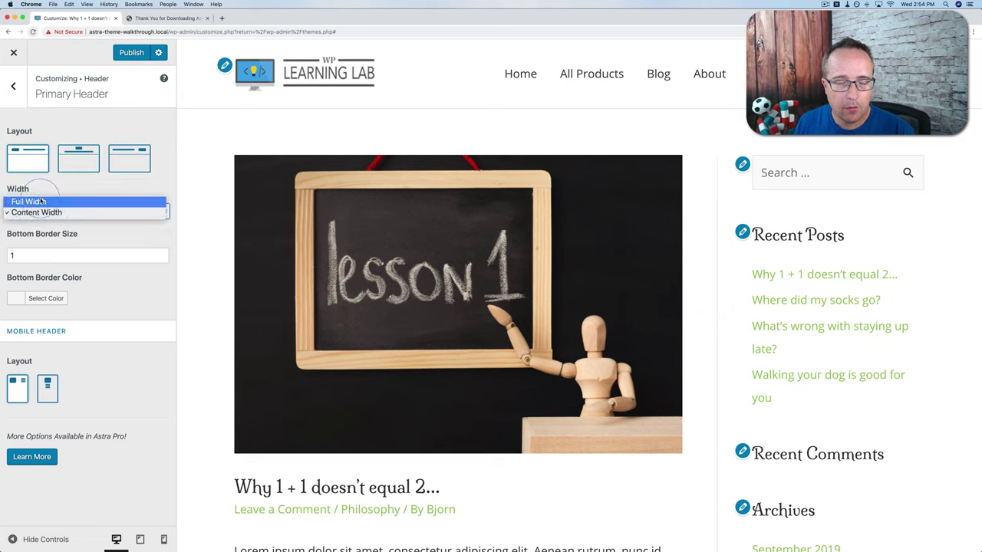
{"action": "left_click", "coordinate": [36, 212]}
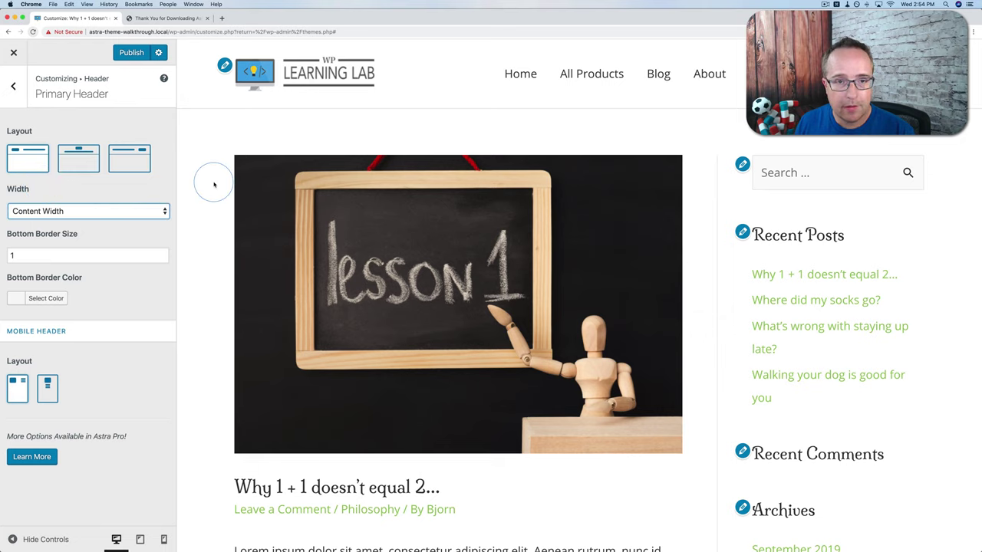
{"action": "key", "text": "super+minus"}
{"action": "key", "text": "super+minus"}
{"action": "key", "text": "super+minus"}
{"action": "key", "text": "super+minus"}
{"action": "key", "text": "super+minus"}
{"action": "key", "text": "super+minus"}
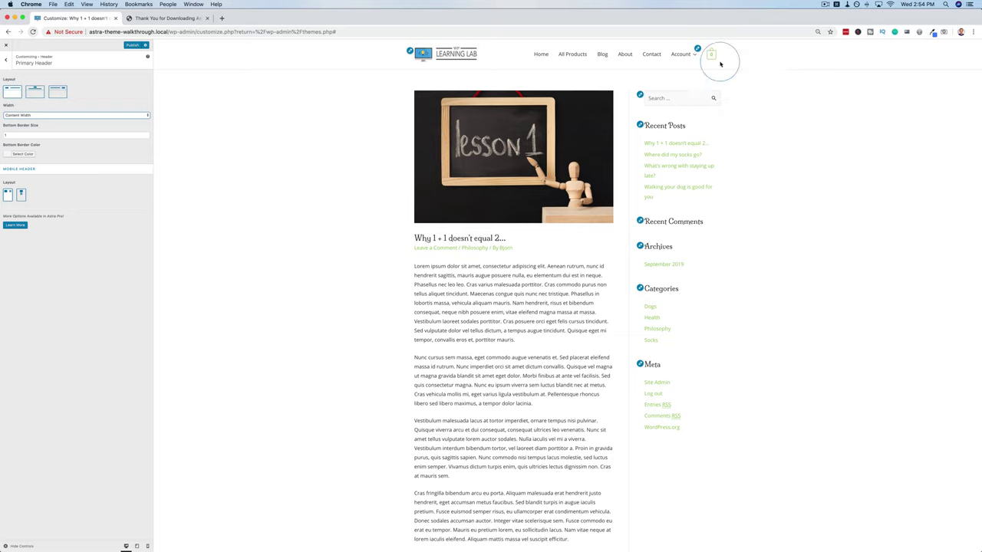
{"action": "left_click", "coordinate": [23, 115]}
{"action": "left_click", "coordinate": [16, 110]}
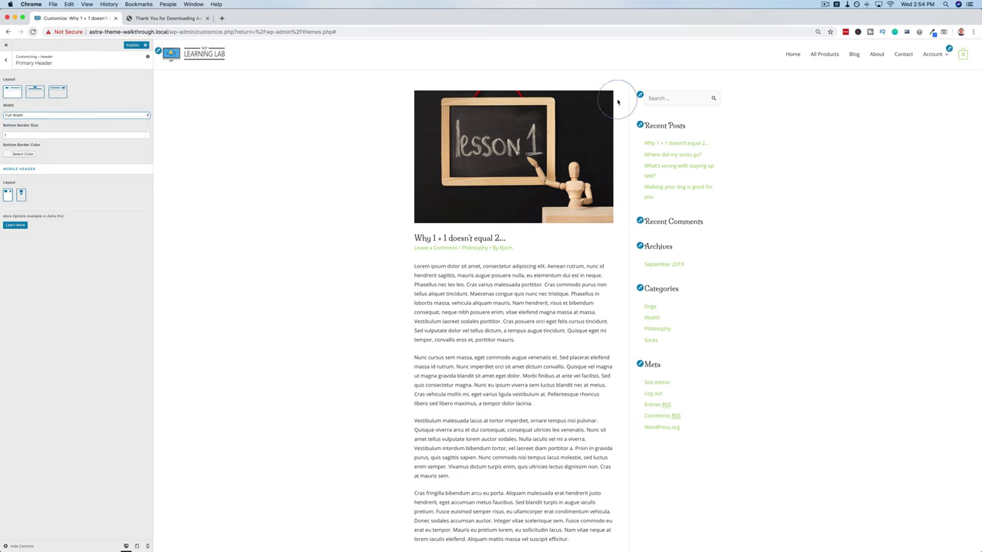
{"action": "key", "text": "super+minus"}
{"action": "key", "text": "super+equal"}
{"action": "key", "text": "super+equal"}
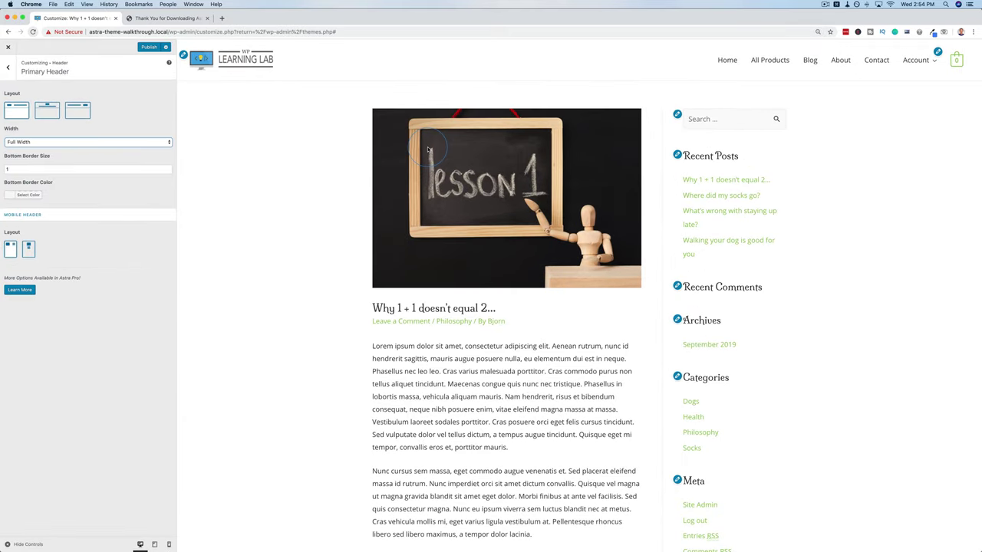
- Set the primary header width back to Content Width and restore the browser zoom
{"action": "left_click", "coordinate": [80, 142]}
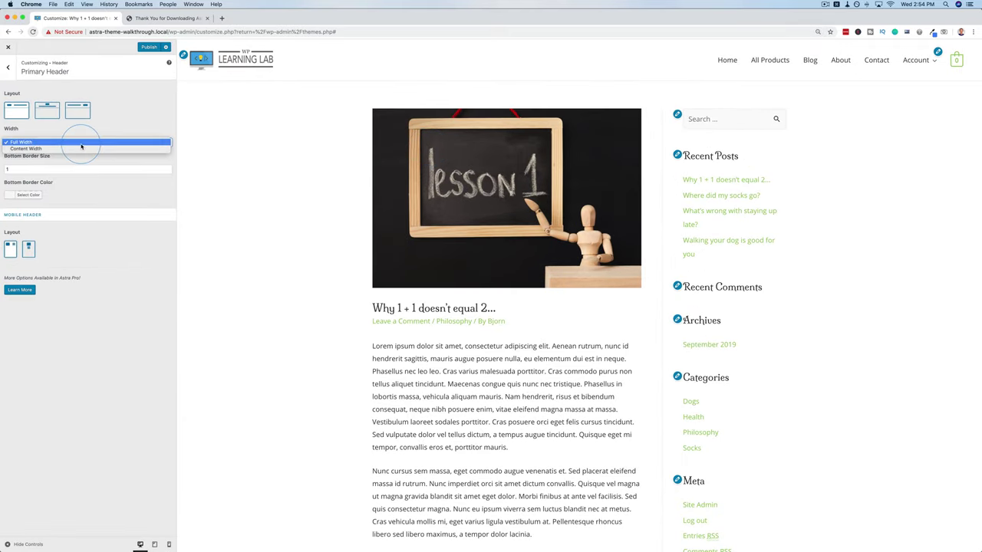
{"action": "left_click", "coordinate": [27, 148]}
{"action": "key", "text": "super+equal"}
{"action": "key", "text": "super+equal"}
{"action": "key", "text": "super+equal"}
{"action": "key", "text": "super+equal"}
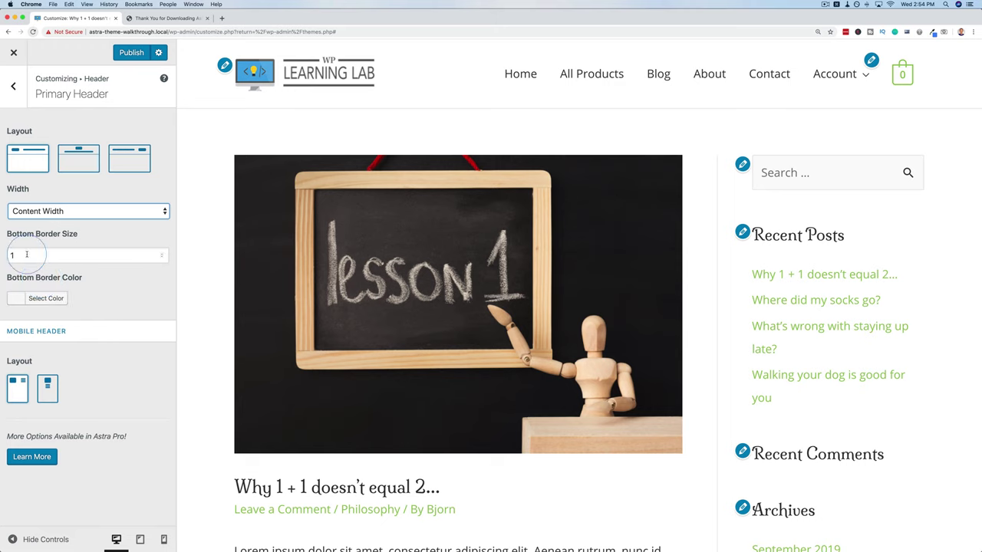
- Try a header bottom border size of 0 and restore it to 1
{"action": "left_click_drag", "start_coordinate": [27, 255], "coordinate": [4, 256]}
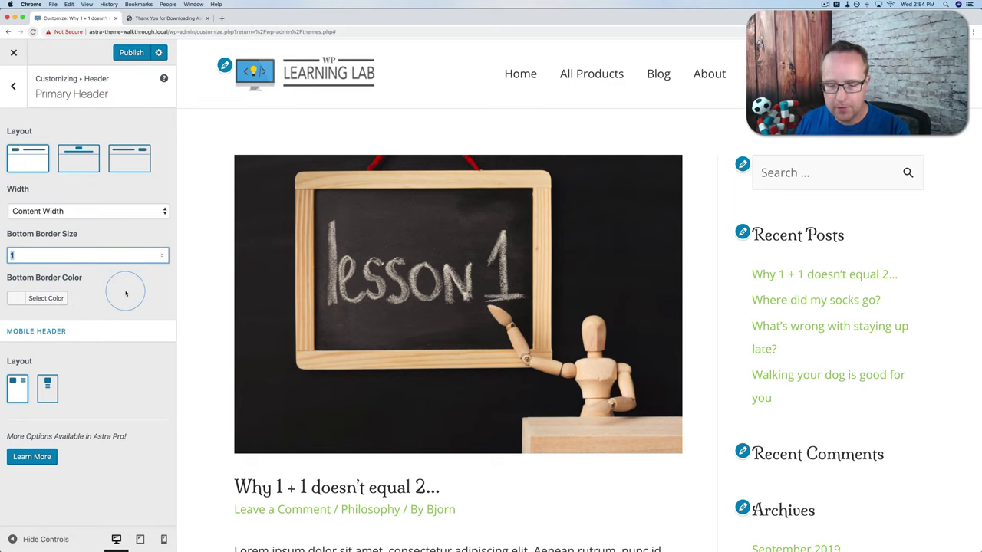
{"action": "type", "text": "0"}
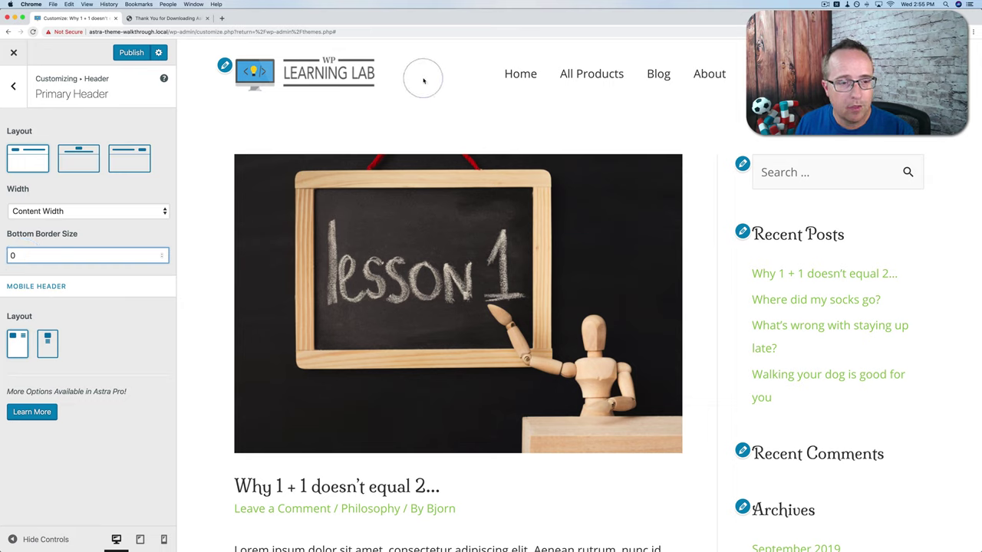
{"action": "left_click", "coordinate": [17, 257]}
{"action": "key", "text": "BackSpace"}
{"action": "type", "text": "1"}
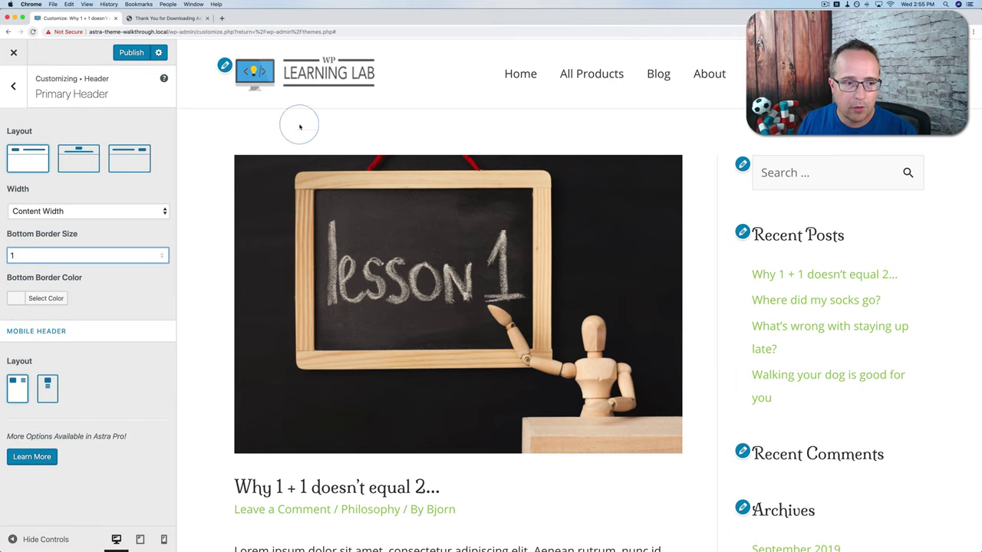
- Try #8bc34a as the header's bottom border color, and clear the color again
{"action": "left_click", "coordinate": [44, 298]}
{"action": "type", "text": "#8bc34a"}
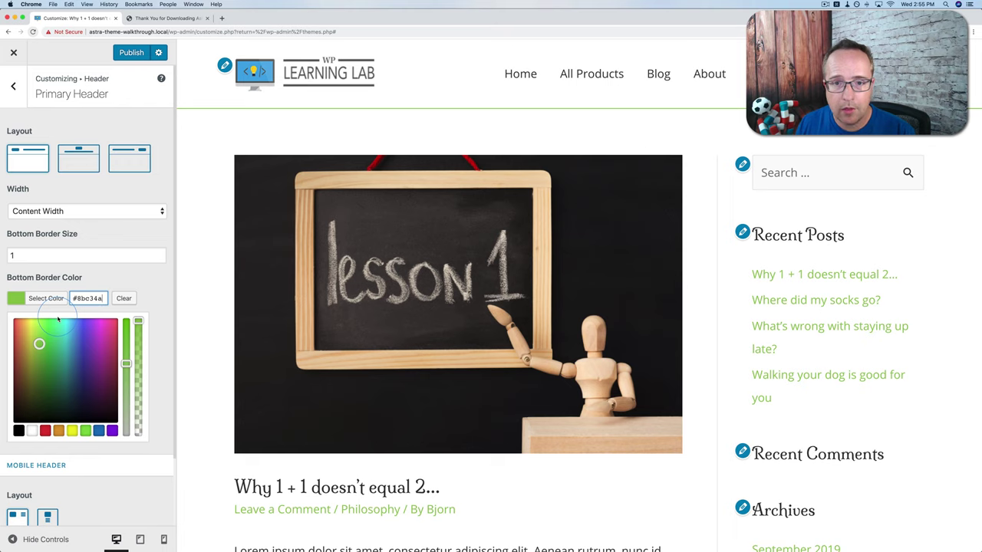
{"action": "left_click", "coordinate": [123, 299]}
{"action": "left_click", "coordinate": [130, 278]}
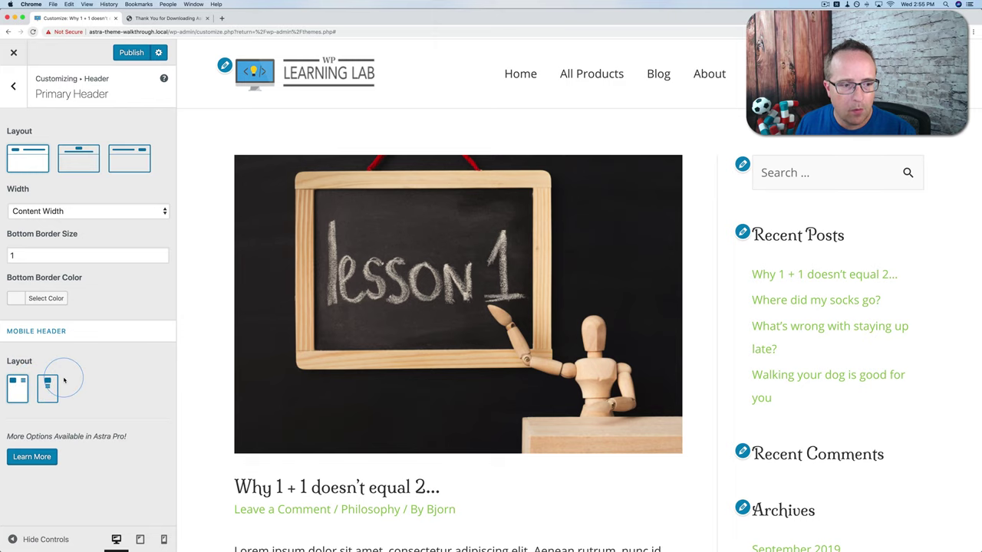
- Try the stacked mobile header layout in the tablet preview and test its menu toggle
{"action": "left_click", "coordinate": [141, 540]}
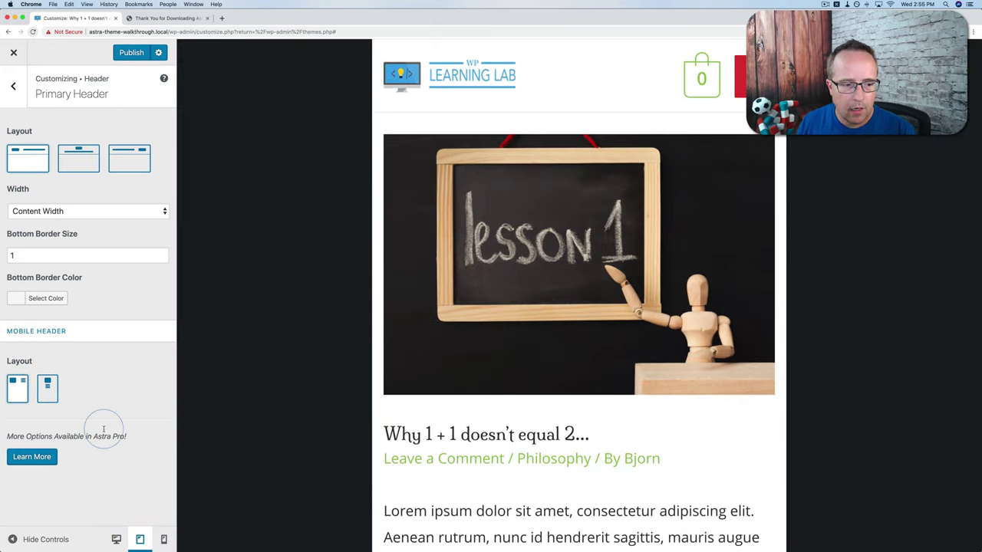
{"action": "left_click", "coordinate": [47, 389]}
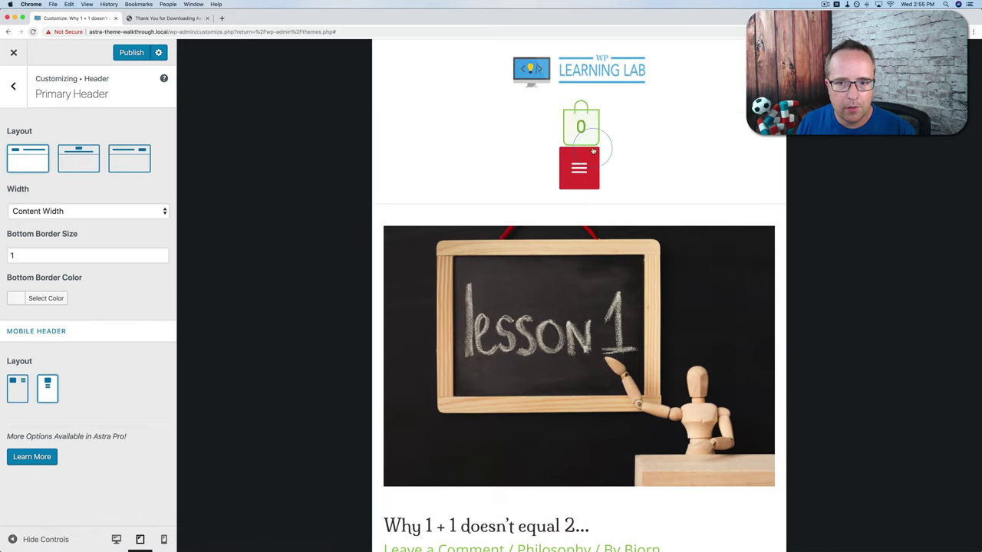
{"action": "left_click", "coordinate": [579, 171]}
{"action": "left_click", "coordinate": [580, 170]}
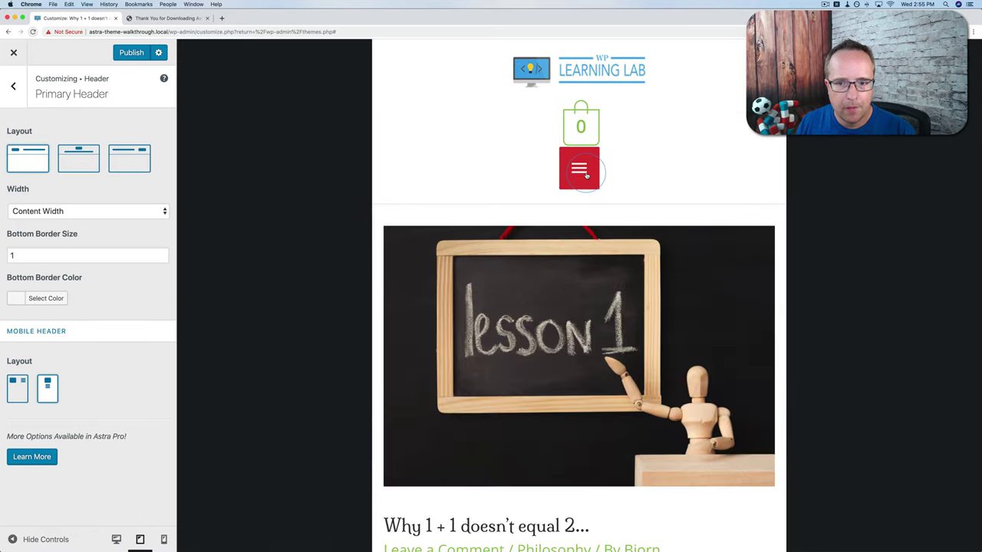
{"action": "left_click", "coordinate": [579, 170]}
{"action": "left_click", "coordinate": [579, 170]}
{"action": "left_click", "coordinate": [579, 170]}
{"action": "left_click", "coordinate": [579, 171]}
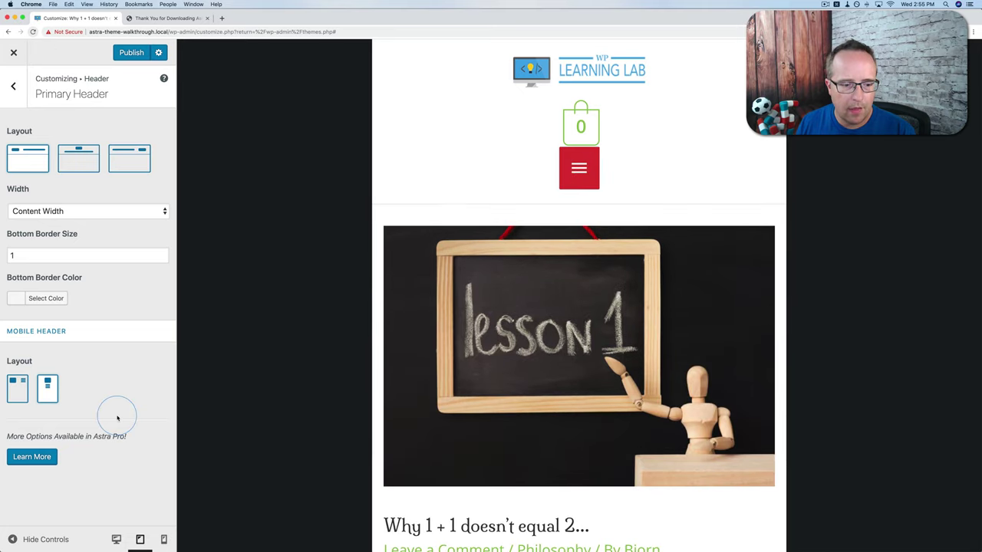
- Check the phone preview, restore the side-by-side mobile header layout, and publish from the desktop view
{"action": "left_click", "coordinate": [163, 538]}
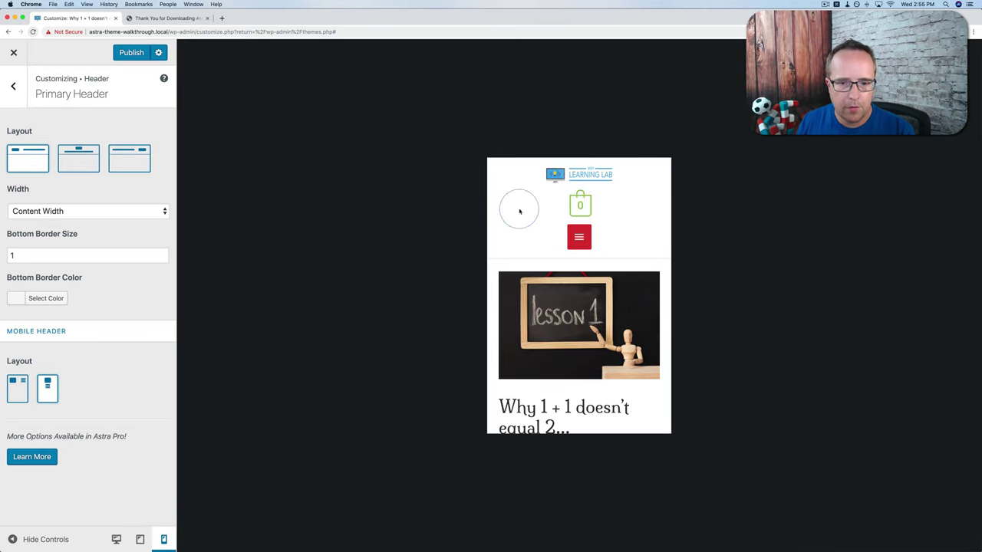
{"action": "left_click", "coordinate": [19, 391]}
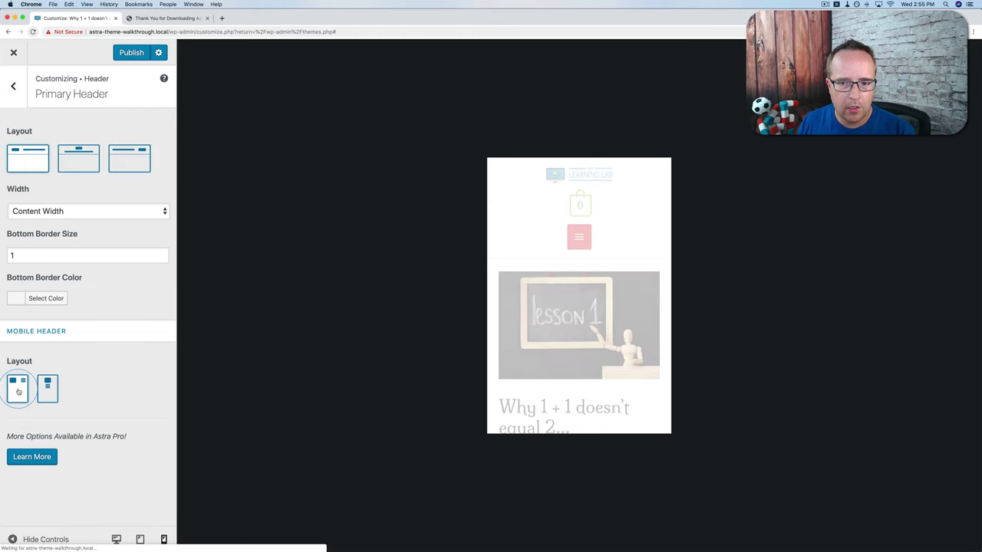
{"action": "left_click", "coordinate": [133, 480]}
{"action": "left_click", "coordinate": [116, 539]}
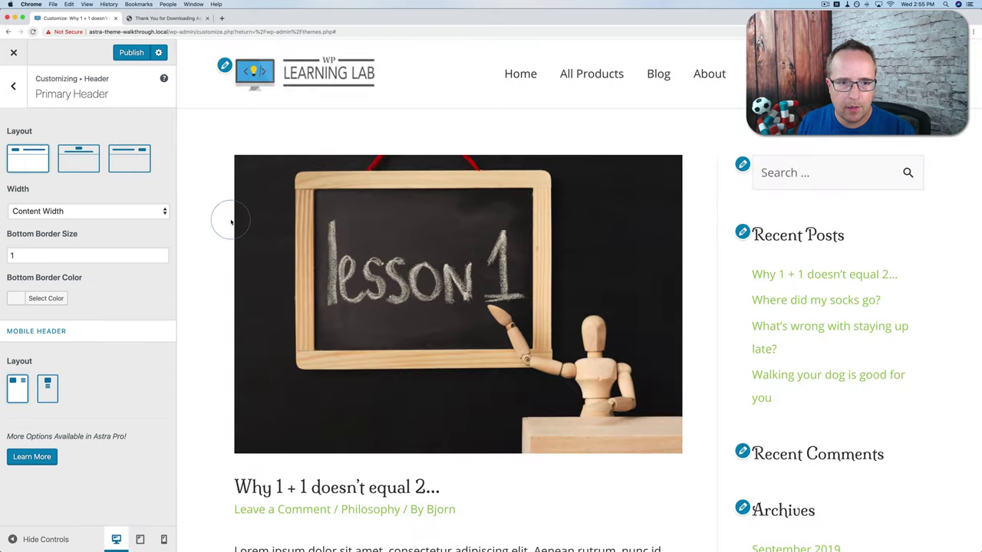
{"action": "left_click", "coordinate": [131, 53]}
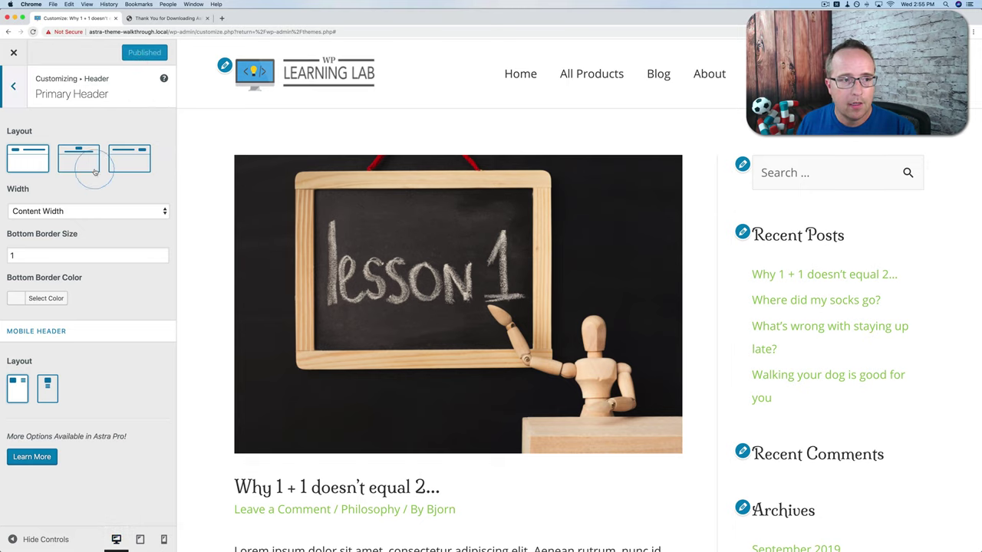
- In the header's Primary Menu settings, try disabling the menu with None as its last item, and enable the menu again
{"action": "left_click", "coordinate": [14, 85]}
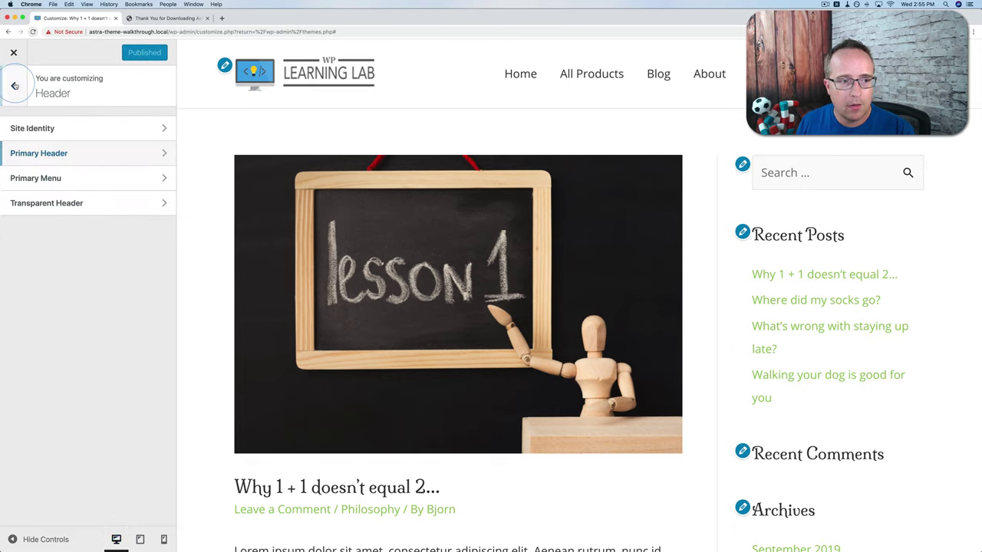
{"action": "left_click", "coordinate": [32, 181]}
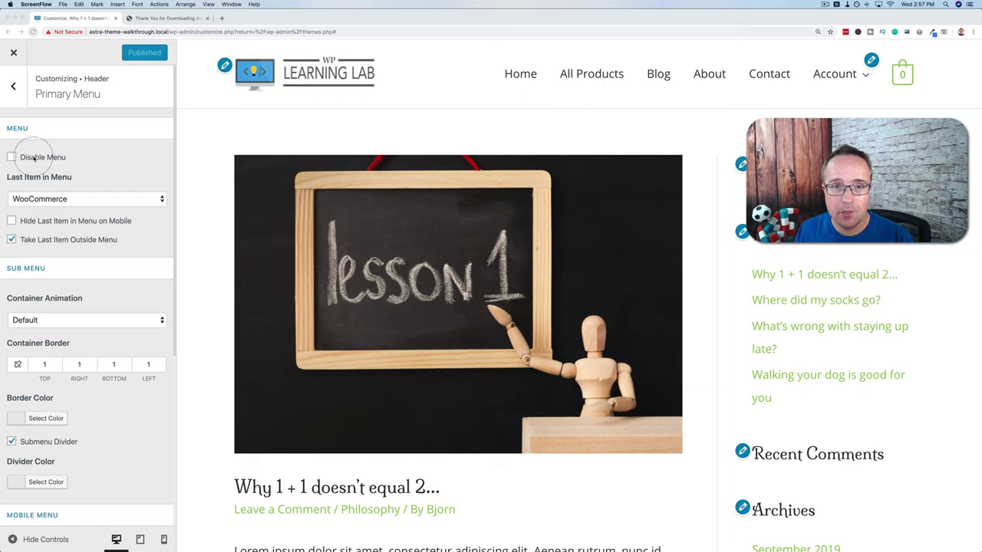
{"action": "left_click", "coordinate": [13, 157]}
{"action": "left_click", "coordinate": [12, 157]}
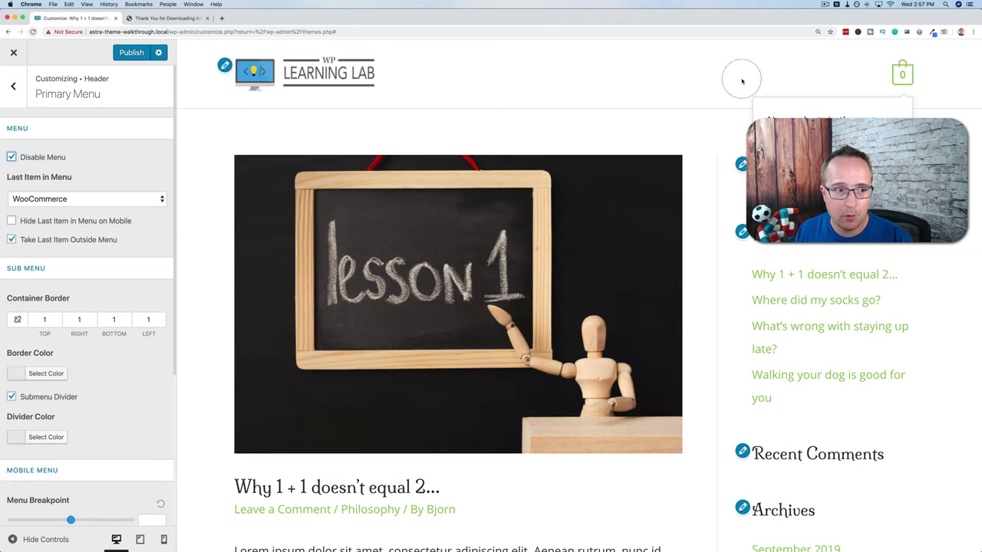
{"action": "left_click", "coordinate": [41, 197]}
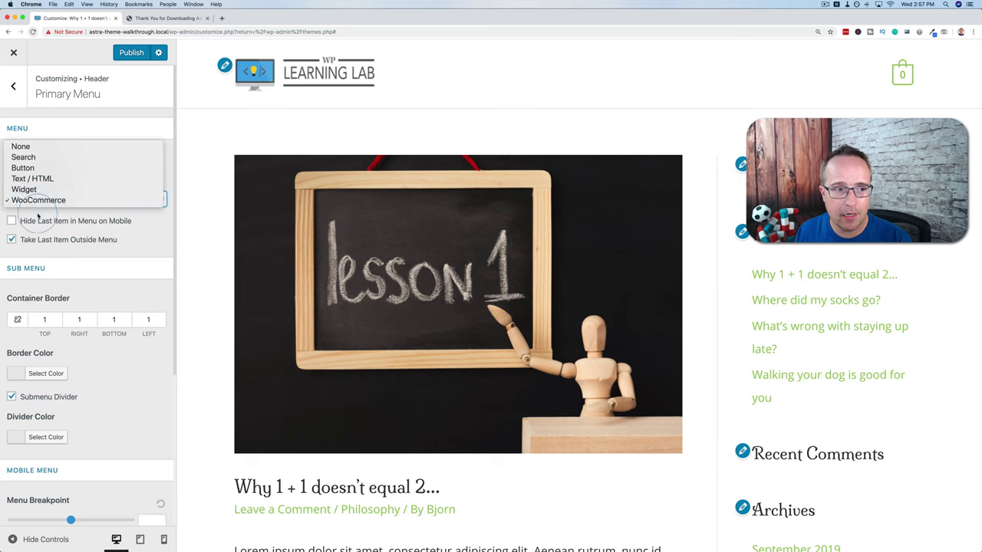
{"action": "left_click", "coordinate": [21, 146]}
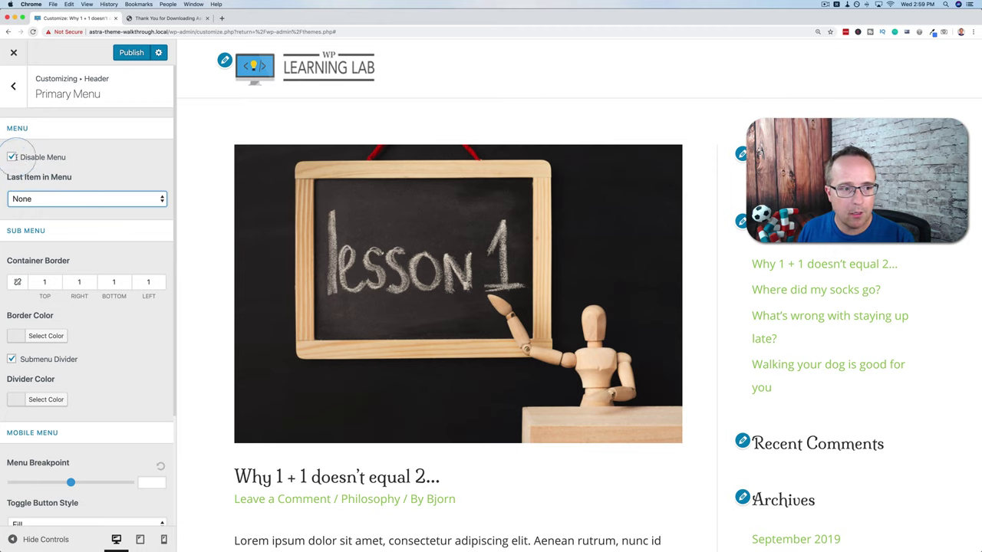
{"action": "left_click", "coordinate": [12, 156]}
- Try Search as the last item in the primary menu and expand the search field in the preview
{"action": "left_click", "coordinate": [65, 197]}
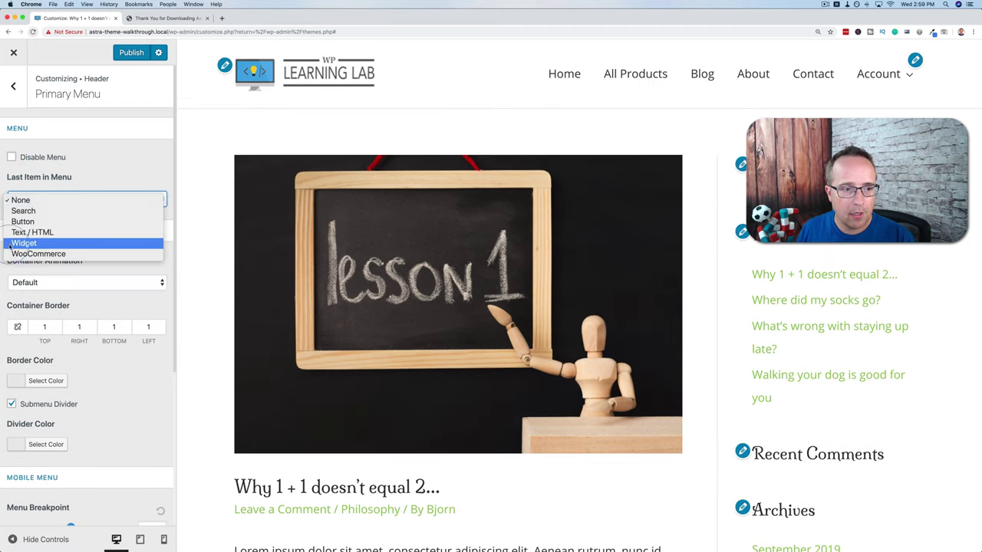
{"action": "key", "text": "Escape"}
{"action": "left_click", "coordinate": [30, 215]}
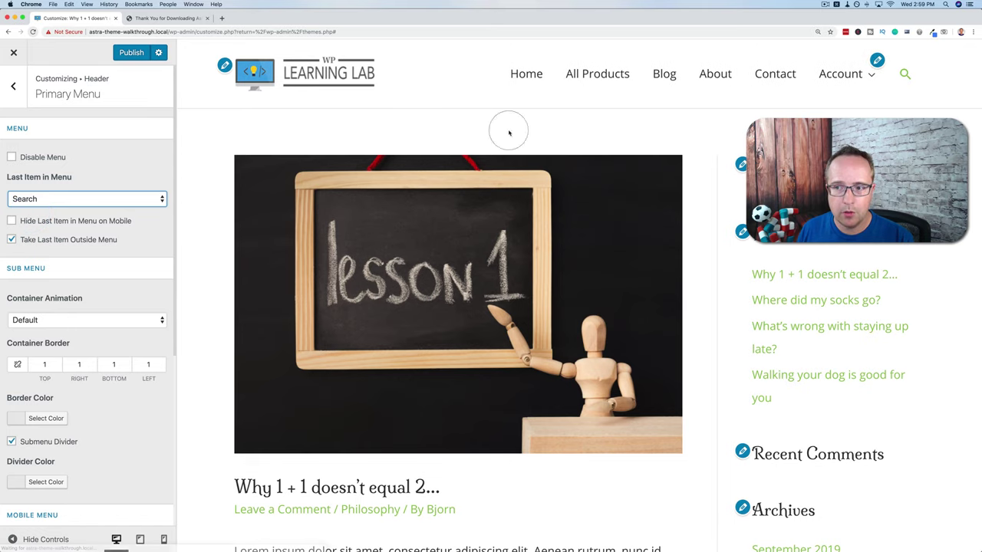
{"action": "left_click", "coordinate": [906, 74]}
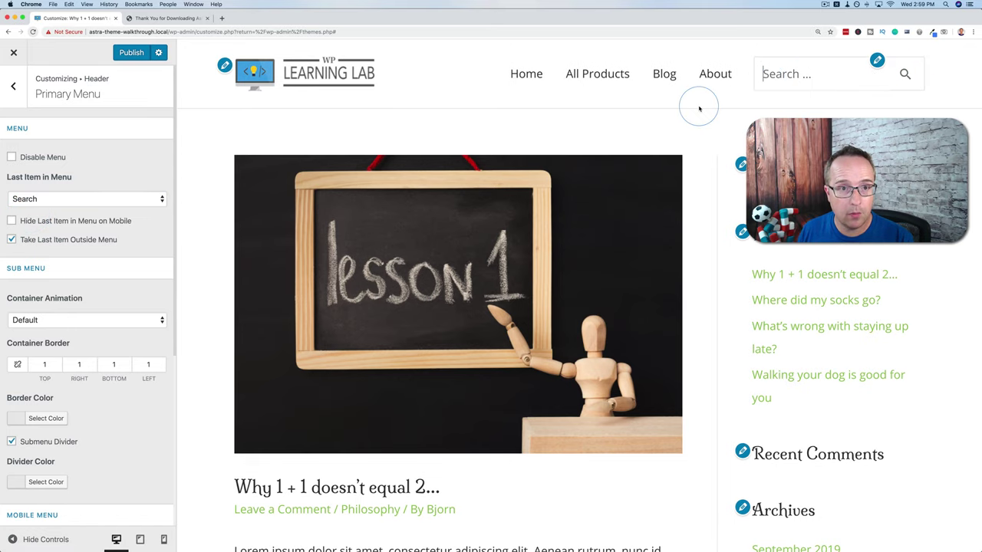
- Make the last menu item a Button and set its text to "Click Here"
{"action": "left_click", "coordinate": [27, 200]}
{"action": "left_click", "coordinate": [22, 210]}
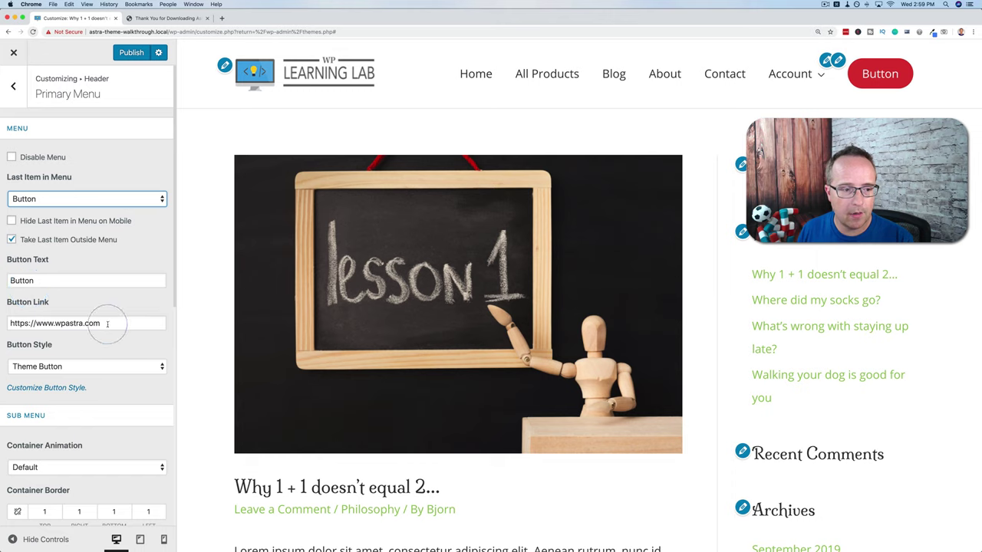
{"action": "left_click", "coordinate": [23, 280]}
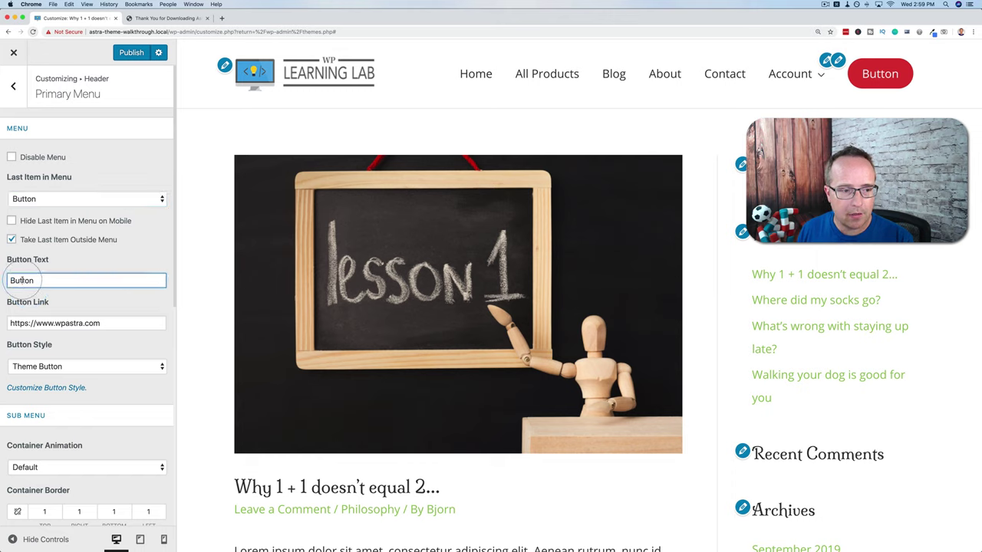
{"action": "type", "text": "Click Here"}
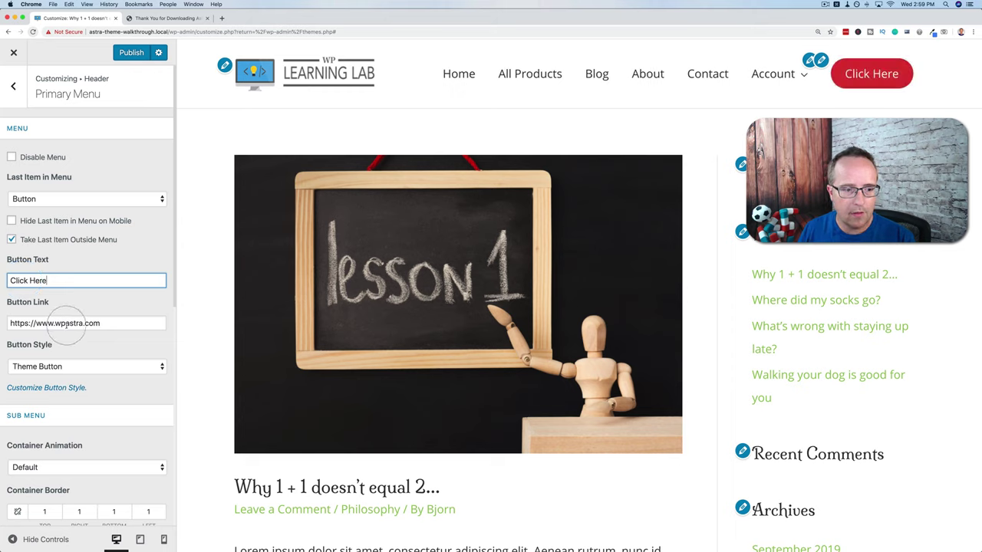
{"action": "left_click_drag", "start_coordinate": [129, 324], "coordinate": [2, 325]}
{"action": "left_click", "coordinate": [119, 337]}
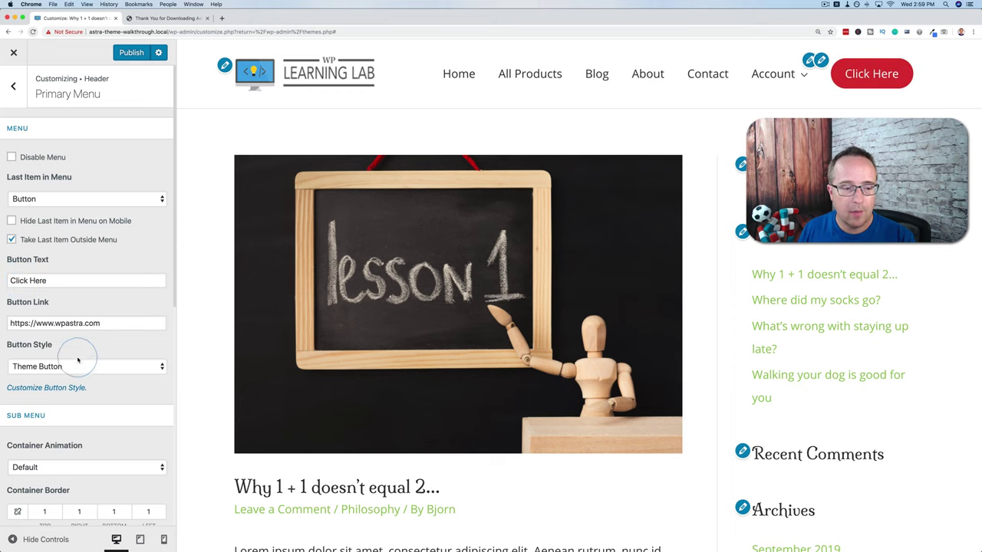
- Look at the global button style settings linked from the menu button, and return to the header's Primary Menu settings
{"action": "left_click", "coordinate": [48, 388]}
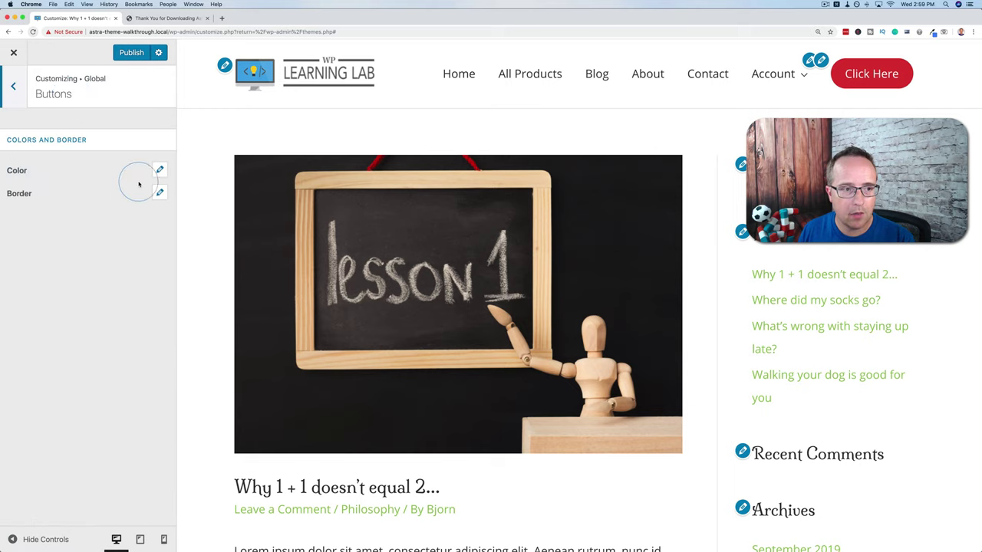
{"action": "left_click", "coordinate": [17, 91]}
{"action": "left_click", "coordinate": [16, 91]}
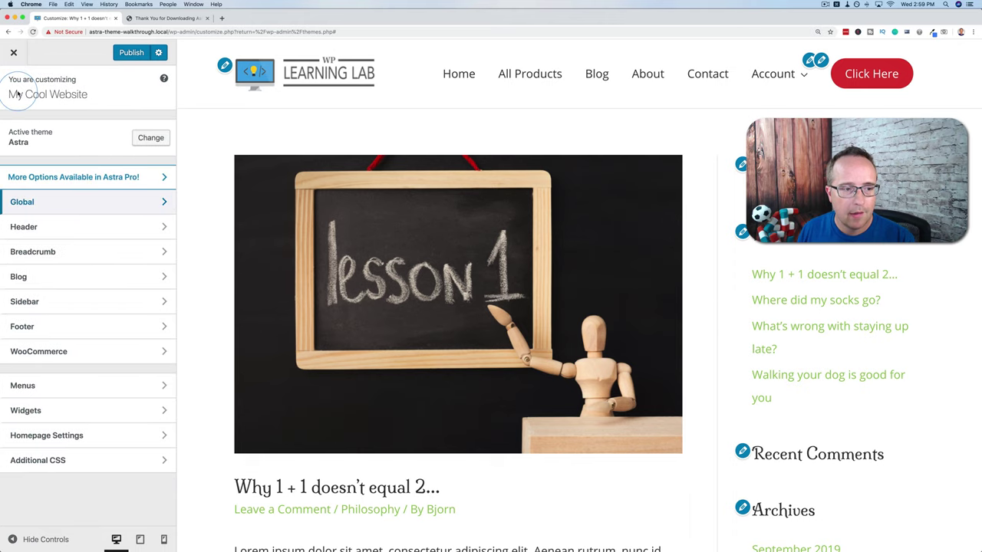
{"action": "left_click", "coordinate": [44, 231]}
{"action": "left_click", "coordinate": [52, 177]}
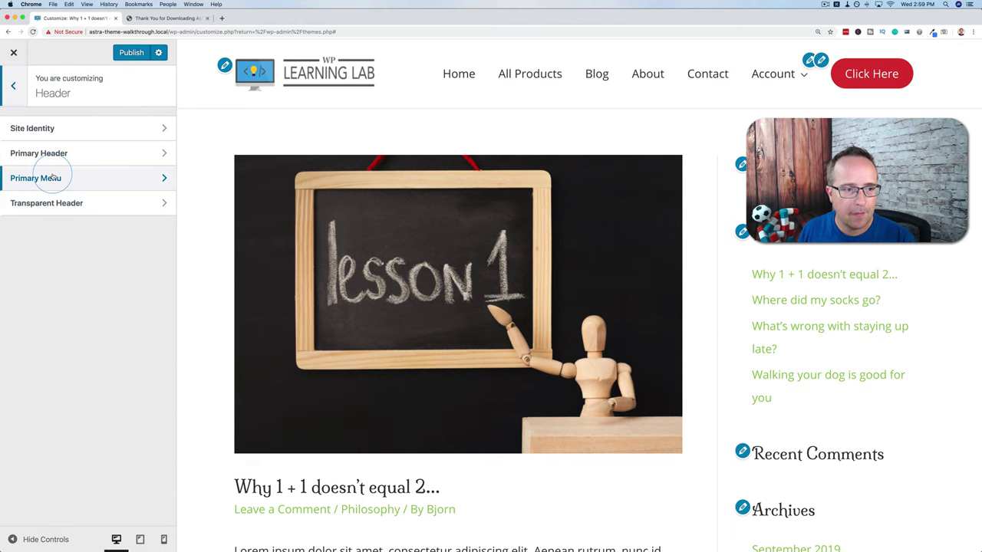
- Switch the last menu item to Text / HTML and review the tags and label in its custom button markup
{"action": "left_click", "coordinate": [42, 199]}
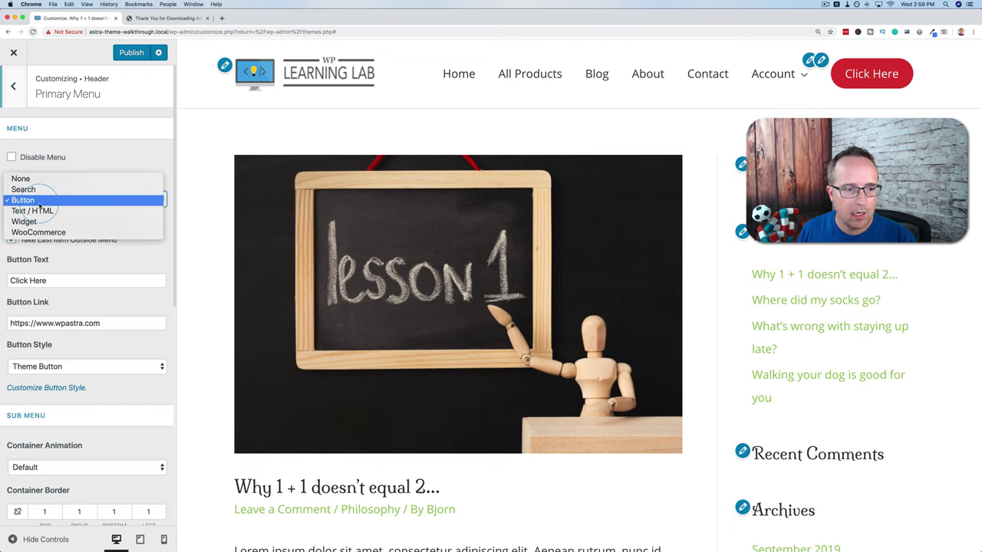
{"action": "left_click", "coordinate": [48, 212]}
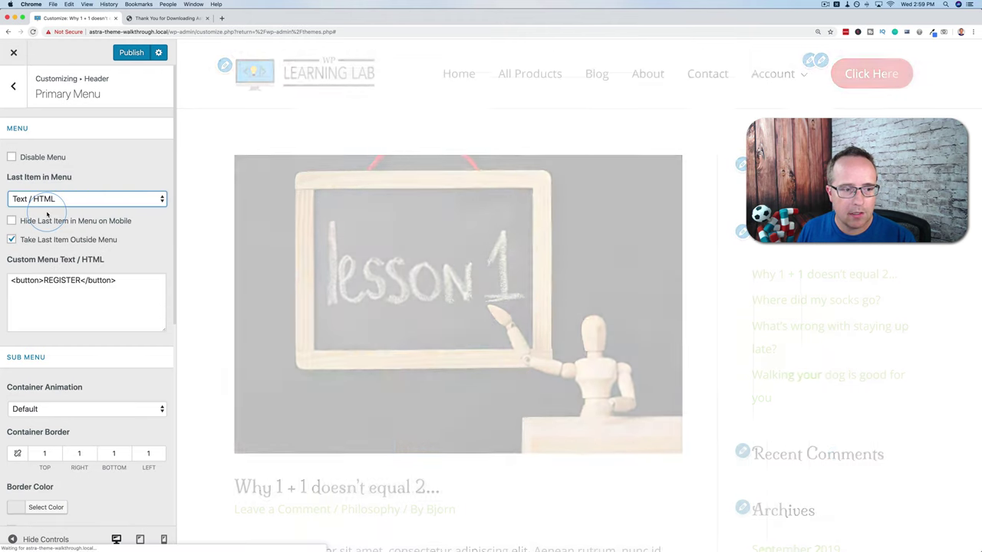
{"action": "left_click", "coordinate": [105, 307]}
{"action": "left_click_drag", "start_coordinate": [119, 281], "coordinate": [15, 282]}
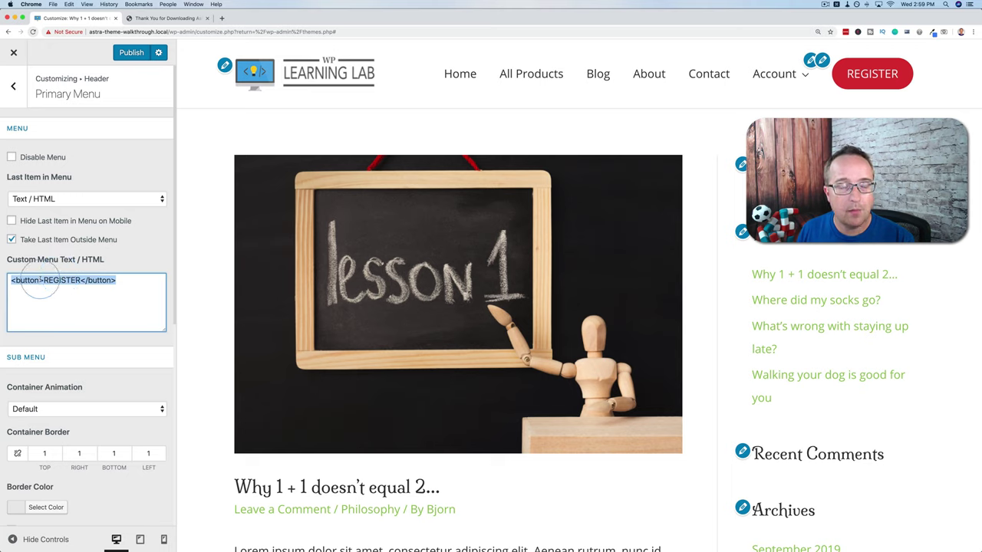
{"action": "left_click_drag", "start_coordinate": [44, 281], "coordinate": [6, 282]}
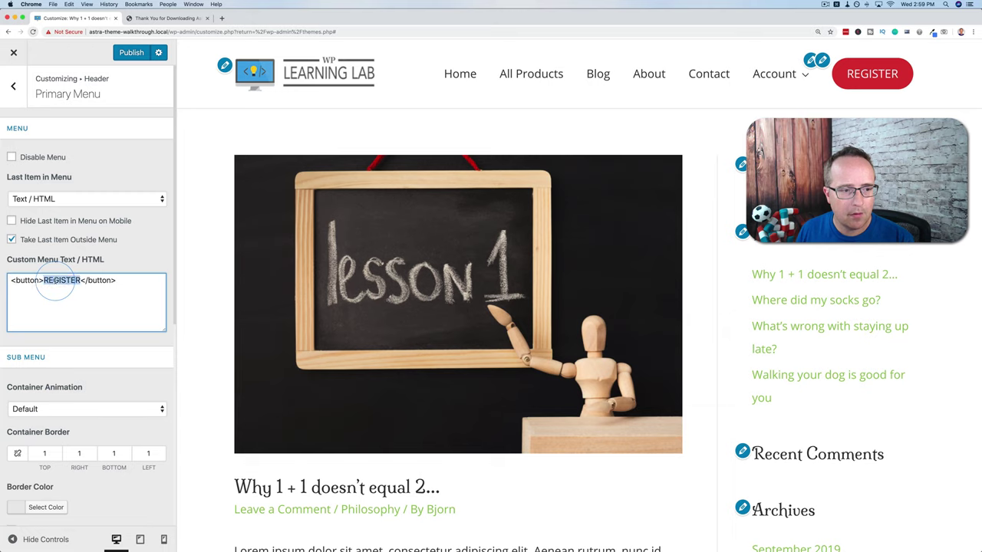
{"action": "left_click", "coordinate": [53, 200]}
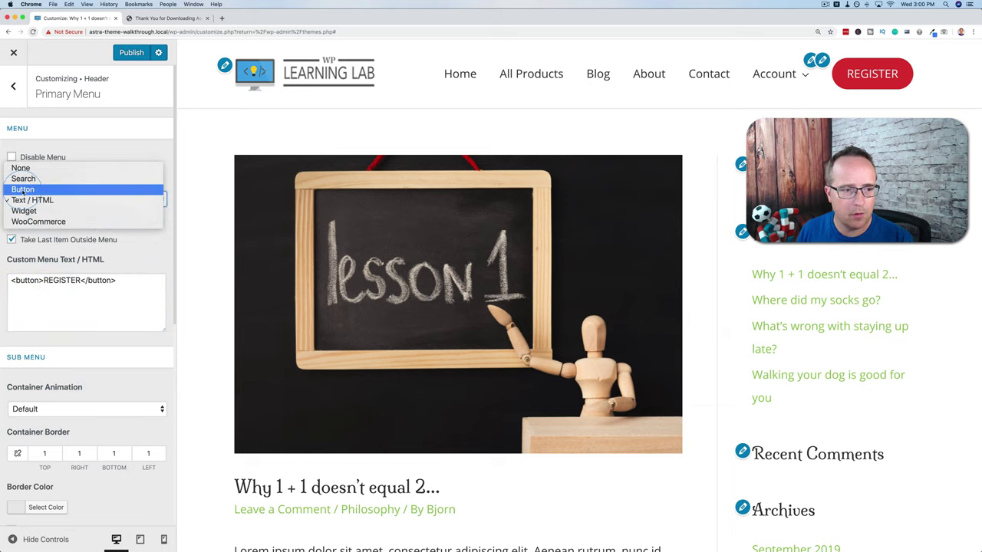
{"action": "left_click", "coordinate": [31, 199]}
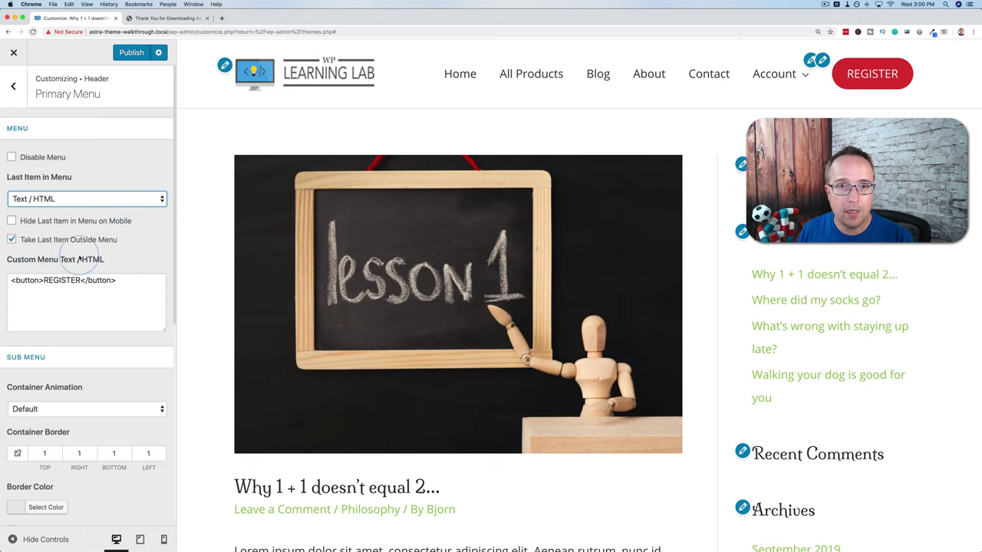
- Replace the custom menu HTML with the link <a href="#">Register</a>
{"action": "left_click_drag", "start_coordinate": [81, 280], "coordinate": [4, 283]}
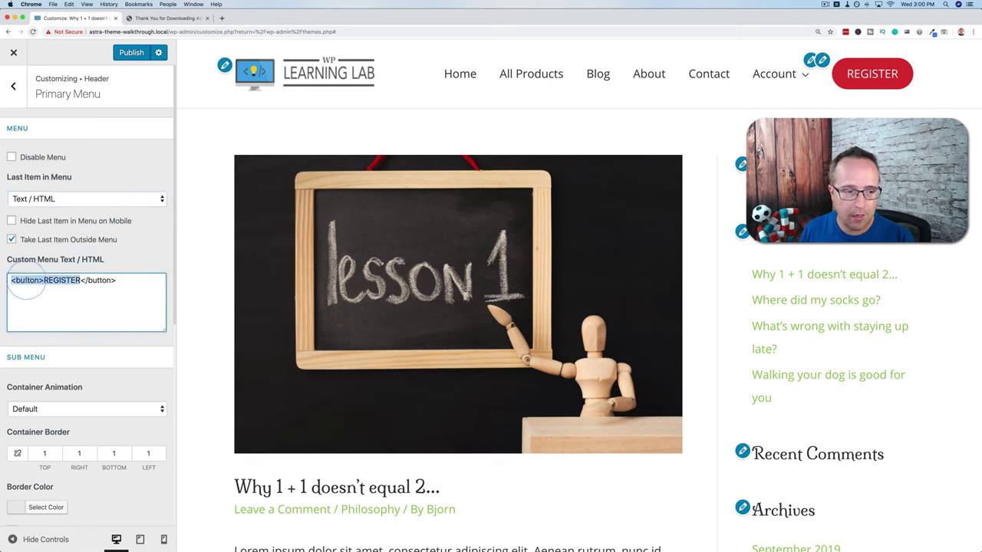
{"action": "double_click", "coordinate": [27, 291]}
{"action": "type", "text": "a href=\"#\""}
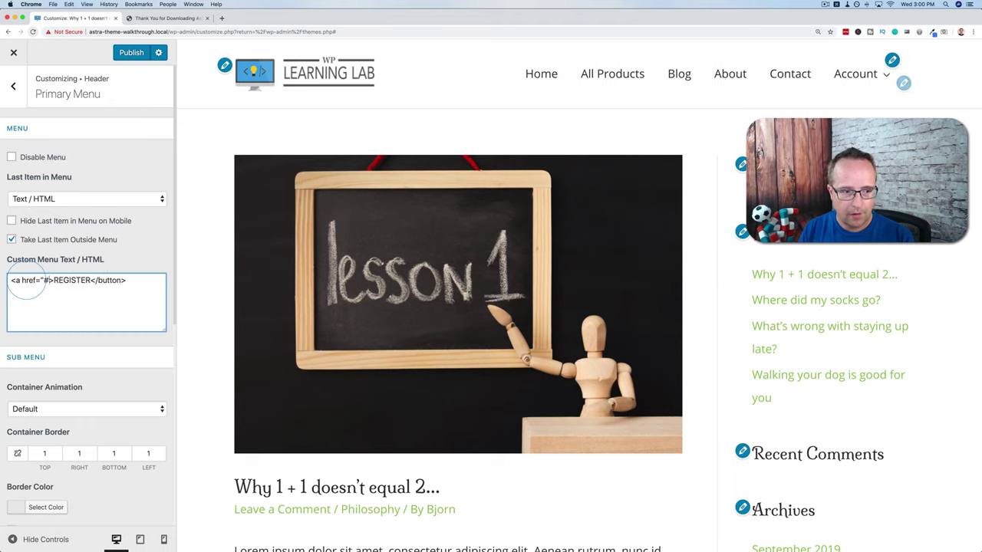
{"action": "type", "text": "\""}
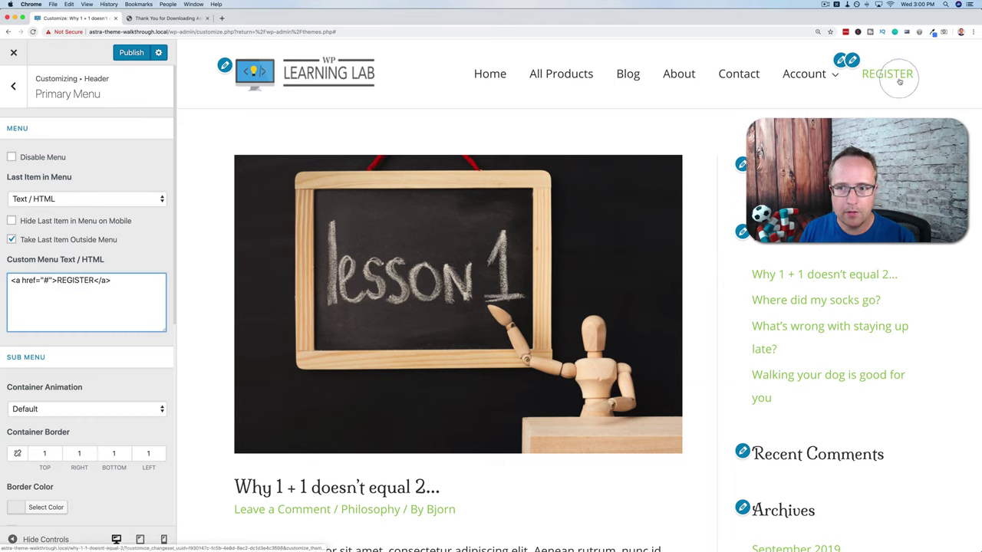
{"action": "double_click", "coordinate": [79, 281]}
{"action": "type", "text": "Register"}
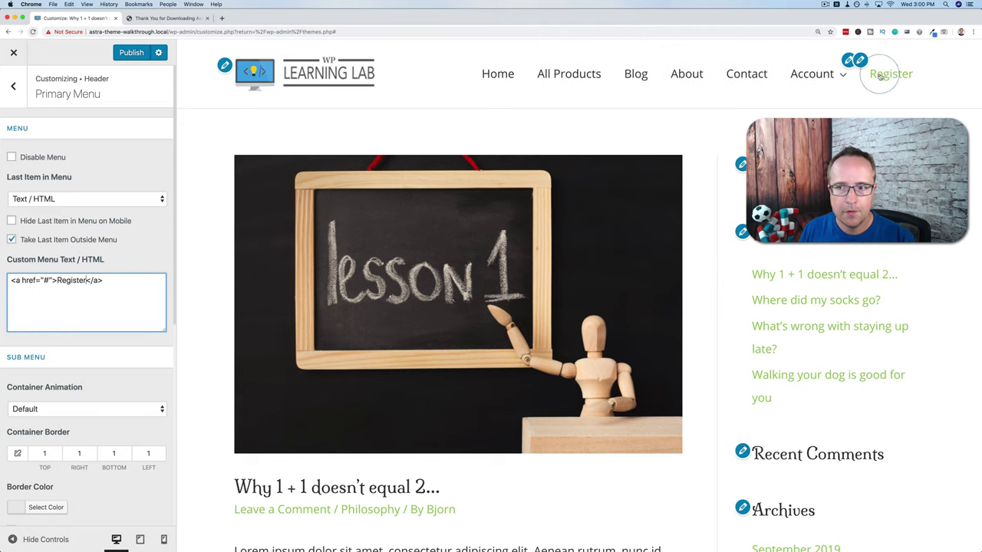
- Try Widget as the last menu item and look over the sidebar widgets in the preview
{"action": "left_click", "coordinate": [77, 199]}
{"action": "left_click", "coordinate": [79, 208]}
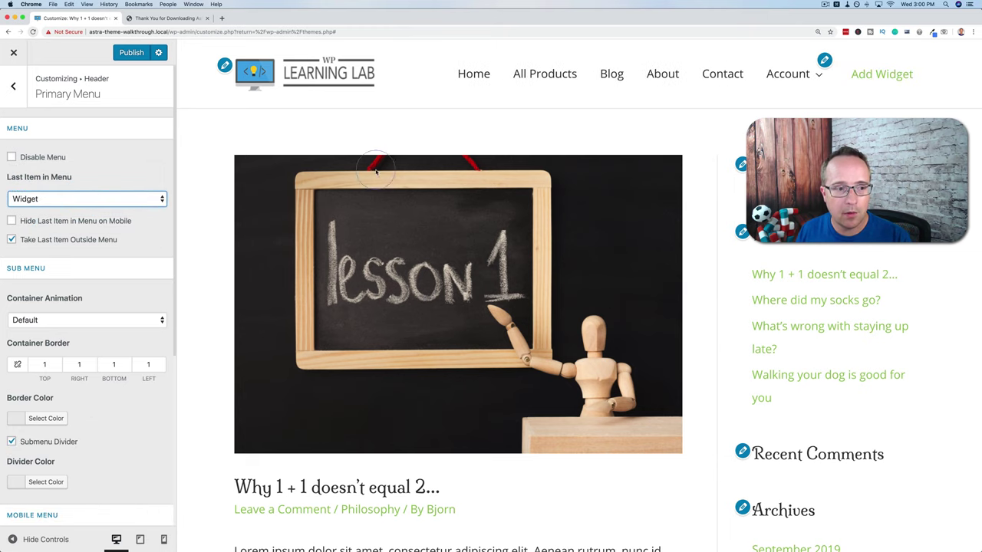
{"action": "scroll", "coordinate": [787, 346], "scroll_direction": "down", "scroll_amount": 10}
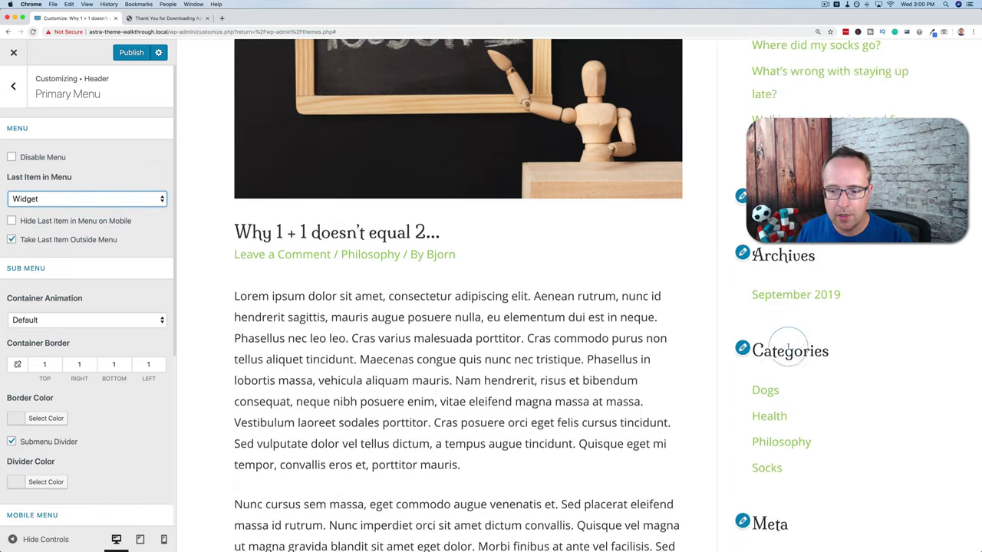
{"action": "scroll", "coordinate": [787, 347], "scroll_direction": "up", "scroll_amount": 10}
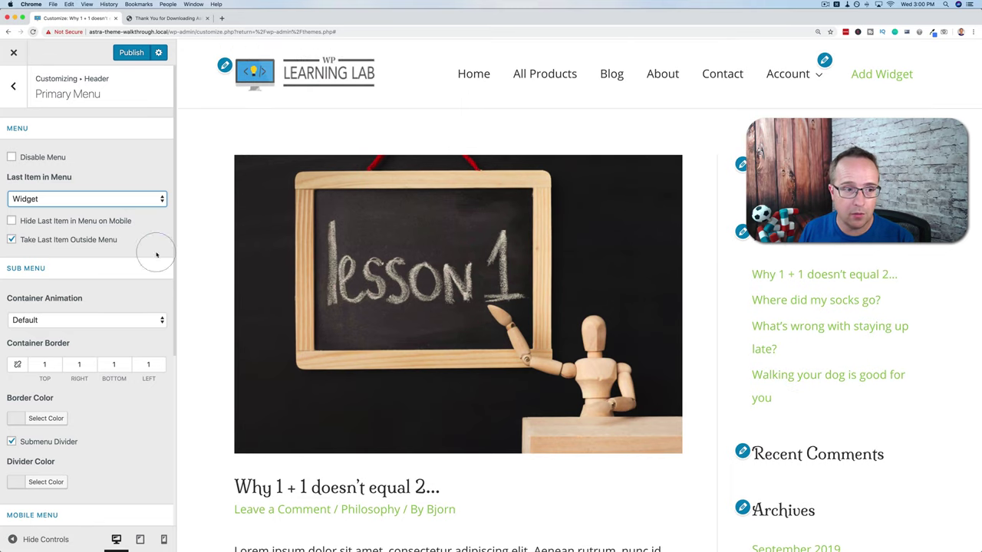
- Try WooCommerce as the last menu item, and turn hiding the last item on mobile on and off again
{"action": "left_click", "coordinate": [108, 201]}
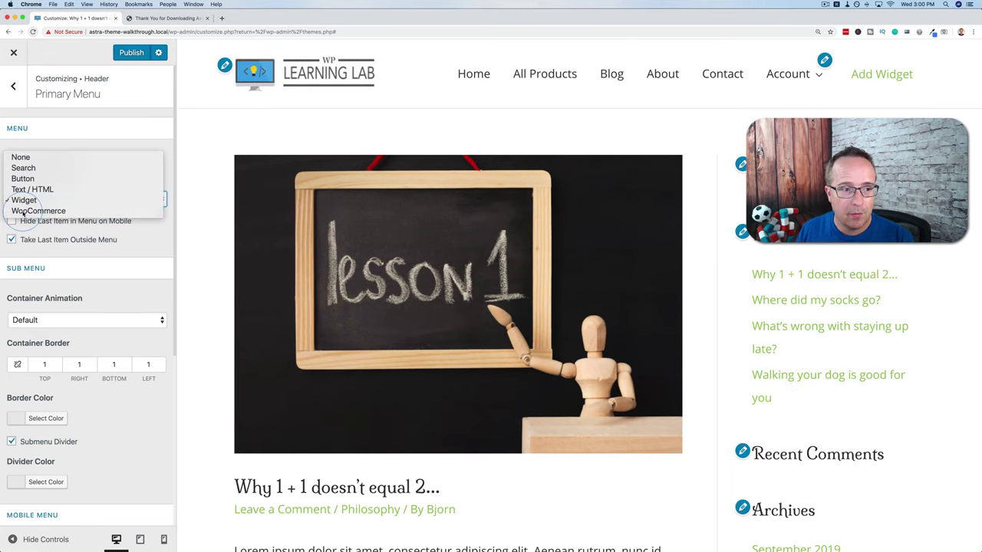
{"action": "left_click", "coordinate": [25, 211]}
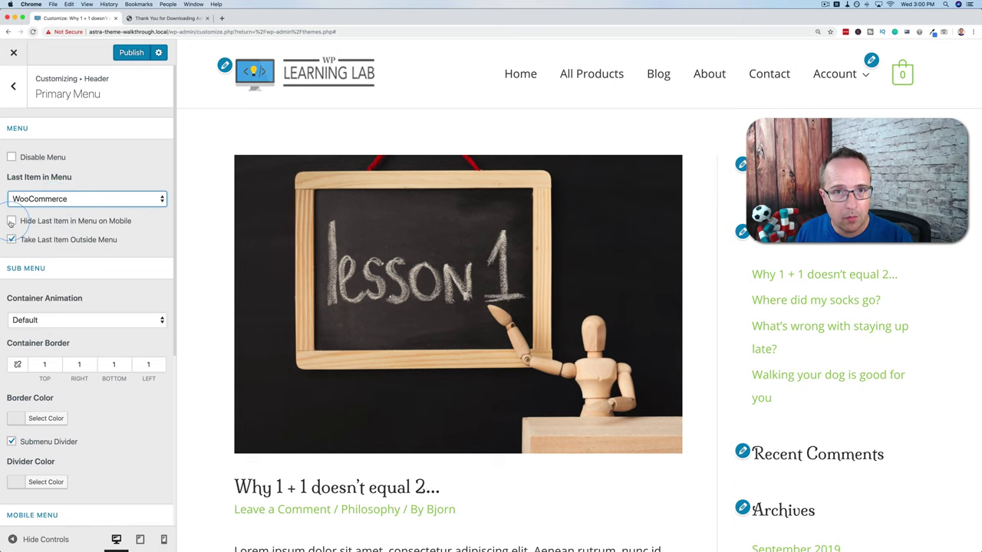
{"action": "left_click", "coordinate": [11, 221]}
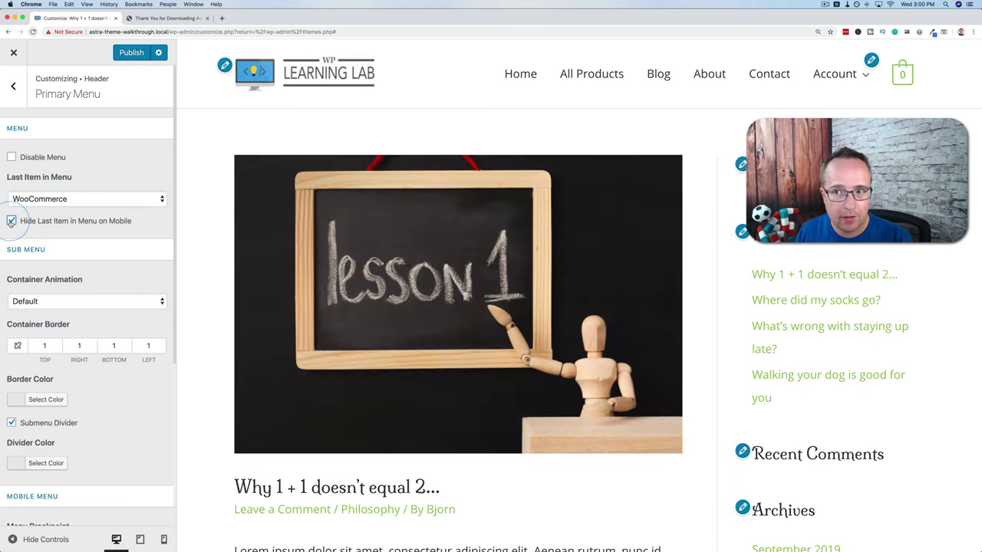
{"action": "left_click", "coordinate": [11, 221]}
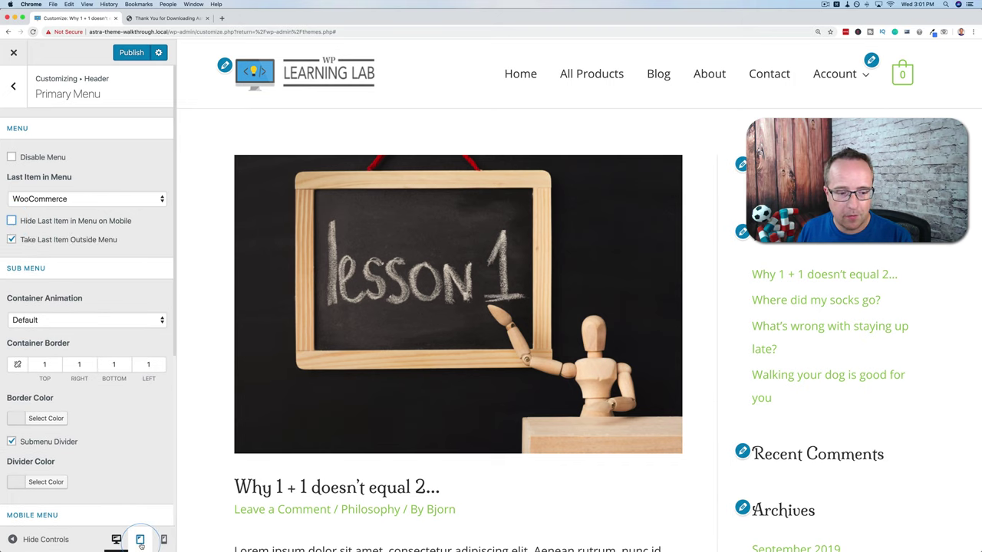
- Switch to the tablet preview and set the last menu item to Widget
{"action": "left_click", "coordinate": [140, 541]}
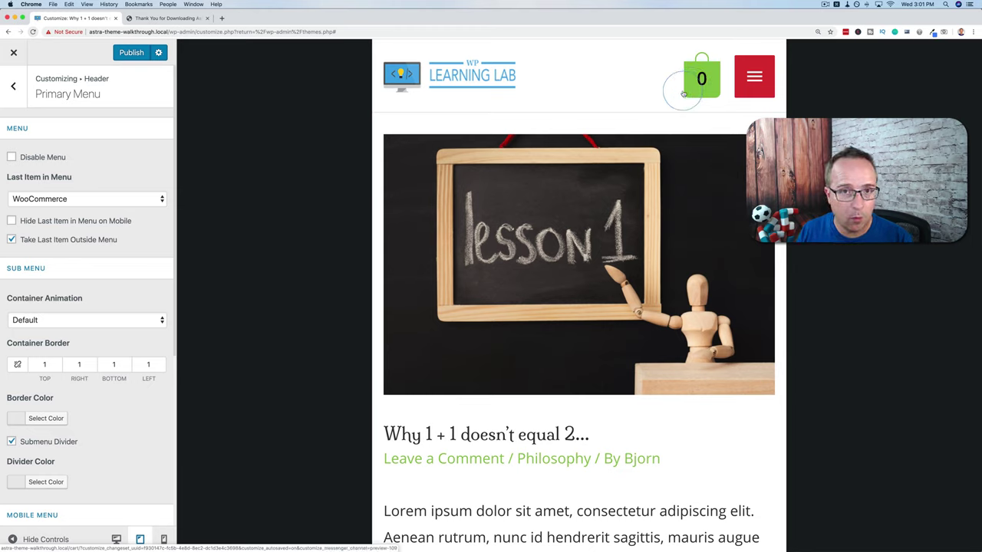
{"action": "left_click", "coordinate": [42, 199]}
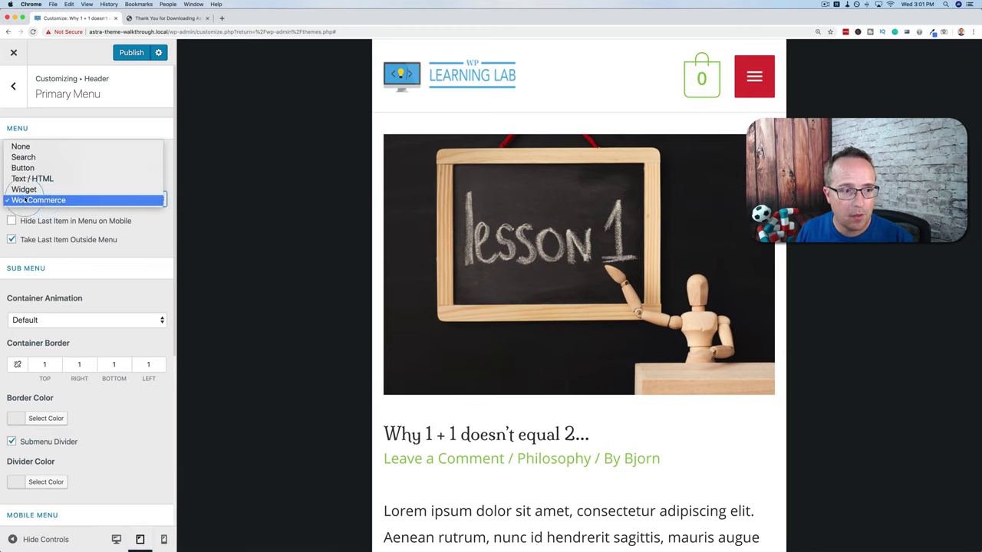
{"action": "left_click", "coordinate": [24, 188]}
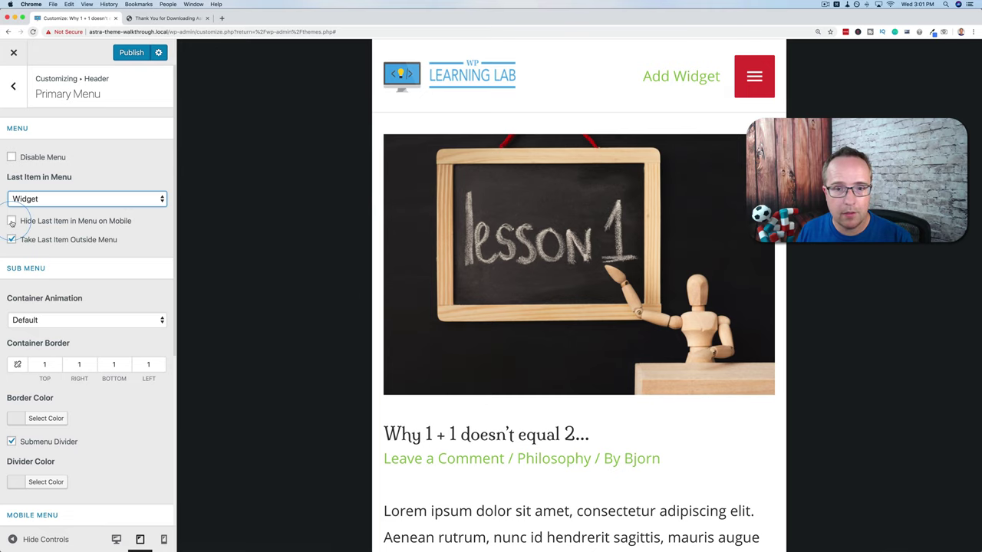
- Try hiding the last menu item on mobile in the tablet and mobile previews, and turn the option off again
{"action": "left_click", "coordinate": [11, 220]}
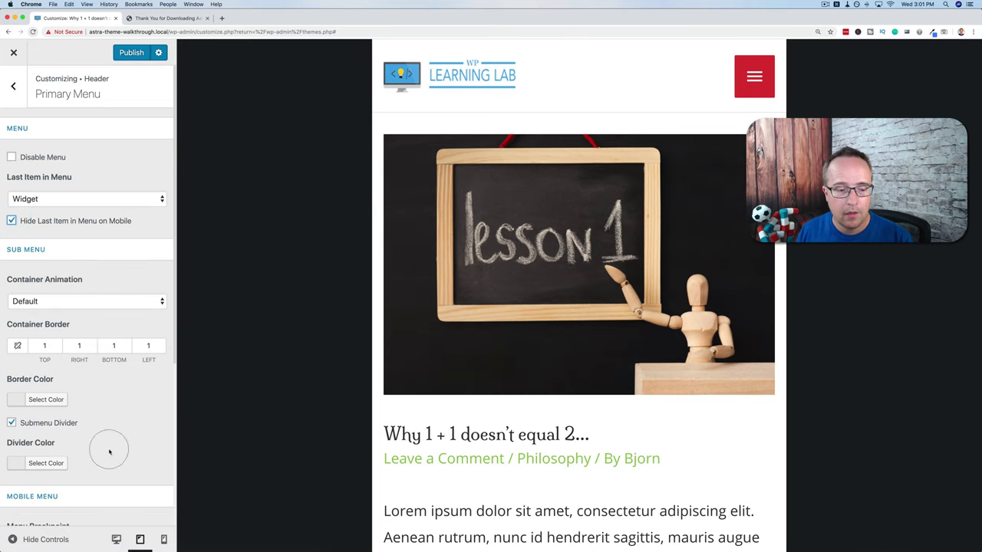
{"action": "left_click", "coordinate": [164, 540]}
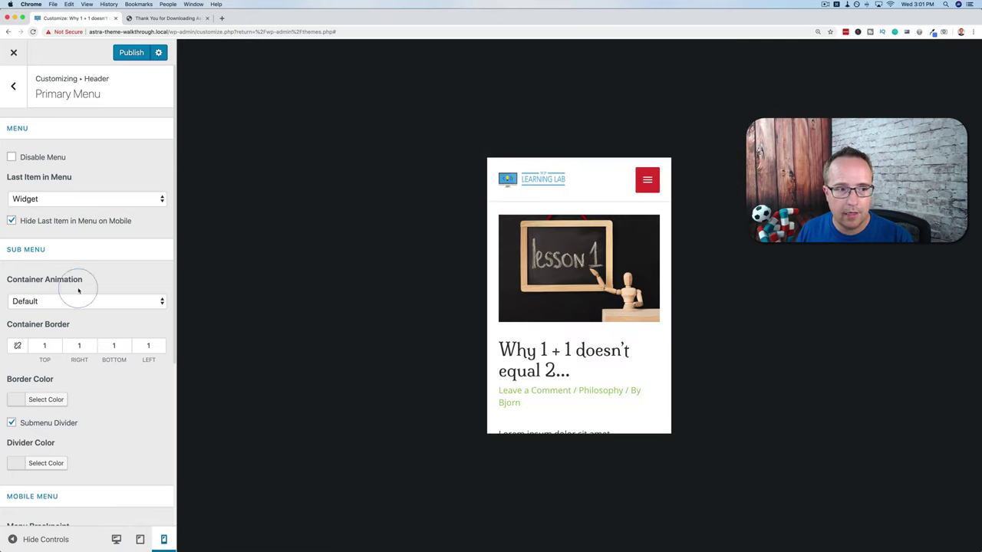
{"action": "left_click", "coordinate": [13, 222]}
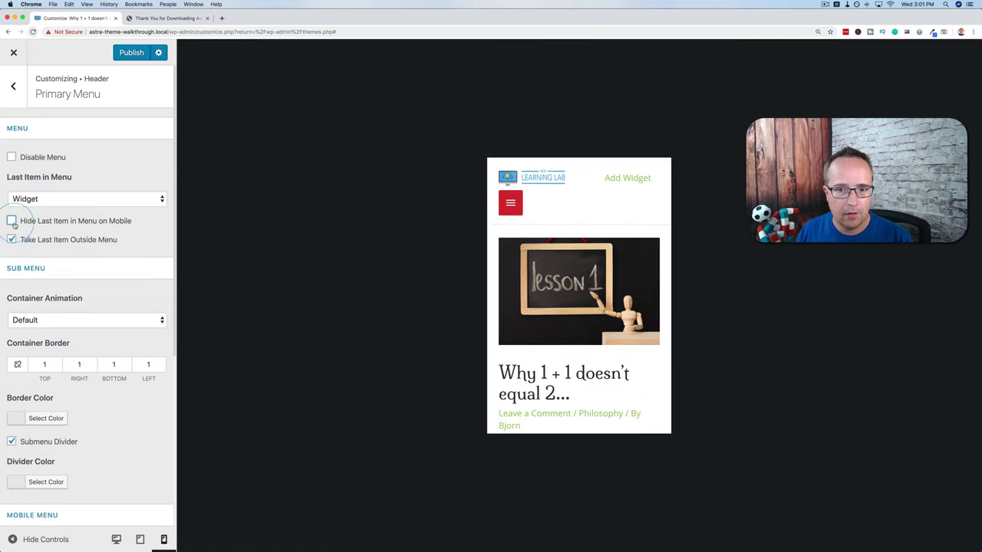
{"action": "left_click", "coordinate": [61, 221]}
{"action": "left_click", "coordinate": [115, 540]}
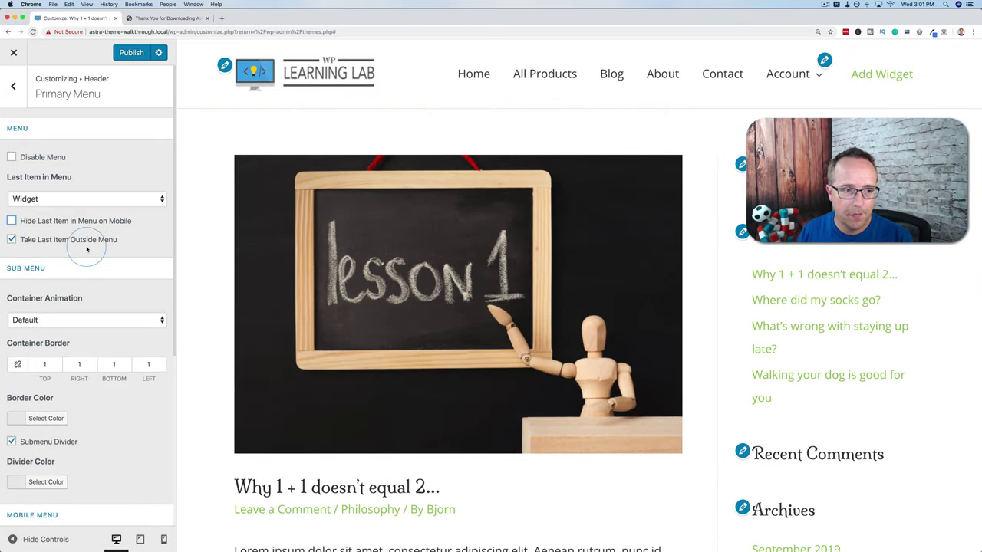
- Try keeping the last item inside the menu and check the expanded menu in the tablet and mobile previews
{"action": "left_click", "coordinate": [139, 539]}
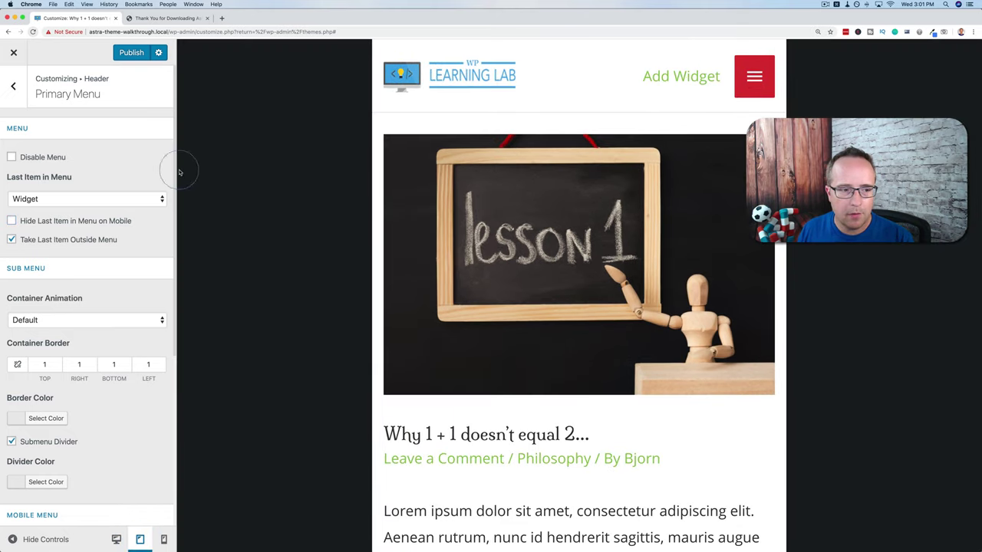
{"action": "left_click", "coordinate": [12, 240]}
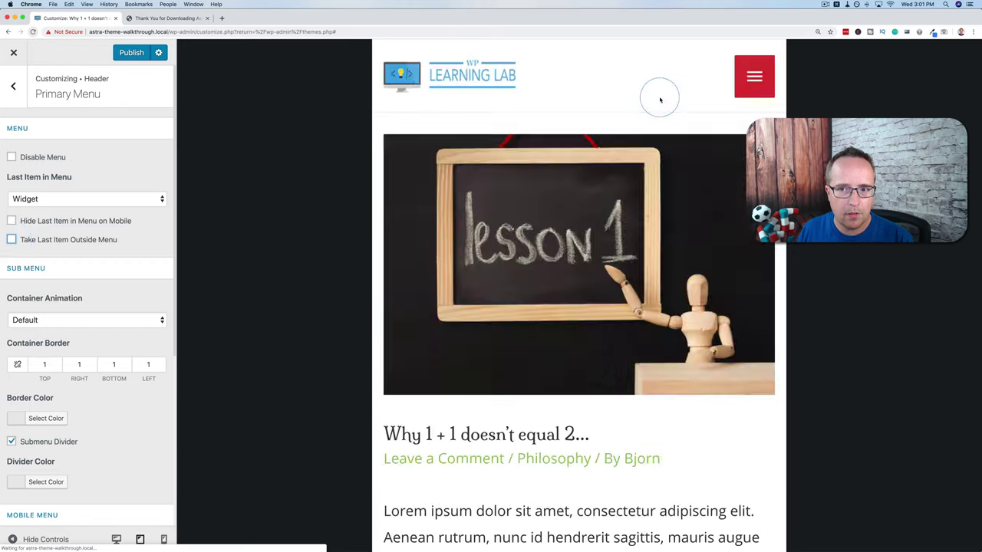
{"action": "left_click", "coordinate": [754, 76]}
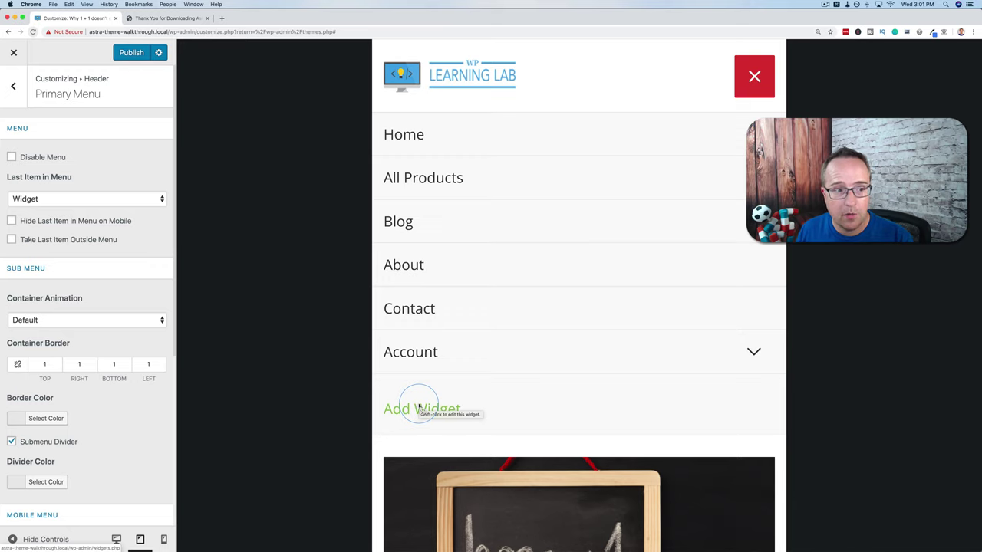
{"action": "left_click", "coordinate": [12, 240]}
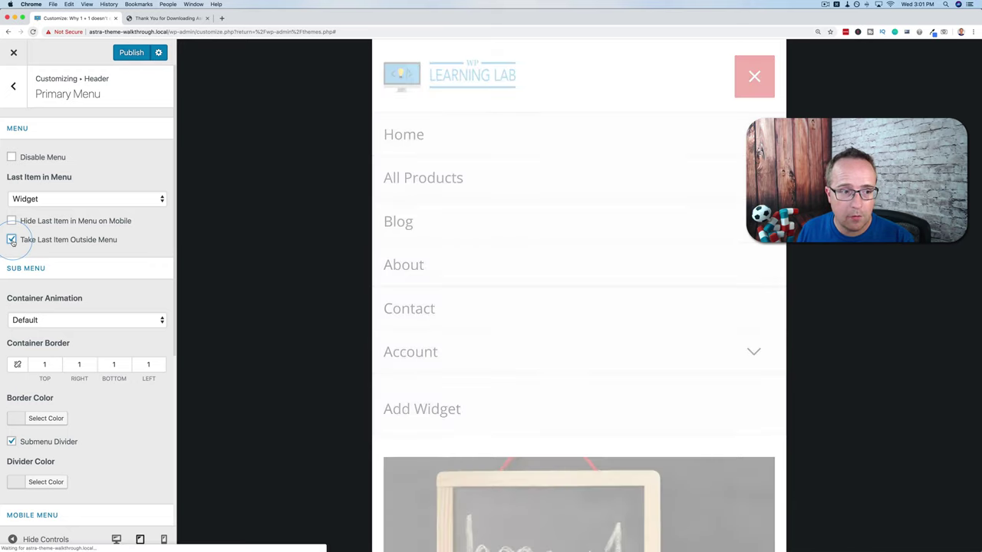
{"action": "left_click", "coordinate": [11, 240]}
{"action": "left_click", "coordinate": [164, 540]}
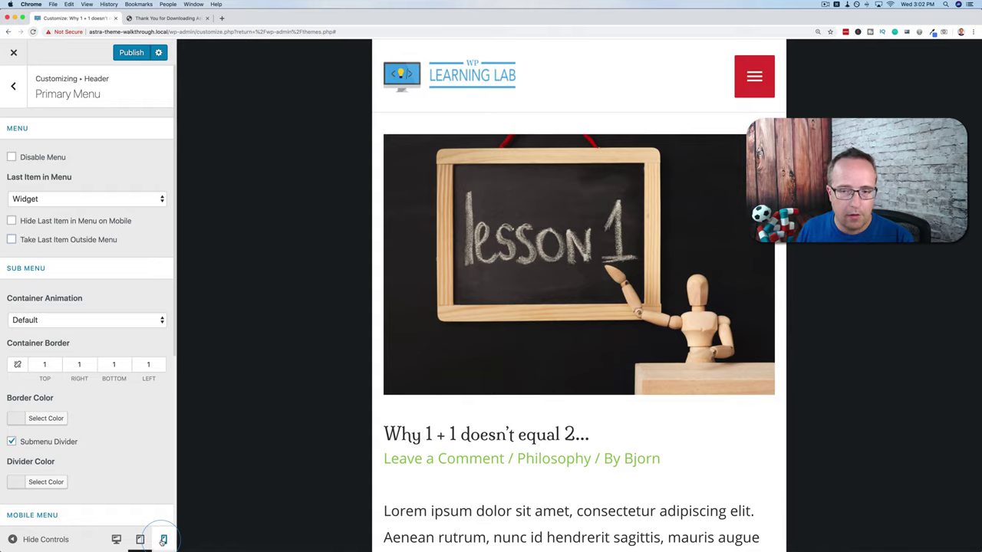
{"action": "left_click", "coordinate": [648, 179]}
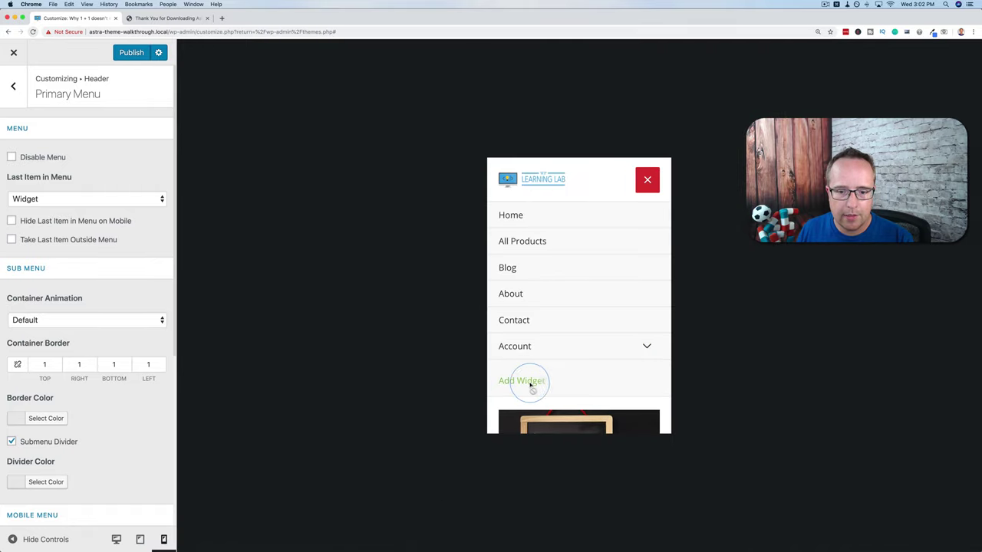
- Set the last menu item to WooCommerce, taken outside the menu, and return to the desktop preview
{"action": "left_click", "coordinate": [62, 207]}
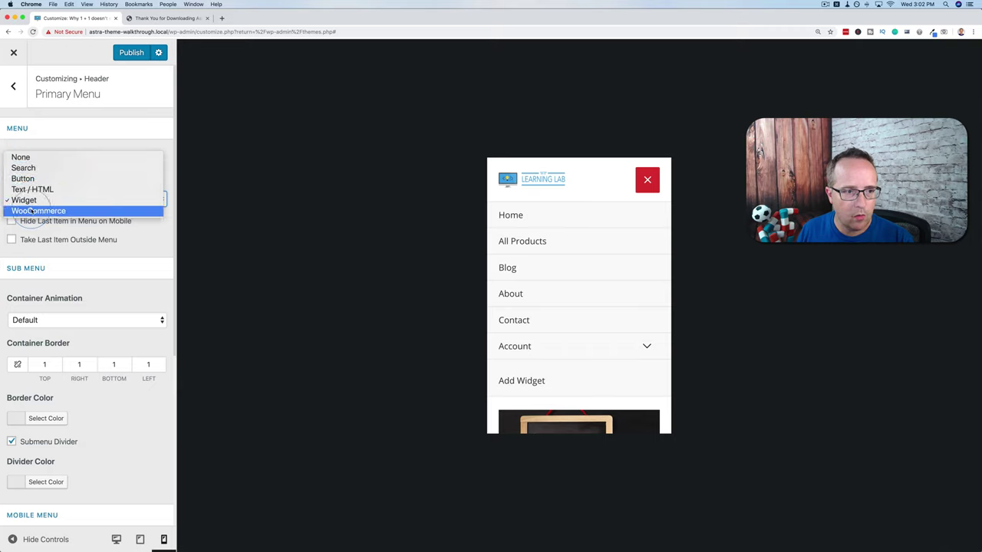
{"action": "left_click", "coordinate": [35, 211]}
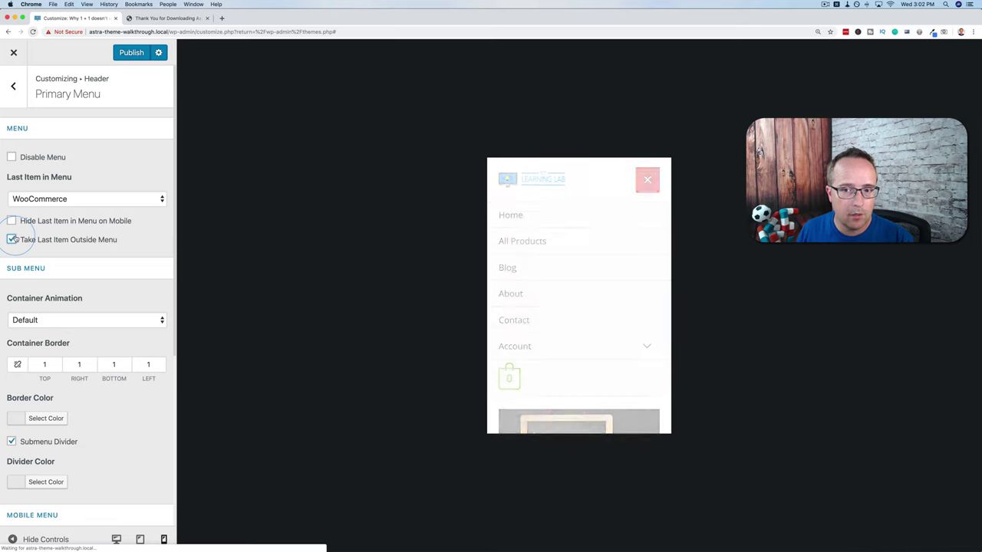
{"action": "left_click", "coordinate": [116, 540]}
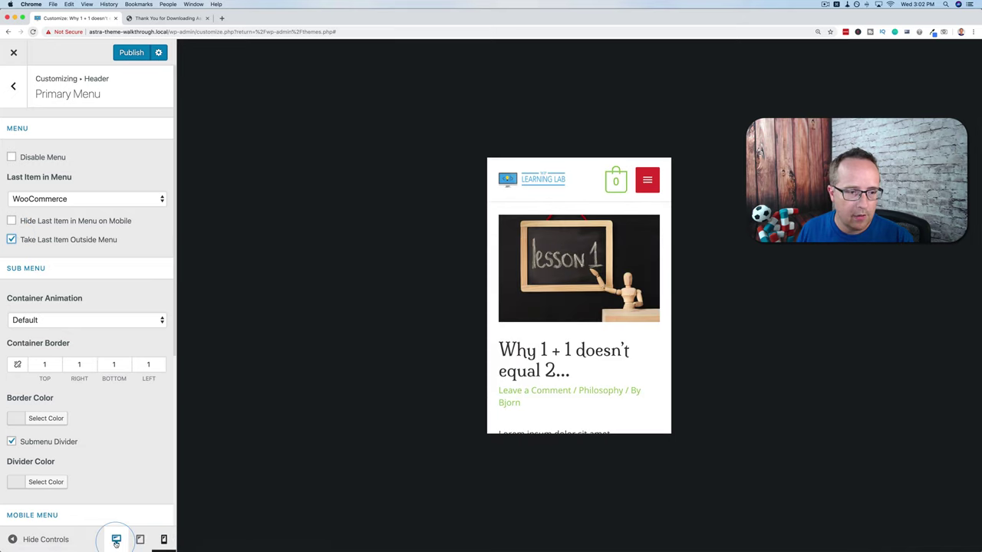
- Set the sub menu's container animation to Slide Down and preview it on the Account submenu
{"action": "scroll", "coordinate": [80, 330], "scroll_direction": "down", "scroll_amount": 2}
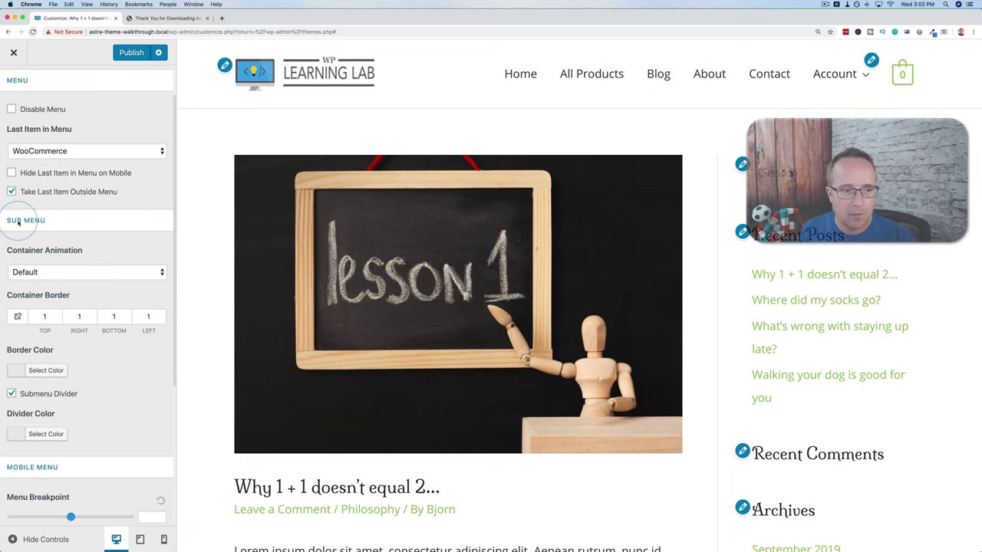
{"action": "mouse_move", "coordinate": [844, 72]}
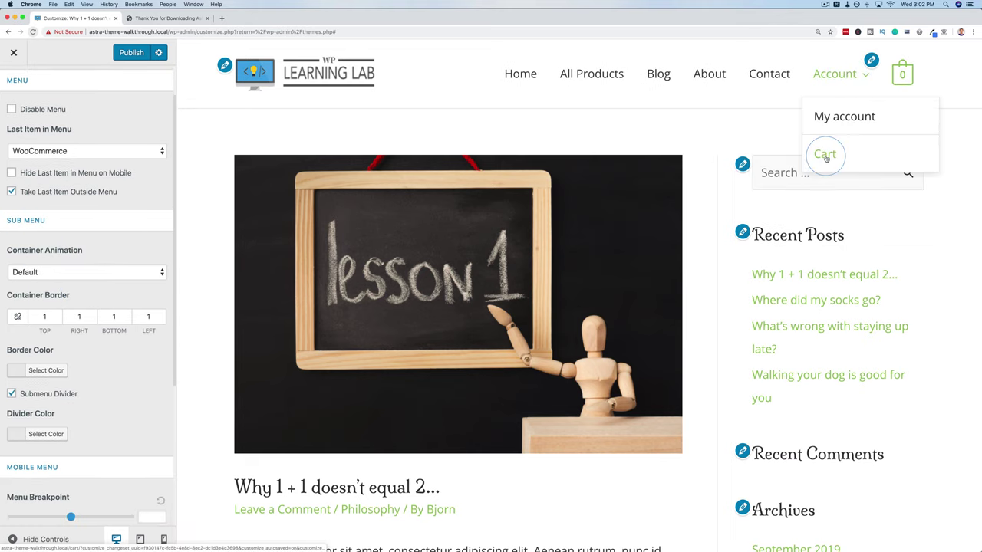
{"action": "left_click", "coordinate": [35, 274]}
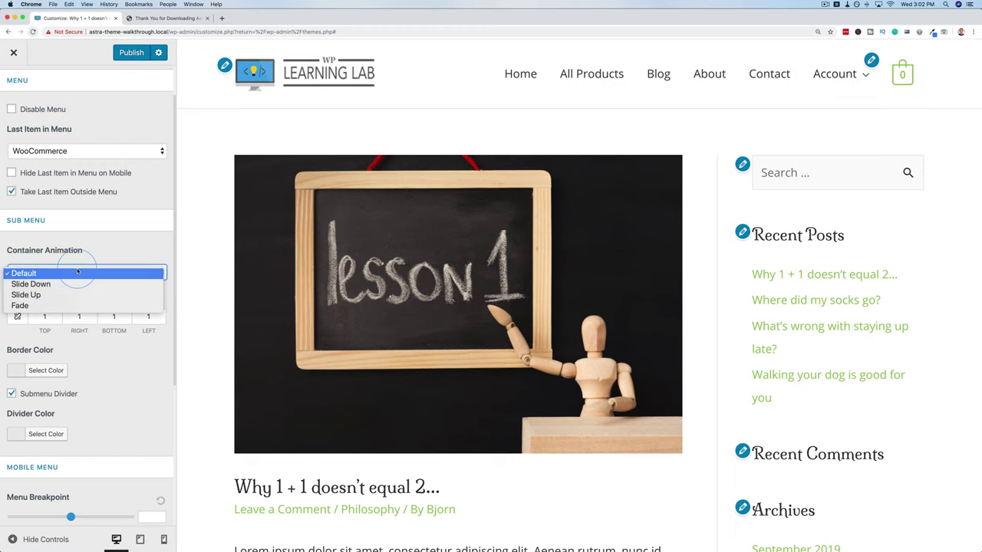
{"action": "left_click", "coordinate": [31, 284]}
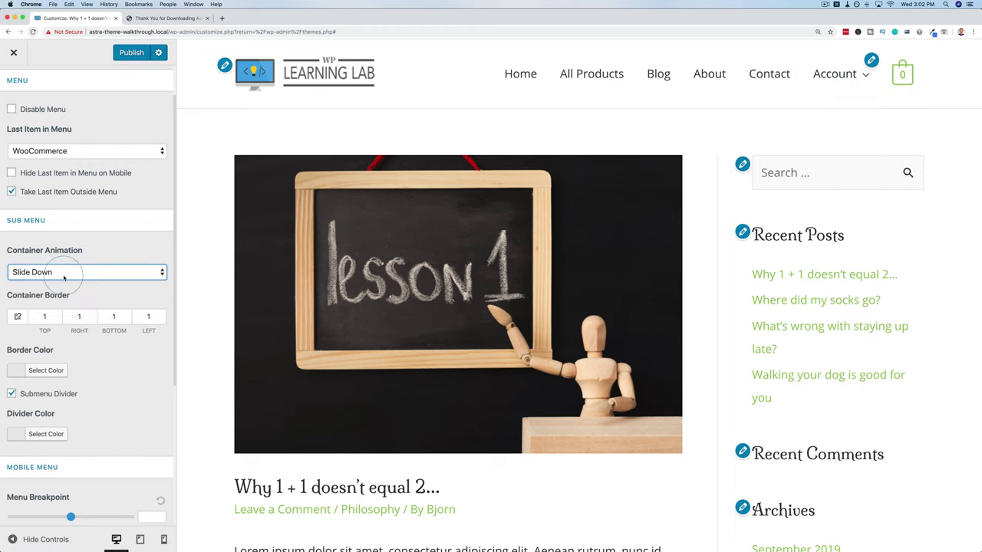
{"action": "mouse_move", "coordinate": [829, 75]}
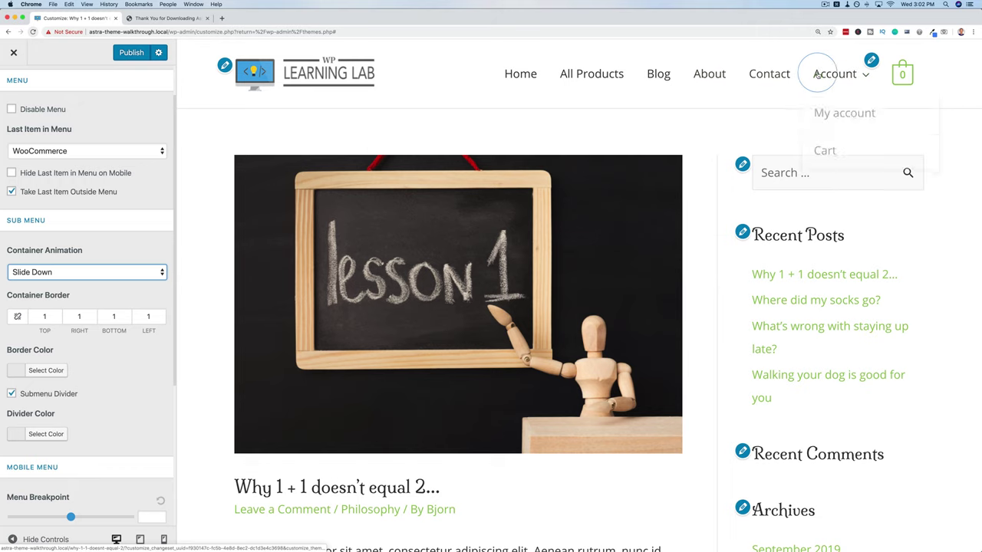
- Try the Slide Up and Fade container animations on the Account submenu, and return to Slide Down
{"action": "left_click", "coordinate": [42, 273]}
{"action": "left_click", "coordinate": [37, 285]}
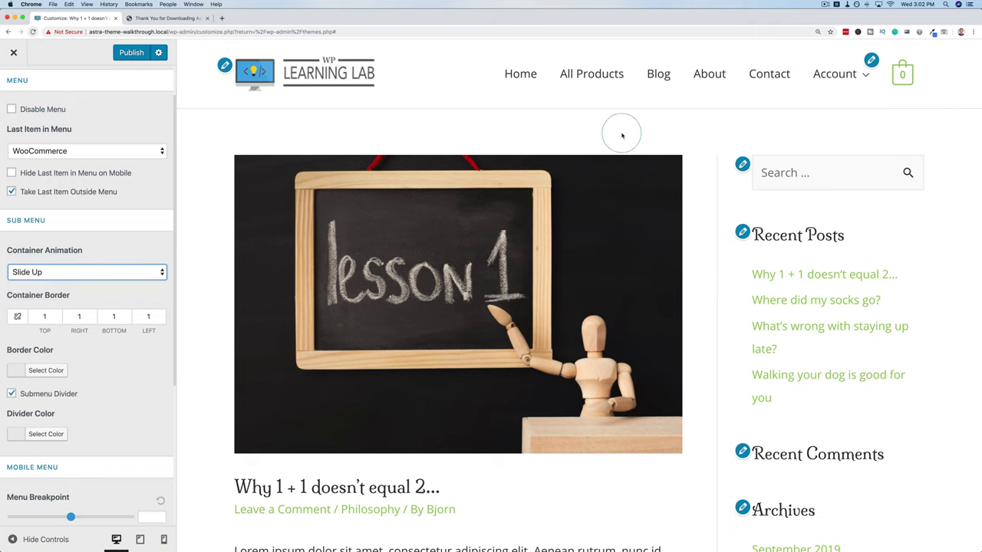
{"action": "mouse_move", "coordinate": [827, 90]}
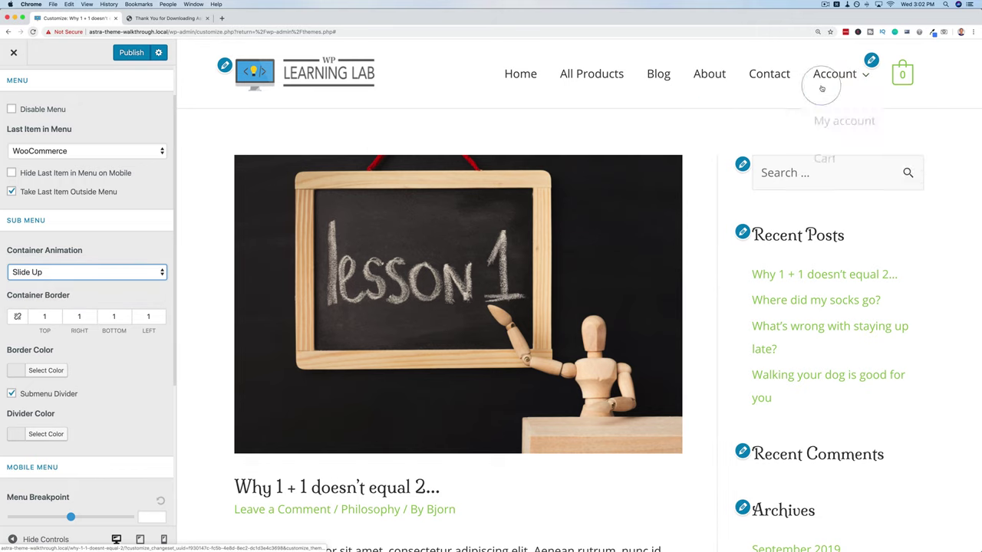
{"action": "left_click", "coordinate": [100, 274]}
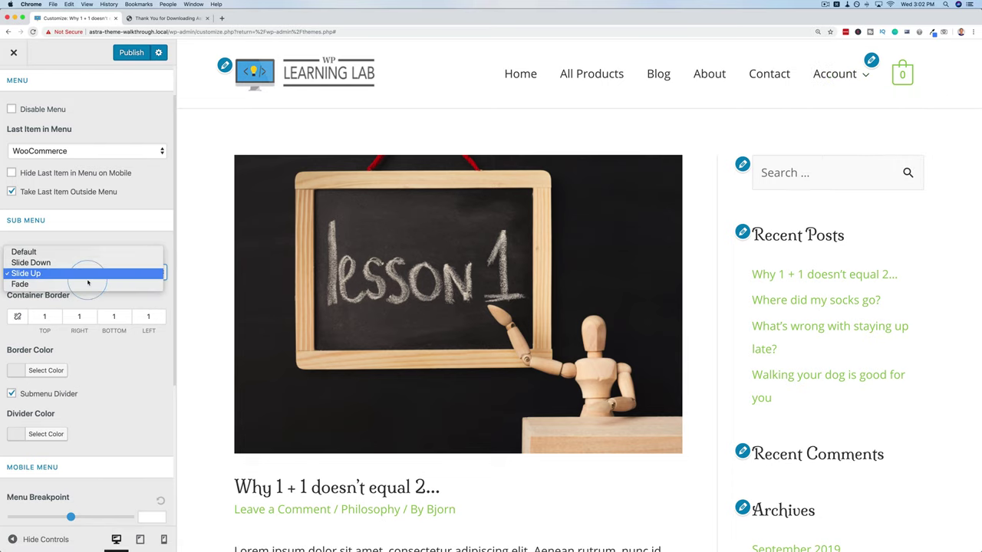
{"action": "left_click", "coordinate": [77, 282]}
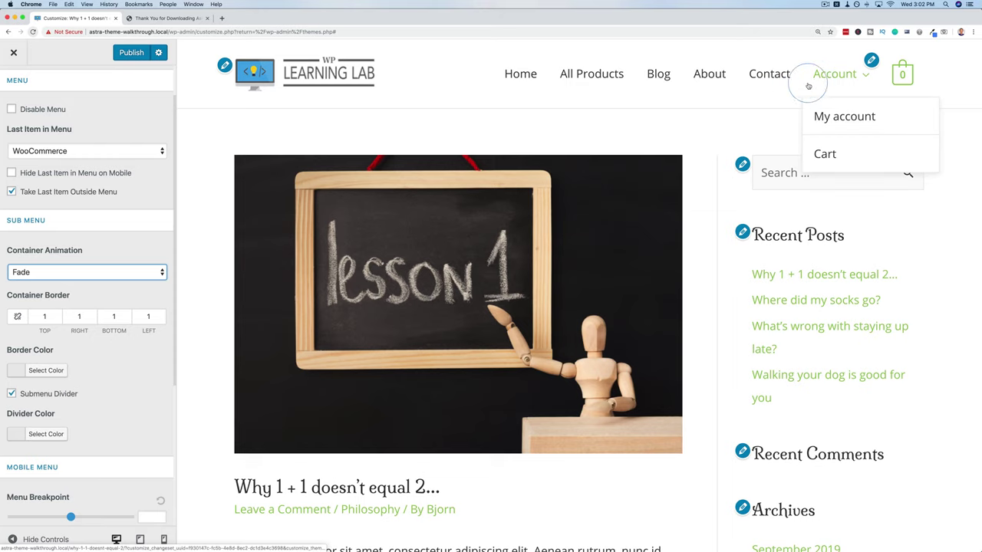
{"action": "left_click", "coordinate": [53, 273]}
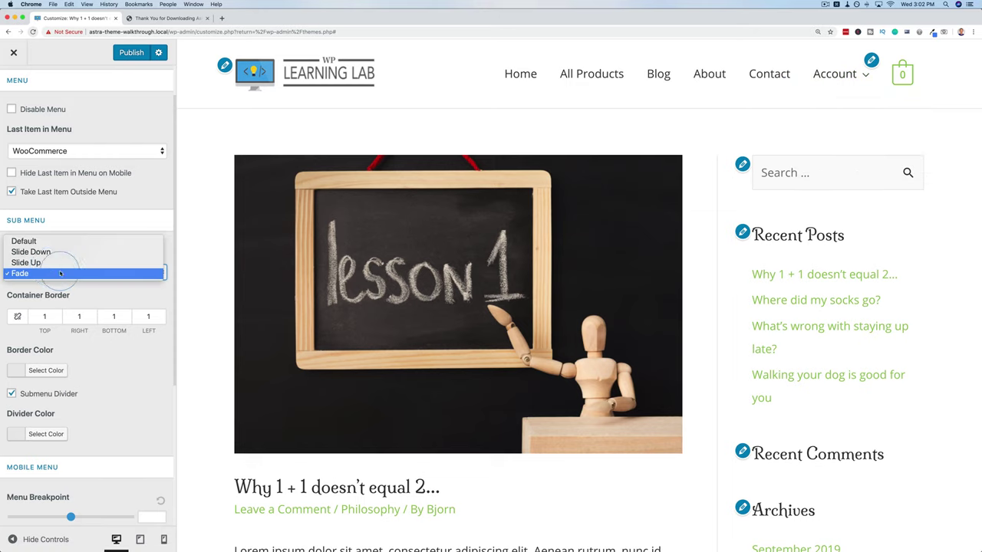
{"action": "left_click", "coordinate": [38, 253]}
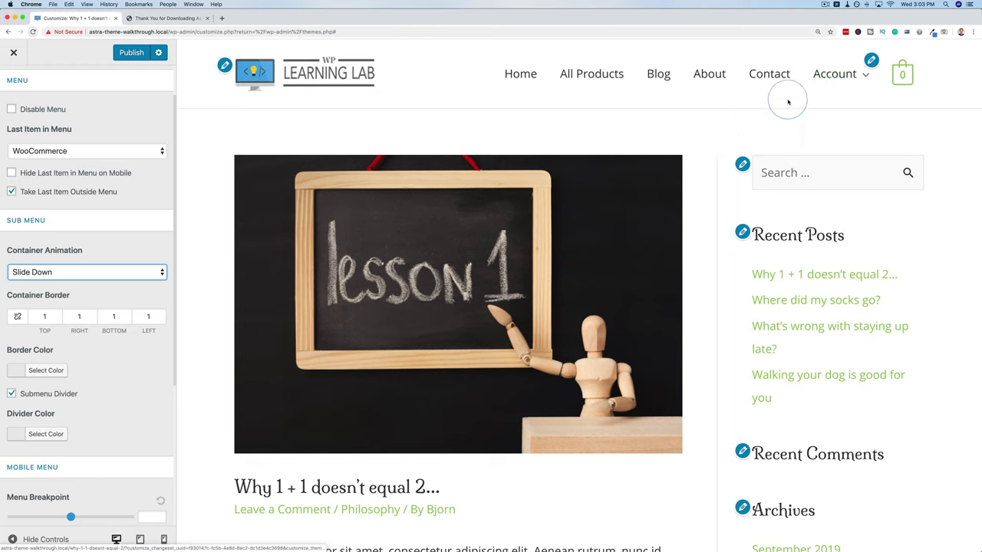
- Try a linked container border of 10 on all sides, and turn the submenu divider off and on again
{"action": "scroll", "coordinate": [85, 277], "scroll_direction": "down", "scroll_amount": 1}
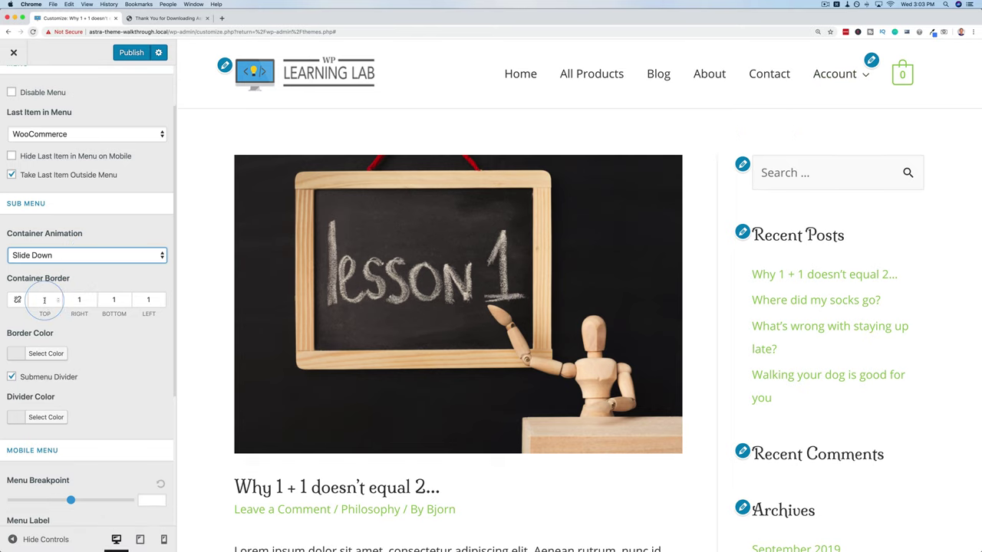
{"action": "mouse_move", "coordinate": [822, 77]}
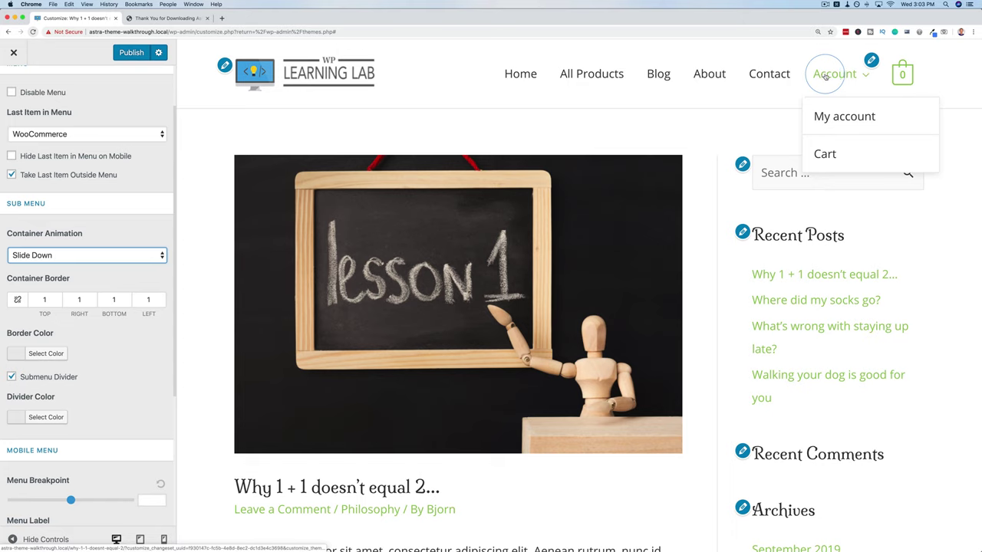
{"action": "left_click", "coordinate": [51, 299]}
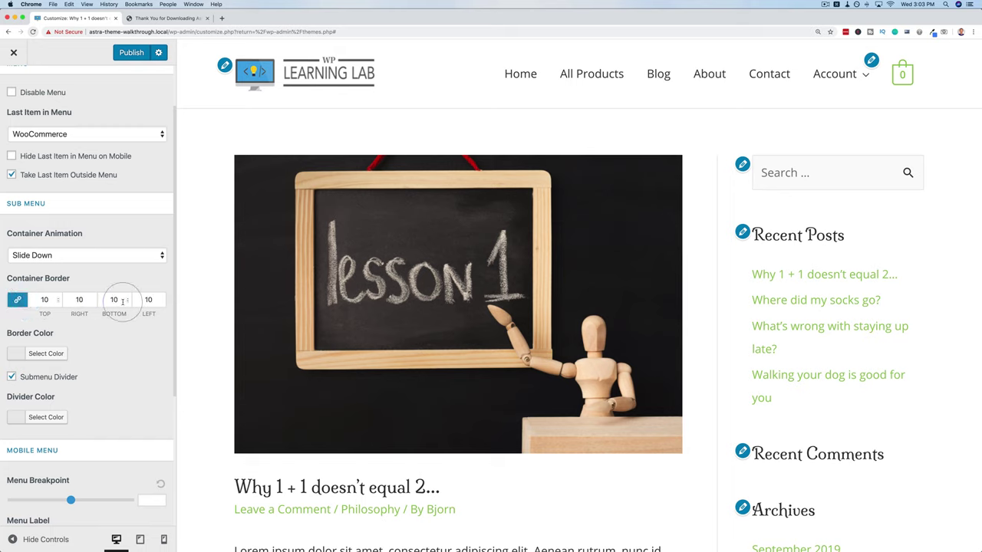
{"action": "mouse_move", "coordinate": [825, 69]}
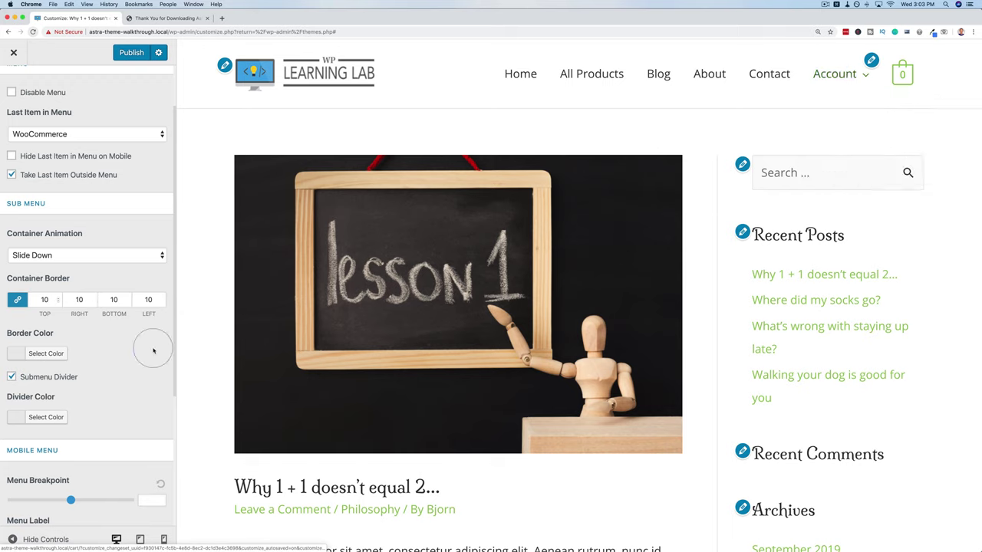
{"action": "left_click", "coordinate": [11, 377]}
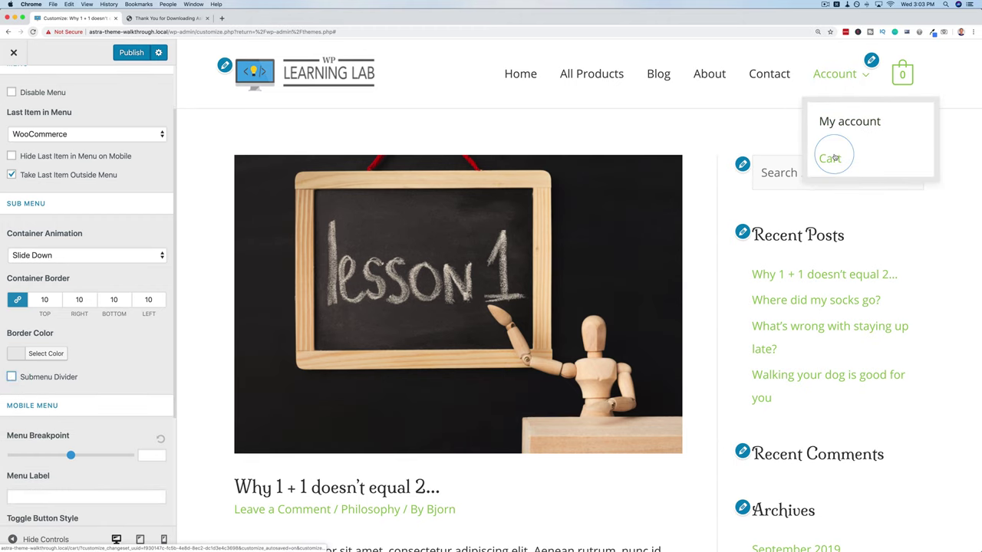
{"action": "left_click", "coordinate": [11, 377]}
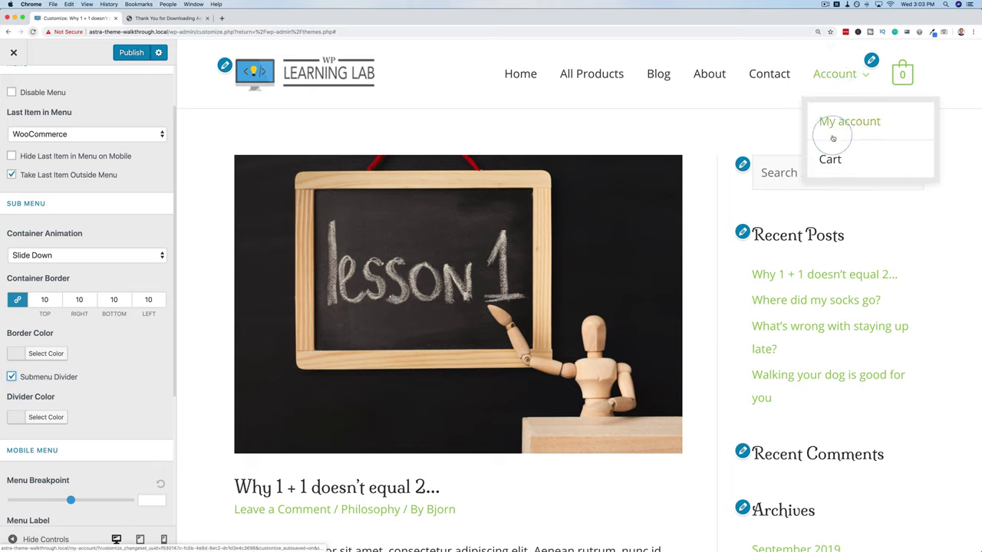
- Set the sub menu's border color to #8bc34a
{"action": "left_click", "coordinate": [40, 356]}
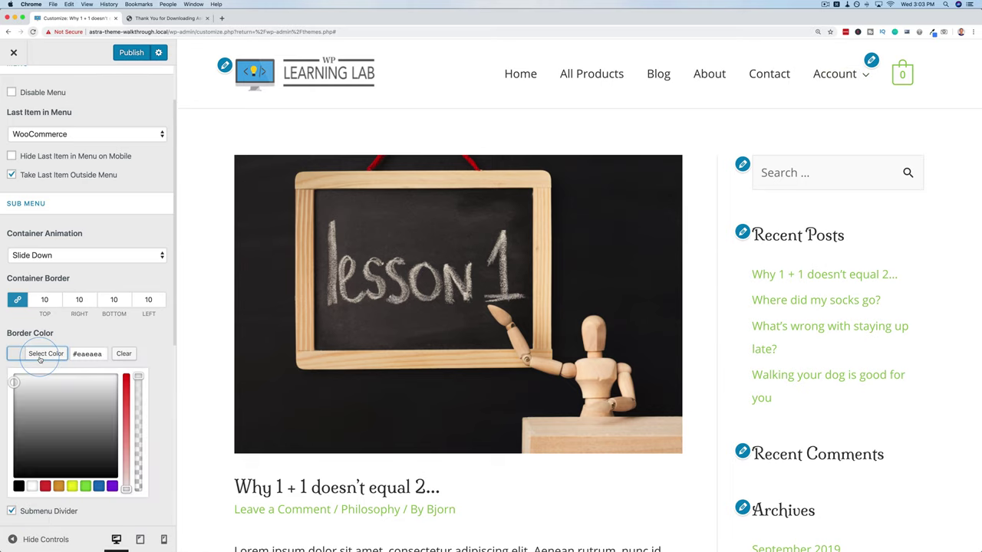
{"action": "left_click", "coordinate": [87, 354]}
{"action": "key", "text": "super+a"}
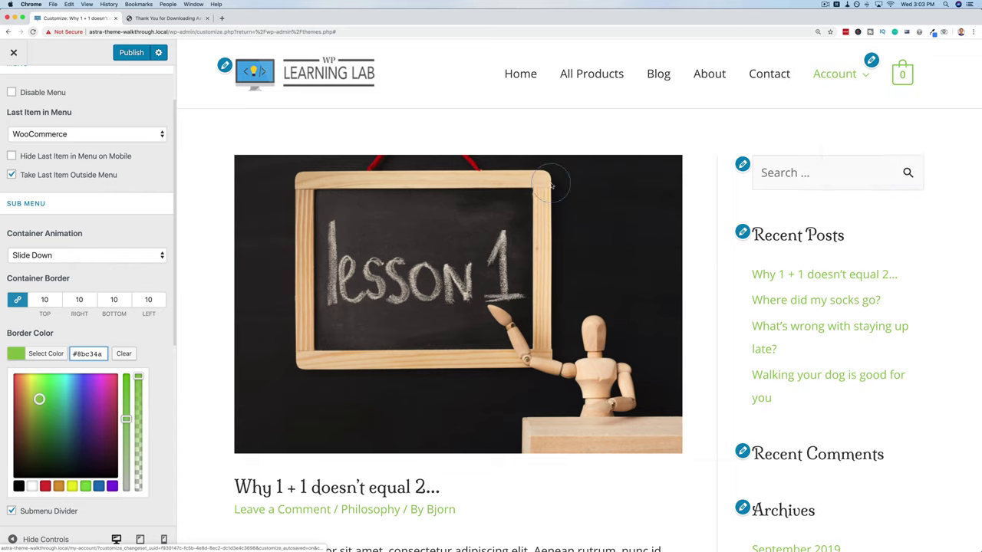
{"action": "left_click", "coordinate": [118, 345]}
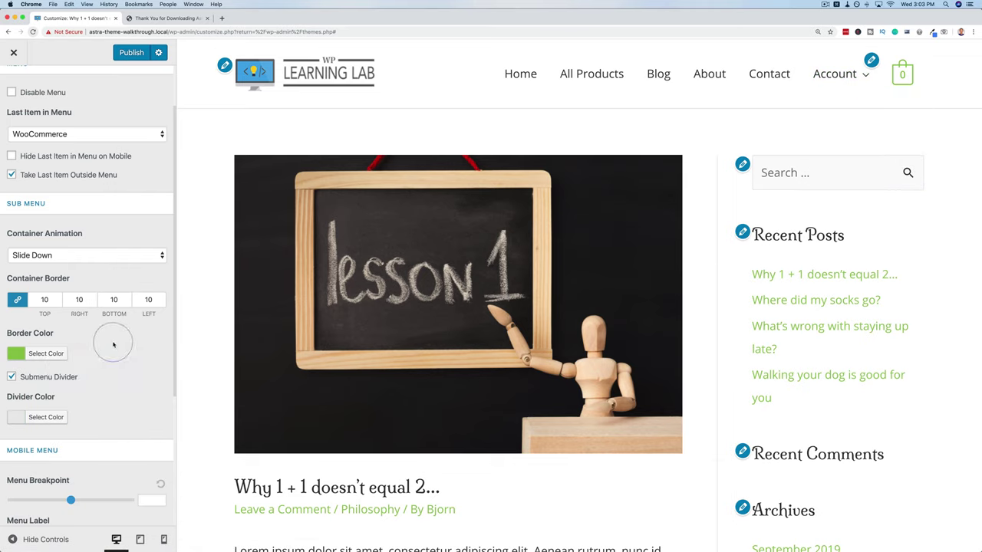
- Set the submenu divider color to #8bc34a
{"action": "left_click", "coordinate": [46, 417]}
{"action": "left_click", "coordinate": [87, 418]}
{"action": "type", "text": "#8bc34a"}
{"action": "left_click", "coordinate": [125, 388]}
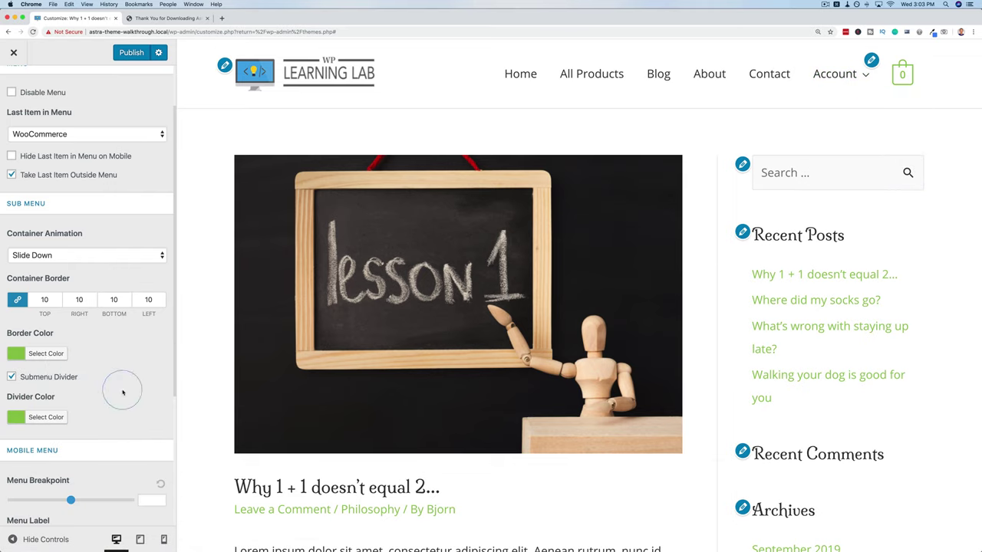
- Unlink the container border sides and set the top, right and left to 1 and the bottom to 5, previewing the Account submenu
{"action": "mouse_move", "coordinate": [846, 80]}
{"action": "key", "text": "BackSpace"}
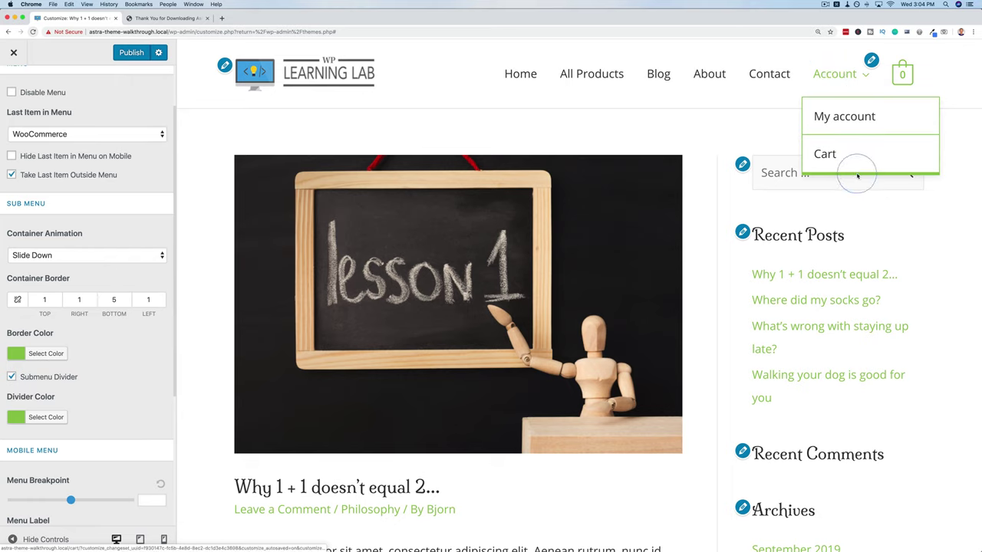
- Switch the site preview to tablet size and open and close the mobile menu to inspect it
{"action": "scroll", "coordinate": [545, 141], "scroll_direction": "down", "scroll_amount": 1}
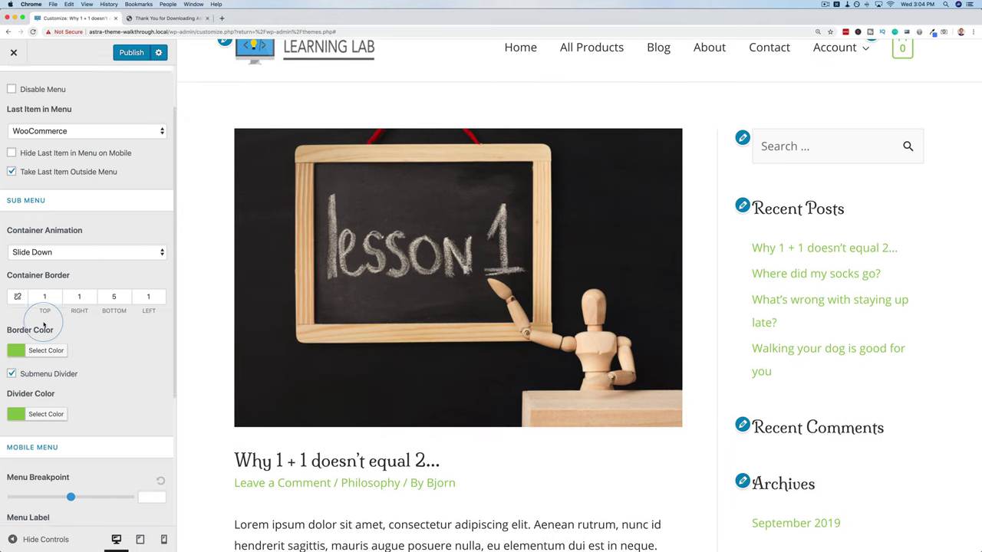
{"action": "scroll", "coordinate": [43, 324], "scroll_direction": "down", "scroll_amount": 3}
{"action": "scroll", "coordinate": [44, 324], "scroll_direction": "down", "scroll_amount": 2}
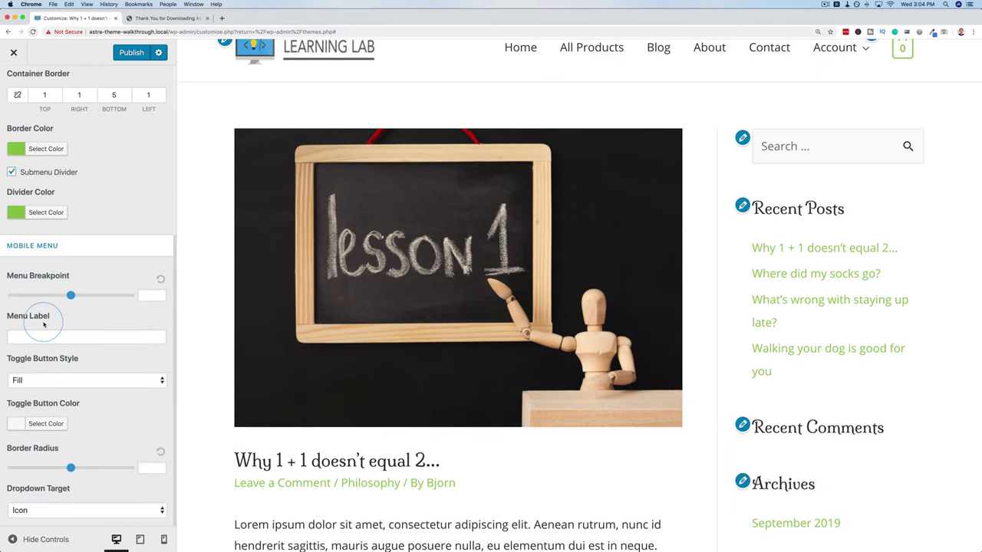
{"action": "left_click", "coordinate": [139, 540]}
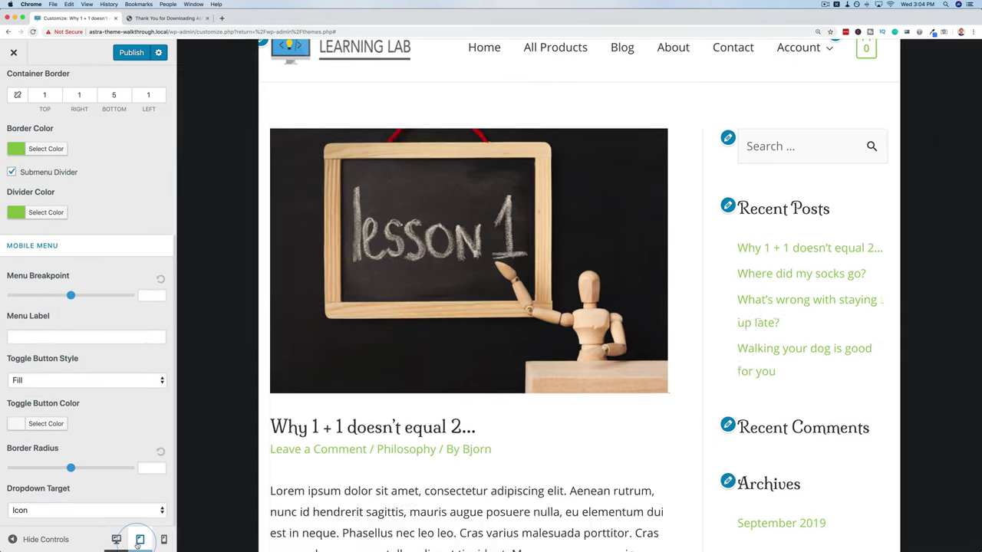
{"action": "scroll", "coordinate": [744, 120], "scroll_direction": "up", "scroll_amount": 1}
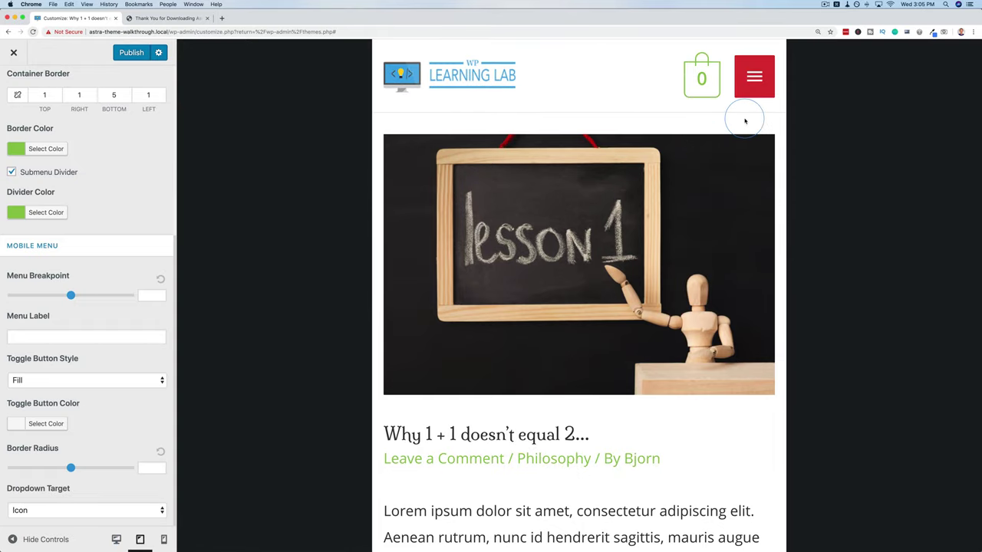
{"action": "left_click", "coordinate": [754, 77]}
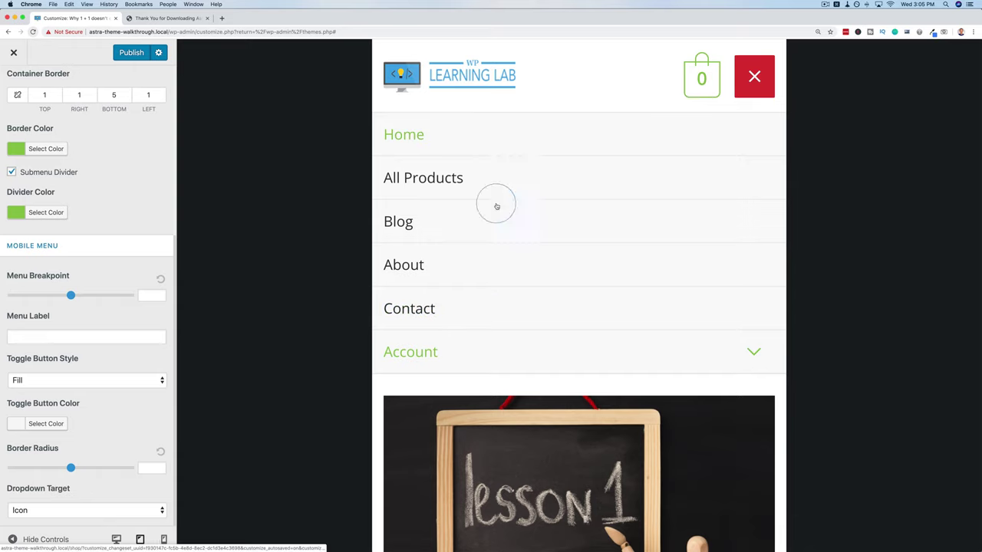
{"action": "left_click", "coordinate": [754, 77]}
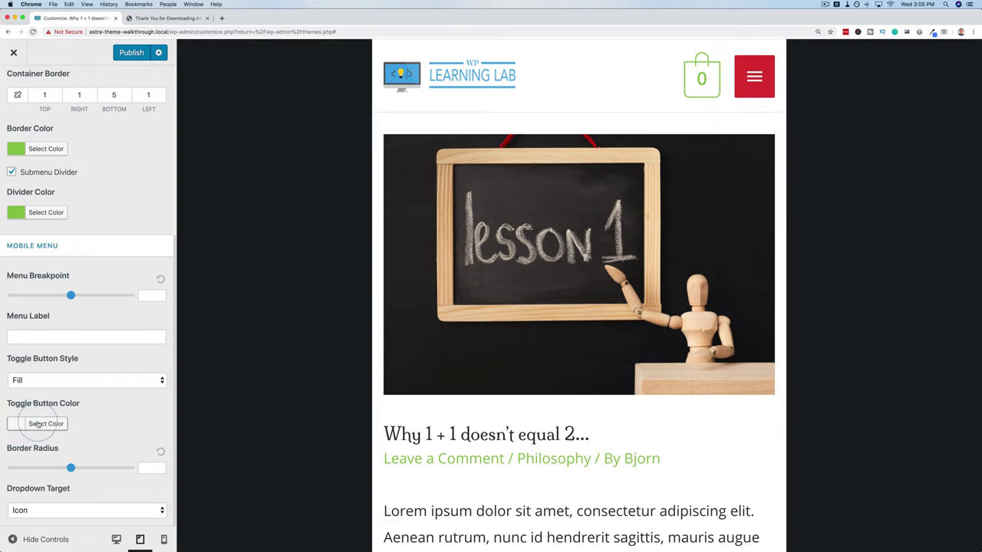
- Set the mobile menu's toggle button color to #8bc34a and publish the change
{"action": "left_click", "coordinate": [38, 420]}
{"action": "left_click", "coordinate": [87, 422]}
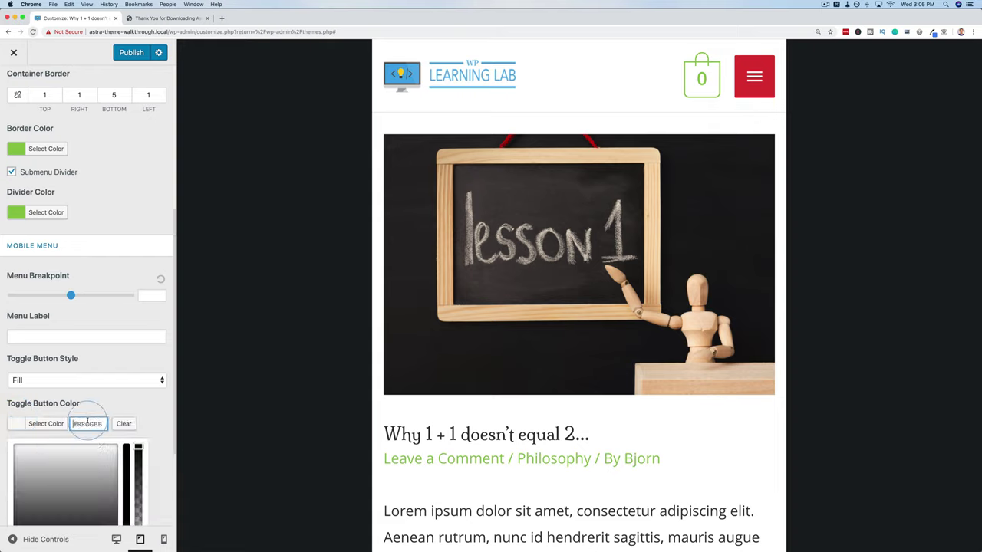
{"action": "type", "text": "8bc34a"}
{"action": "left_click", "coordinate": [141, 397]}
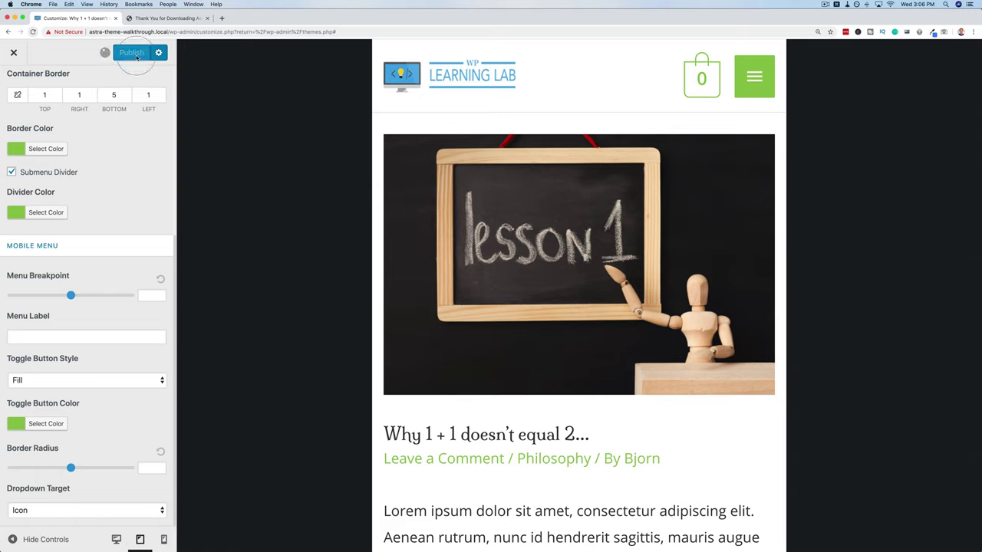
- Open the live site astra-theme-walkthrough.local in a new tab and detach it into its own browser window
{"action": "left_click_drag", "start_coordinate": [167, 31], "coordinate": [82, 30]}
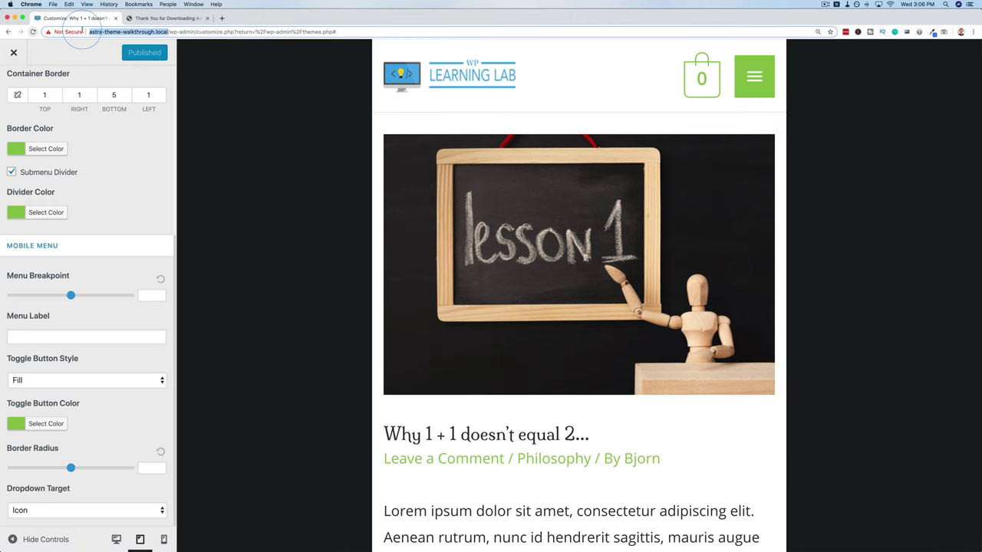
{"action": "key", "text": "super+c"}
{"action": "key", "text": "super+t"}
{"action": "key", "text": "super+v"}
{"action": "key", "text": "Return"}
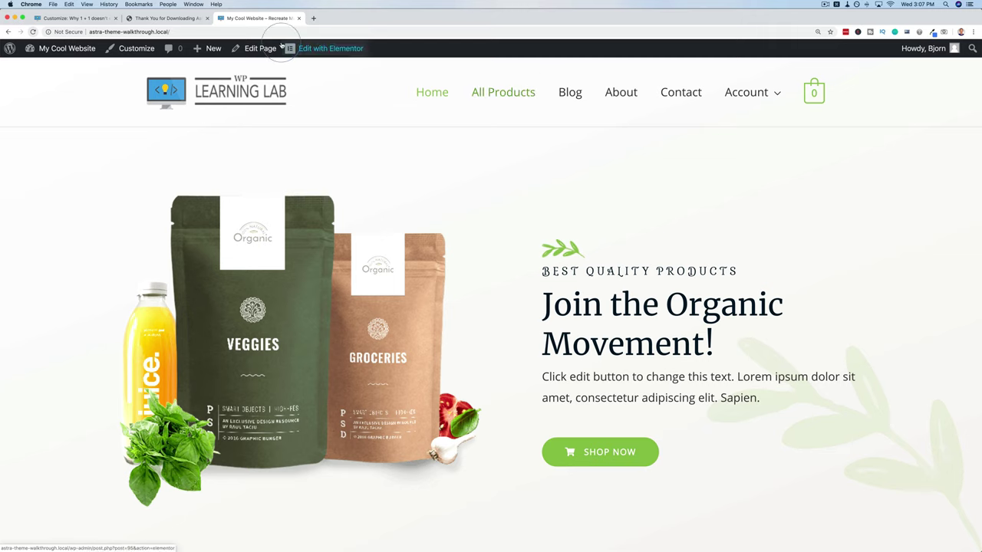
{"action": "left_click_drag", "start_coordinate": [261, 18], "coordinate": [319, 16]}
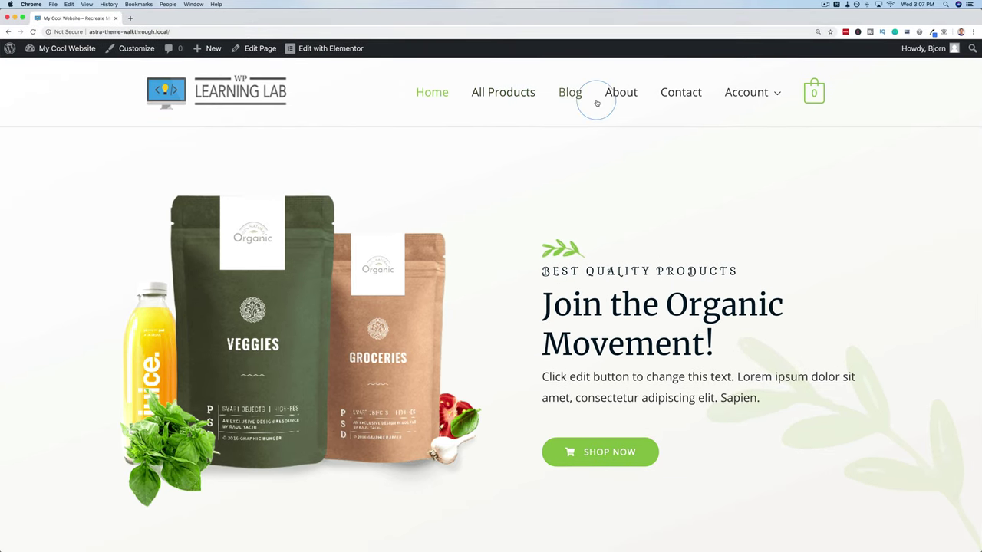
- Resize the live site window to find where the mobile menu appears, test its toggle, and return to the Customizer
{"action": "left_click_drag", "start_coordinate": [979, 107], "coordinate": [514, 99]}
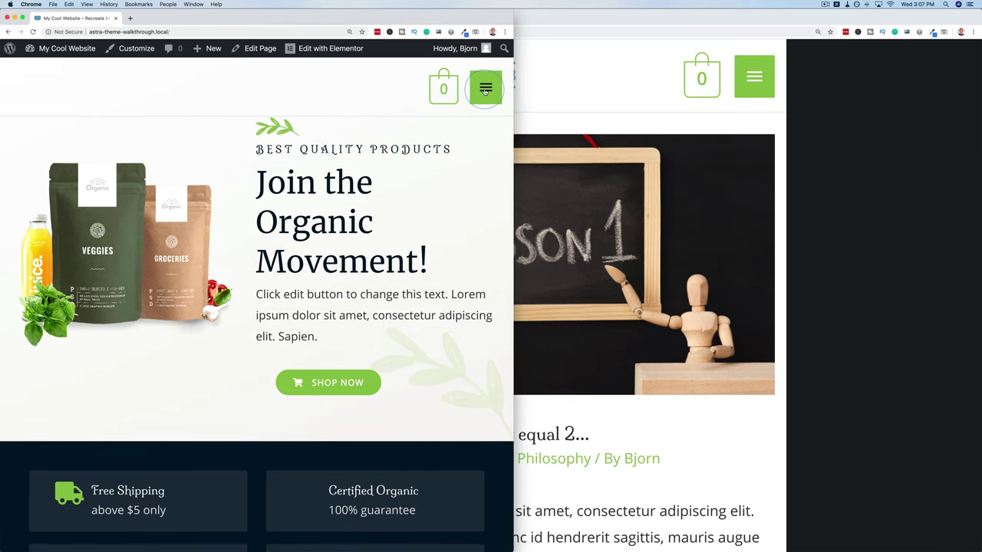
{"action": "left_click", "coordinate": [485, 90]}
{"action": "left_click", "coordinate": [484, 90]}
{"action": "left_click", "coordinate": [485, 90]}
{"action": "left_click", "coordinate": [485, 90]}
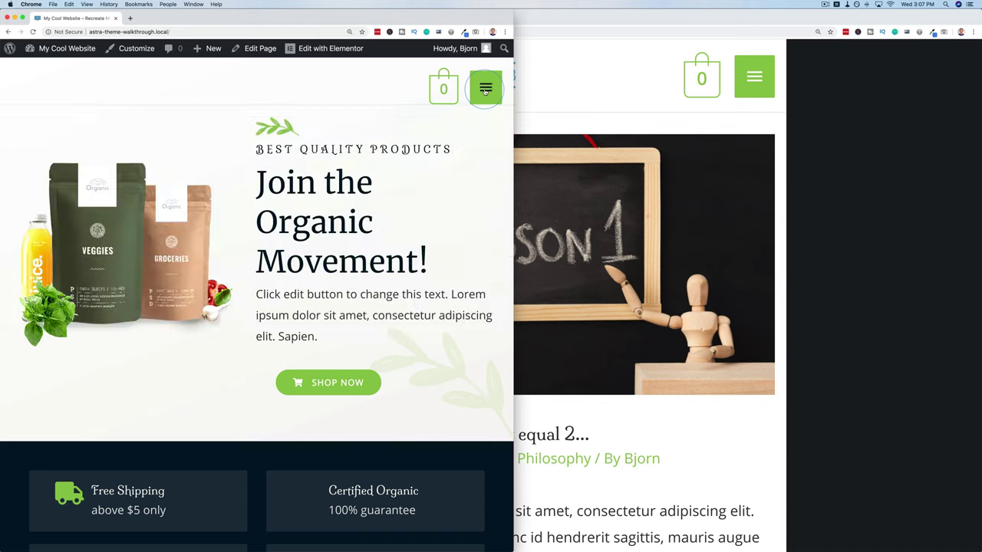
{"action": "left_click_drag", "start_coordinate": [514, 92], "coordinate": [414, 77]}
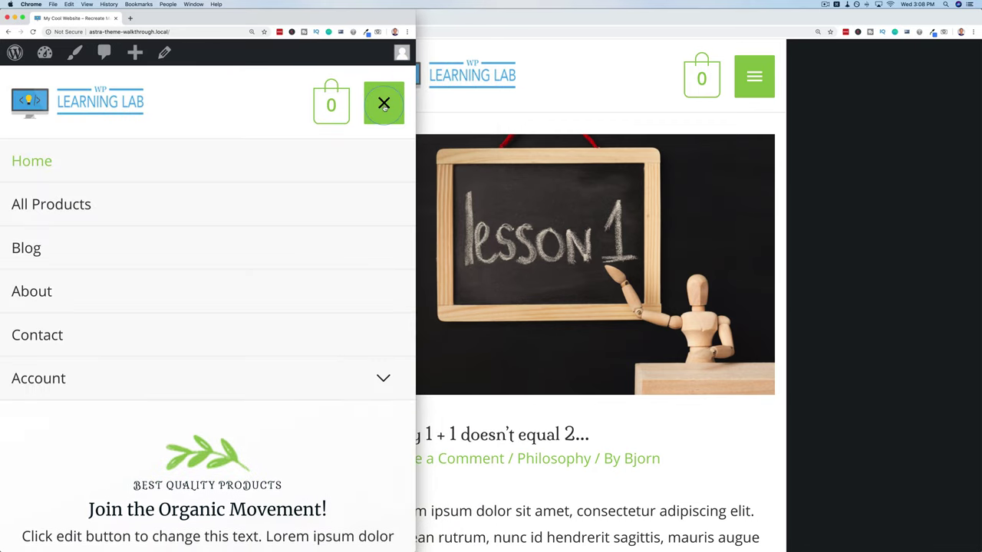
{"action": "left_click", "coordinate": [384, 105]}
{"action": "left_click_drag", "start_coordinate": [414, 94], "coordinate": [525, 145]}
{"action": "left_click", "coordinate": [585, 140]}
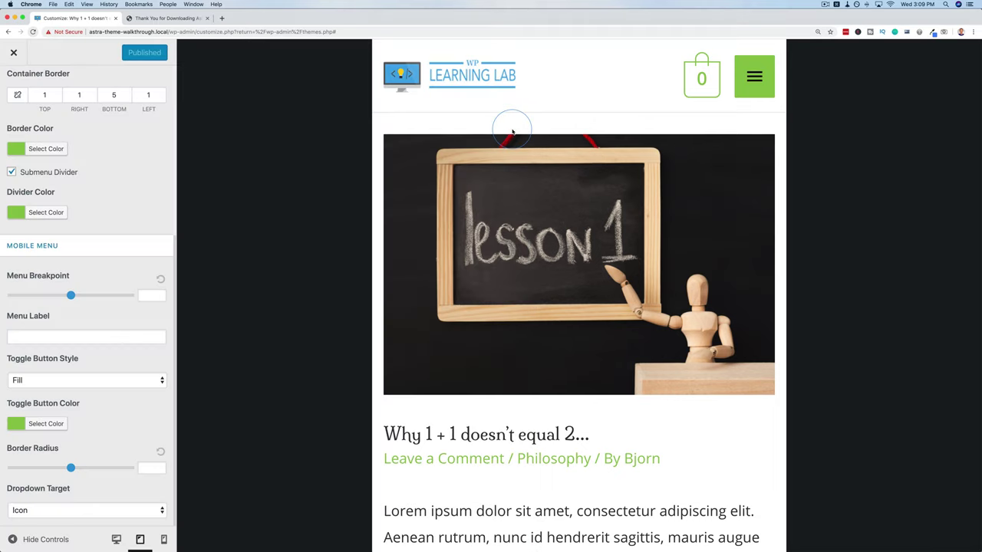
- Try a mobile menu breakpoint of 3830 and publish it
{"action": "left_click_drag", "start_coordinate": [70, 295], "coordinate": [87, 297]}
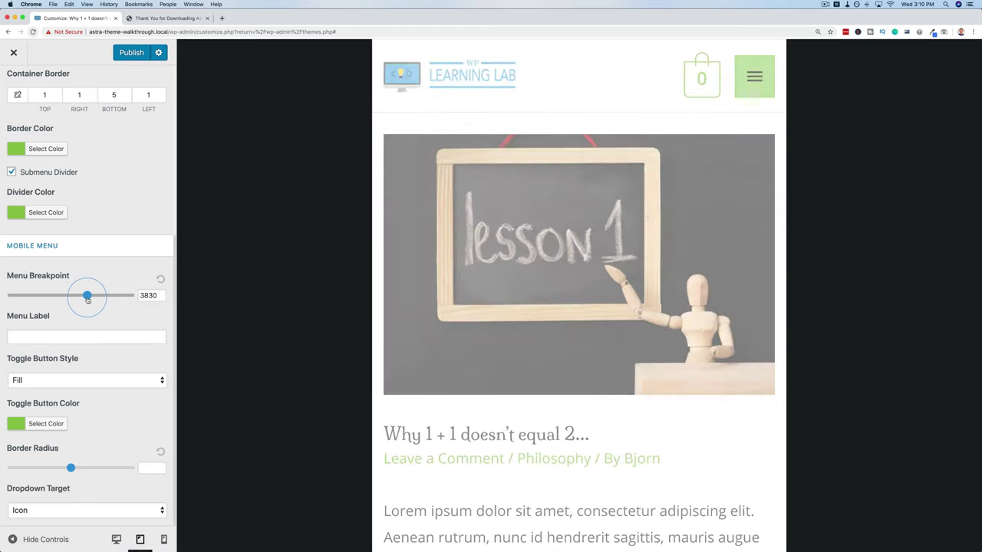
{"action": "left_click", "coordinate": [154, 301]}
{"action": "left_click", "coordinate": [144, 53]}
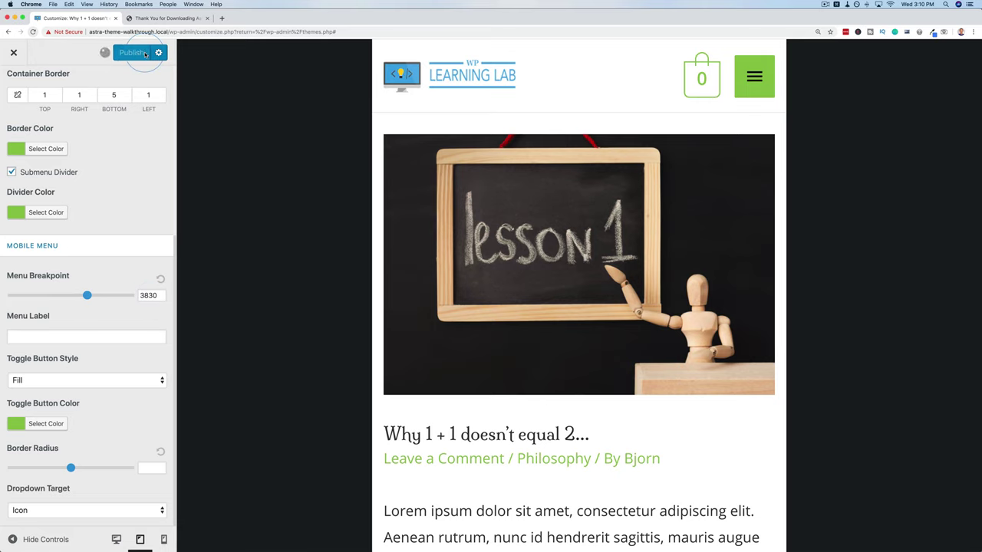
- Reload the live site, widen its window to check the header against the breakpoint, and return to the Customizer
{"action": "key", "text": "super+grave"}
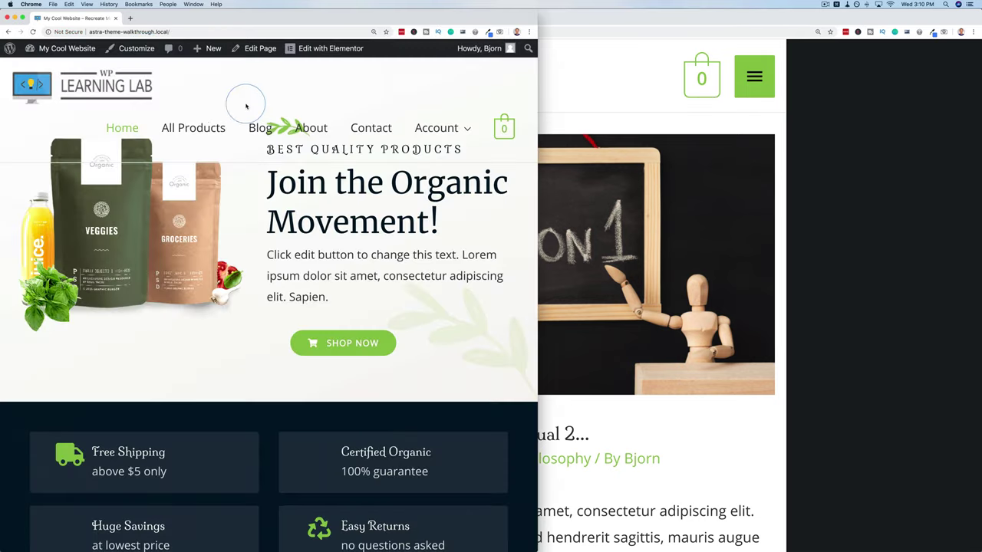
{"action": "left_click", "coordinate": [34, 32]}
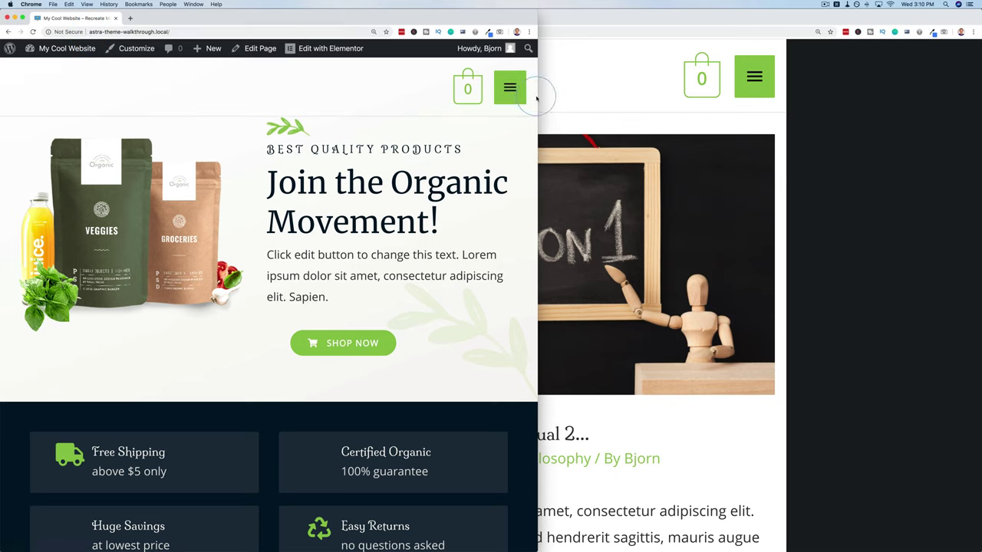
{"action": "left_click_drag", "start_coordinate": [537, 97], "coordinate": [725, 73]}
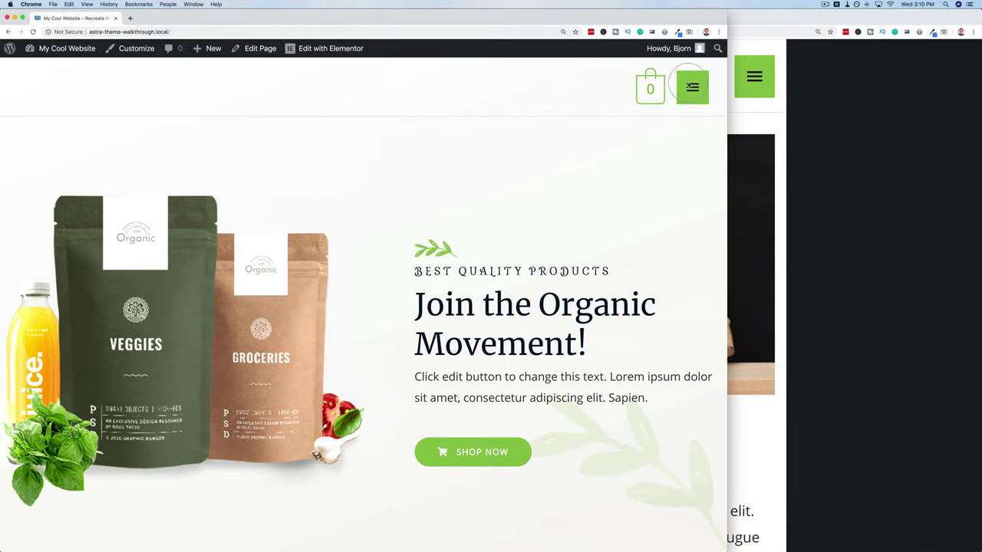
{"action": "left_click", "coordinate": [750, 23]}
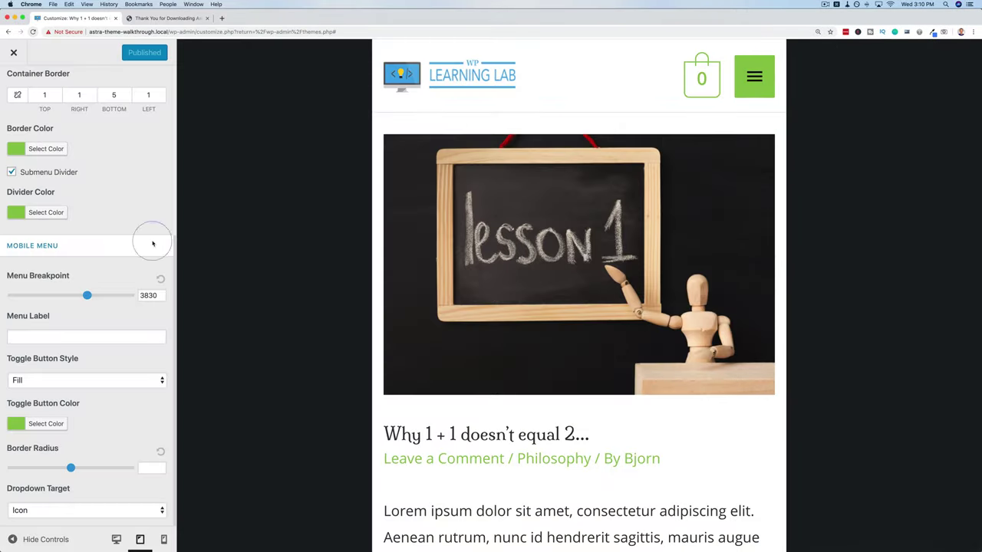
- Publish a mobile menu breakpoint of 2260 and check it on the reloaded live site in a wider window
{"action": "left_click_drag", "start_coordinate": [86, 296], "coordinate": [56, 296]}
{"action": "left_click", "coordinate": [133, 54]}
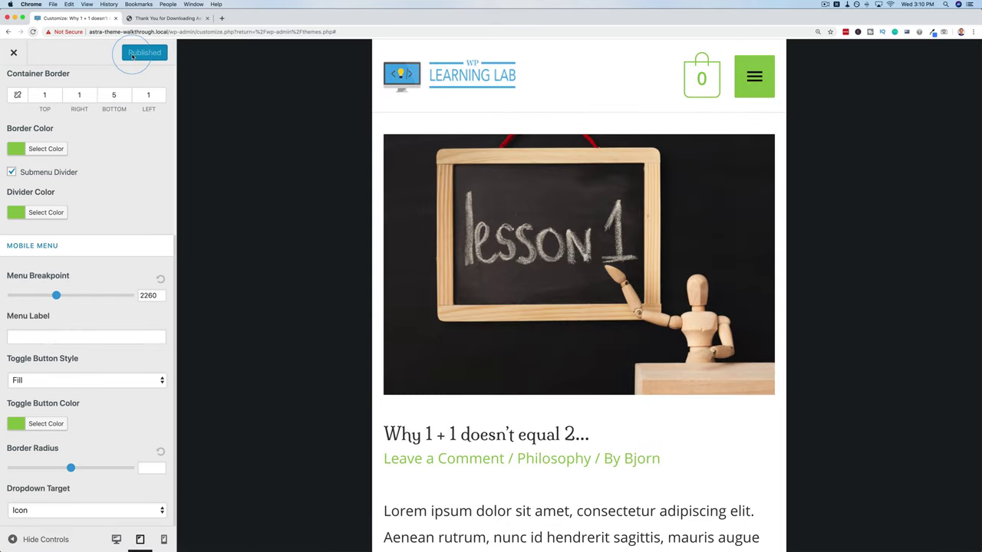
{"action": "key", "text": "super+grave"}
{"action": "left_click", "coordinate": [33, 31]}
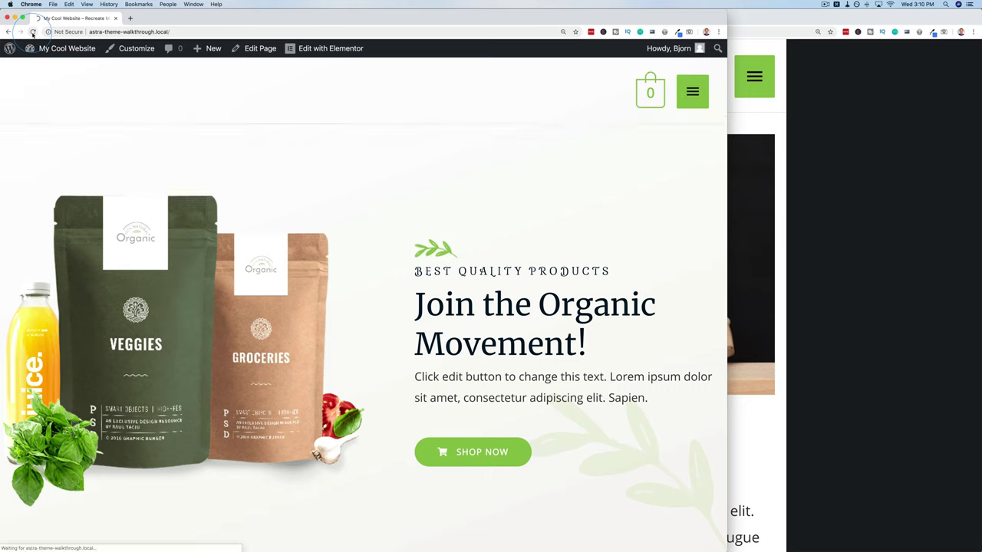
{"action": "left_click_drag", "start_coordinate": [726, 138], "coordinate": [825, 138]}
{"action": "left_click", "coordinate": [851, 136]}
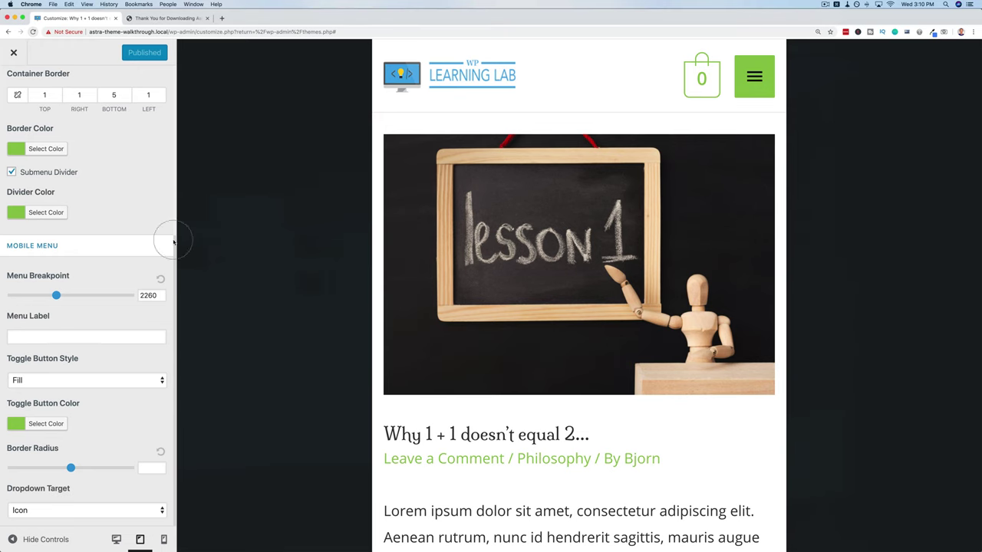
- Publish a mobile menu breakpoint of 1270 and check it by narrowing the live site window
{"action": "left_click_drag", "start_coordinate": [56, 295], "coordinate": [36, 296]}
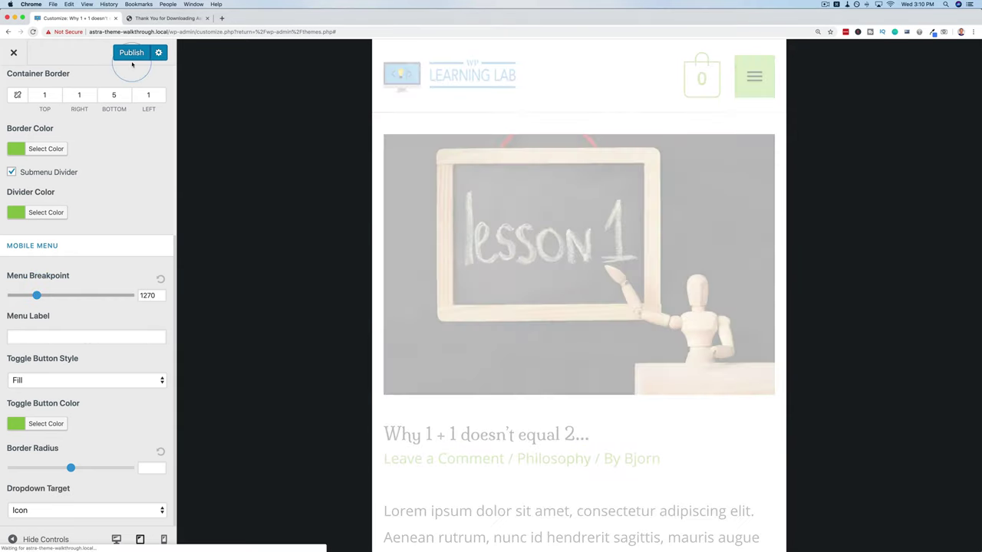
{"action": "left_click", "coordinate": [132, 53]}
{"action": "key", "text": "super+grave"}
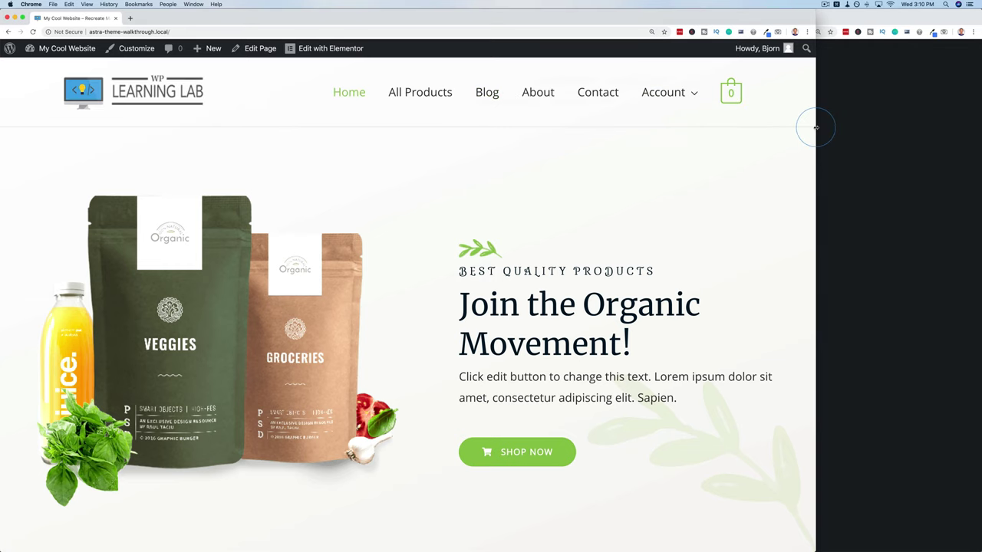
{"action": "left_click_drag", "start_coordinate": [816, 128], "coordinate": [734, 142]}
{"action": "left_click", "coordinate": [799, 152]}
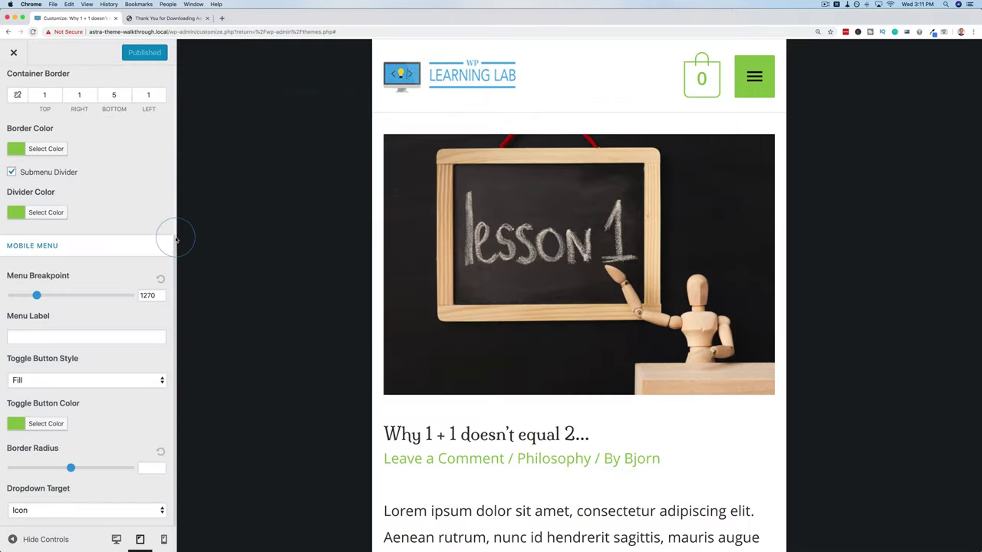
- Reset the mobile menu breakpoint to its default and set the menu label to "Menu"
{"action": "left_click", "coordinate": [160, 278]}
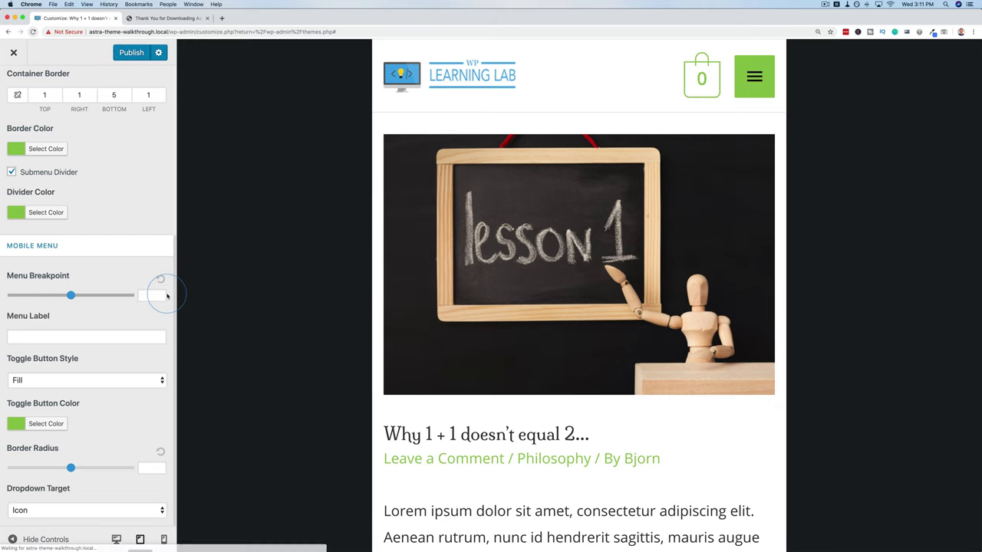
{"action": "left_click", "coordinate": [140, 299]}
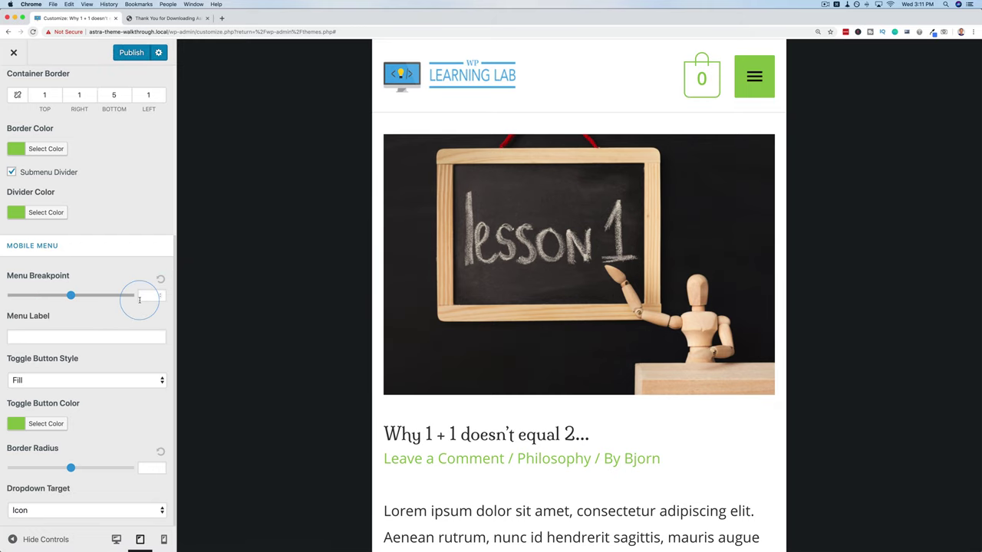
{"action": "left_click", "coordinate": [27, 338]}
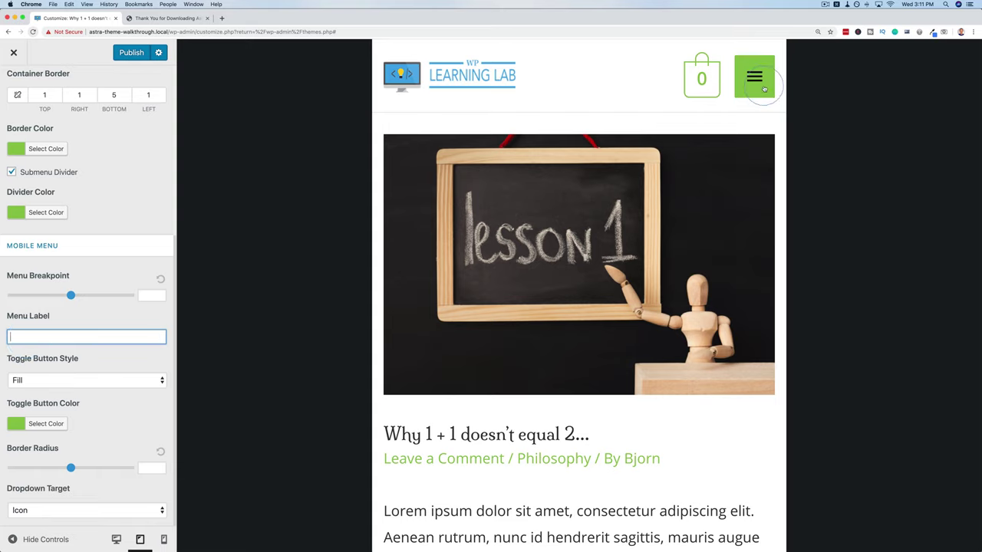
{"action": "type", "text": "Menu"}
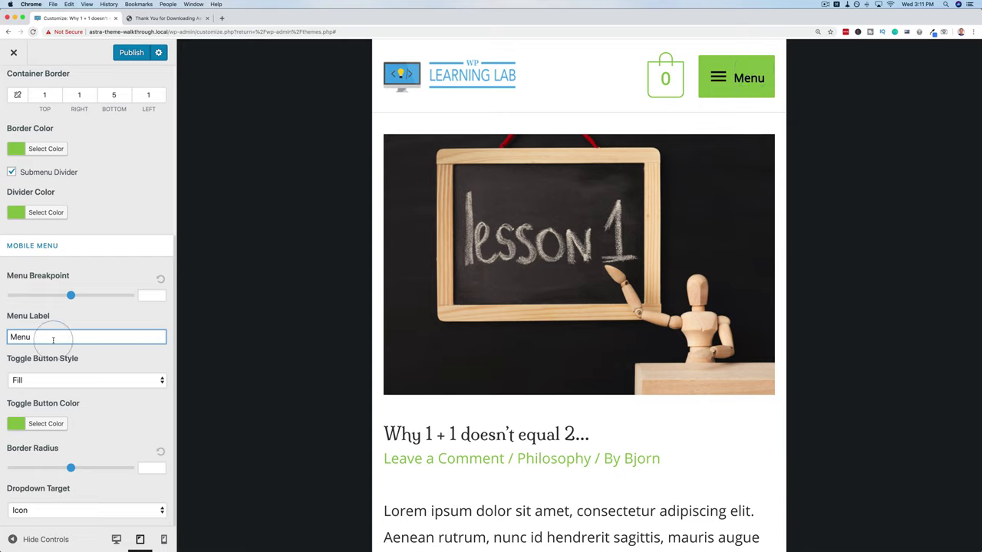
- Compare the Outline and Minimal toggle button styles for the mobile menu, and settle on Outline
{"action": "left_click", "coordinate": [52, 381]}
{"action": "left_click", "coordinate": [49, 392]}
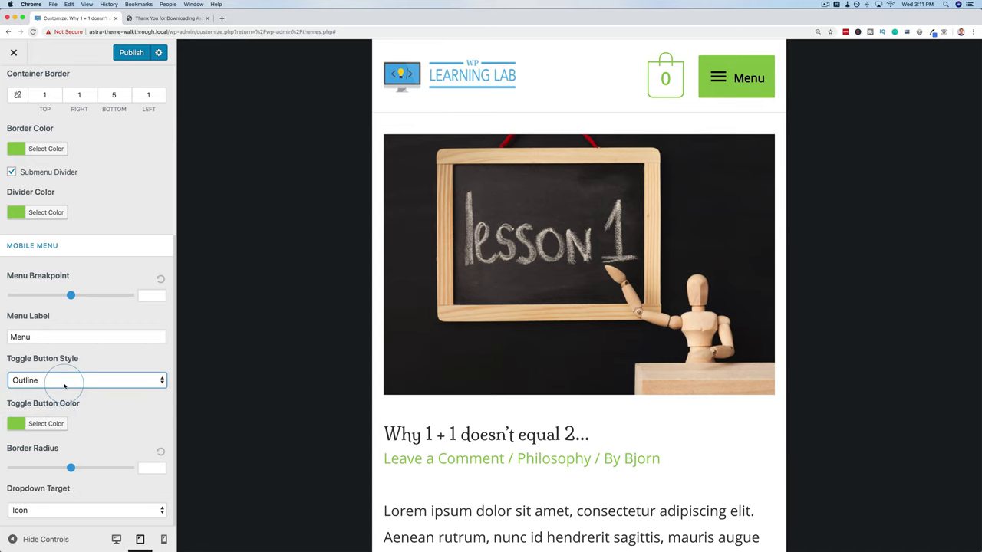
{"action": "left_click", "coordinate": [79, 380]}
{"action": "left_click", "coordinate": [78, 395]}
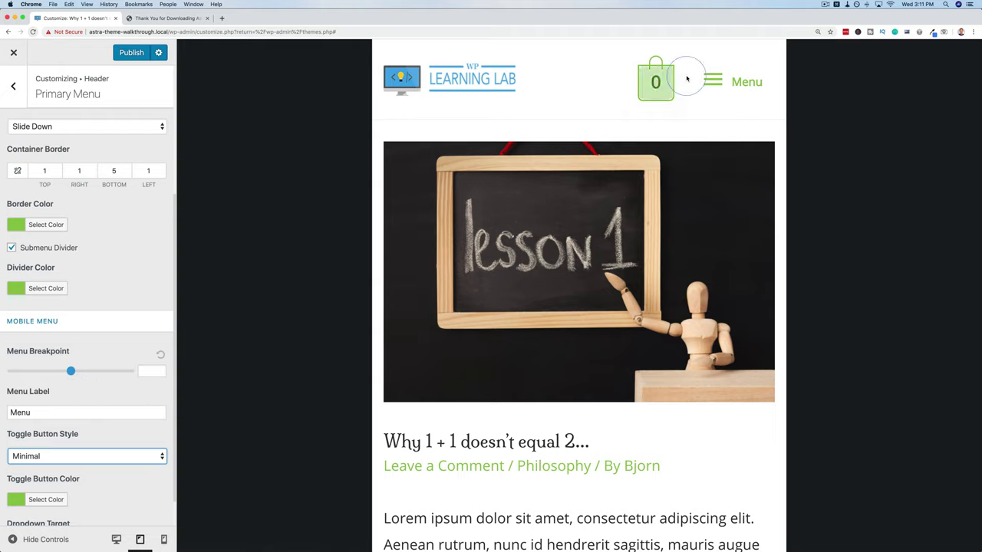
{"action": "left_click", "coordinate": [30, 458]}
{"action": "left_click", "coordinate": [31, 445]}
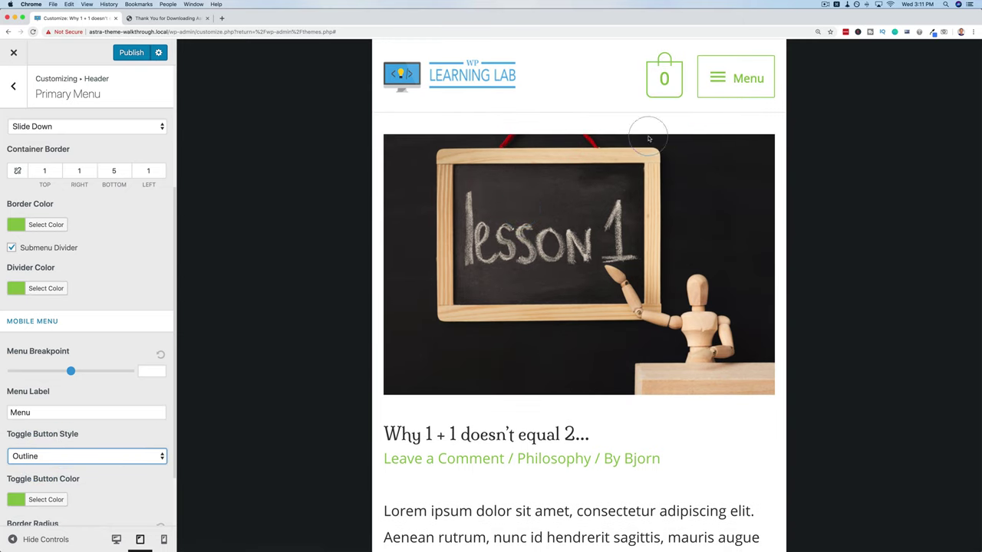
{"action": "scroll", "coordinate": [84, 307], "scroll_direction": "down", "scroll_amount": 3}
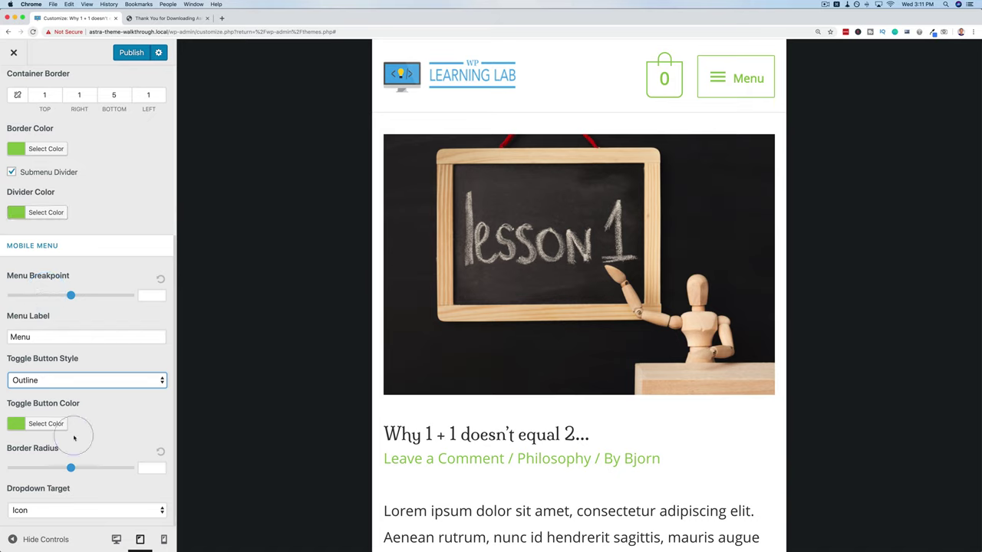
- Try toggle button border radii of 28 and 52 with and without the "Menu" label, and reset the radius to its default
{"action": "left_click", "coordinate": [70, 468]}
{"action": "left_click_drag", "start_coordinate": [70, 468], "coordinate": [44, 468]}
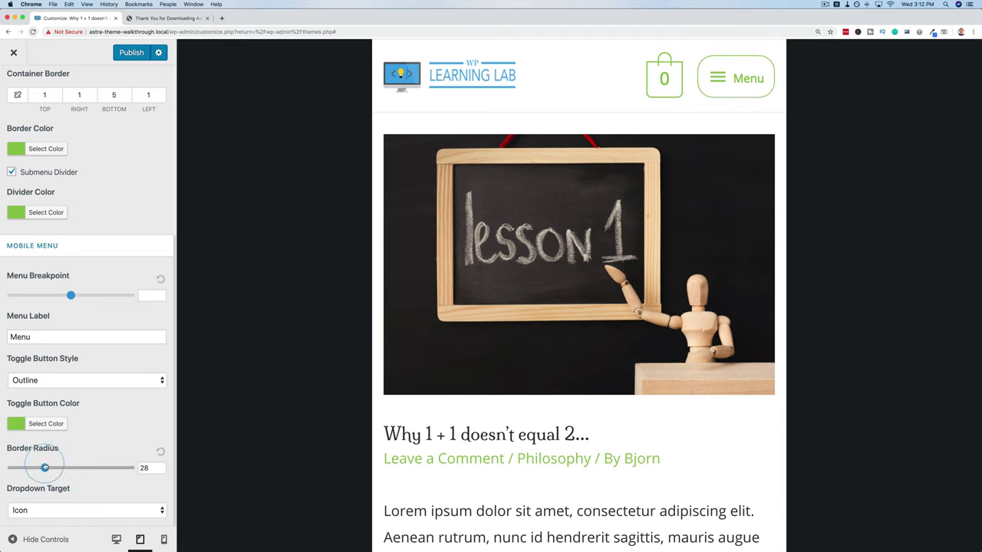
{"action": "left_click", "coordinate": [21, 335]}
{"action": "key", "text": "BackSpace"}
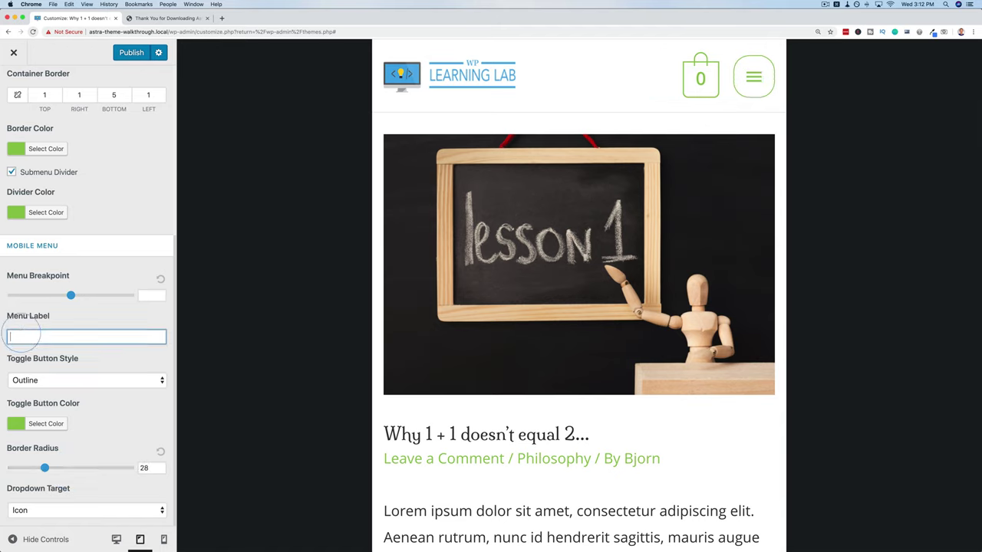
{"action": "left_click", "coordinate": [44, 469]}
{"action": "left_click_drag", "start_coordinate": [45, 470], "coordinate": [74, 470]}
{"action": "left_click", "coordinate": [65, 334]}
{"action": "type", "text": "Menu"}
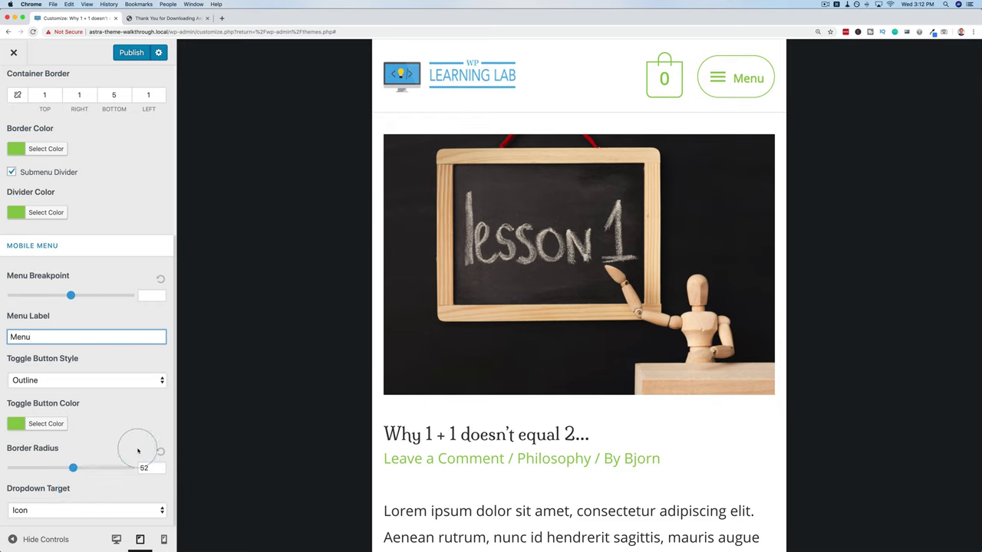
{"action": "left_click", "coordinate": [160, 452]}
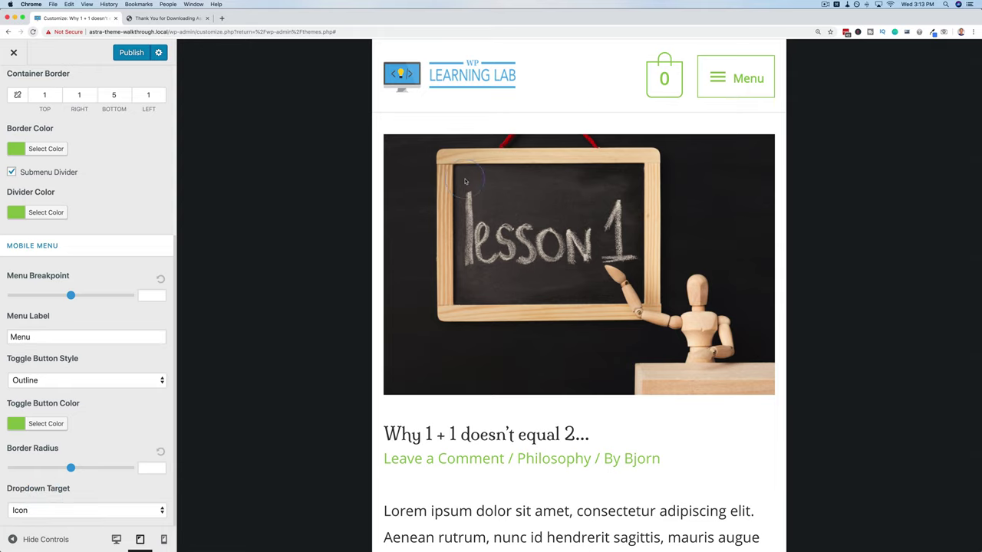
- Open the mobile menu in the tablet preview and test how the Account item responds to its arrow and its name
{"action": "left_click", "coordinate": [747, 80]}
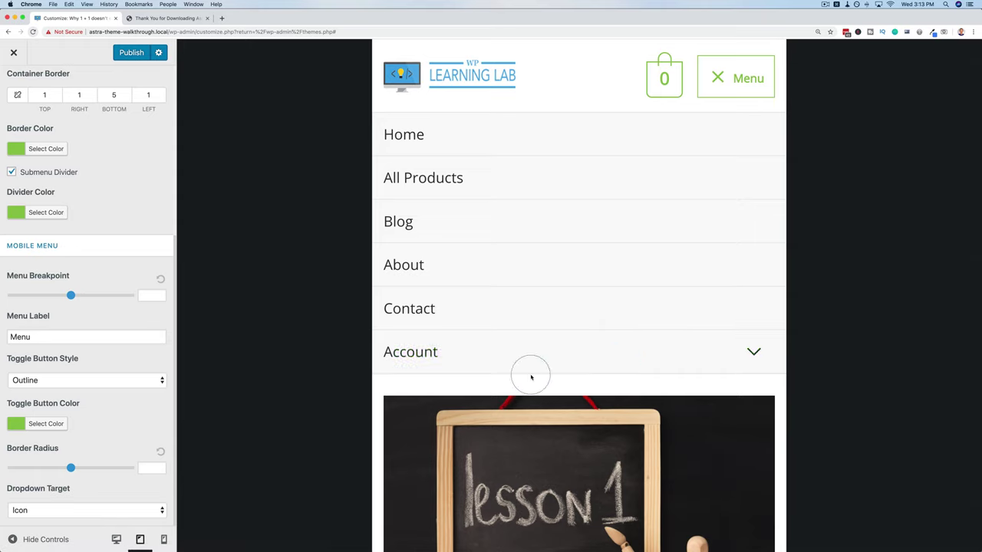
{"action": "left_click", "coordinate": [755, 355]}
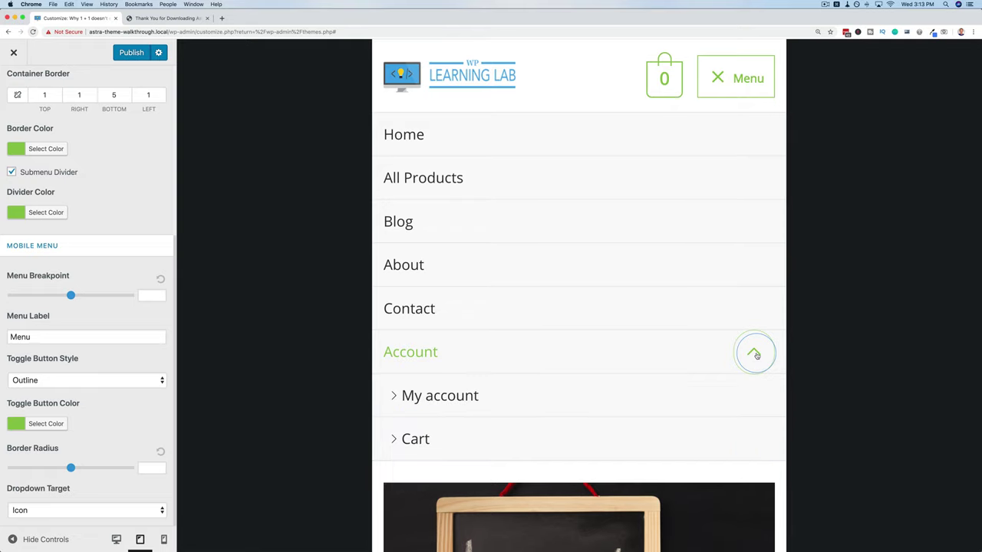
{"action": "left_click", "coordinate": [755, 354]}
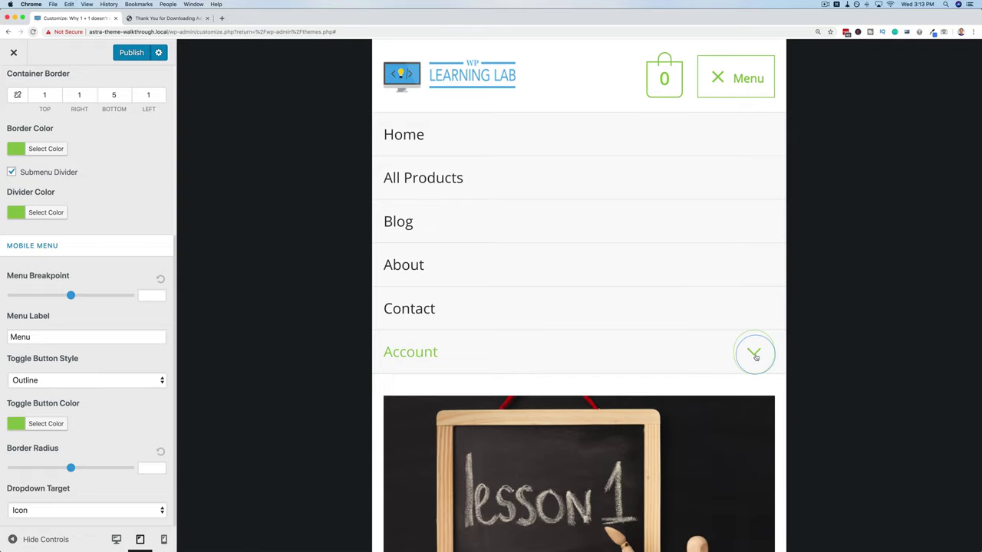
{"action": "left_click", "coordinate": [427, 356]}
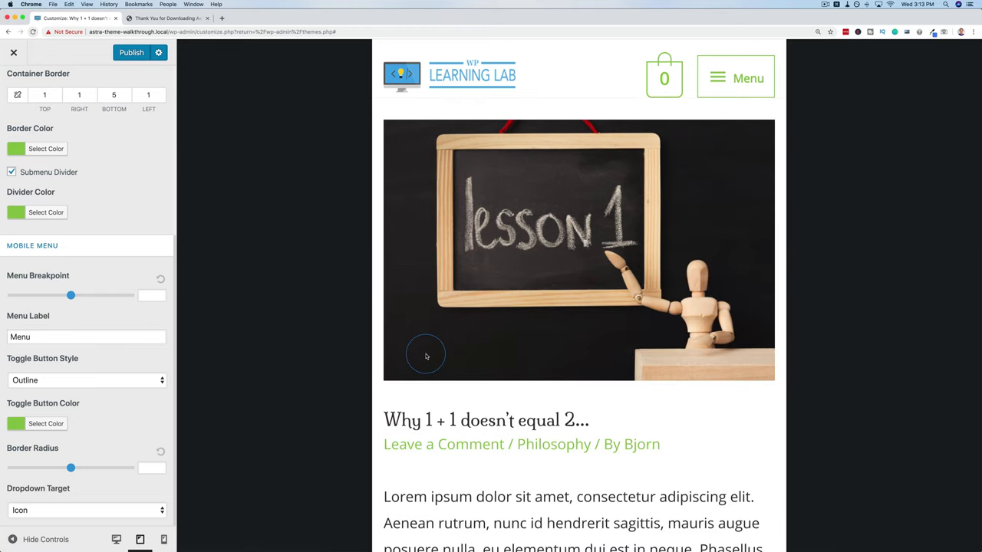
- Set the mobile menu's dropdown target to Link and open the menu in the tablet preview
{"action": "left_click", "coordinate": [34, 510]}
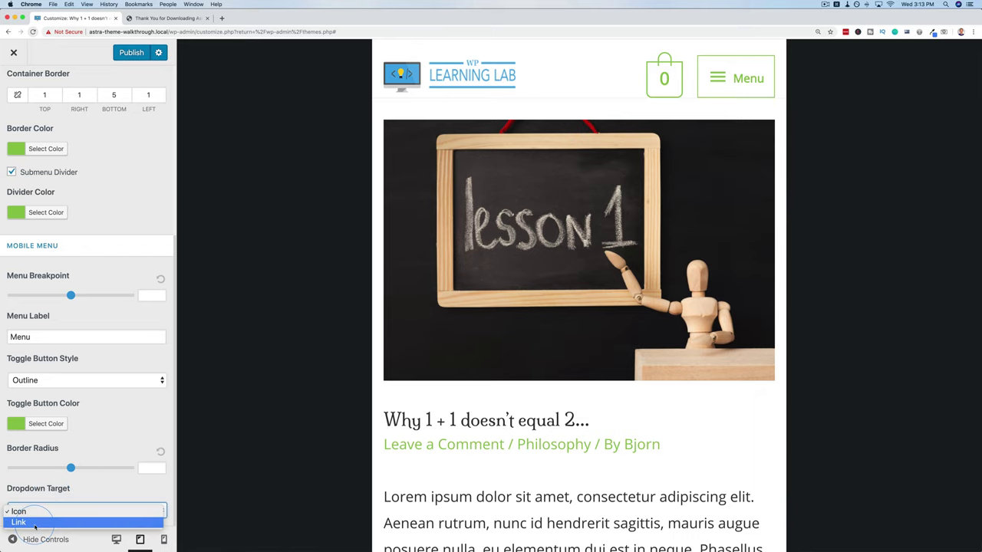
{"action": "left_click", "coordinate": [34, 523]}
{"action": "left_click", "coordinate": [736, 77]}
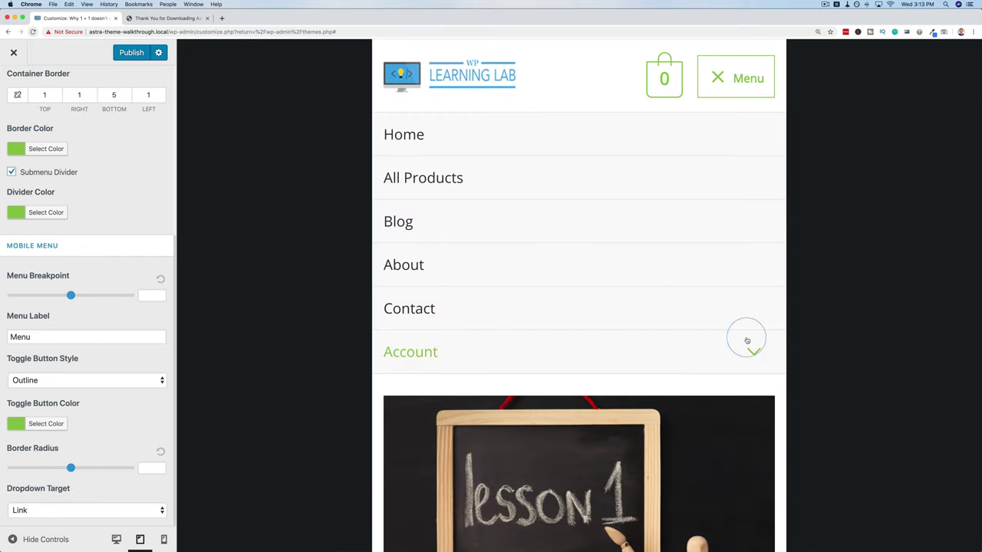
- Test expanding and collapsing the Account submenu from its name, the empty part of its row and its arrow
{"action": "left_click", "coordinate": [689, 358]}
{"action": "left_click", "coordinate": [662, 353]}
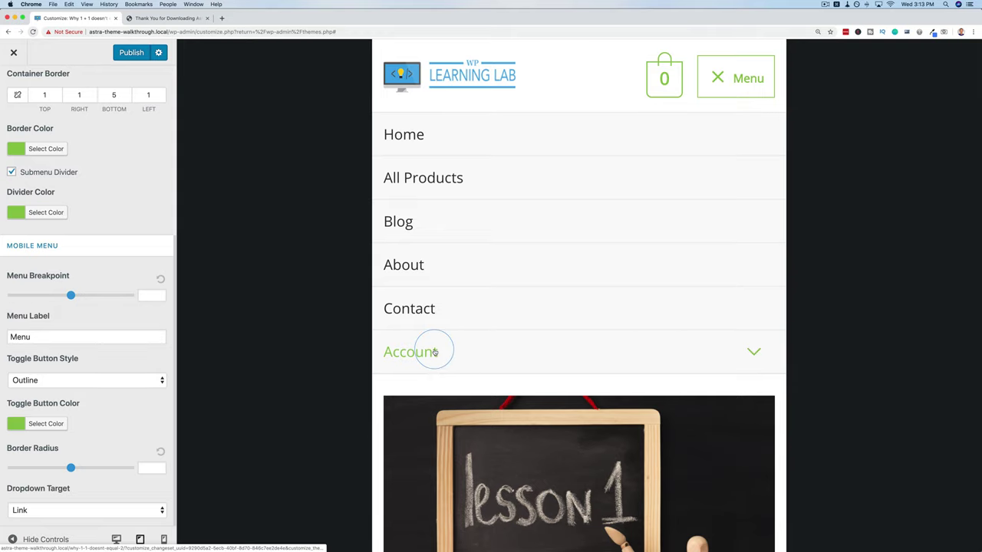
{"action": "left_click", "coordinate": [602, 346]}
{"action": "left_click", "coordinate": [686, 344]}
{"action": "left_click", "coordinate": [754, 353]}
{"action": "left_click", "coordinate": [753, 352]}
{"action": "left_click", "coordinate": [386, 352]}
{"action": "left_click", "coordinate": [499, 345]}
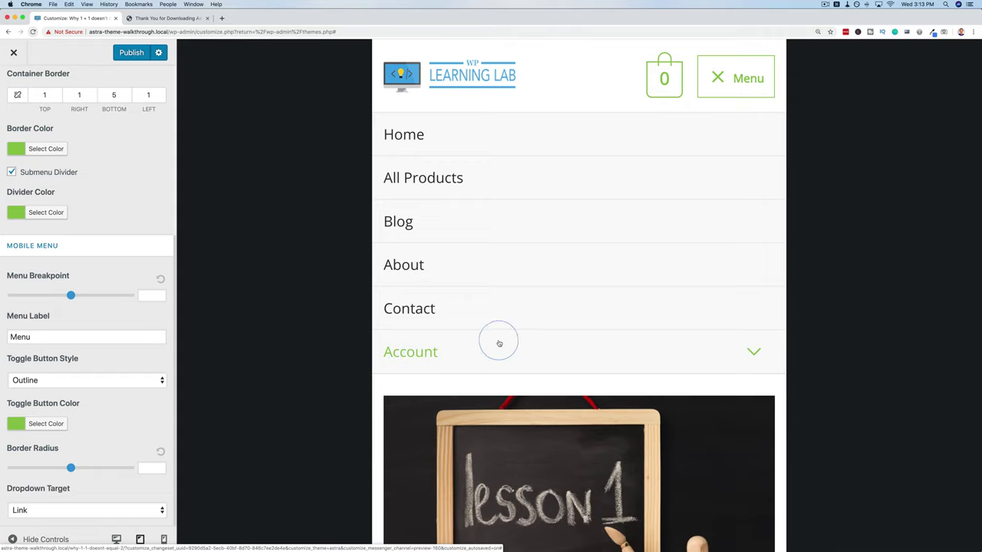
{"action": "left_click", "coordinate": [412, 352]}
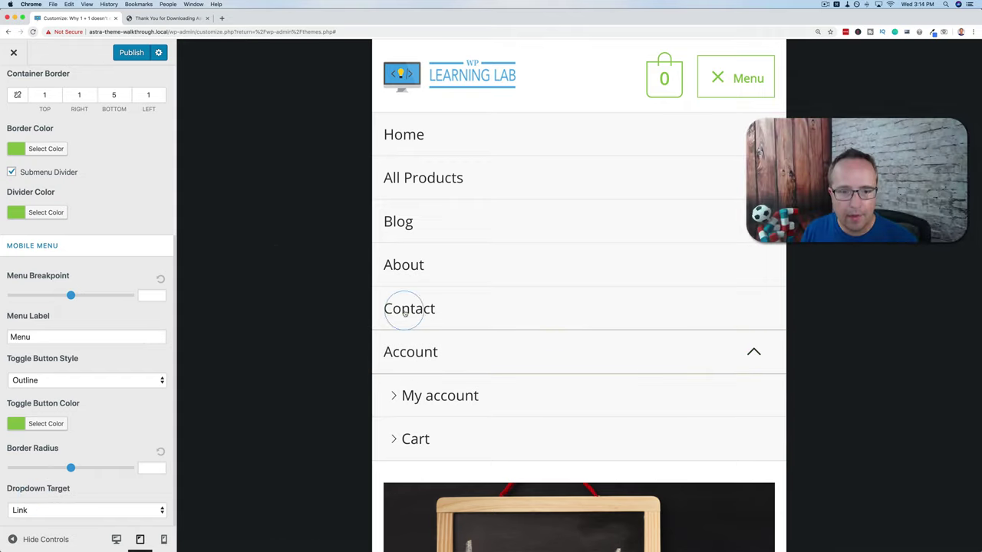
{"action": "left_click", "coordinate": [753, 352]}
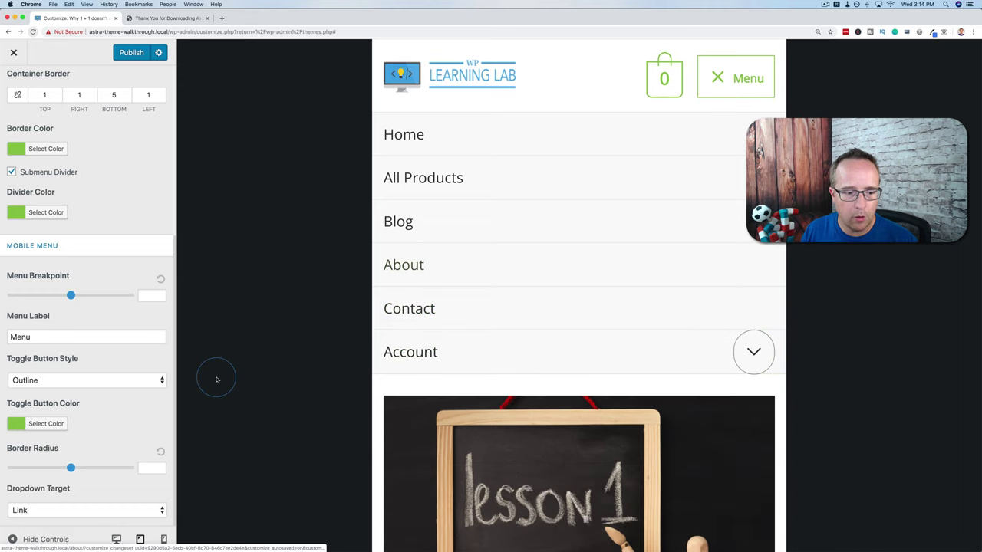
- Return the preview to desktop size and publish the mobile menu settings
{"action": "left_click", "coordinate": [117, 539]}
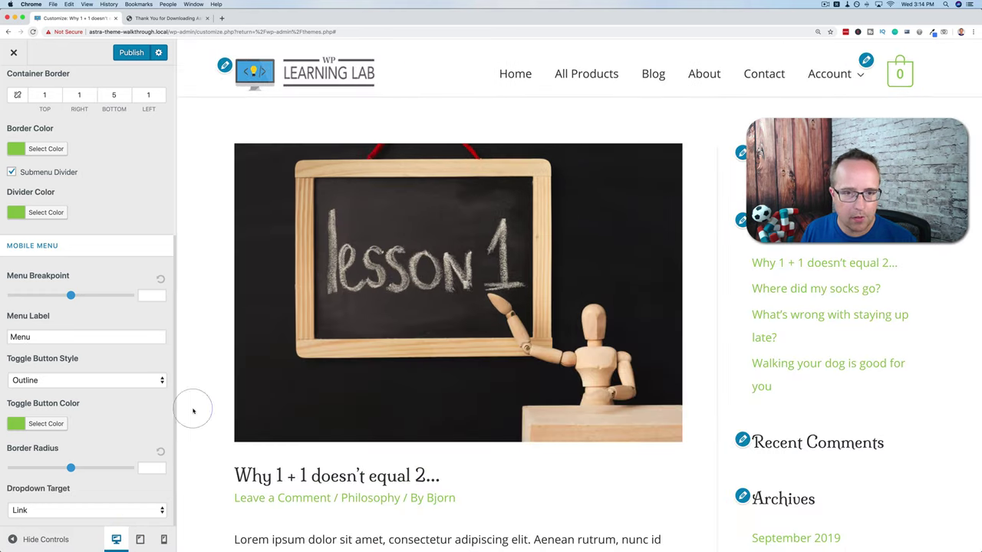
{"action": "scroll", "coordinate": [89, 267], "scroll_direction": "up", "scroll_amount": 7}
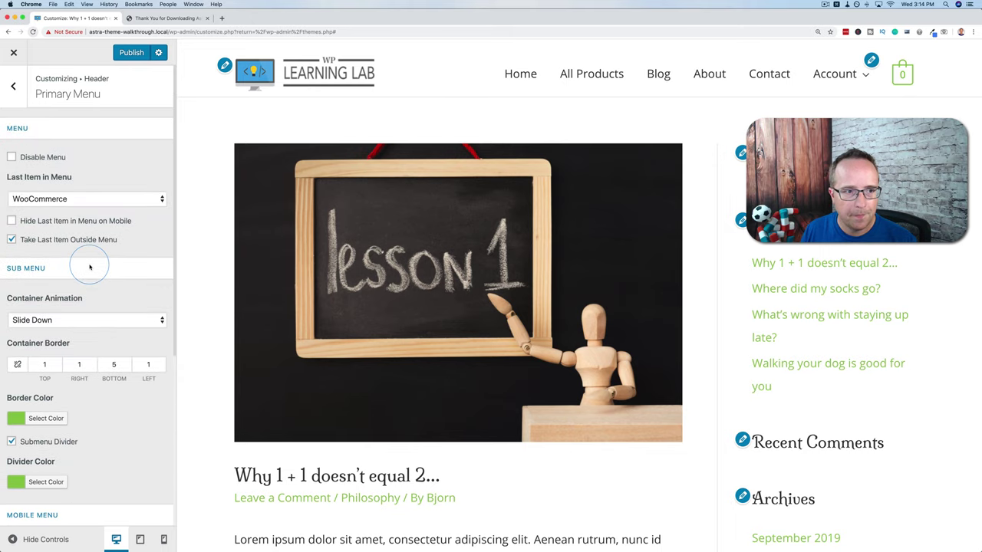
{"action": "left_click", "coordinate": [134, 51]}
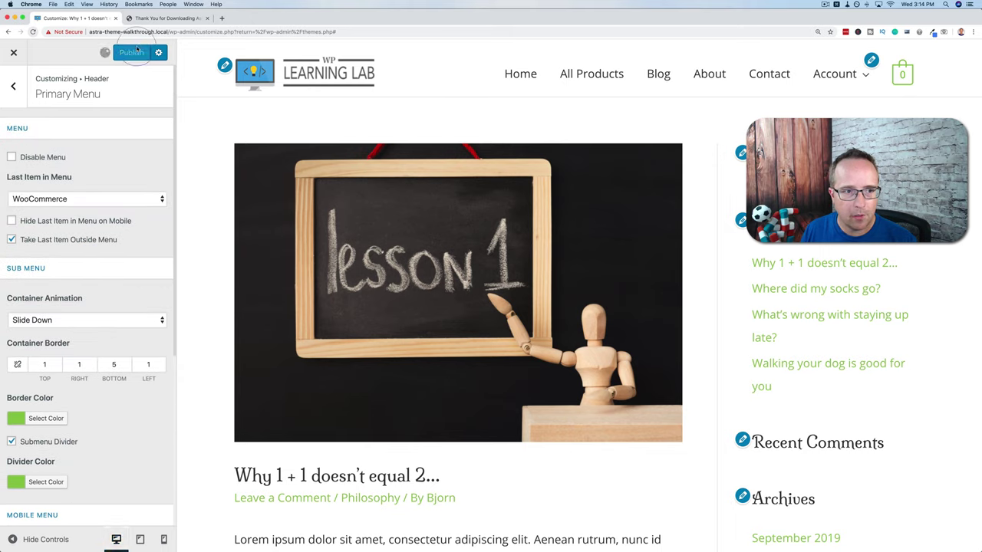
- Enable the transparent header on the complete website, with the Home page loaded in the preview
{"action": "left_click", "coordinate": [13, 87]}
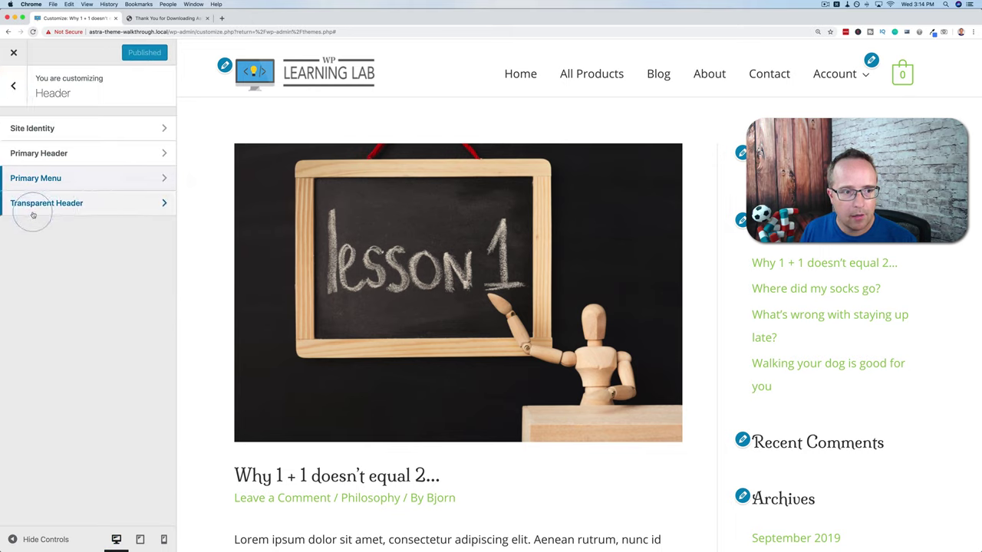
{"action": "left_click", "coordinate": [99, 207]}
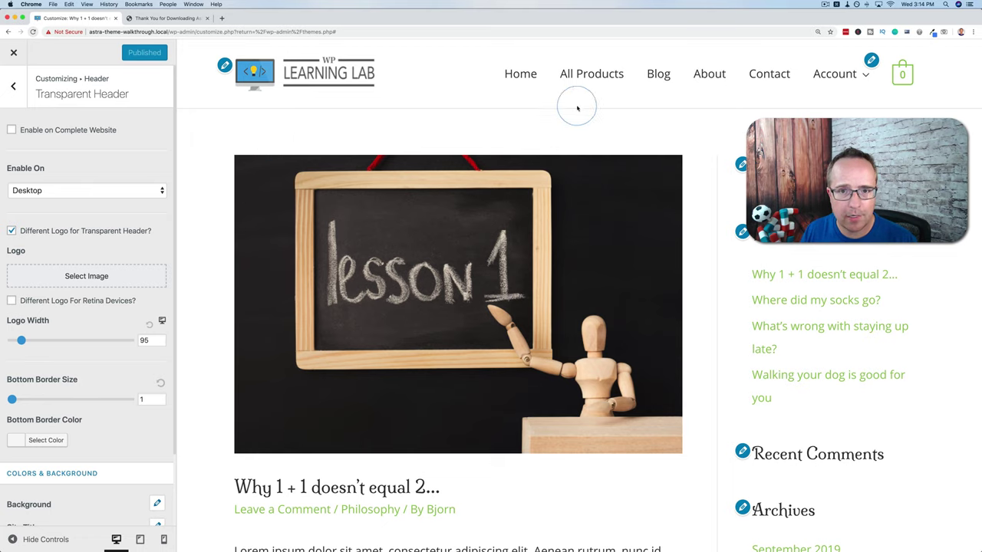
{"action": "left_click", "coordinate": [520, 74]}
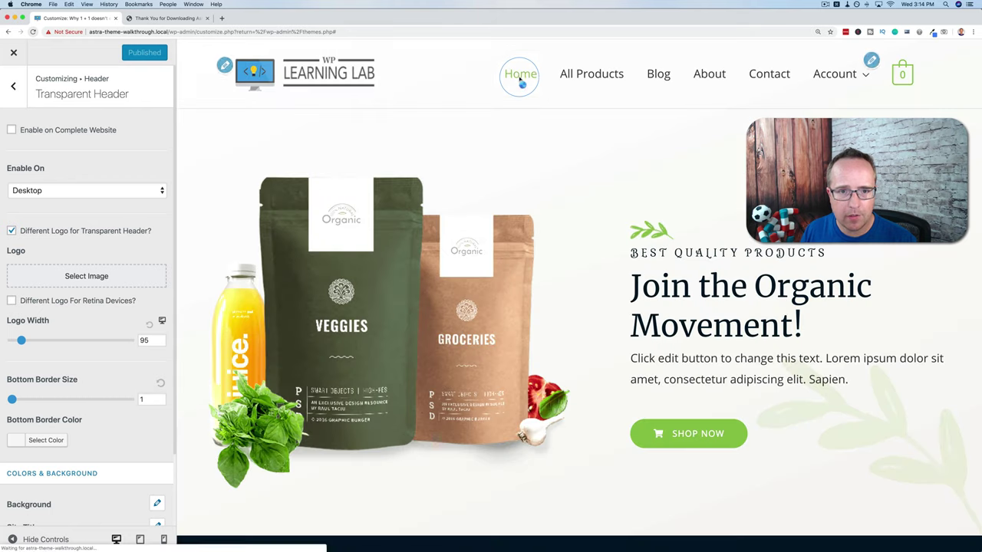
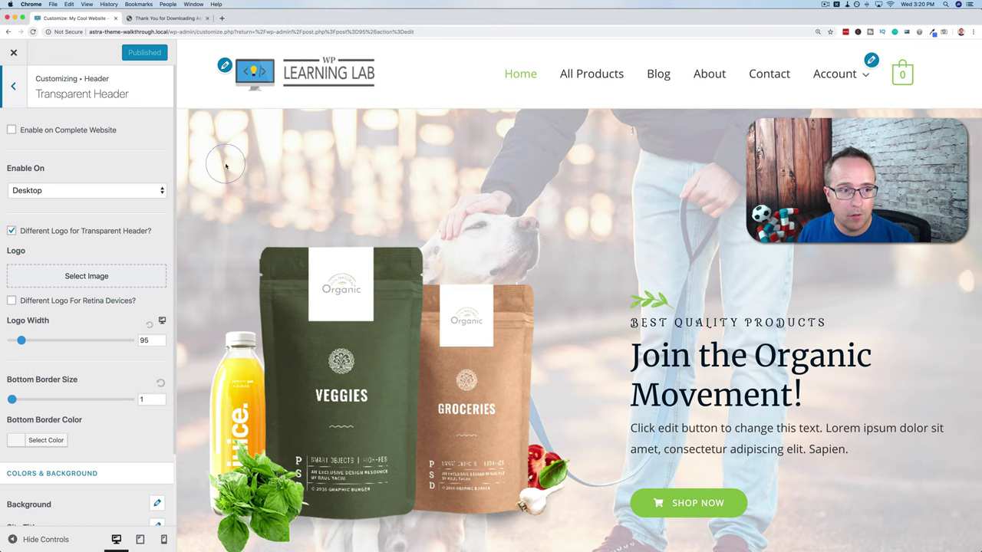
{"action": "left_click", "coordinate": [12, 130]}
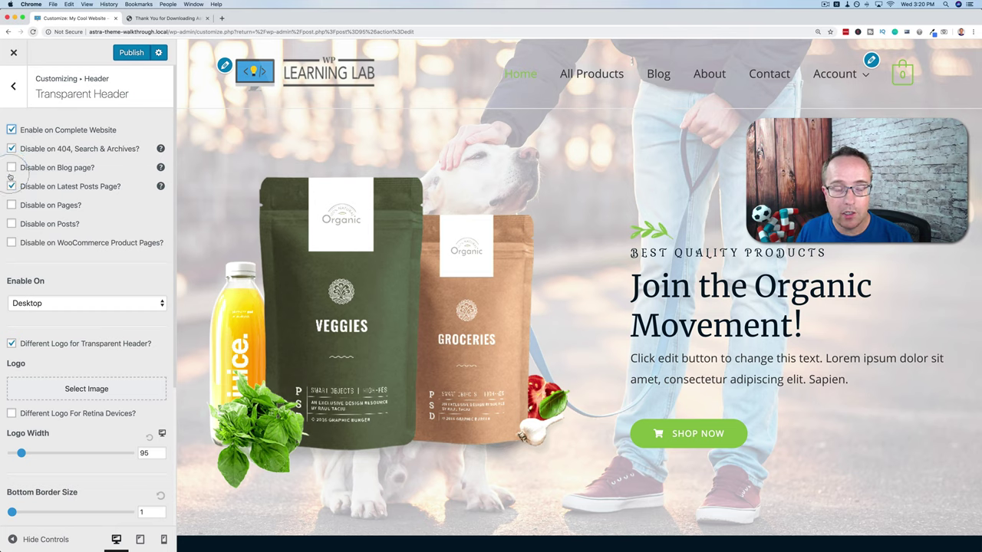
- Try enabling the transparent header on Desktop + Mobile, check the tablet and phone previews, and set it back to Desktop
{"action": "scroll", "coordinate": [35, 219], "scroll_direction": "down", "scroll_amount": 3}
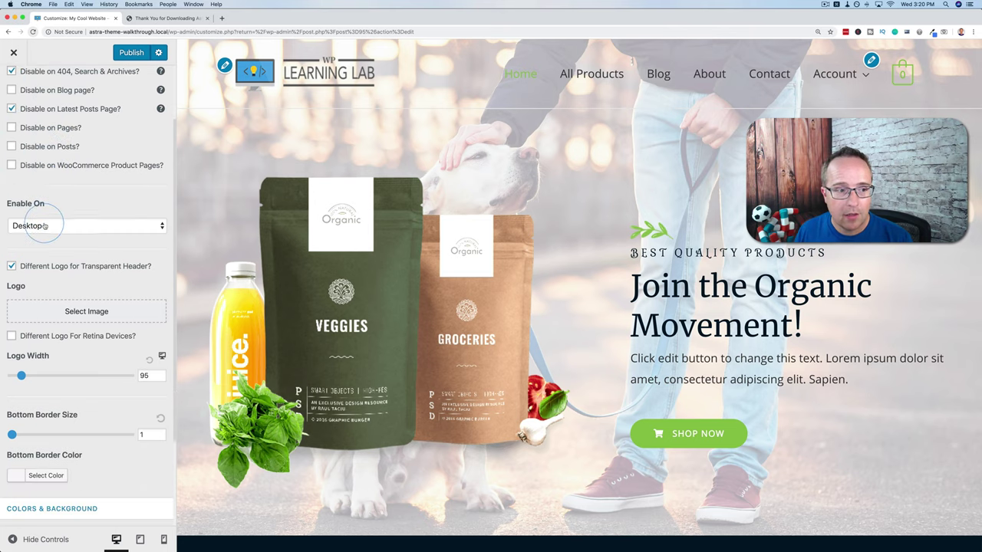
{"action": "left_click", "coordinate": [37, 229]}
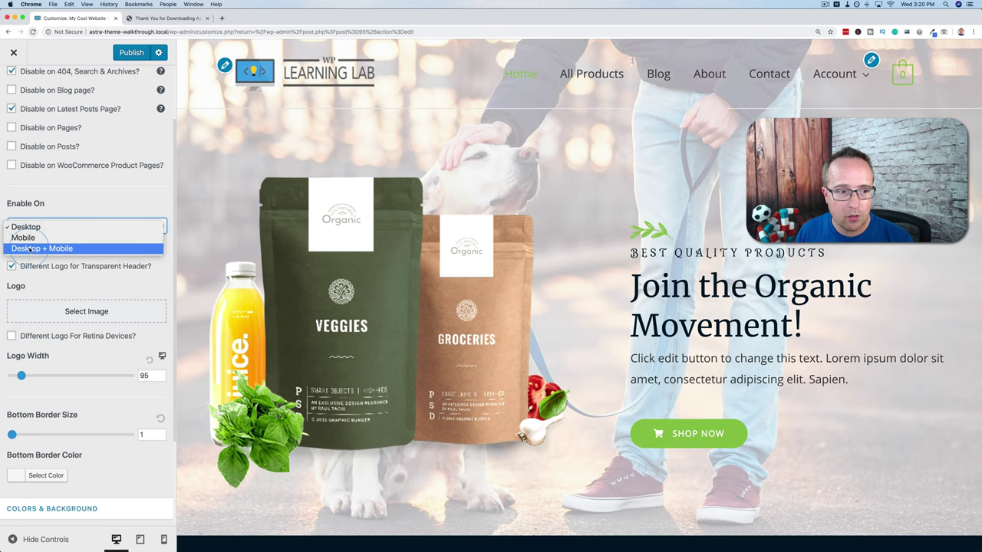
{"action": "left_click", "coordinate": [31, 249]}
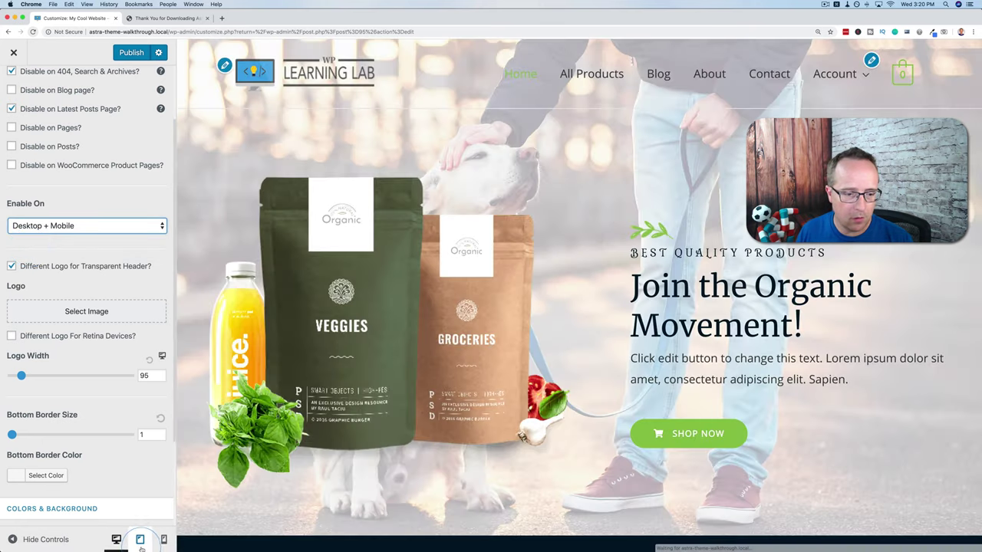
{"action": "left_click", "coordinate": [140, 545]}
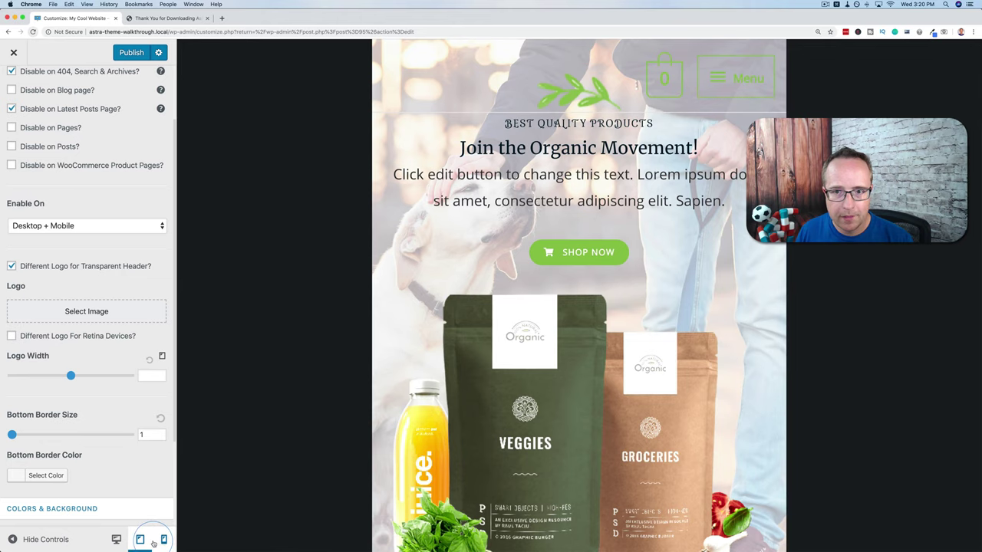
{"action": "left_click", "coordinate": [162, 540]}
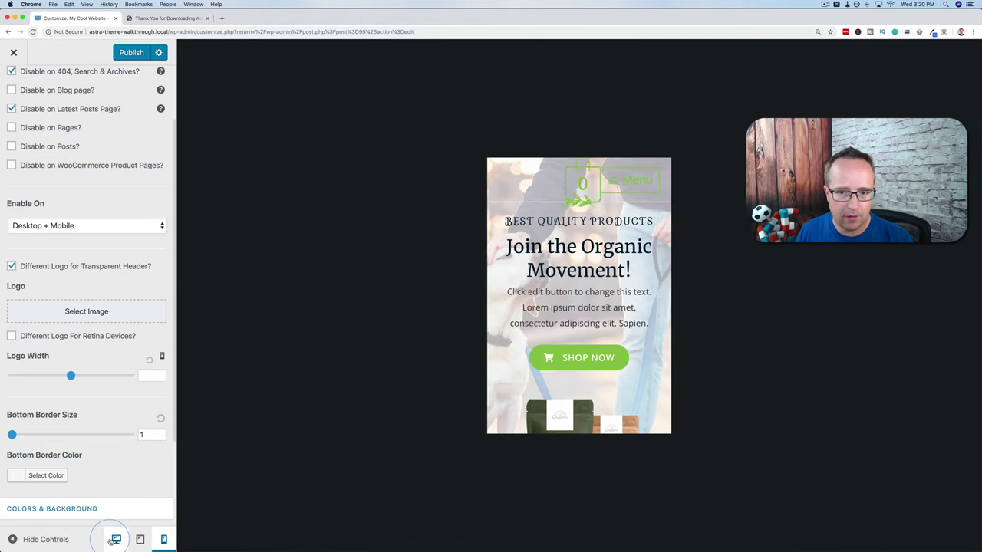
{"action": "left_click", "coordinate": [114, 540]}
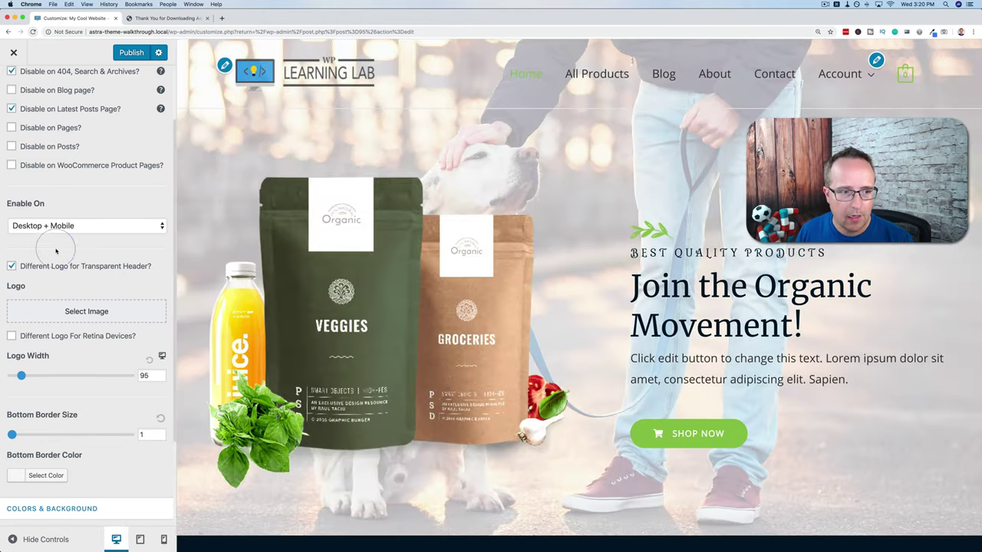
{"action": "left_click", "coordinate": [54, 227]}
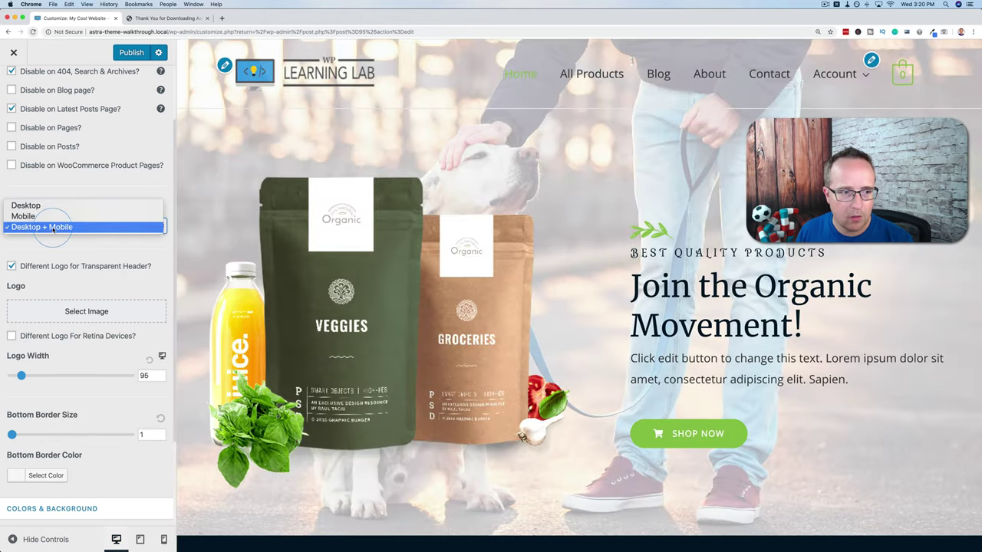
{"action": "left_click", "coordinate": [27, 206]}
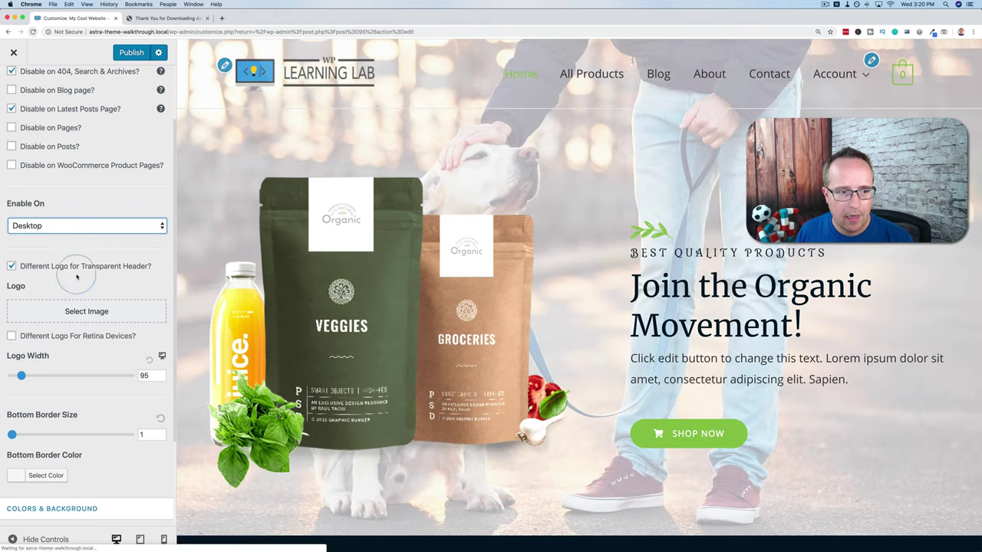
- Use the wpll-logo-blue-retina image as the transparent header's different logo and set the logo width to 267
{"action": "left_click", "coordinate": [12, 267]}
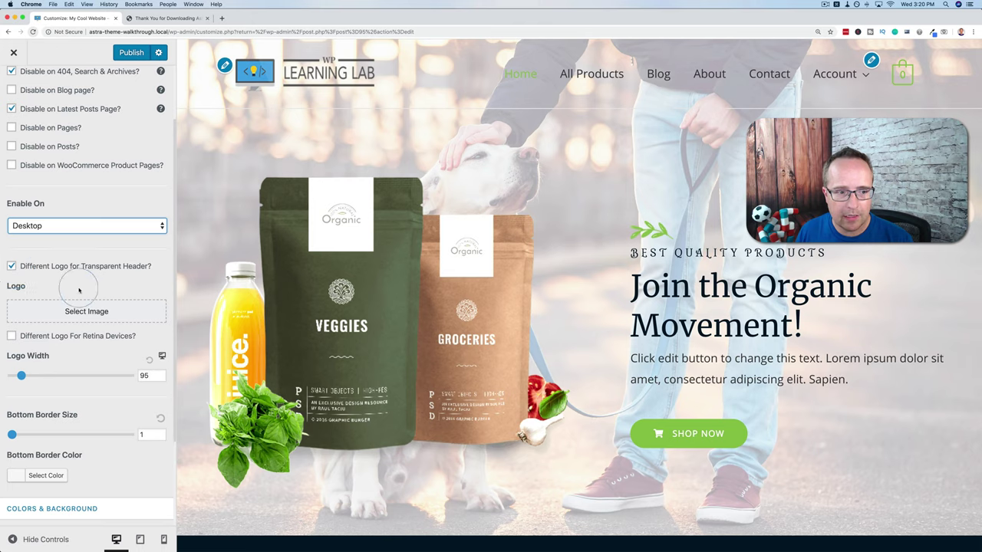
{"action": "left_click", "coordinate": [79, 314]}
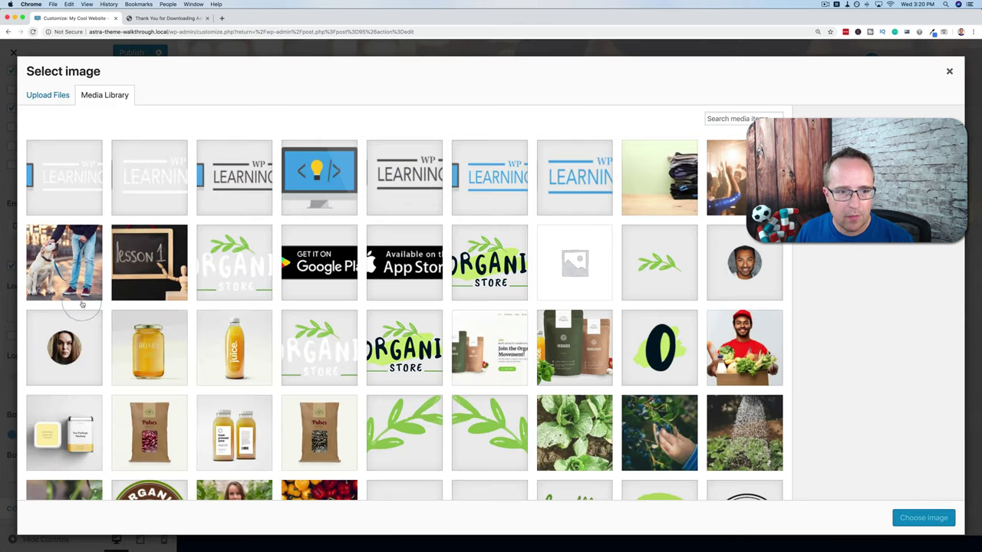
{"action": "left_click", "coordinate": [565, 176]}
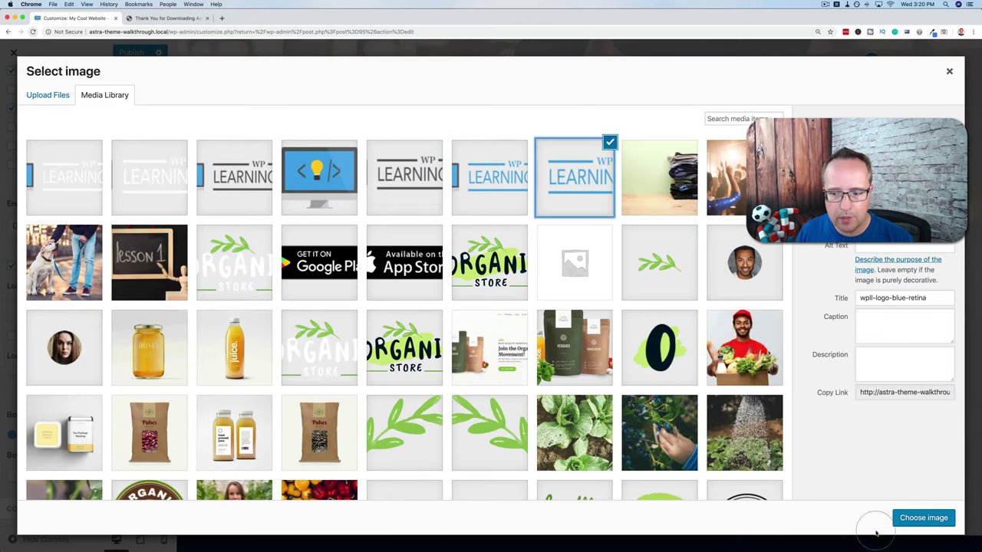
{"action": "left_click", "coordinate": [919, 528]}
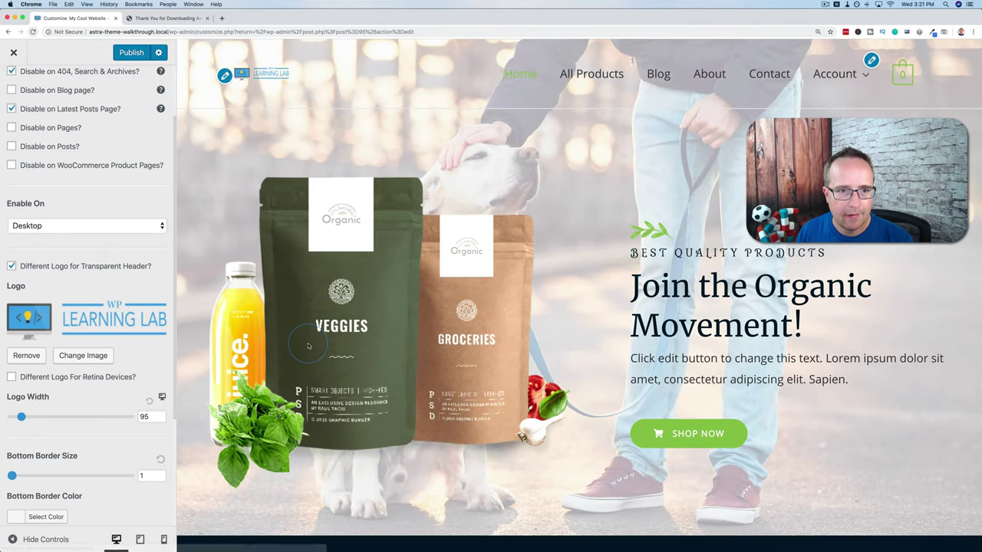
{"action": "left_click_drag", "start_coordinate": [21, 417], "coordinate": [58, 419]}
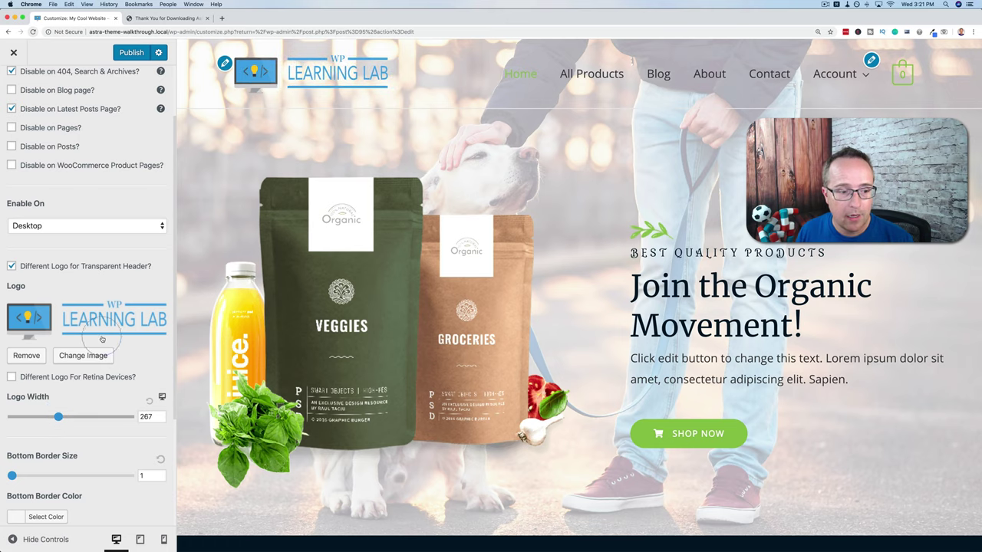
- Set the transparent header's bottom border size to 0
{"action": "scroll", "coordinate": [102, 338], "scroll_direction": "down", "scroll_amount": 3}
{"action": "scroll", "coordinate": [100, 338], "scroll_direction": "up", "scroll_amount": 1}
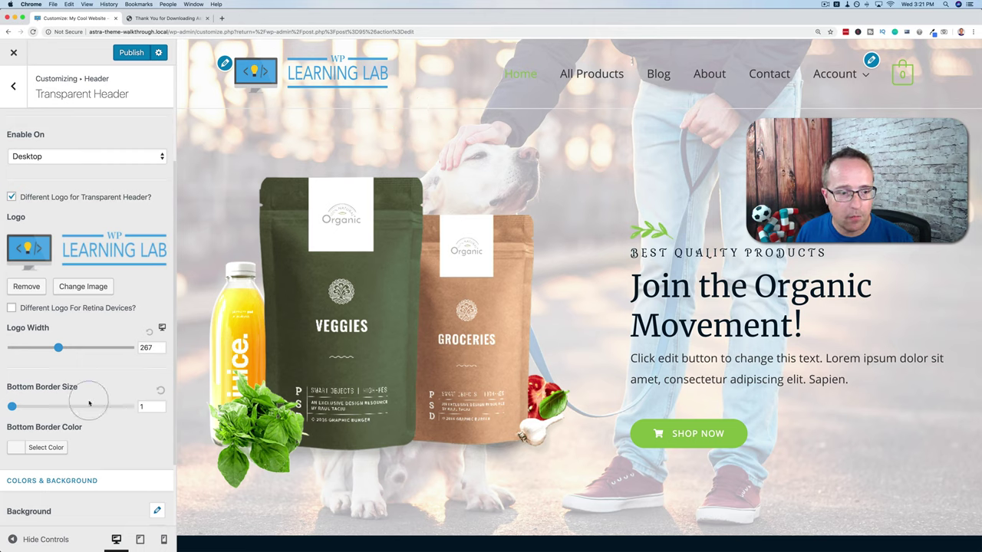
{"action": "left_click", "coordinate": [143, 407]}
{"action": "type", "text": "0"}
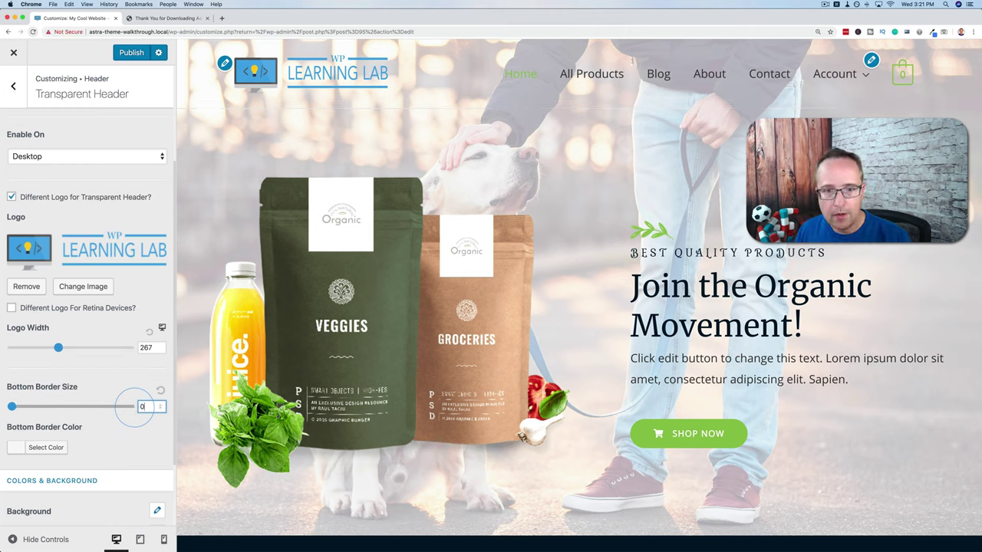
{"action": "scroll", "coordinate": [99, 418], "scroll_direction": "down", "scroll_amount": 3}
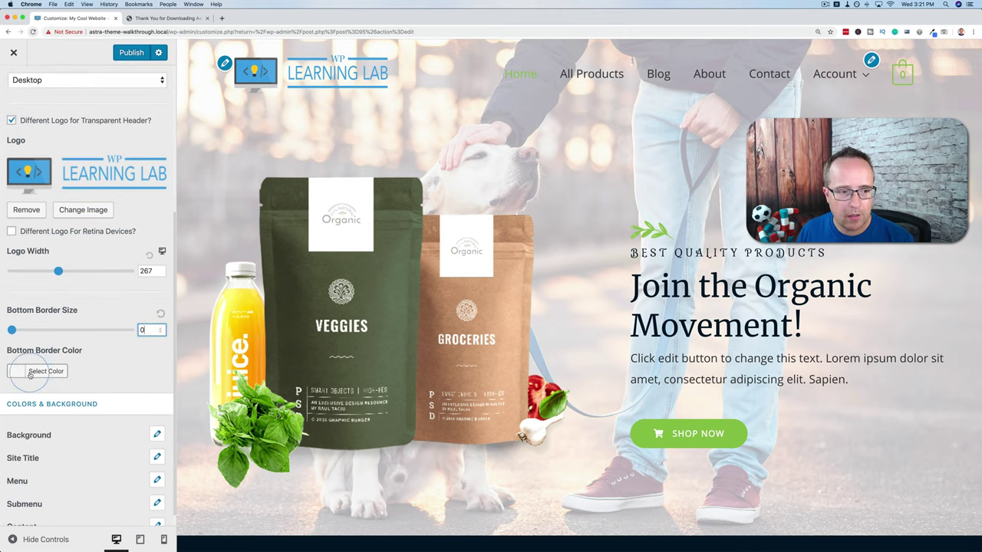
{"action": "scroll", "coordinate": [78, 356], "scroll_direction": "up", "scroll_amount": 5}
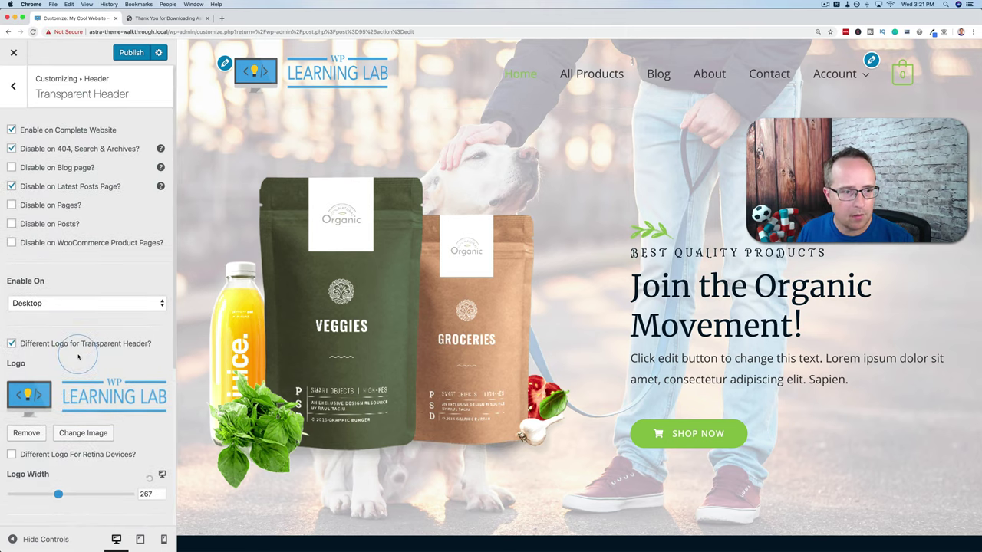
- Give the transparent header a light grey #dbdbdb background overlay color and reduce its opacity to about half
{"action": "scroll", "coordinate": [77, 358], "scroll_direction": "down", "scroll_amount": 5}
{"action": "scroll", "coordinate": [77, 356], "scroll_direction": "down", "scroll_amount": 1}
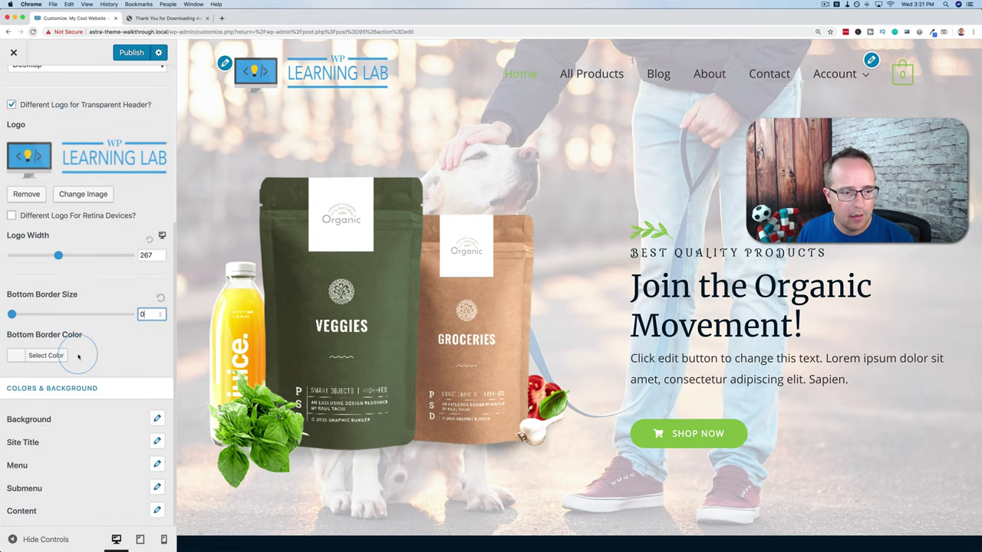
{"action": "left_click", "coordinate": [155, 420]}
{"action": "left_click", "coordinate": [52, 469]}
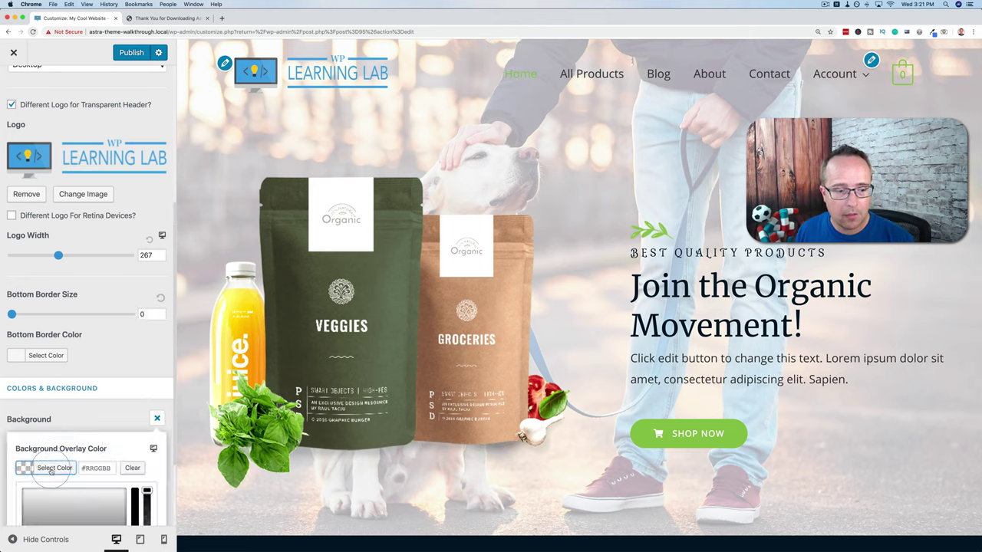
{"action": "scroll", "coordinate": [97, 495], "scroll_direction": "down", "scroll_amount": 3}
{"action": "left_click_drag", "start_coordinate": [62, 444], "coordinate": [62, 397]}
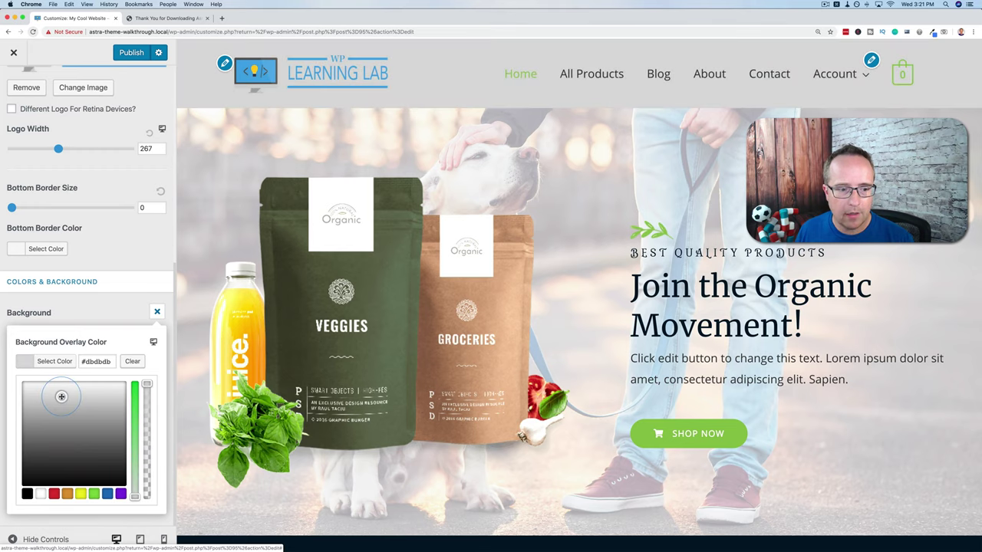
{"action": "left_click", "coordinate": [148, 383]}
{"action": "left_click_drag", "start_coordinate": [146, 383], "coordinate": [147, 434]}
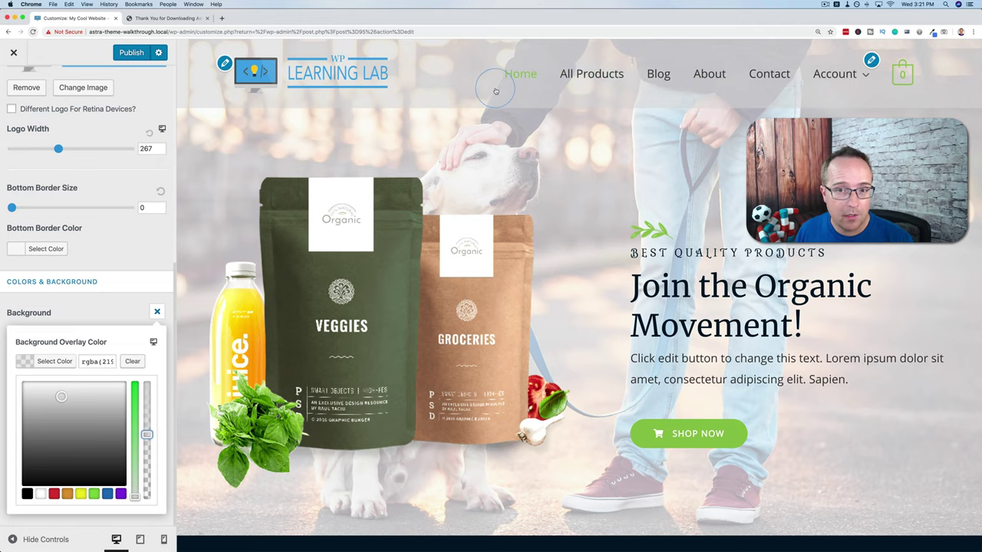
- Check the background overlay color setting for tablet and phone, return to desktop and close the background options
{"action": "left_click", "coordinate": [153, 341]}
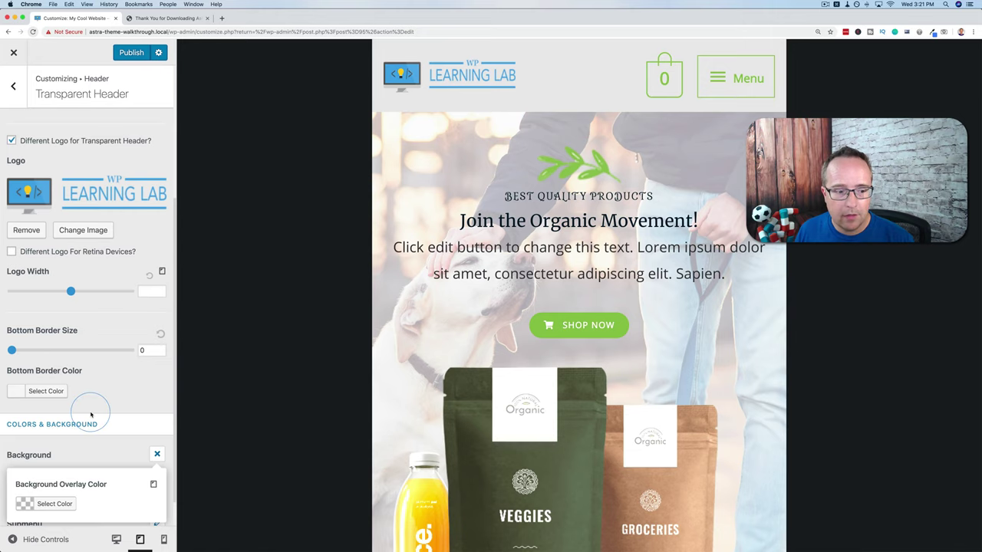
{"action": "scroll", "coordinate": [86, 410], "scroll_direction": "down", "scroll_amount": 1}
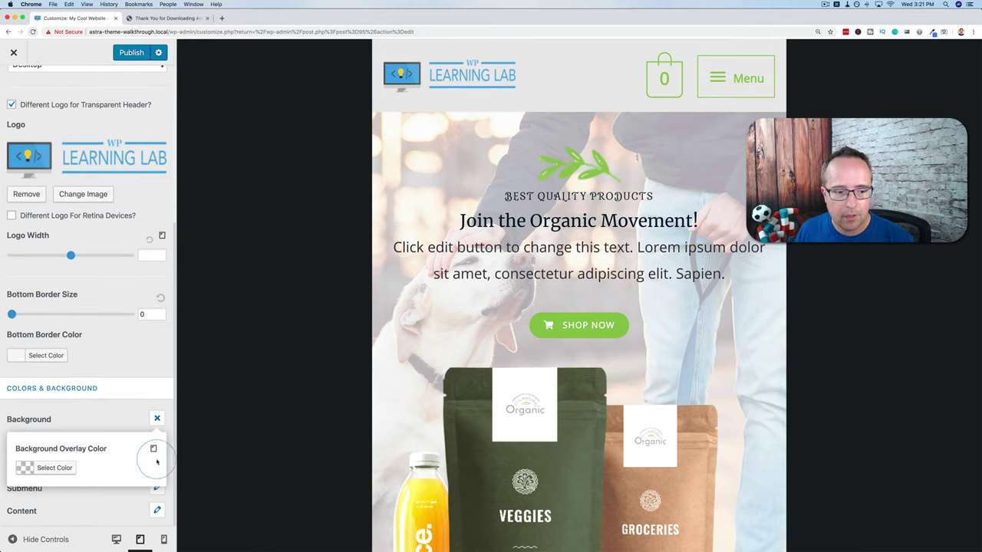
{"action": "left_click", "coordinate": [153, 450]}
{"action": "left_click", "coordinate": [153, 450]}
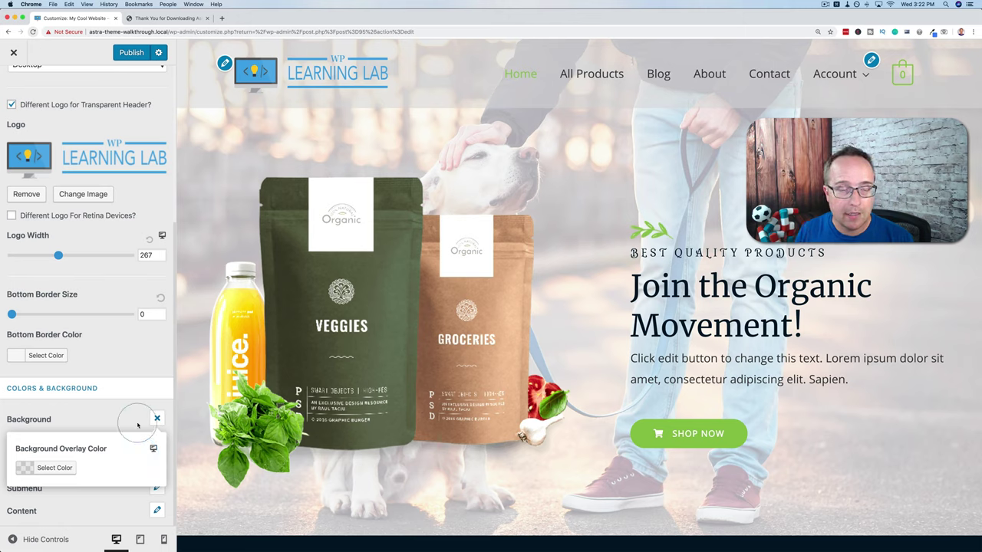
{"action": "left_click", "coordinate": [157, 419]}
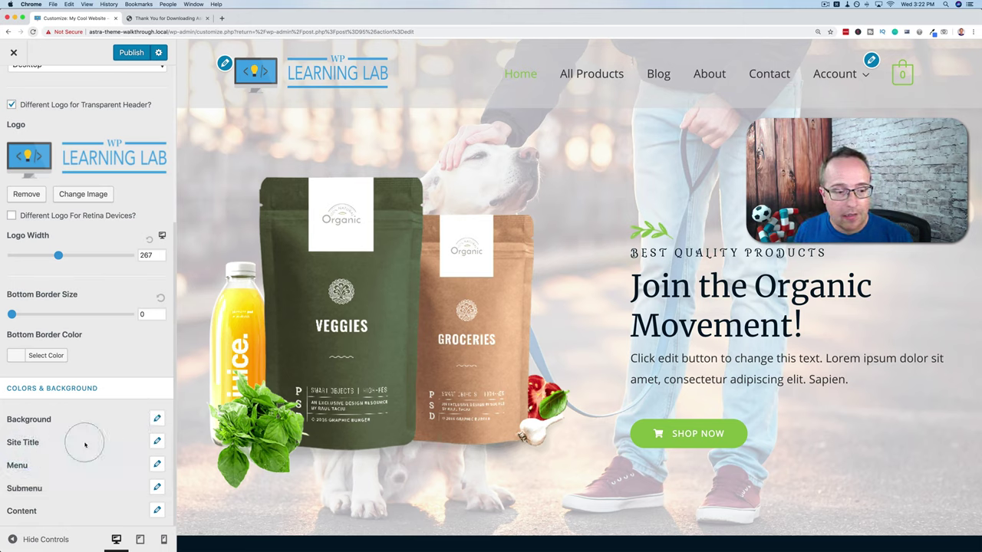
- Examine the transparent header's site title color options and close them
{"action": "left_click", "coordinate": [156, 441]}
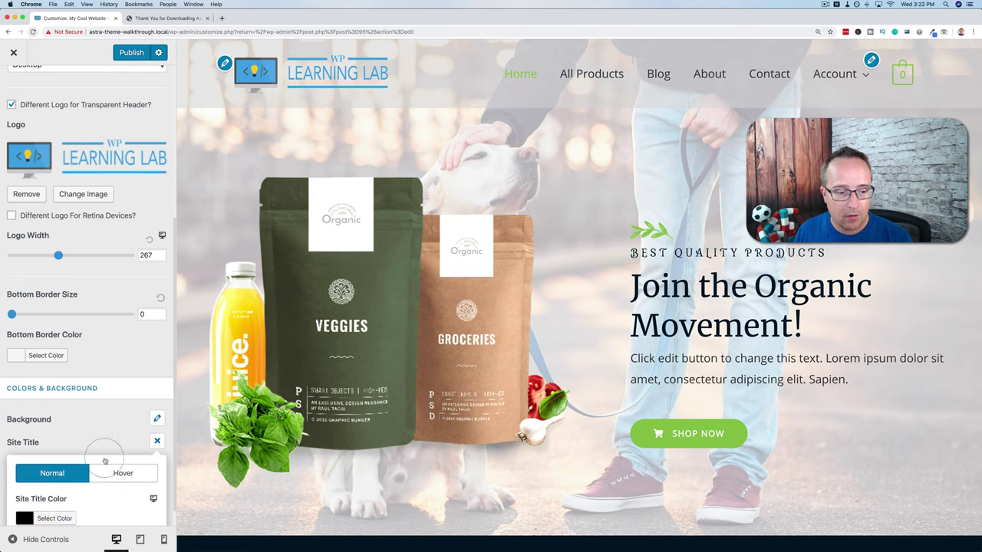
{"action": "scroll", "coordinate": [94, 481], "scroll_direction": "down", "scroll_amount": 1}
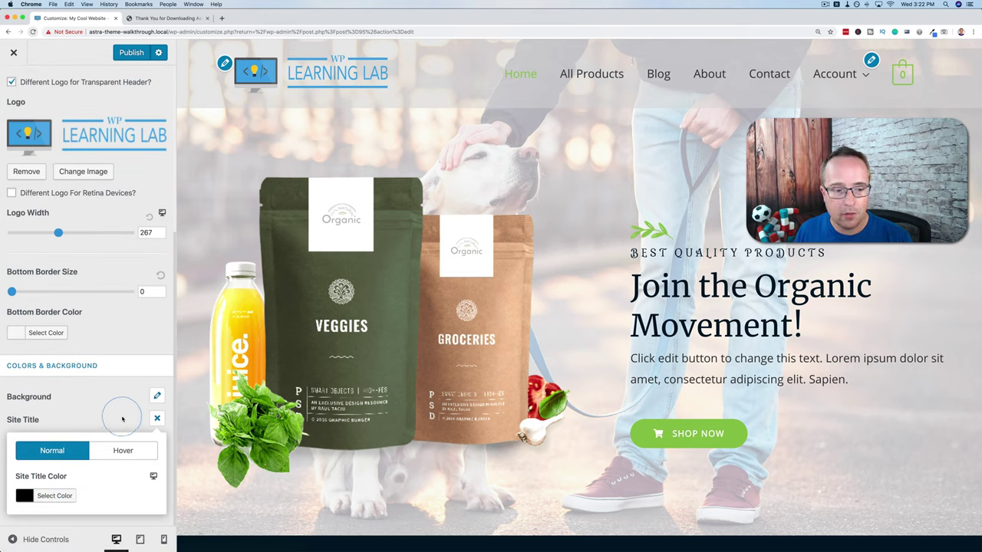
{"action": "left_click", "coordinate": [157, 418]}
{"action": "scroll", "coordinate": [79, 459], "scroll_direction": "up", "scroll_amount": 2}
{"action": "scroll", "coordinate": [79, 460], "scroll_direction": "down", "scroll_amount": 1}
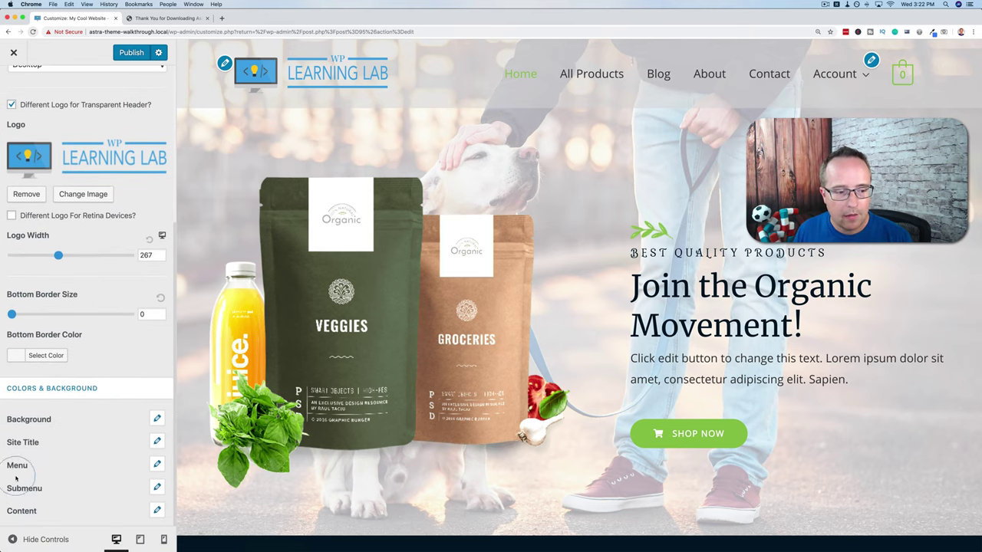
- Set the transparent header menu's normal link/text color to the orange #dd9933
{"action": "left_click", "coordinate": [158, 466]}
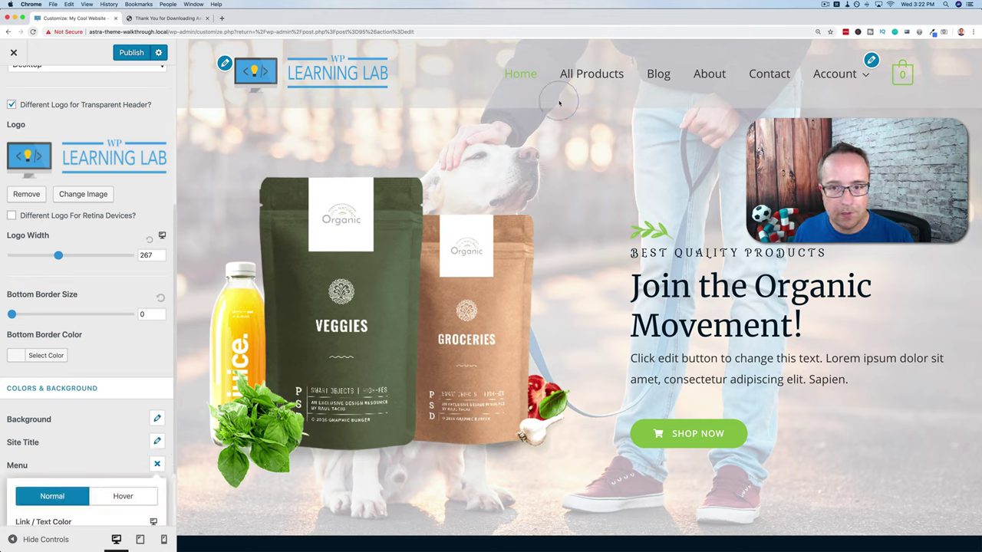
{"action": "scroll", "coordinate": [66, 465], "scroll_direction": "down", "scroll_amount": 2}
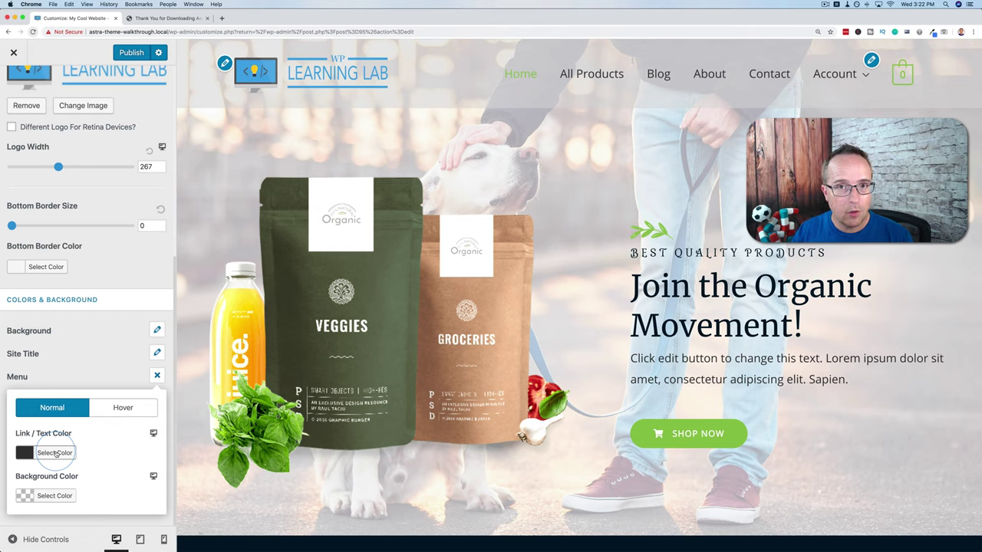
{"action": "left_click", "coordinate": [56, 453]}
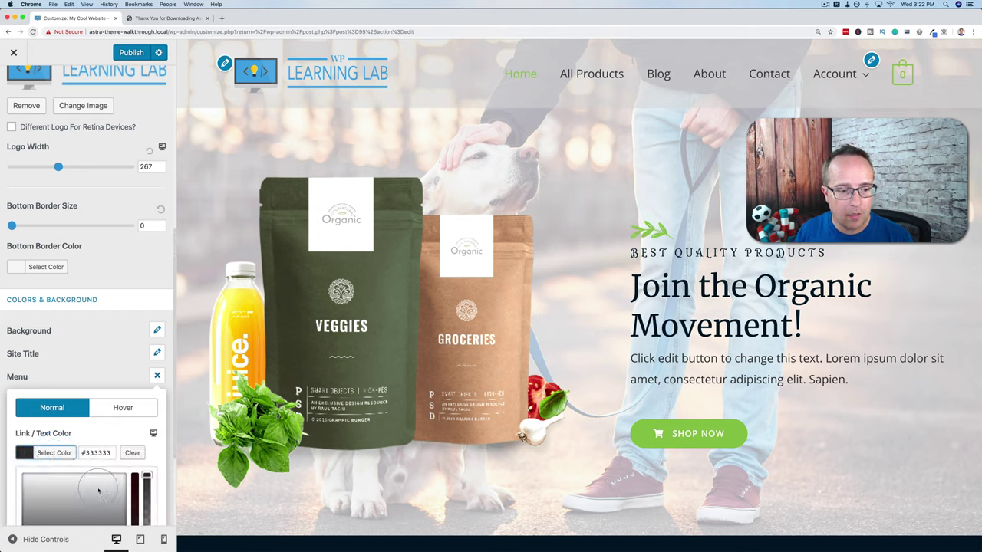
{"action": "scroll", "coordinate": [98, 491], "scroll_direction": "down", "scroll_amount": 3}
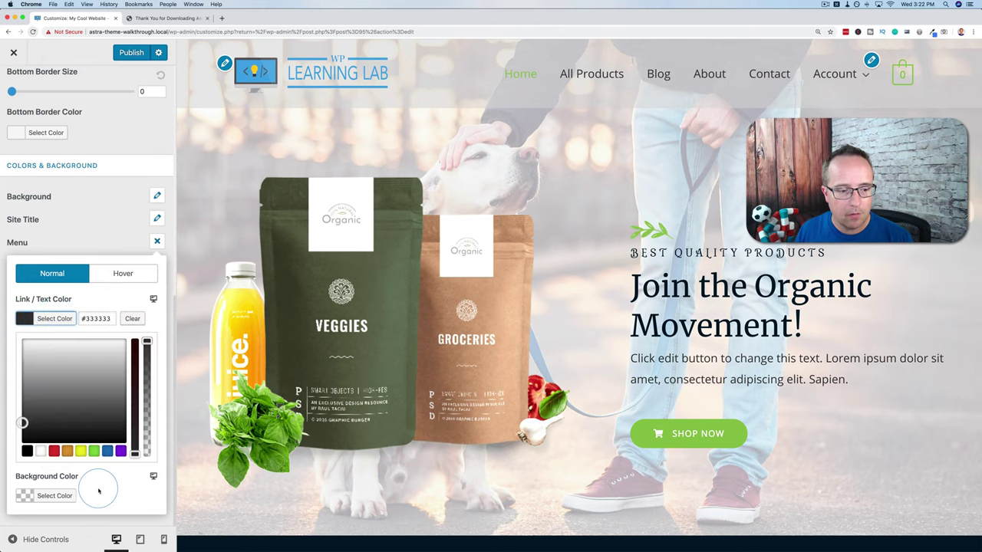
{"action": "left_click", "coordinate": [68, 452]}
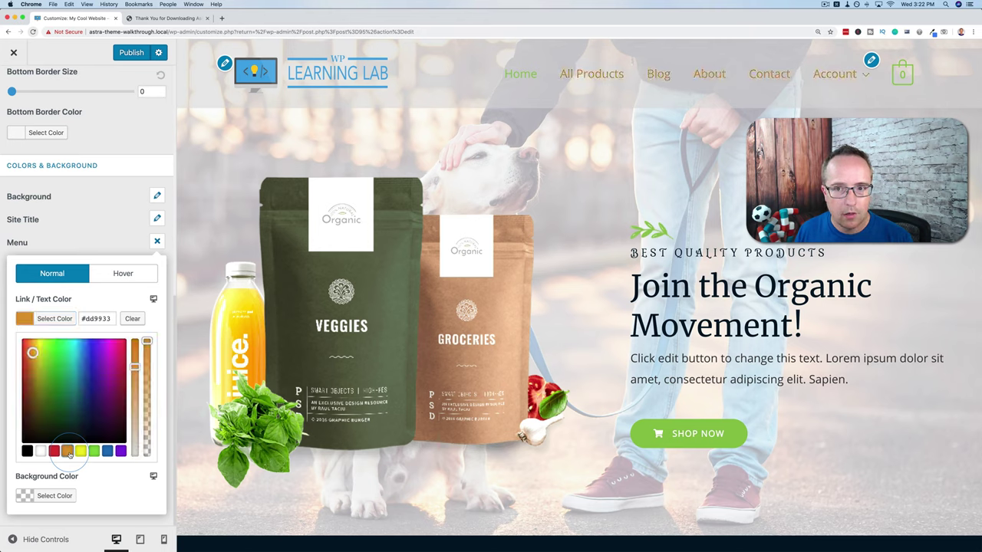
{"action": "left_click", "coordinate": [73, 319]}
{"action": "scroll", "coordinate": [77, 414], "scroll_direction": "down", "scroll_amount": 1}
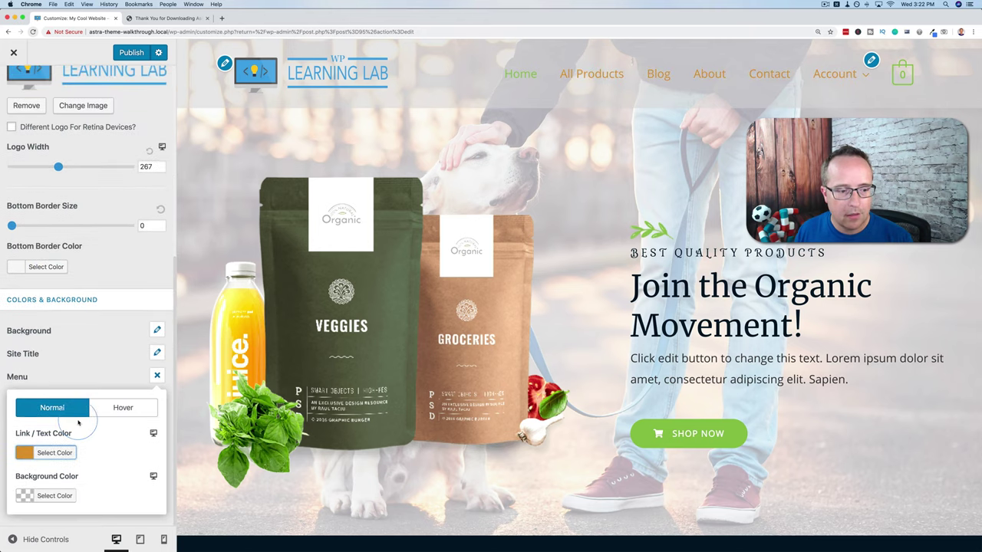
- Try a grey #c9c9c9 background color behind the transparent header menu and clear it
{"action": "left_click", "coordinate": [55, 495]}
{"action": "scroll", "coordinate": [87, 449], "scroll_direction": "down", "scroll_amount": 3}
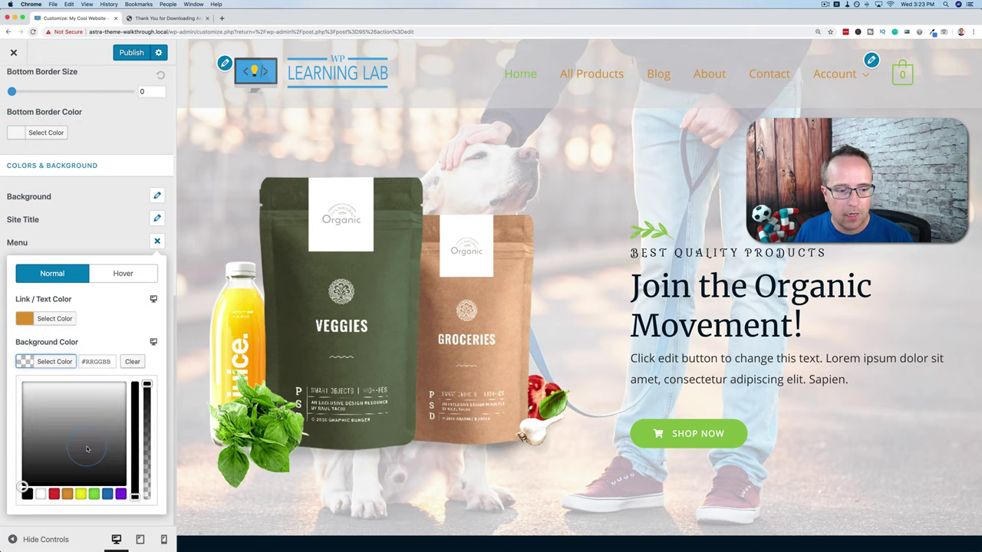
{"action": "left_click_drag", "start_coordinate": [87, 449], "coordinate": [45, 404]}
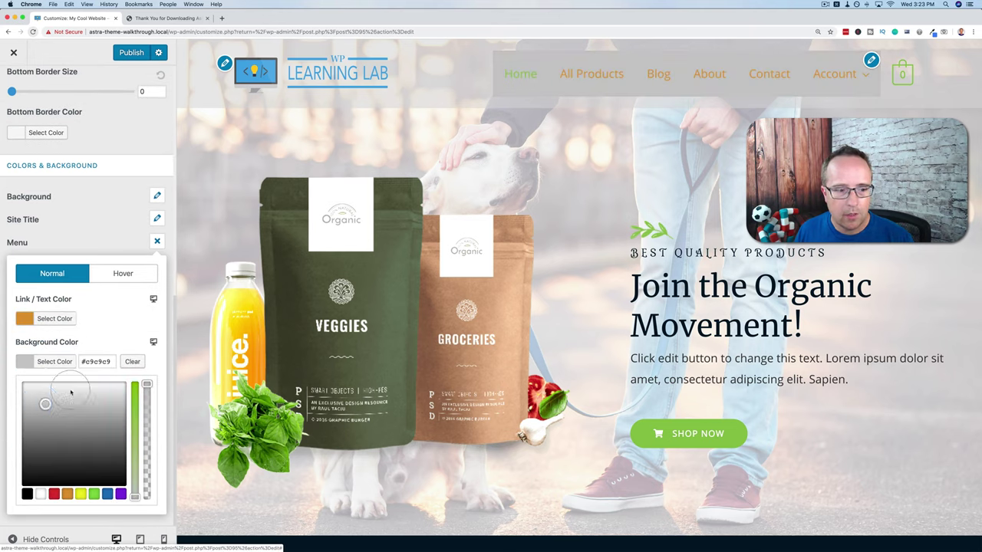
{"action": "left_click", "coordinate": [132, 361]}
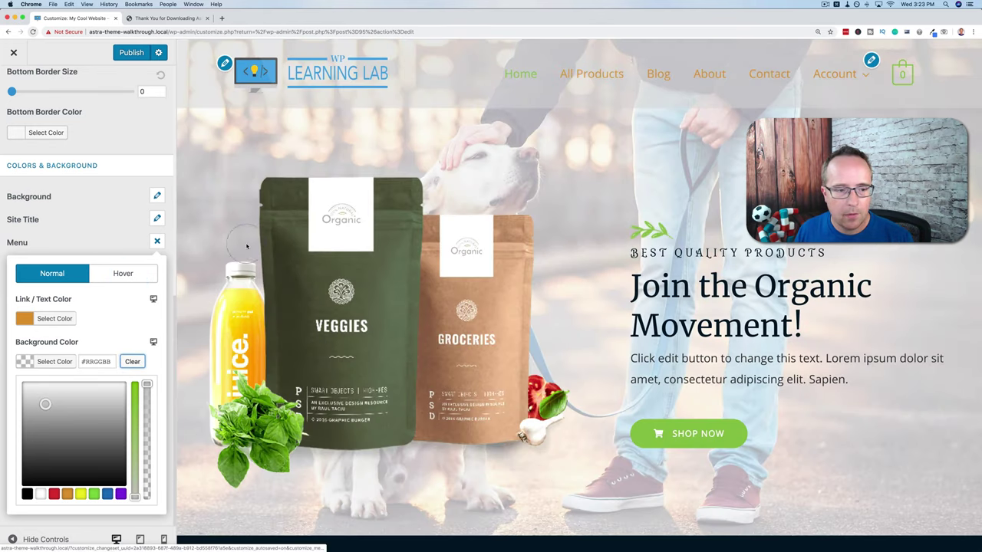
- Set the transparent header menu's link active/hover color to the blue #1e73be and close the menu options
{"action": "left_click", "coordinate": [116, 268]}
{"action": "scroll", "coordinate": [48, 351], "scroll_direction": "down", "scroll_amount": 1}
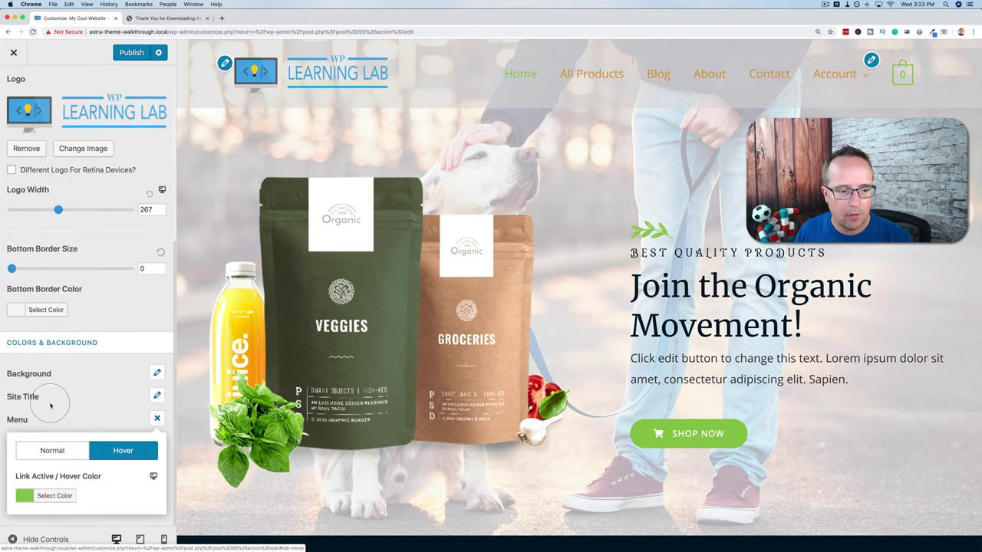
{"action": "left_click", "coordinate": [54, 495]}
{"action": "scroll", "coordinate": [61, 510], "scroll_direction": "down", "scroll_amount": 2}
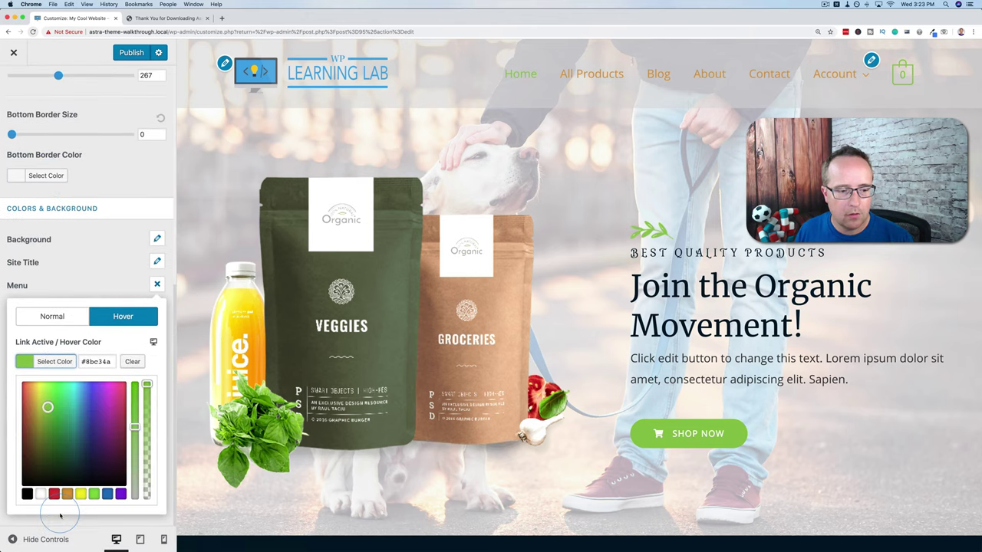
{"action": "left_click", "coordinate": [108, 494]}
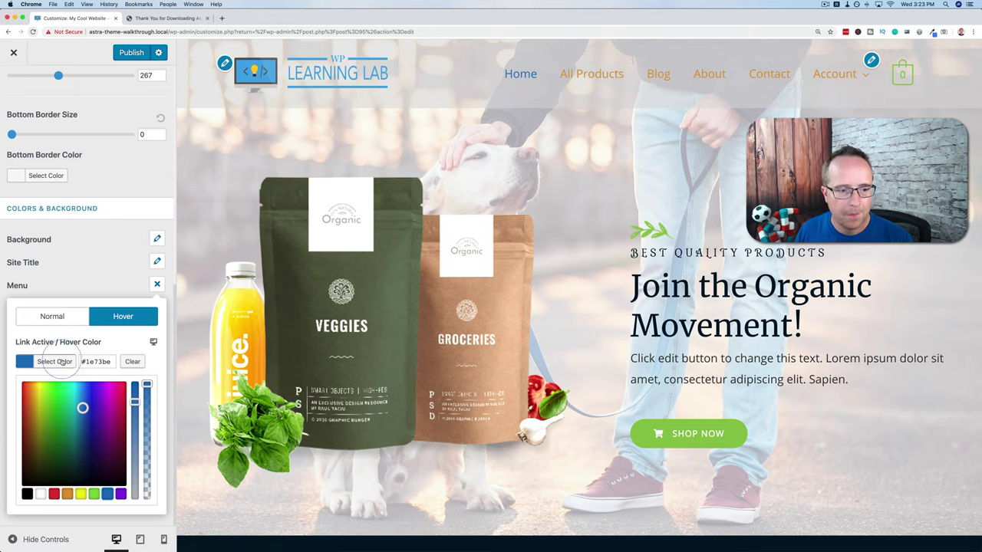
{"action": "left_click", "coordinate": [94, 343]}
{"action": "left_click", "coordinate": [156, 418]}
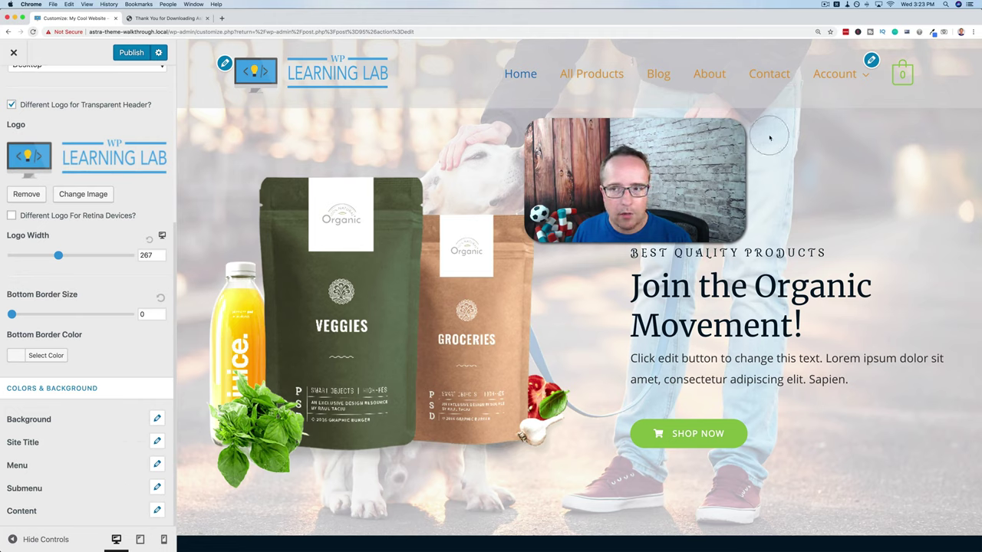
- View the Account submenu in the preview and examine the submenu's normal link and background color options
{"action": "mouse_move", "coordinate": [840, 81]}
{"action": "left_click", "coordinate": [844, 101]}
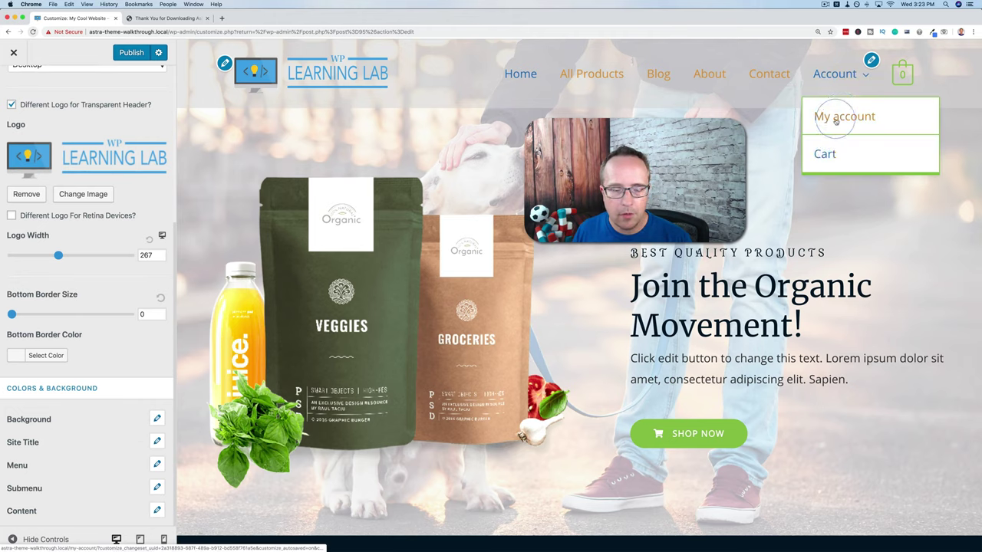
{"action": "left_click", "coordinate": [157, 489]}
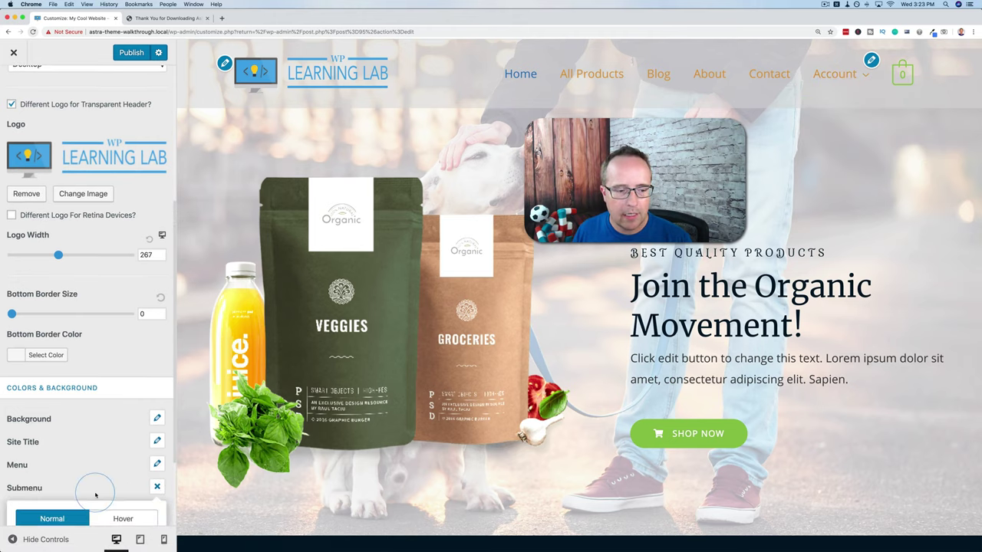
{"action": "scroll", "coordinate": [92, 491], "scroll_direction": "down", "scroll_amount": 3}
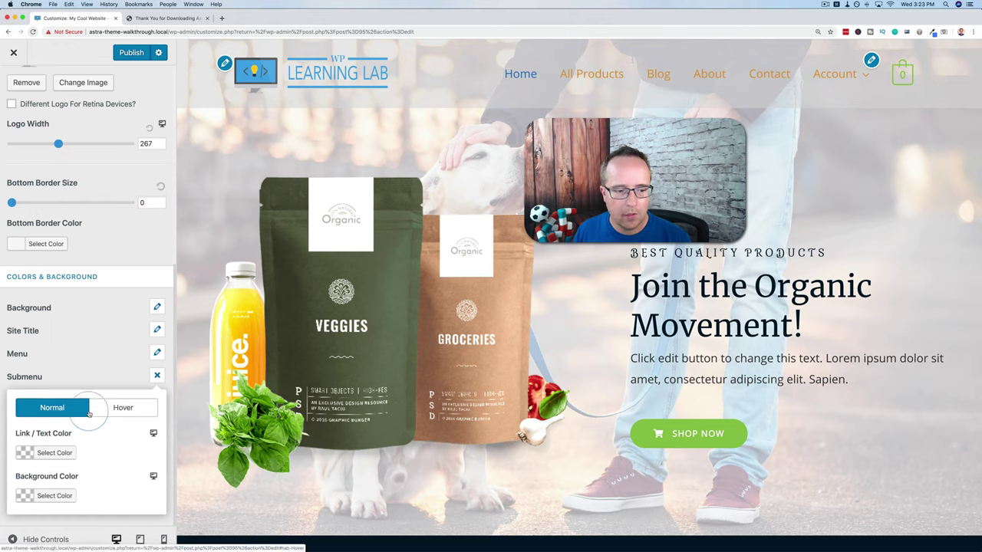
{"action": "left_click", "coordinate": [156, 376]}
{"action": "scroll", "coordinate": [98, 451], "scroll_direction": "down", "scroll_amount": 1}
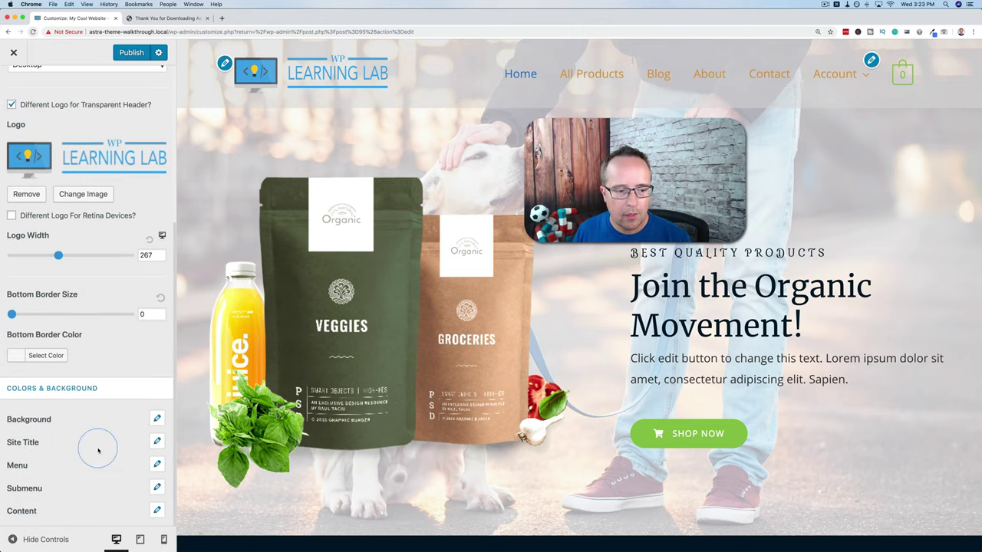
- Set the transparent header content's normal text color to the purple #8224e3
{"action": "left_click", "coordinate": [156, 509]}
{"action": "scroll", "coordinate": [87, 452], "scroll_direction": "down", "scroll_amount": 3}
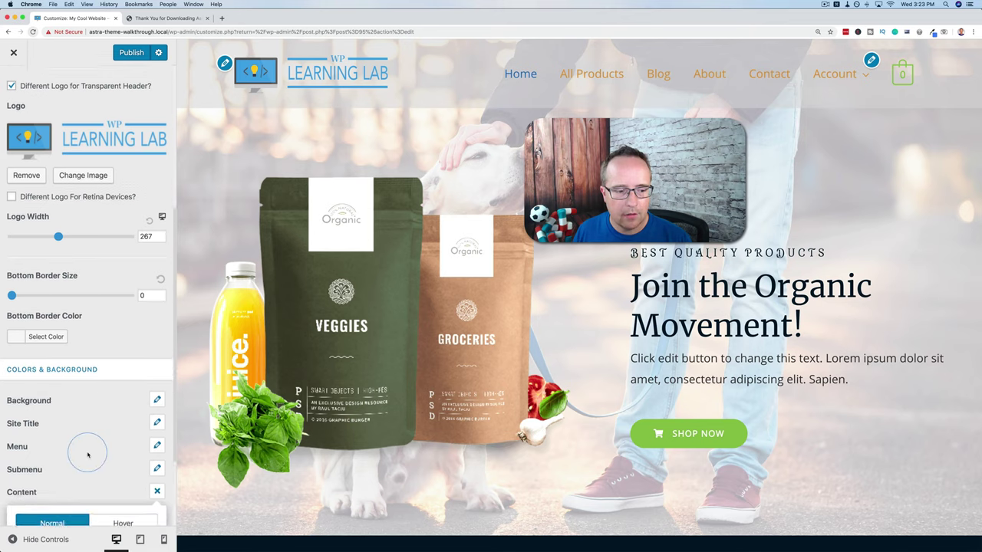
{"action": "left_click", "coordinate": [60, 453]}
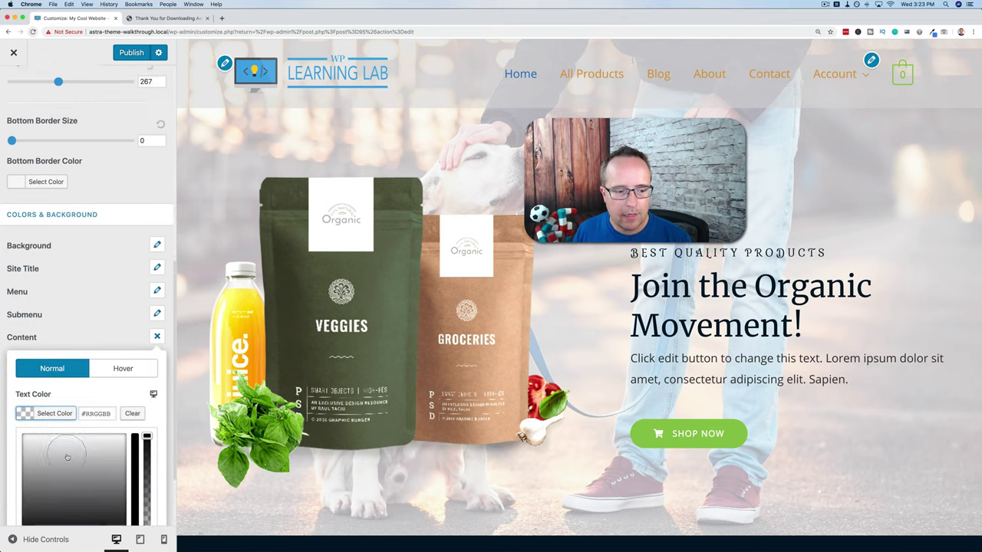
{"action": "scroll", "coordinate": [103, 429], "scroll_direction": "down", "scroll_amount": 3}
{"action": "left_click", "coordinate": [121, 451]}
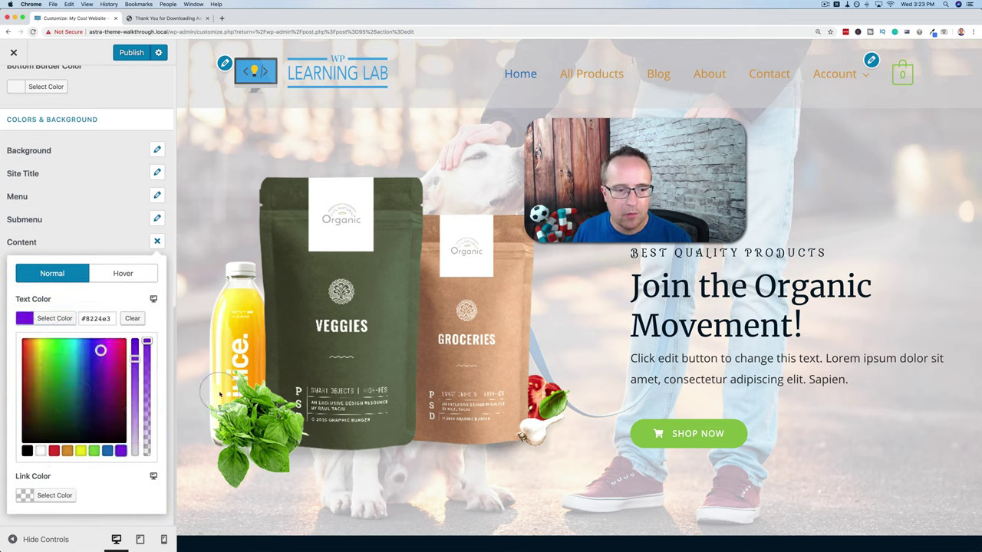
- Close the transparent header's content color options and publish the changes
{"action": "mouse_move", "coordinate": [899, 80]}
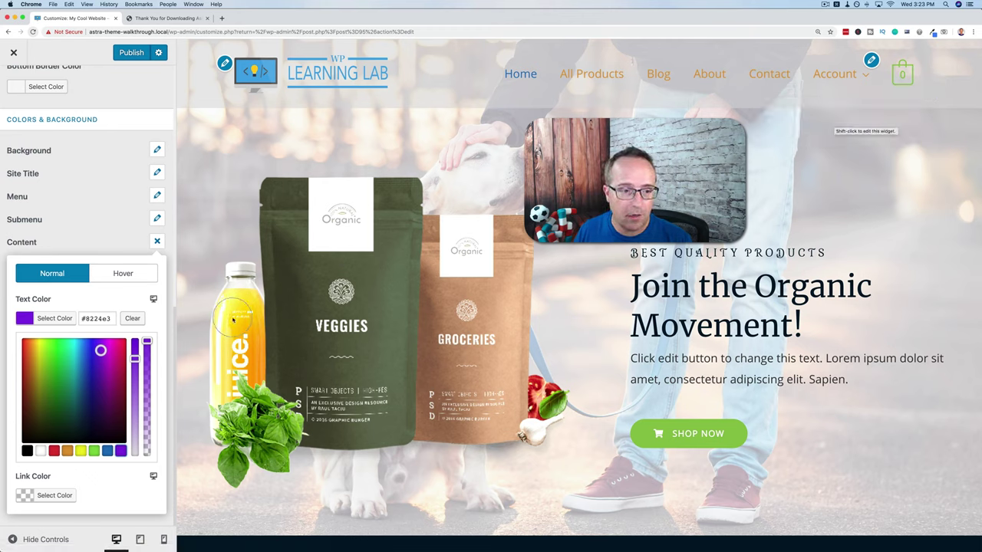
{"action": "left_click", "coordinate": [158, 242]}
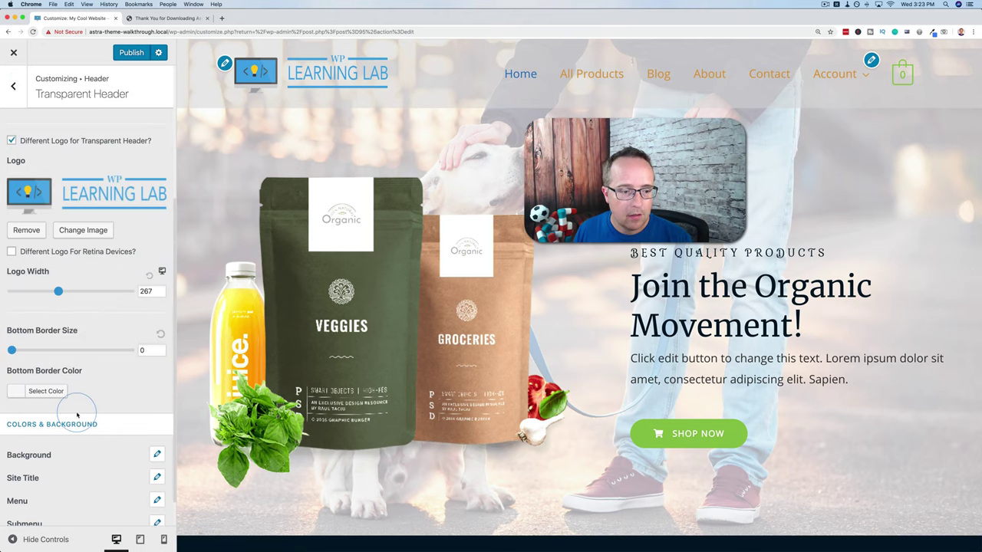
{"action": "left_click", "coordinate": [131, 52]}
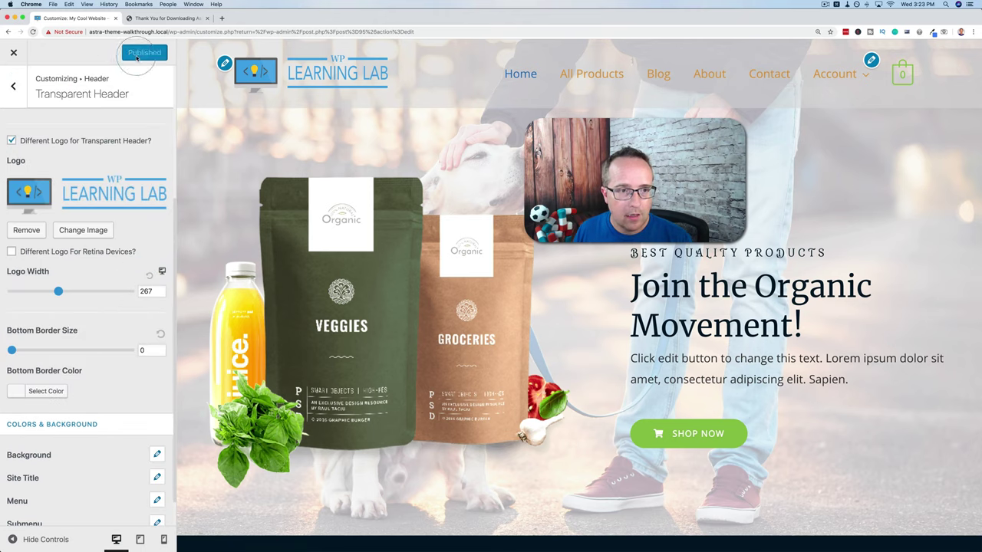
- Turn off the transparent header's Enable on Complete Website option and publish the change
{"action": "scroll", "coordinate": [65, 215], "scroll_direction": "up", "scroll_amount": 5}
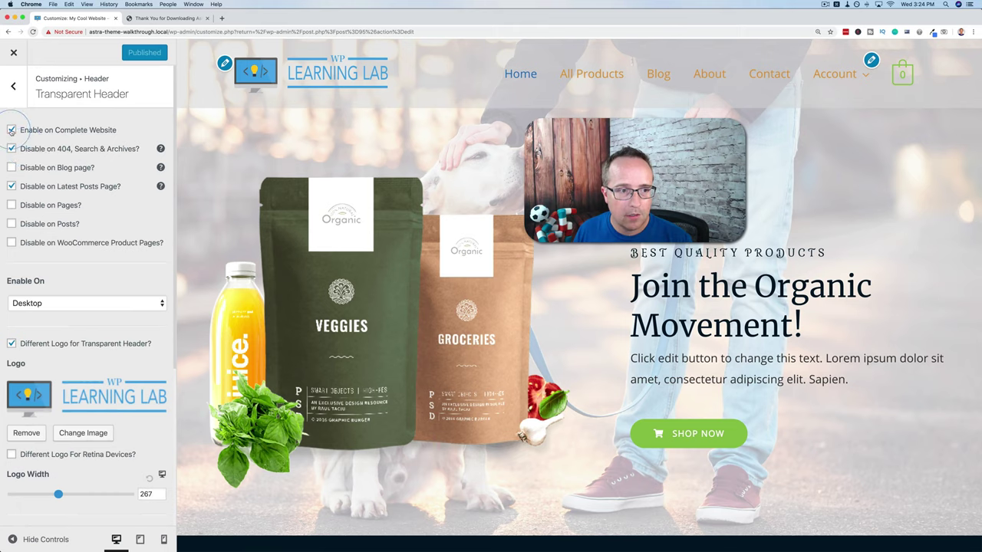
{"action": "left_click", "coordinate": [11, 129]}
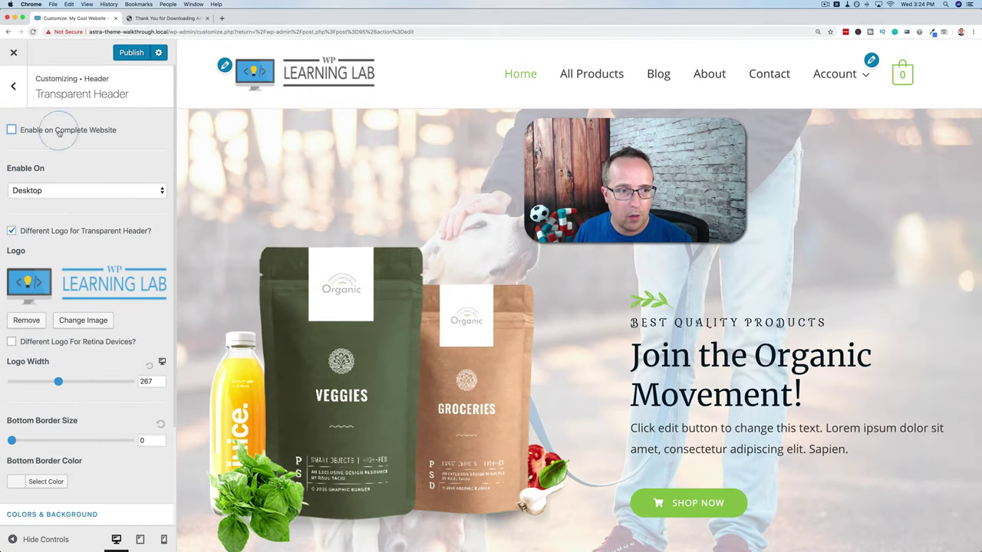
{"action": "left_click", "coordinate": [131, 52]}
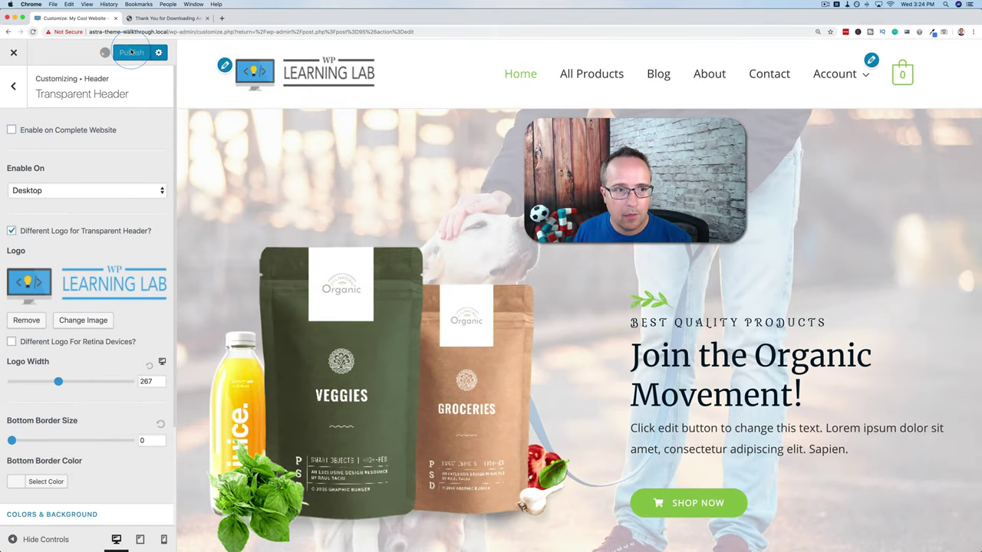
- Exit the Customizer and open the Home page for editing from the list of all pages
{"action": "left_click", "coordinate": [13, 53]}
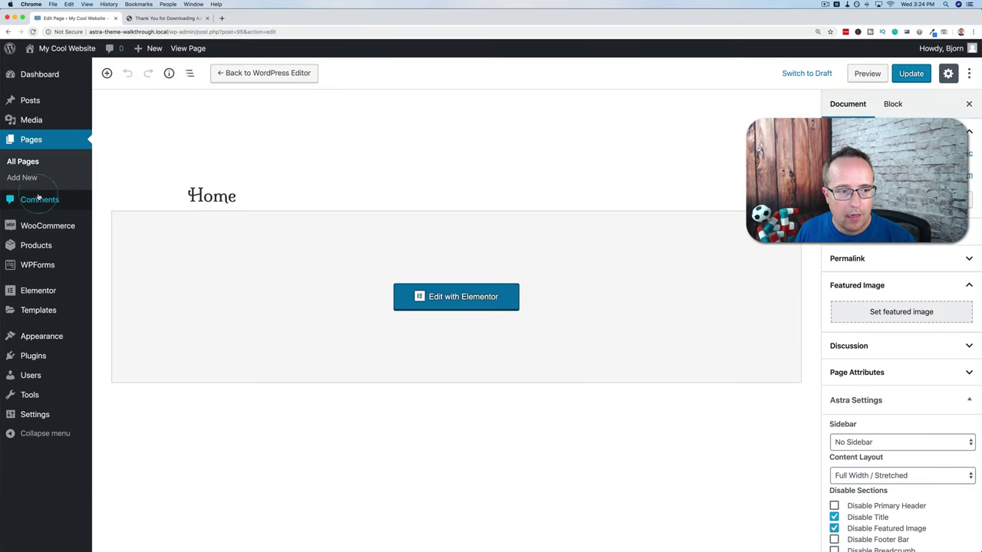
{"action": "left_click", "coordinate": [27, 159]}
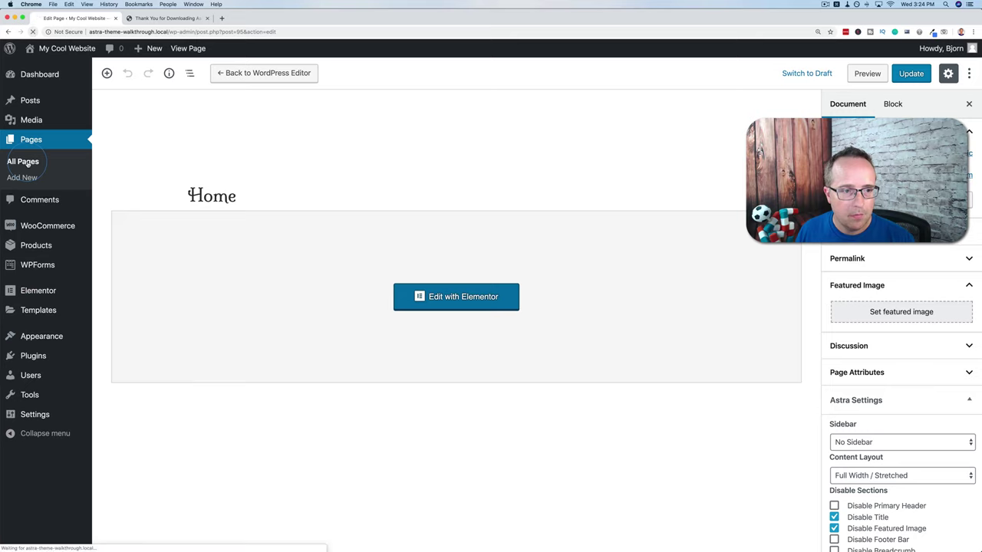
{"action": "mouse_move", "coordinate": [220, 346]}
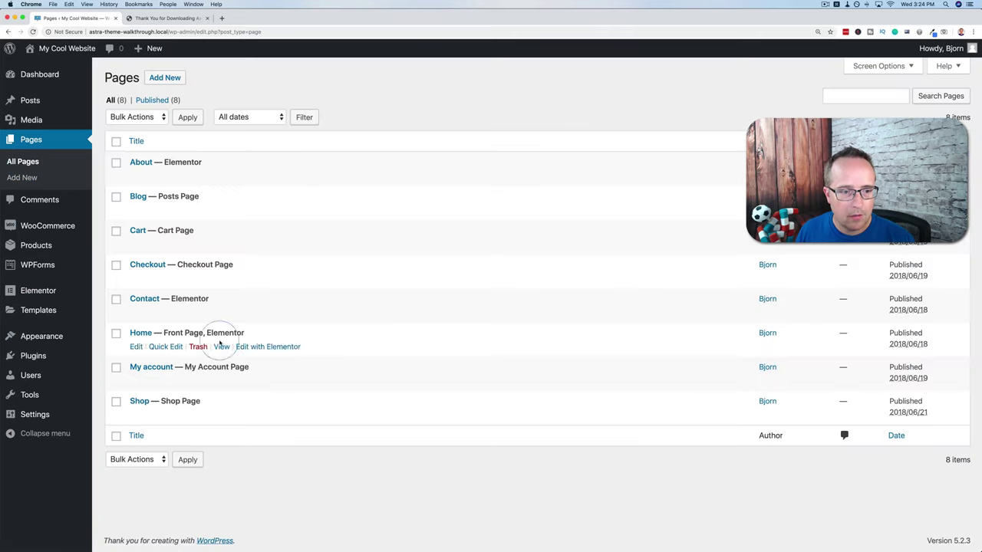
{"action": "left_click", "coordinate": [136, 347]}
- Set the Home page's Transparent Header option to Enabled in the Astra Settings and update the page
{"action": "scroll", "coordinate": [862, 333], "scroll_direction": "down", "scroll_amount": 2}
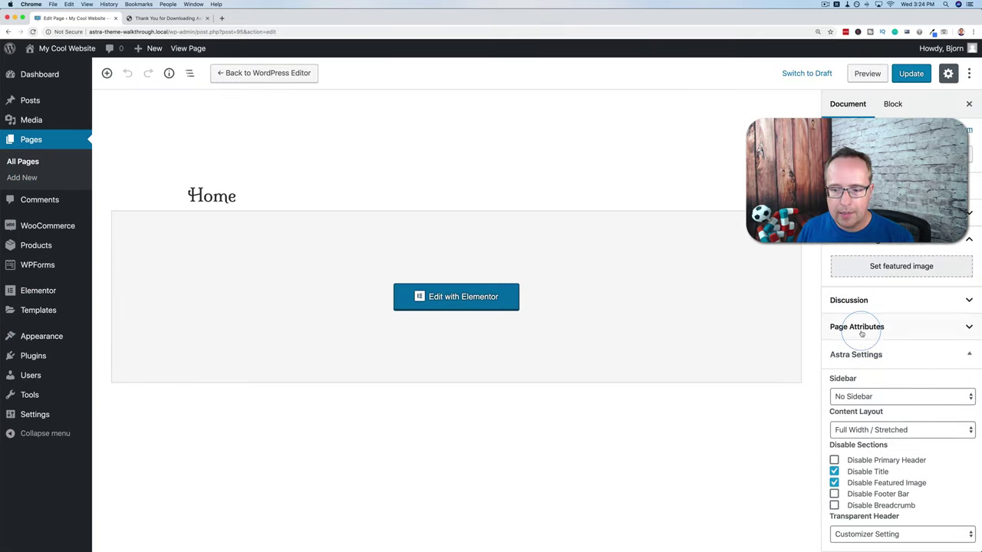
{"action": "left_click", "coordinate": [873, 534]}
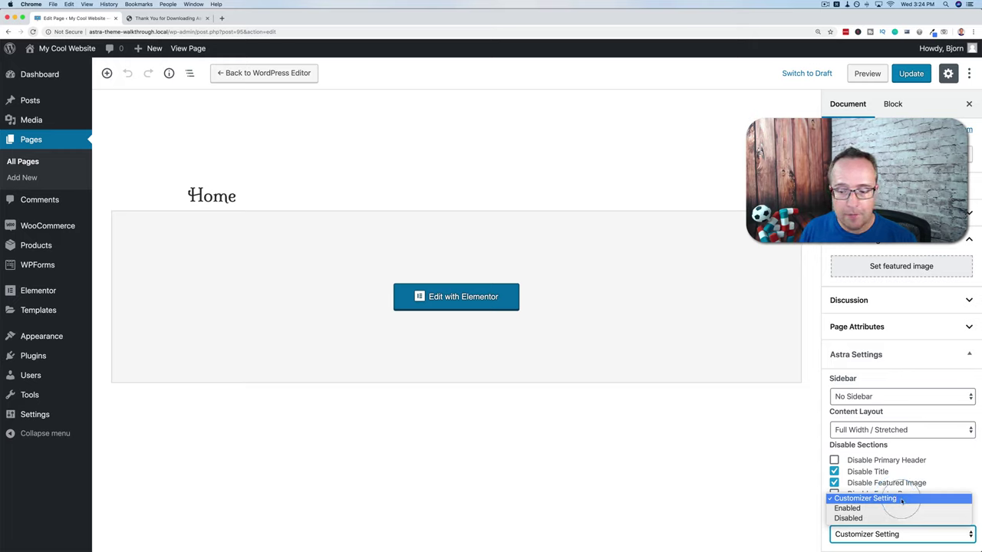
{"action": "left_click", "coordinate": [836, 508]}
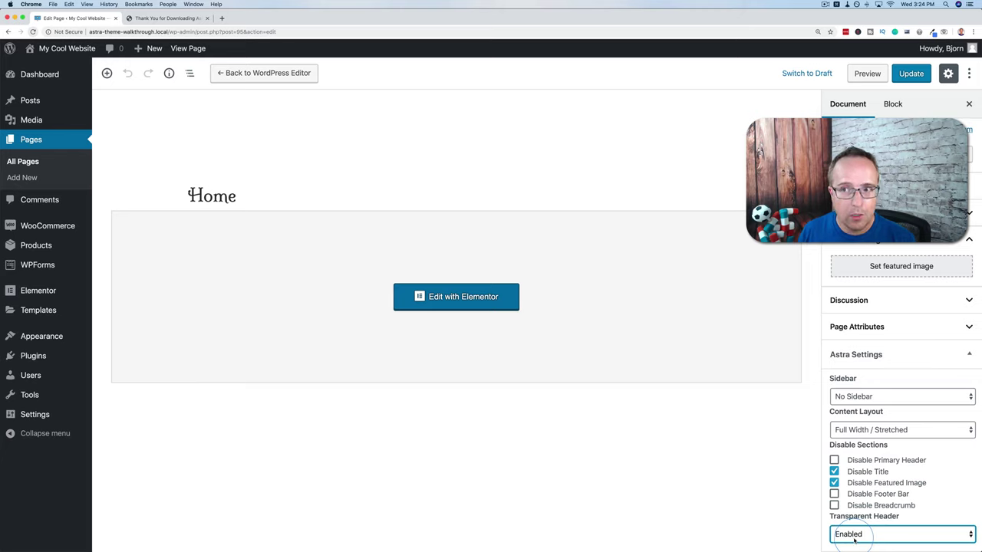
{"action": "left_click", "coordinate": [910, 76]}
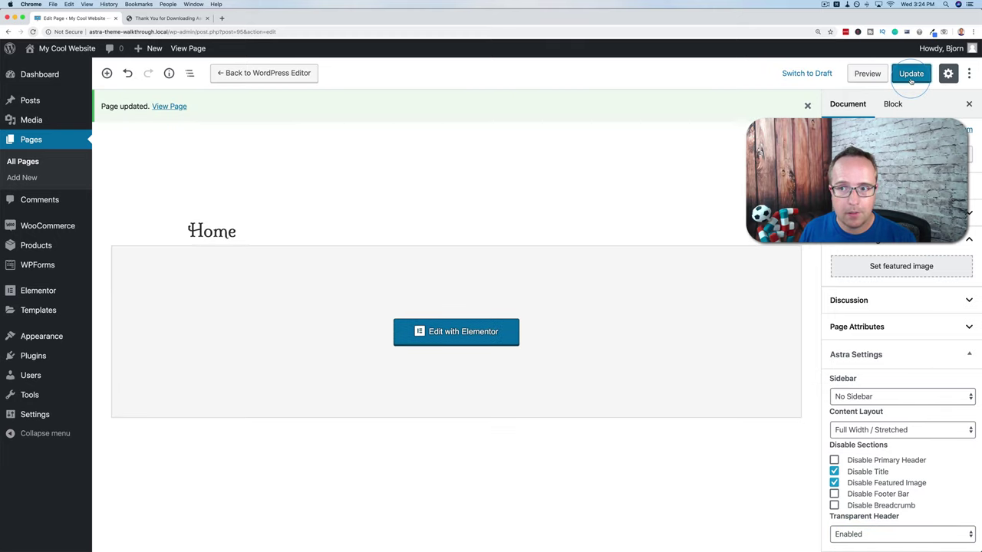
- View the live site and compare the header on the Home, All Products and Blog pages
{"action": "mouse_move", "coordinate": [87, 52]}
{"action": "left_click", "coordinate": [35, 69]}
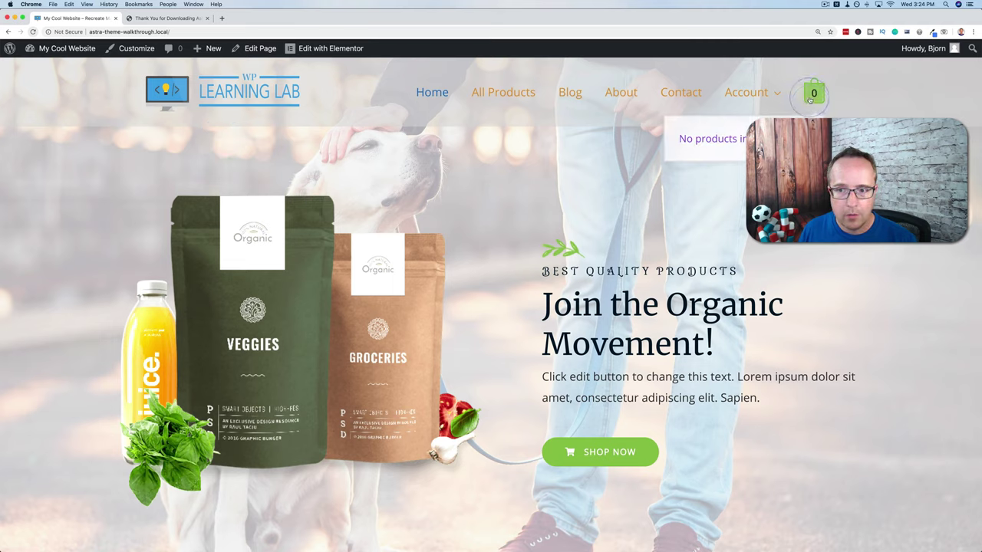
{"action": "left_click", "coordinate": [479, 97]}
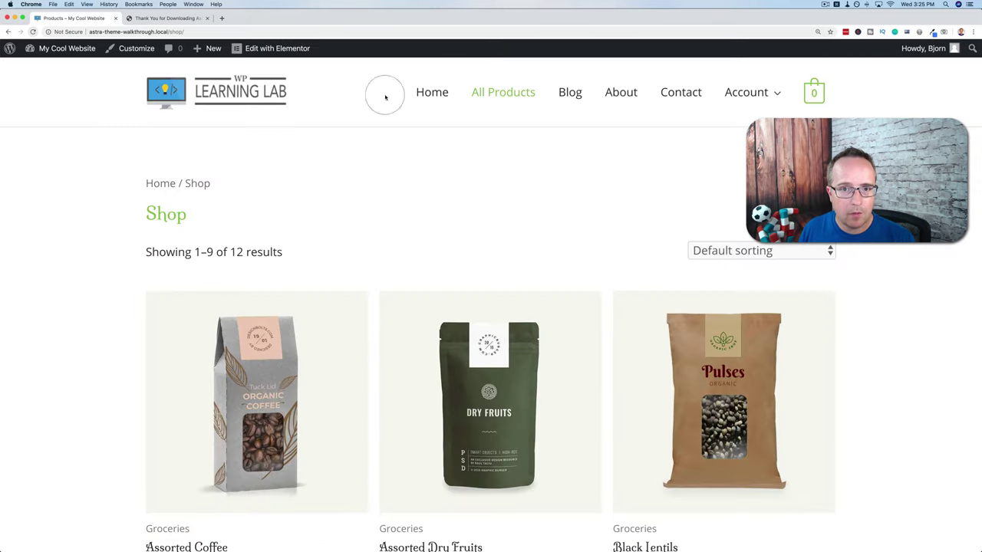
{"action": "left_click", "coordinate": [570, 92]}
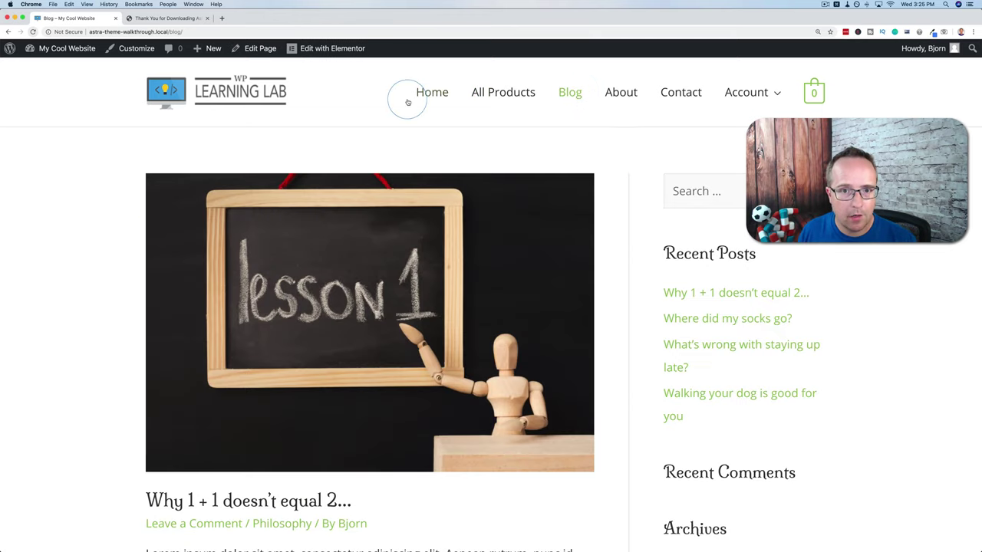
{"action": "left_click", "coordinate": [432, 92]}
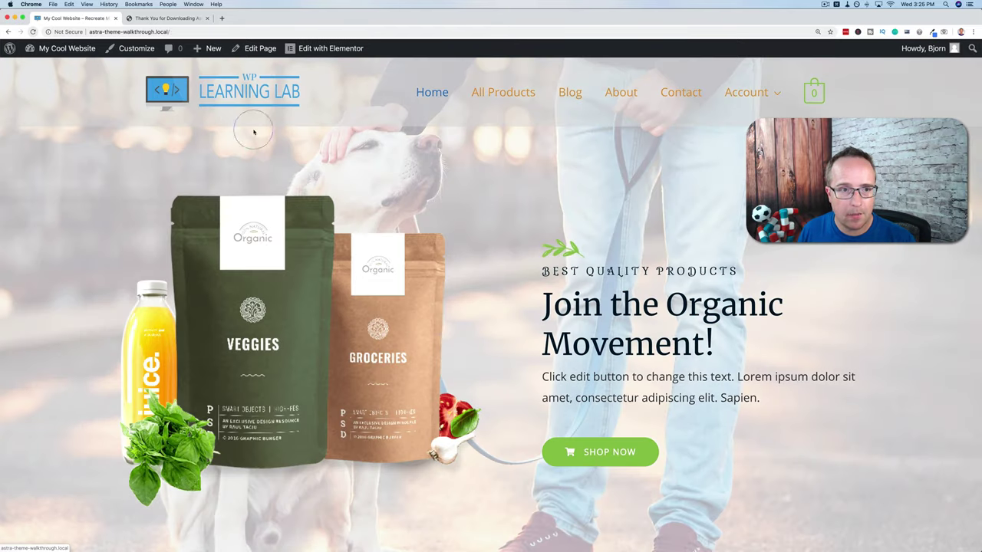
- Open the Customizer from the live home page, look over the Transparent Header settings and return to the main section list
{"action": "left_click", "coordinate": [137, 51]}
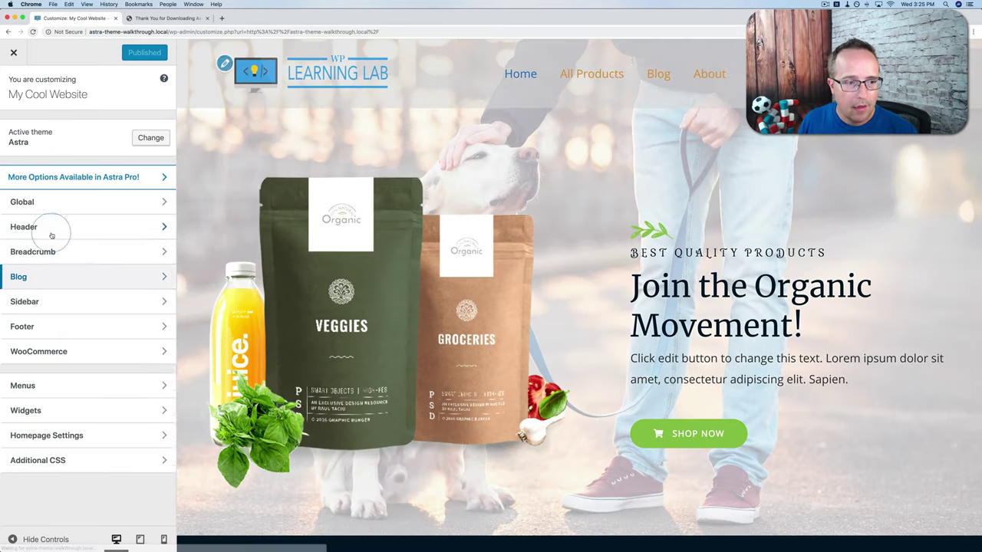
{"action": "left_click", "coordinate": [49, 227]}
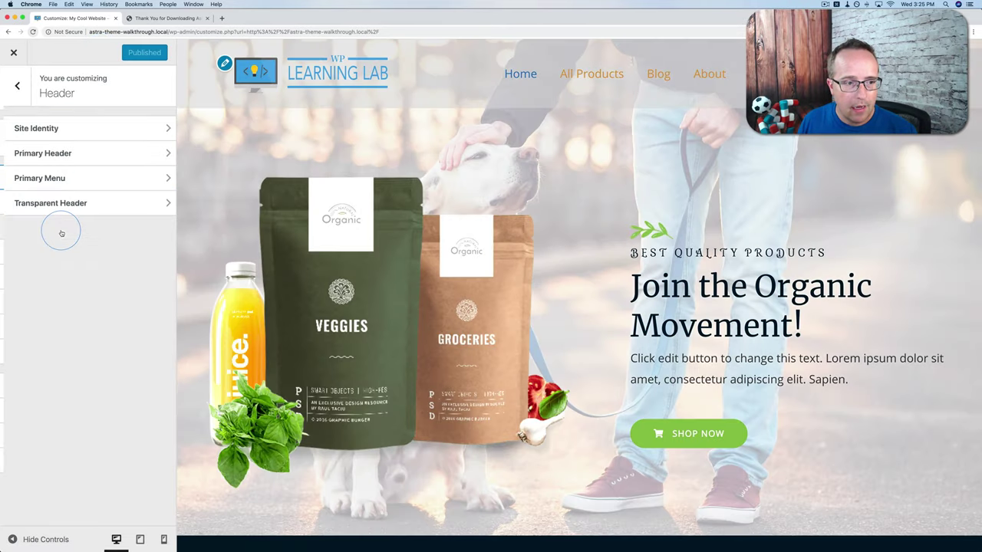
{"action": "left_click", "coordinate": [89, 203]}
{"action": "scroll", "coordinate": [96, 230], "scroll_direction": "down", "scroll_amount": 3}
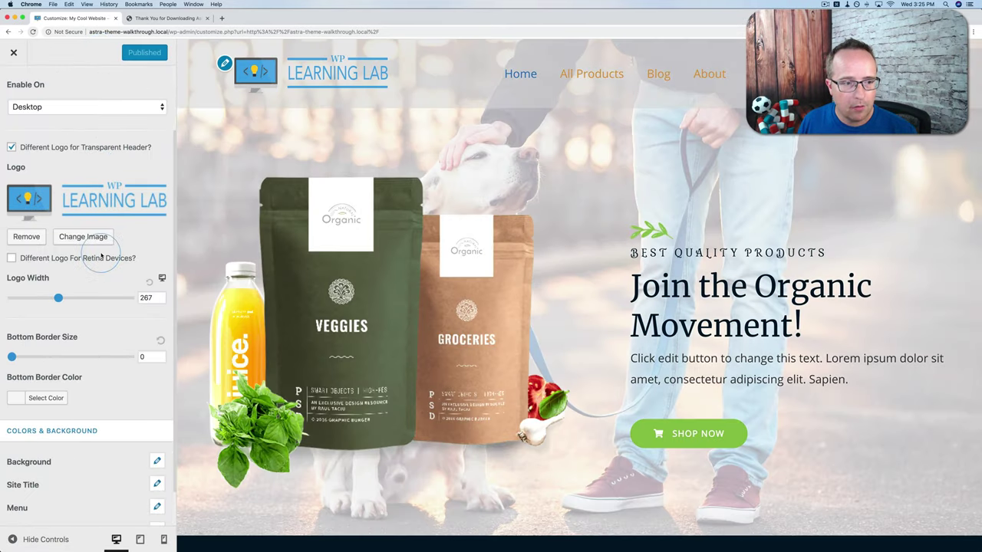
{"action": "scroll", "coordinate": [100, 255], "scroll_direction": "up", "scroll_amount": 3}
{"action": "left_click", "coordinate": [13, 87]}
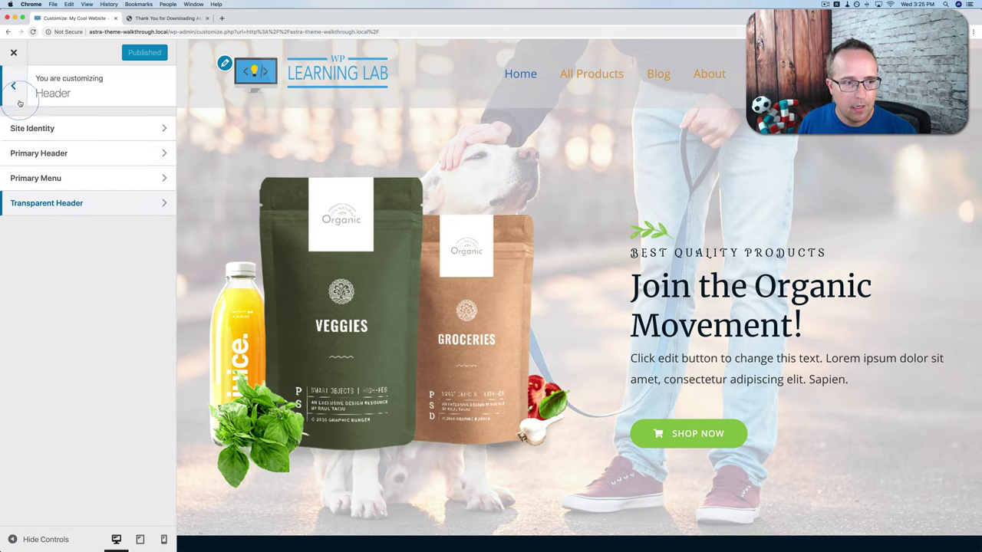
{"action": "left_click", "coordinate": [15, 90]}
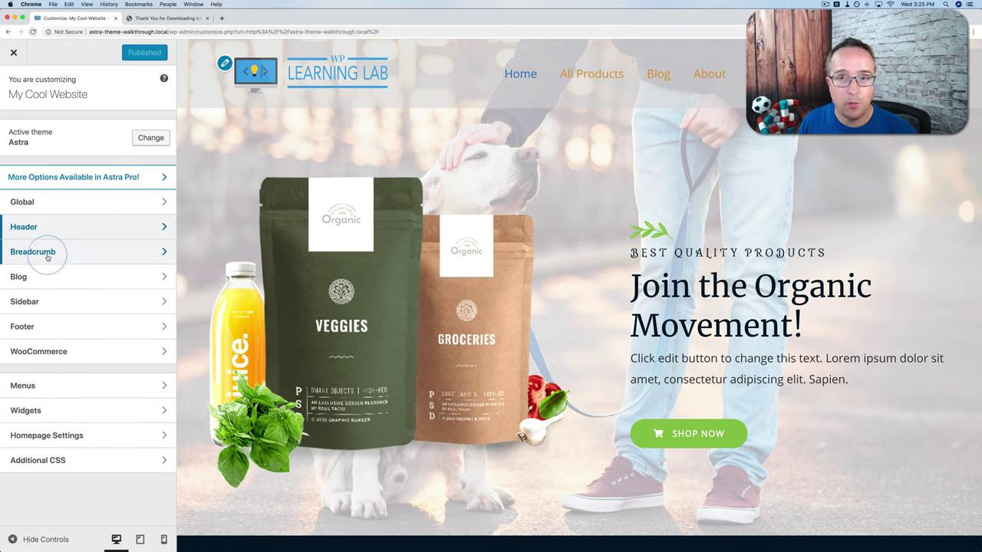
- Open the Breadcrumb settings and show the Blog page in the preview
{"action": "left_click", "coordinate": [105, 252]}
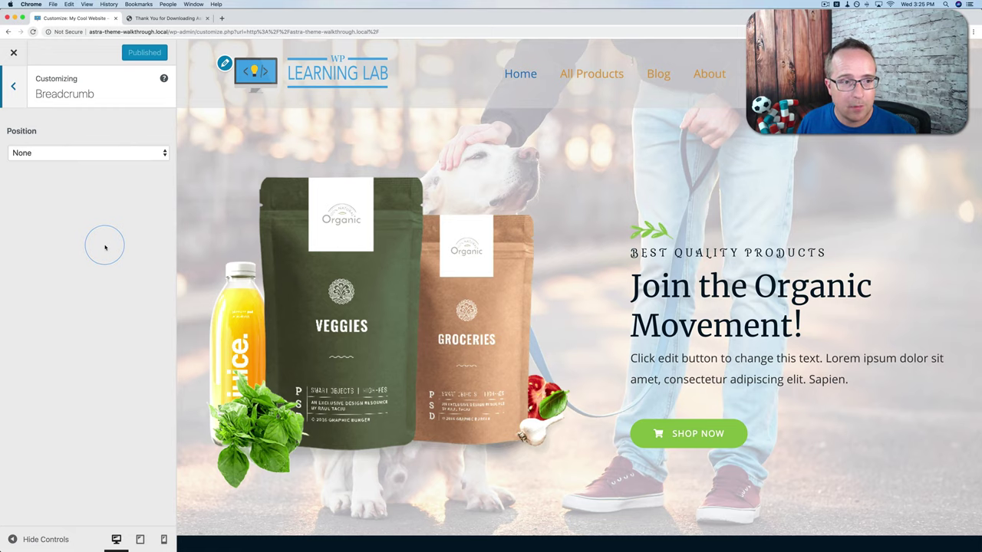
{"action": "left_click", "coordinate": [658, 77]}
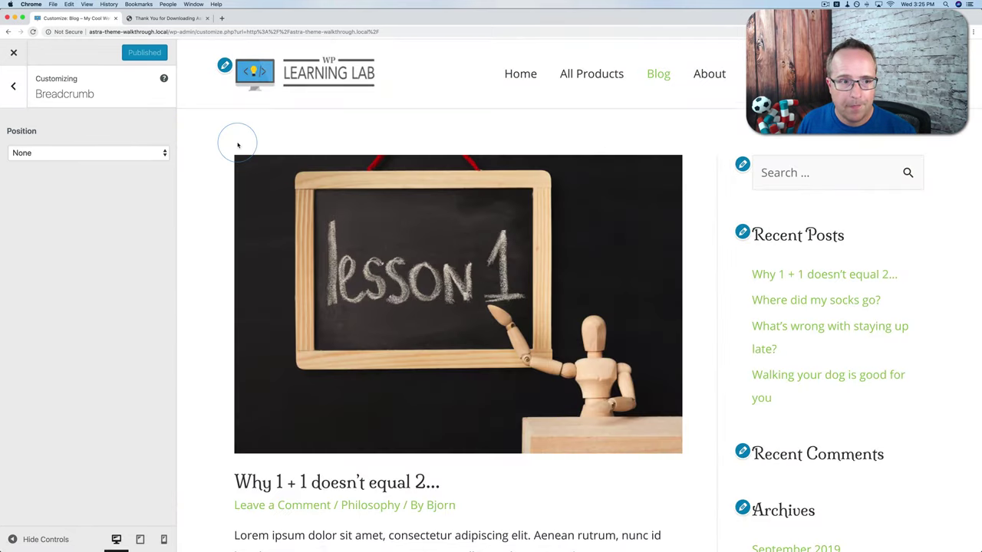
{"action": "scroll", "coordinate": [237, 146], "scroll_direction": "down", "scroll_amount": 1}
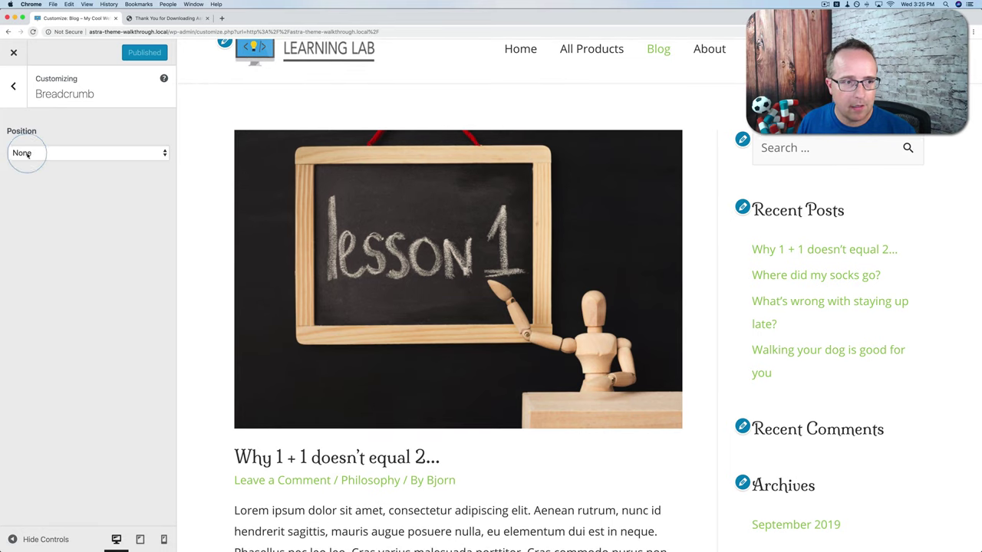
- Set the breadcrumb position to Inside Header and disable breadcrumbs on the home page, search, single pages and singular content
{"action": "left_click", "coordinate": [23, 153]}
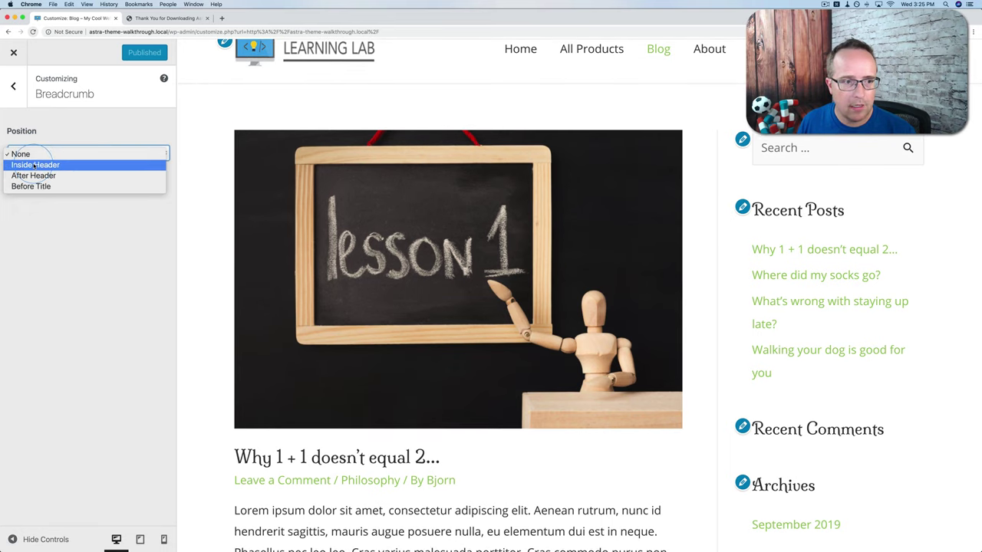
{"action": "left_click", "coordinate": [35, 165]}
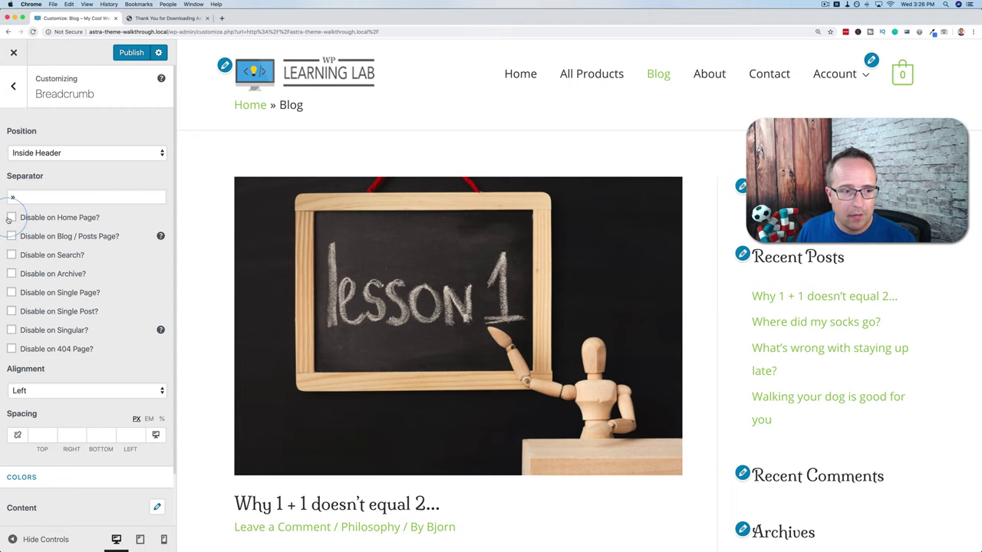
{"action": "left_click", "coordinate": [11, 254]}
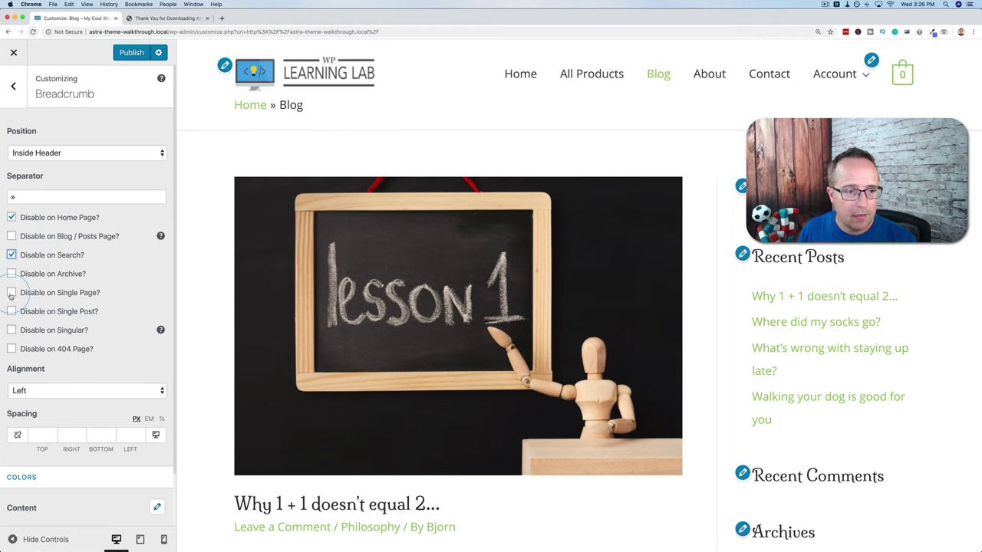
{"action": "left_click", "coordinate": [12, 293]}
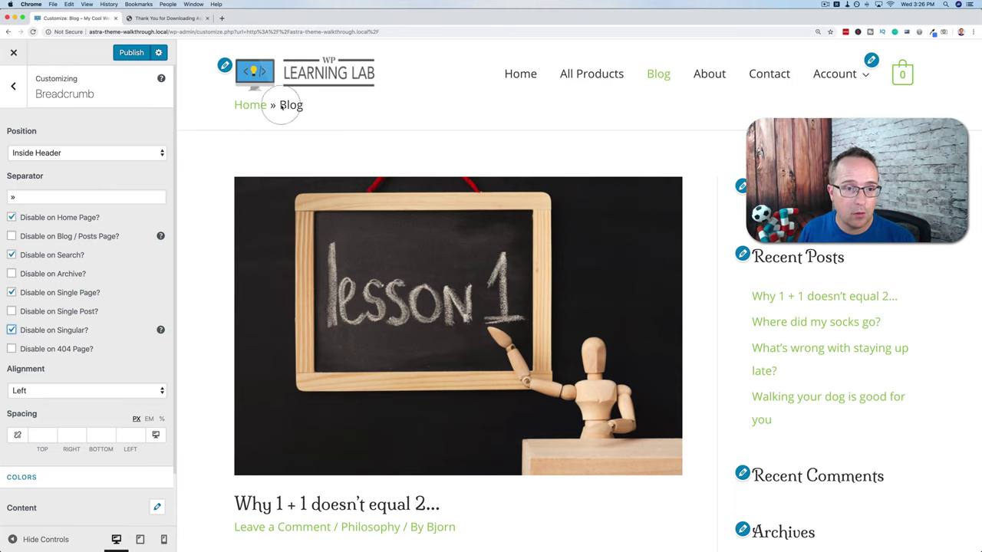
- Try + and / as the breadcrumb separator, and leave the Separator field empty
{"action": "left_click_drag", "start_coordinate": [15, 197], "coordinate": [3, 199]}
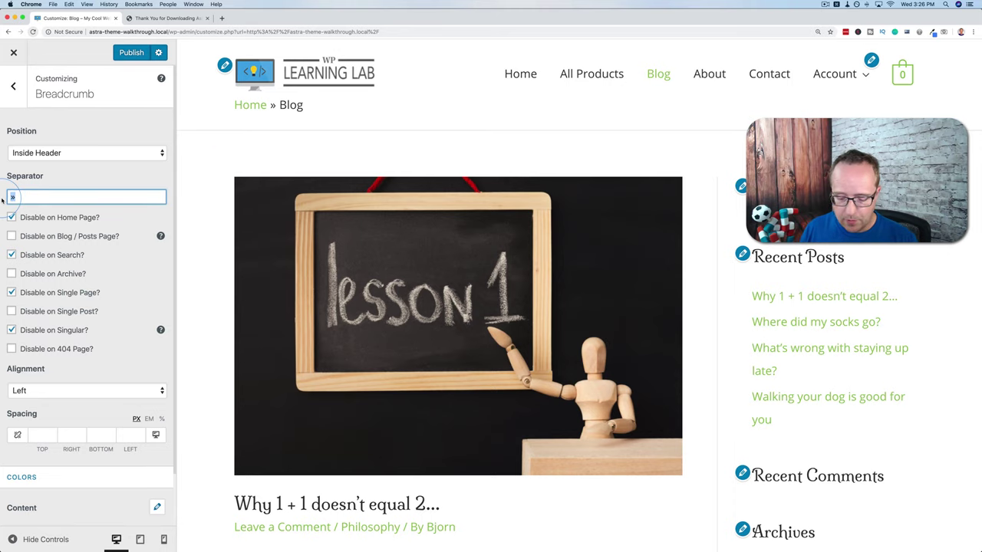
{"action": "type", "text": "+"}
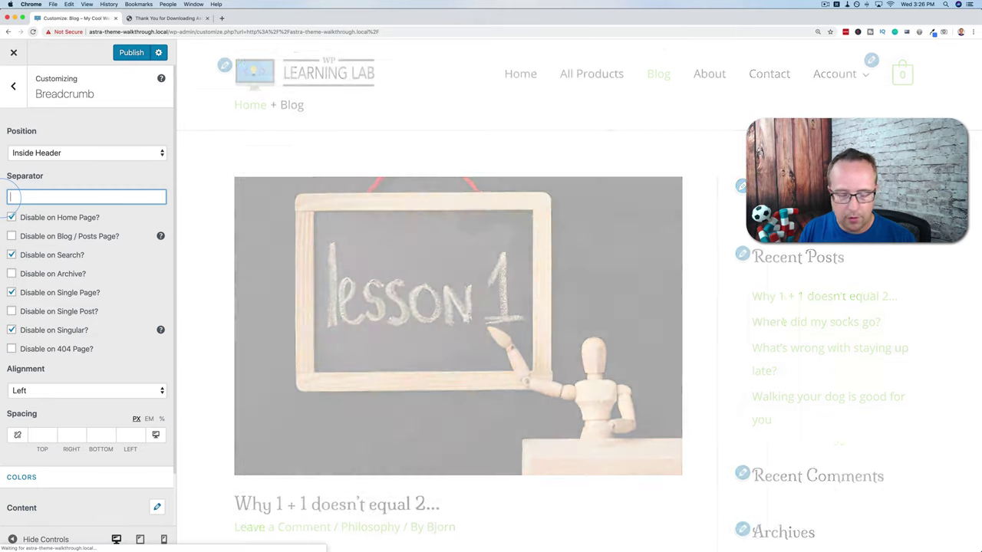
{"action": "type", "text": "/"}
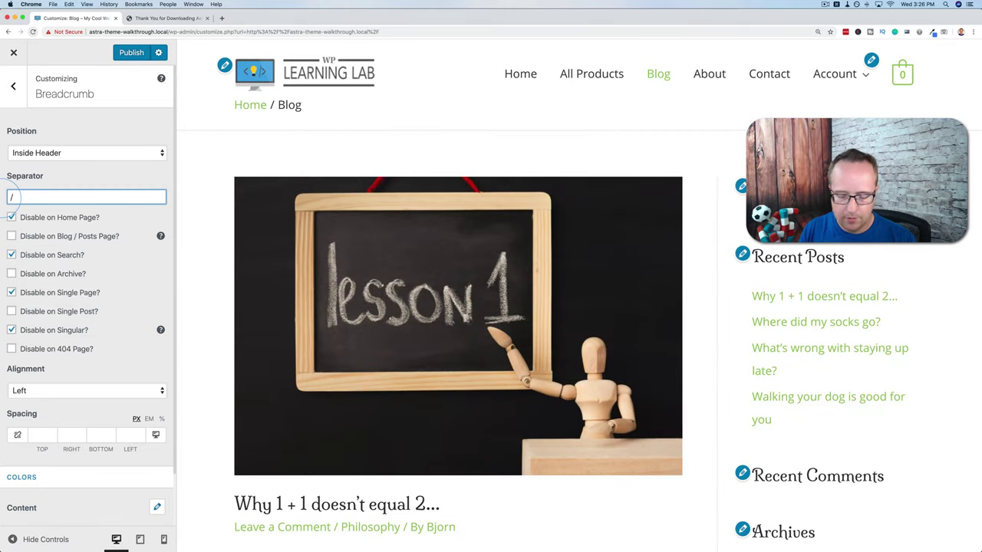
{"action": "key", "text": "BackSpace"}
{"action": "type", "text": ">>"}
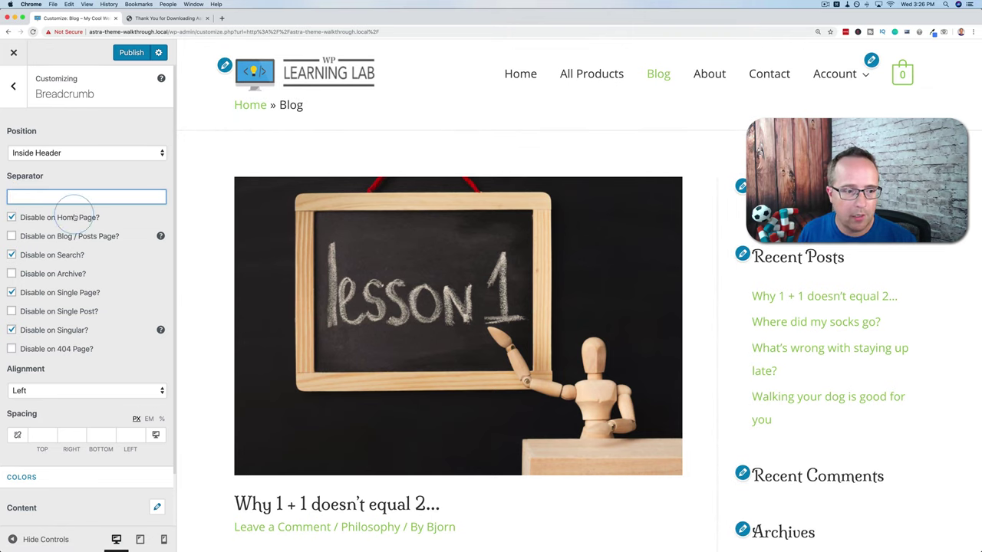
- Try Center and Right as the breadcrumb alignment, and set it back to Left
{"action": "scroll", "coordinate": [73, 223], "scroll_direction": "down", "scroll_amount": 3}
{"action": "left_click", "coordinate": [58, 331]}
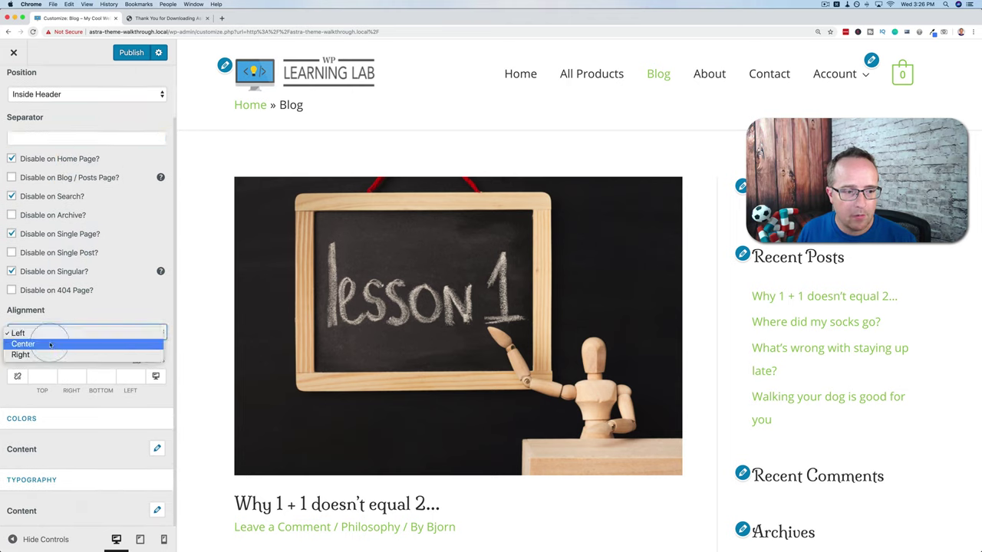
{"action": "left_click", "coordinate": [62, 342]}
{"action": "left_click", "coordinate": [65, 334]}
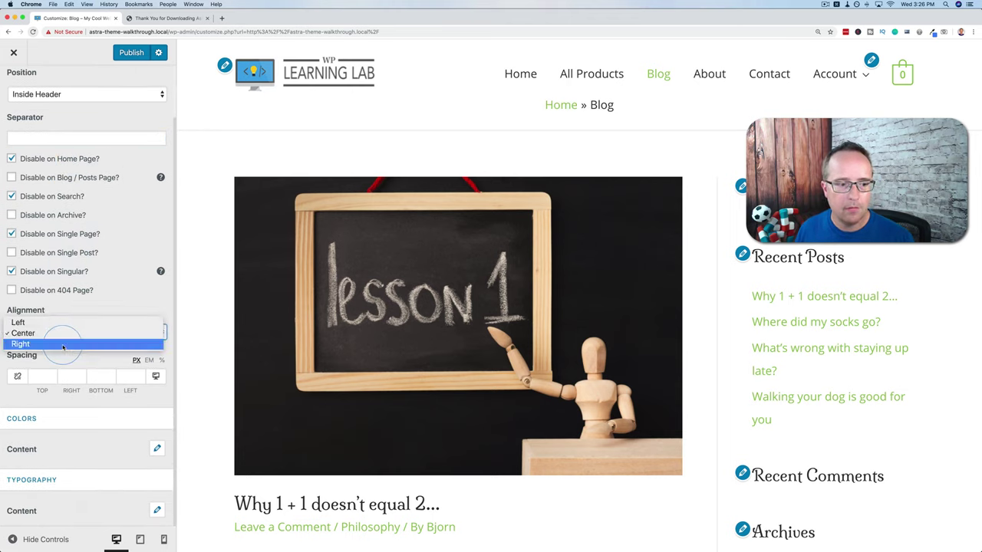
{"action": "left_click", "coordinate": [62, 344]}
{"action": "left_click", "coordinate": [70, 338]}
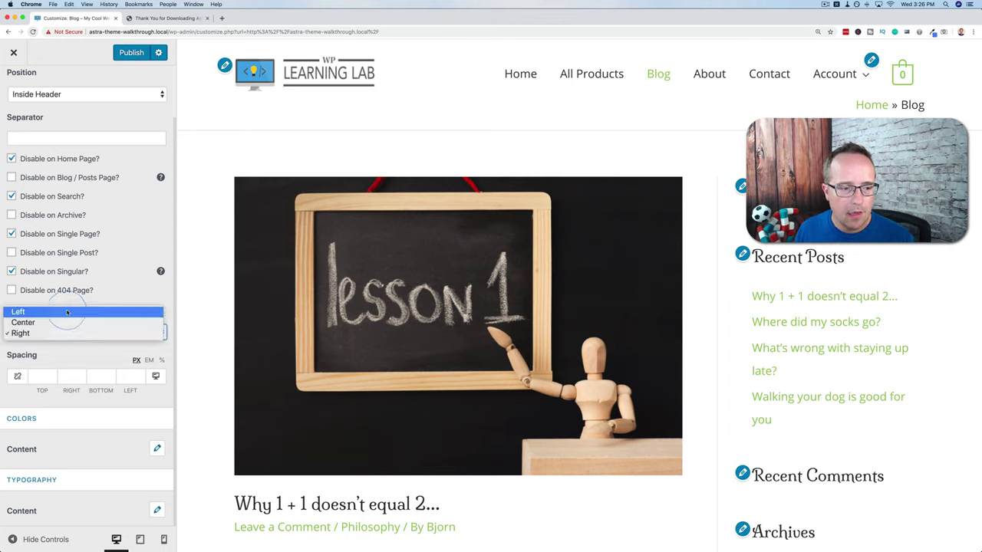
{"action": "left_click", "coordinate": [65, 311]}
- Try After Header as the breadcrumb position, and set the position to Before Title
{"action": "scroll", "coordinate": [70, 182], "scroll_direction": "up", "scroll_amount": 3}
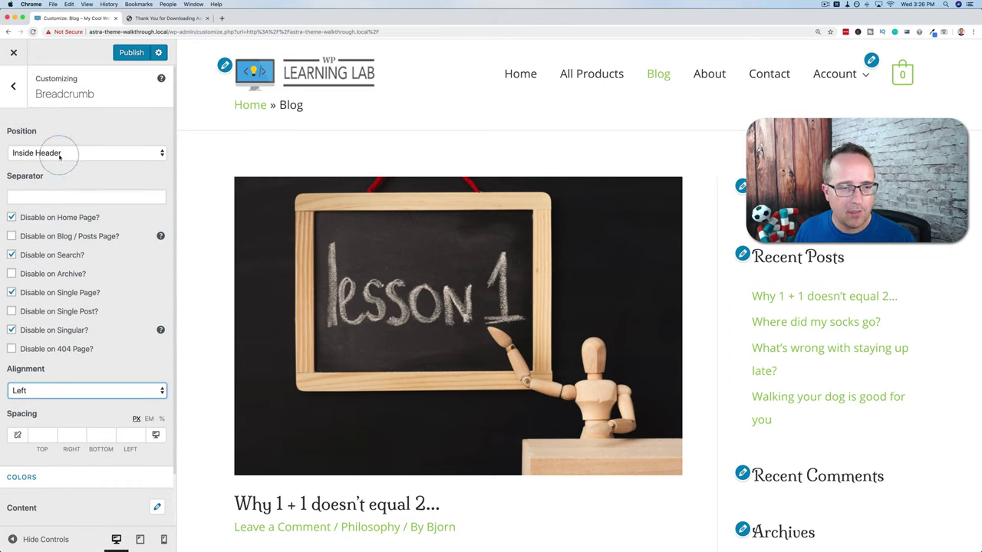
{"action": "left_click", "coordinate": [61, 154]}
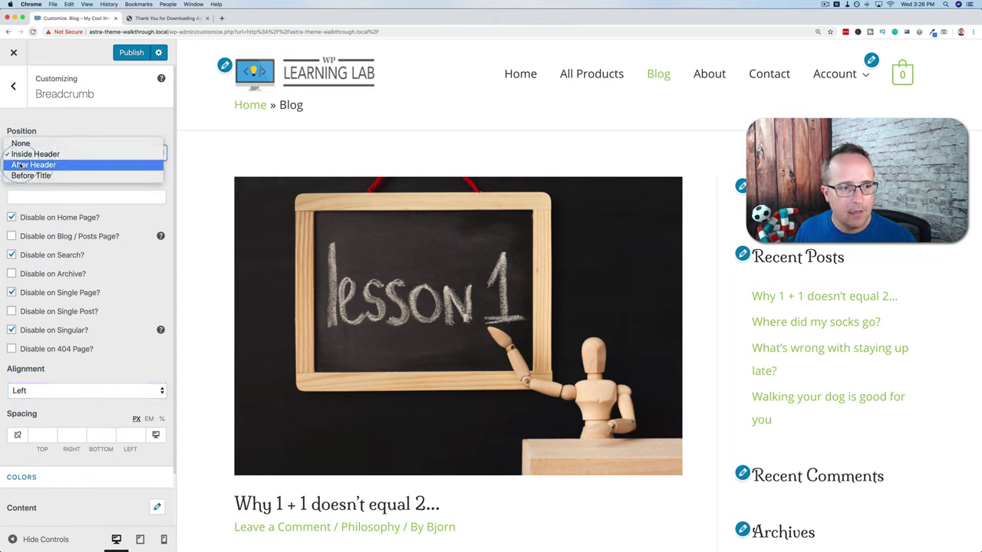
{"action": "left_click", "coordinate": [21, 165]}
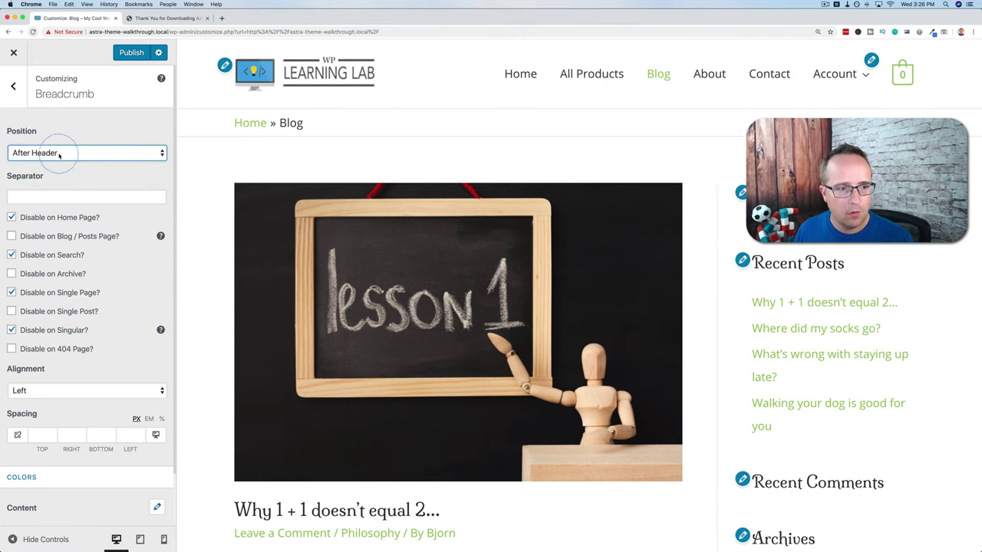
{"action": "left_click", "coordinate": [59, 155]}
{"action": "left_click", "coordinate": [31, 165]}
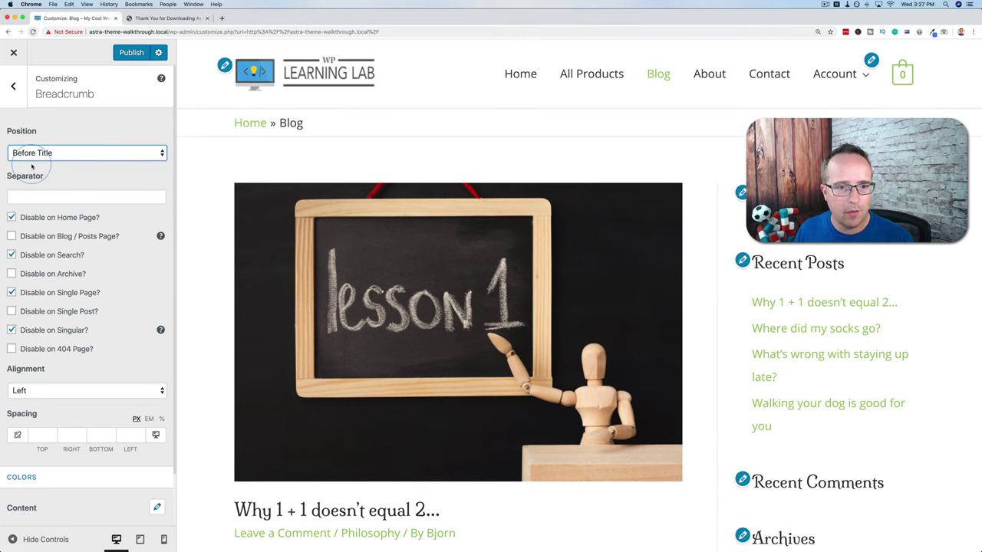
- Re-enable breadcrumbs on single pages and singular content, and show the post "Why 1 + 1 doesn't equal 2…" in the preview to examine its breadcrumb
{"action": "scroll", "coordinate": [364, 331], "scroll_direction": "down", "scroll_amount": 4}
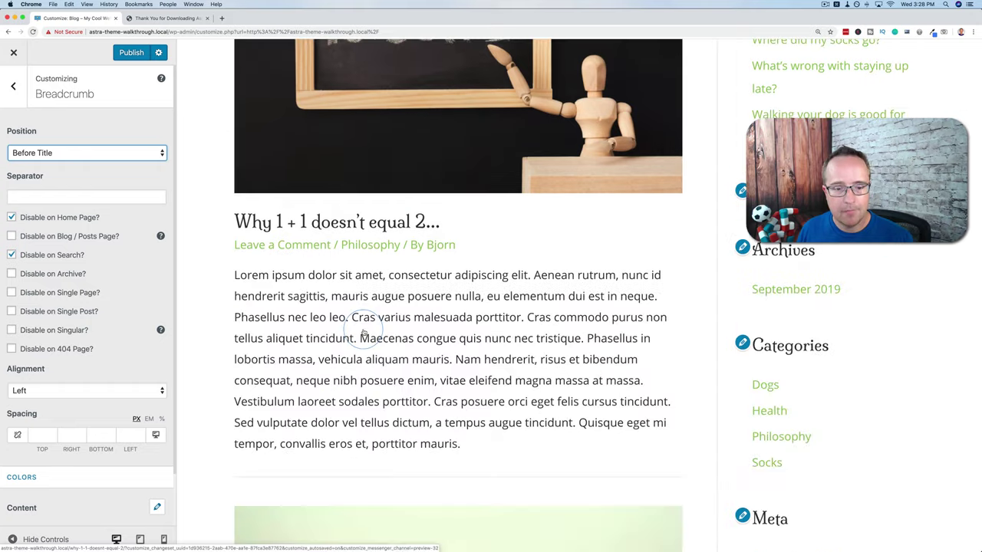
{"action": "scroll", "coordinate": [364, 330], "scroll_direction": "down", "scroll_amount": 2}
{"action": "scroll", "coordinate": [362, 325], "scroll_direction": "up", "scroll_amount": 3}
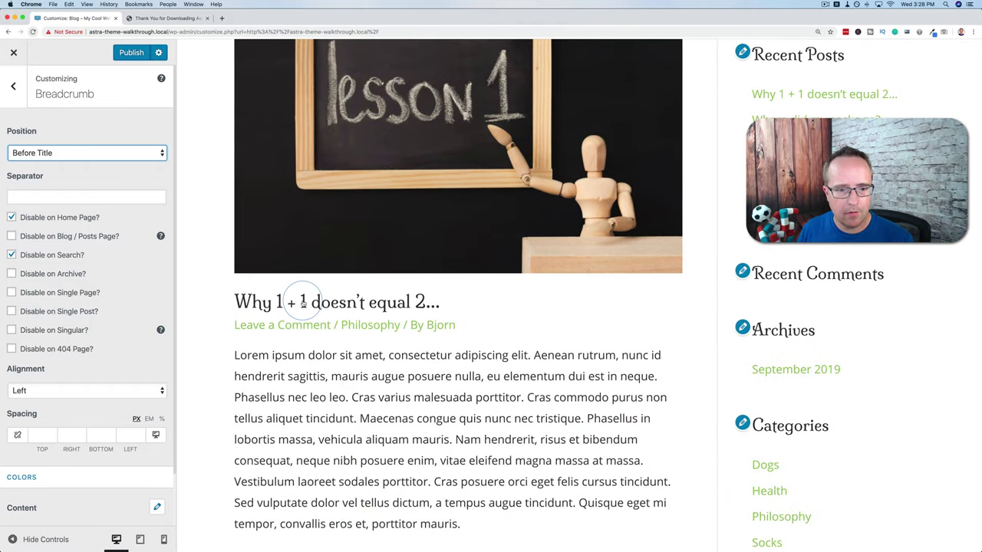
{"action": "scroll", "coordinate": [303, 303], "scroll_direction": "up", "scroll_amount": 3}
{"action": "scroll", "coordinate": [227, 194], "scroll_direction": "down", "scroll_amount": 1}
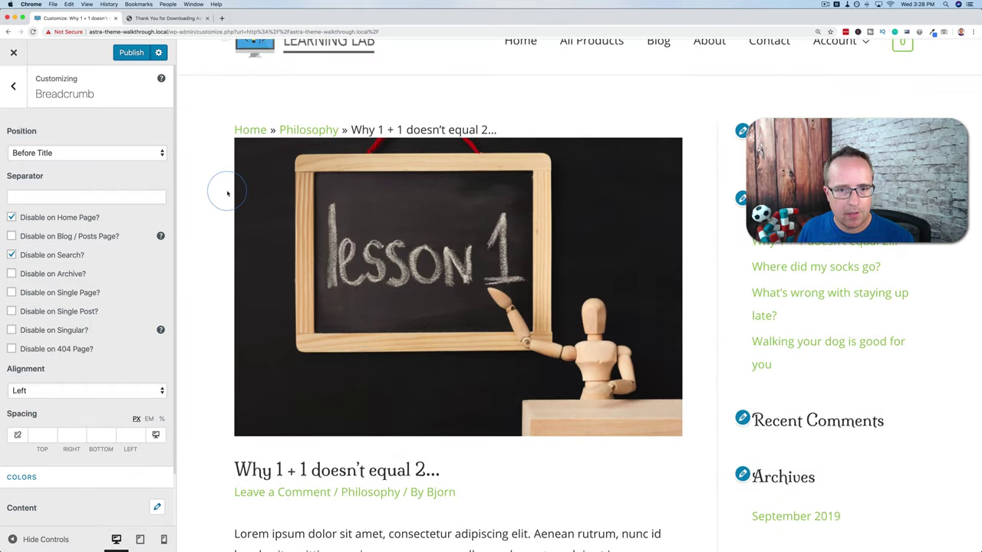
{"action": "left_click_drag", "start_coordinate": [230, 124], "coordinate": [486, 127]}
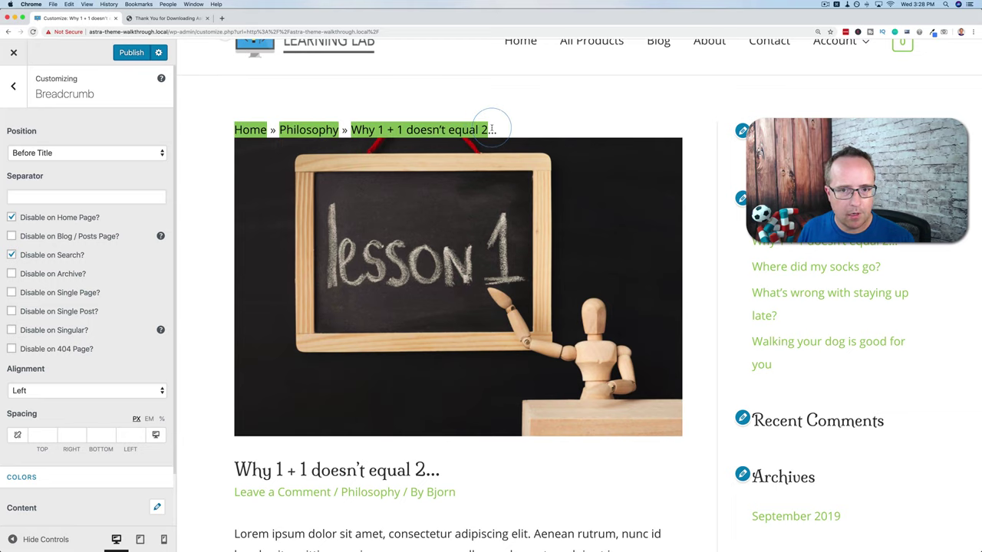
{"action": "left_click", "coordinate": [194, 200]}
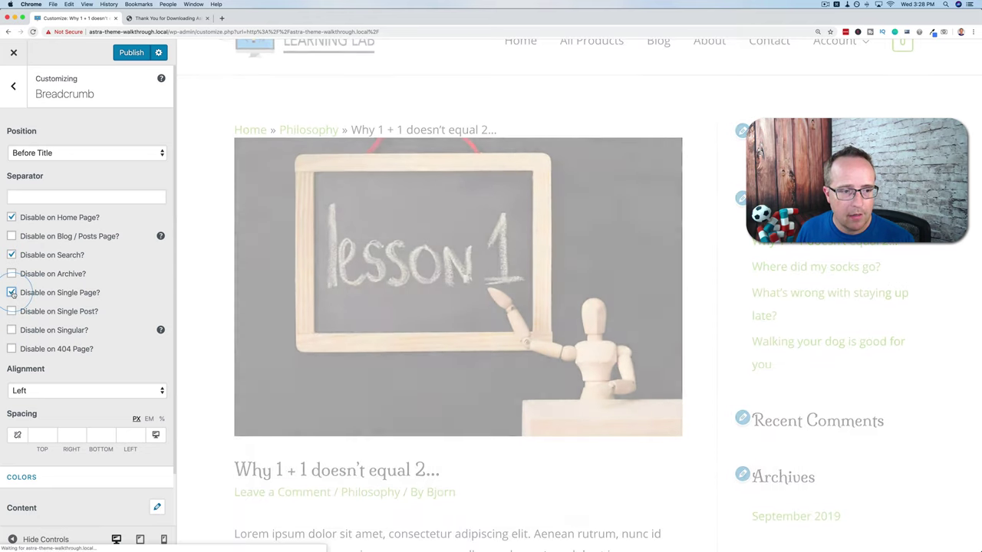
- Disable breadcrumbs on single pages, and try disabling them on single posts before enabling those again
{"action": "left_click", "coordinate": [11, 312]}
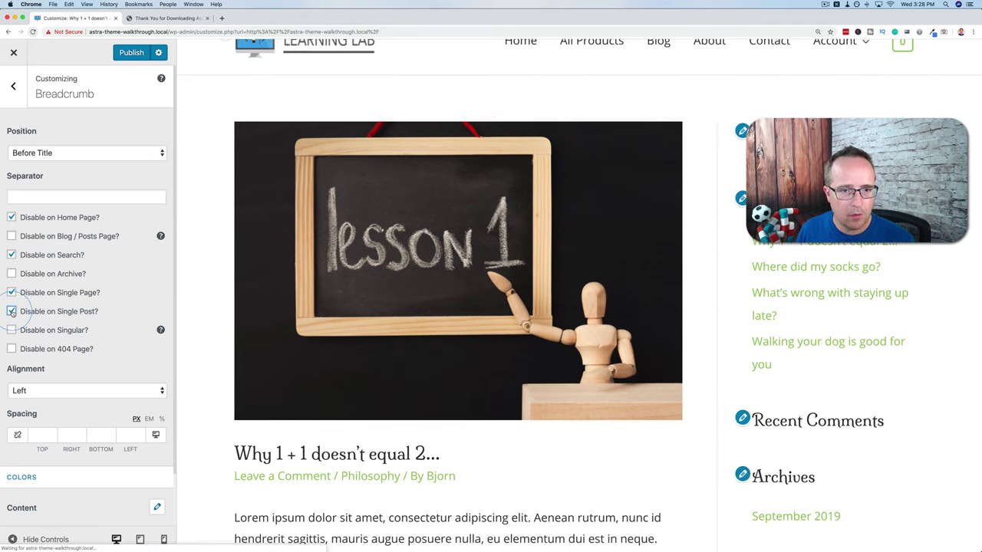
{"action": "left_click", "coordinate": [12, 310]}
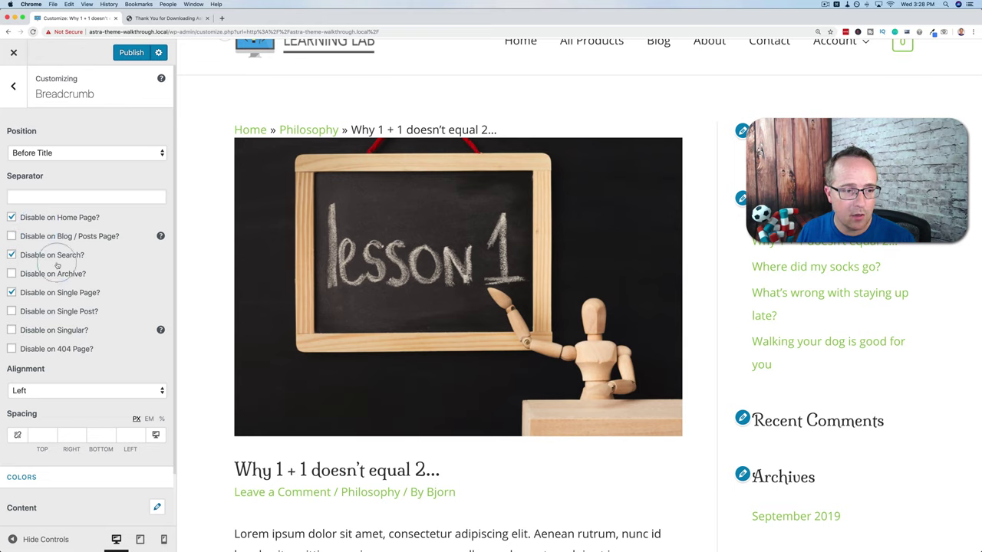
- Set the desktop bottom spacing of the breadcrumb to 20 px, and check its tablet and mobile previews before returning to desktop
{"action": "scroll", "coordinate": [97, 343], "scroll_direction": "down", "scroll_amount": 2}
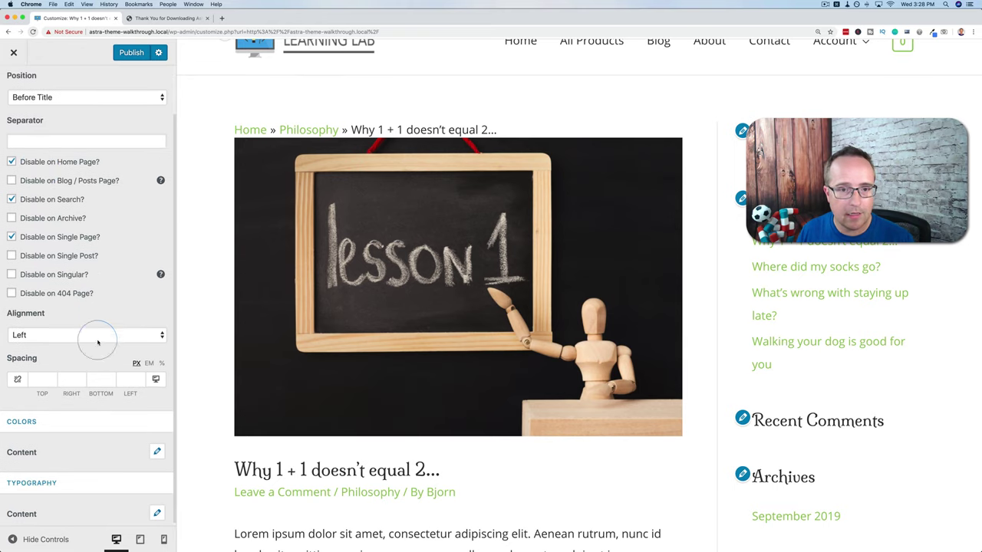
{"action": "scroll", "coordinate": [126, 312], "scroll_direction": "down", "scroll_amount": 1}
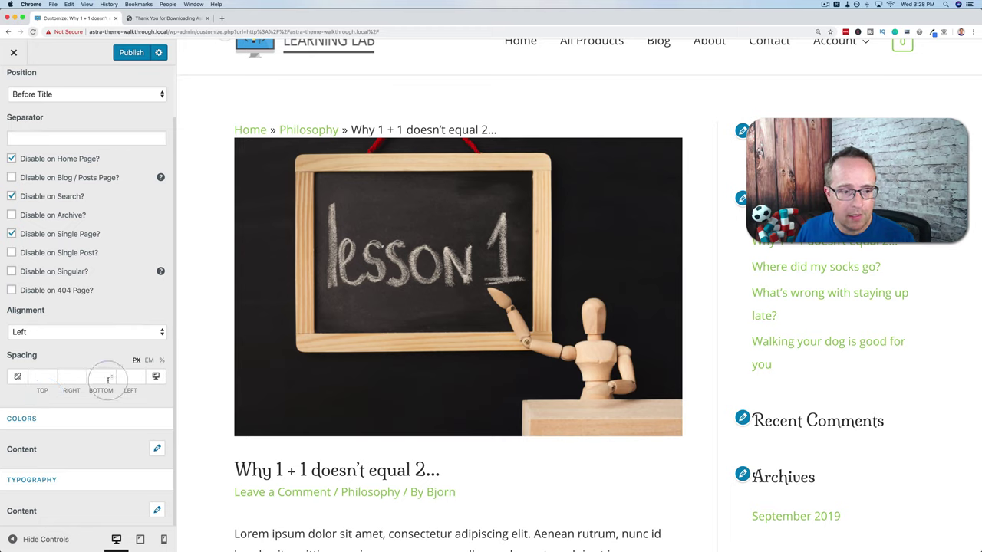
{"action": "left_click", "coordinate": [101, 377]}
{"action": "type", "text": "20"}
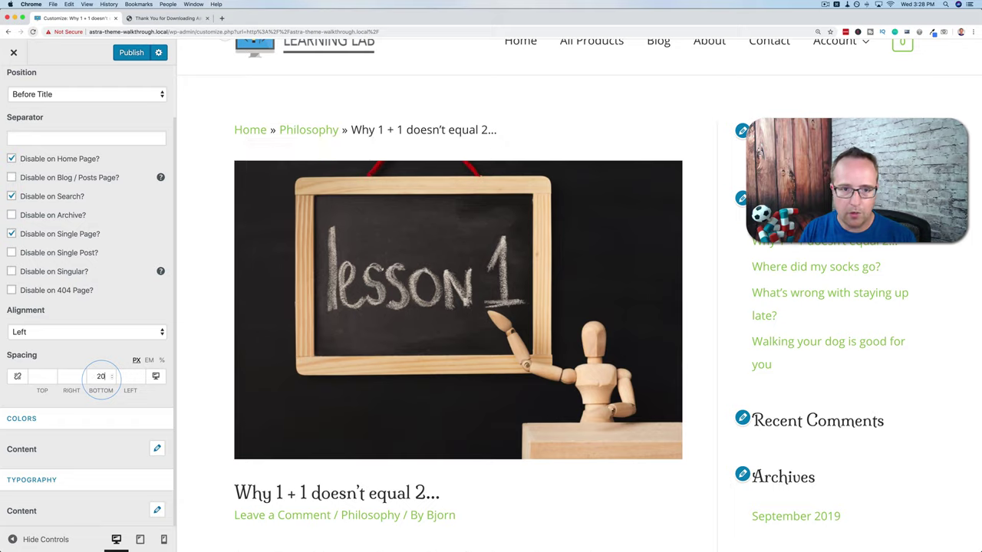
{"action": "left_click", "coordinate": [156, 377]}
{"action": "left_click", "coordinate": [156, 377]}
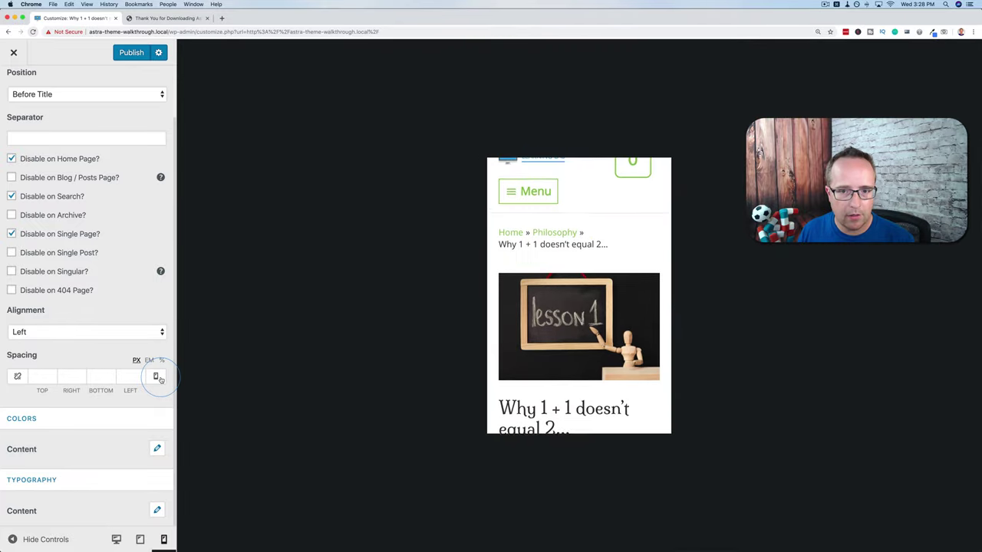
{"action": "left_click", "coordinate": [157, 377]}
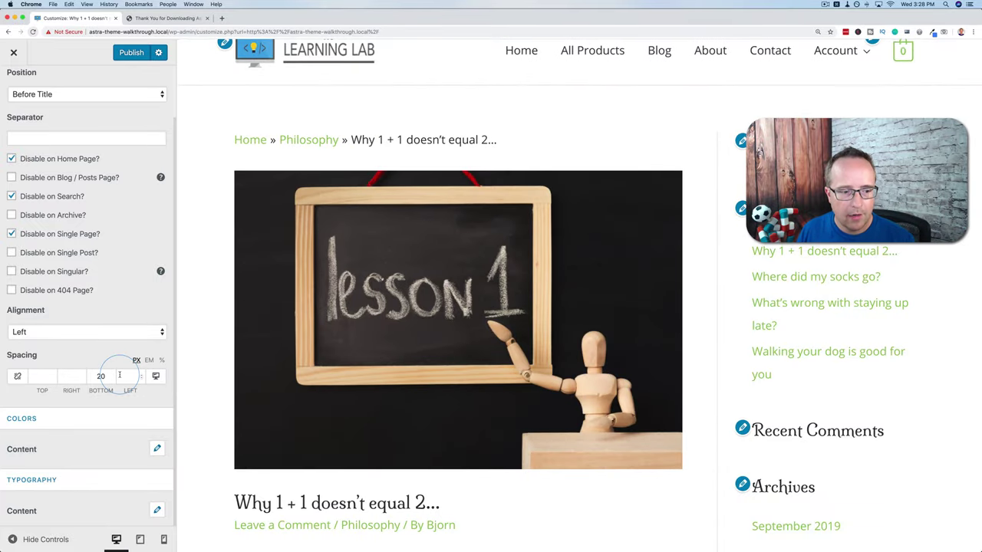
- Try the grey #adadad as the breadcrumb's normal background color, and clear it again
{"action": "left_click", "coordinate": [155, 449]}
{"action": "scroll", "coordinate": [105, 434], "scroll_direction": "down", "scroll_amount": 3}
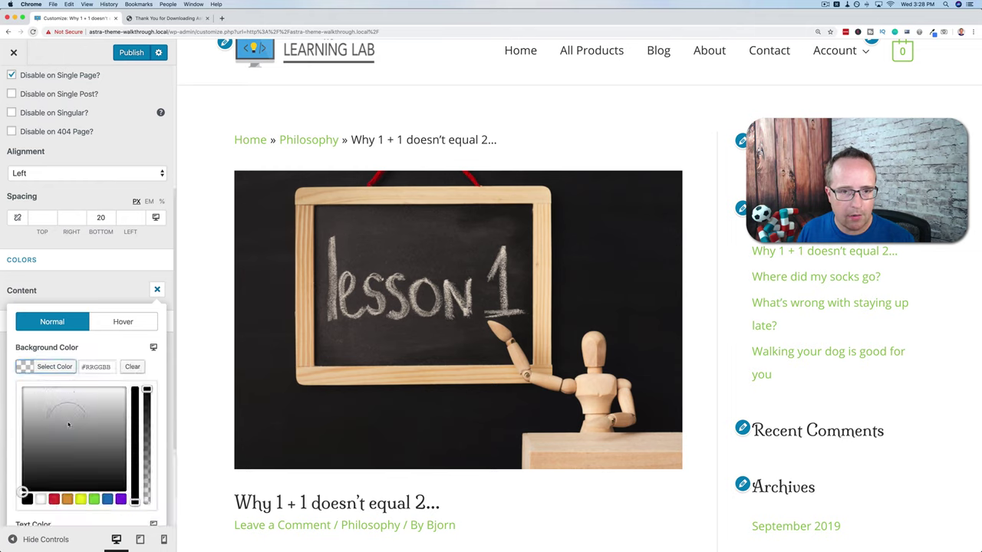
{"action": "mouse_move", "coordinate": [68, 424]}
{"action": "left_mouse_down"}
{"action": "mouse_move", "coordinate": [81, 405]}
{"action": "mouse_move", "coordinate": [68, 421]}
{"action": "left_mouse_up"}
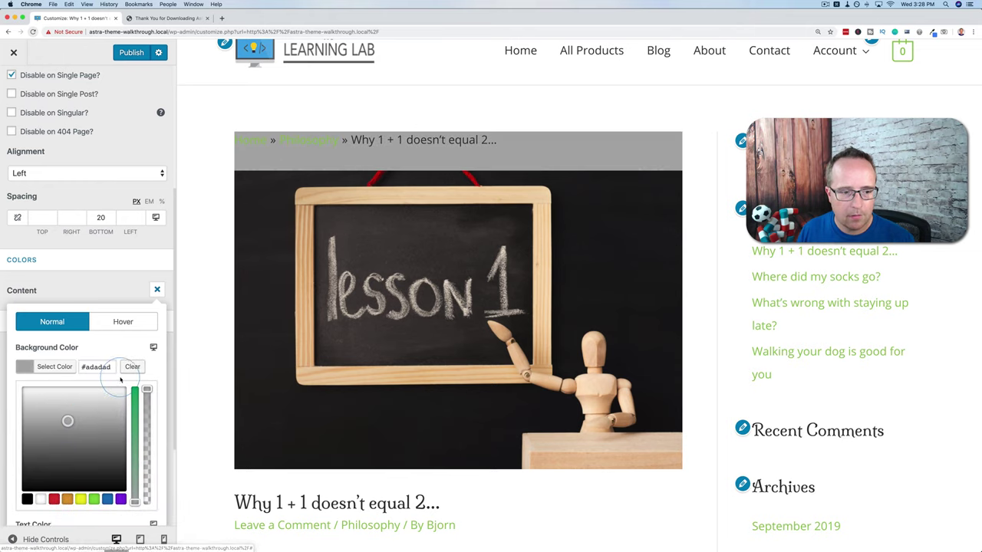
{"action": "left_click", "coordinate": [132, 367]}
{"action": "left_click", "coordinate": [42, 367]}
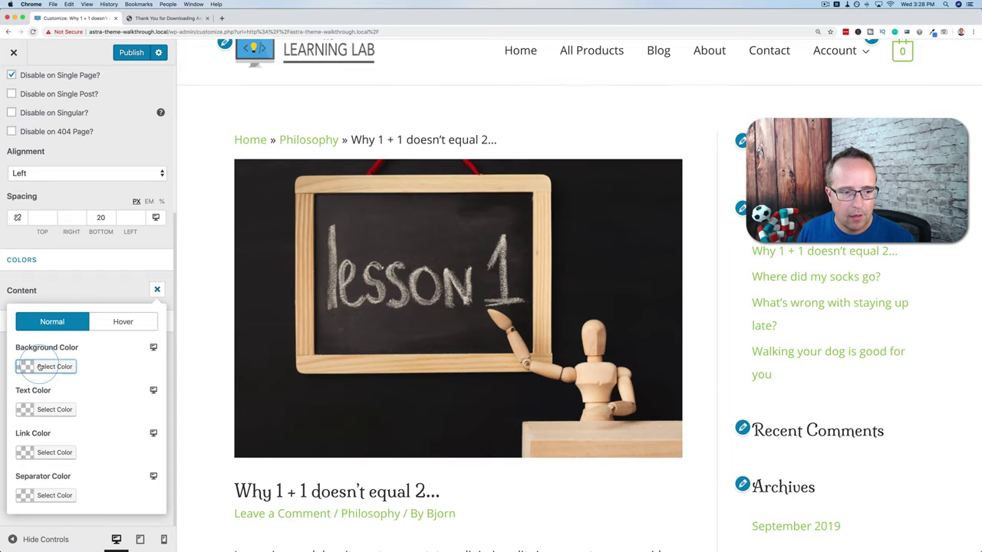
- Try a light grey such as #e5e5e5 as the breadcrumb text color, and clear it again
{"action": "left_click", "coordinate": [46, 408]}
{"action": "left_click", "coordinate": [68, 440]}
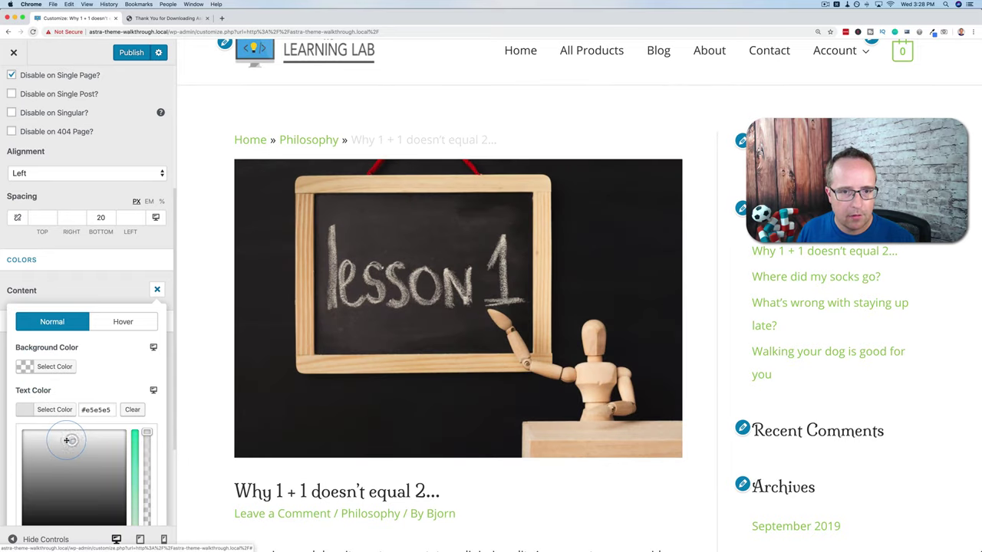
{"action": "left_click", "coordinate": [63, 440]}
{"action": "left_click", "coordinate": [132, 410]}
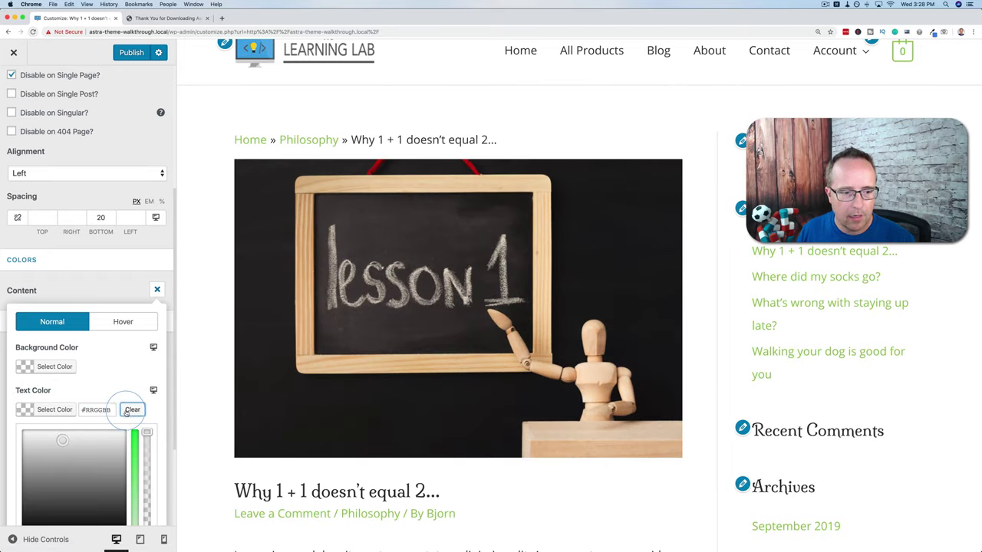
{"action": "left_click", "coordinate": [50, 410]}
- Try the light grey #c9c9c9 as the breadcrumb link color, and clear it again
{"action": "left_click", "coordinate": [54, 453]}
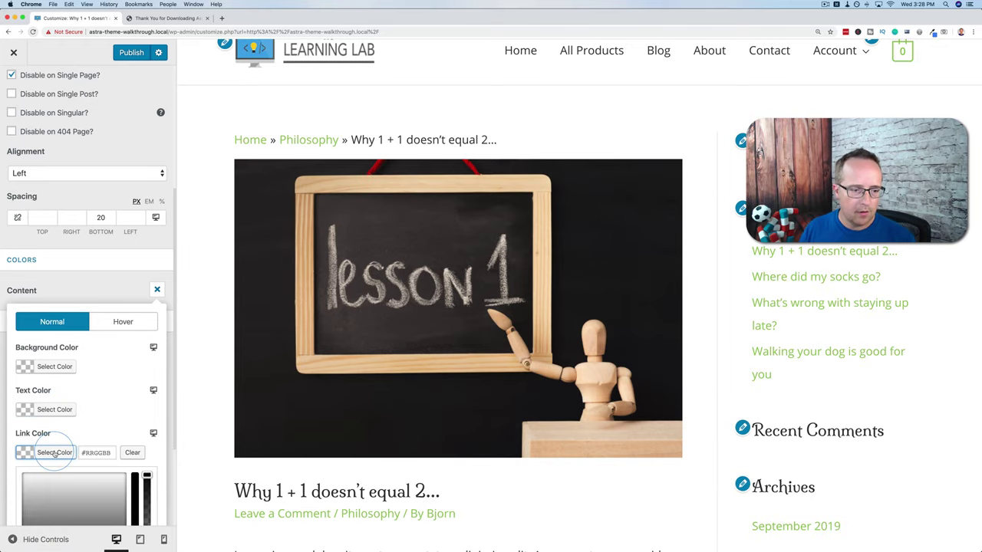
{"action": "scroll", "coordinate": [69, 480], "scroll_direction": "down", "scroll_amount": 3}
{"action": "left_click_drag", "start_coordinate": [96, 422], "coordinate": [106, 361]}
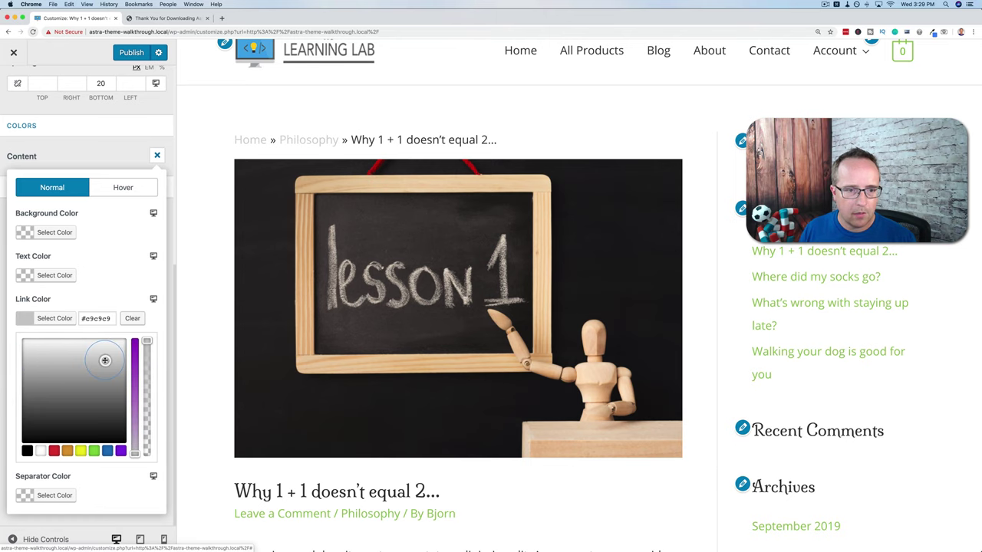
{"action": "left_click", "coordinate": [131, 317]}
{"action": "left_click", "coordinate": [54, 318]}
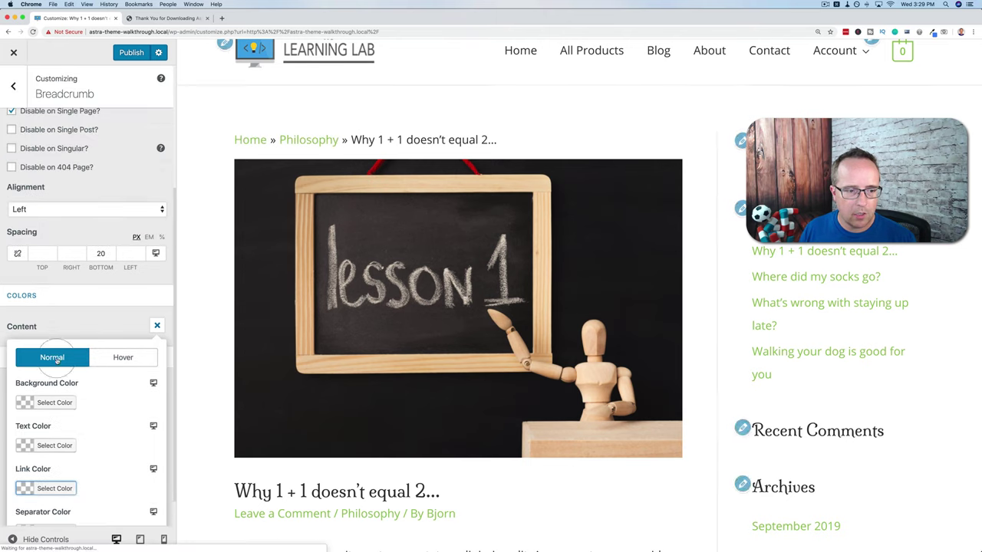
- Try red #dd3333 for the breadcrumb separator and yellow #eeee22 for its text, then clear both and close the color options
{"action": "left_click", "coordinate": [48, 496]}
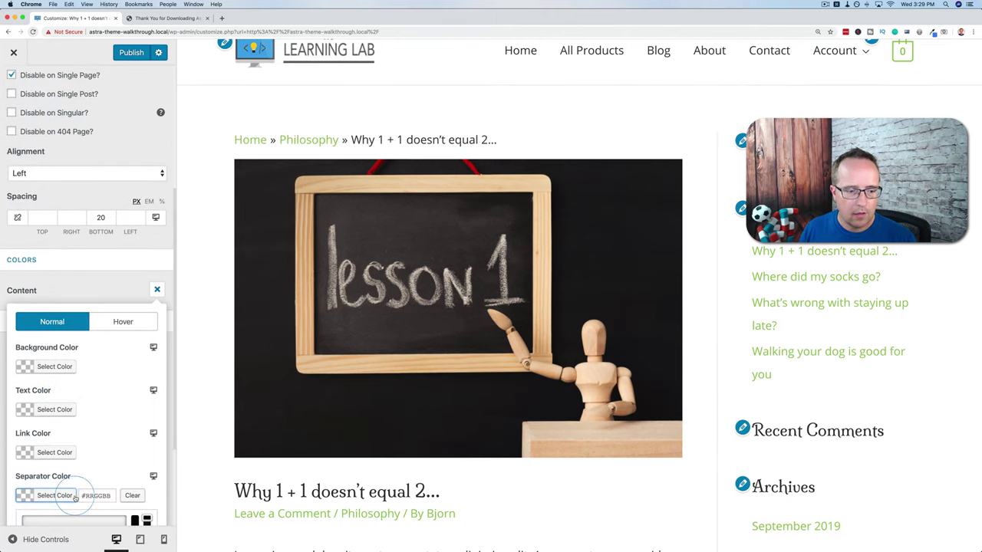
{"action": "scroll", "coordinate": [75, 497], "scroll_direction": "down", "scroll_amount": 3}
{"action": "left_click", "coordinate": [55, 496]}
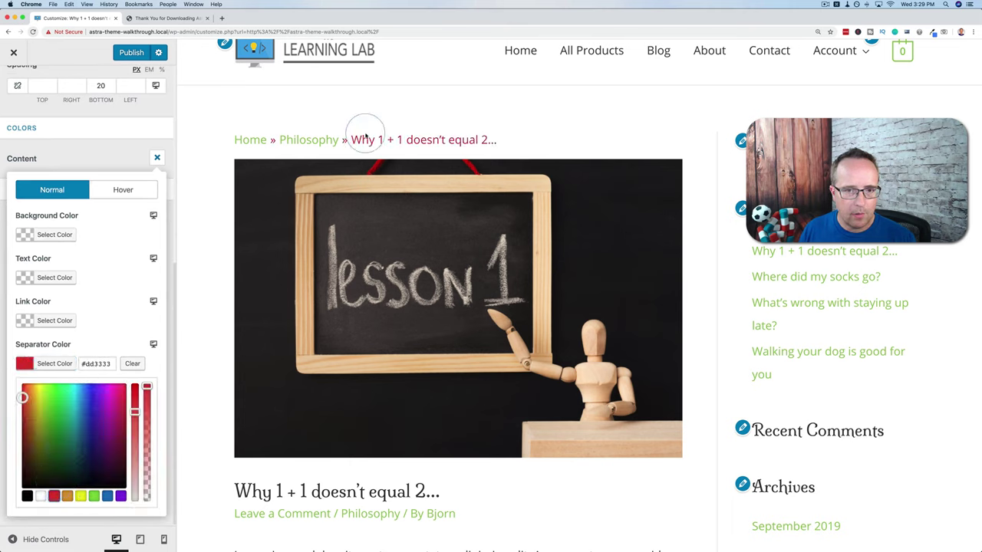
{"action": "left_click", "coordinate": [21, 278]}
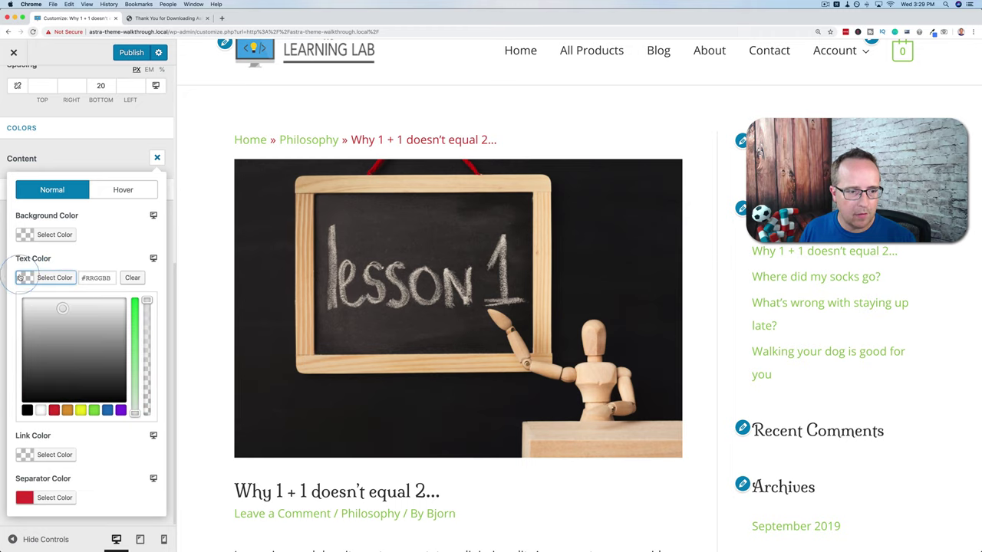
{"action": "left_click", "coordinate": [79, 410]}
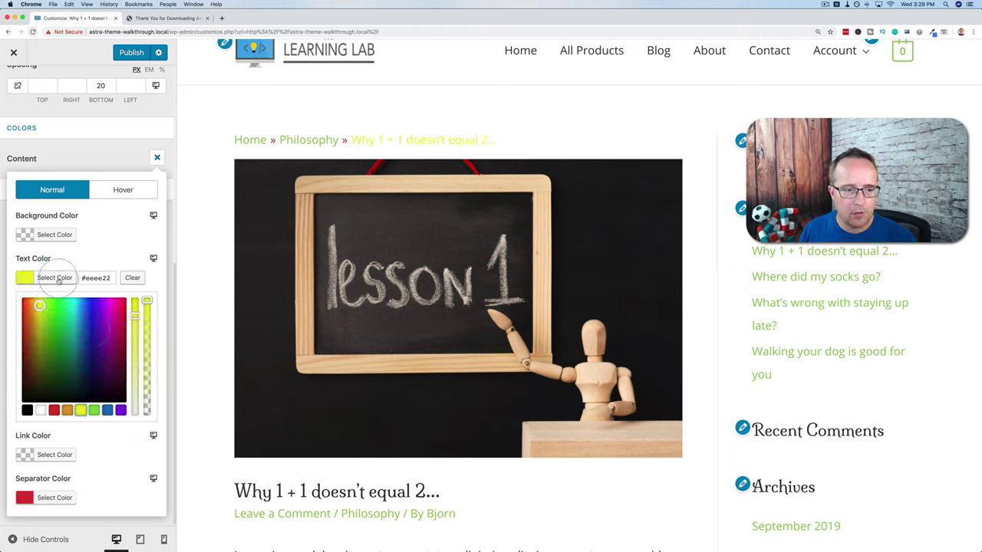
{"action": "left_click", "coordinate": [127, 279]}
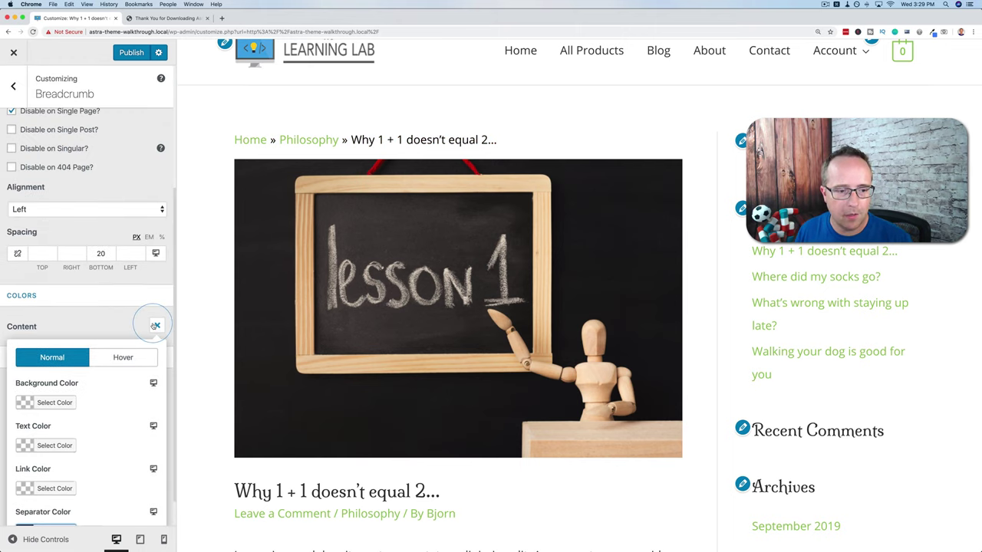
{"action": "left_click", "coordinate": [157, 327]}
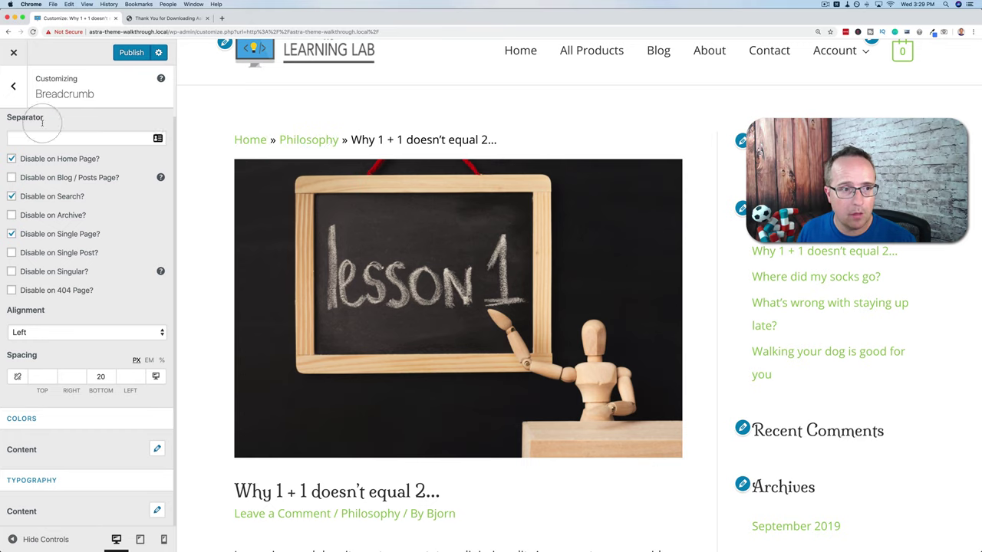
- Leave the Breadcrumb settings and open the Blog section of the Customizer
{"action": "left_click", "coordinate": [13, 86]}
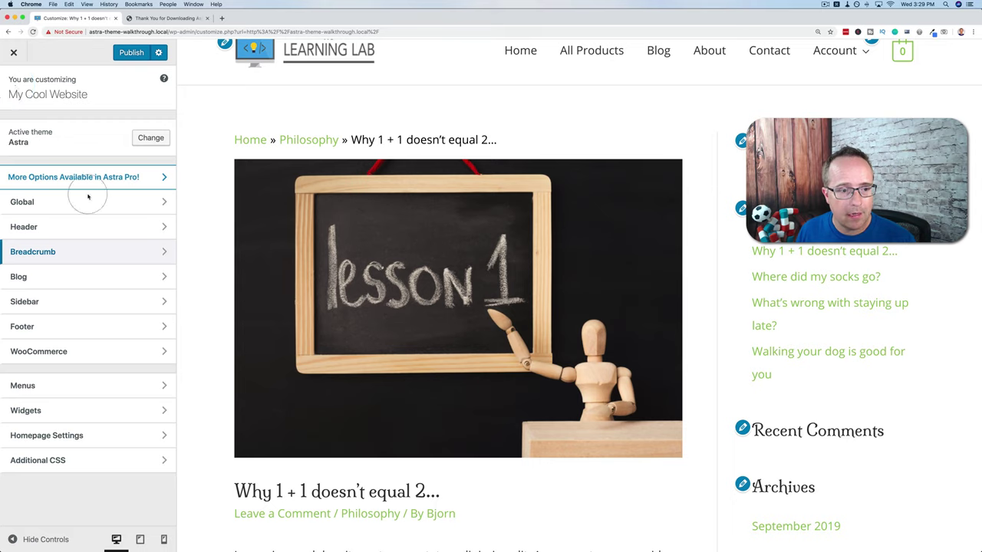
{"action": "left_click", "coordinate": [89, 283]}
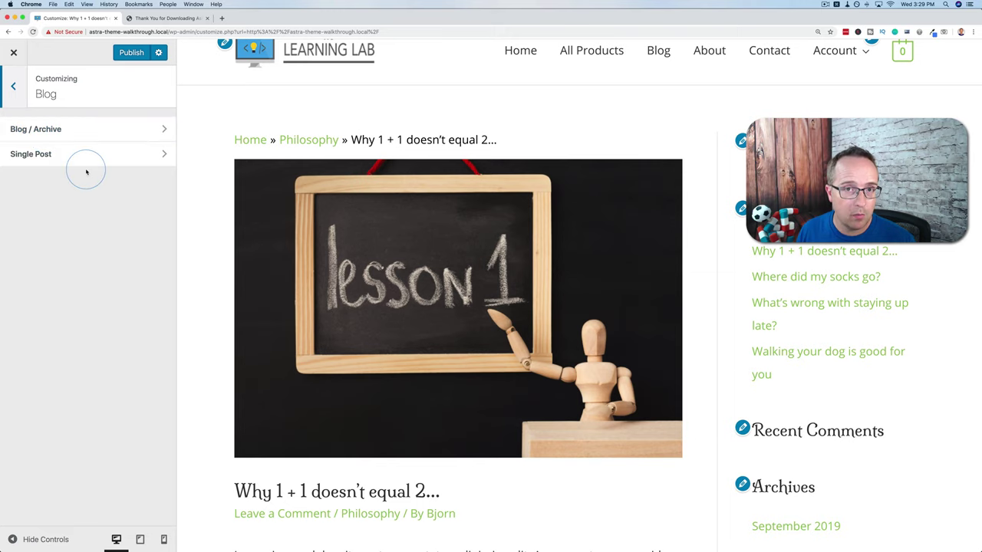
- Open the Blog / Archive settings and load the site's Blog page in the preview
{"action": "left_click", "coordinate": [49, 129]}
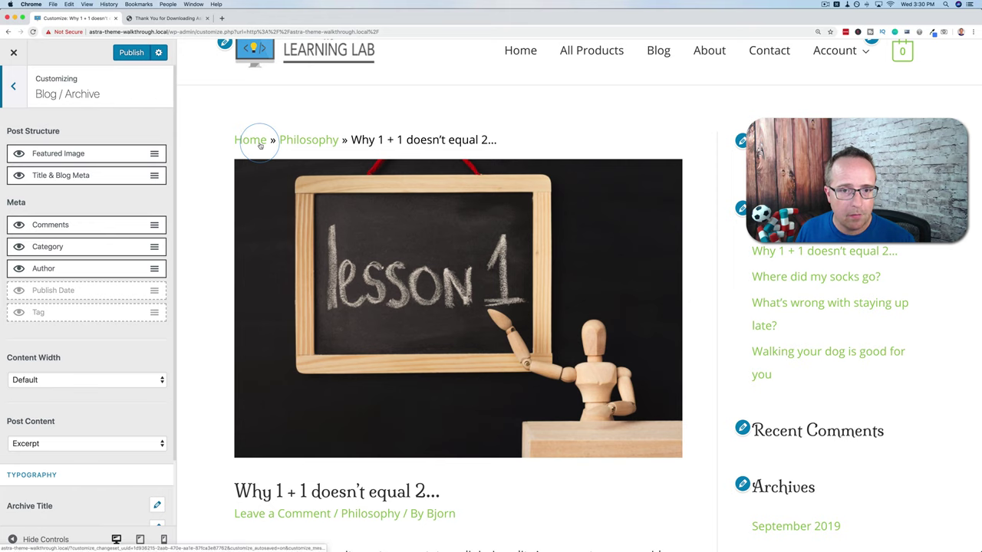
{"action": "left_click", "coordinate": [658, 52]}
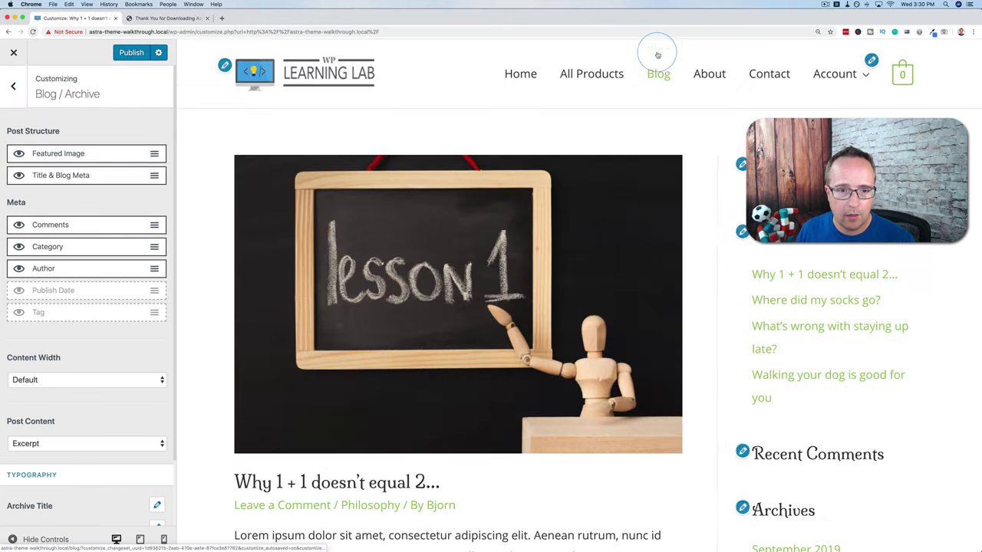
{"action": "scroll", "coordinate": [277, 223], "scroll_direction": "down", "scroll_amount": 2}
{"action": "scroll", "coordinate": [278, 223], "scroll_direction": "down", "scroll_amount": 1}
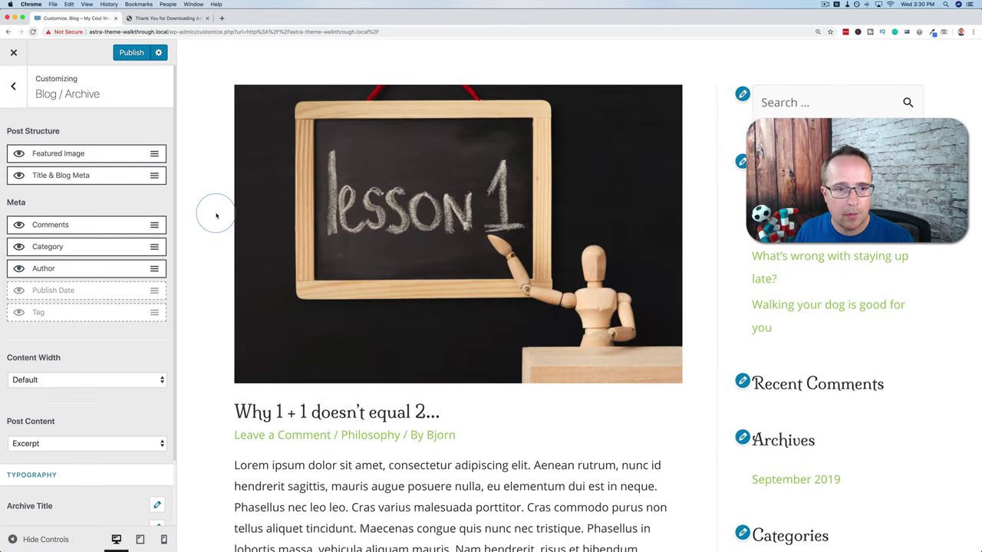
- Hide and re-show the featured image in the post structure, and place Title & Blog Meta above Featured Image
{"action": "left_click", "coordinate": [18, 154]}
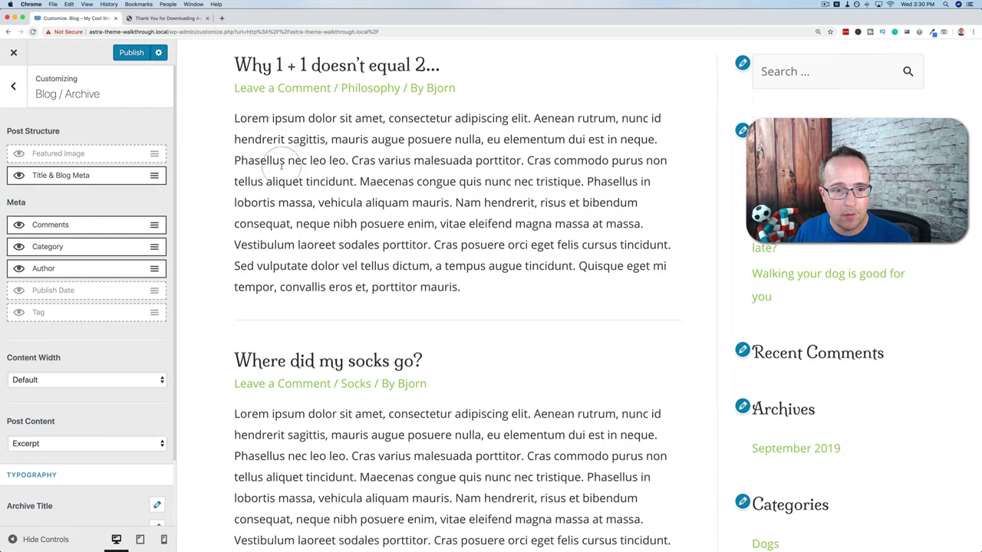
{"action": "left_click", "coordinate": [18, 154]}
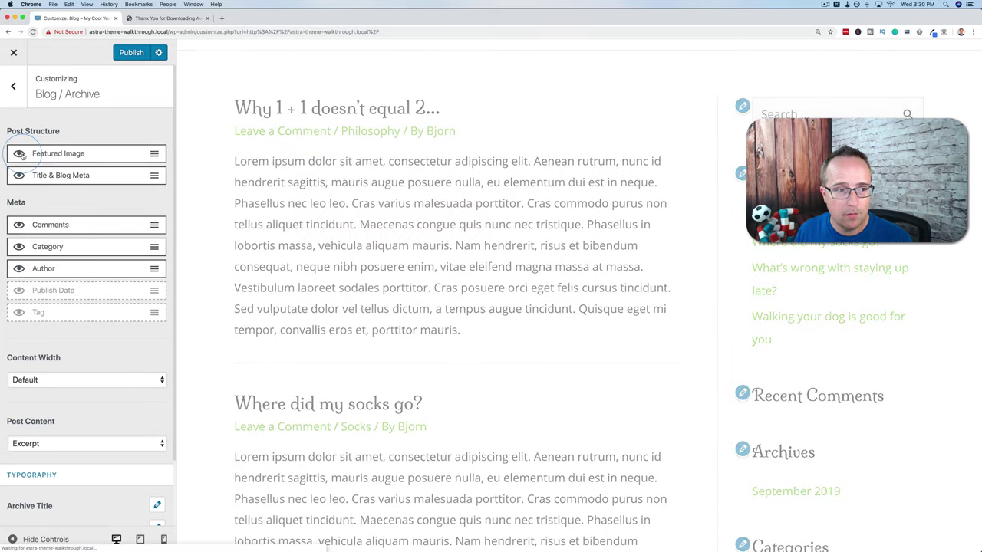
{"action": "left_click_drag", "start_coordinate": [79, 175], "coordinate": [77, 148]}
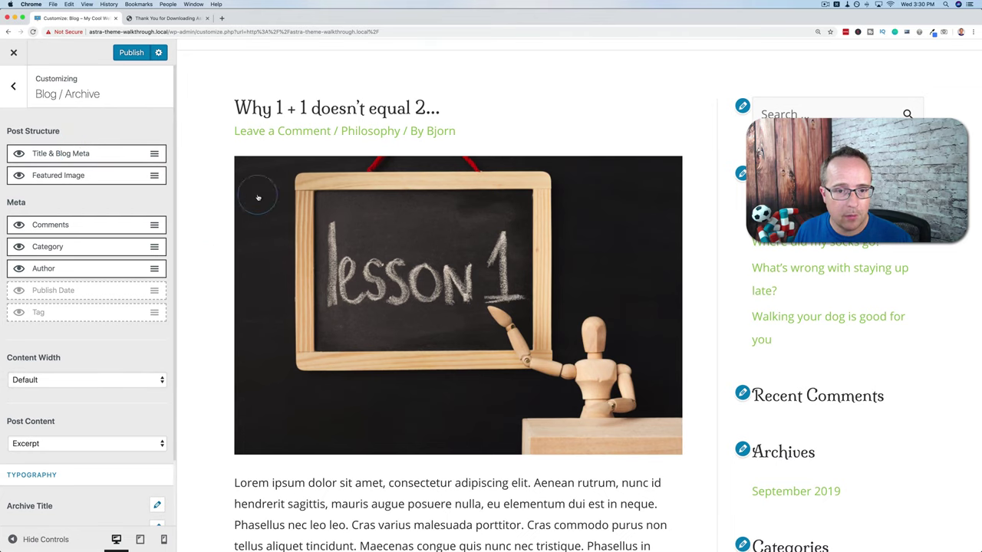
{"action": "scroll", "coordinate": [208, 242], "scroll_direction": "down", "scroll_amount": 1}
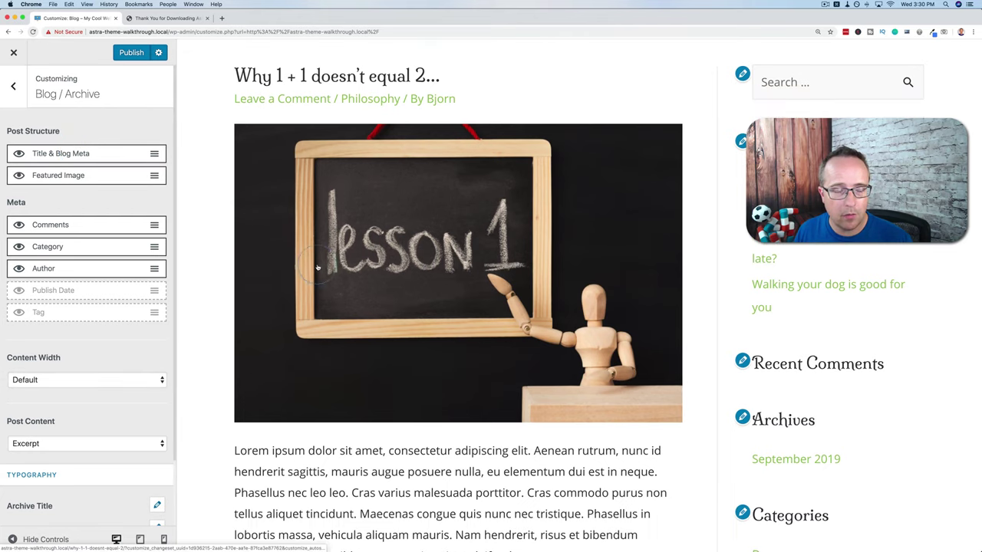
{"action": "scroll", "coordinate": [299, 307], "scroll_direction": "down", "scroll_amount": 1}
{"action": "scroll", "coordinate": [299, 307], "scroll_direction": "down", "scroll_amount": 3}
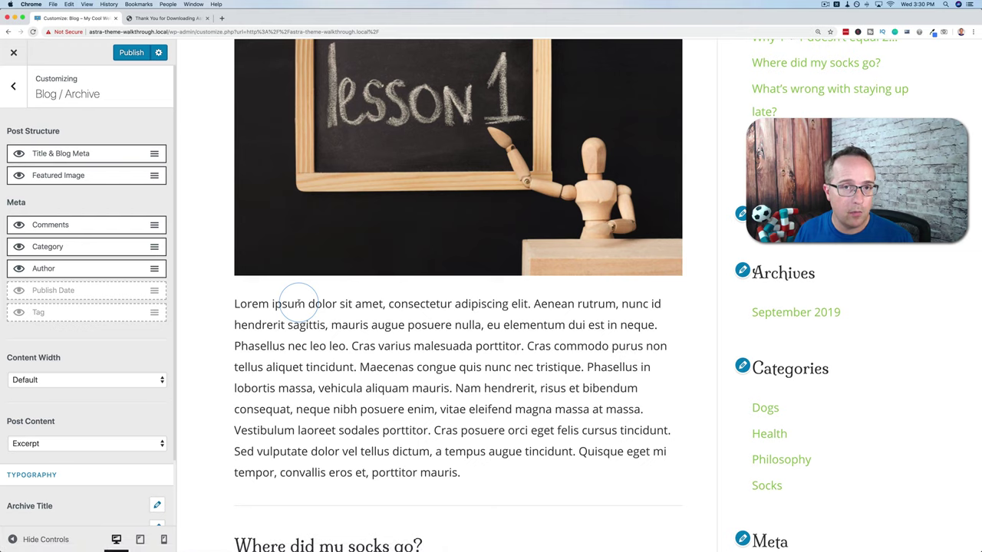
{"action": "scroll", "coordinate": [298, 303], "scroll_direction": "up", "scroll_amount": 2}
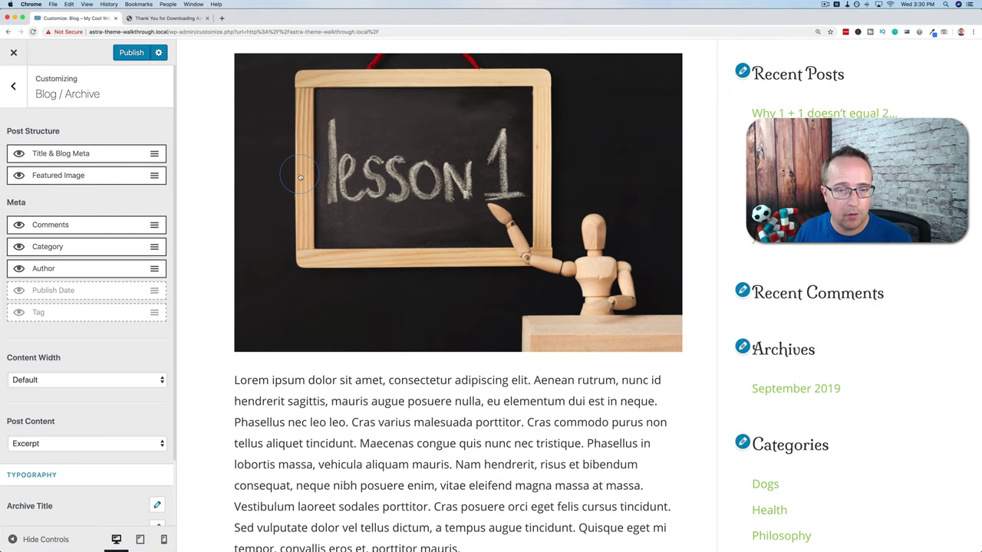
{"action": "scroll", "coordinate": [300, 177], "scroll_direction": "up", "scroll_amount": 1}
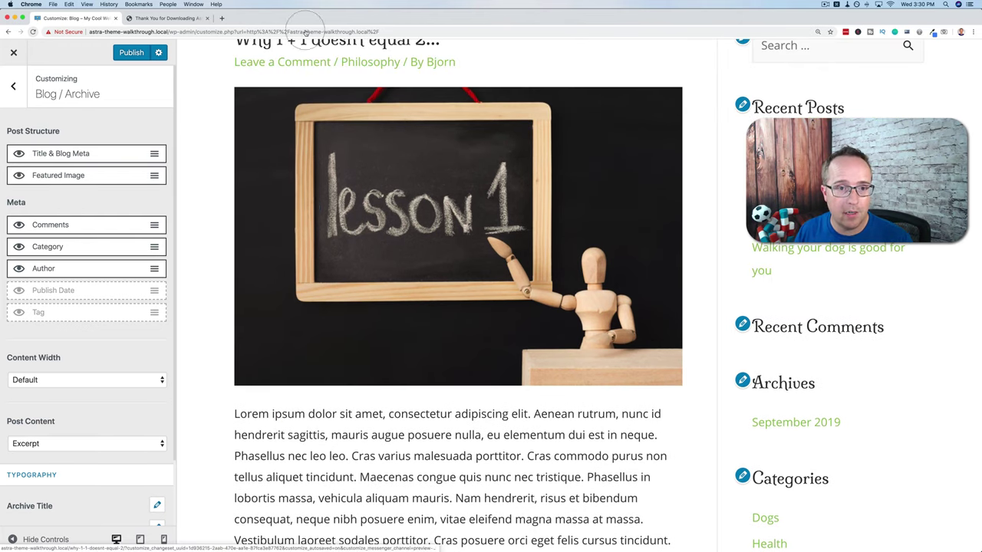
{"action": "scroll", "coordinate": [307, 97], "scroll_direction": "up", "scroll_amount": 1}
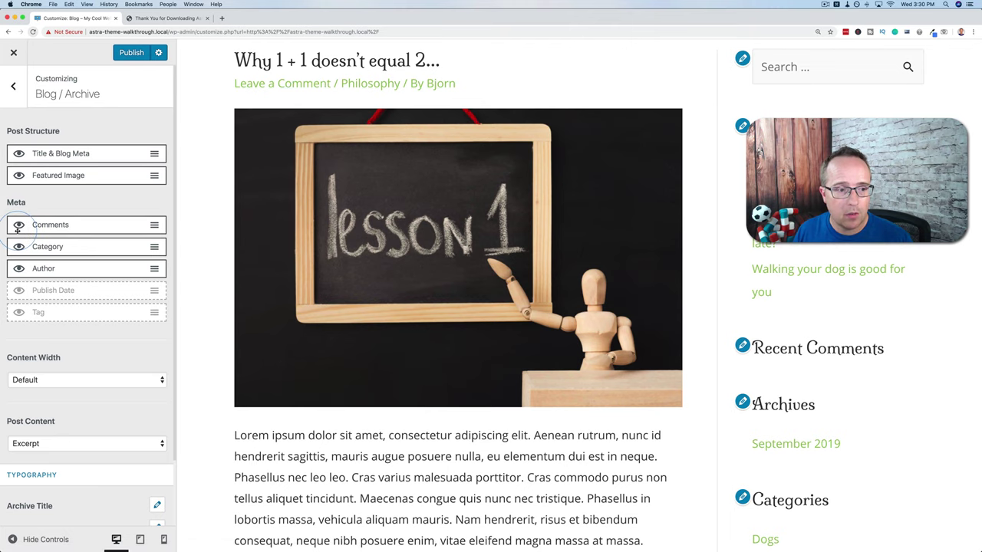
- Enable Publish Date and Tag in the post meta, and order the items Author, Category, Publish Date, Tag, Comments
{"action": "left_click", "coordinate": [19, 292]}
{"action": "left_click", "coordinate": [19, 312]}
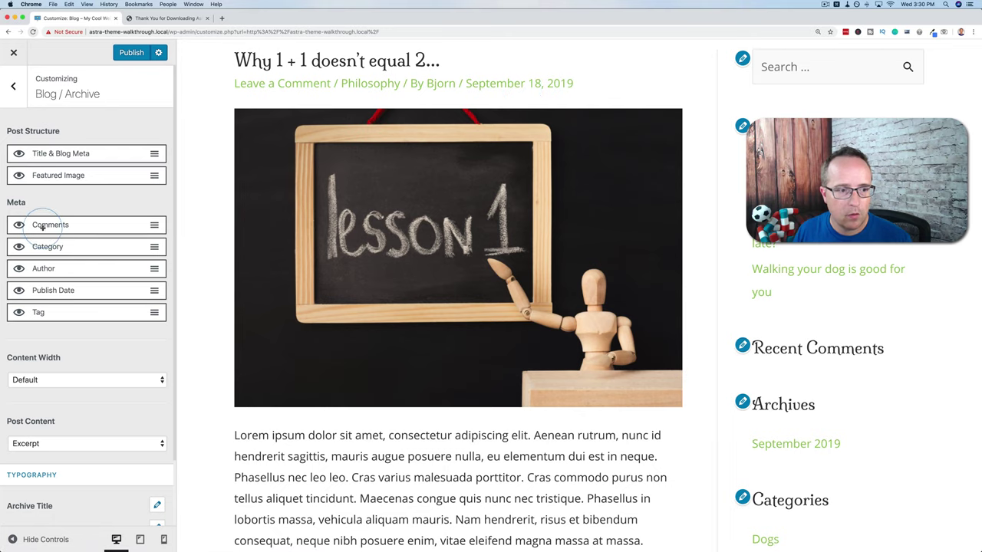
{"action": "left_click_drag", "start_coordinate": [50, 274], "coordinate": [43, 317]}
- Set the blog archive's content width to Custom
{"action": "scroll", "coordinate": [127, 285], "scroll_direction": "down", "scroll_amount": 3}
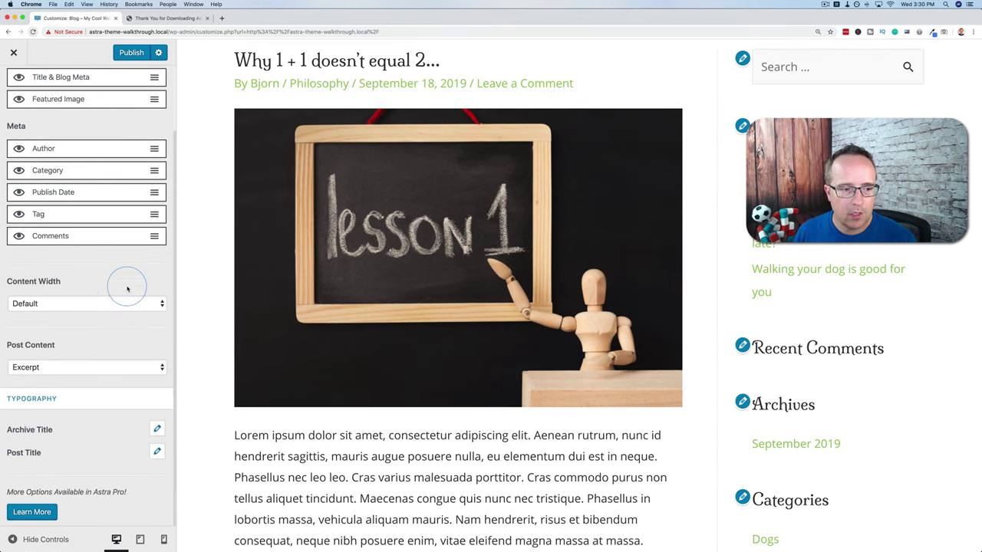
{"action": "left_click", "coordinate": [114, 307]}
{"action": "left_click", "coordinate": [115, 316]}
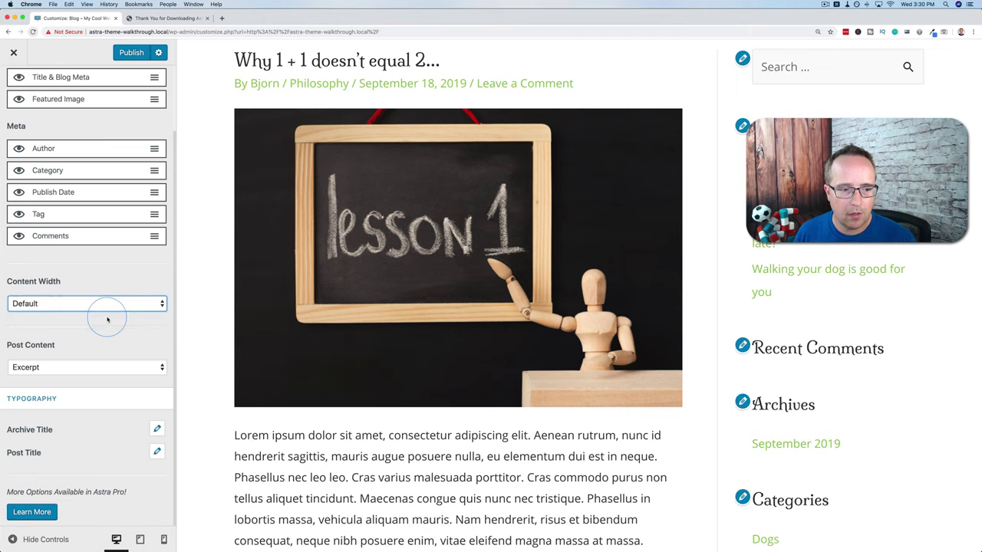
- Try a slightly narrower custom content width for the blog page, and reset it to the default
{"action": "key", "text": "super+0"}
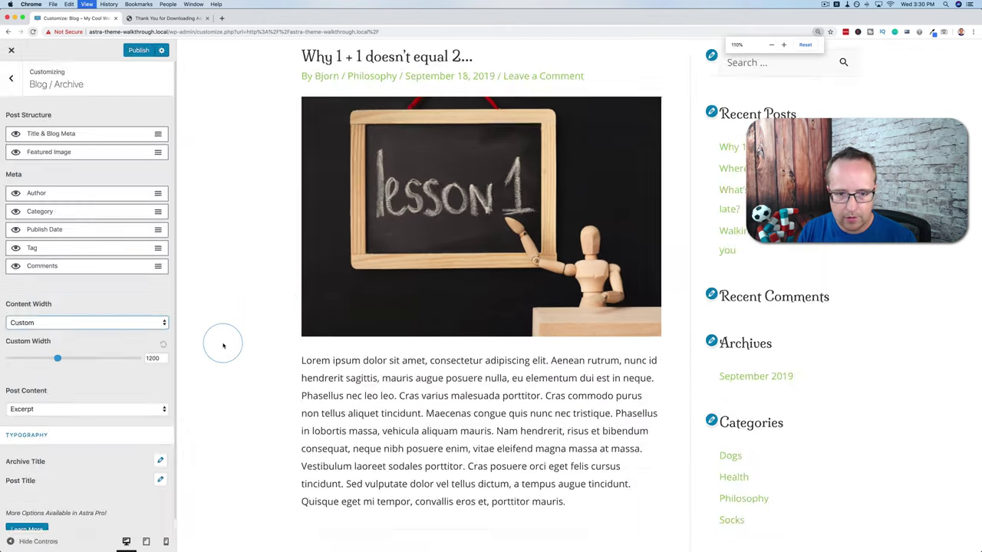
{"action": "key", "text": "super+minus"}
{"action": "key", "text": "super+minus"}
{"action": "key", "text": "super+minus"}
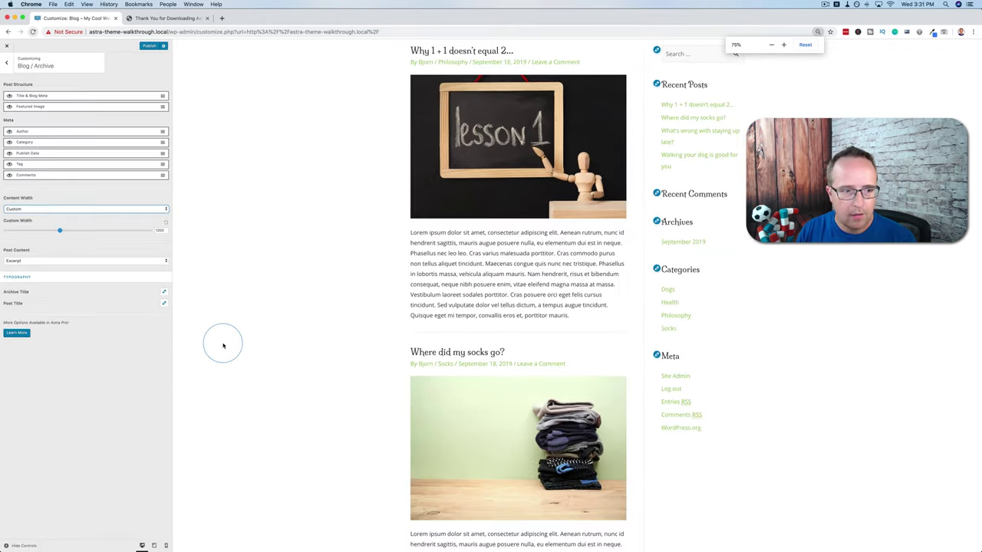
{"action": "mouse_move", "coordinate": [59, 230]}
{"action": "left_mouse_down"}
{"action": "mouse_move", "coordinate": [189, 232]}
{"action": "mouse_move", "coordinate": [13, 230]}
{"action": "mouse_move", "coordinate": [56, 227]}
{"action": "left_mouse_up"}
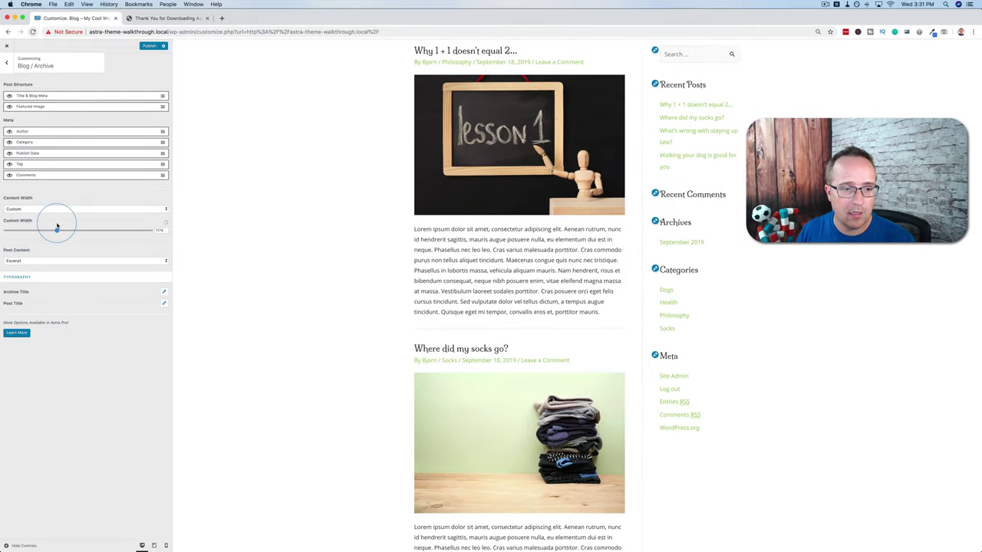
{"action": "left_click", "coordinate": [165, 223]}
{"action": "key", "text": "super+equal"}
{"action": "key", "text": "super+equal"}
{"action": "key", "text": "super+equal"}
{"action": "key", "text": "super+equal"}
{"action": "key", "text": "super+equal"}
{"action": "key", "text": "super+equal"}
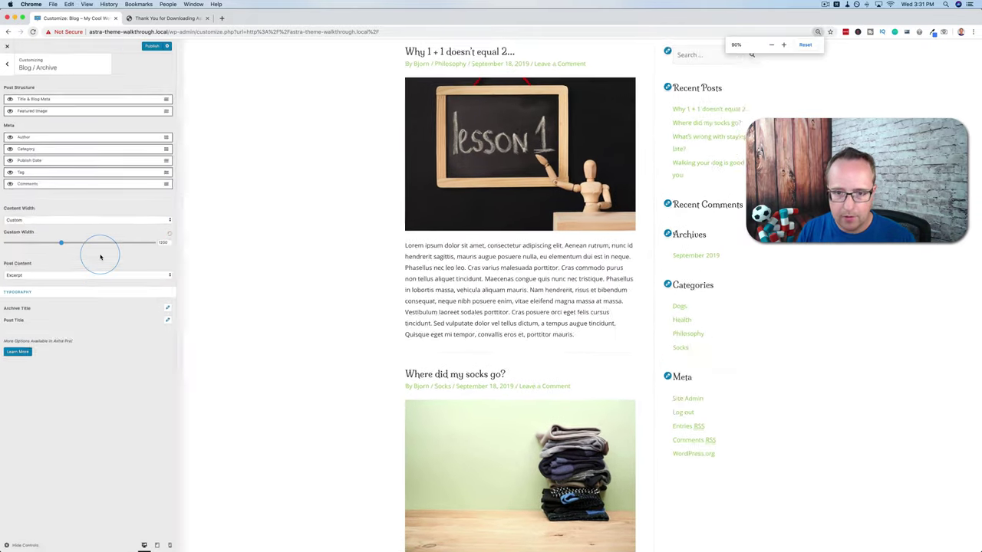
- Try Full Content instead of Excerpt as the archive's post content, and switch back to Excerpt
{"action": "scroll", "coordinate": [88, 315], "scroll_direction": "down", "scroll_amount": 3}
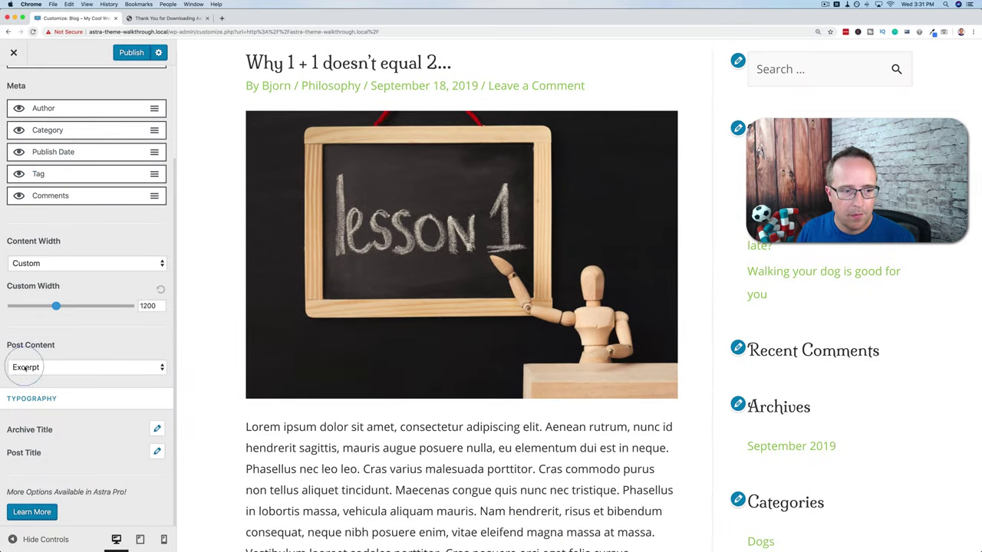
{"action": "scroll", "coordinate": [296, 317], "scroll_direction": "down", "scroll_amount": 5}
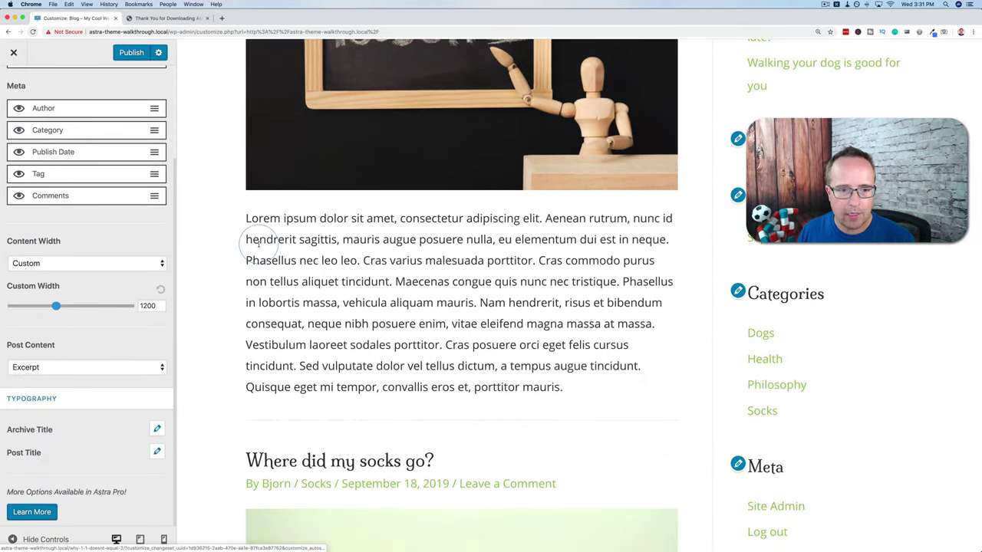
{"action": "left_click_drag", "start_coordinate": [246, 218], "coordinate": [440, 303]}
{"action": "scroll", "coordinate": [440, 306], "scroll_direction": "down", "scroll_amount": 1}
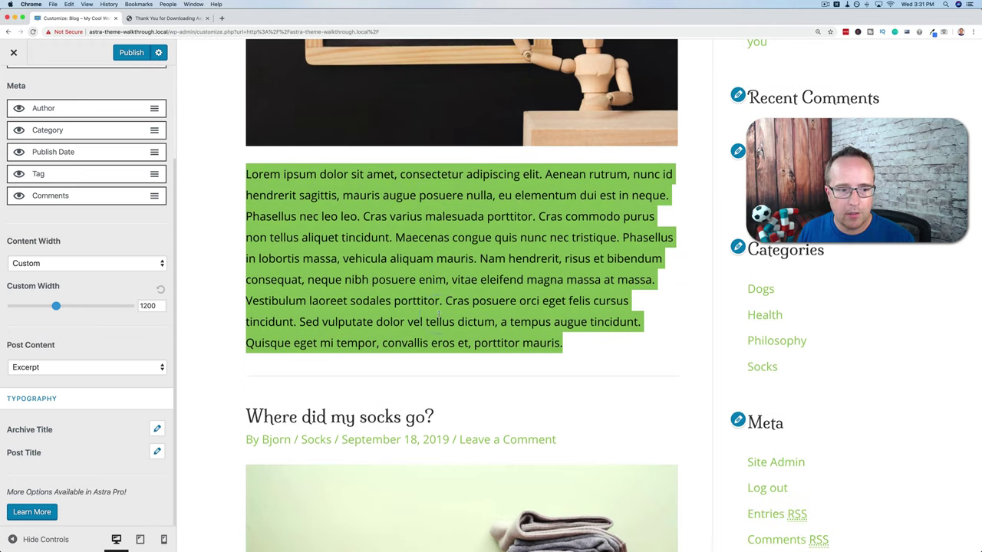
{"action": "left_click", "coordinate": [153, 369]}
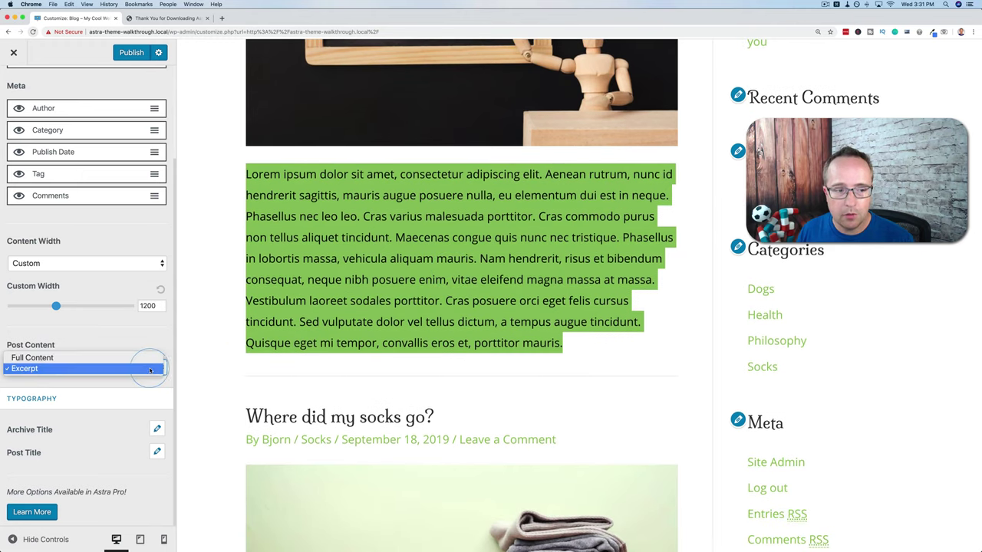
{"action": "left_click", "coordinate": [35, 358]}
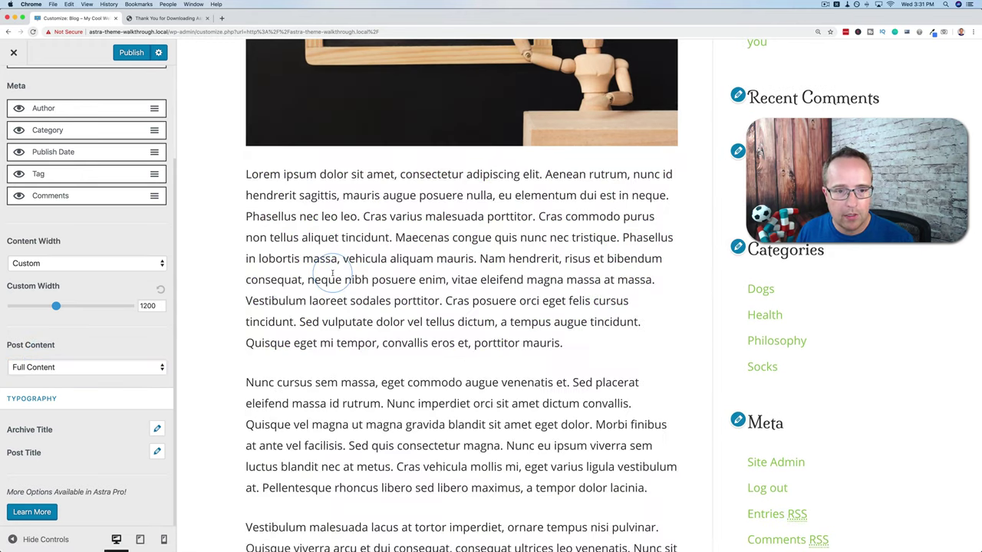
{"action": "scroll", "coordinate": [332, 273], "scroll_direction": "down", "scroll_amount": 10}
{"action": "scroll", "coordinate": [332, 274], "scroll_direction": "down", "scroll_amount": 10}
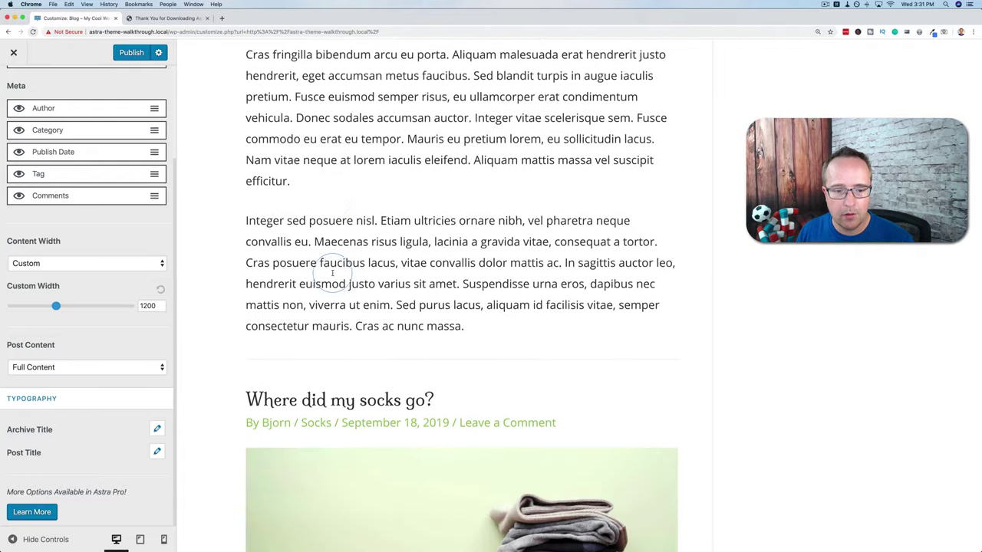
{"action": "scroll", "coordinate": [332, 273], "scroll_direction": "down", "scroll_amount": 4}
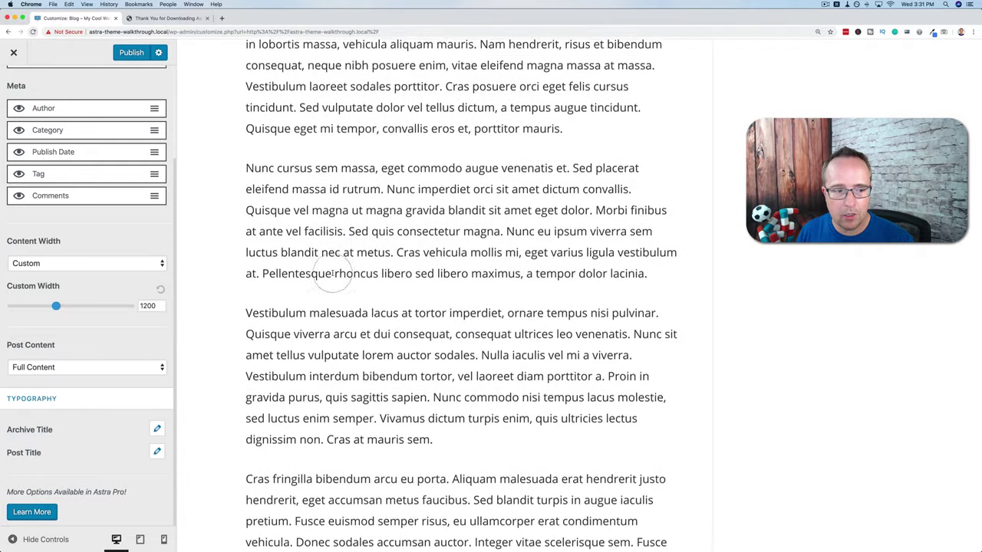
{"action": "left_click", "coordinate": [84, 368]}
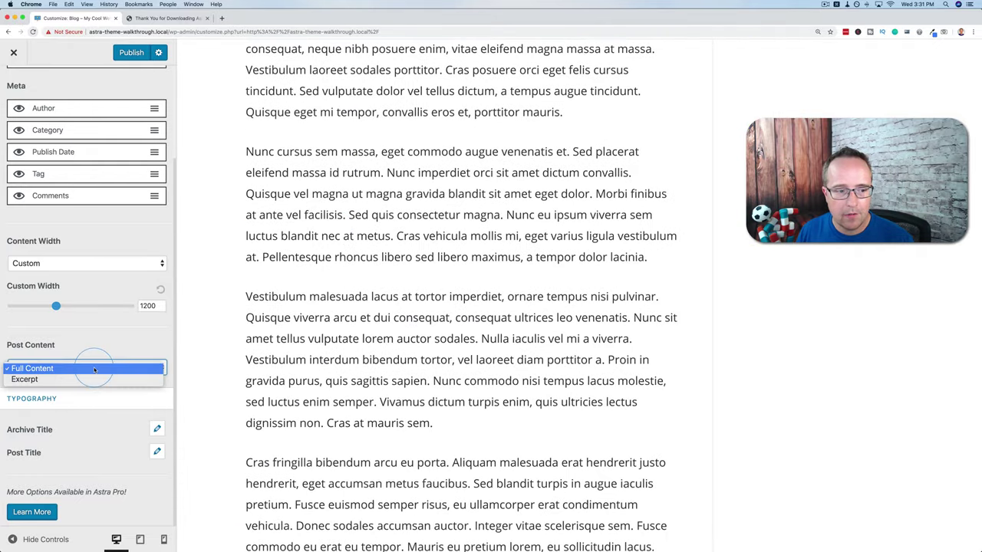
{"action": "left_click", "coordinate": [30, 380]}
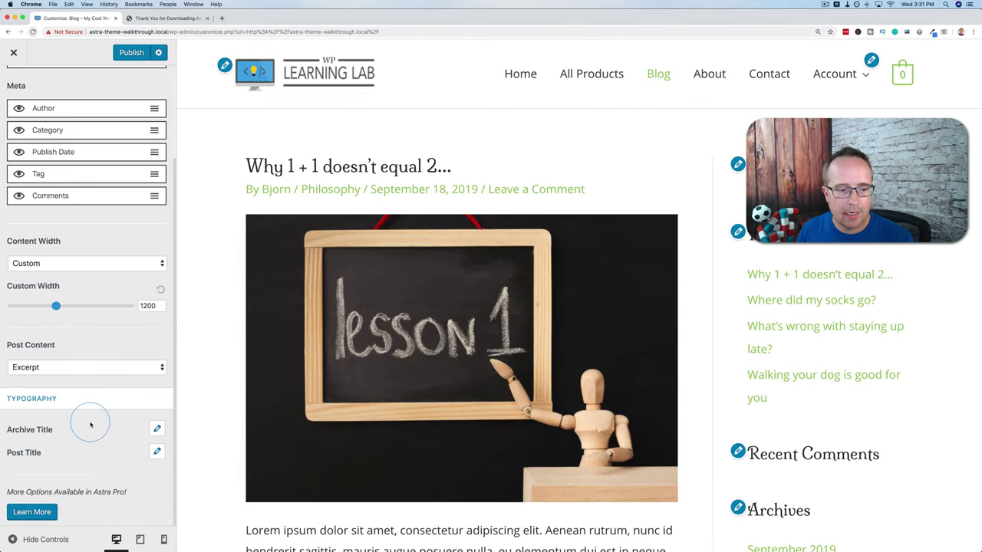
- Check the Archive Title size setting, try a Post Title size of 50 px, and set it back to 30 px
{"action": "left_click", "coordinate": [158, 429]}
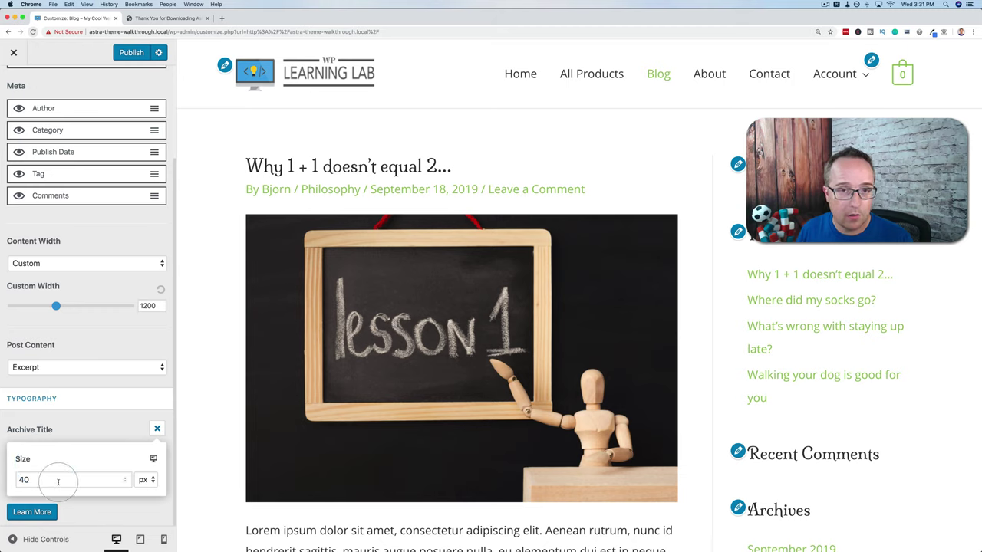
{"action": "left_click", "coordinate": [158, 430]}
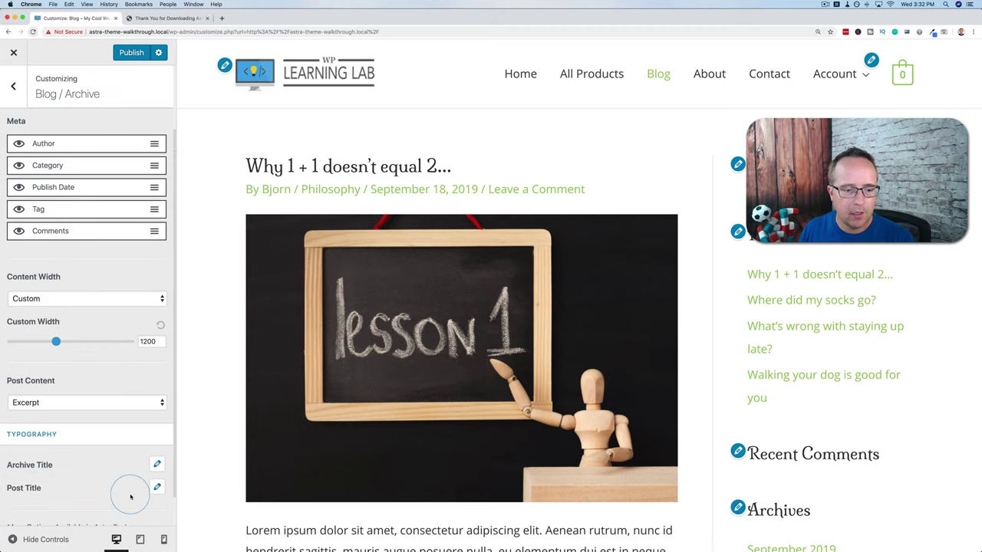
{"action": "left_click", "coordinate": [157, 487]}
{"action": "scroll", "coordinate": [115, 499], "scroll_direction": "down", "scroll_amount": 1}
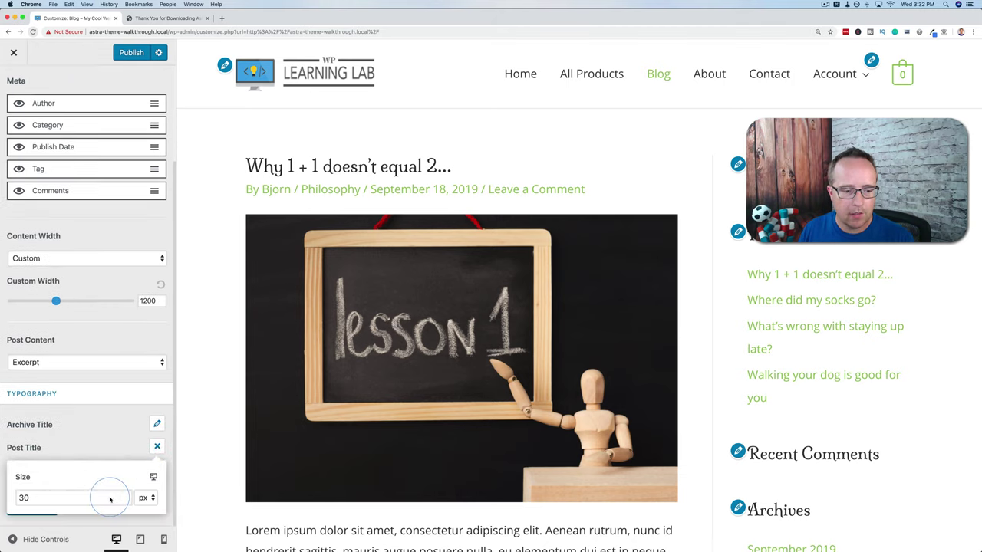
{"action": "double_click", "coordinate": [31, 496]}
{"action": "type", "text": "50"}
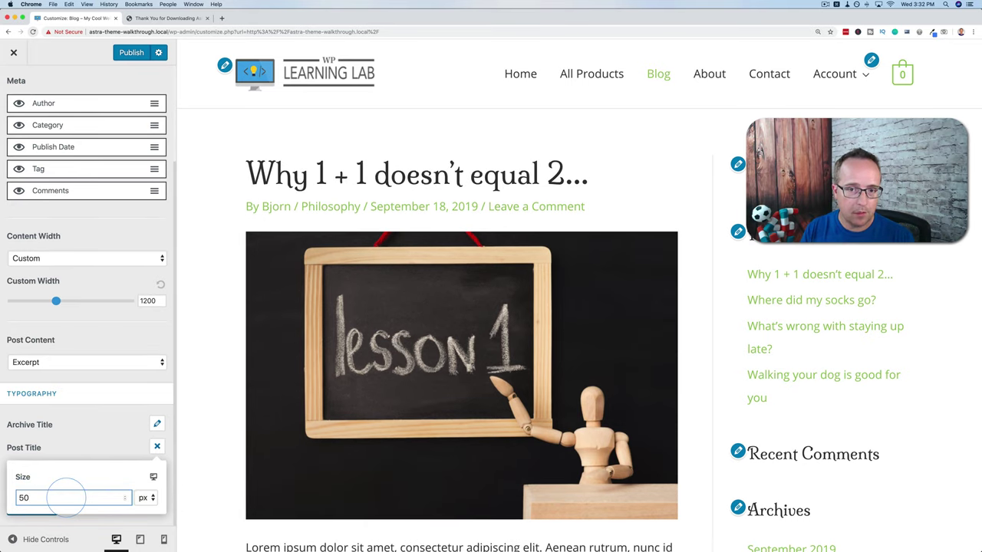
{"action": "key", "text": "BackSpace"}
{"action": "key", "text": "BackSpace"}
{"action": "type", "text": "30"}
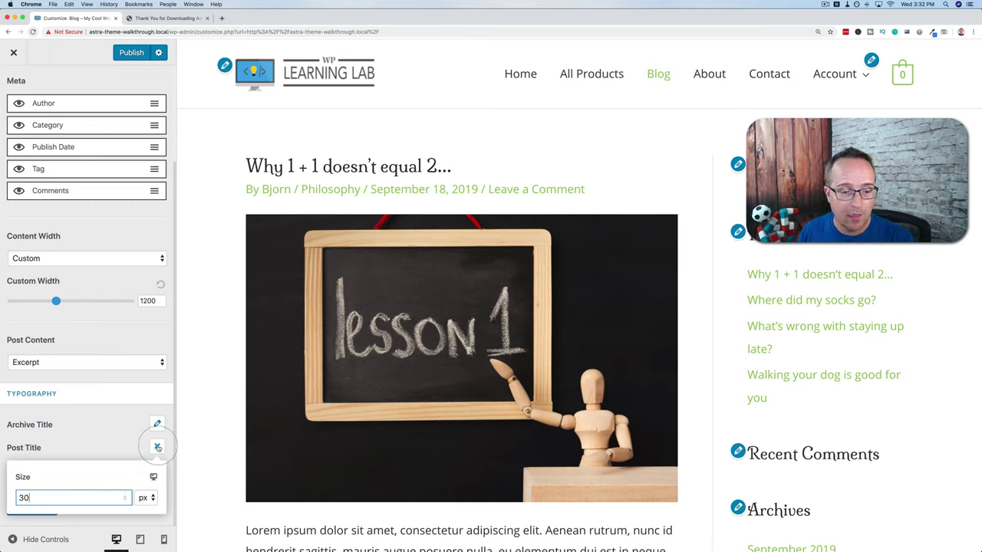
{"action": "left_click", "coordinate": [119, 487]}
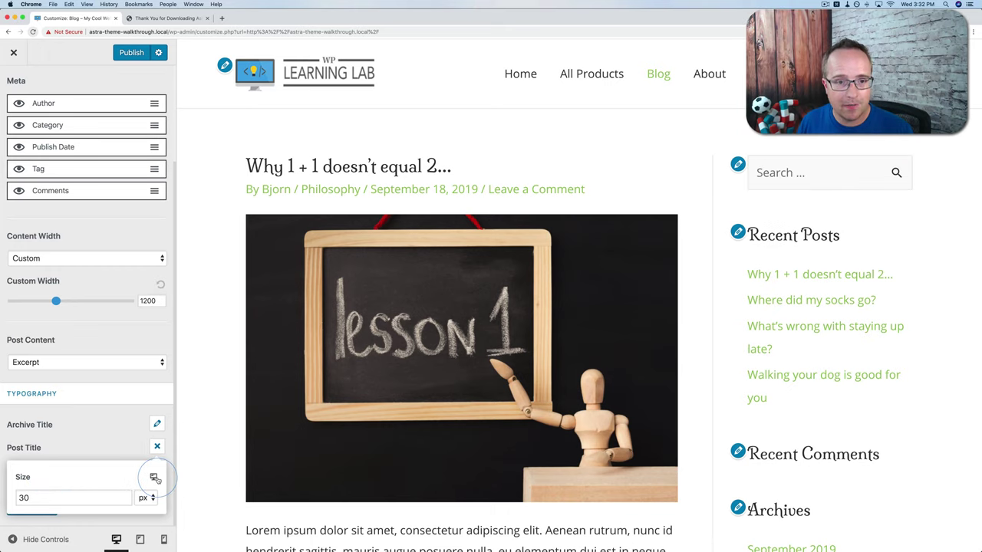
- Open the post "Why 1 + 1 doesn't equal 2..." in the preview
{"action": "left_click", "coordinate": [321, 167]}
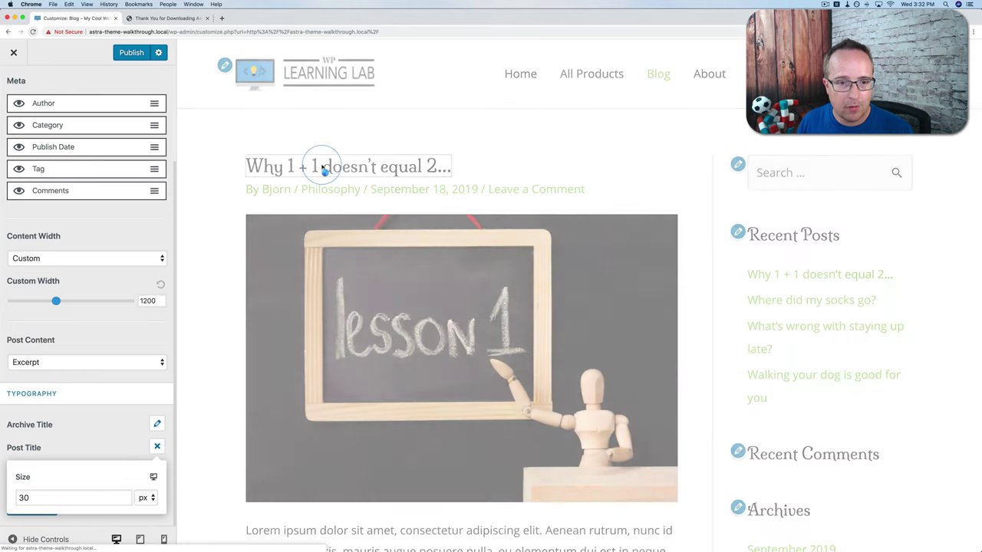
{"action": "scroll", "coordinate": [268, 176], "scroll_direction": "down", "scroll_amount": 3}
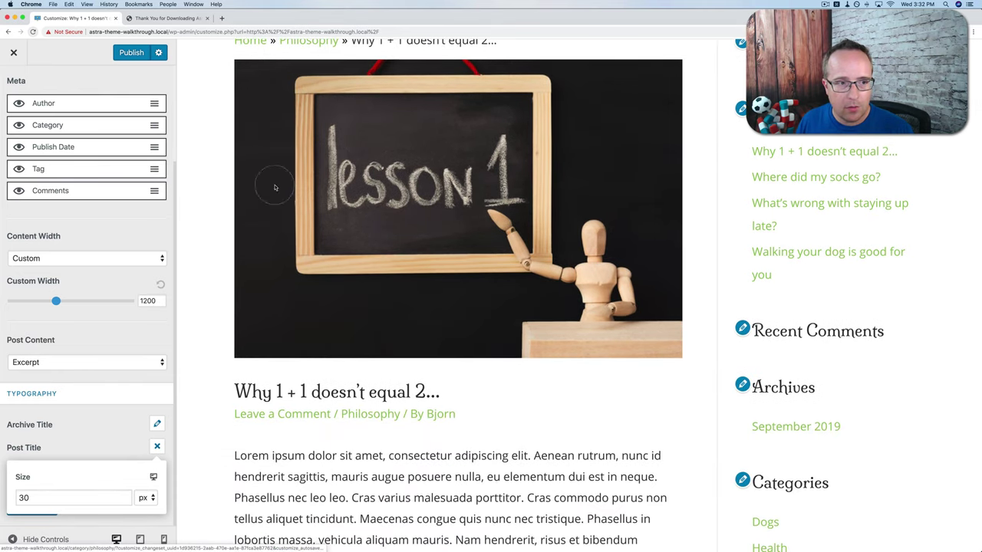
- Open the Single Post settings of the blog section and check the available Content Width options
{"action": "scroll", "coordinate": [17, 91], "scroll_direction": "up", "scroll_amount": 3}
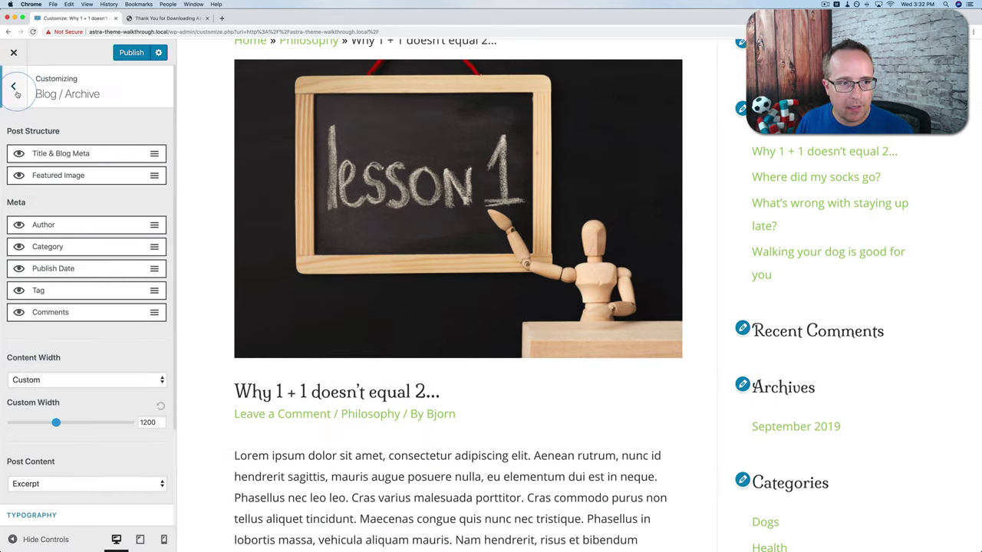
{"action": "left_click", "coordinate": [13, 88]}
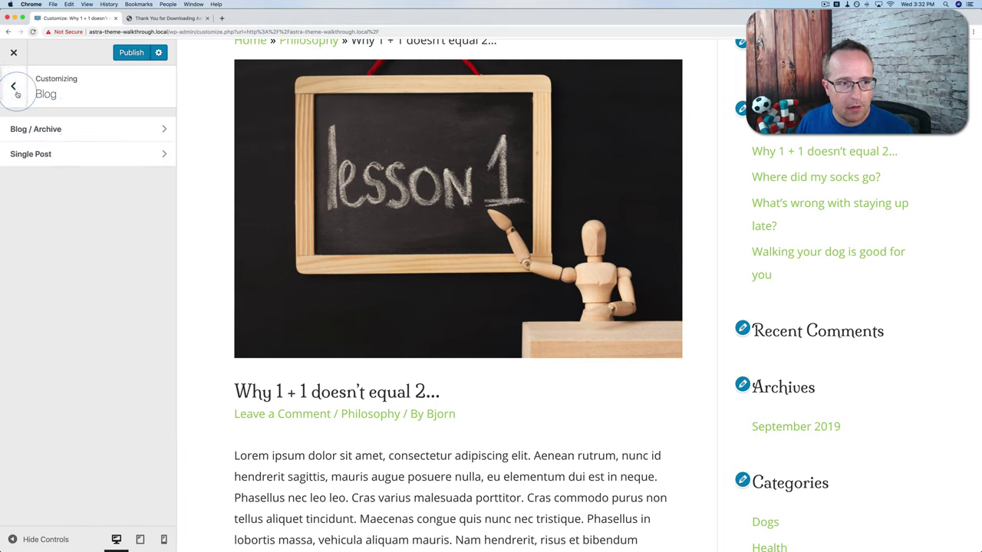
{"action": "left_click", "coordinate": [111, 160]}
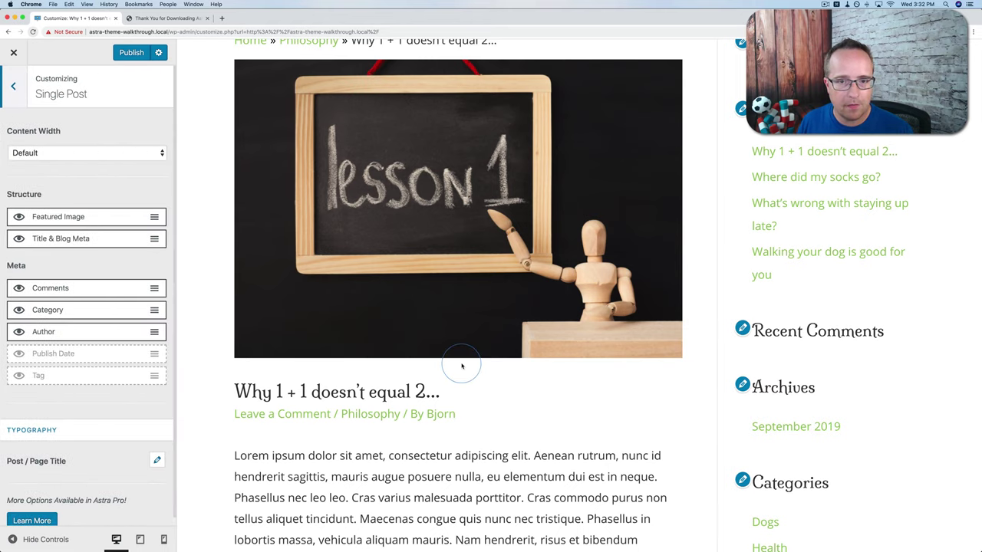
{"action": "scroll", "coordinate": [462, 366], "scroll_direction": "up", "scroll_amount": 2}
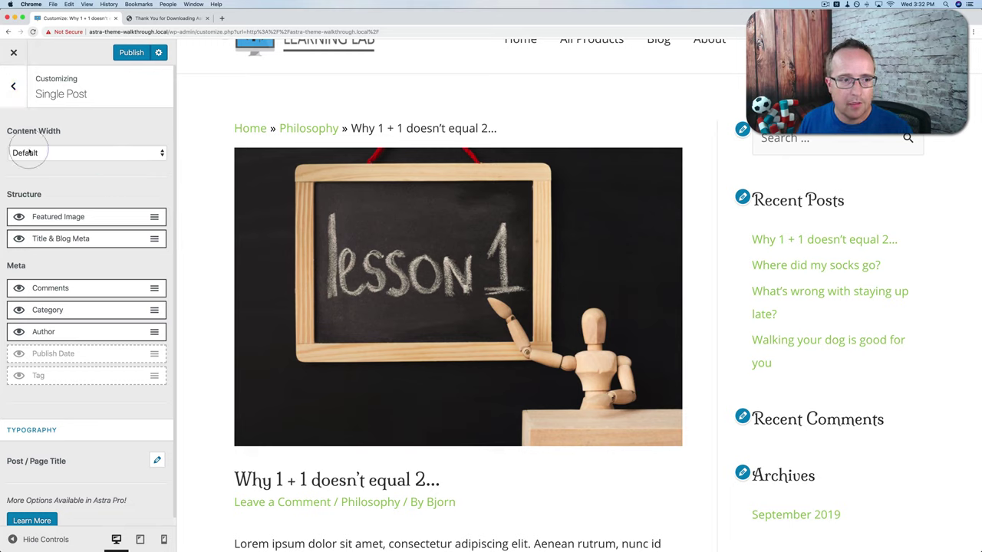
{"action": "left_click", "coordinate": [67, 154]}
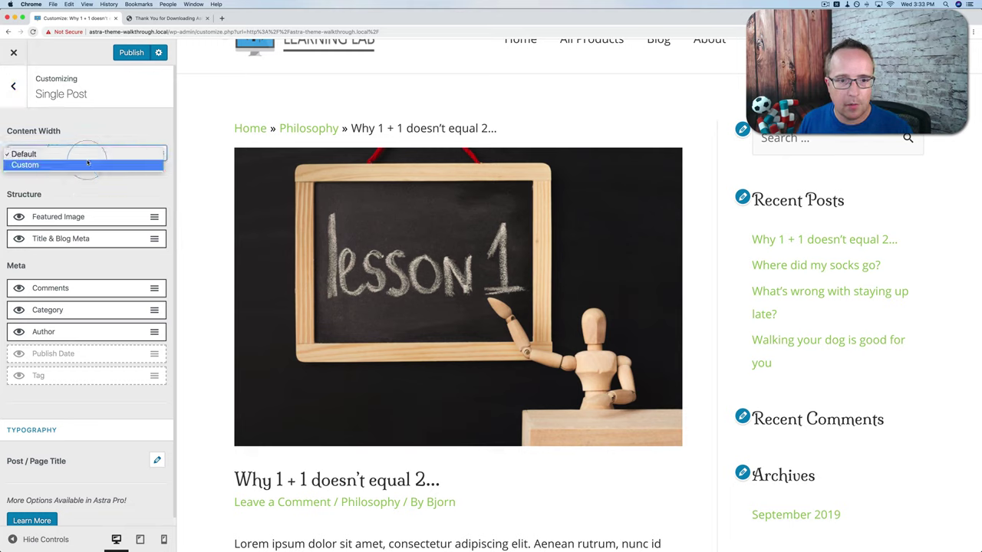
{"action": "left_click", "coordinate": [98, 185]}
- Try Title & Blog Meta above Featured Image in the single post structure, restoring the order, and check the Post / Page Title size setting
{"action": "left_click_drag", "start_coordinate": [55, 242], "coordinate": [49, 216]}
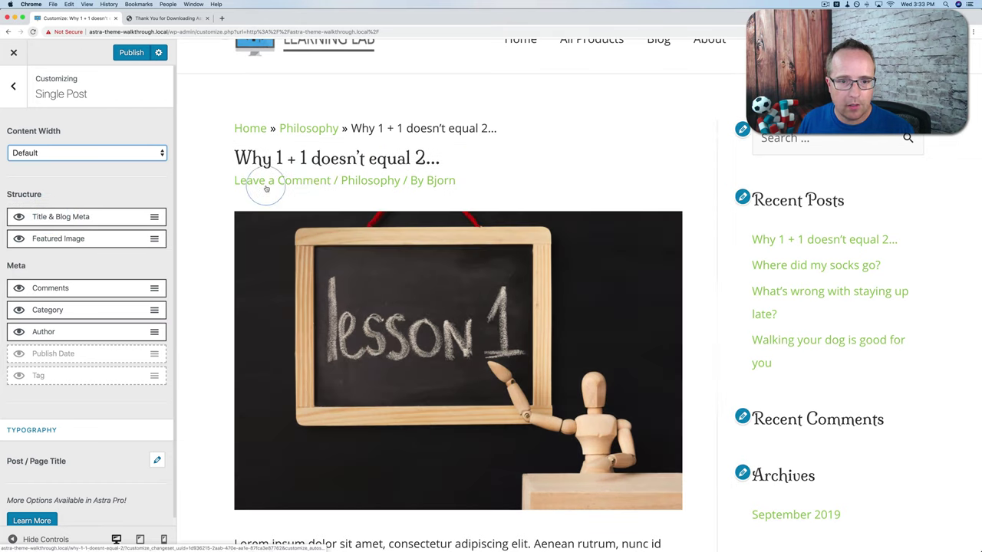
{"action": "left_click_drag", "start_coordinate": [135, 217], "coordinate": [140, 238]}
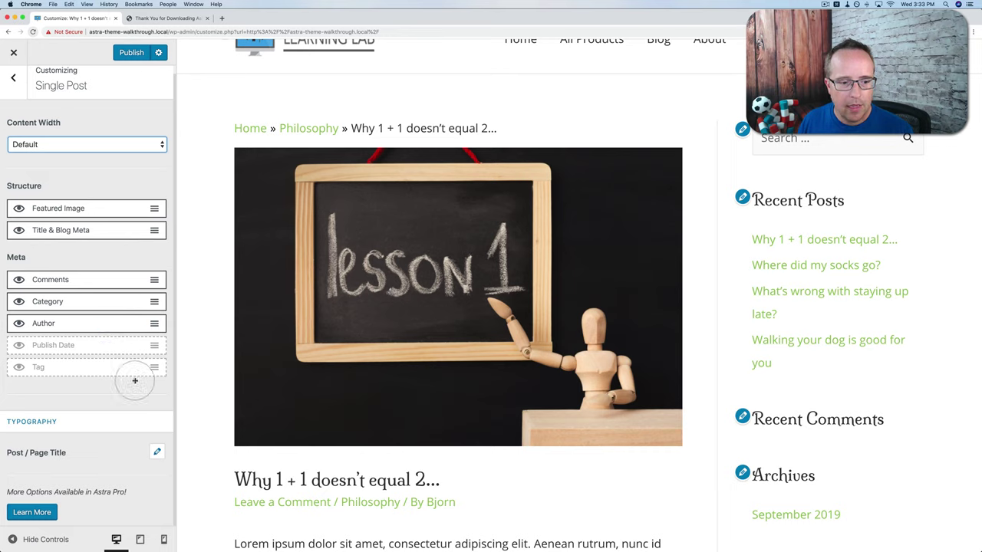
{"action": "left_click", "coordinate": [158, 452]}
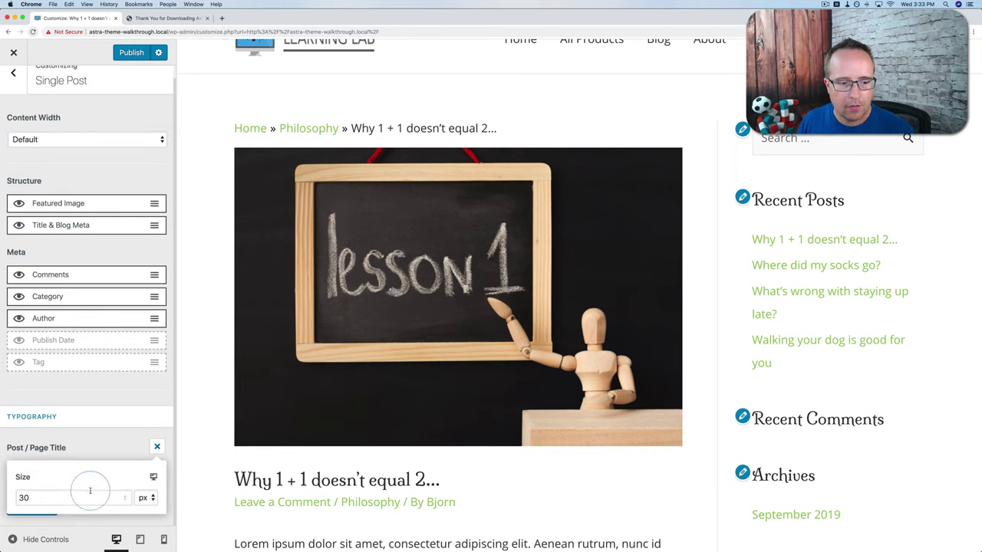
{"action": "left_click", "coordinate": [156, 448]}
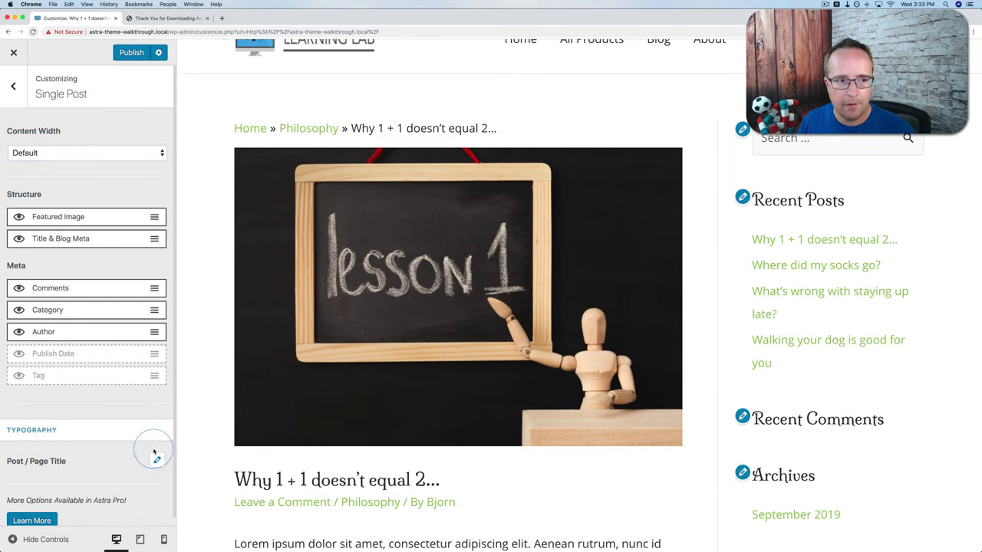
- Open the Sidebar settings of the Customizer and set the Default Layout to Left Sidebar
{"action": "left_click", "coordinate": [13, 86]}
{"action": "left_click", "coordinate": [13, 87]}
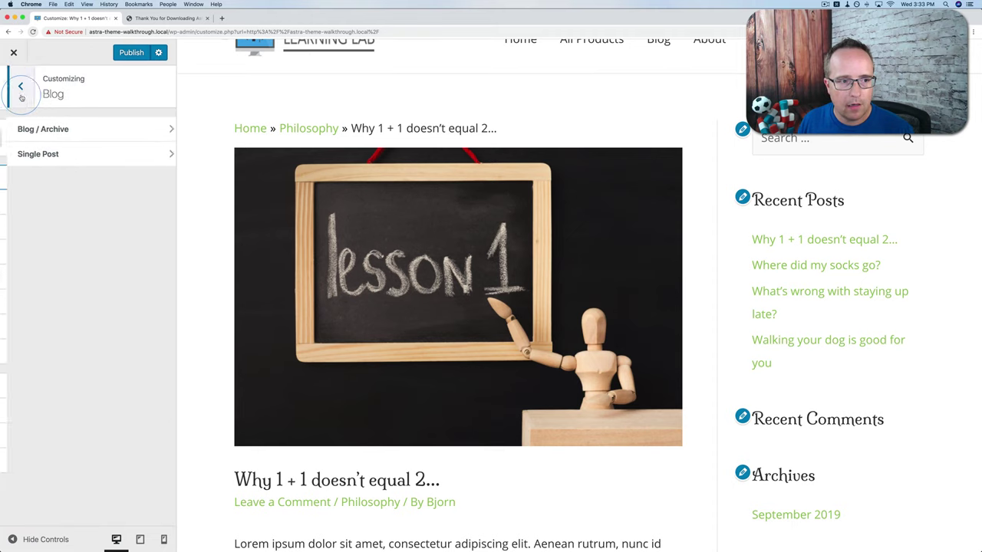
{"action": "left_click", "coordinate": [65, 301]}
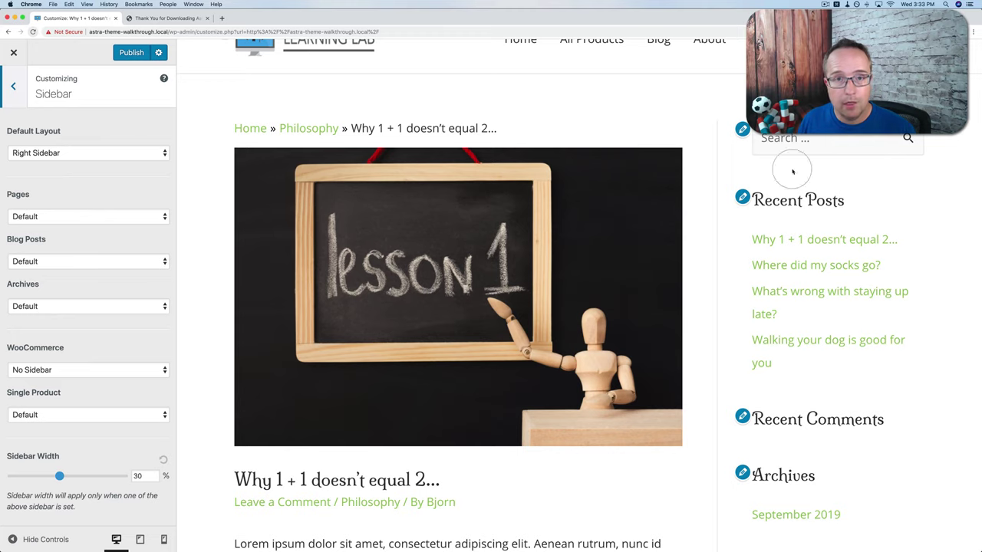
{"action": "left_click", "coordinate": [38, 154]}
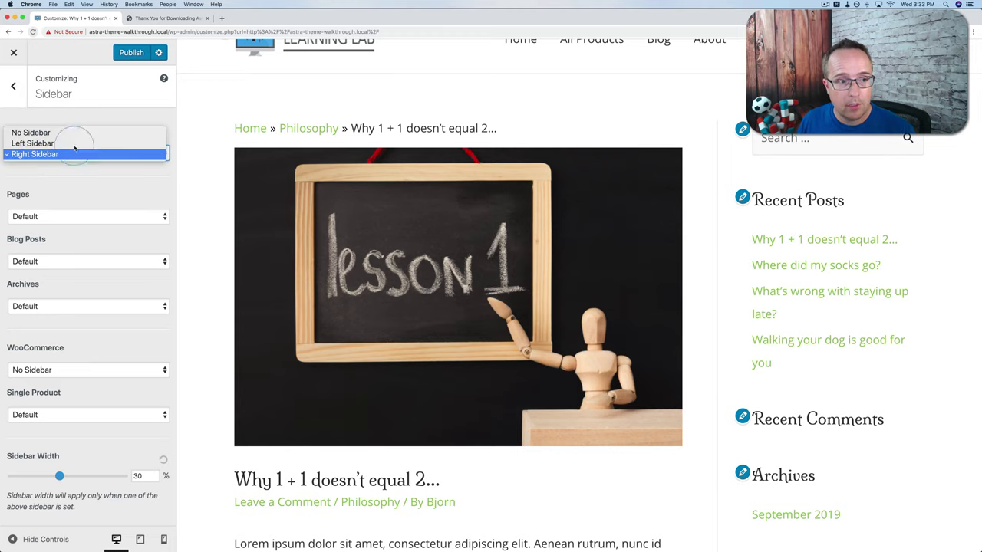
{"action": "left_click", "coordinate": [39, 144]}
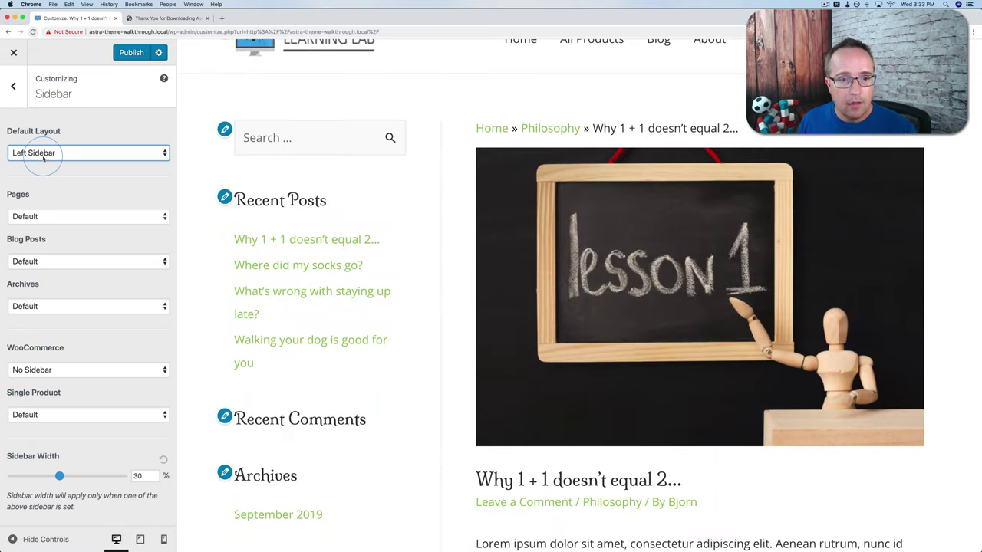
{"action": "left_click", "coordinate": [37, 152]}
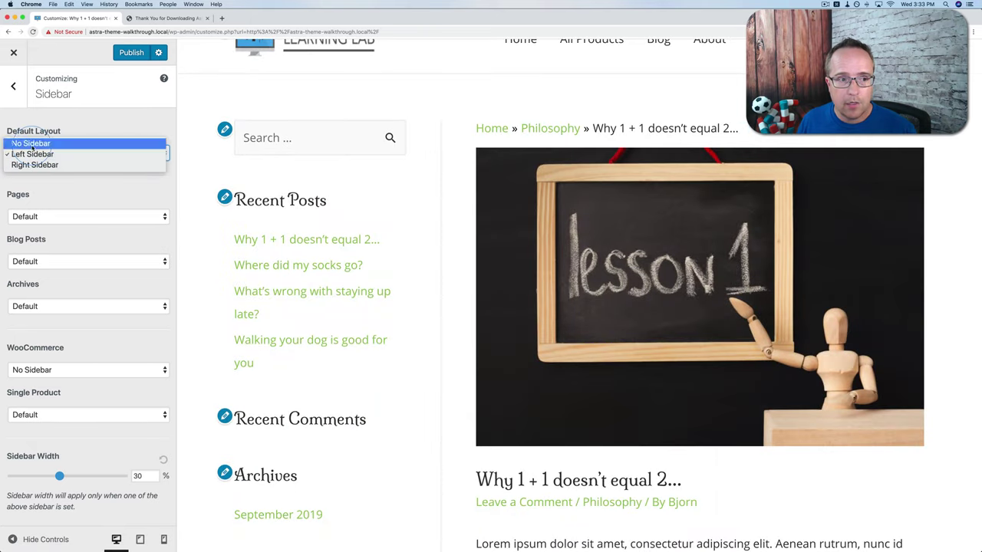
- Set the default sidebar layout to Right Sidebar and the layout for Pages to No Sidebar
{"action": "left_click", "coordinate": [30, 143]}
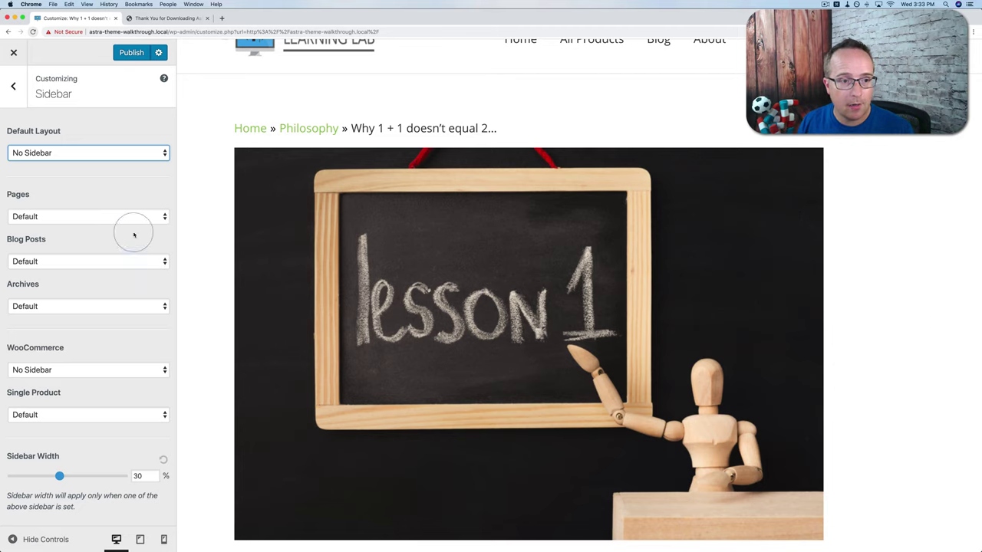
{"action": "left_click", "coordinate": [101, 154]}
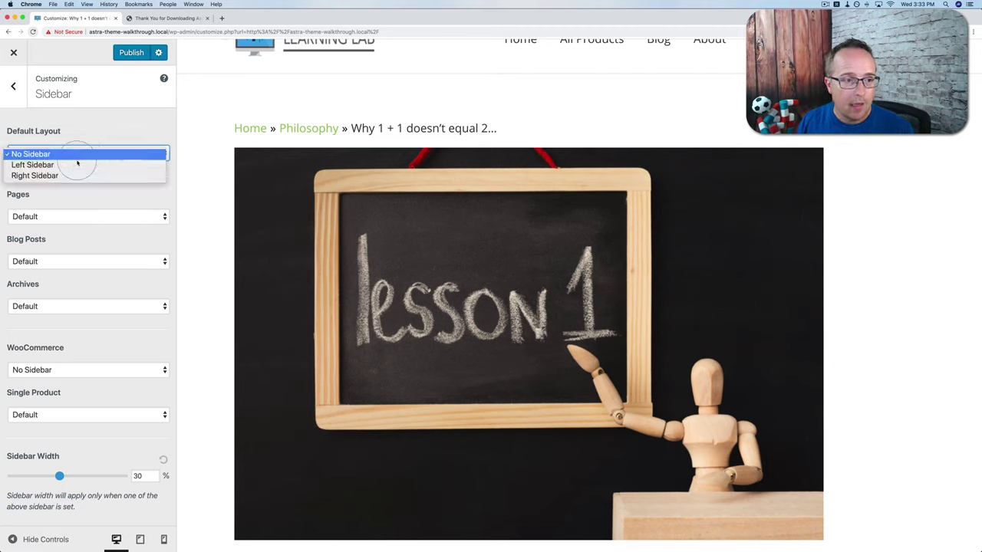
{"action": "left_click", "coordinate": [24, 176]}
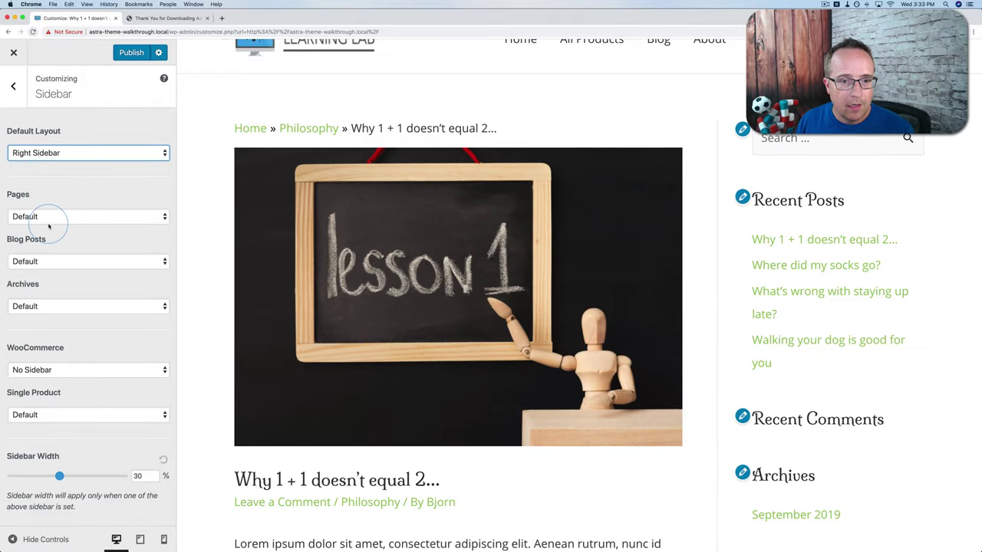
{"action": "left_click", "coordinate": [77, 218]}
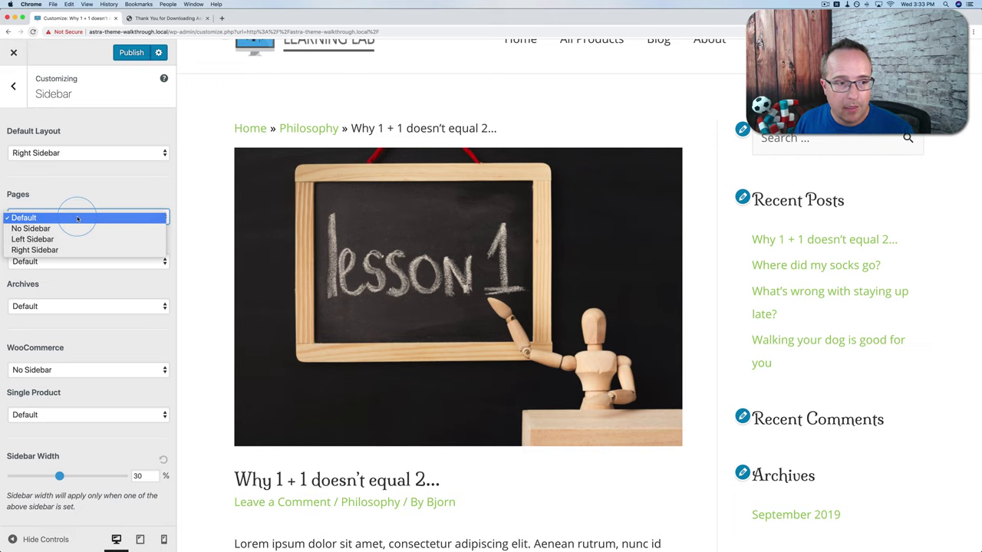
{"action": "left_click", "coordinate": [29, 228]}
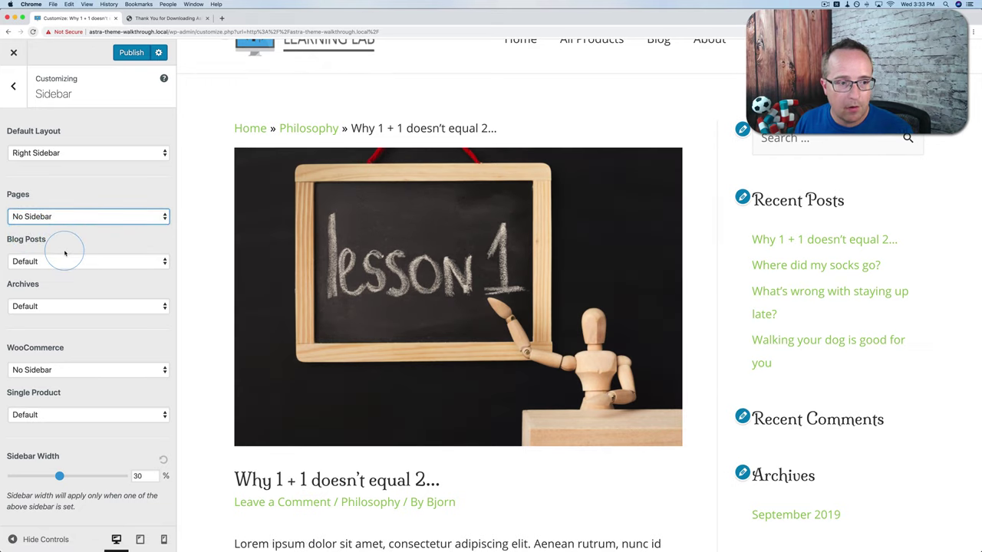
- Try the No Sidebar layout for Blog Posts and return it to Default
{"action": "left_click", "coordinate": [43, 263]}
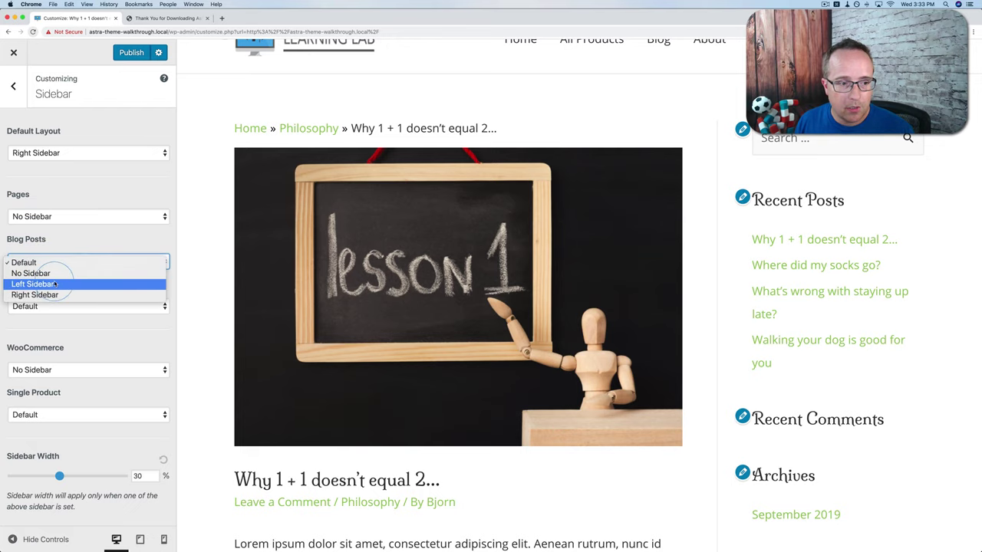
{"action": "left_click", "coordinate": [31, 273]}
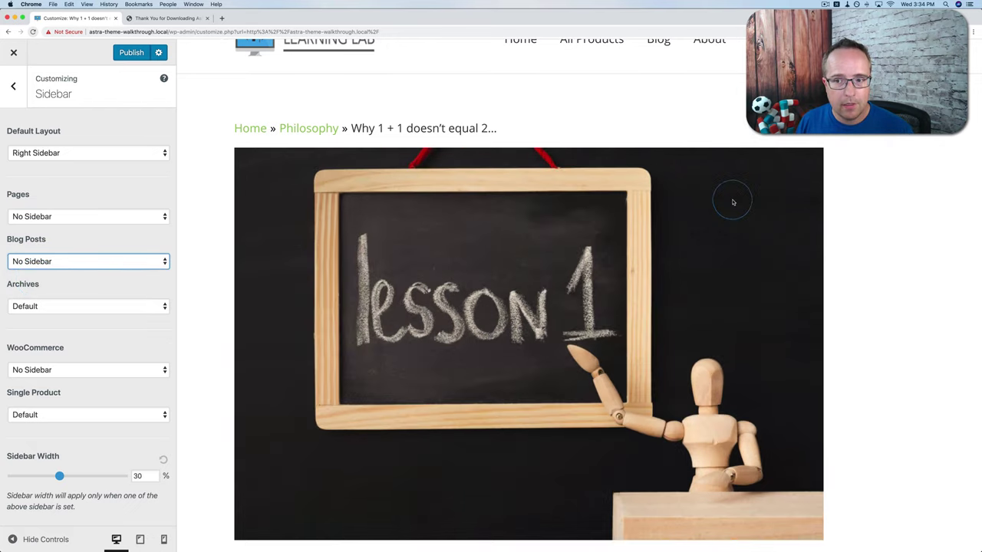
{"action": "left_click", "coordinate": [150, 262]}
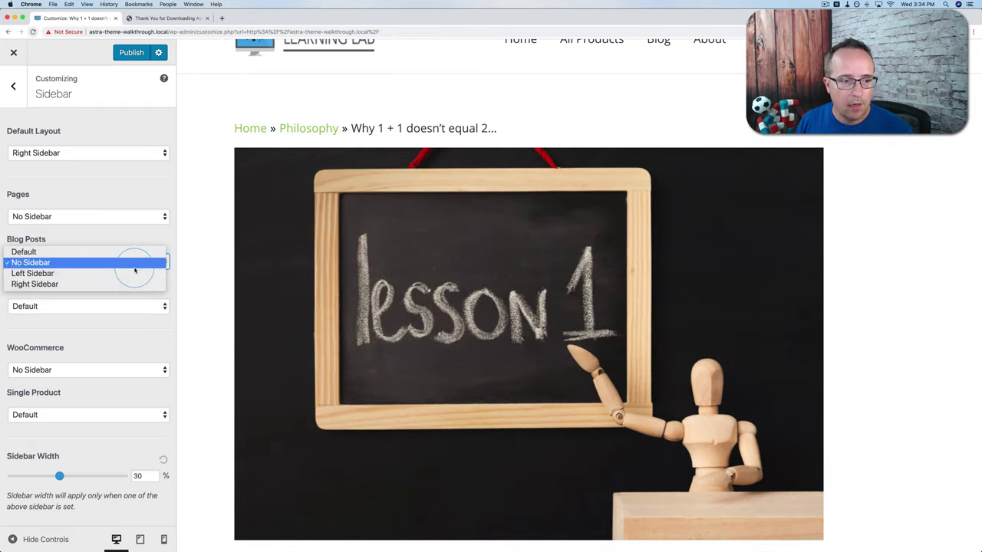
{"action": "left_click", "coordinate": [71, 251]}
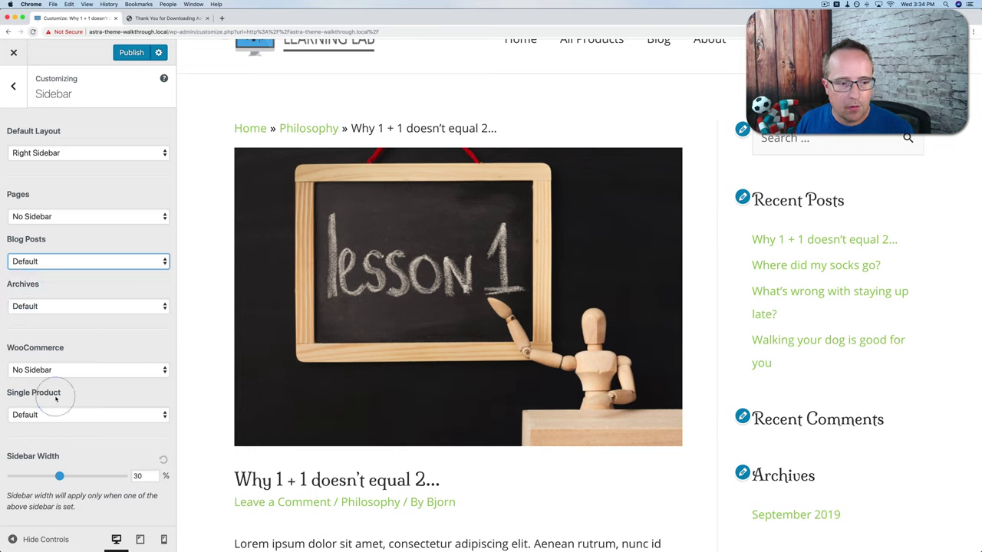
- Set the sidebar layout for WooCommerce single products to No Sidebar
{"action": "left_click", "coordinate": [24, 415]}
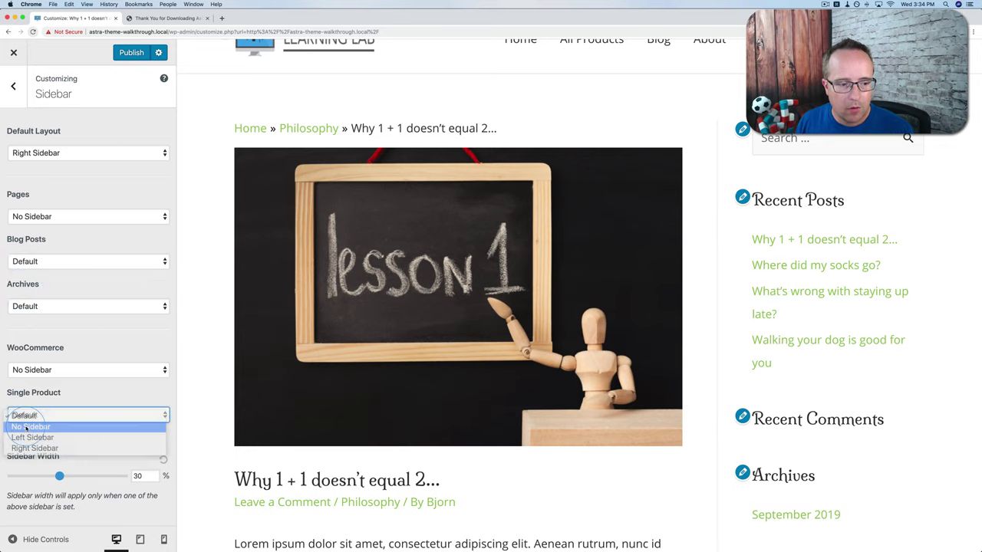
{"action": "left_click", "coordinate": [25, 426]}
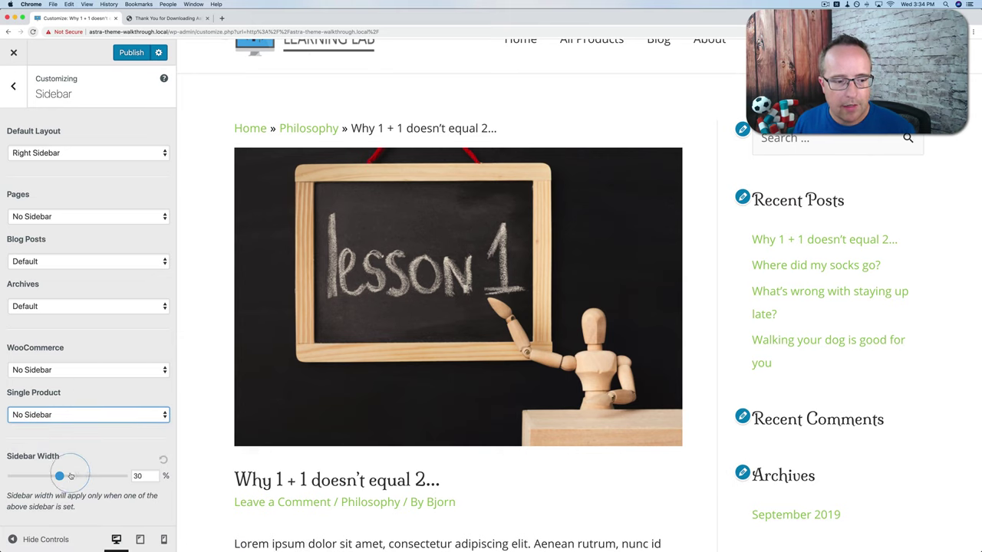
- Try a sidebar width of 15% and set it back to 30%
{"action": "mouse_move", "coordinate": [60, 477]}
{"action": "left_mouse_down"}
{"action": "mouse_move", "coordinate": [114, 477]}
{"action": "mouse_move", "coordinate": [40, 477]}
{"action": "mouse_move", "coordinate": [60, 476]}
{"action": "left_mouse_up"}
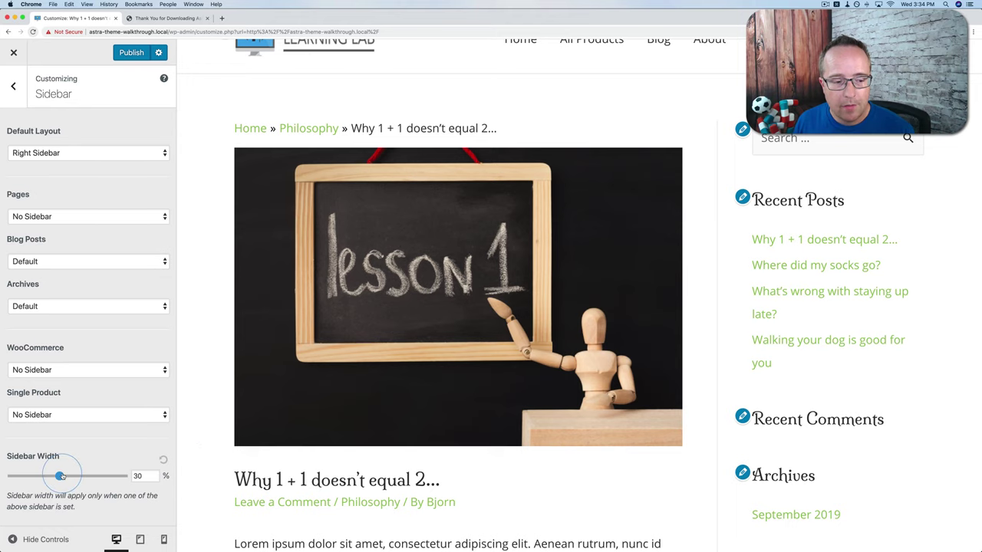
{"action": "left_click_drag", "start_coordinate": [60, 477], "coordinate": [11, 476]}
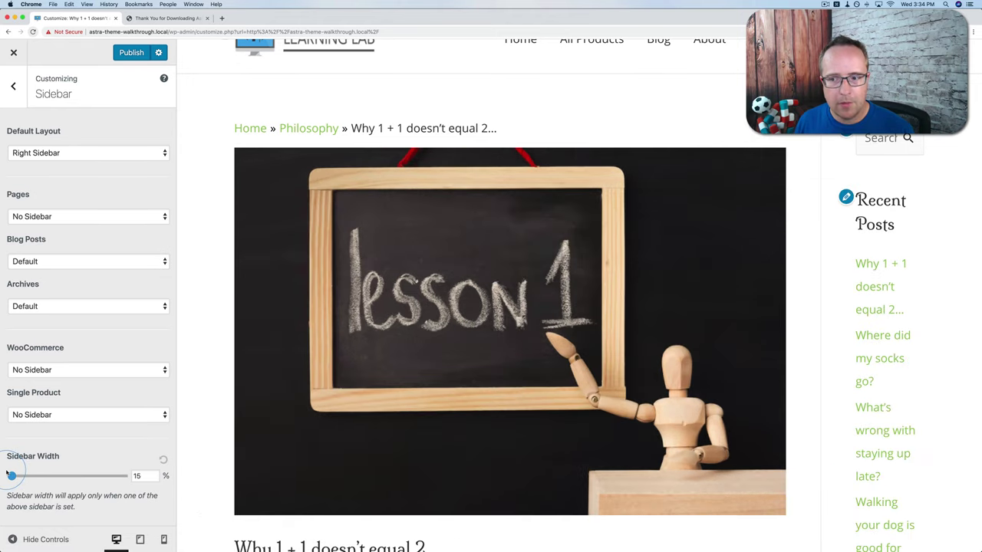
{"action": "left_click", "coordinate": [138, 477]}
{"action": "type", "text": "30"}
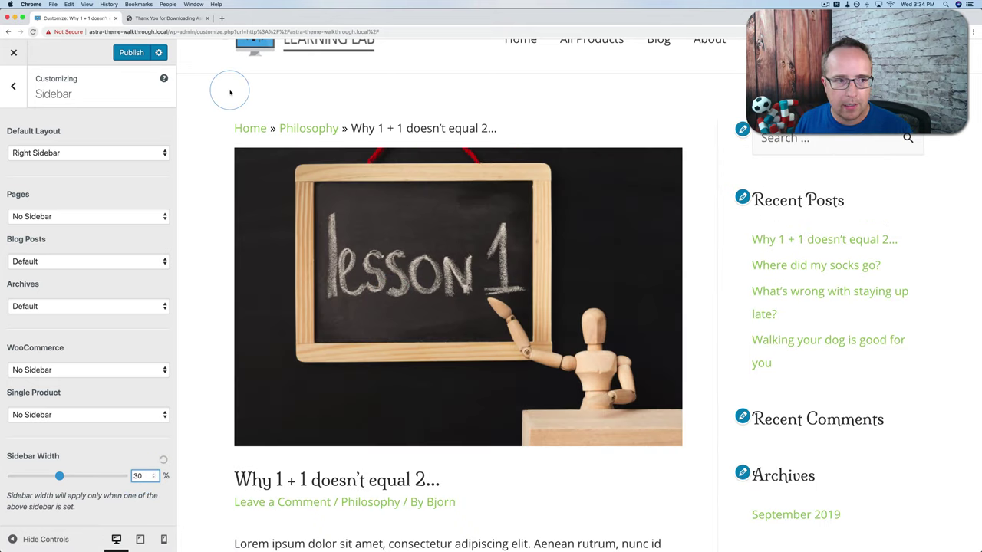
- Enable the four-area footer widgets layout in the Footer settings and set its top border size to 0
{"action": "left_click", "coordinate": [13, 85]}
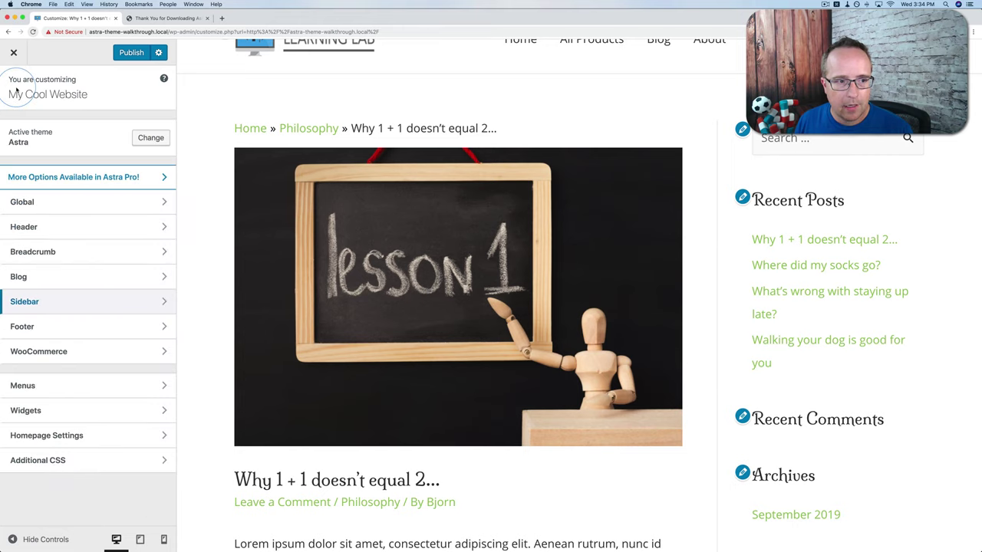
{"action": "left_click", "coordinate": [23, 328]}
{"action": "scroll", "coordinate": [207, 290], "scroll_direction": "down", "scroll_amount": 10}
{"action": "scroll", "coordinate": [207, 290], "scroll_direction": "down", "scroll_amount": 15}
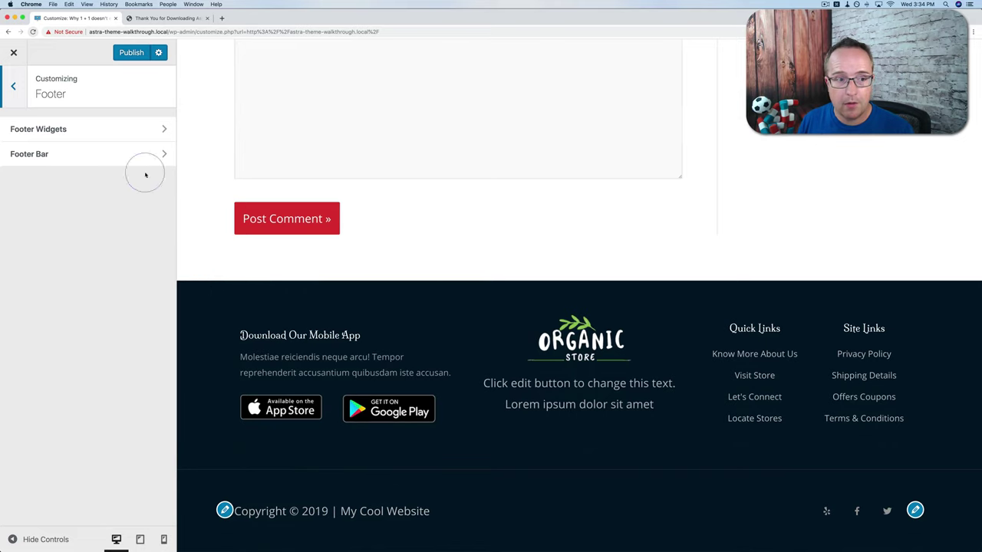
{"action": "left_click", "coordinate": [45, 131]}
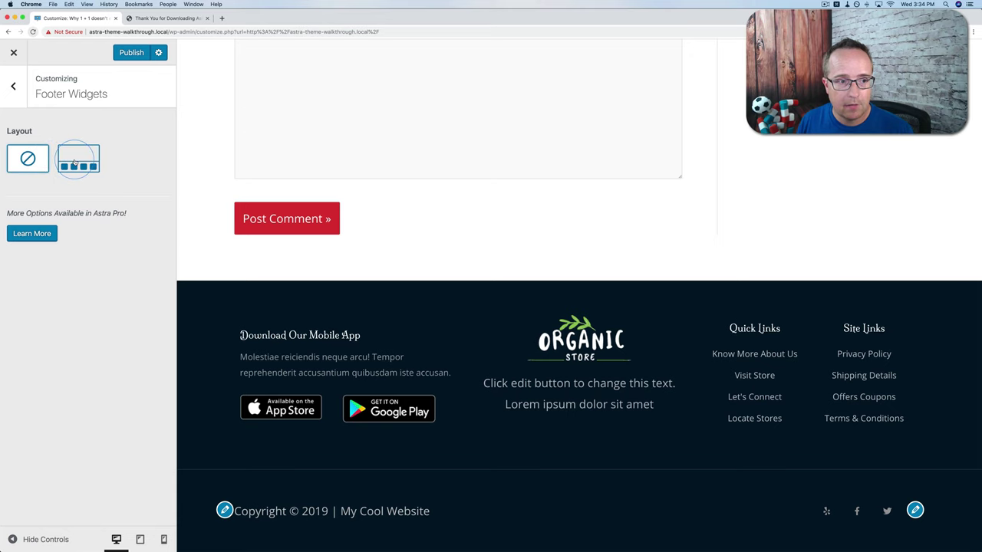
{"action": "left_click", "coordinate": [74, 162]}
{"action": "scroll", "coordinate": [330, 375], "scroll_direction": "down", "scroll_amount": 1}
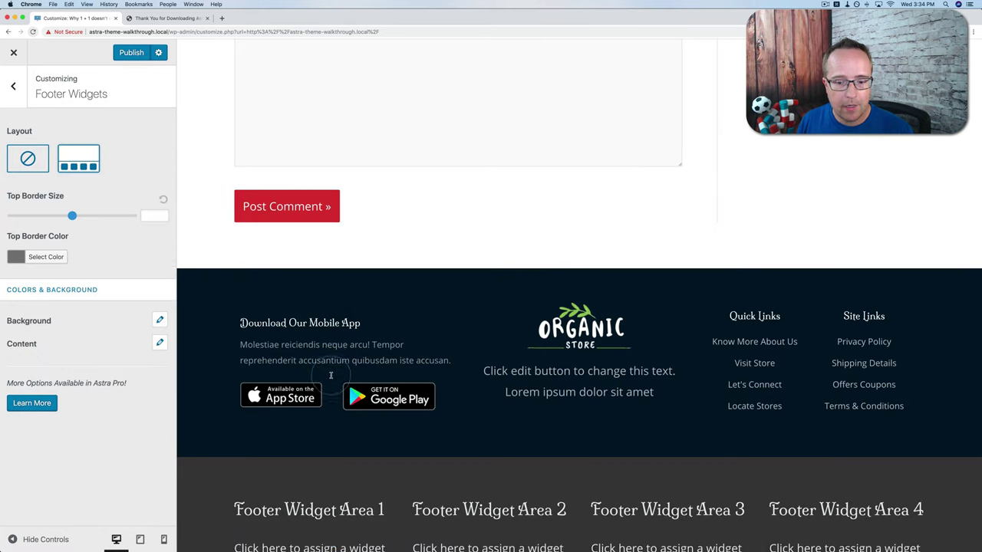
{"action": "scroll", "coordinate": [331, 375], "scroll_direction": "down", "scroll_amount": 2}
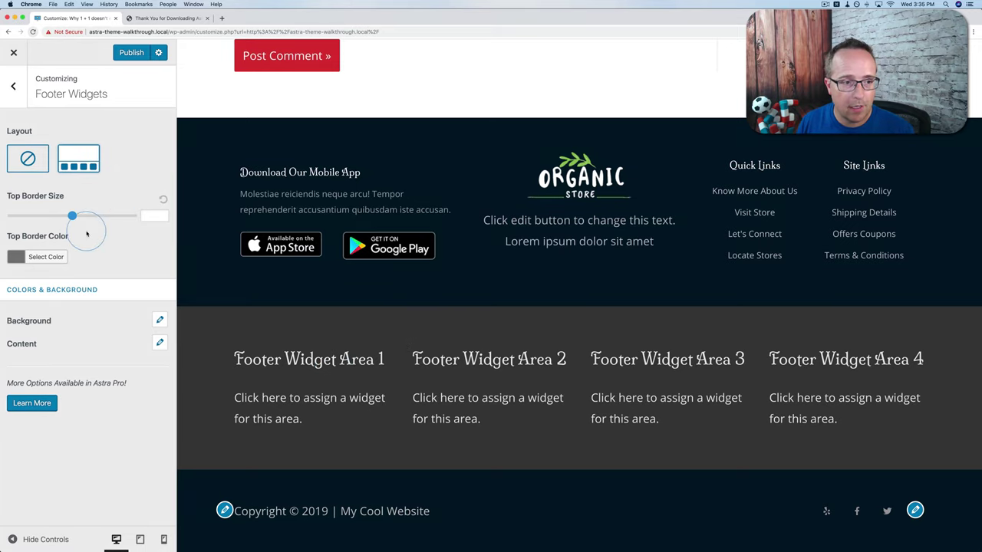
{"action": "left_click_drag", "start_coordinate": [75, 222], "coordinate": [11, 215]}
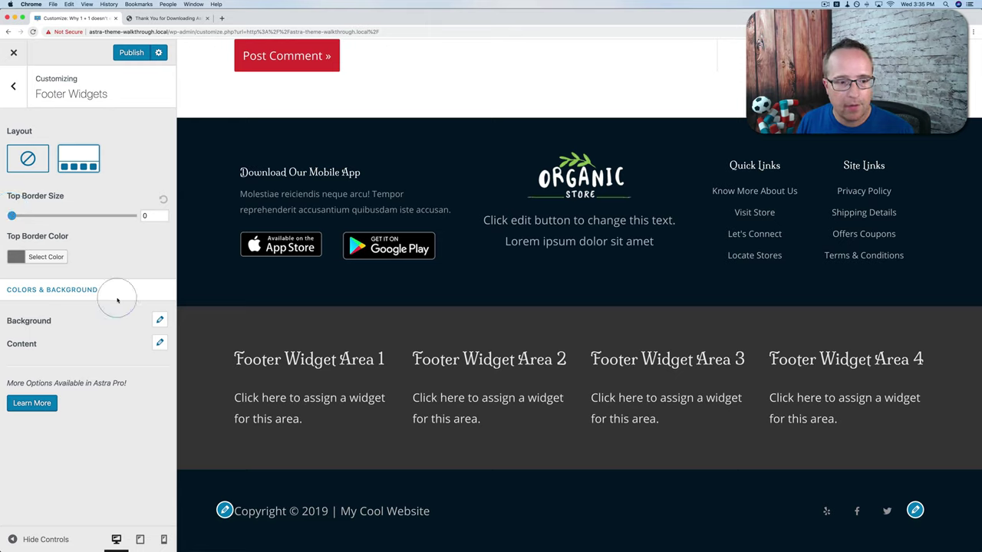
- Set the footer widgets' background color to the light grey #a8a8a8
{"action": "left_click", "coordinate": [159, 320]}
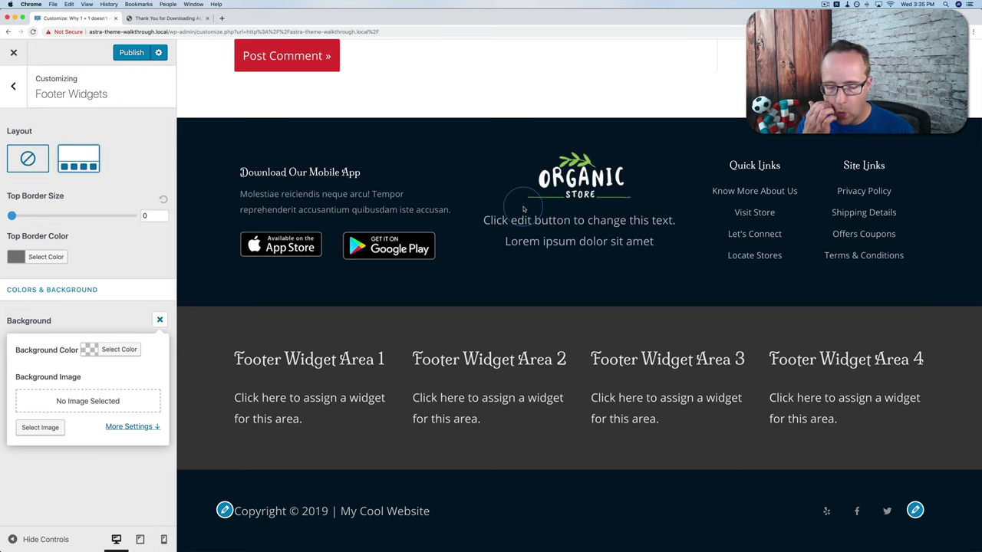
{"action": "left_click", "coordinate": [117, 349]}
{"action": "left_click_drag", "start_coordinate": [98, 476], "coordinate": [116, 424]}
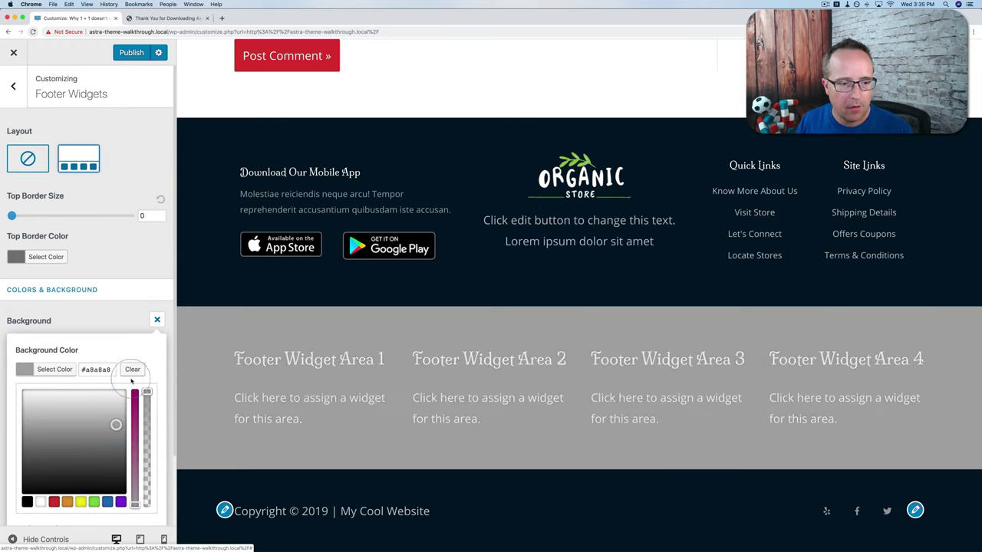
{"action": "left_click", "coordinate": [49, 370]}
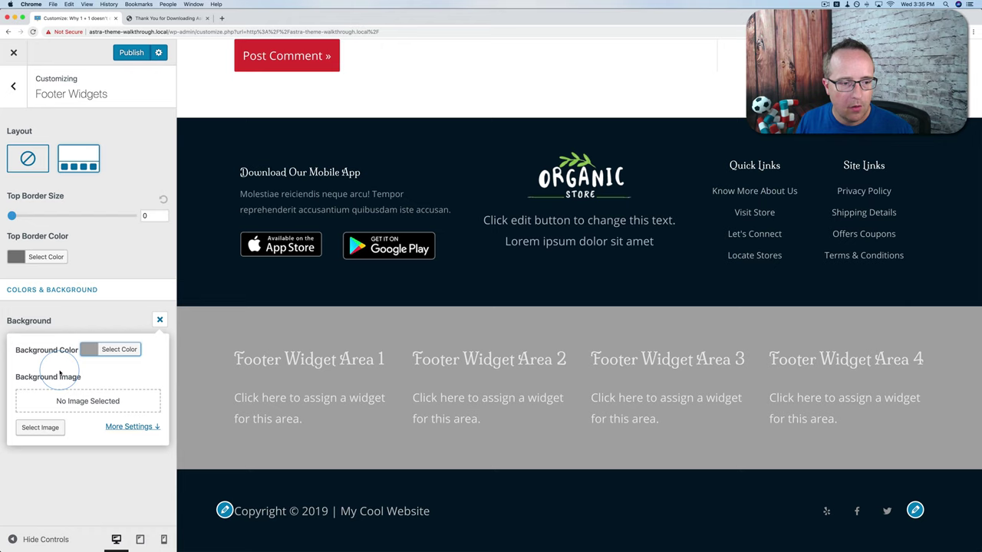
- Choose the concert crowd photo from the media library as the footer widgets' background image
{"action": "left_click", "coordinate": [40, 428]}
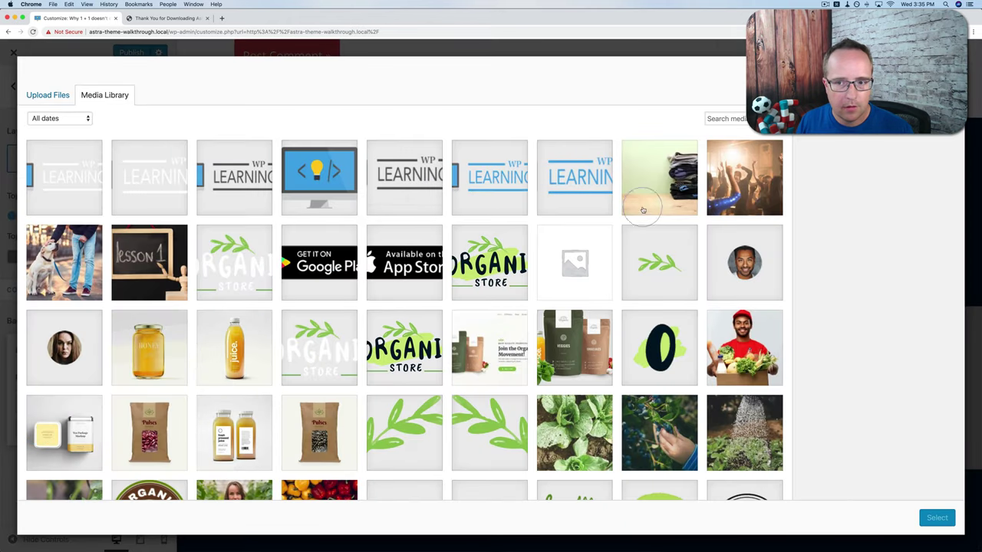
{"action": "left_click", "coordinate": [730, 189]}
{"action": "left_click", "coordinate": [937, 519]}
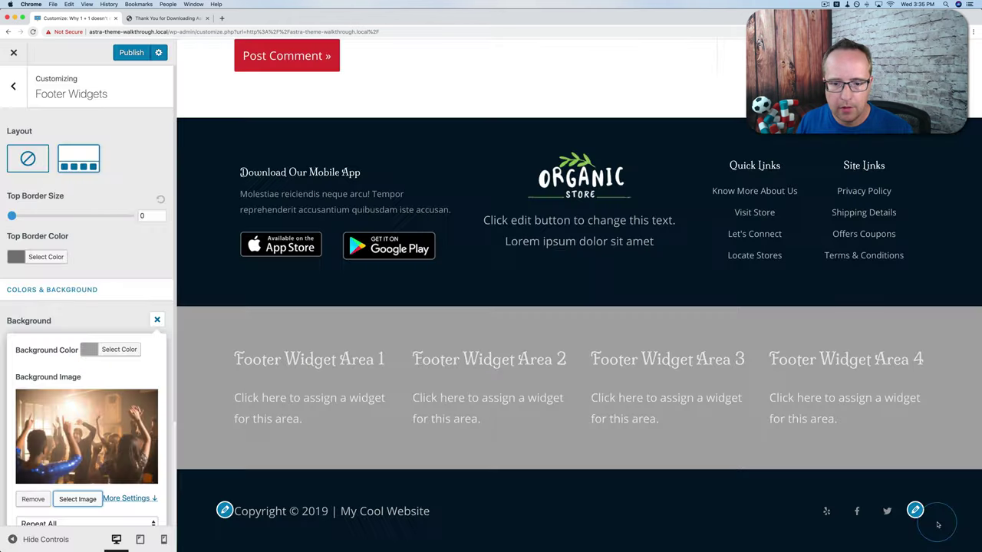
- Clear the background color of the footer widgets area
{"action": "left_click", "coordinate": [119, 349]}
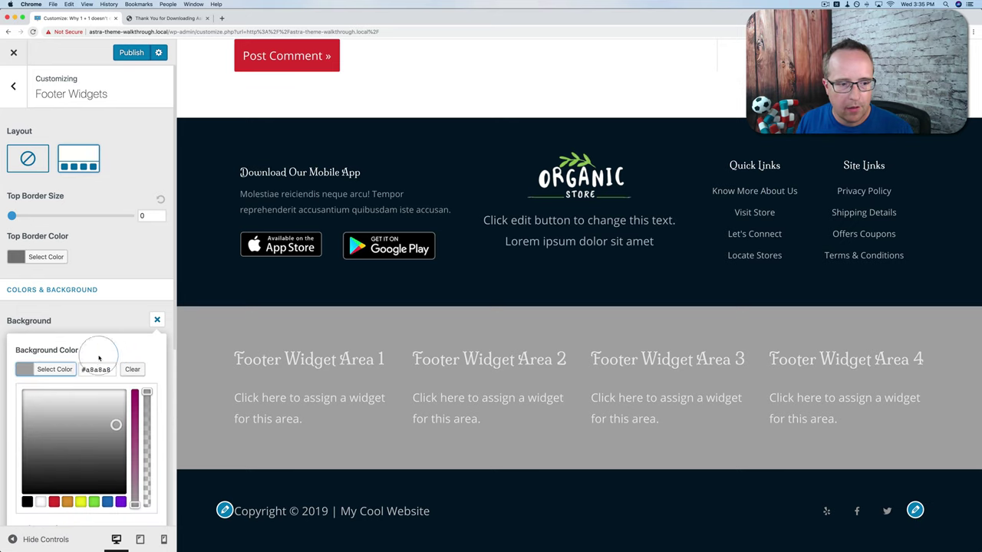
{"action": "left_click", "coordinate": [132, 369]}
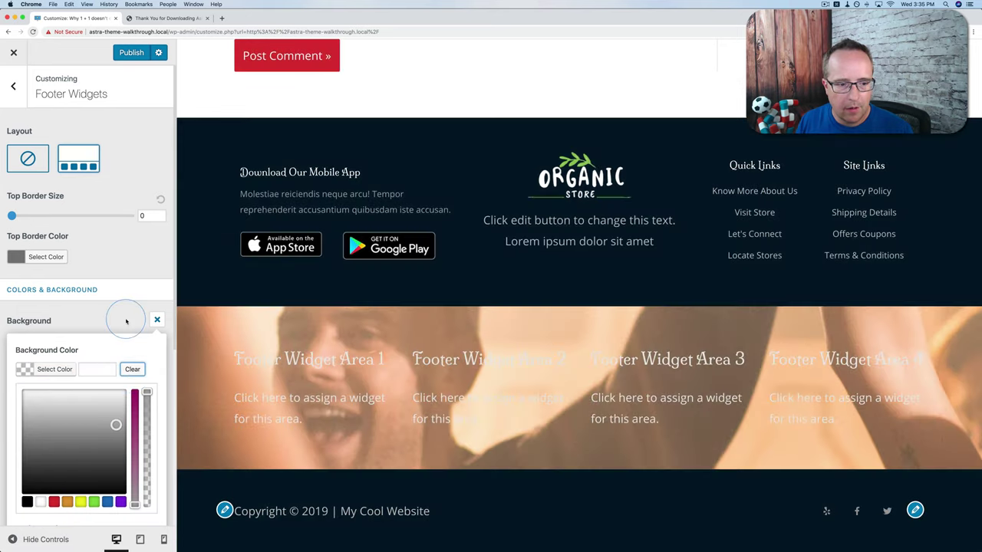
{"action": "left_click", "coordinate": [47, 369]}
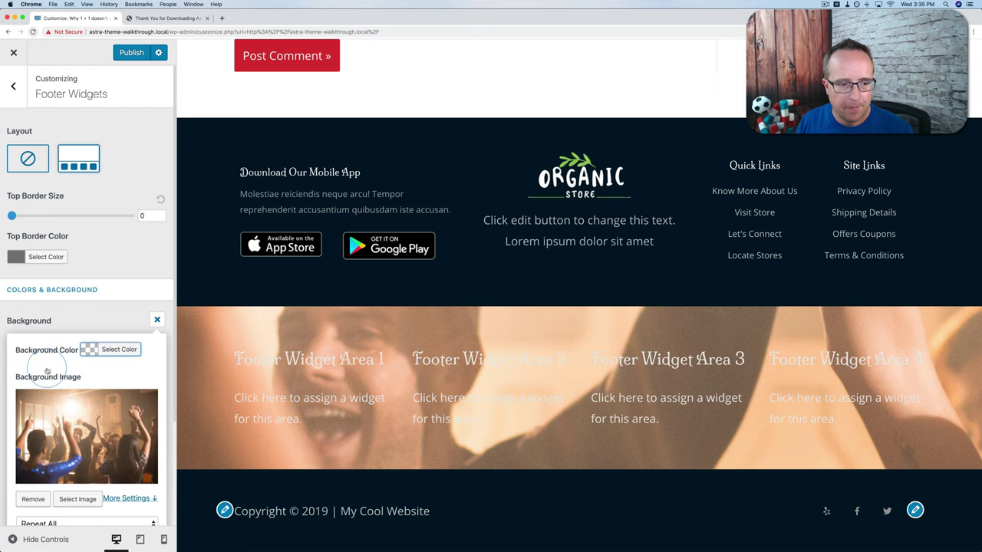
- Try Contain as the background size for the footer widgets' image
{"action": "scroll", "coordinate": [73, 380], "scroll_direction": "down", "scroll_amount": 3}
{"action": "left_click", "coordinate": [125, 376]}
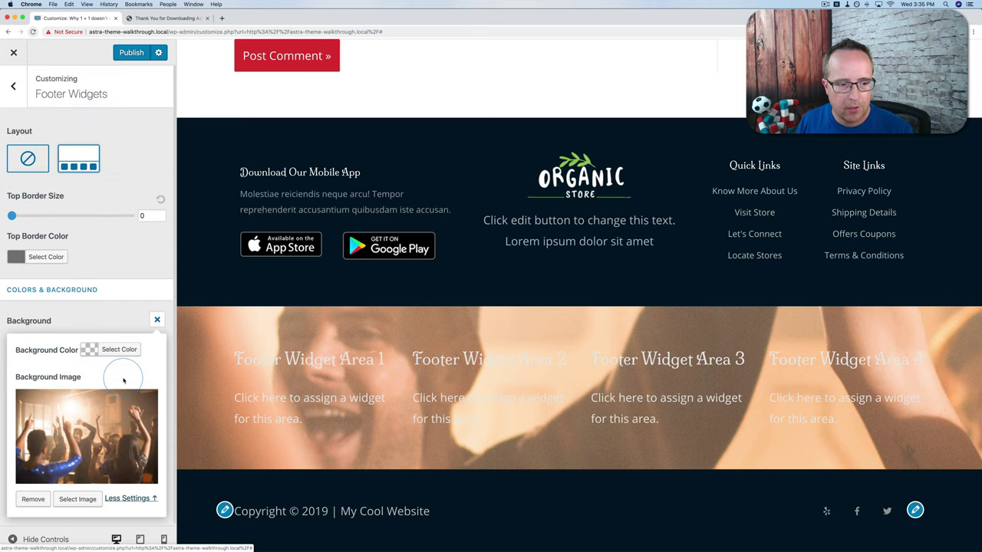
{"action": "left_click", "coordinate": [135, 479]}
{"action": "scroll", "coordinate": [62, 429], "scroll_direction": "down", "scroll_amount": 3}
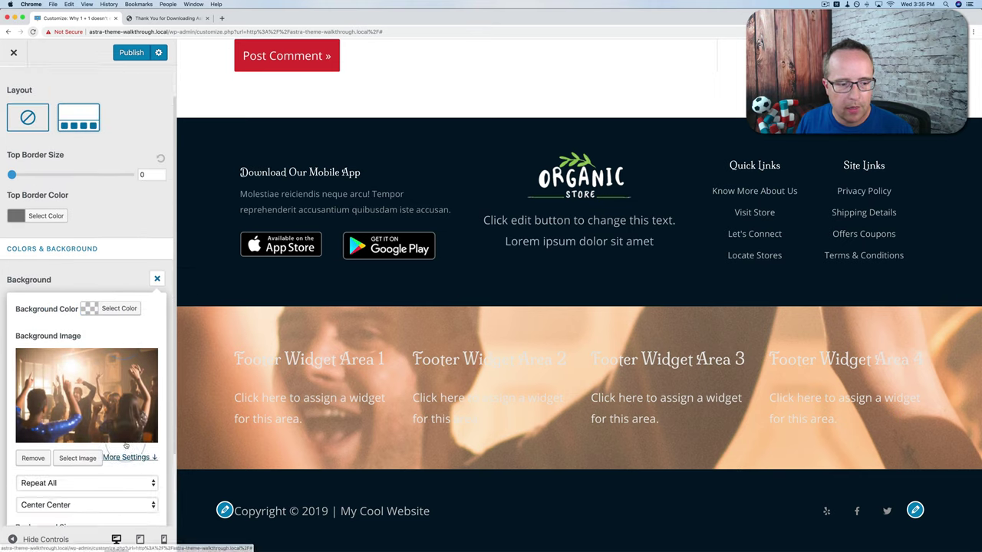
{"action": "left_click", "coordinate": [92, 454]}
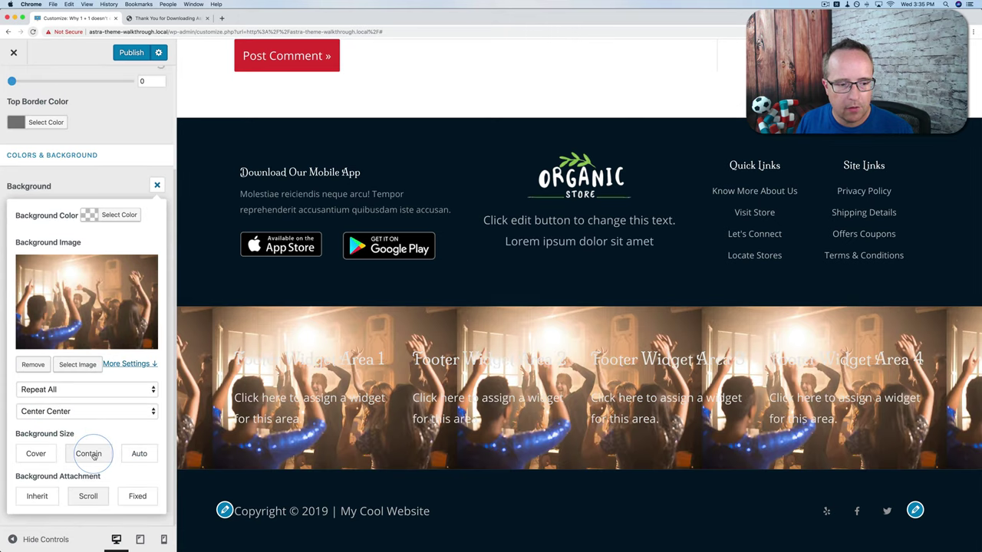
- Set the footer widgets' background image to No Repeat with Cover size and Fixed attachment
{"action": "left_click", "coordinate": [72, 387]}
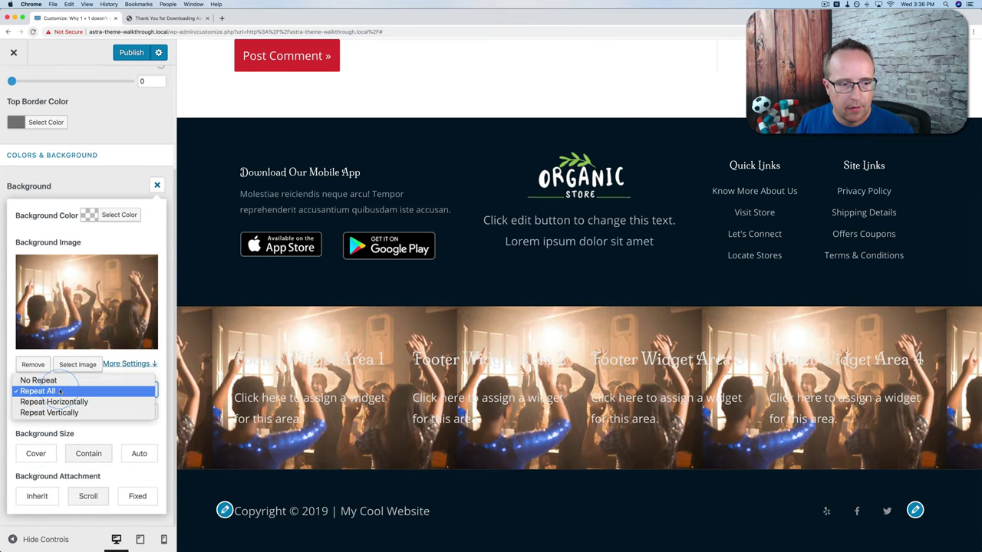
{"action": "left_click", "coordinate": [56, 376]}
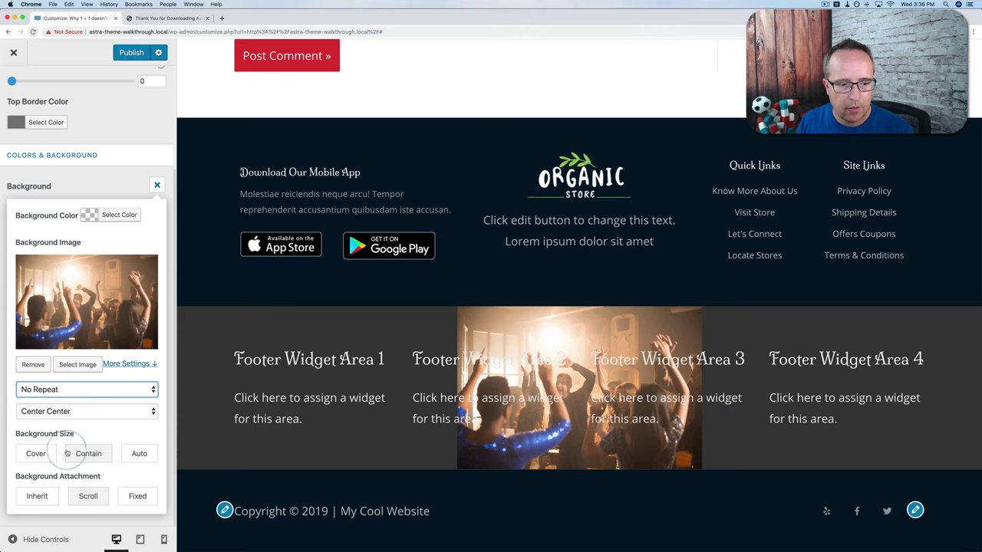
{"action": "left_click", "coordinate": [32, 454]}
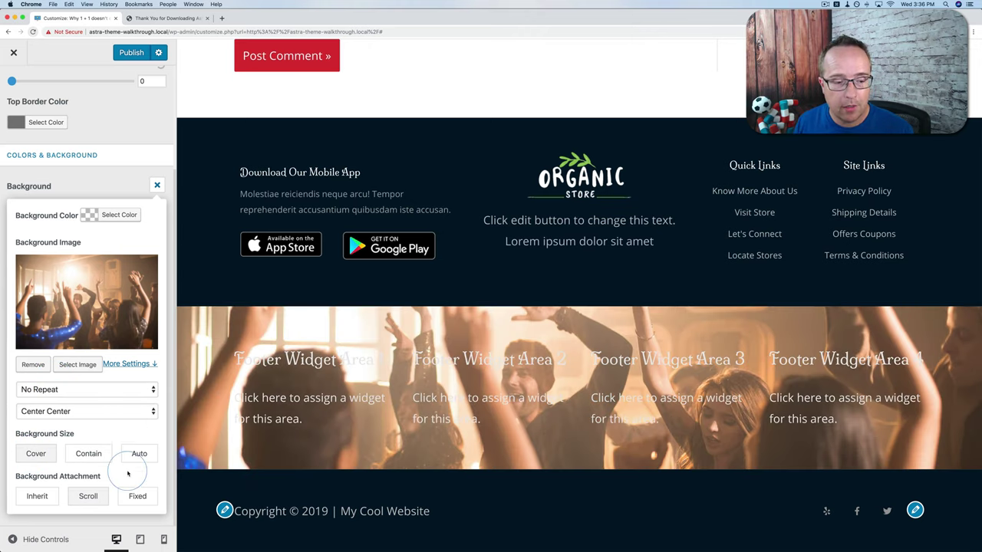
{"action": "left_click", "coordinate": [139, 500]}
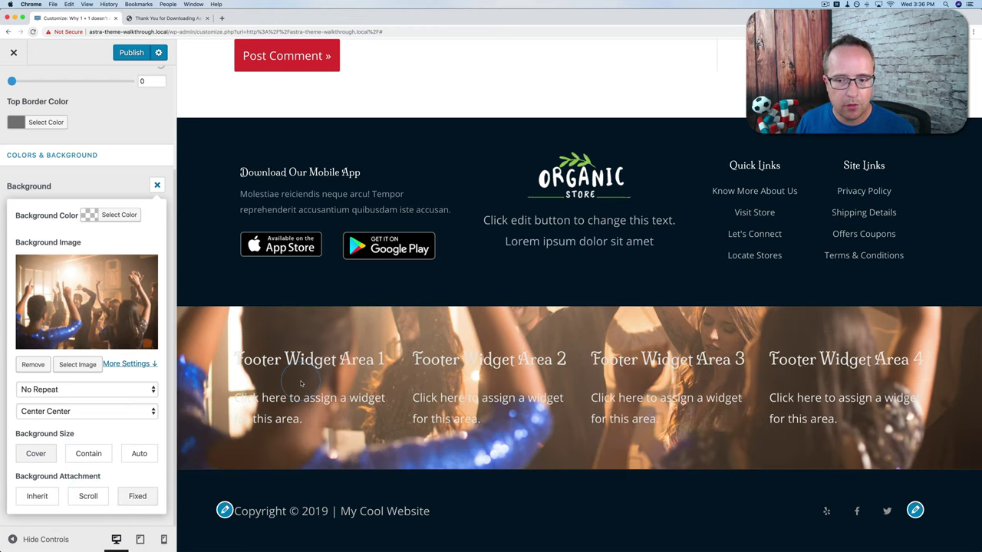
- Try Scroll and Inherit as the background attachment of the footer widgets' image, comparing them with Fixed in the page preview
{"action": "scroll", "coordinate": [407, 350], "scroll_direction": "up", "scroll_amount": 3}
{"action": "scroll", "coordinate": [410, 350], "scroll_direction": "down", "scroll_amount": 3}
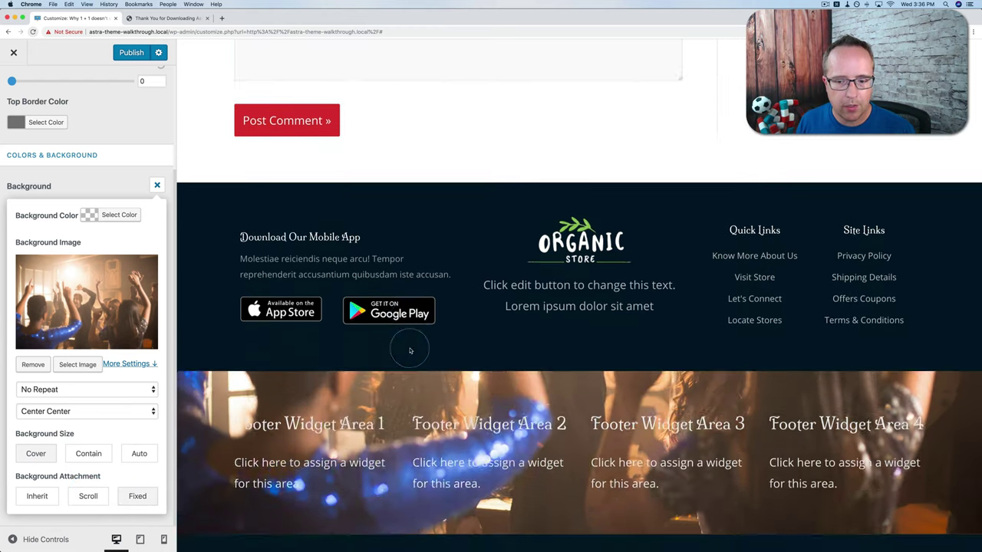
{"action": "scroll", "coordinate": [409, 351], "scroll_direction": "up", "scroll_amount": 3}
{"action": "scroll", "coordinate": [409, 350], "scroll_direction": "down", "scroll_amount": 3}
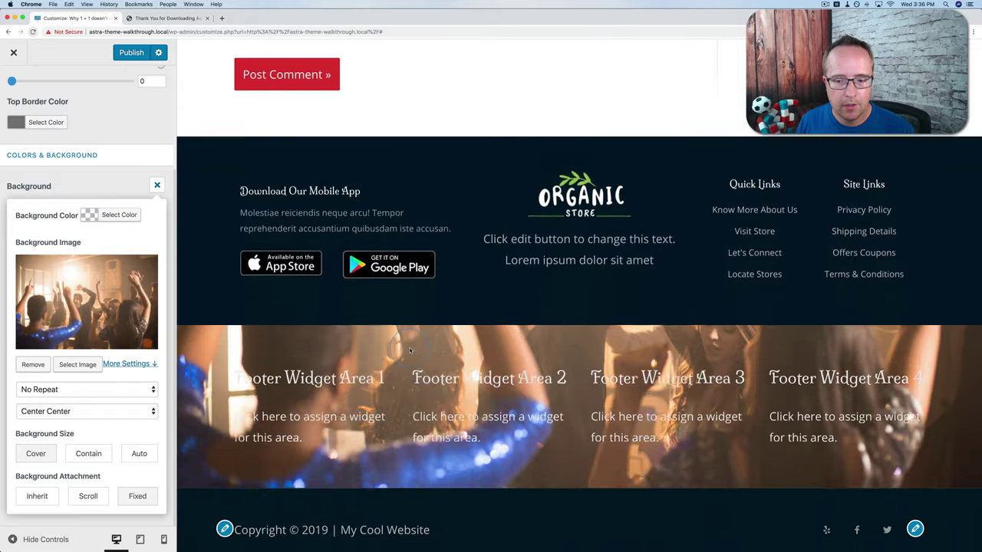
{"action": "left_click", "coordinate": [88, 496]}
{"action": "scroll", "coordinate": [267, 368], "scroll_direction": "up", "scroll_amount": 3}
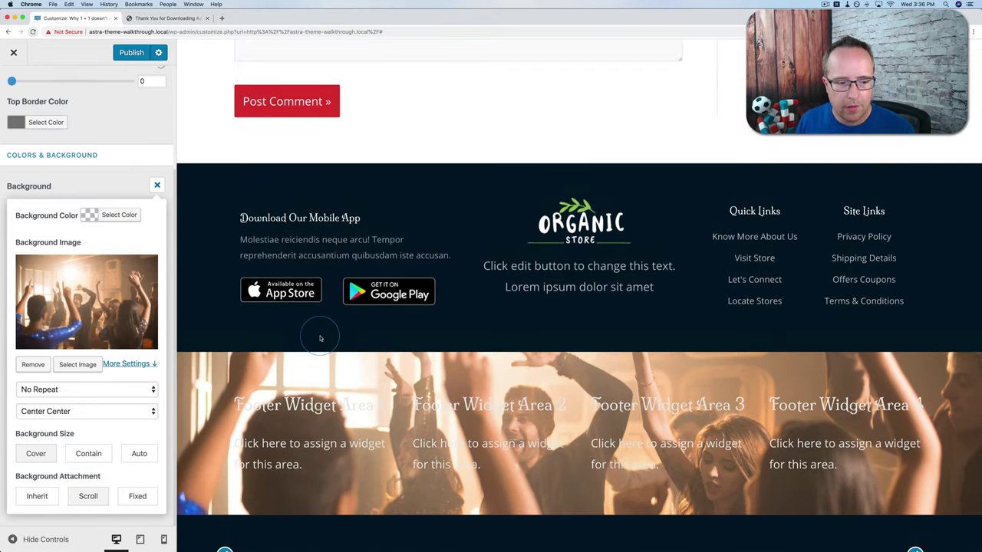
{"action": "scroll", "coordinate": [320, 335], "scroll_direction": "down", "scroll_amount": 3}
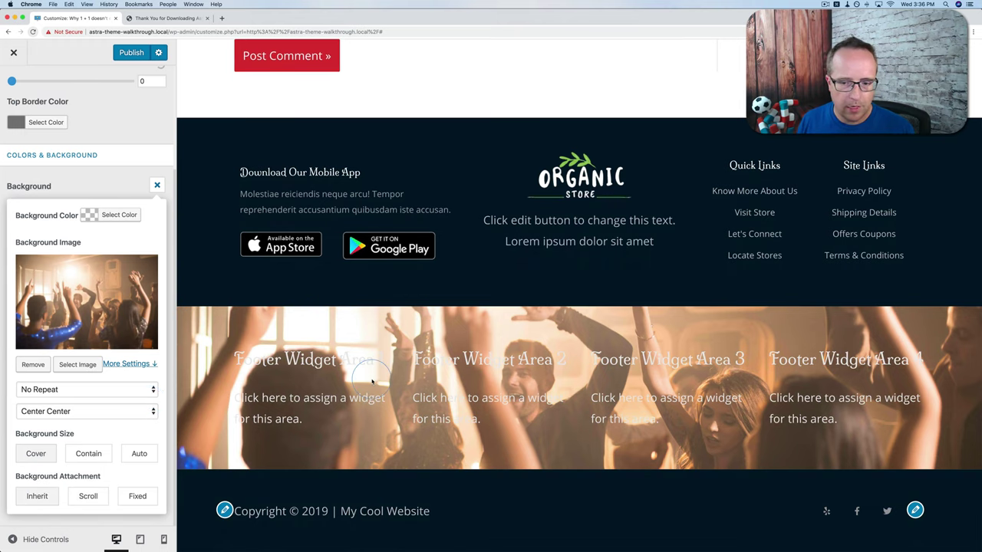
{"action": "scroll", "coordinate": [372, 382], "scroll_direction": "up", "scroll_amount": 3}
{"action": "scroll", "coordinate": [372, 381], "scroll_direction": "down", "scroll_amount": 3}
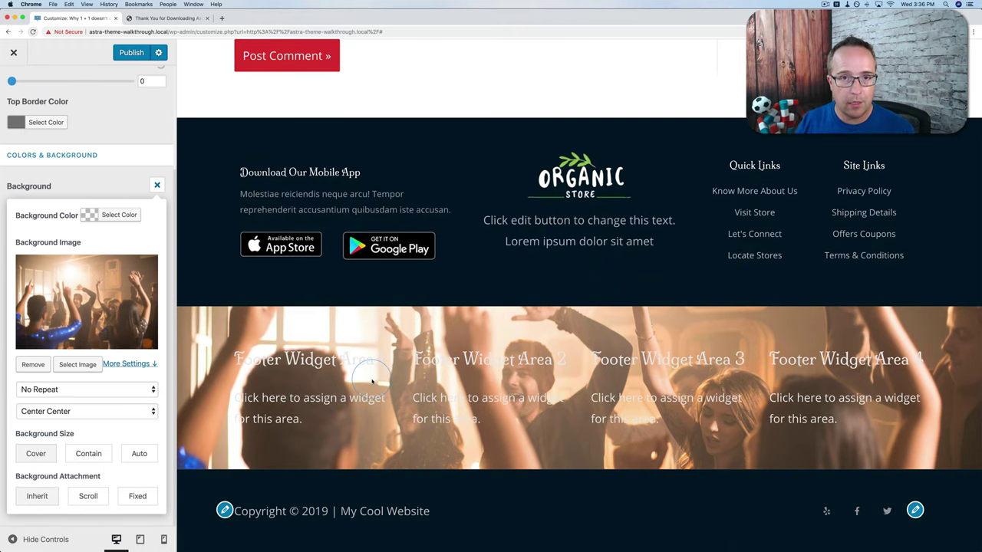
- Remove the footer widgets' background image and leave the Footer Widgets settings
{"action": "left_click", "coordinate": [33, 364]}
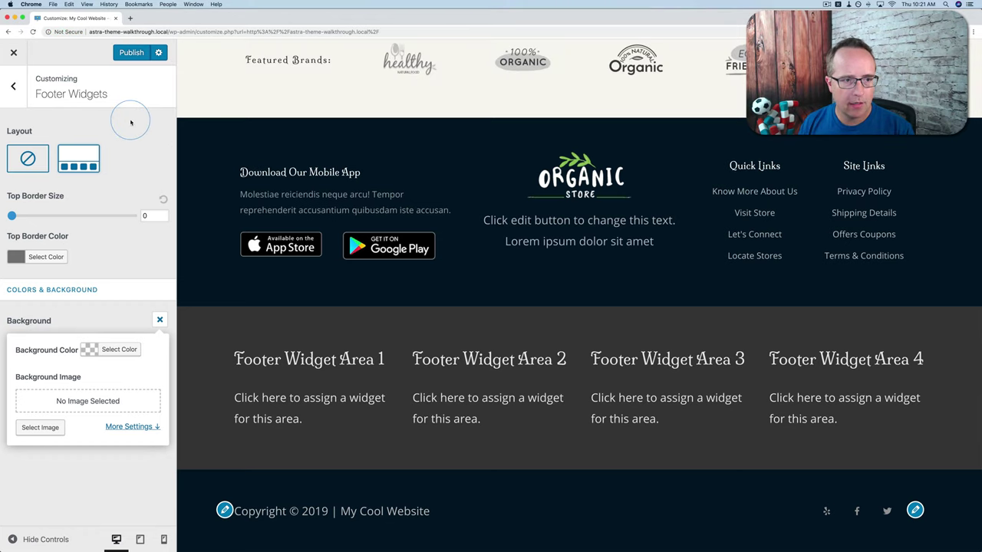
{"action": "left_click", "coordinate": [11, 87]}
{"action": "left_click", "coordinate": [10, 87]}
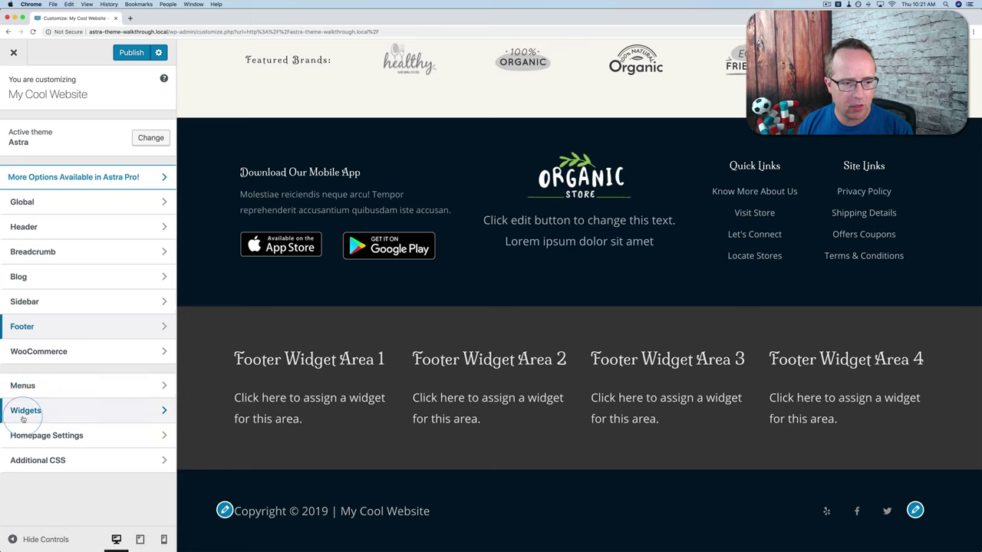
- Add an Image widget to Footer Widget Area 1
{"action": "left_click", "coordinate": [68, 411]}
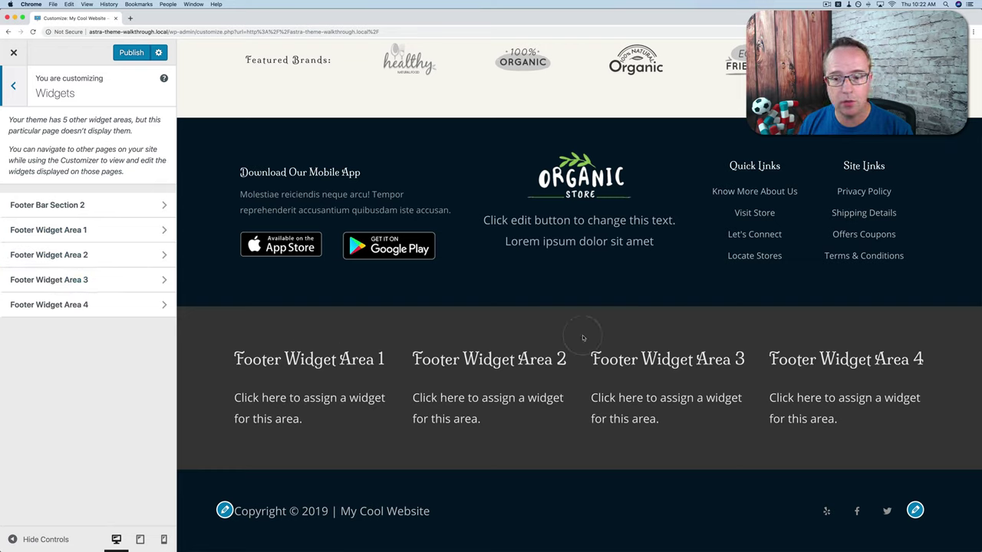
{"action": "left_click", "coordinate": [84, 205]}
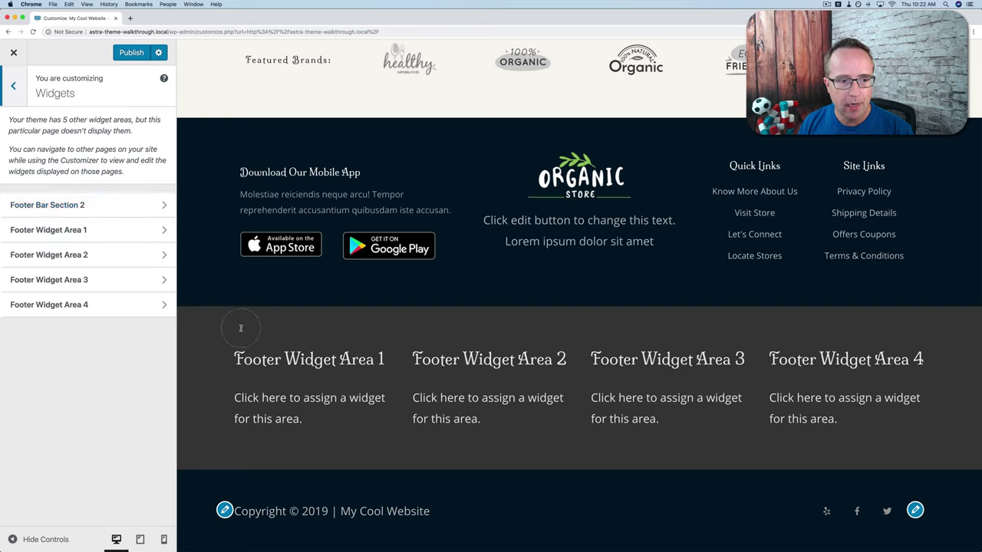
{"action": "left_click", "coordinate": [86, 230]}
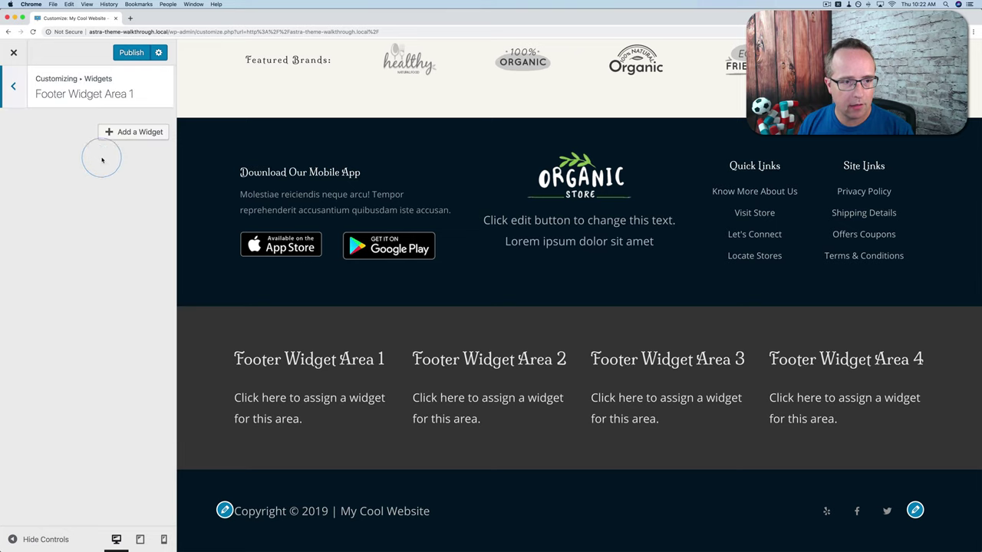
{"action": "left_click", "coordinate": [126, 133]}
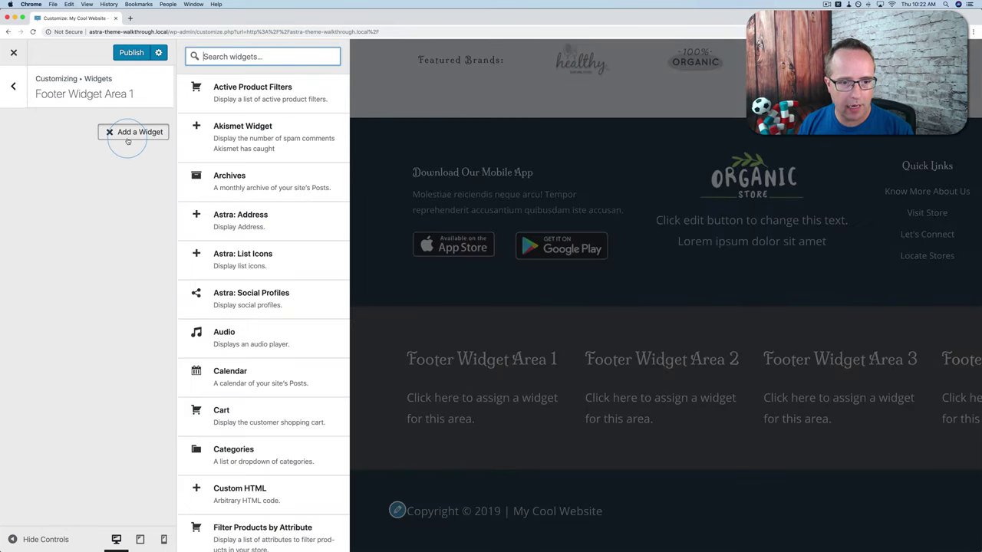
{"action": "scroll", "coordinate": [214, 276], "scroll_direction": "down", "scroll_amount": 5}
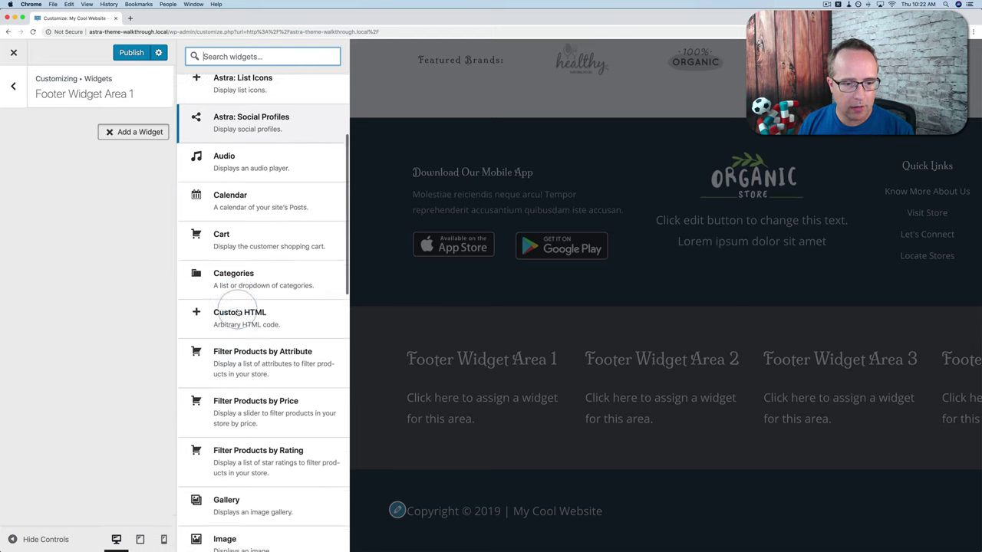
{"action": "scroll", "coordinate": [238, 313], "scroll_direction": "down", "scroll_amount": 6}
{"action": "left_click_drag", "start_coordinate": [249, 319], "coordinate": [160, 195]}
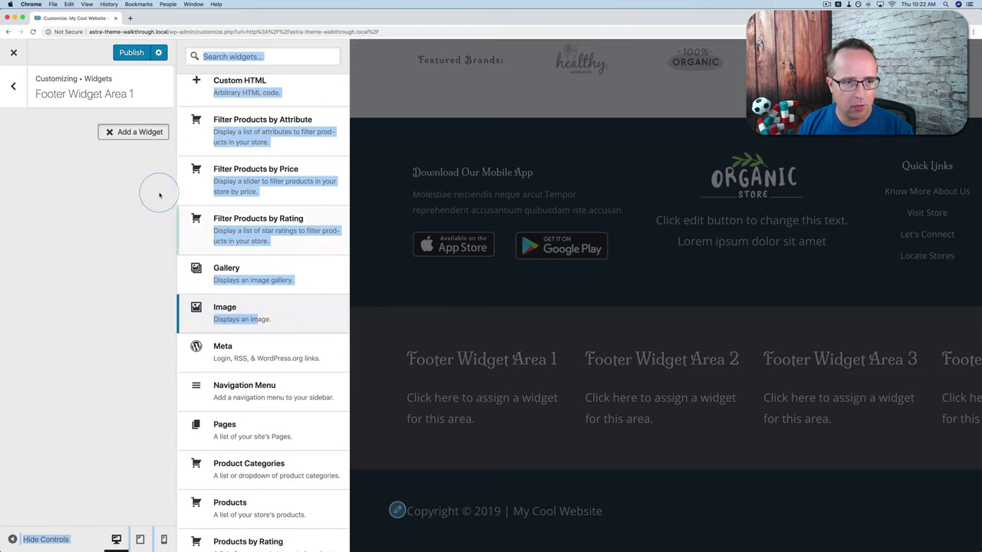
{"action": "left_click", "coordinate": [259, 308]}
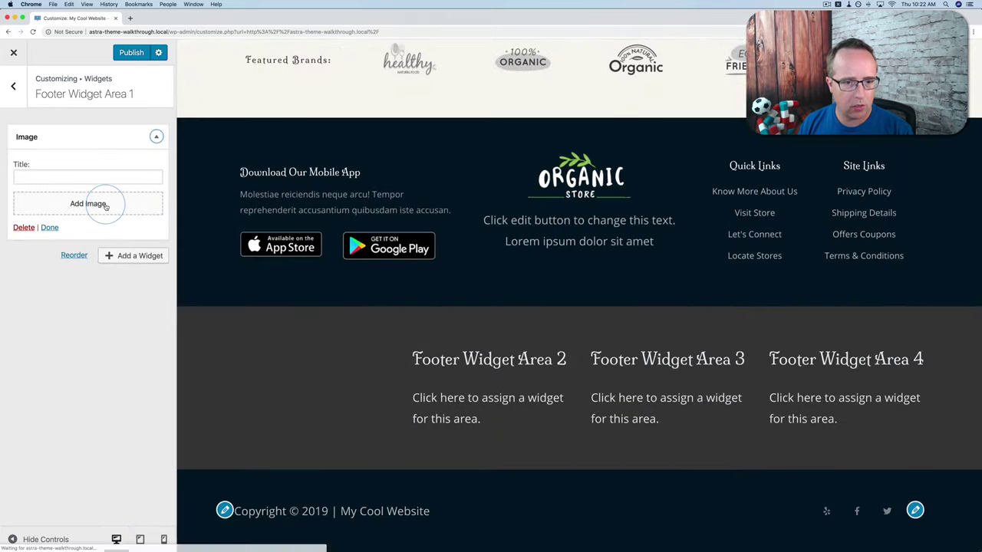
- Insert the white-lettered WP Learning Lab logo with the monitor from the media library into the Image widget
{"action": "left_click", "coordinate": [105, 205]}
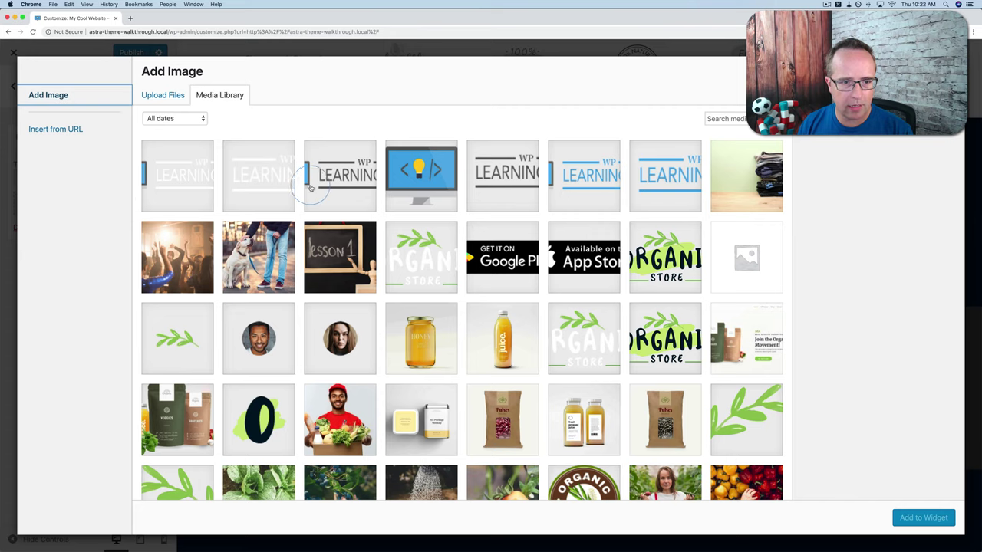
{"action": "left_click", "coordinate": [187, 179]}
{"action": "left_click", "coordinate": [934, 518]}
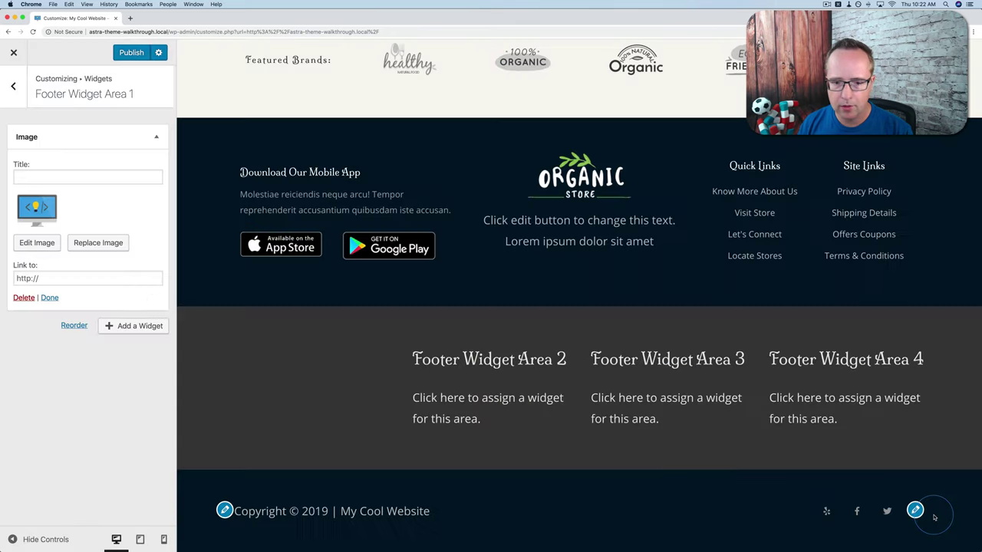
{"action": "left_click", "coordinate": [96, 202]}
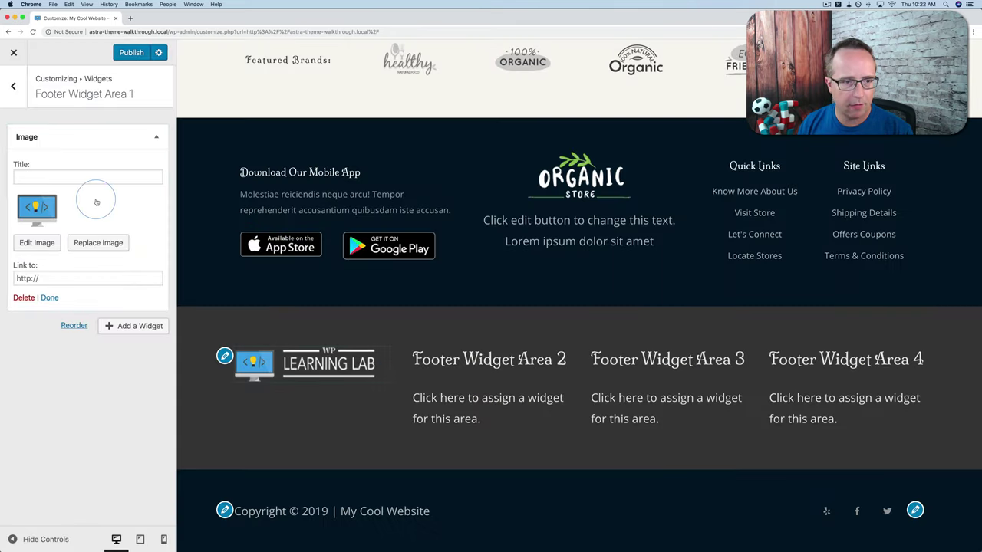
- Add a Text widget to Footer Widget Area 1 with the text "This is WP Learning Lab. Welcome!"
{"action": "left_click", "coordinate": [127, 326]}
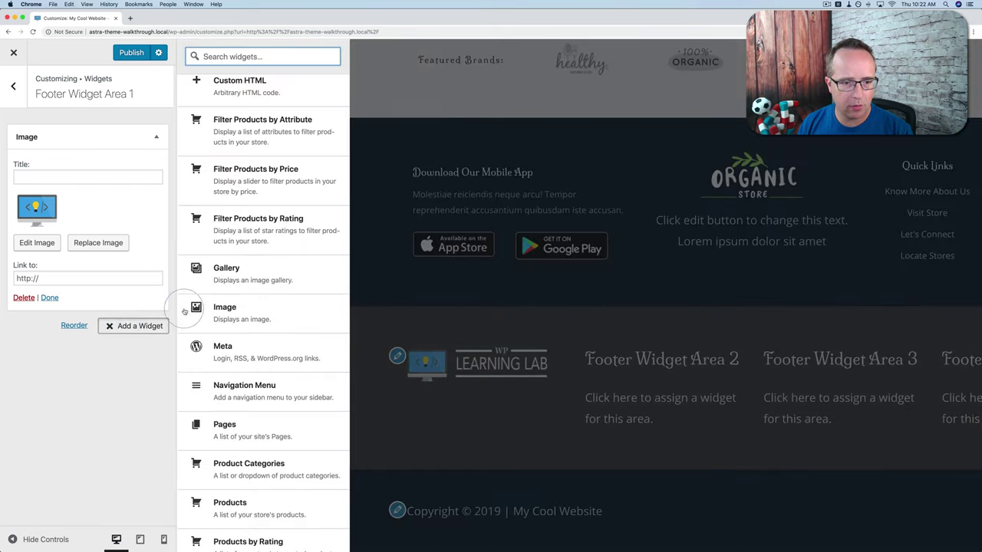
{"action": "scroll", "coordinate": [211, 311], "scroll_direction": "down", "scroll_amount": 5}
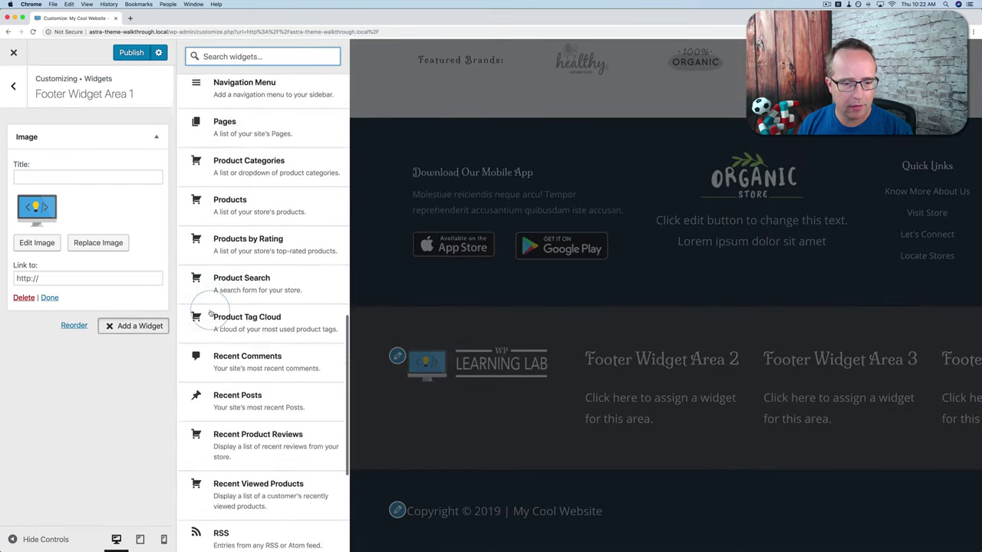
{"action": "scroll", "coordinate": [211, 313], "scroll_direction": "down", "scroll_amount": 4}
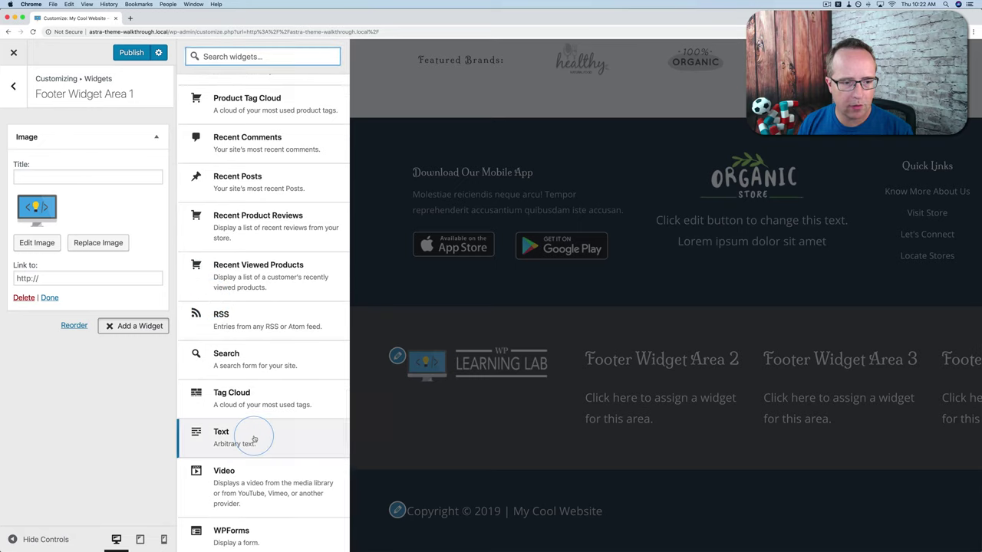
{"action": "left_click", "coordinate": [253, 439]}
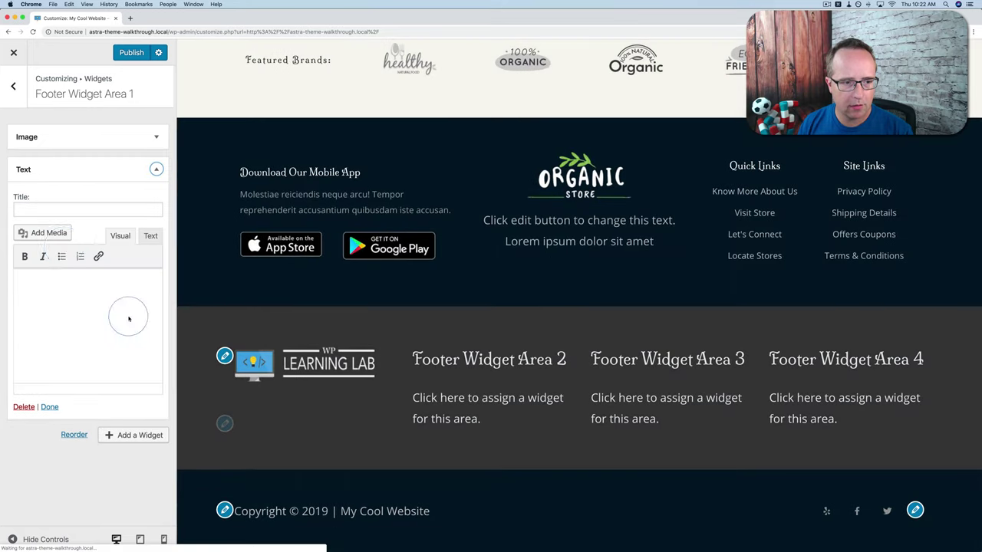
{"action": "left_click", "coordinate": [59, 277]}
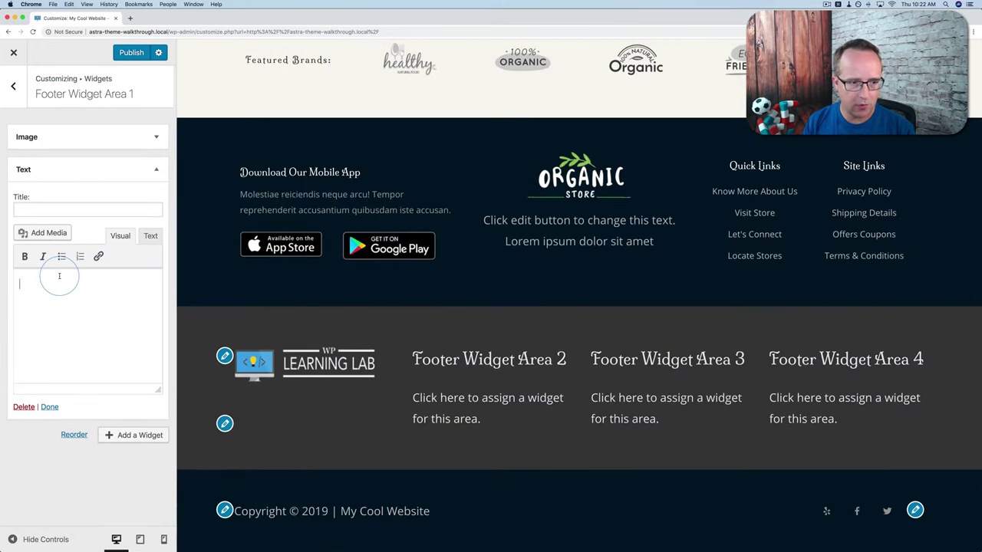
{"action": "type", "text": "This is WP Lea"}
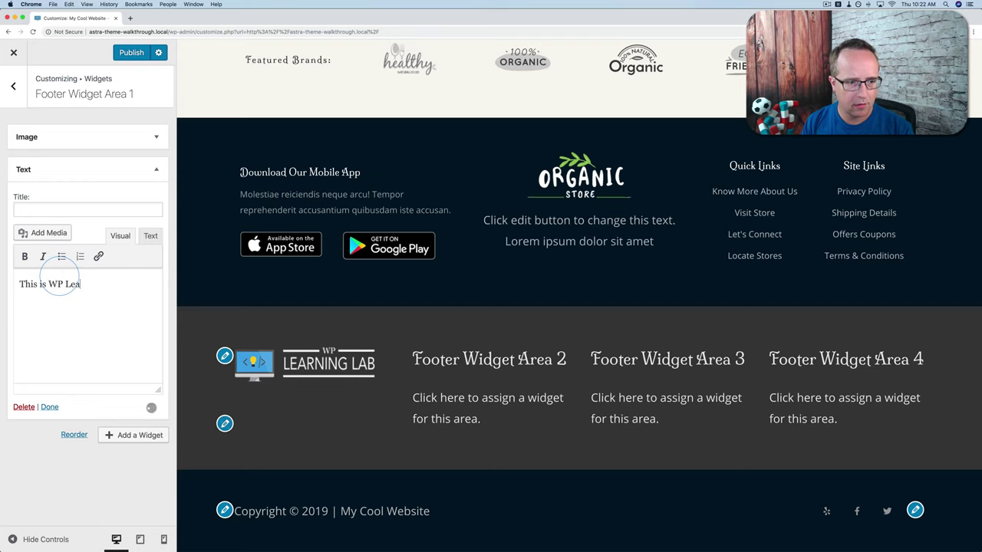
{"action": "type", "text": "rning Lab. Welcome!"}
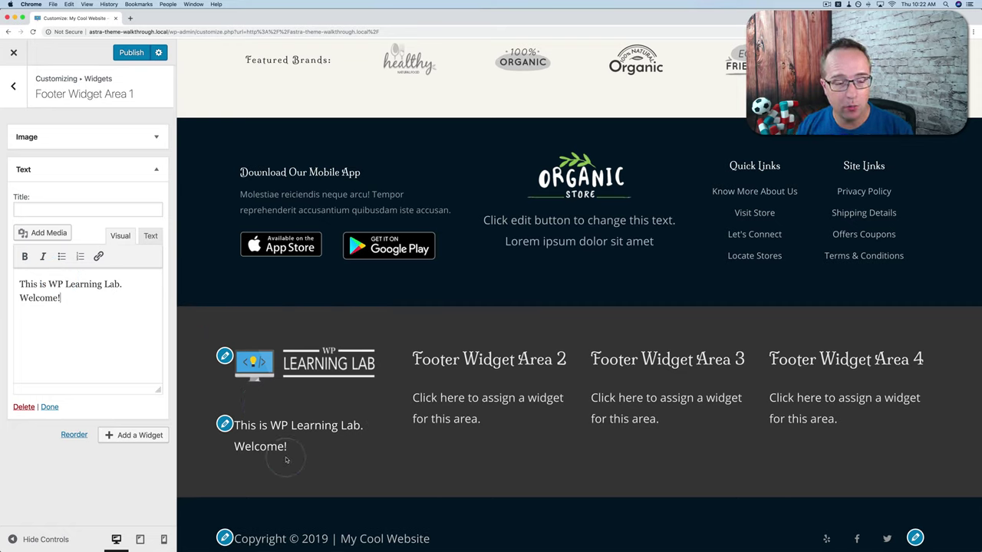
{"action": "left_click", "coordinate": [154, 157]}
- Add an Astra: Social Profiles widget below the Text widget in Footer Widget Area 1
{"action": "left_click", "coordinate": [135, 196]}
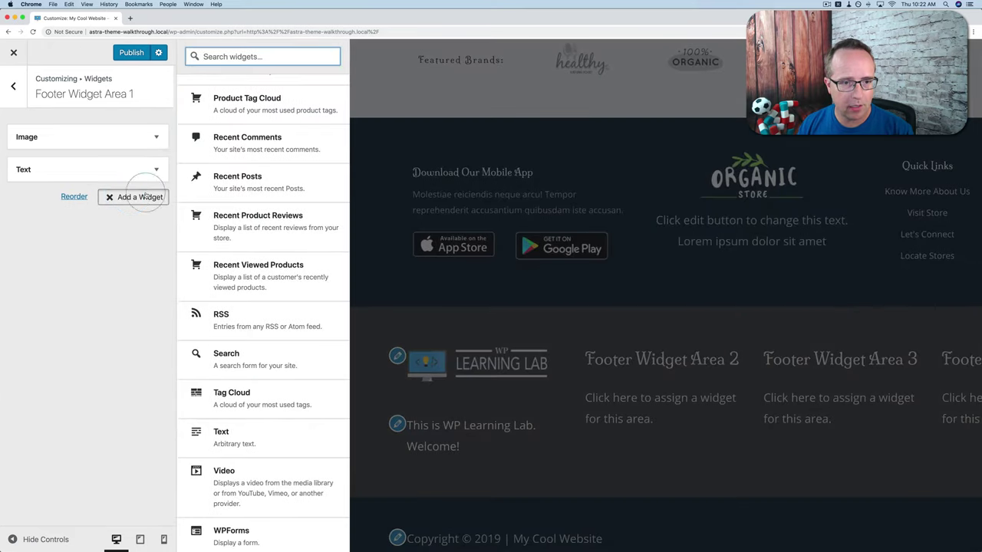
{"action": "scroll", "coordinate": [259, 182], "scroll_direction": "up", "scroll_amount": 2}
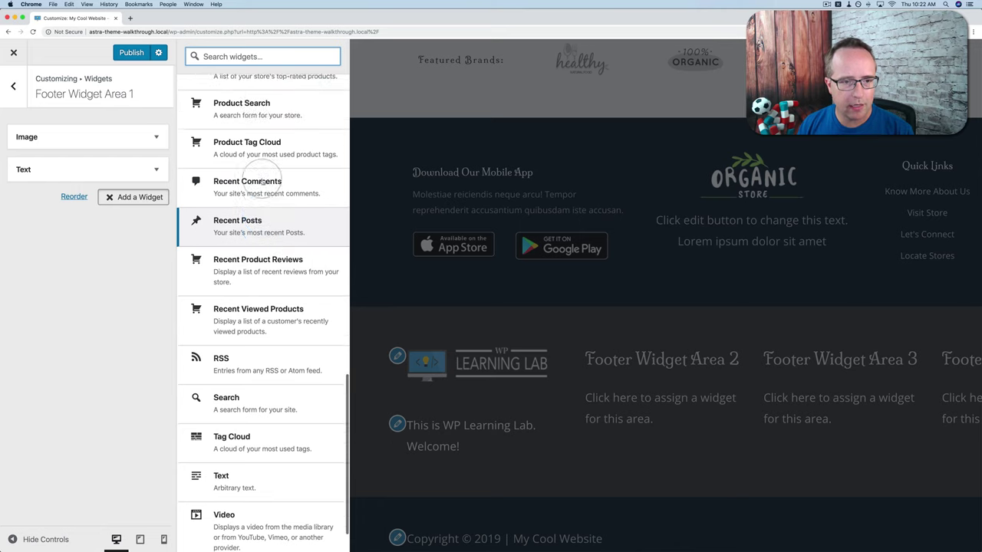
{"action": "scroll", "coordinate": [261, 181], "scroll_direction": "up", "scroll_amount": 12}
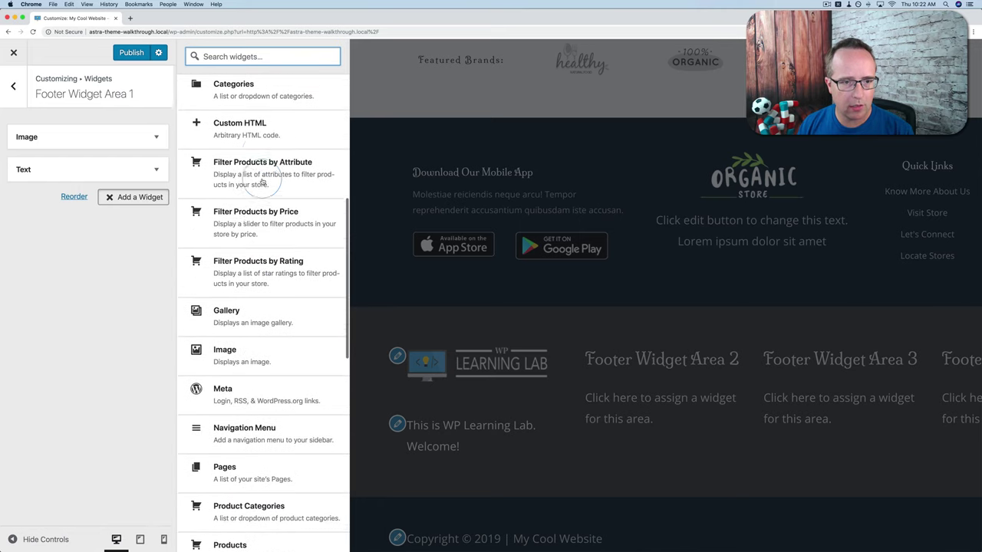
{"action": "scroll", "coordinate": [262, 182], "scroll_direction": "up", "scroll_amount": 10}
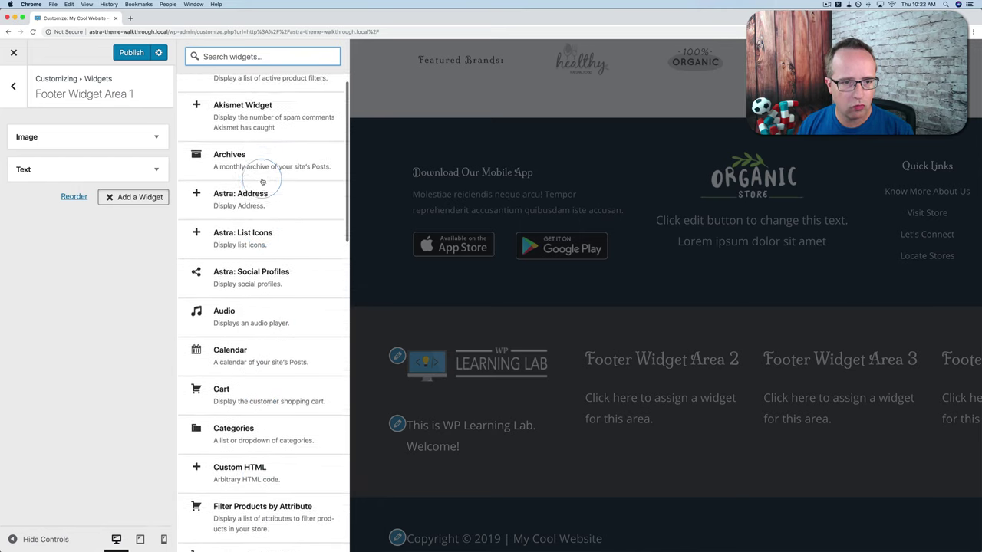
{"action": "scroll", "coordinate": [261, 182], "scroll_direction": "up", "scroll_amount": 1}
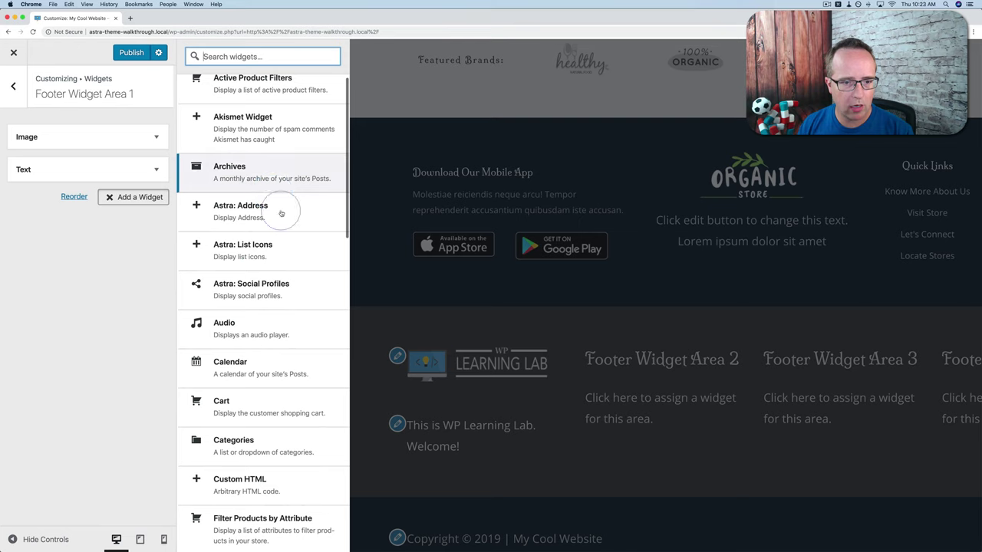
{"action": "left_click", "coordinate": [304, 292]}
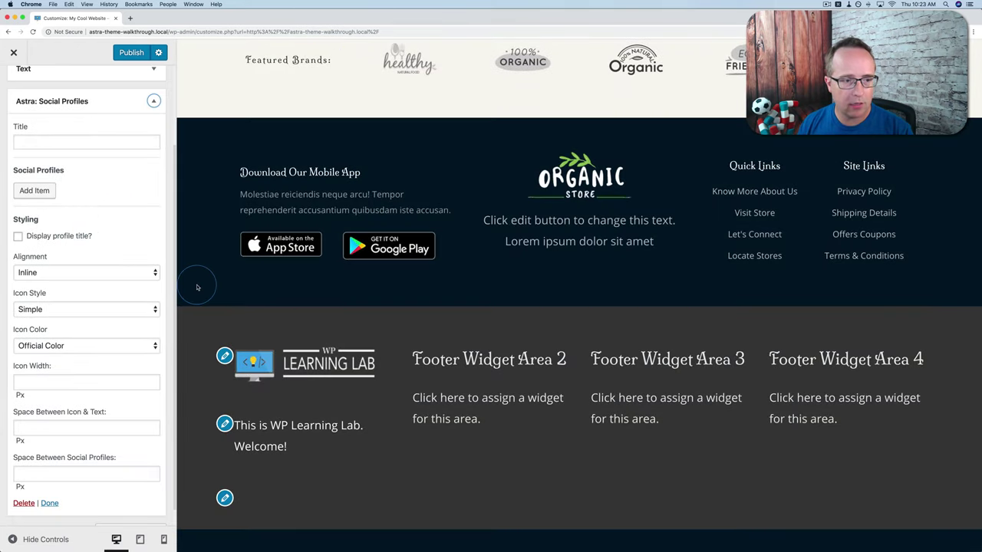
- Add a social profile item titled Facebook with # as its link
{"action": "left_click", "coordinate": [39, 191]}
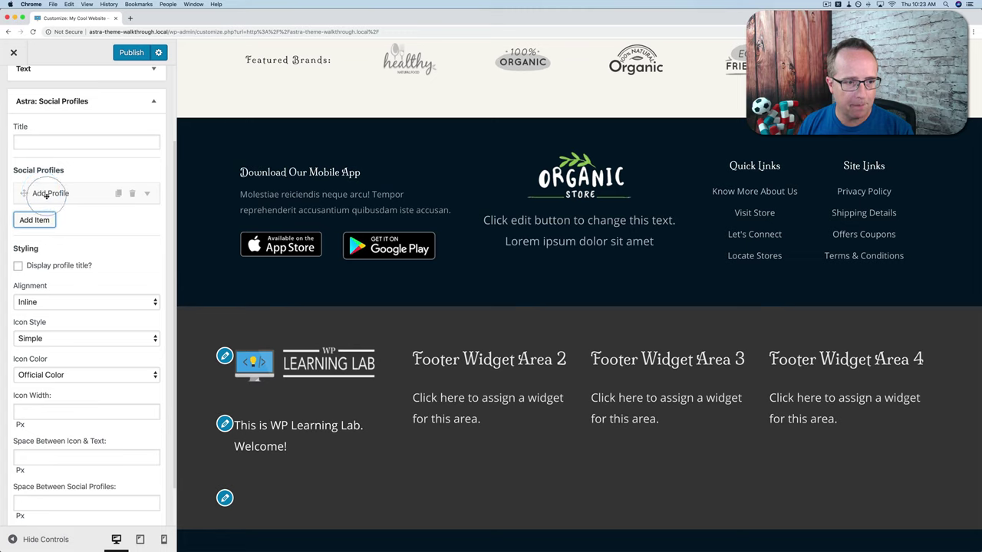
{"action": "left_click", "coordinate": [46, 193]}
{"action": "left_click", "coordinate": [39, 235]}
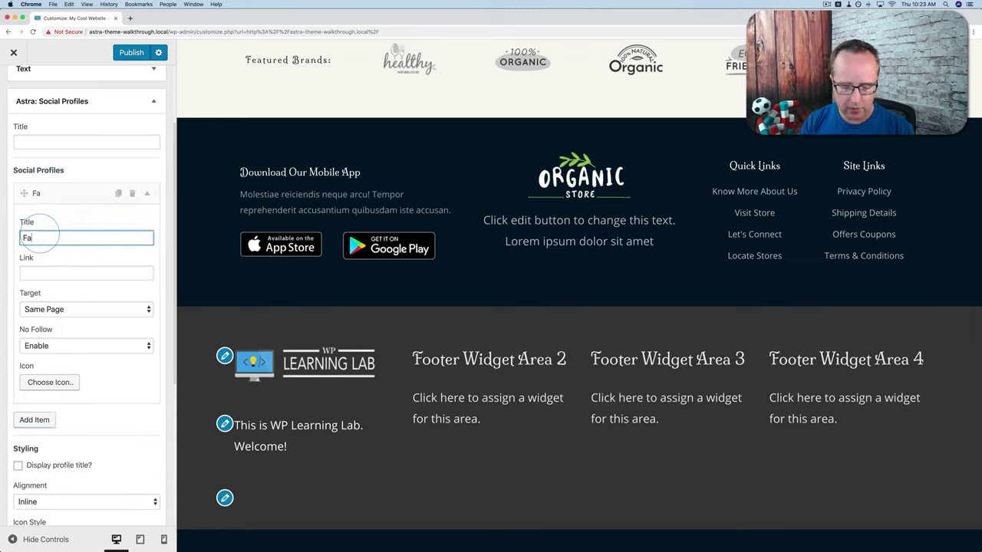
{"action": "left_click", "coordinate": [55, 274]}
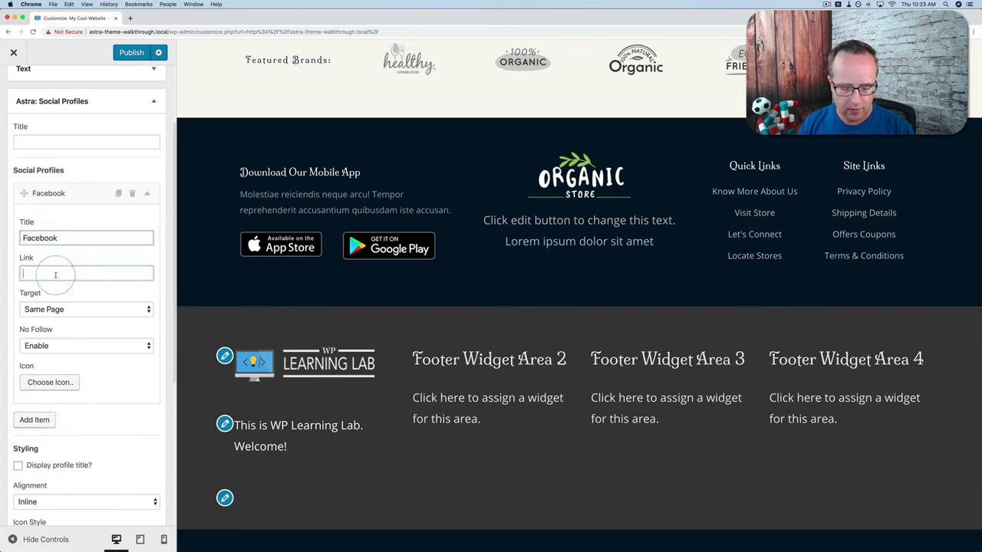
- Search the icons for "face", assign the square Facebook icon to the Facebook profile and collapse the item
{"action": "left_click", "coordinate": [49, 382]}
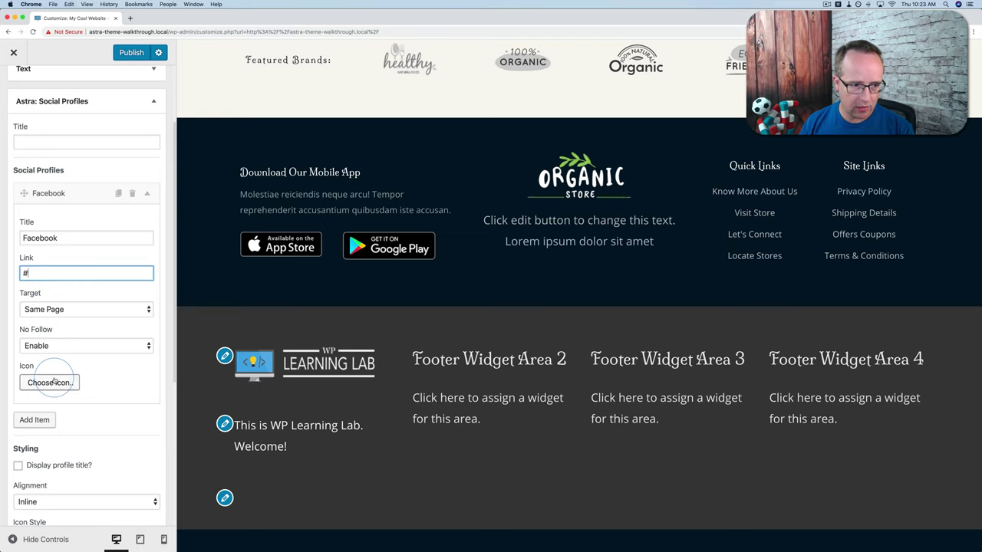
{"action": "left_click", "coordinate": [84, 402]}
{"action": "type", "text": "face"}
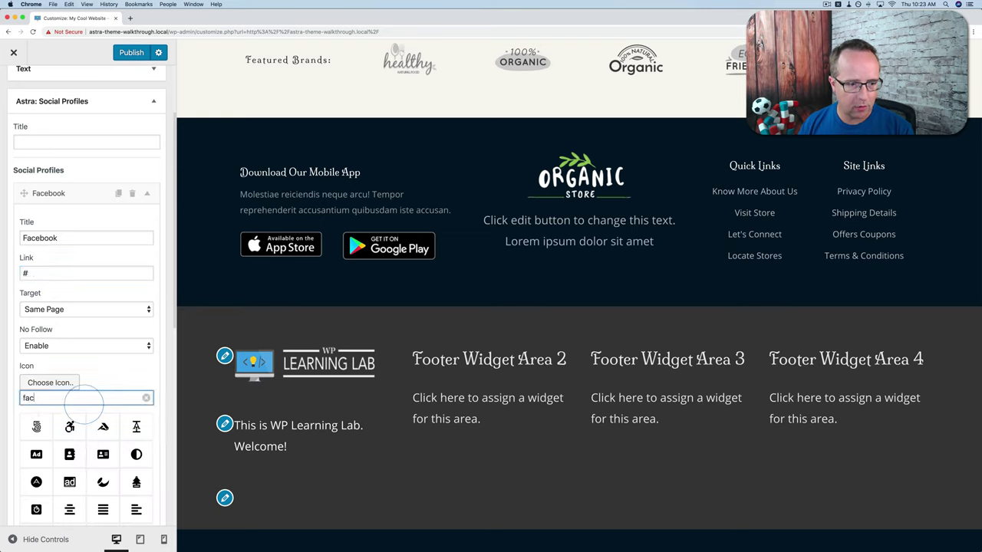
{"action": "left_click", "coordinate": [131, 429]}
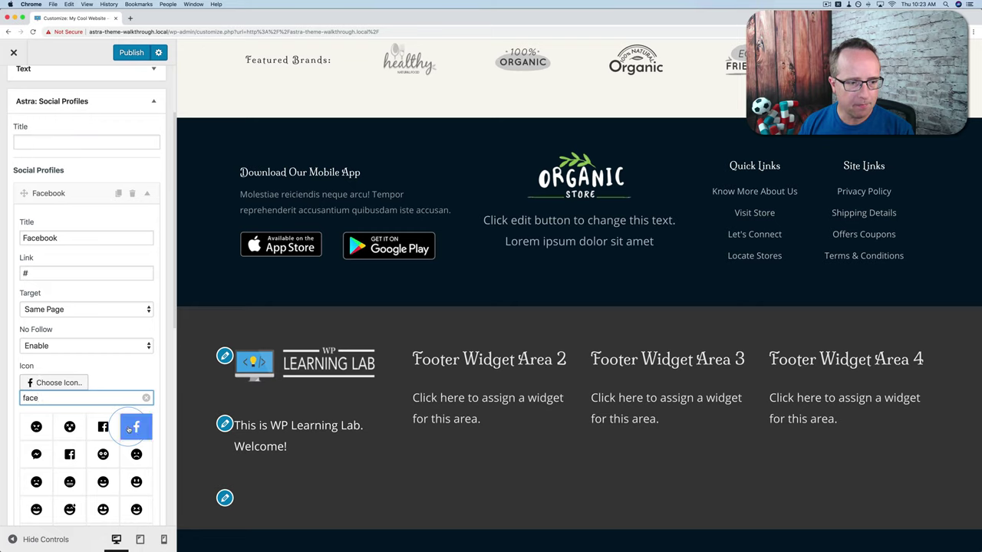
{"action": "left_click", "coordinate": [80, 383]}
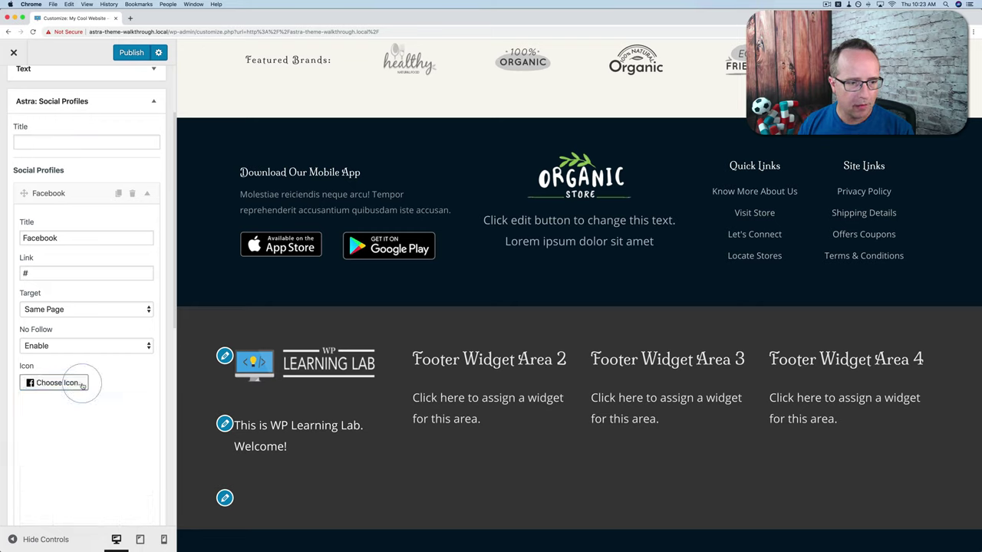
{"action": "left_click", "coordinate": [76, 194]}
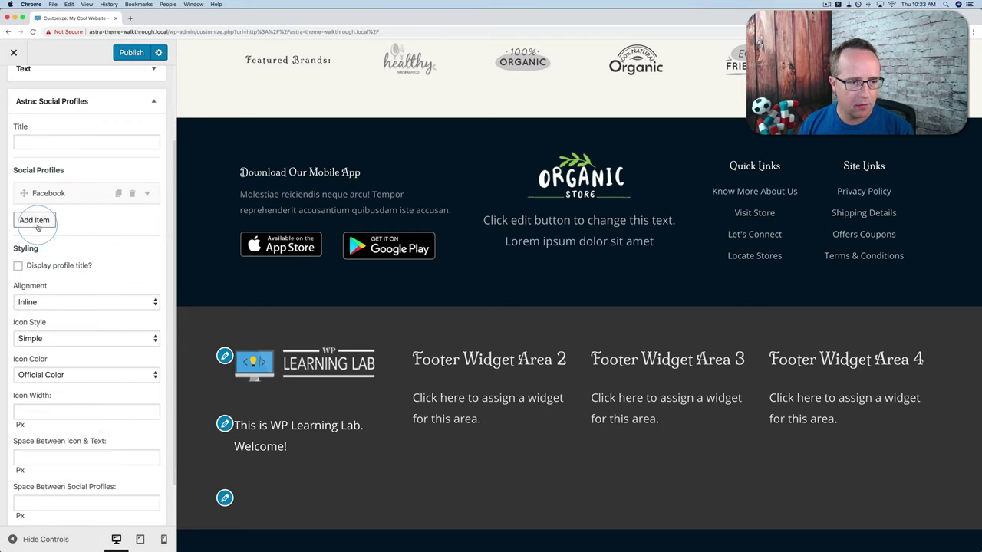
- Add a second social profile item titled YouTube with # as its link
{"action": "left_click", "coordinate": [34, 220]}
{"action": "left_click", "coordinate": [51, 218]}
{"action": "left_click", "coordinate": [46, 263]}
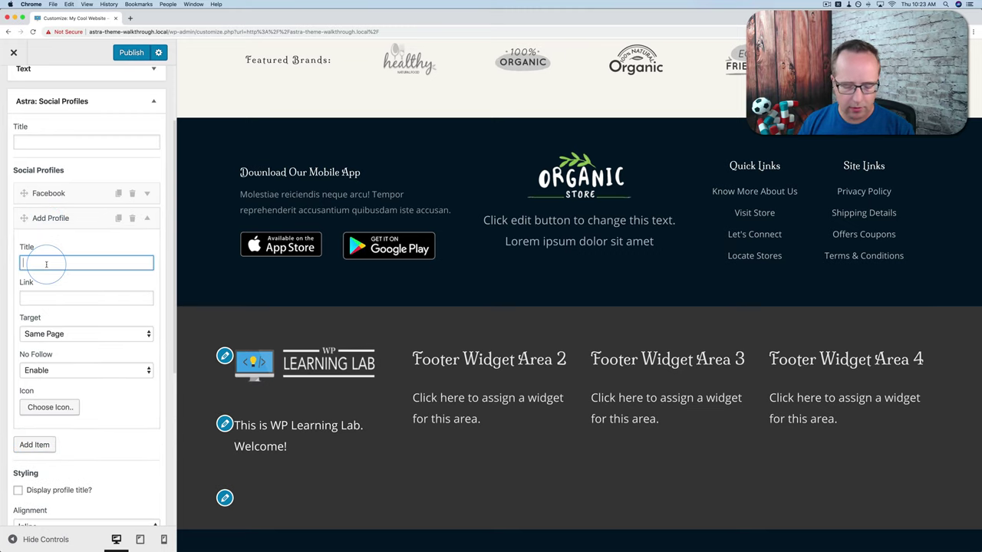
{"action": "type", "text": "YouTube"}
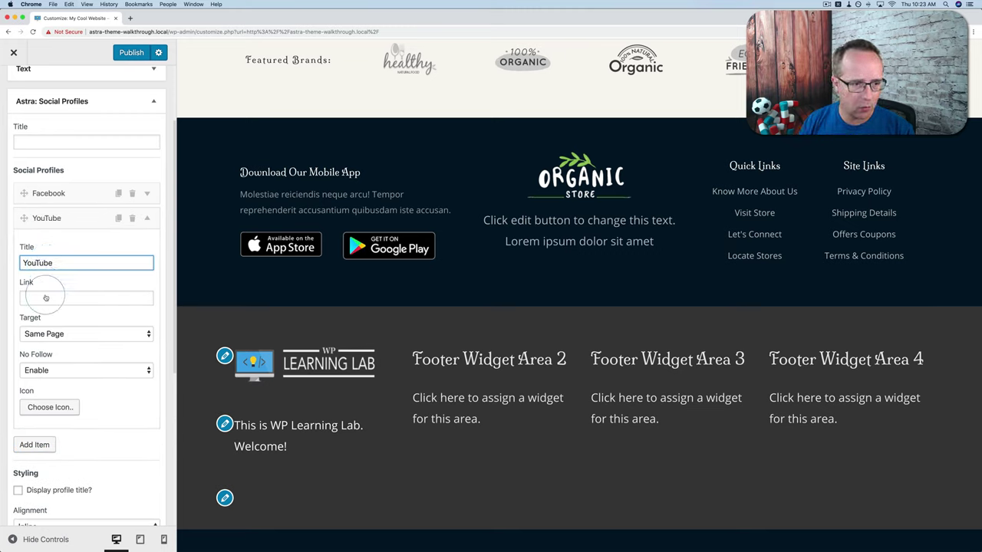
{"action": "left_click", "coordinate": [44, 299]}
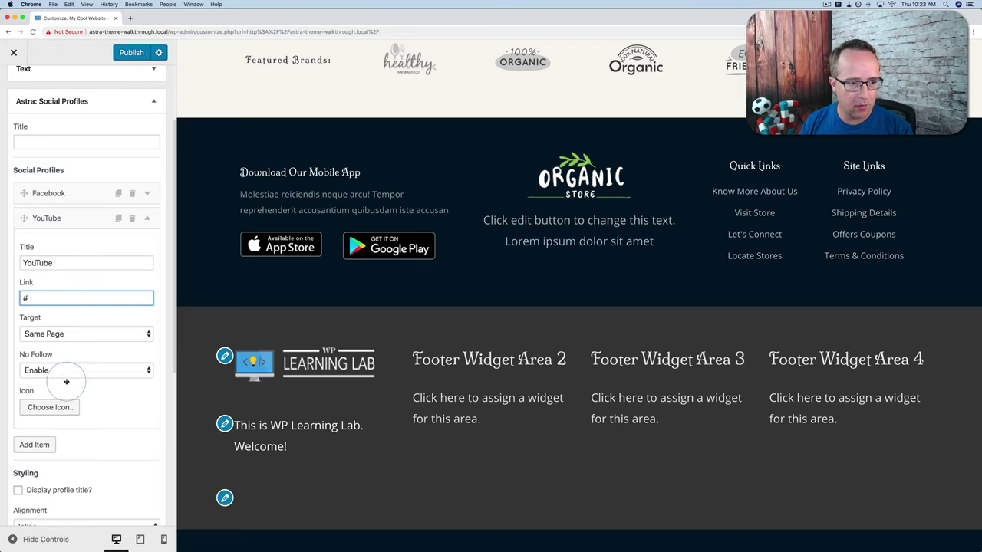
- Search the icons for "you", assign the YouTube play-button icon to the YouTube profile and collapse the item
{"action": "left_click", "coordinate": [50, 407]}
{"action": "left_click", "coordinate": [90, 424]}
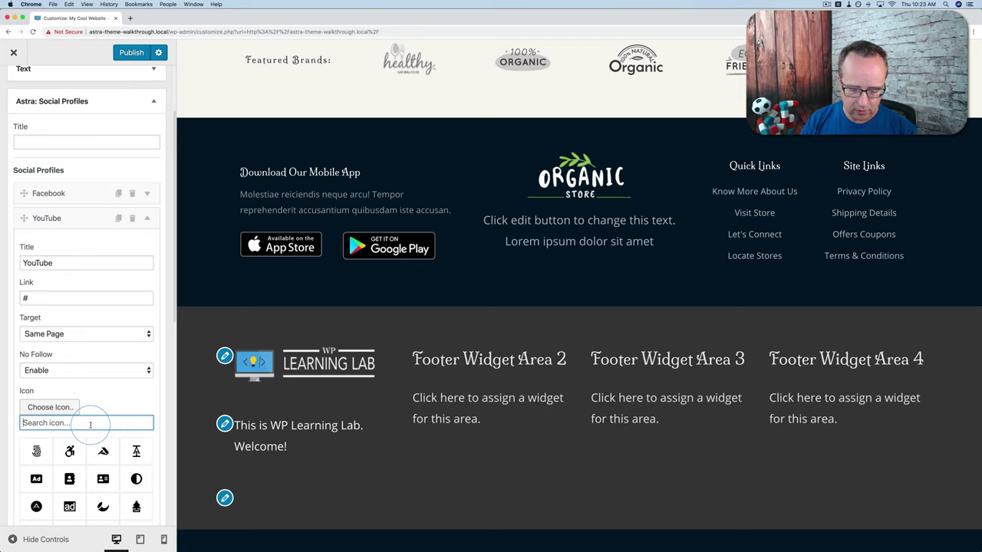
{"action": "type", "text": "your"}
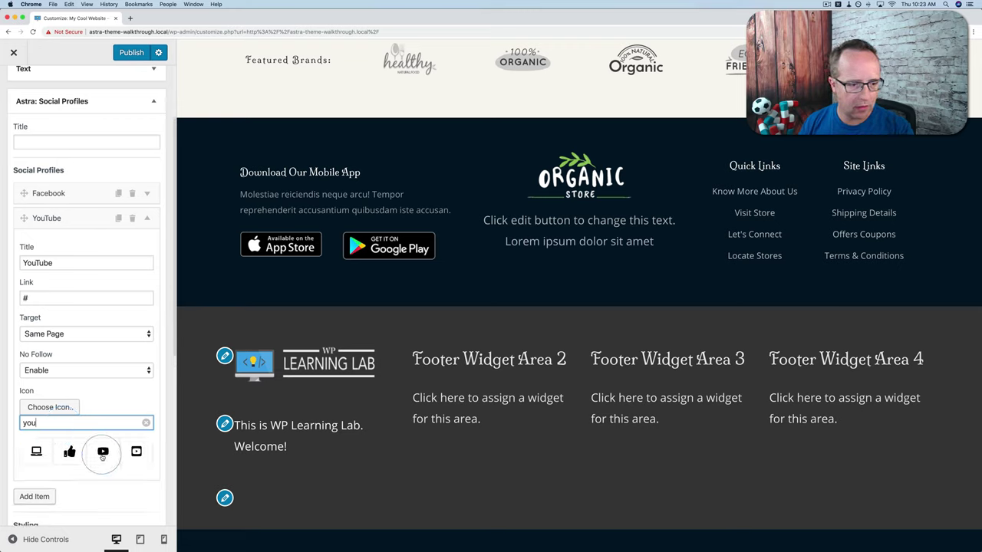
{"action": "left_click", "coordinate": [104, 452]}
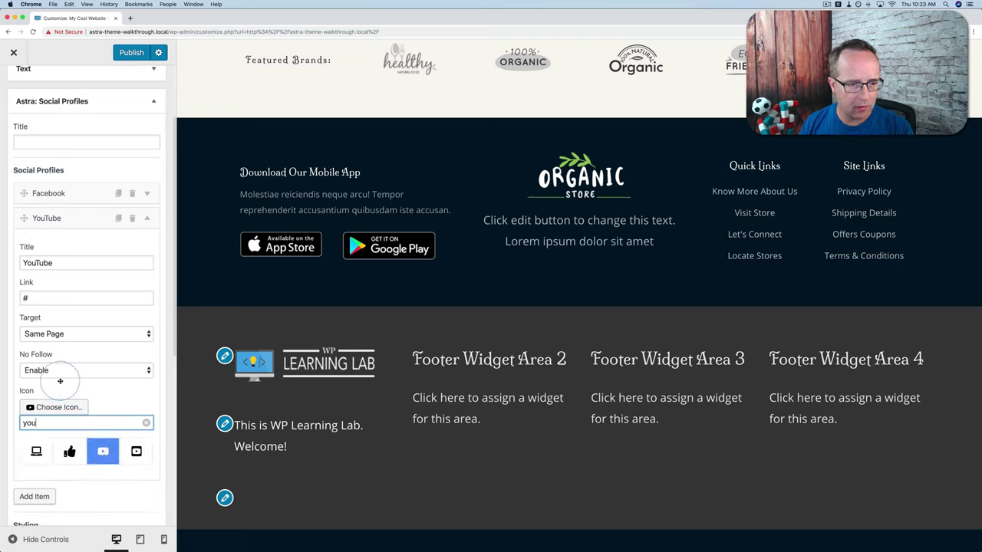
{"action": "left_click", "coordinate": [67, 219]}
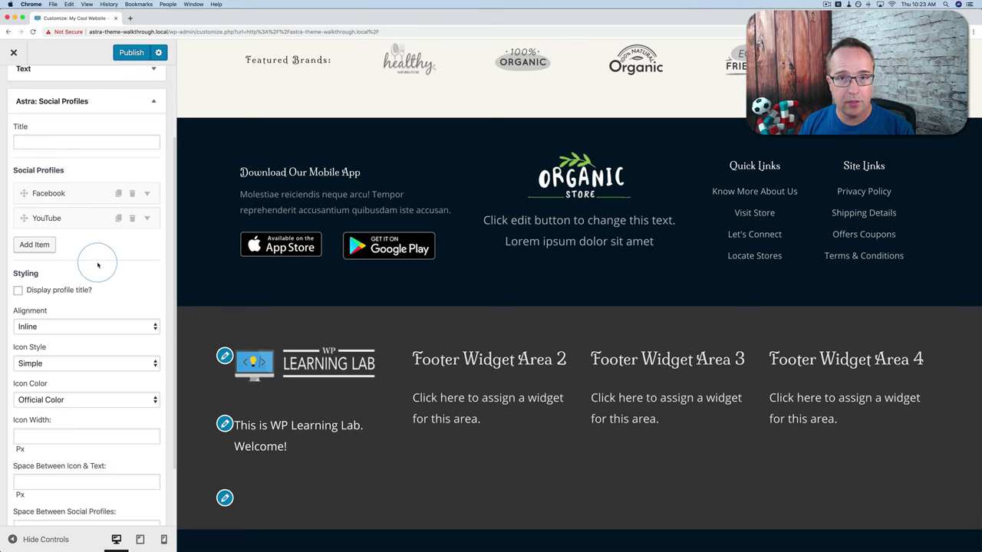
- Try the Custom icon color option for the social profiles and return it to Official Color
{"action": "scroll", "coordinate": [88, 278], "scroll_direction": "down", "scroll_amount": 3}
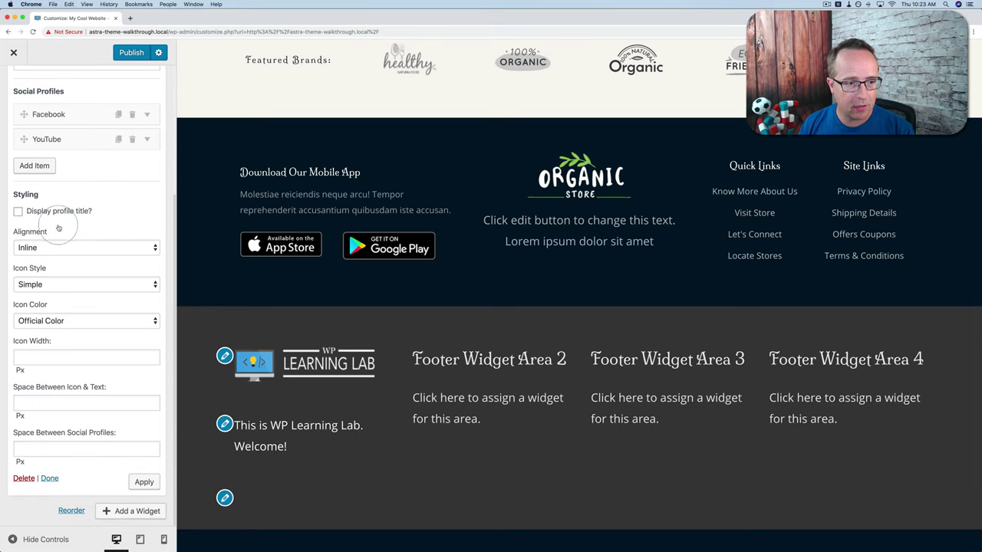
{"action": "left_click", "coordinate": [53, 328]}
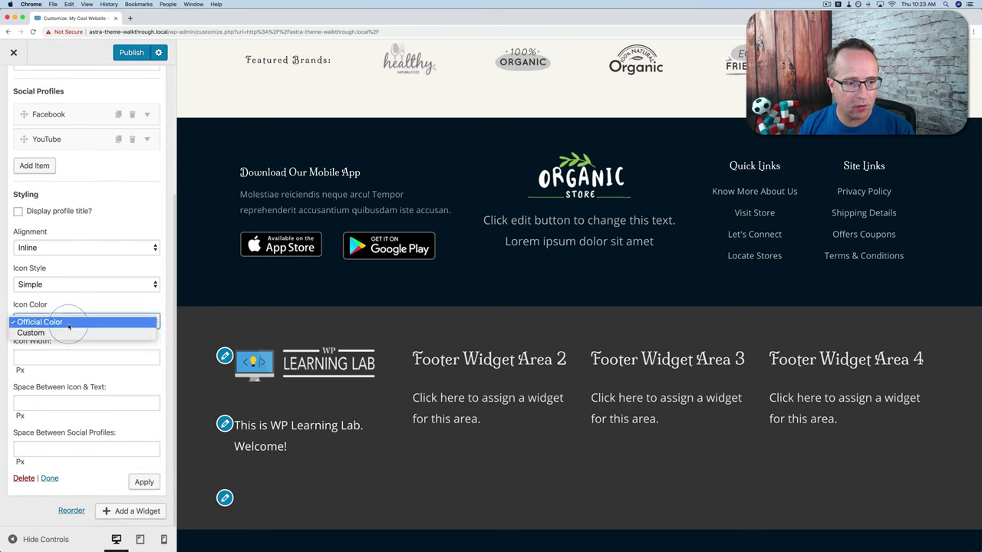
{"action": "left_click", "coordinate": [69, 333]}
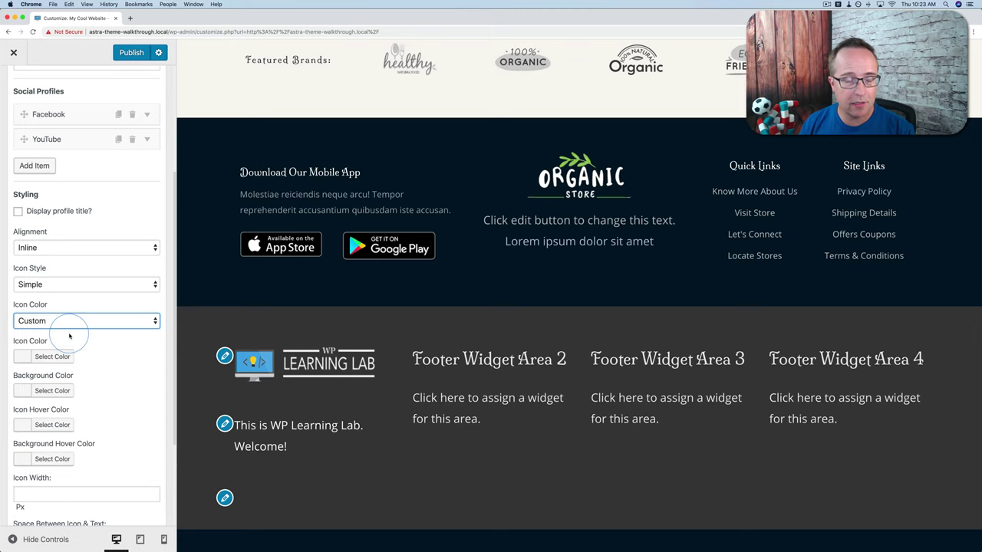
{"action": "left_click", "coordinate": [83, 329]}
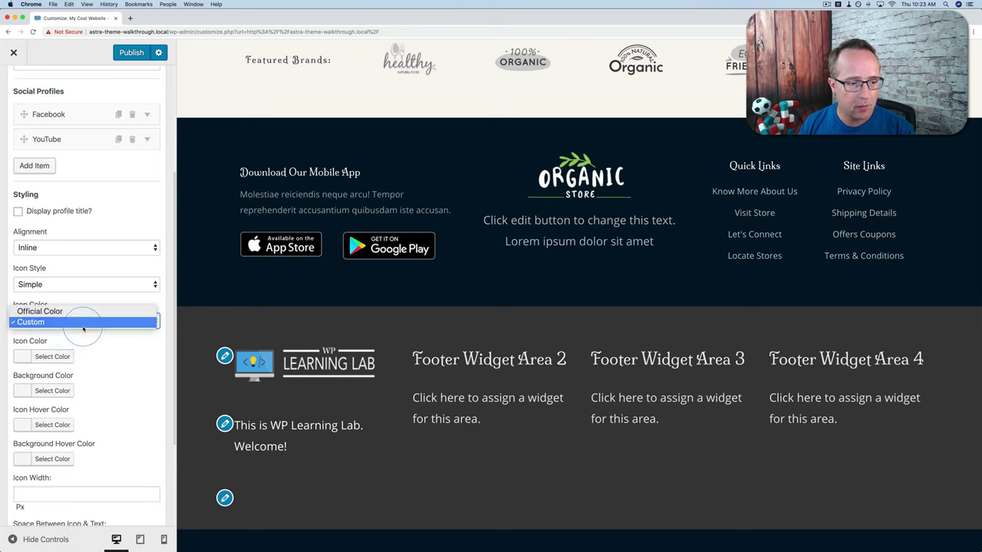
{"action": "left_click", "coordinate": [47, 308]}
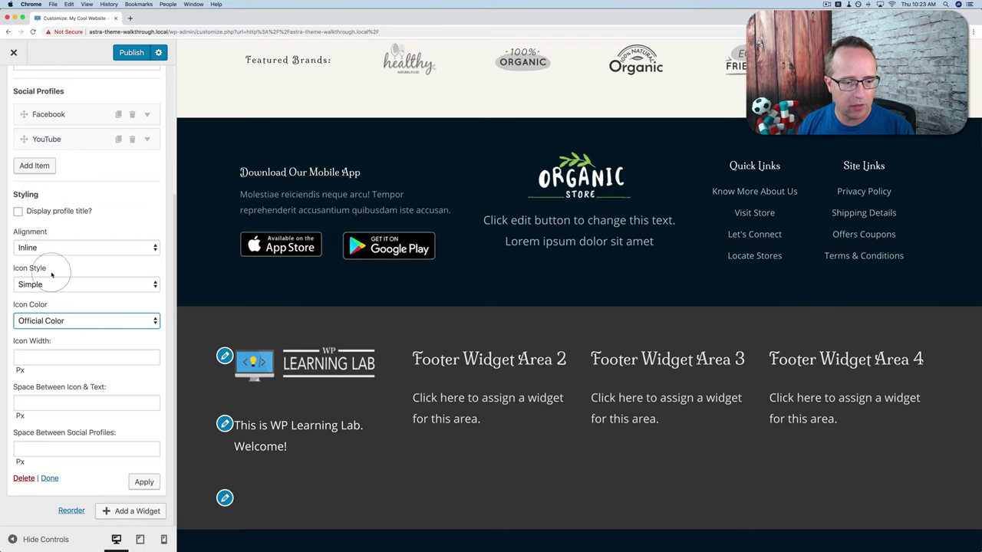
- Apply the Social Profiles widget settings with the display of profile titles enabled
{"action": "left_click", "coordinate": [145, 482]}
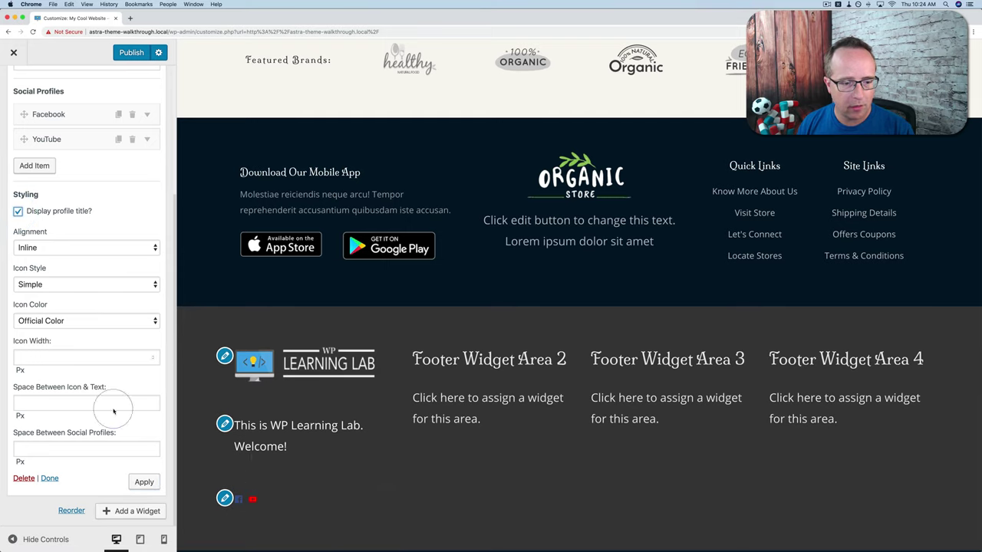
{"action": "left_click", "coordinate": [142, 481]}
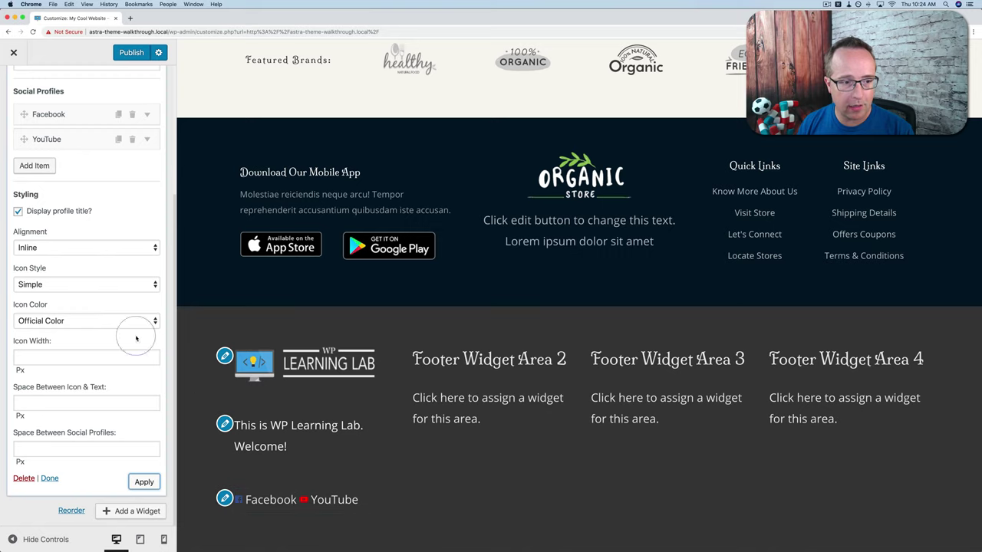
- Try the Stack alignment for the social profiles in the preview and set the alignment back to Inline
{"action": "left_click", "coordinate": [55, 250]}
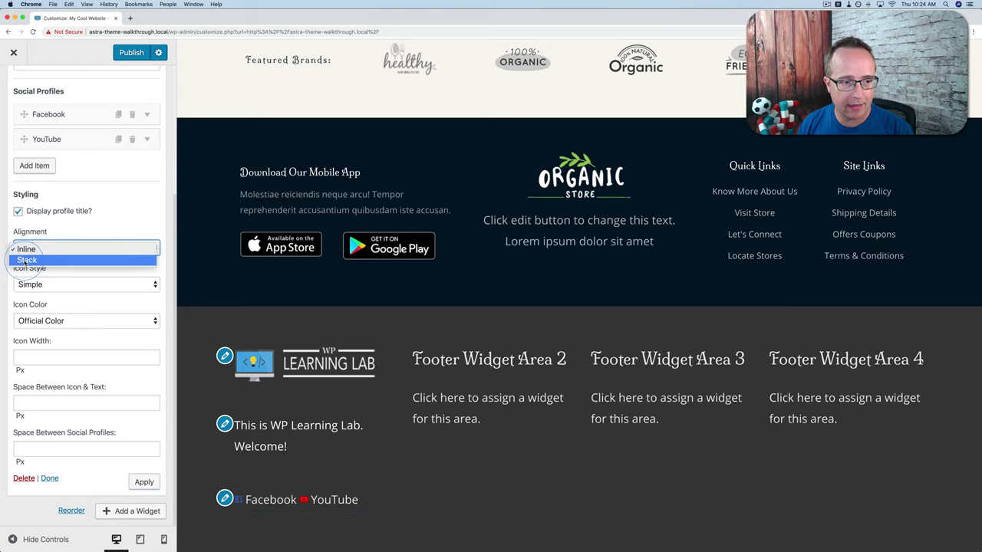
{"action": "left_click", "coordinate": [26, 261]}
{"action": "left_click", "coordinate": [146, 483]}
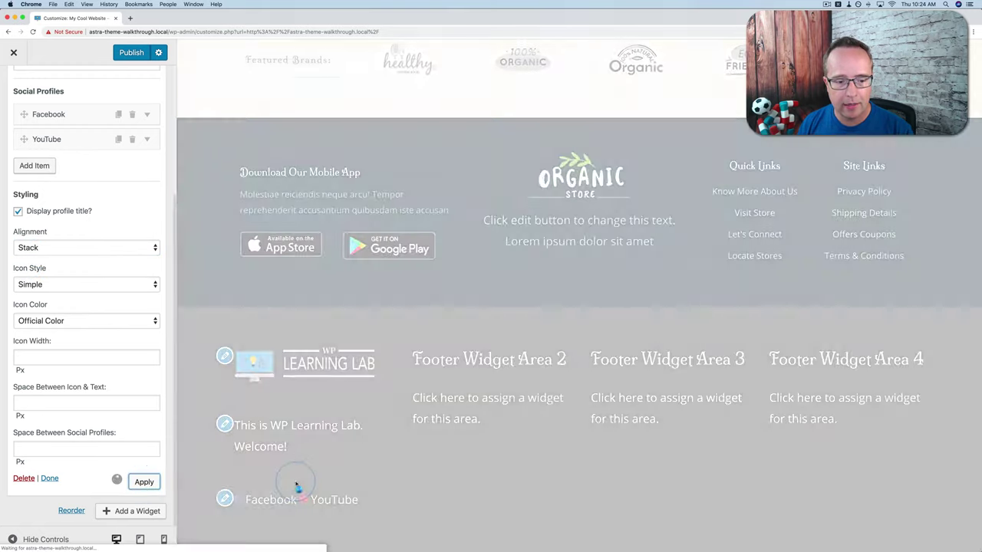
{"action": "scroll", "coordinate": [283, 486], "scroll_direction": "down", "scroll_amount": 1}
{"action": "scroll", "coordinate": [283, 485], "scroll_direction": "down", "scroll_amount": 1}
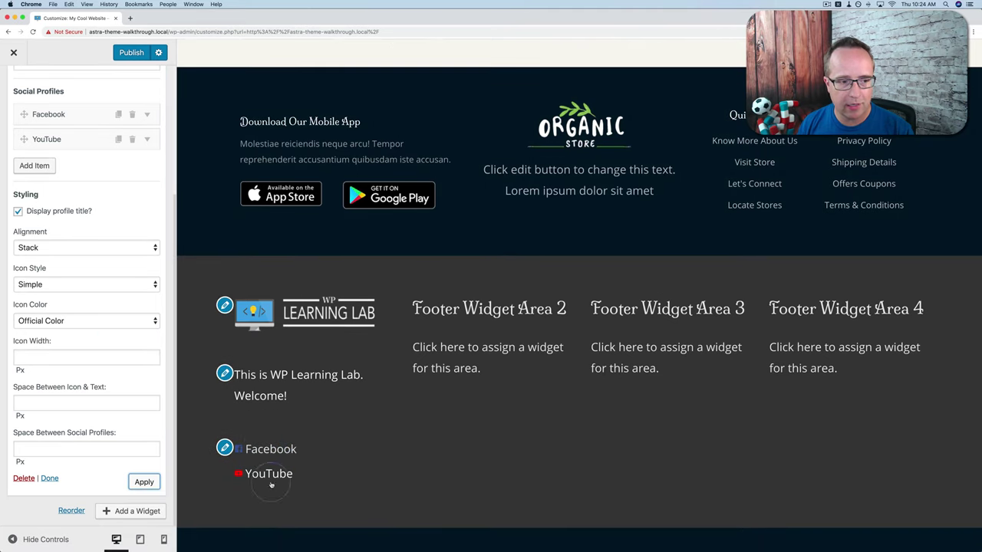
{"action": "left_click", "coordinate": [61, 248]}
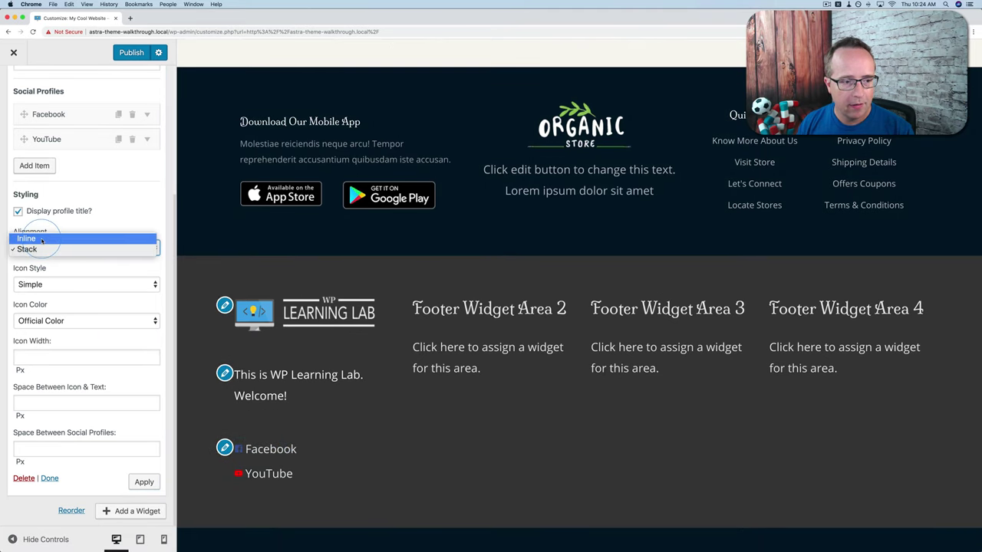
{"action": "left_click", "coordinate": [42, 235]}
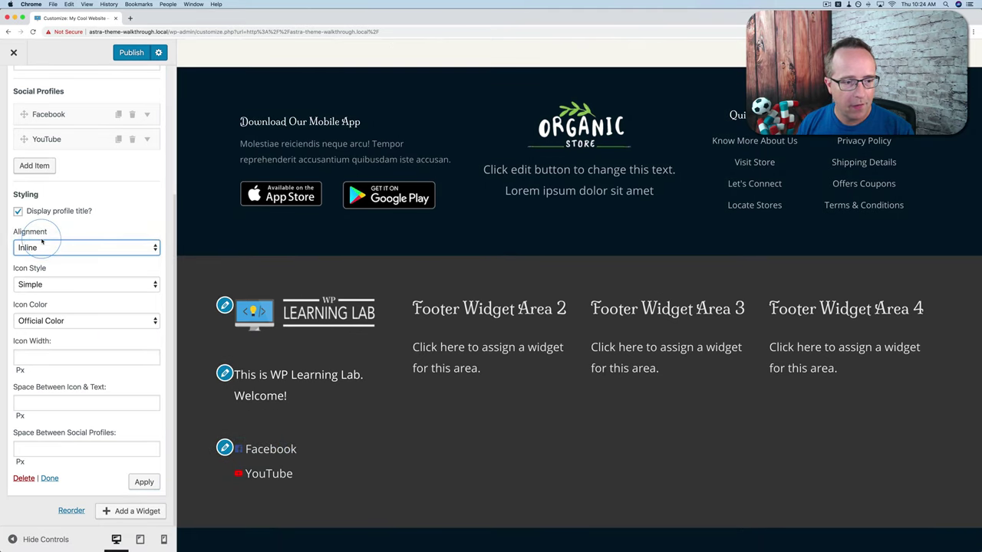
- Try a social icon width of 75 px, reduce it to 25 px and apply the change
{"action": "left_click", "coordinate": [38, 358]}
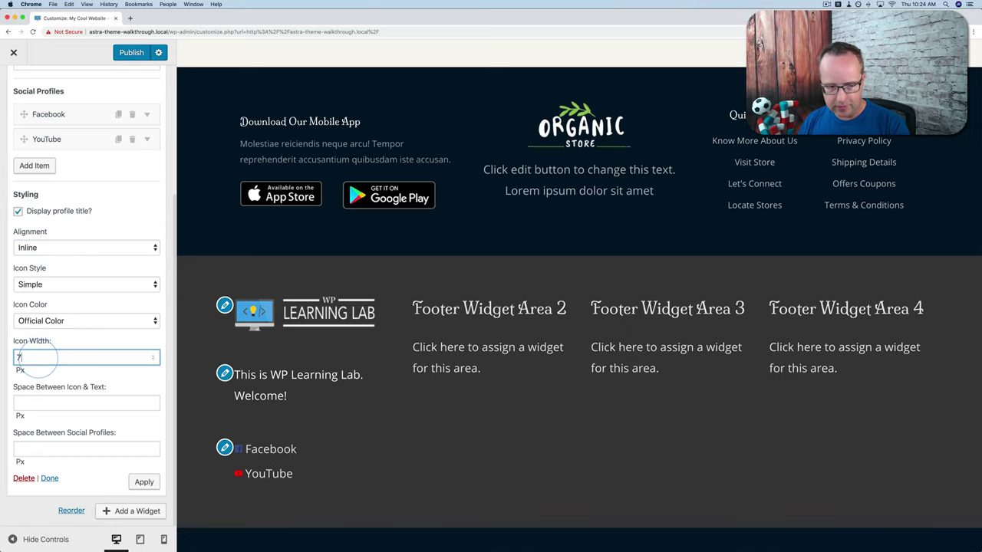
{"action": "left_click", "coordinate": [143, 482]}
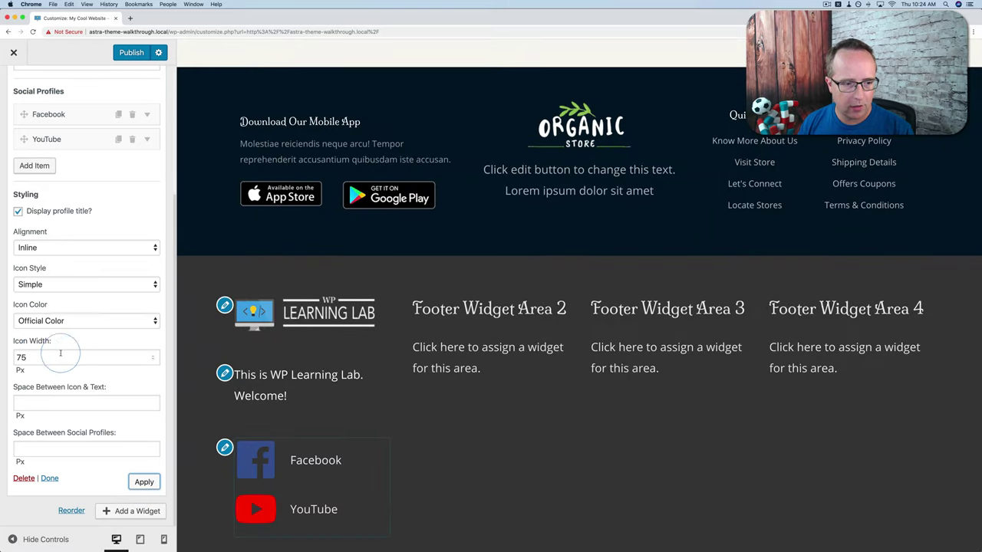
{"action": "left_click", "coordinate": [37, 356]}
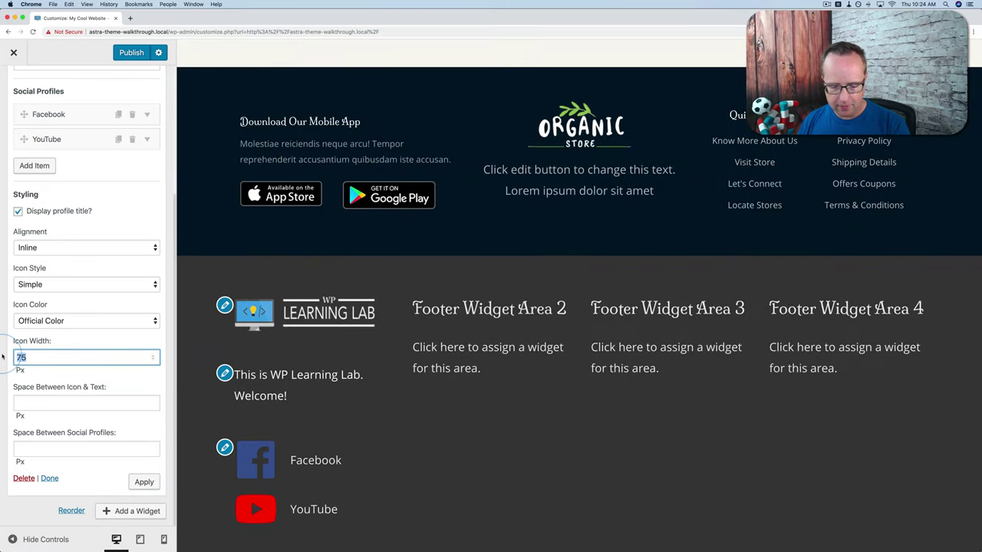
{"action": "type", "text": "25"}
{"action": "left_click", "coordinate": [143, 482]}
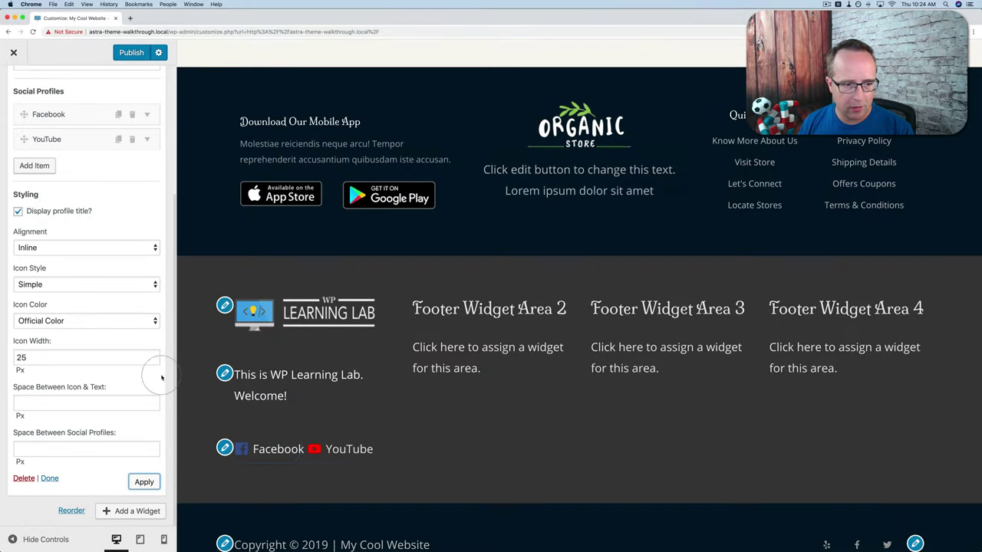
- Switch the social icon color to Custom and set the icon color to the blue preset swatch
{"action": "left_click", "coordinate": [46, 322]}
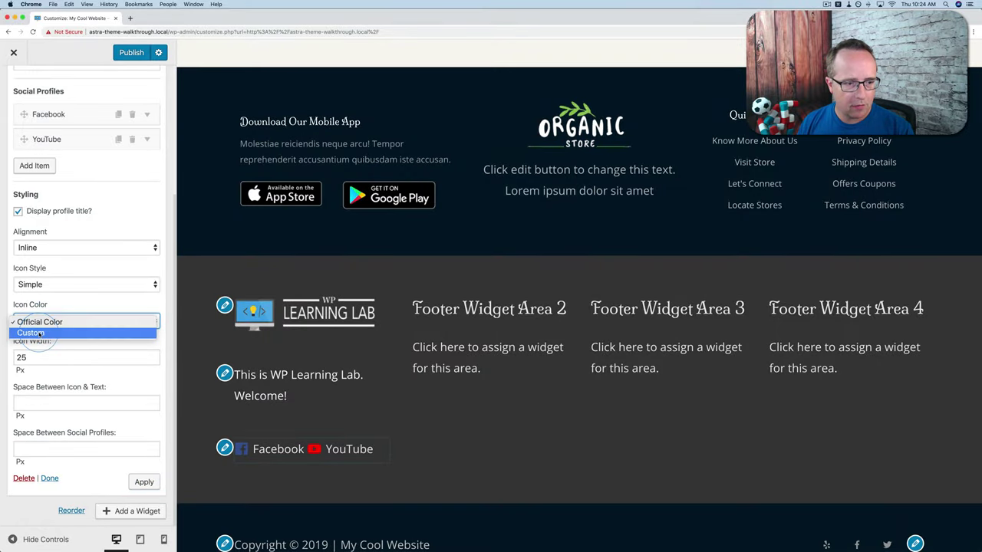
{"action": "left_click", "coordinate": [39, 334]}
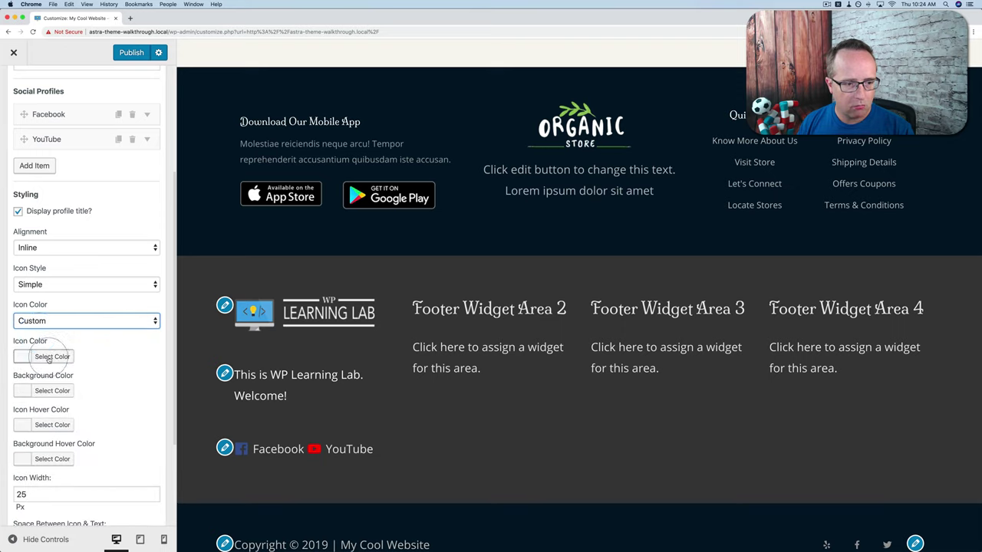
{"action": "left_click", "coordinate": [48, 359]}
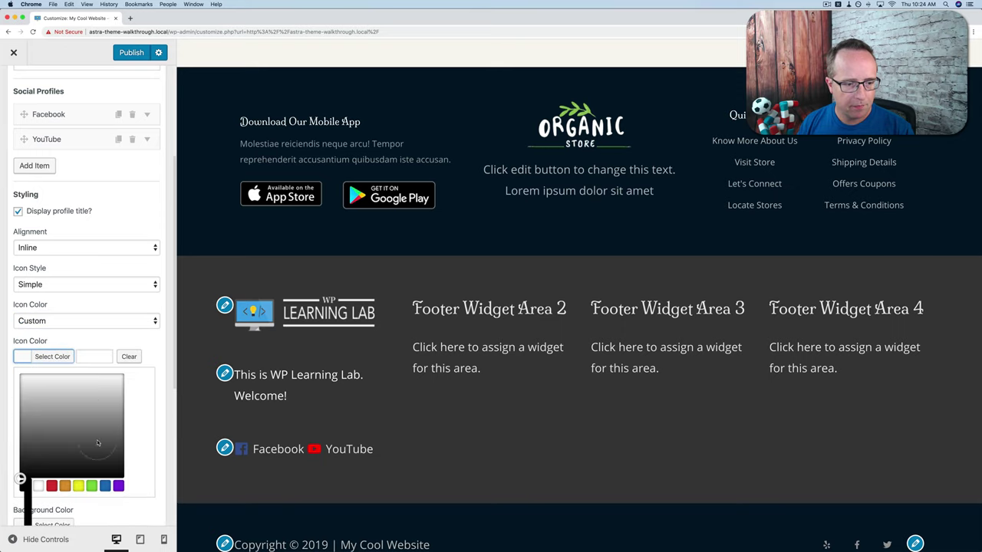
{"action": "left_click", "coordinate": [104, 486]}
{"action": "left_click", "coordinate": [67, 356]}
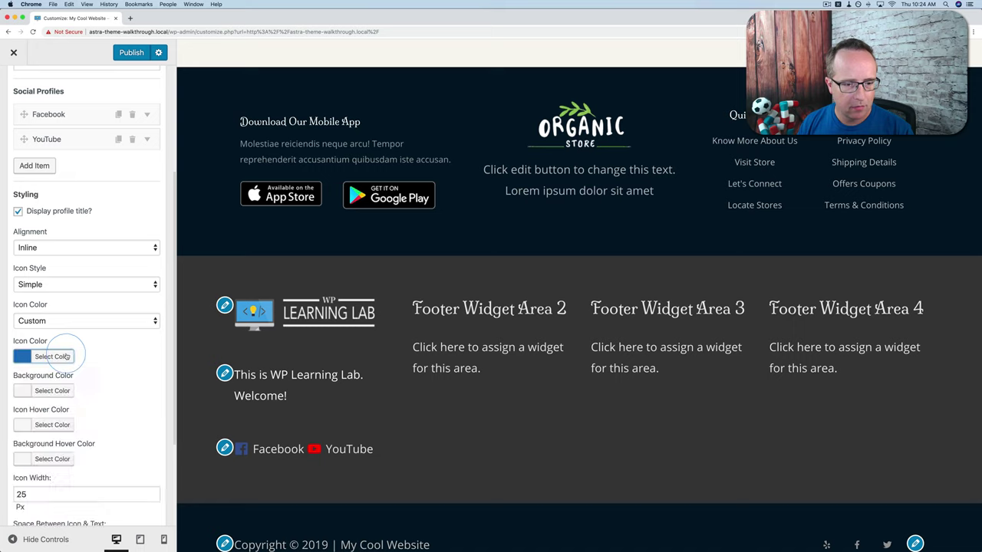
- Set the social icons' hover color to a lighter teal-blue, starting from the blue preset swatch, and apply the change
{"action": "scroll", "coordinate": [78, 367], "scroll_direction": "down", "scroll_amount": 3}
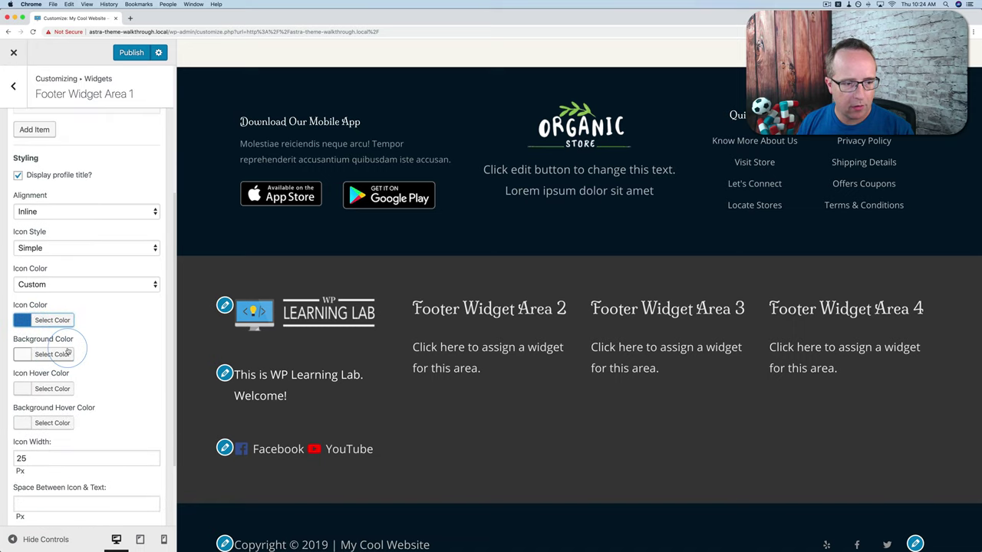
{"action": "left_click", "coordinate": [52, 367]}
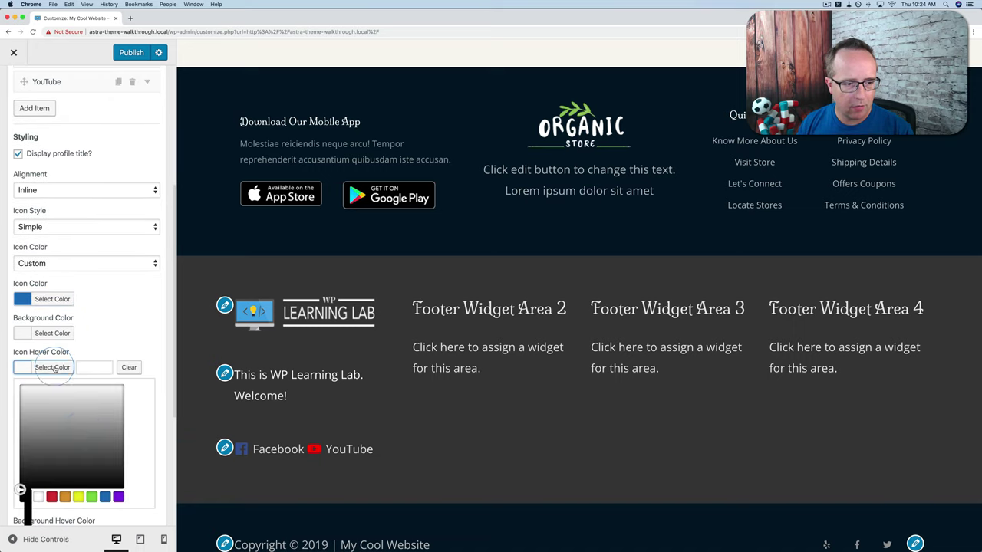
{"action": "left_click", "coordinate": [104, 497]}
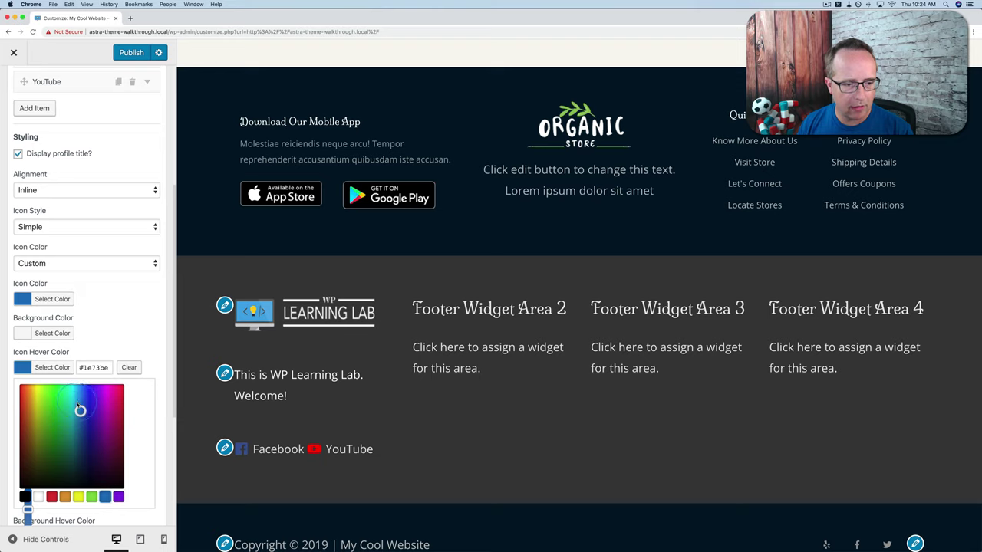
{"action": "left_click_drag", "start_coordinate": [80, 411], "coordinate": [76, 403]}
{"action": "left_click", "coordinate": [49, 368]}
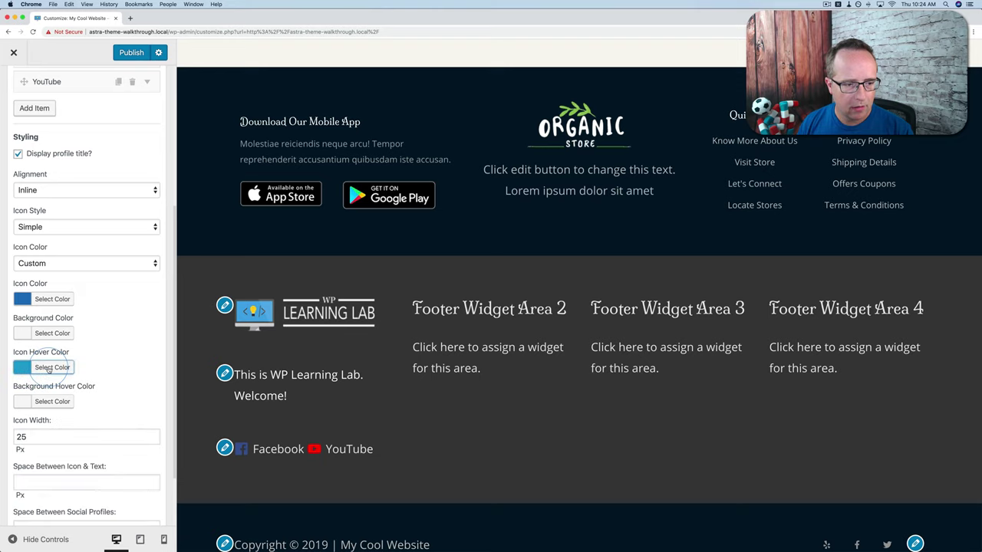
{"action": "scroll", "coordinate": [137, 386], "scroll_direction": "down", "scroll_amount": 3}
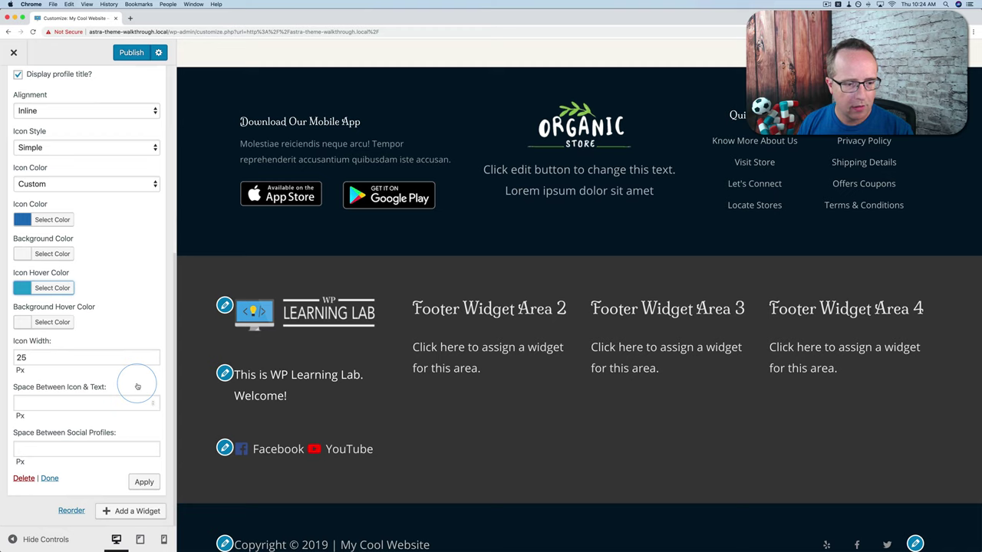
{"action": "left_click", "coordinate": [144, 482]}
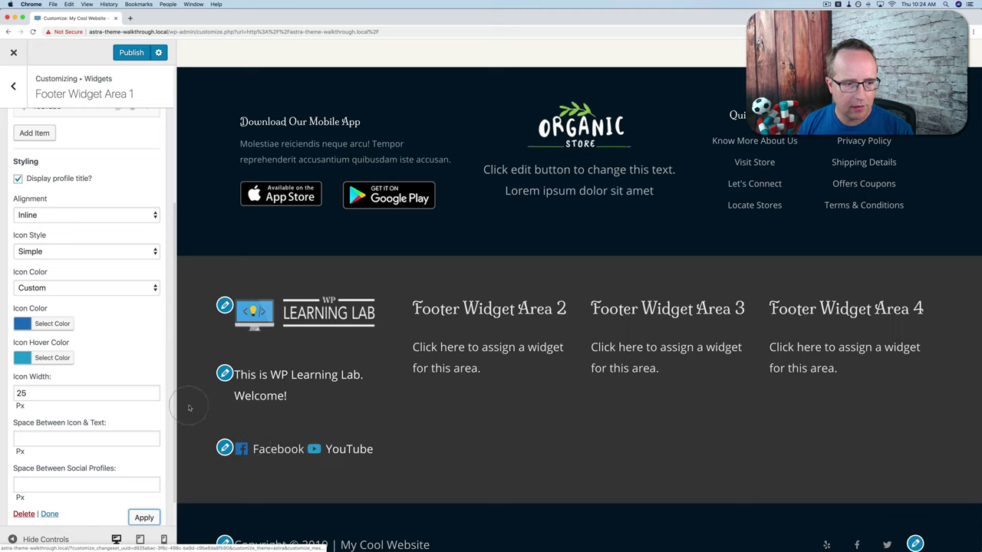
- Disable the display of profile titles in the Social Profiles widget and apply the change
{"action": "scroll", "coordinate": [59, 238], "scroll_direction": "up", "scroll_amount": 1}
{"action": "left_click", "coordinate": [18, 201]}
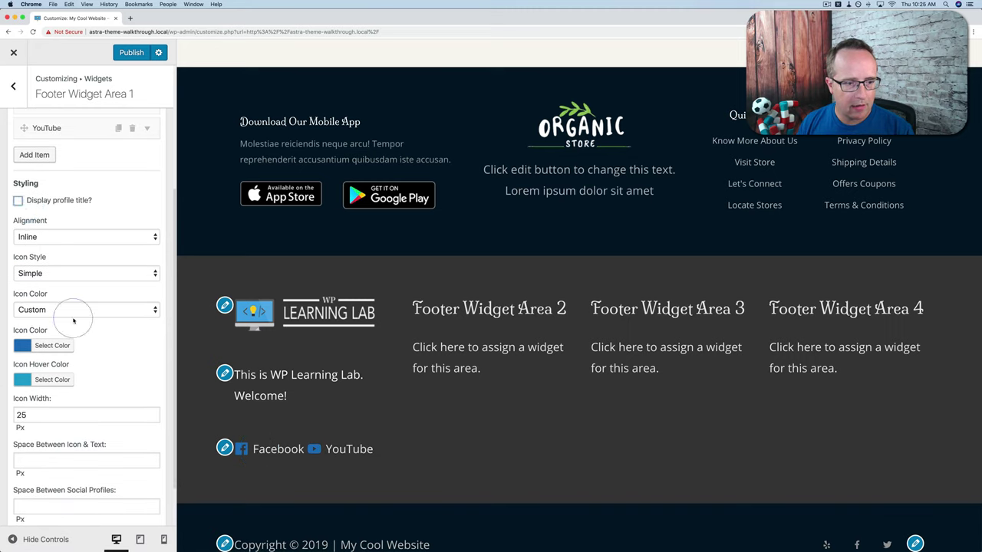
{"action": "scroll", "coordinate": [84, 337], "scroll_direction": "down", "scroll_amount": 3}
{"action": "left_click", "coordinate": [143, 481]}
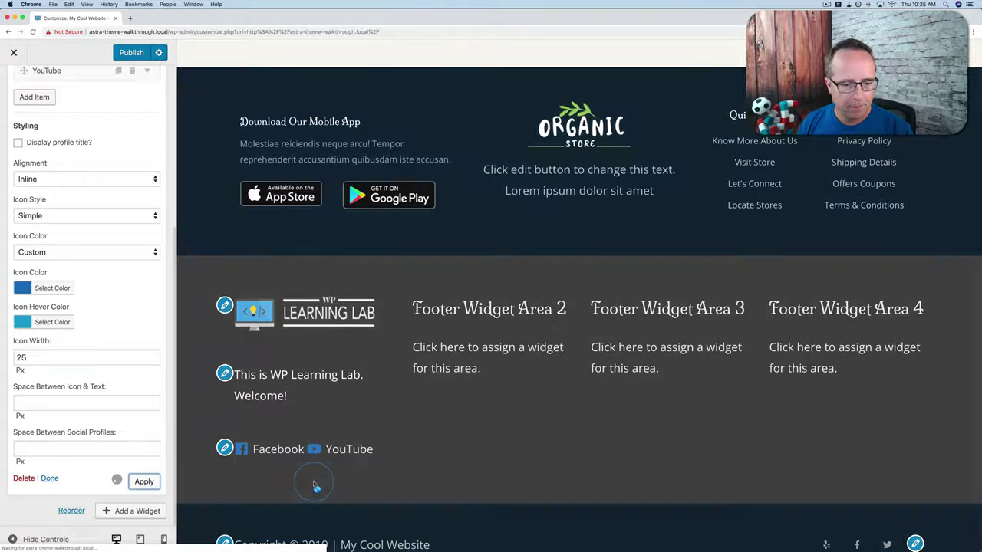
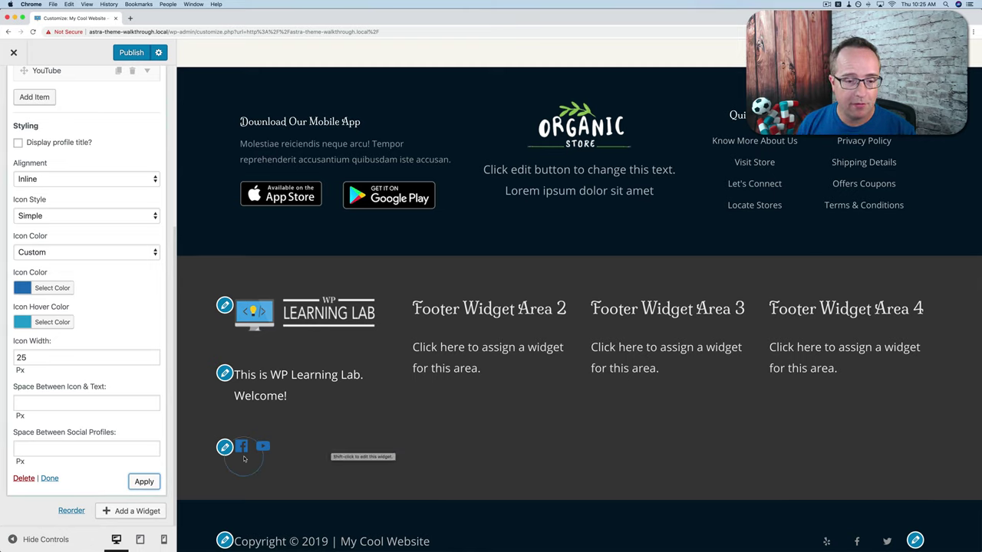
- Add a Navigation Menu widget to Footer Widget Area 2
{"action": "scroll", "coordinate": [66, 94], "scroll_direction": "up", "scroll_amount": 5}
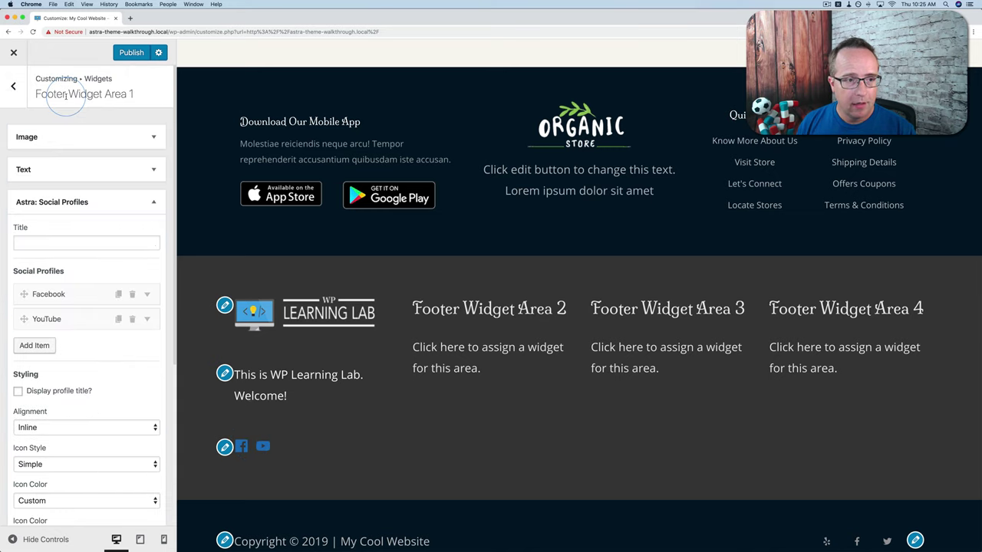
{"action": "left_click", "coordinate": [14, 87]}
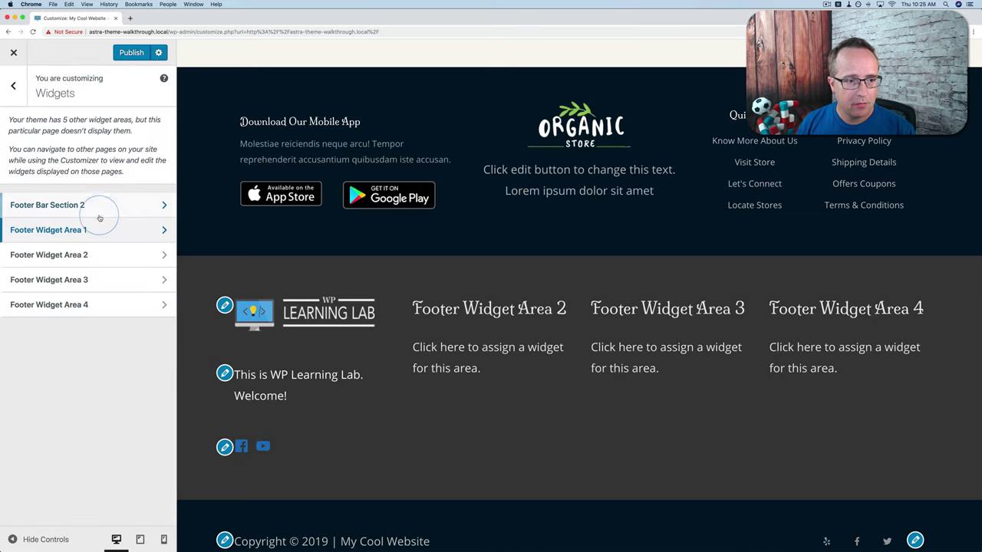
{"action": "left_click", "coordinate": [84, 255]}
{"action": "left_click", "coordinate": [134, 141]}
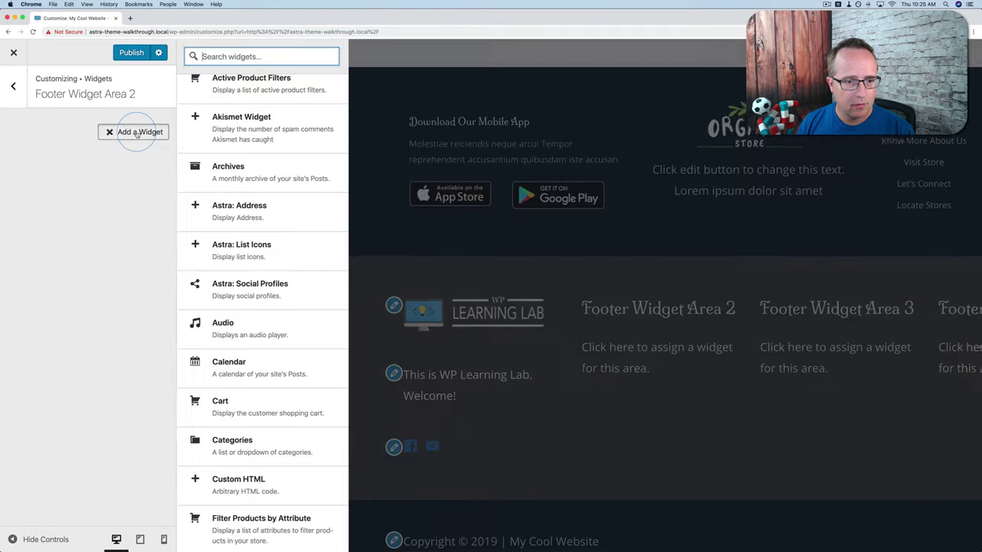
{"action": "scroll", "coordinate": [276, 280], "scroll_direction": "down", "scroll_amount": 5}
{"action": "scroll", "coordinate": [277, 286], "scroll_direction": "down", "scroll_amount": 8}
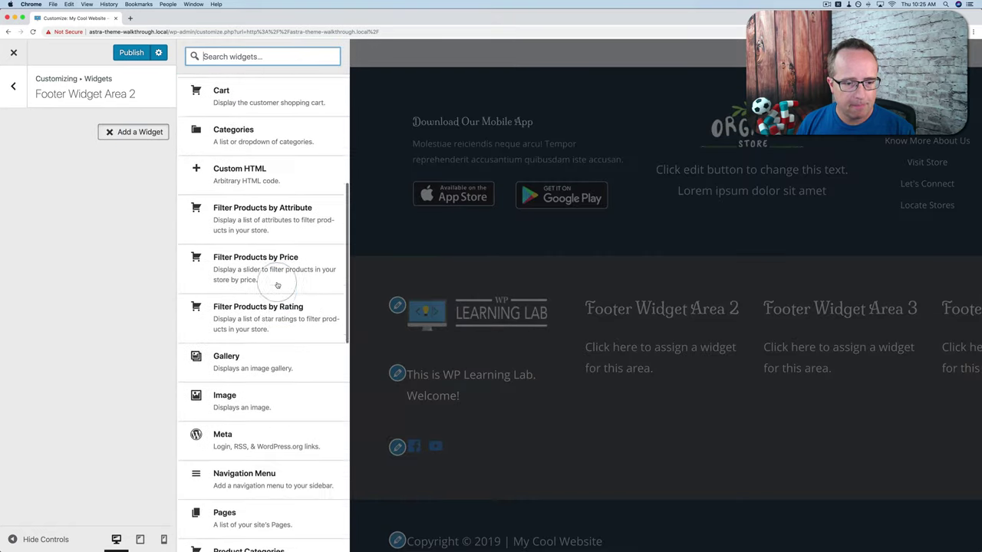
{"action": "left_click", "coordinate": [249, 313]}
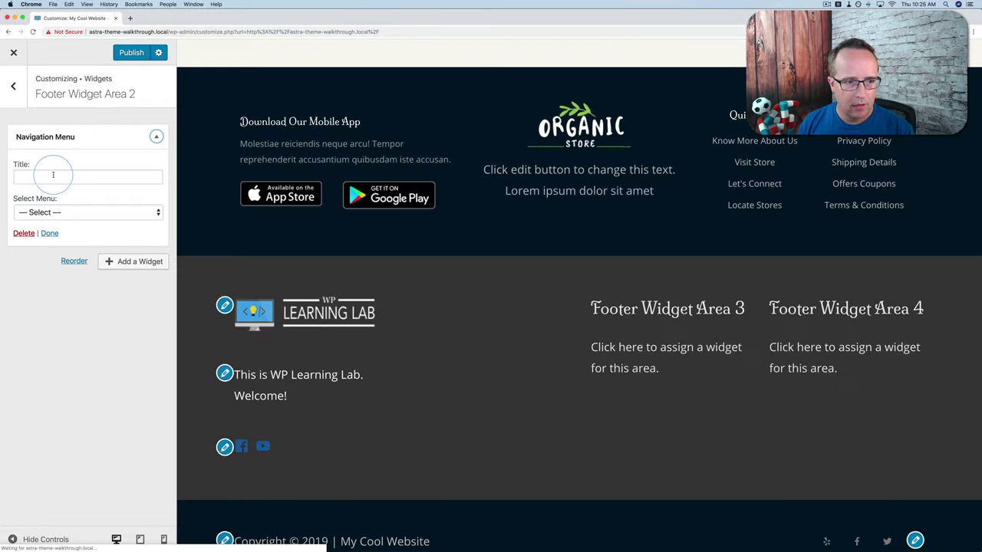
- Title the navigation menu widget Sitemap and assign the Main Menu to it
{"action": "left_click", "coordinate": [53, 175]}
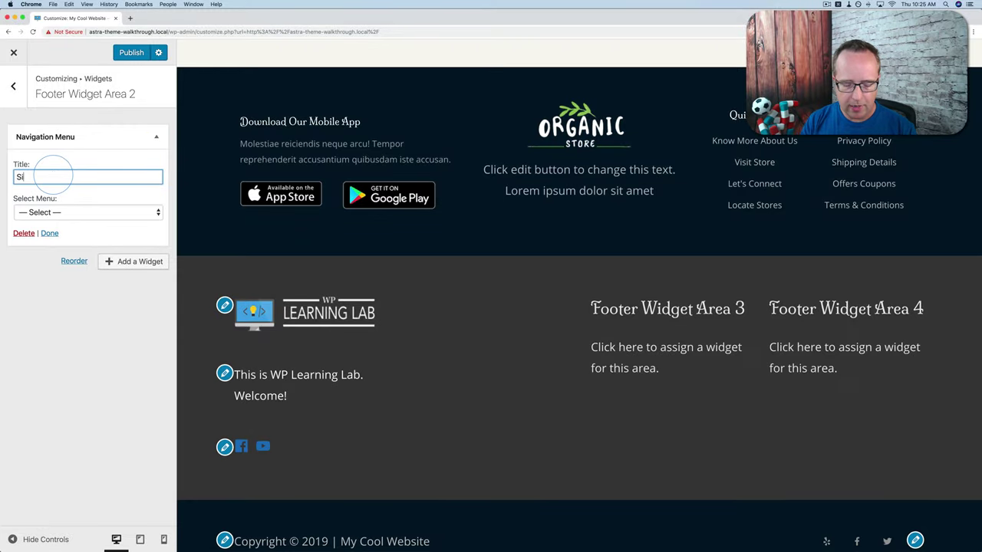
{"action": "type", "text": "Sitemap"}
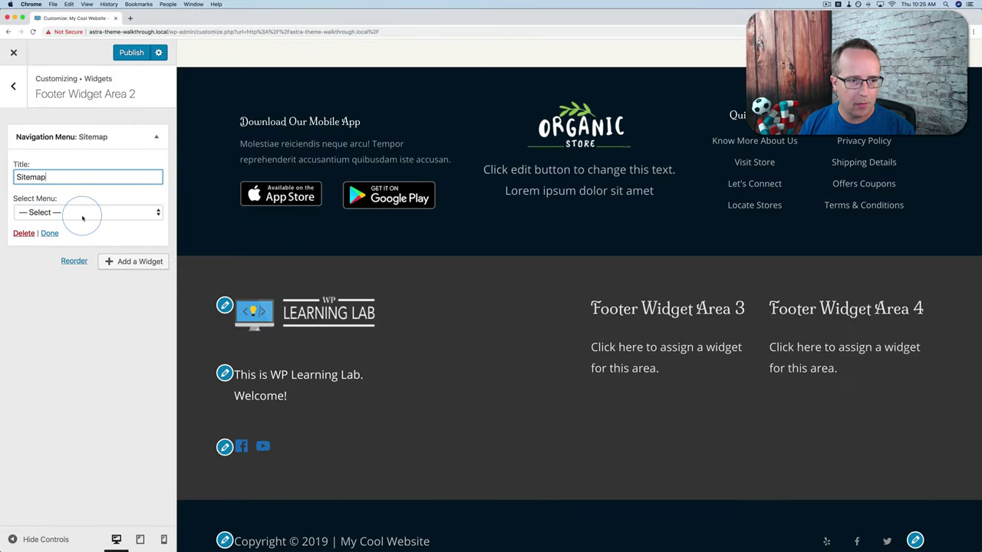
{"action": "left_click", "coordinate": [82, 219]}
{"action": "left_click", "coordinate": [77, 223]}
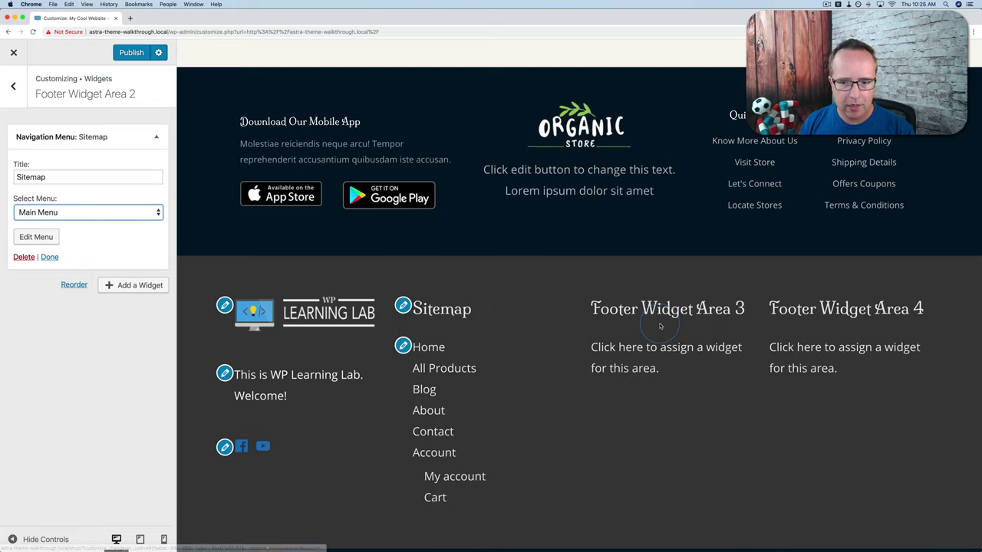
{"action": "left_click", "coordinate": [138, 251]}
- Add a Calendar widget to Footer Widget Area 3
{"action": "left_click", "coordinate": [13, 86]}
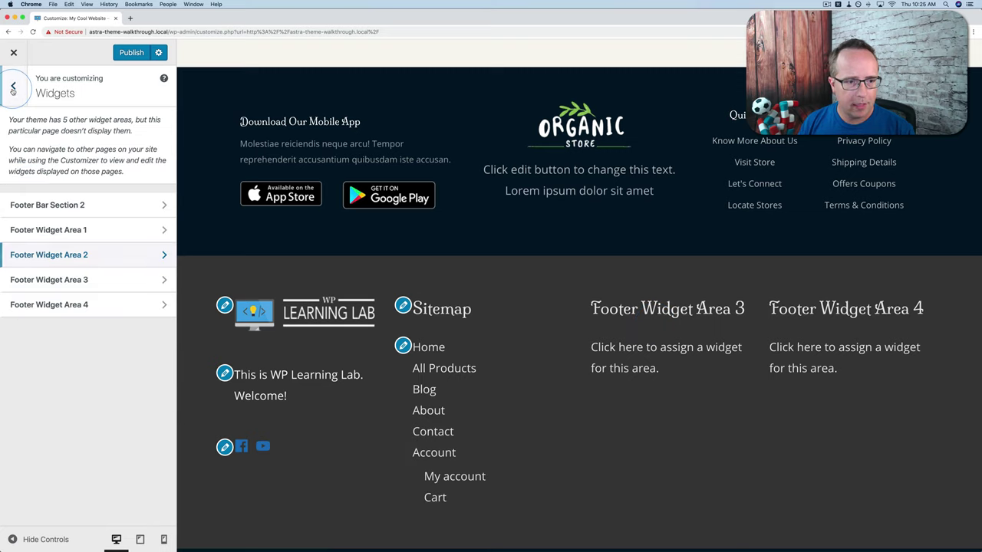
{"action": "left_click", "coordinate": [96, 270]}
{"action": "left_click", "coordinate": [95, 280]}
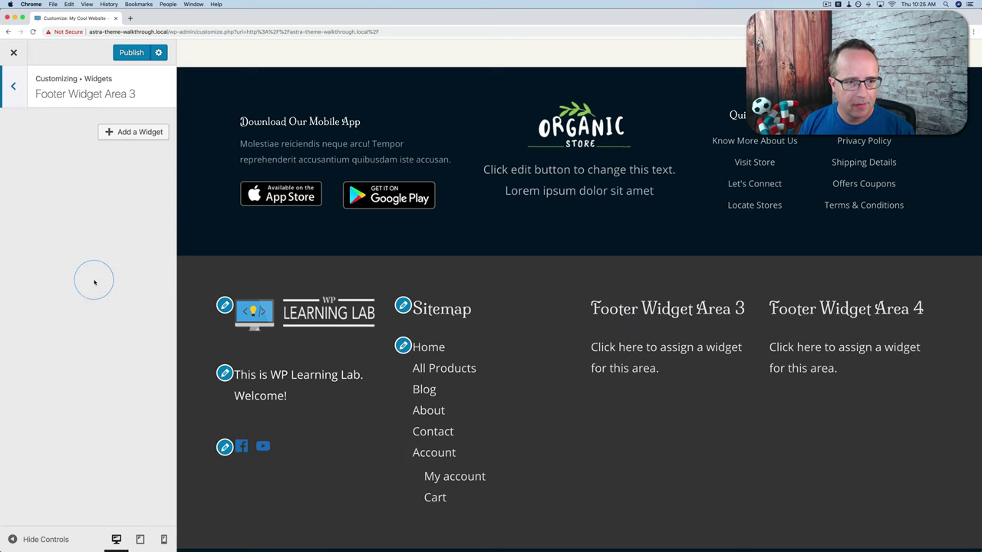
{"action": "left_click", "coordinate": [153, 132]}
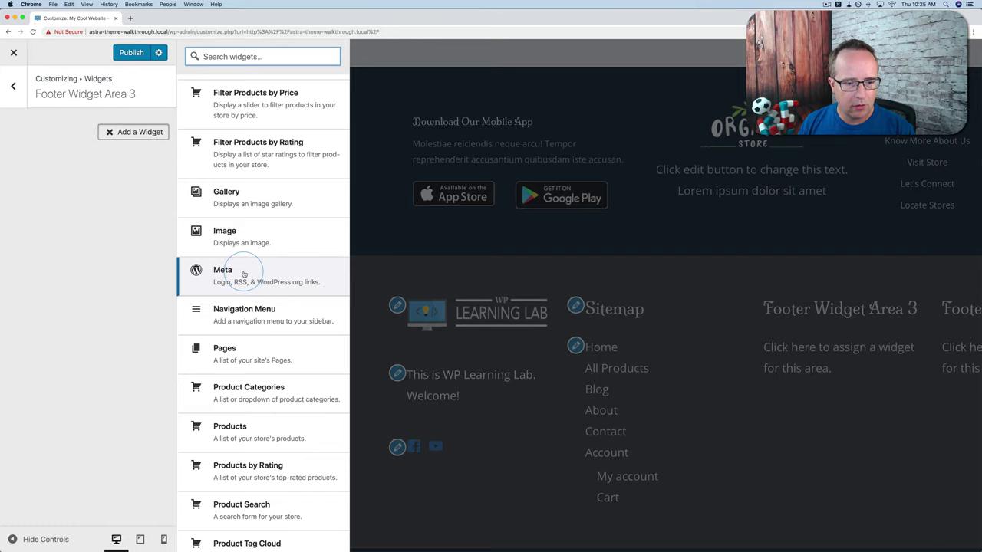
{"action": "scroll", "coordinate": [245, 269], "scroll_direction": "up", "scroll_amount": 10}
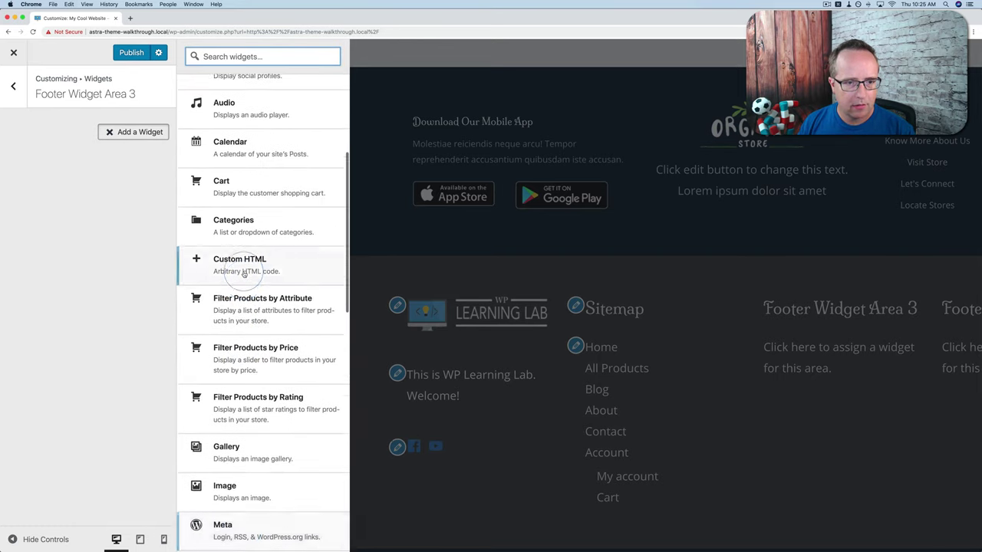
{"action": "left_click", "coordinate": [263, 227]}
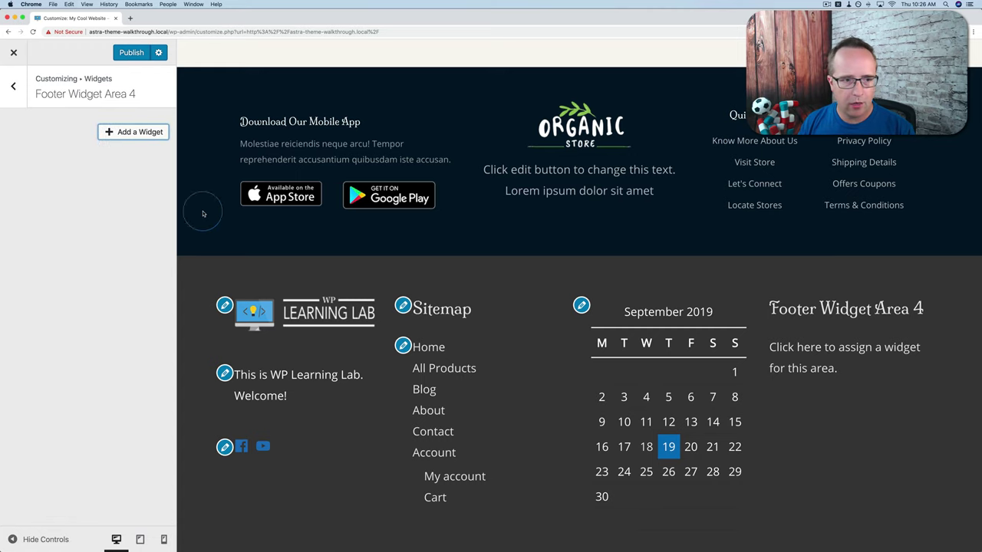
- Add a Video widget to Footer Widget Area 4
{"action": "left_click", "coordinate": [124, 134]}
{"action": "scroll", "coordinate": [197, 219], "scroll_direction": "down", "scroll_amount": 20}
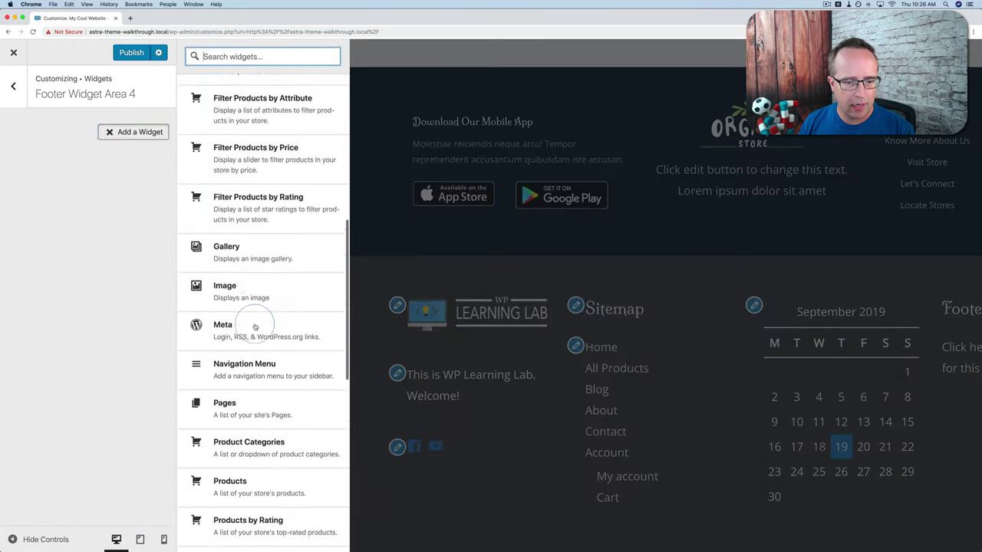
{"action": "scroll", "coordinate": [255, 325], "scroll_direction": "down", "scroll_amount": 2}
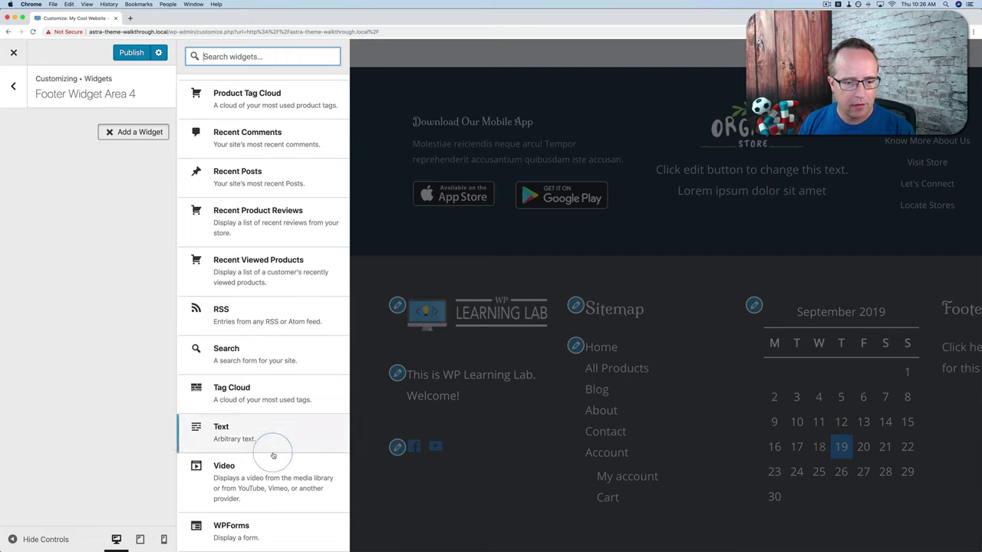
{"action": "left_click", "coordinate": [256, 479]}
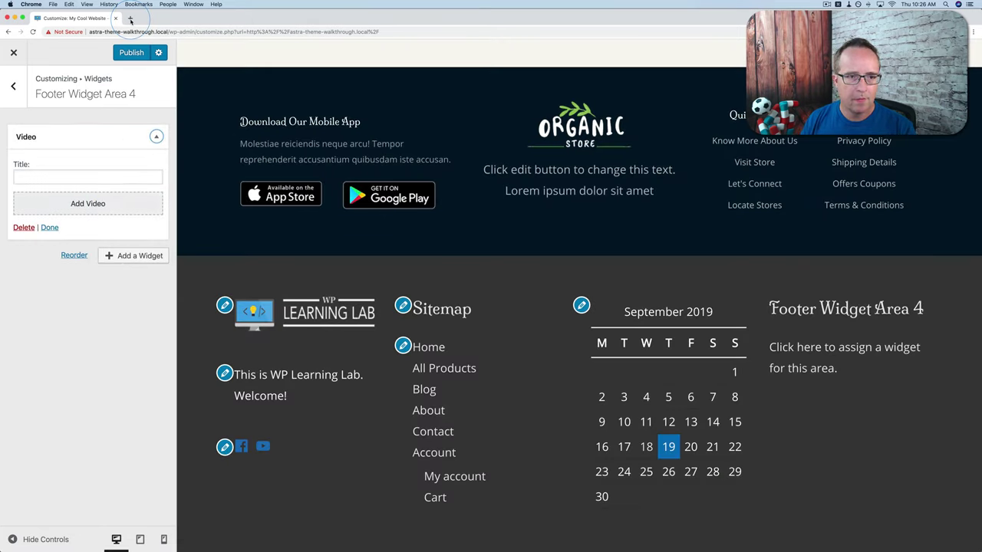
- Open the YouTube channel page youtube.com/wplearninglab in a new browser tab
{"action": "left_click", "coordinate": [130, 18]}
{"action": "type", "text": "yout"}
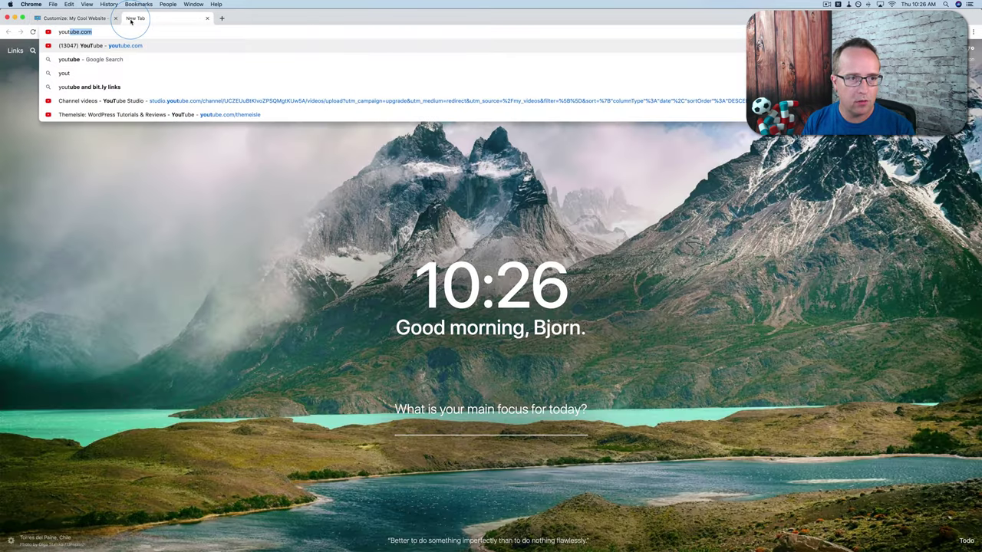
{"action": "type", "text": "ube.com/wplearning"}
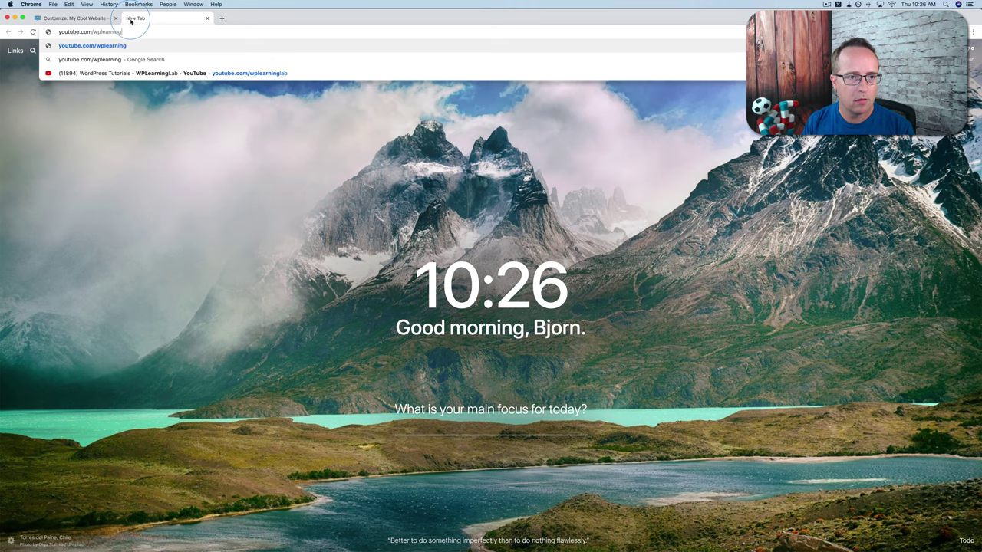
{"action": "type", "text": "lab"}
{"action": "key", "text": "Return"}
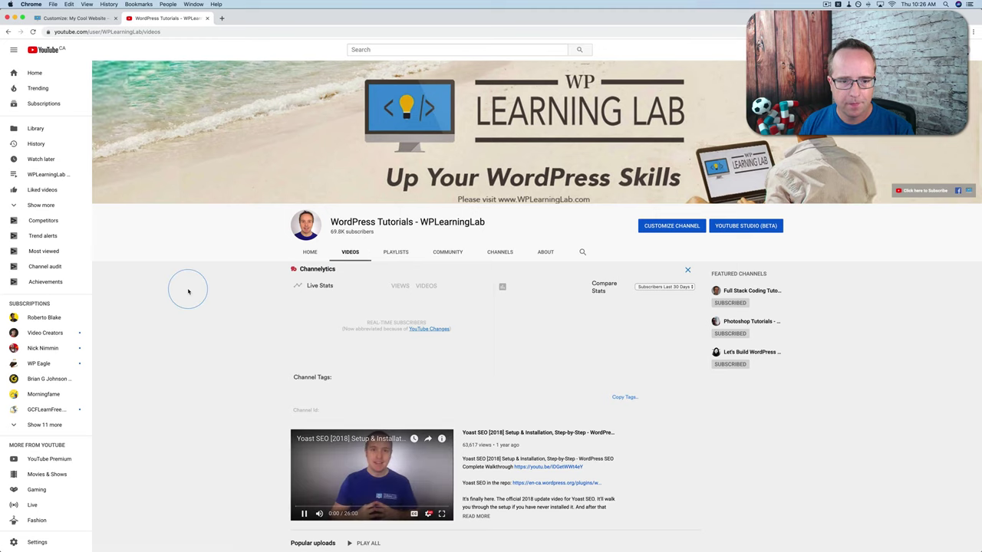
- Copy the link address of the "Fastest WordPress Theme 2019" video from the channel's uploads
{"action": "scroll", "coordinate": [188, 292], "scroll_direction": "down", "scroll_amount": 1}
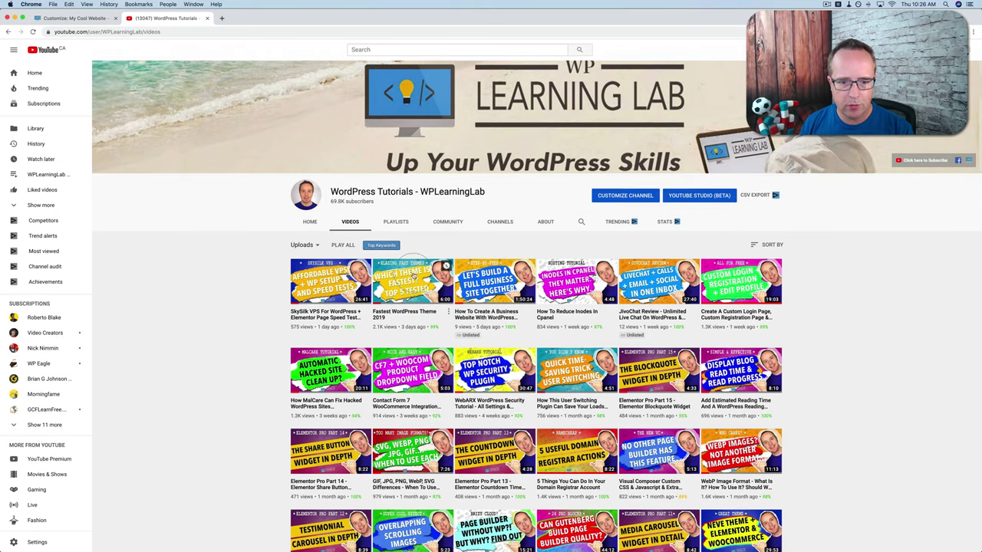
{"action": "right_click", "coordinate": [398, 310]}
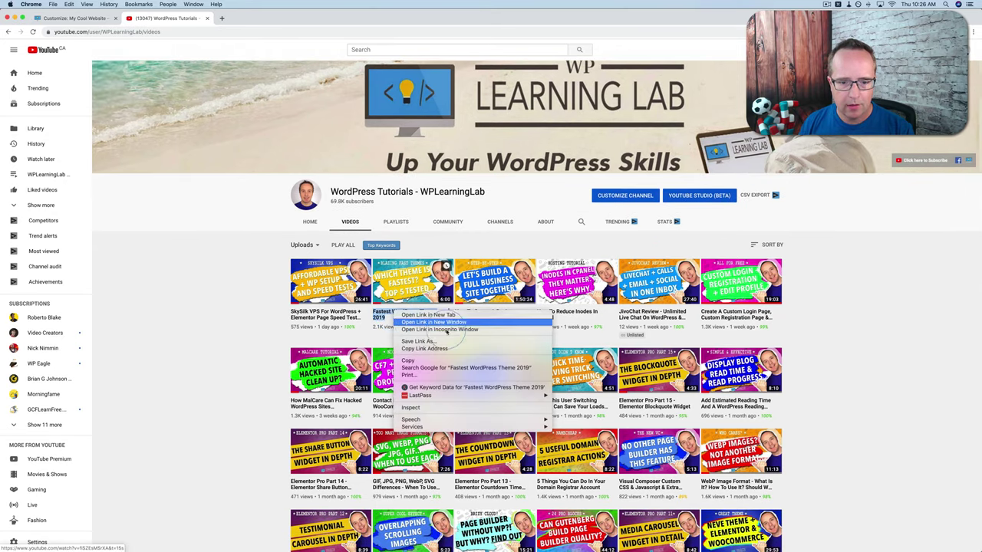
{"action": "left_click", "coordinate": [435, 352]}
- Return to the Customizer and paste the copied YouTube link as the URL source for Footer Widget Area 4's Video widget
{"action": "left_click", "coordinate": [92, 19]}
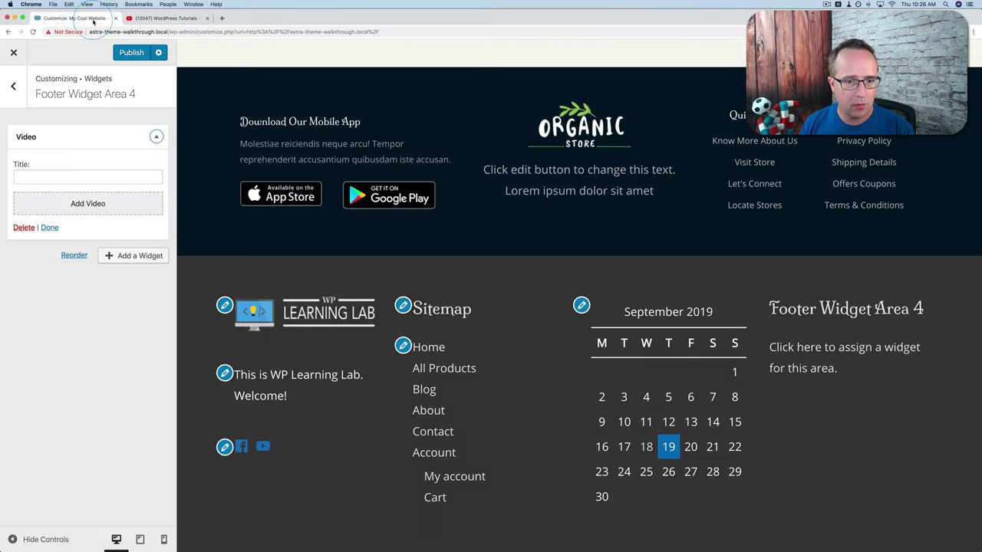
{"action": "left_click", "coordinate": [81, 204]}
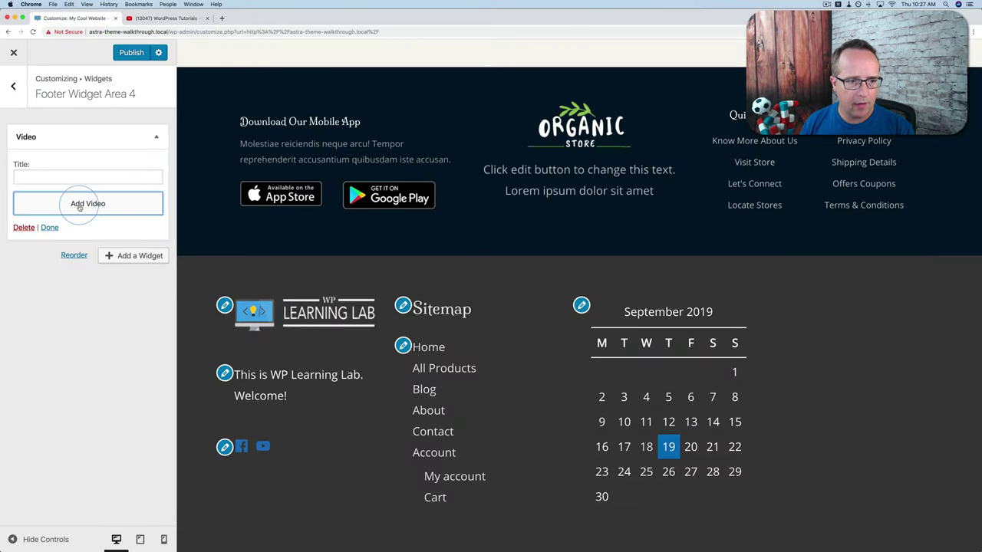
{"action": "key", "text": "Escape"}
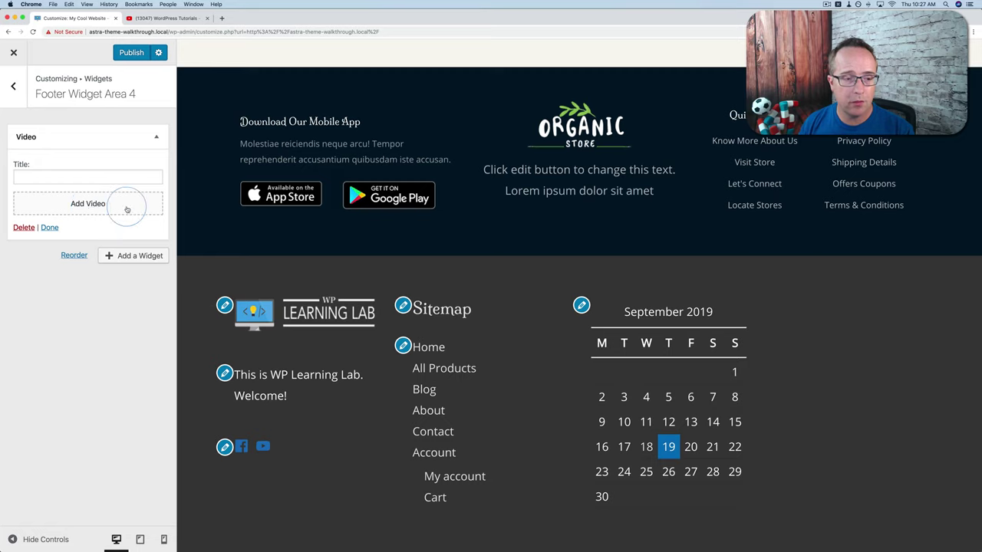
{"action": "left_click", "coordinate": [80, 203]}
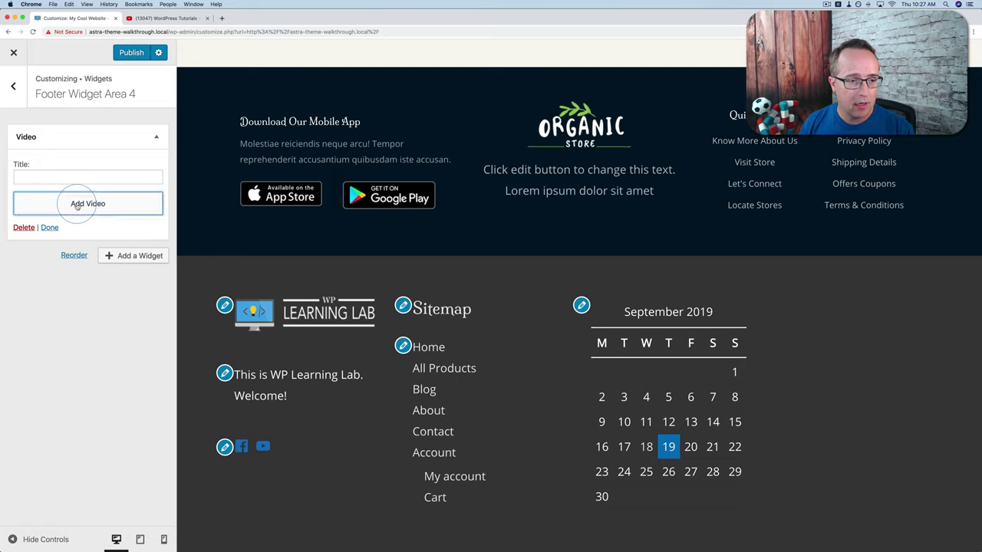
{"action": "left_click", "coordinate": [64, 131]}
{"action": "key", "text": "super+v"}
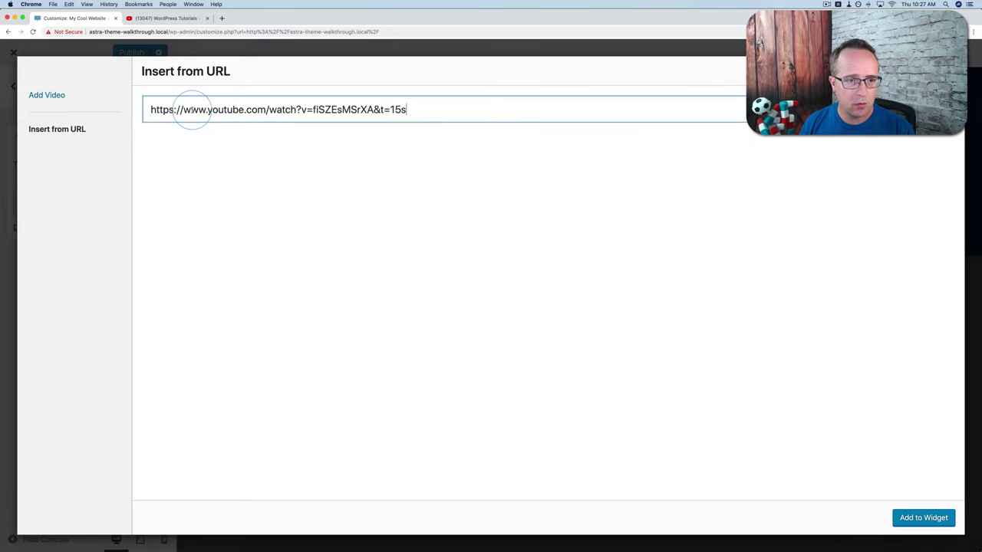
- Remove the "&t=15s" timestamp from the video URL and add the video to the widget
{"action": "left_click_drag", "start_coordinate": [370, 109], "coordinate": [467, 108]}
{"action": "key", "text": "BackSpace"}
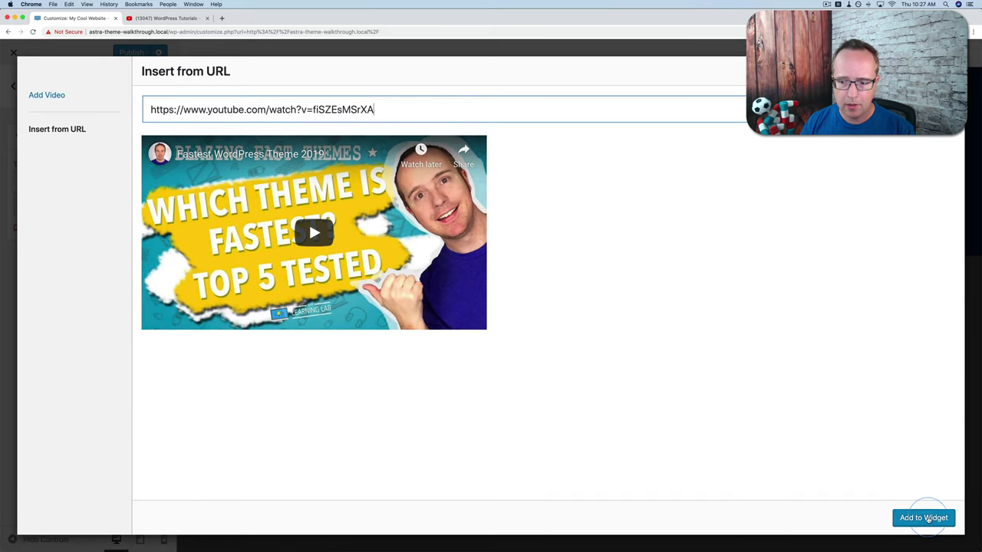
{"action": "left_click", "coordinate": [923, 518]}
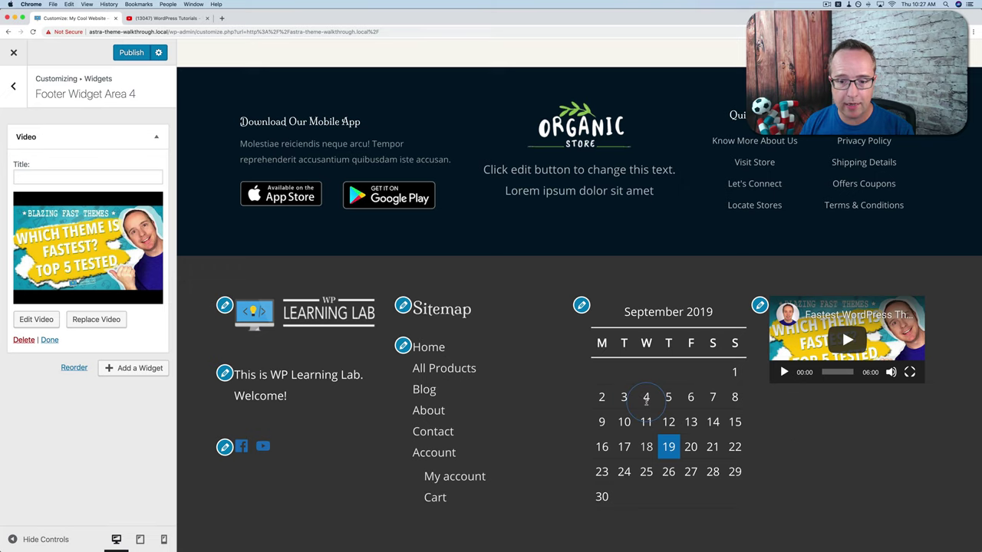
{"action": "scroll", "coordinate": [647, 400], "scroll_direction": "down", "scroll_amount": 3}
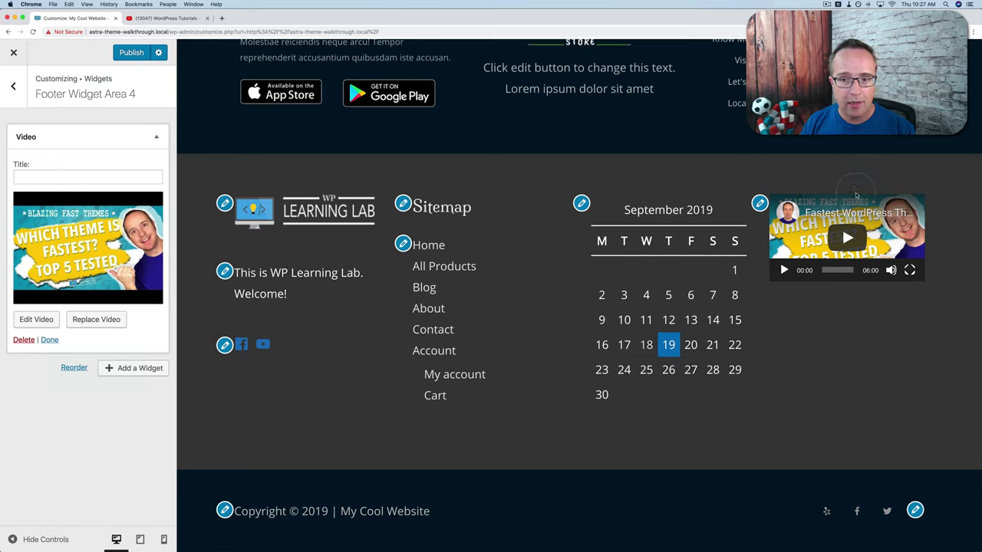
{"action": "left_click", "coordinate": [858, 196]}
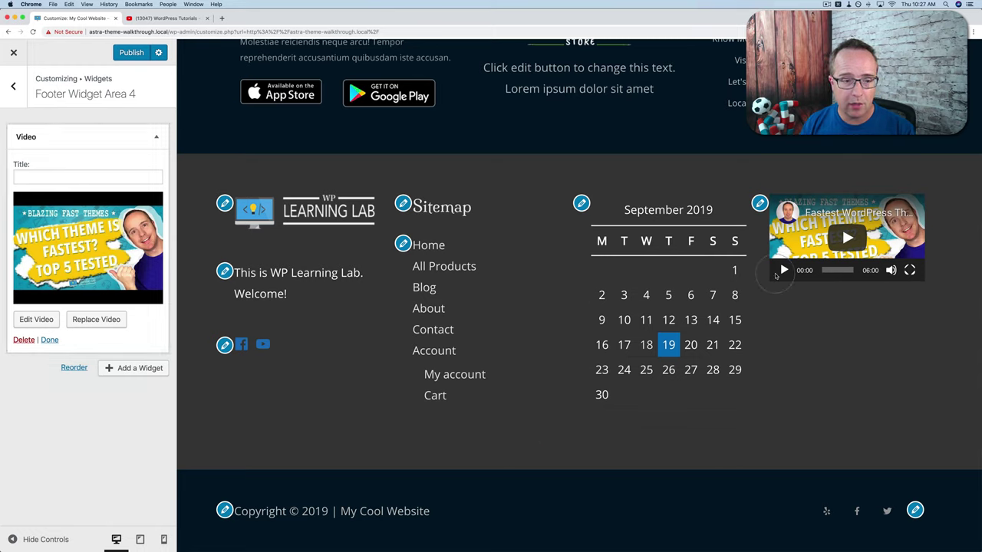
- Leave the widget settings and open the Footer Bar settings in the Footer section
{"action": "left_click", "coordinate": [13, 86]}
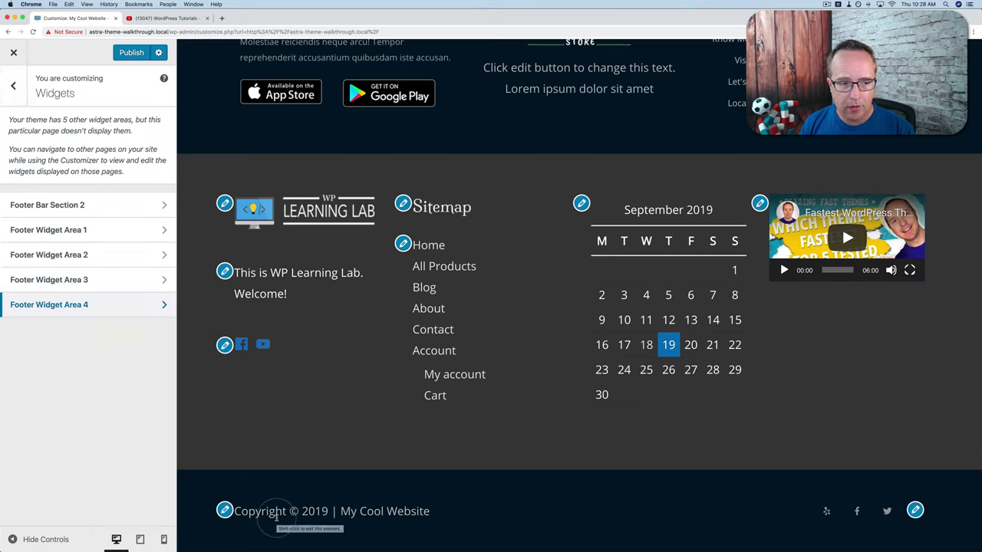
{"action": "left_click", "coordinate": [13, 86]}
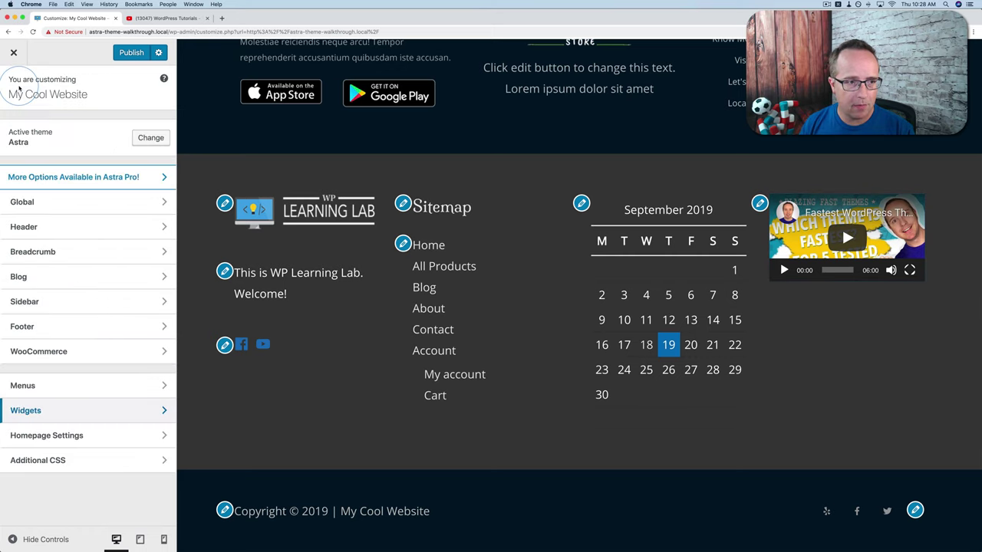
{"action": "left_click", "coordinate": [84, 329]}
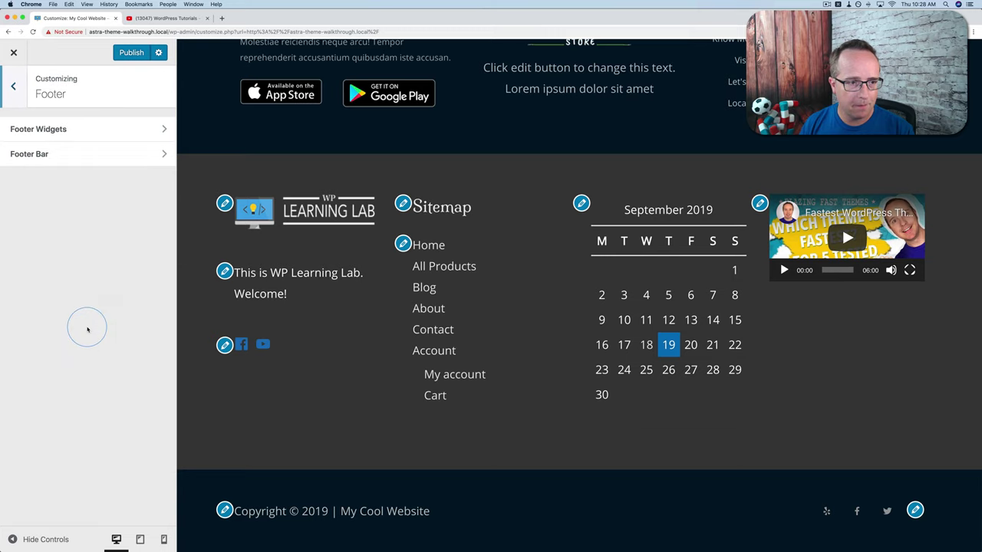
{"action": "left_click", "coordinate": [42, 155]}
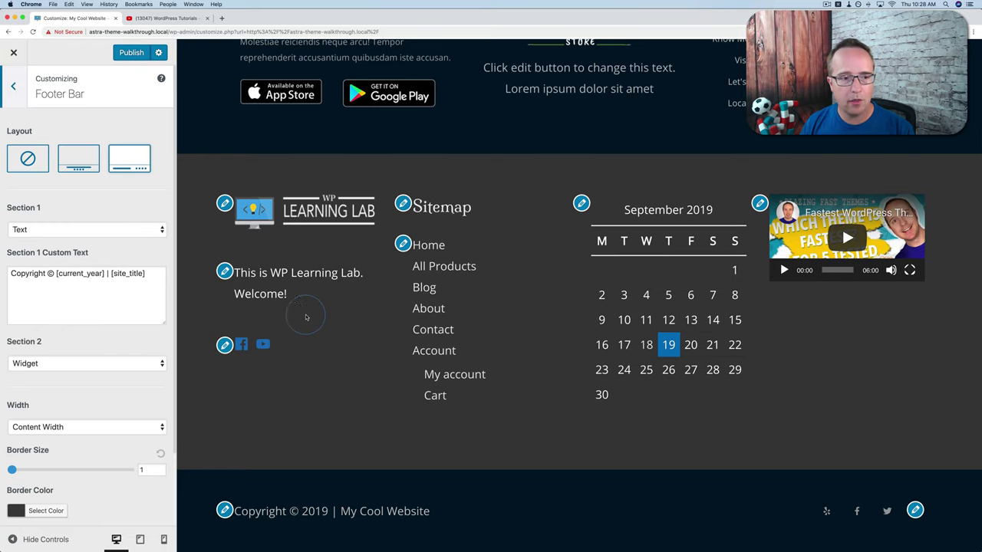
- Try the centered and disabled Footer Bar layouts, and return to the layout with both sections side by side
{"action": "left_click", "coordinate": [83, 159]}
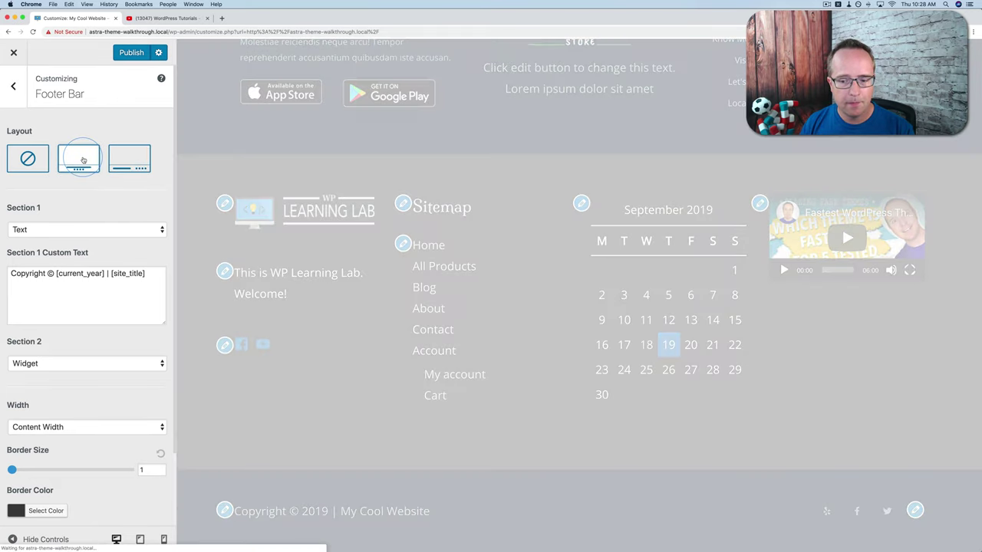
{"action": "scroll", "coordinate": [150, 273], "scroll_direction": "down", "scroll_amount": 3}
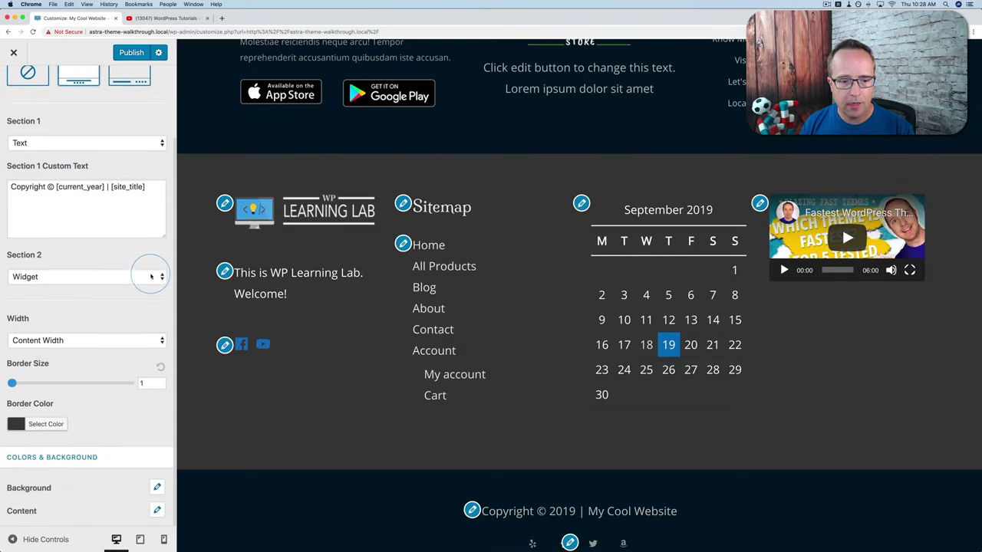
{"action": "scroll", "coordinate": [203, 273], "scroll_direction": "down", "scroll_amount": 1}
{"action": "scroll", "coordinate": [85, 192], "scroll_direction": "up", "scroll_amount": 3}
{"action": "left_click", "coordinate": [27, 131]}
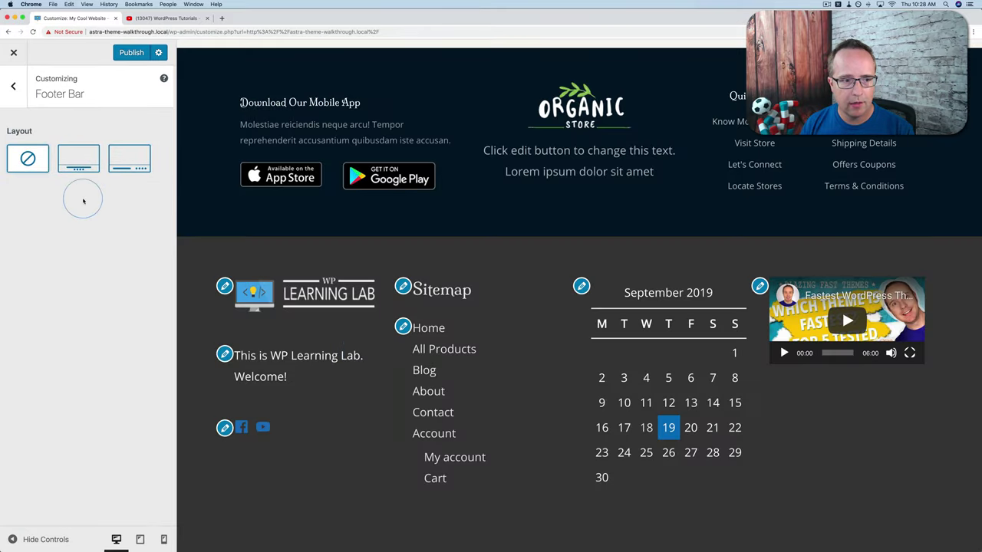
{"action": "left_click", "coordinate": [127, 159]}
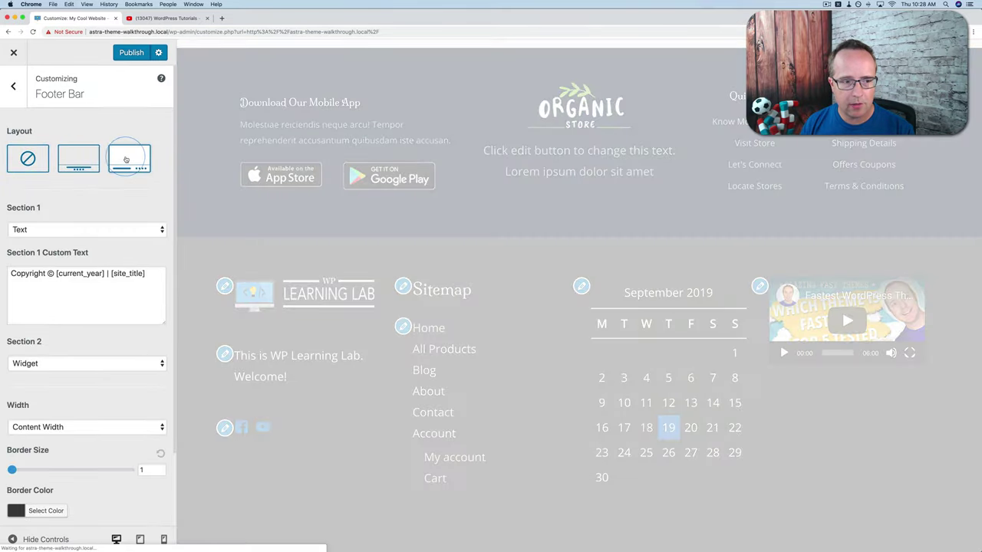
{"action": "scroll", "coordinate": [476, 502], "scroll_direction": "down", "scroll_amount": 2}
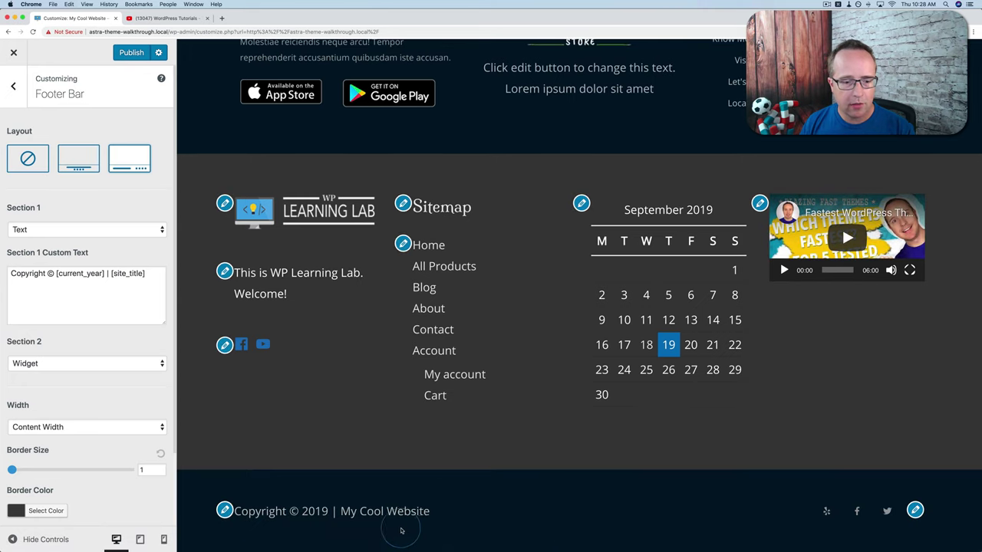
- Delete the word "Copyright" from the Section 1 custom text, keeping "© [current_year] | [site_title]"
{"action": "left_click", "coordinate": [83, 229]}
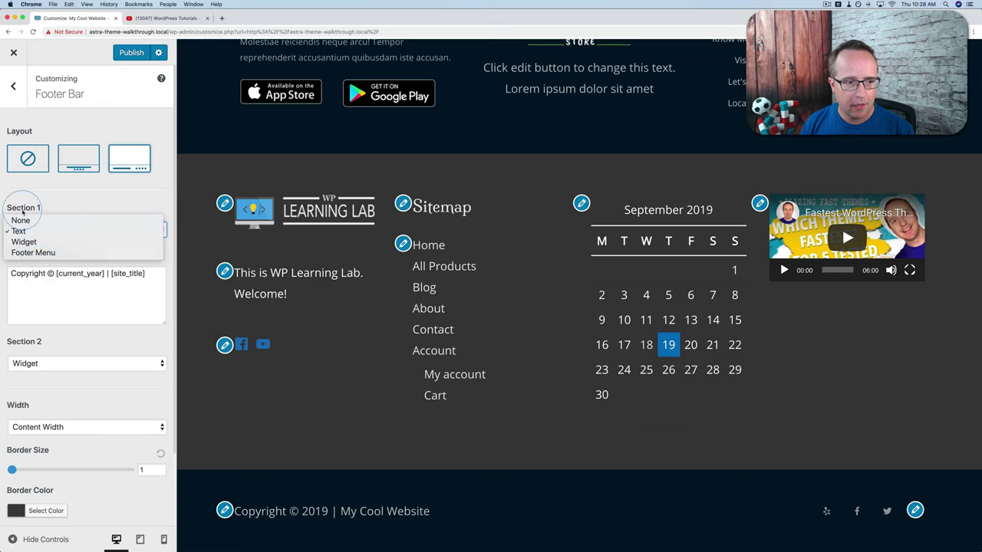
{"action": "left_click", "coordinate": [33, 261]}
{"action": "left_click", "coordinate": [51, 273]}
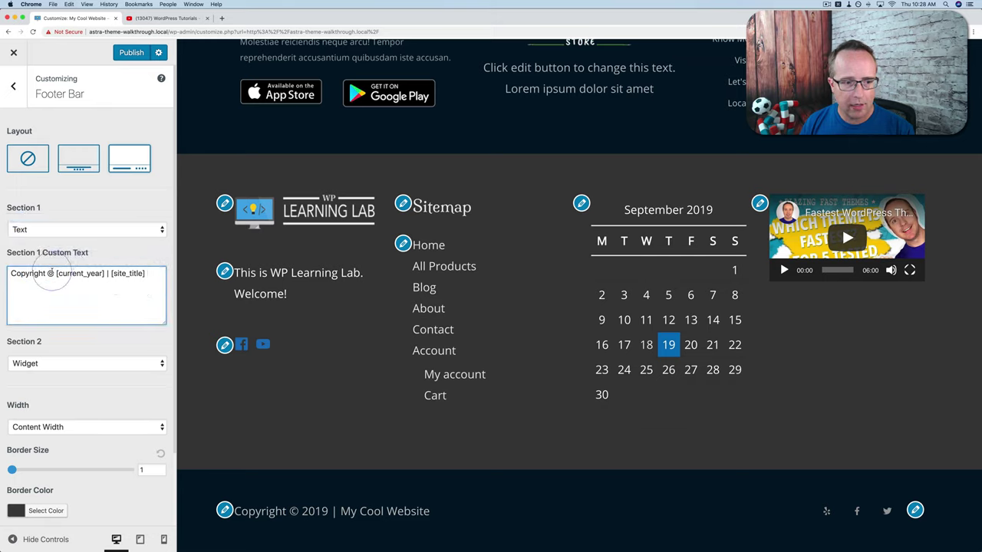
{"action": "left_click_drag", "start_coordinate": [48, 273], "coordinate": [1, 280]}
{"action": "key", "text": "BackSpace"}
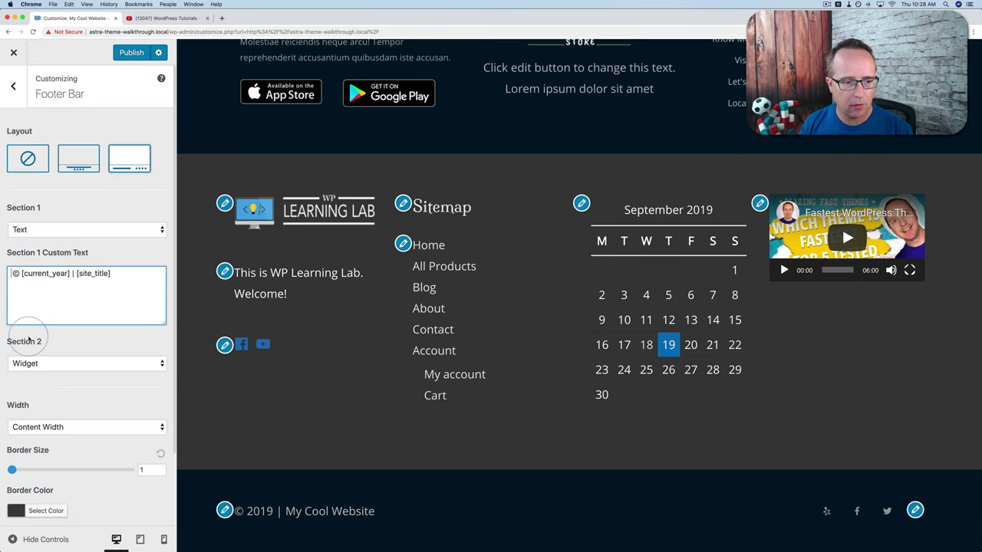
- Try None for the Footer Bar's Section 2 and set it to Footer Menu
{"action": "scroll", "coordinate": [29, 337], "scroll_direction": "down", "scroll_amount": 2}
{"action": "left_click", "coordinate": [46, 288]}
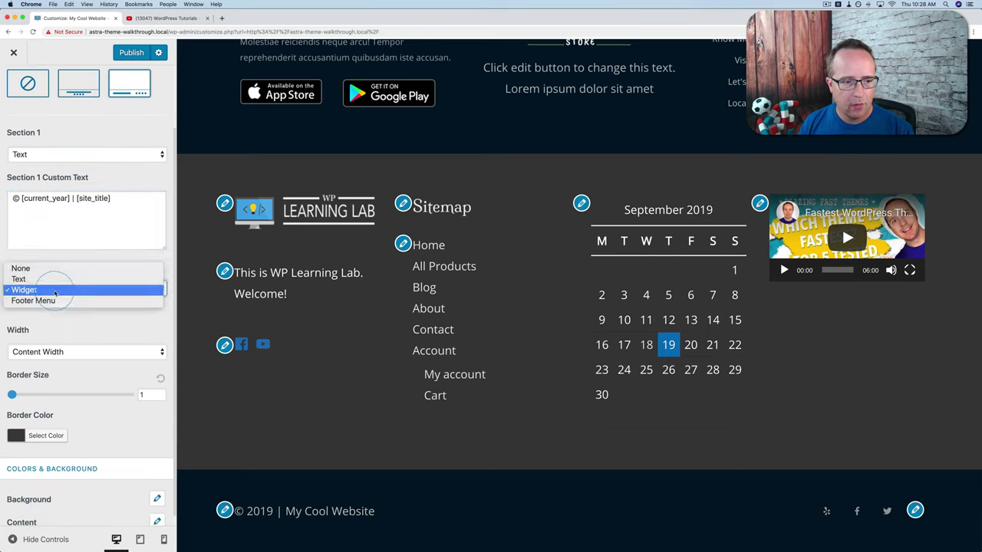
{"action": "left_click", "coordinate": [20, 269]}
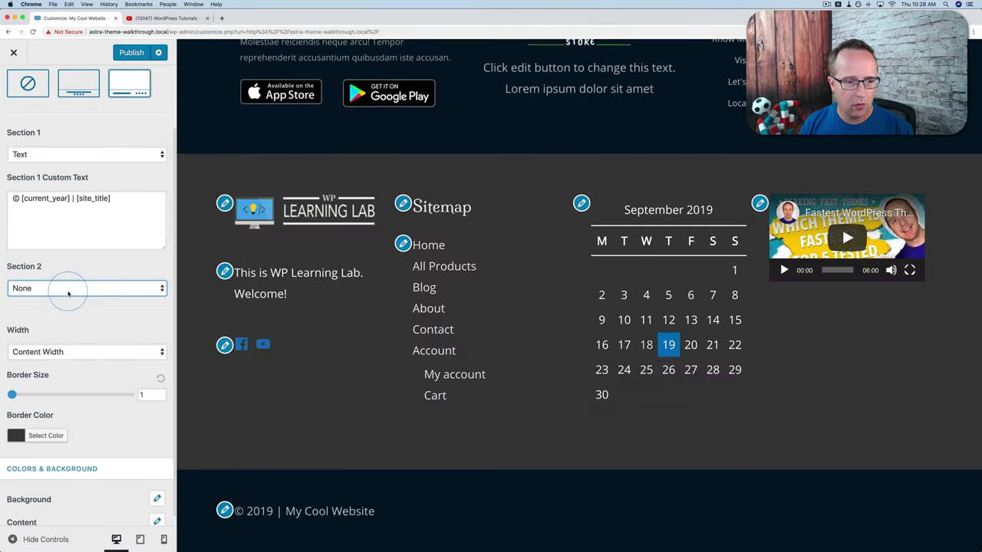
{"action": "left_click", "coordinate": [57, 289]}
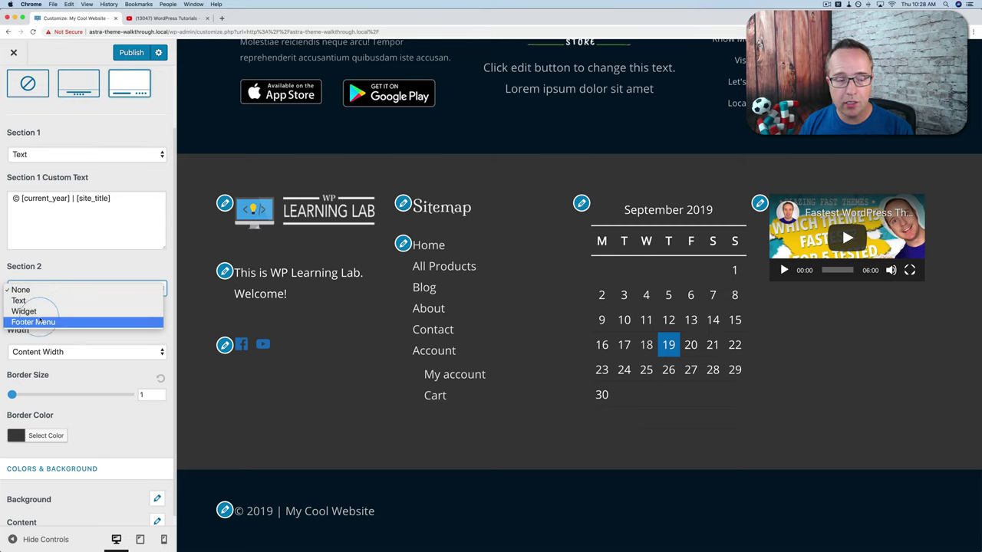
{"action": "left_click", "coordinate": [38, 323]}
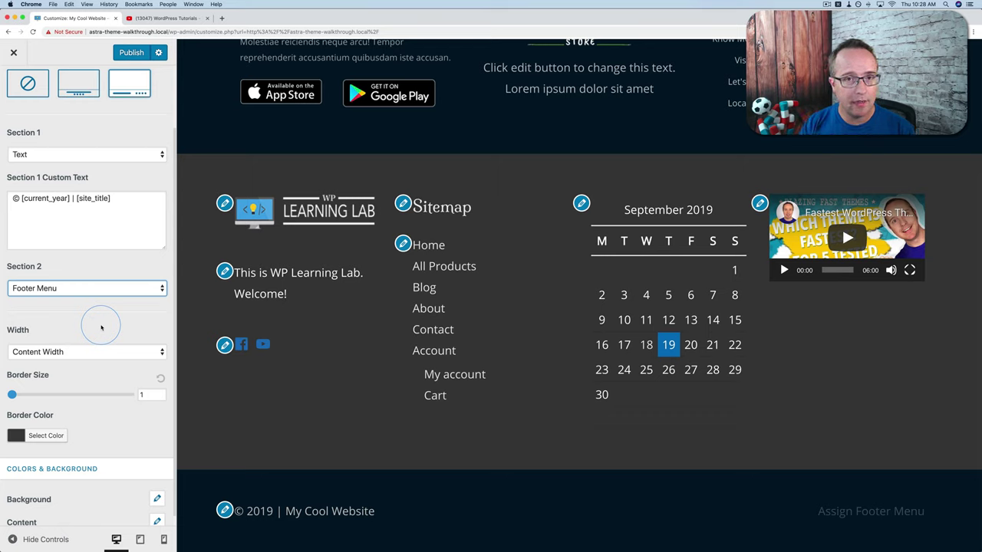
{"action": "scroll", "coordinate": [101, 329], "scroll_direction": "down", "scroll_amount": 1}
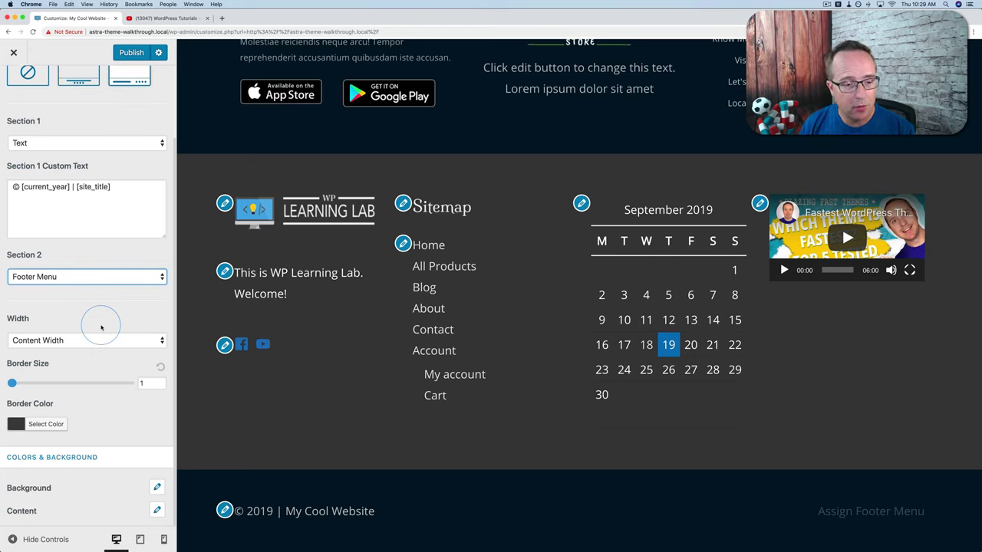
{"action": "left_click", "coordinate": [101, 327]}
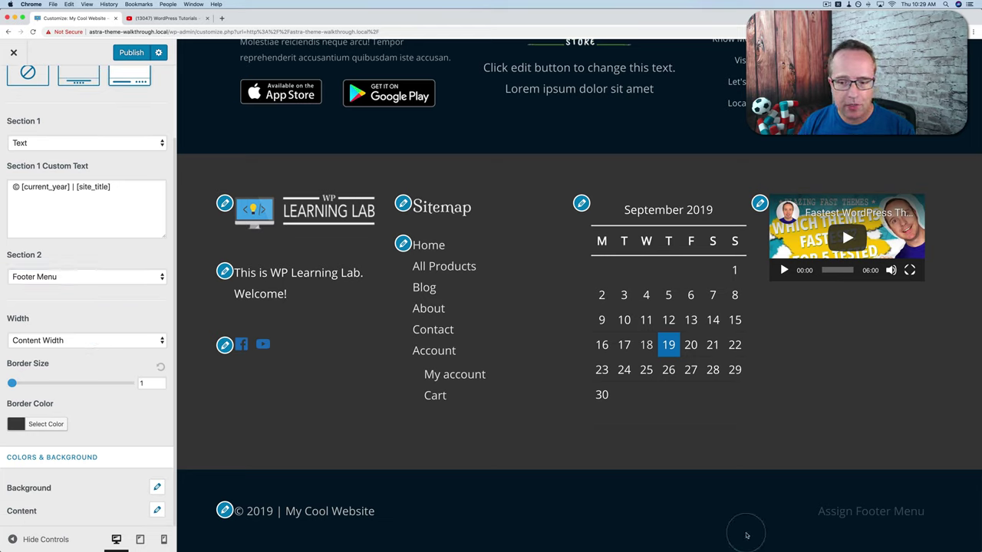
- Try Full Width for the Footer Bar, compare it at other browser zoom levels, and set it back to Content Width
{"action": "left_click", "coordinate": [69, 342]}
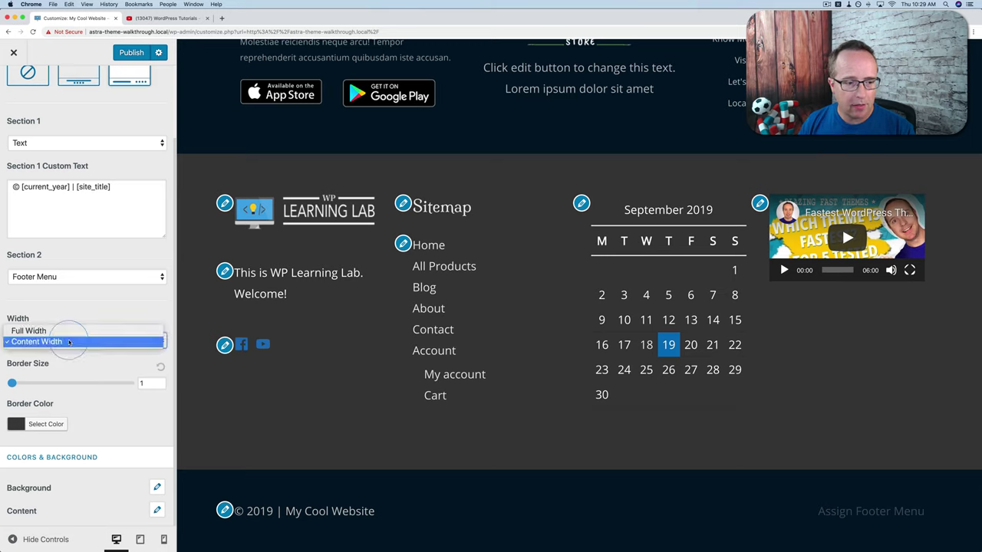
{"action": "left_click", "coordinate": [28, 331]}
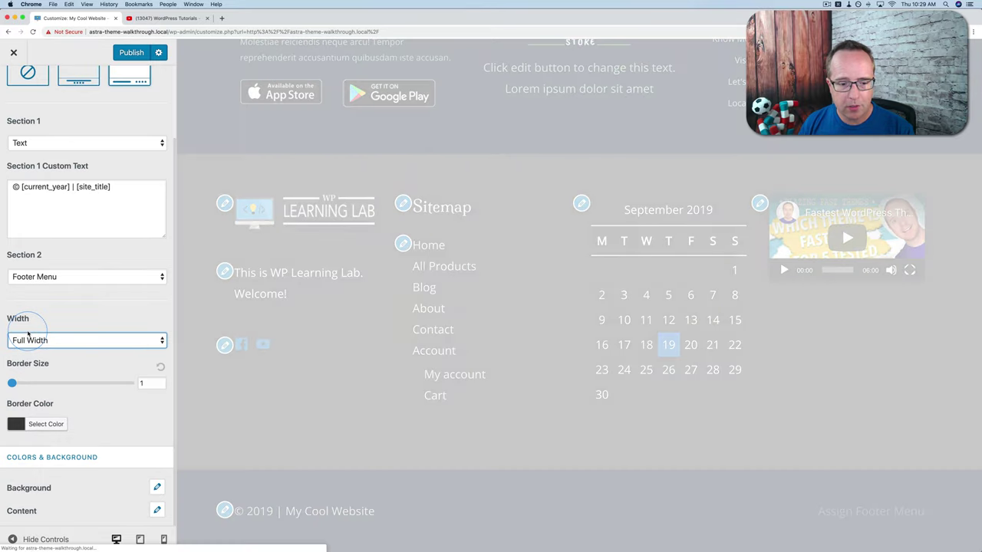
{"action": "key", "text": "super+minus"}
{"action": "key", "text": "super+minus"}
{"action": "key", "text": "super+minus"}
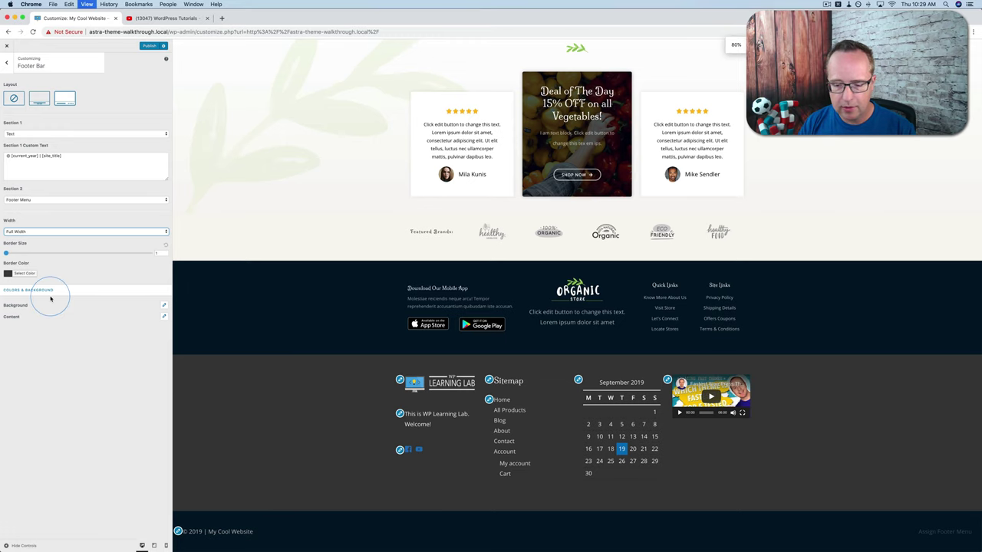
{"action": "key", "text": "super+plus"}
{"action": "key", "text": "super+plus"}
{"action": "key", "text": "super+plus"}
{"action": "key", "text": "super+plus"}
{"action": "key", "text": "super+plus"}
{"action": "key", "text": "super+plus"}
{"action": "key", "text": "super+plus"}
{"action": "key", "text": "super+minus"}
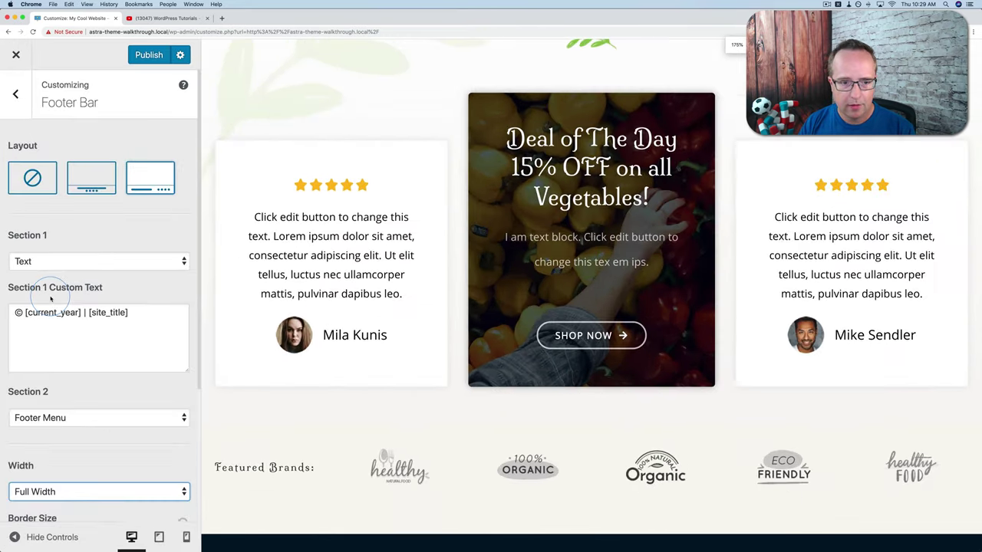
{"action": "scroll", "coordinate": [173, 414], "scroll_direction": "down", "scroll_amount": 10}
{"action": "left_click", "coordinate": [132, 428]}
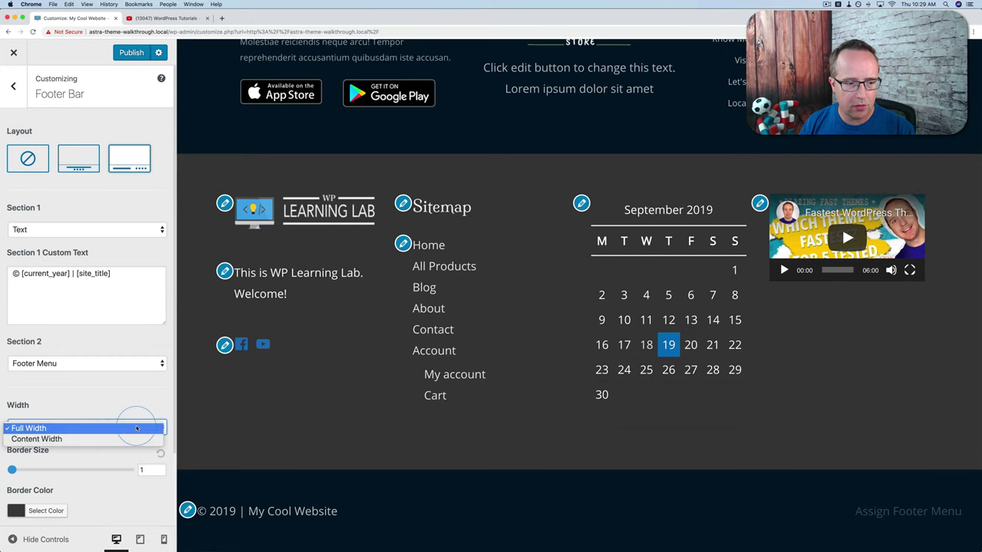
{"action": "left_click", "coordinate": [71, 438]}
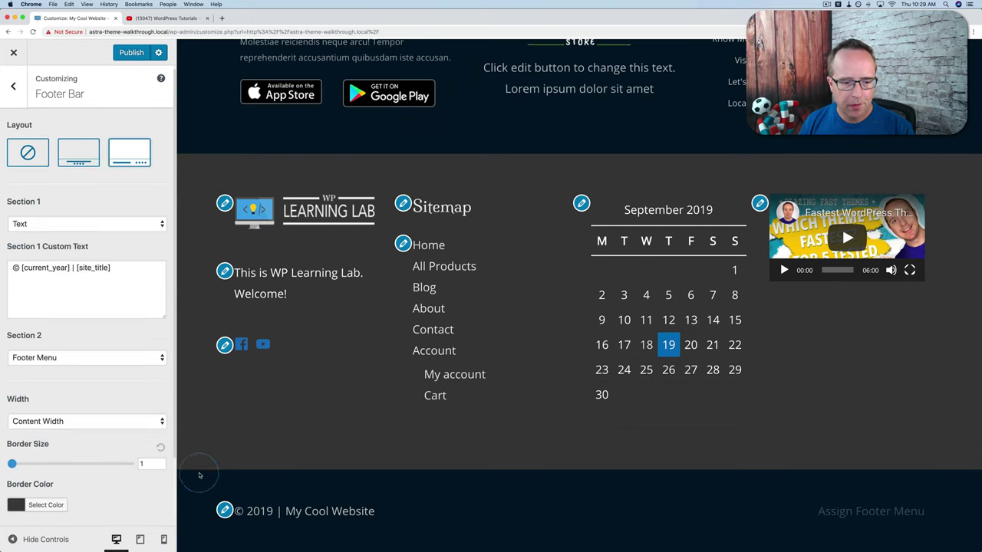
- Try a border size of 115 for the Footer Bar, set it to 0, and review the footer preview
{"action": "left_click_drag", "start_coordinate": [12, 464], "coordinate": [33, 464]}
{"action": "left_click", "coordinate": [143, 464]}
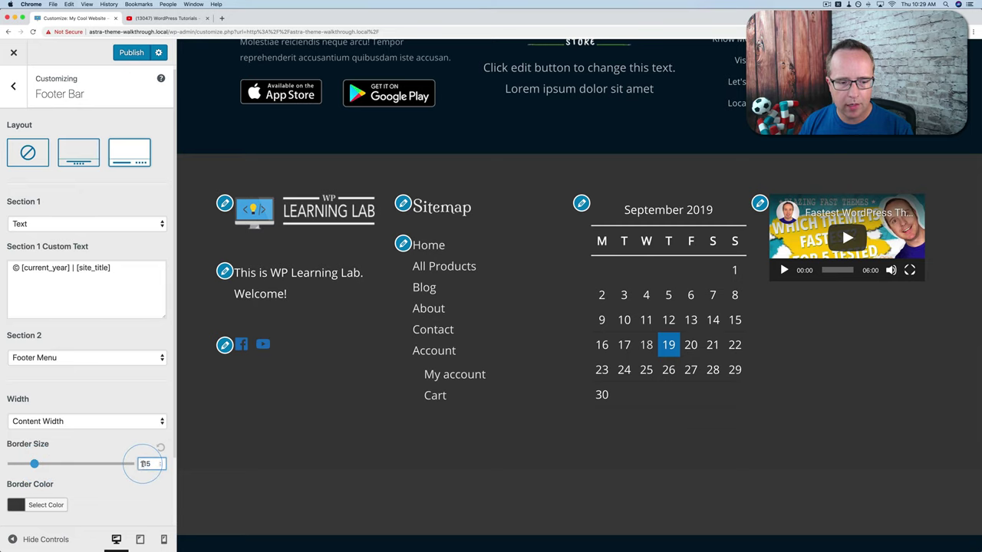
{"action": "scroll", "coordinate": [277, 465], "scroll_direction": "down", "scroll_amount": 2}
{"action": "scroll", "coordinate": [65, 500], "scroll_direction": "down", "scroll_amount": 2}
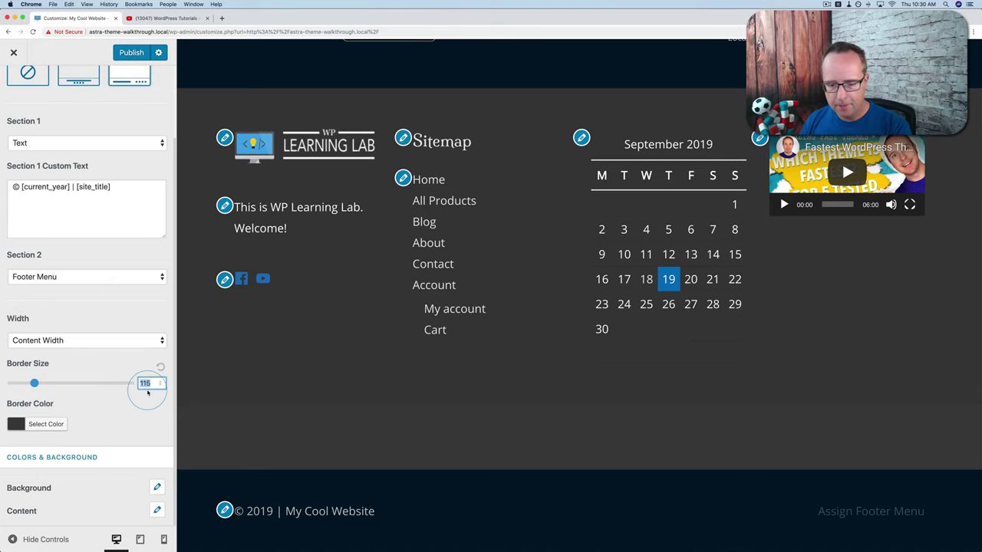
{"action": "type", "text": "0"}
{"action": "scroll", "coordinate": [130, 399], "scroll_direction": "up", "scroll_amount": 2}
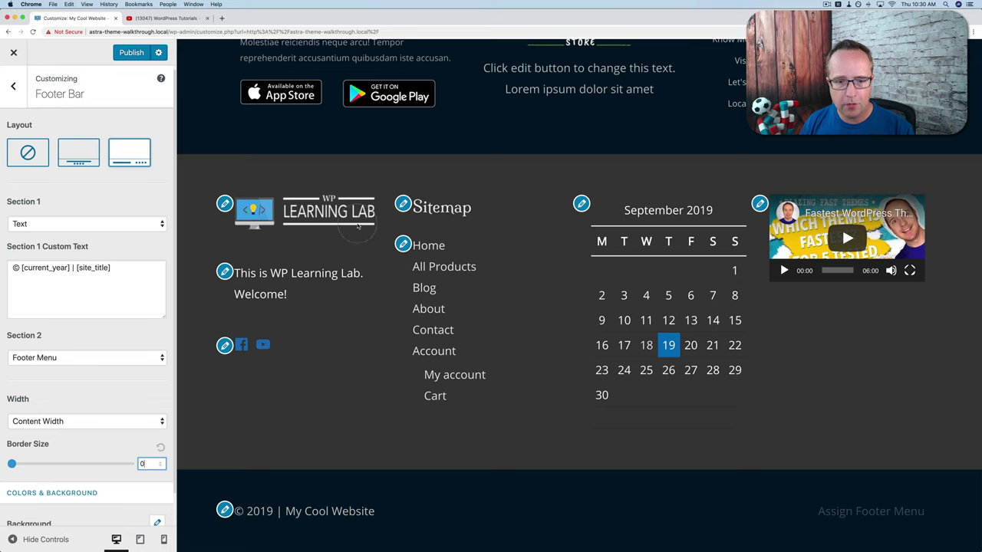
{"action": "scroll", "coordinate": [357, 372], "scroll_direction": "up", "scroll_amount": 3}
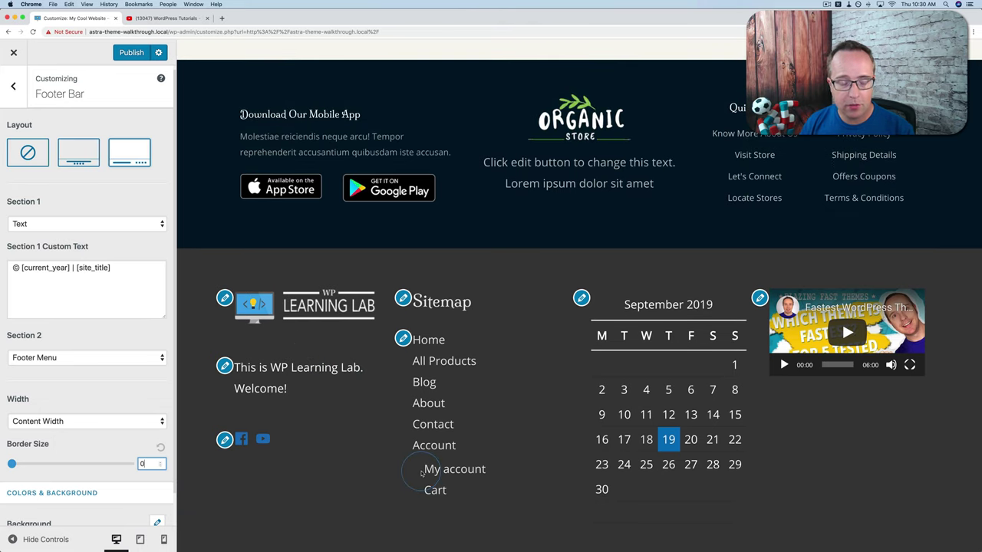
{"action": "scroll", "coordinate": [421, 471], "scroll_direction": "up", "scroll_amount": 2}
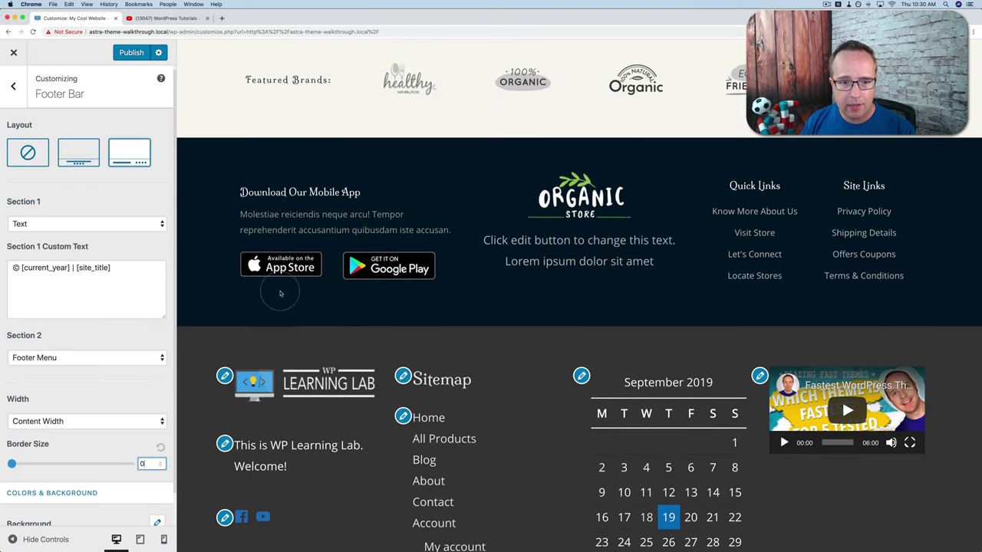
{"action": "scroll", "coordinate": [464, 335], "scroll_direction": "down", "scroll_amount": 4}
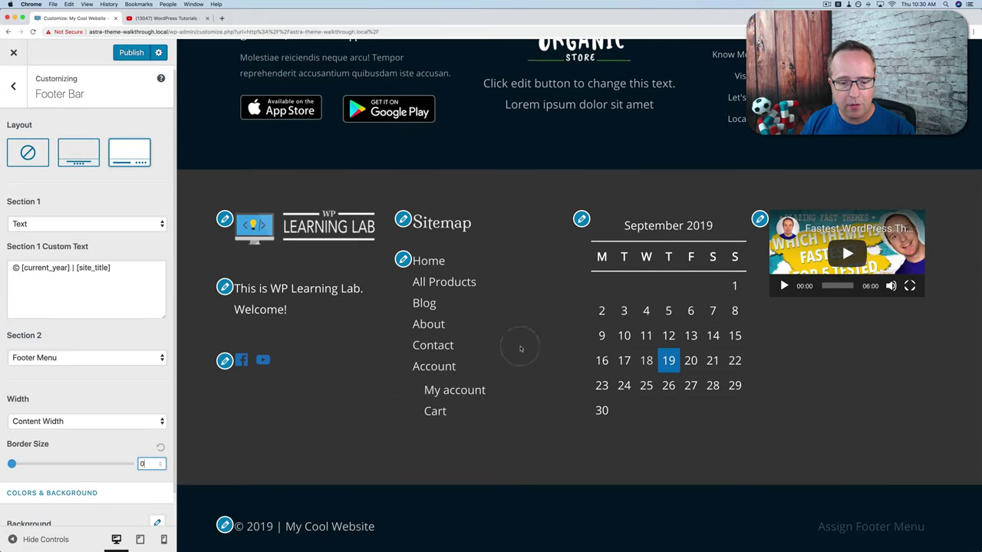
{"action": "scroll", "coordinate": [415, 386], "scroll_direction": "down", "scroll_amount": 1}
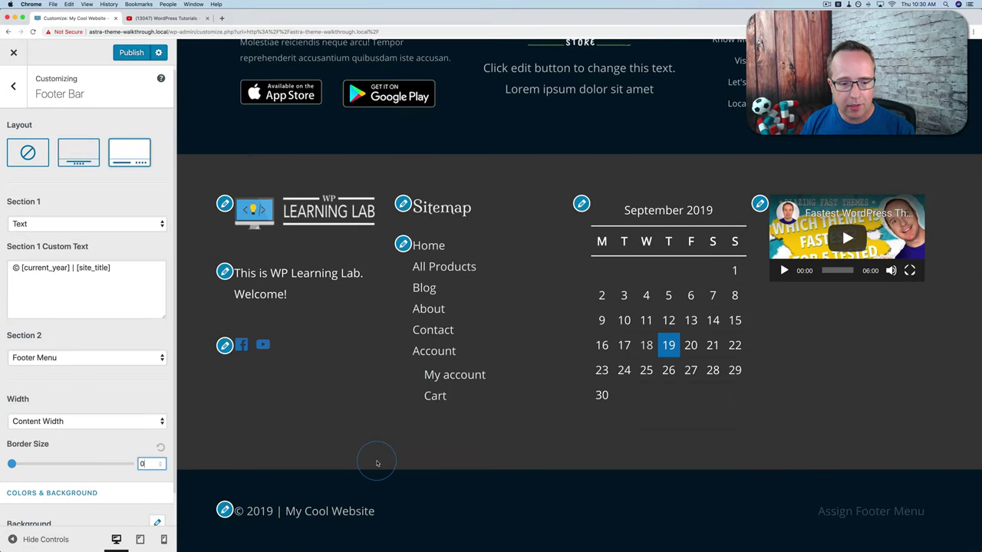
- Try blue #1a00e2 as the Footer Bar's background color and restore the default color
{"action": "scroll", "coordinate": [151, 481], "scroll_direction": "down", "scroll_amount": 1}
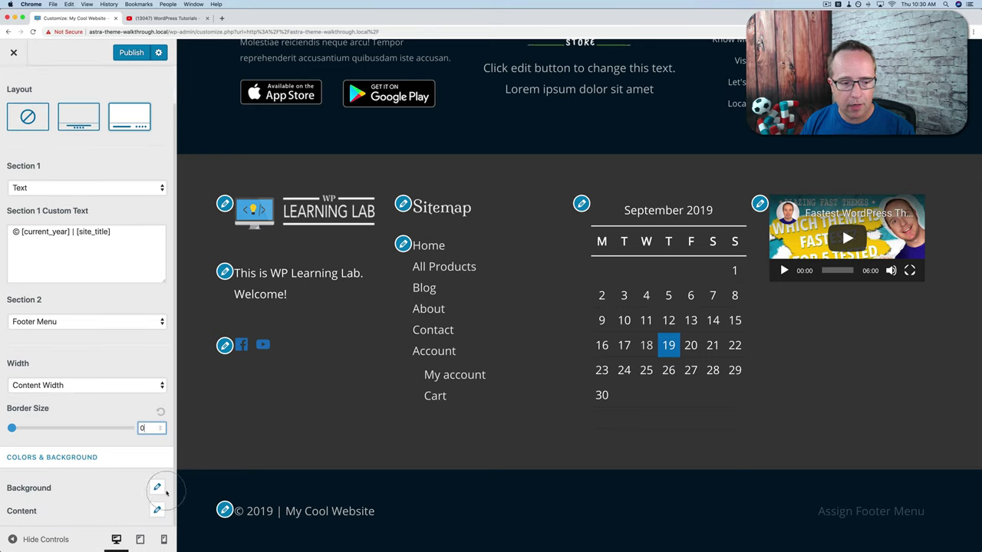
{"action": "left_click", "coordinate": [158, 488]}
{"action": "scroll", "coordinate": [115, 460], "scroll_direction": "down", "scroll_amount": 2}
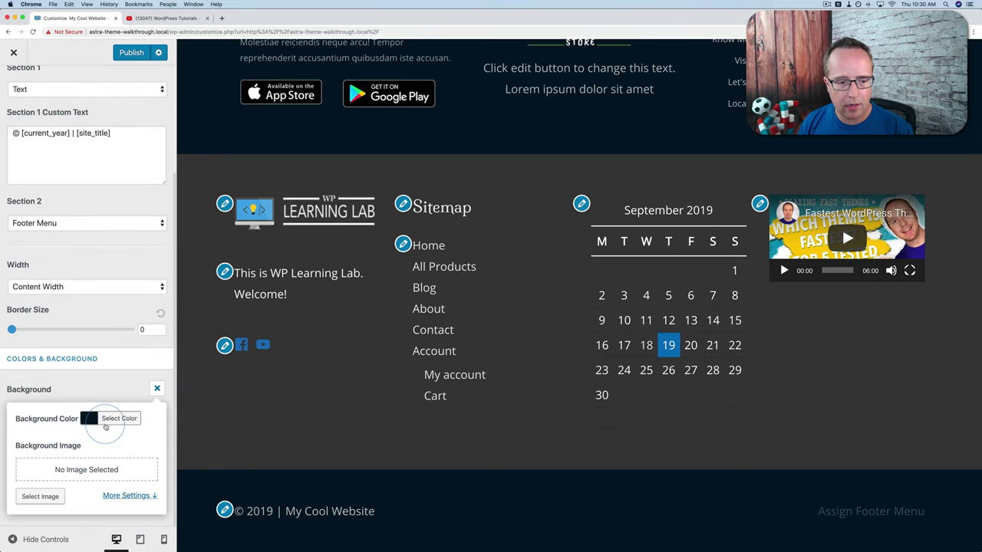
{"action": "left_click", "coordinate": [105, 426]}
{"action": "left_click", "coordinate": [94, 471]}
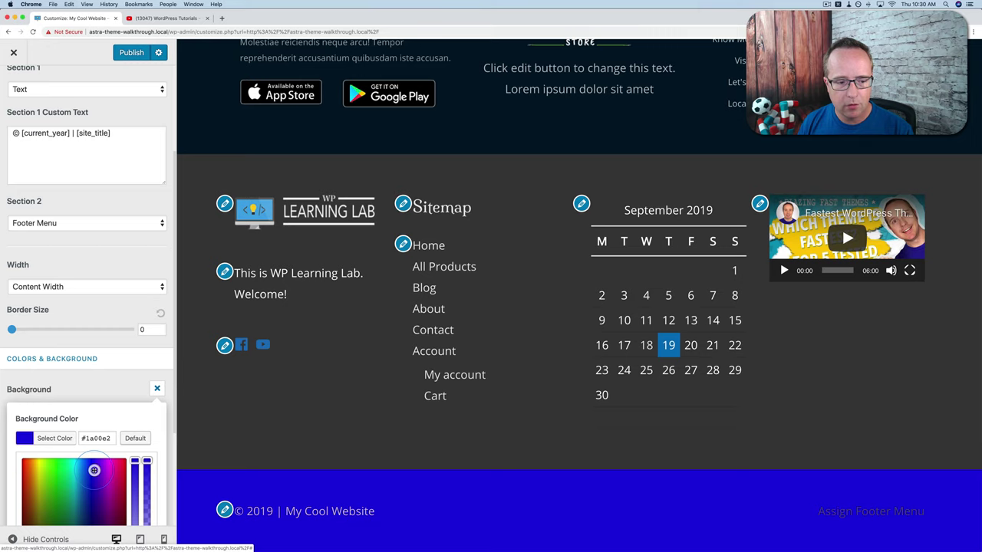
{"action": "left_click", "coordinate": [135, 438]}
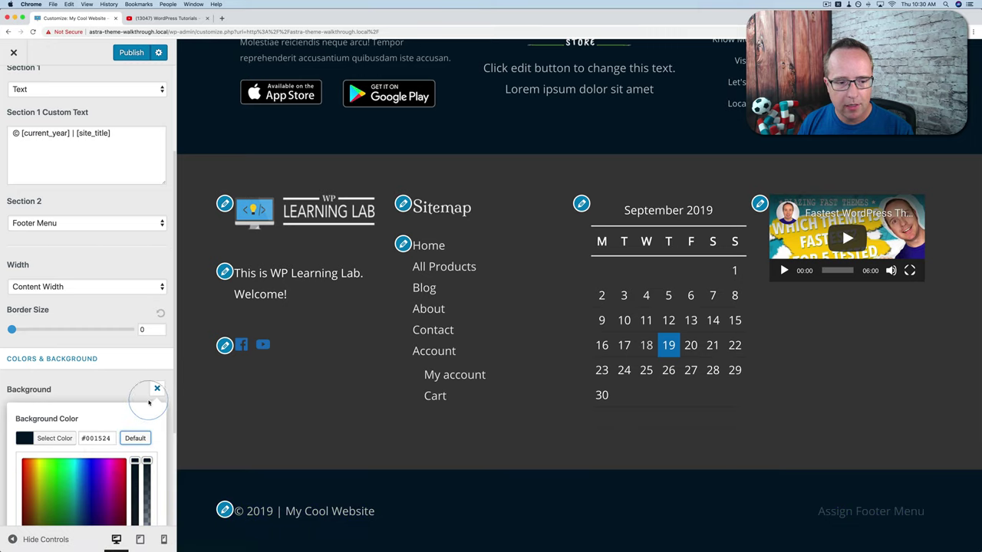
{"action": "left_click", "coordinate": [156, 388]}
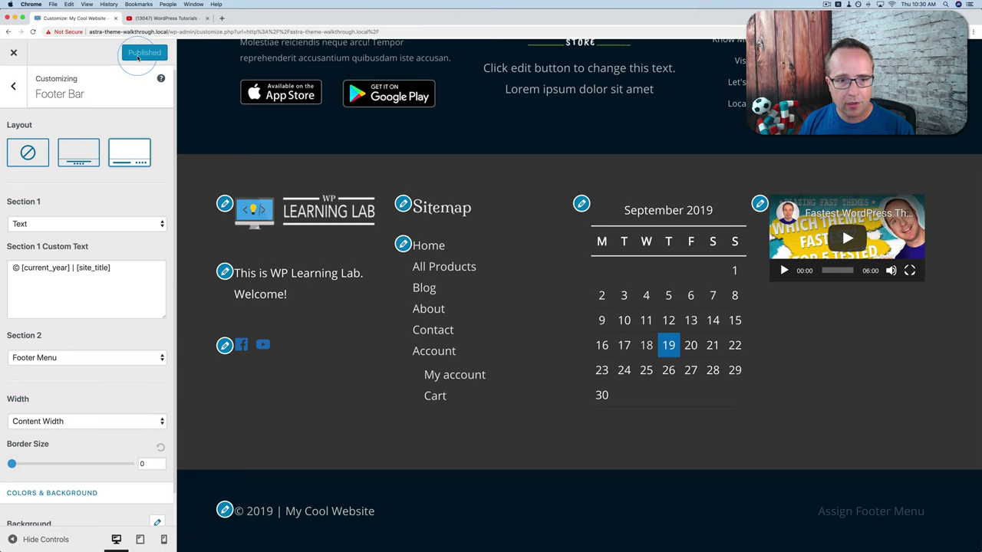
- Create a new menu named "Footer Menu" and assign it to the Footer Menu location
{"action": "left_click", "coordinate": [19, 92]}
{"action": "left_click", "coordinate": [20, 92]}
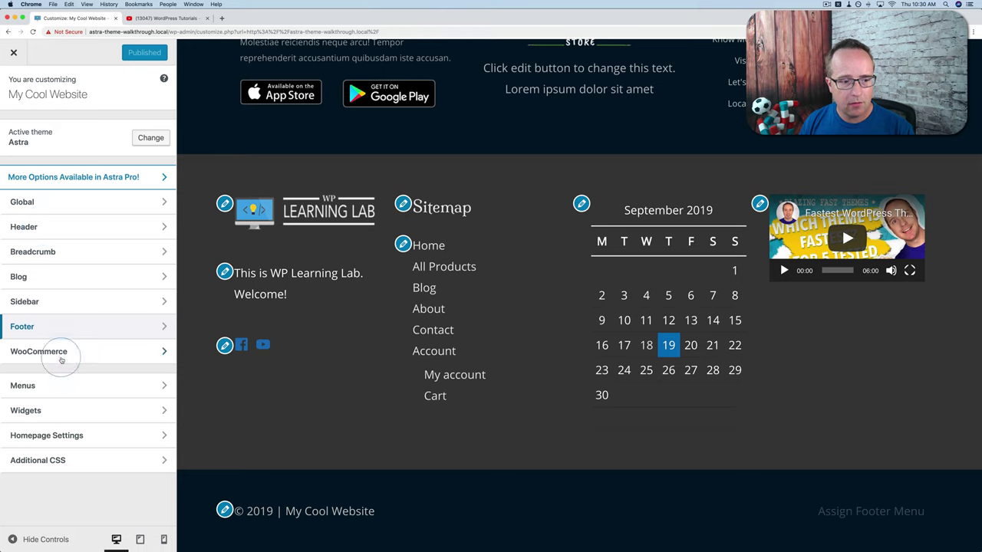
{"action": "left_click", "coordinate": [43, 385]}
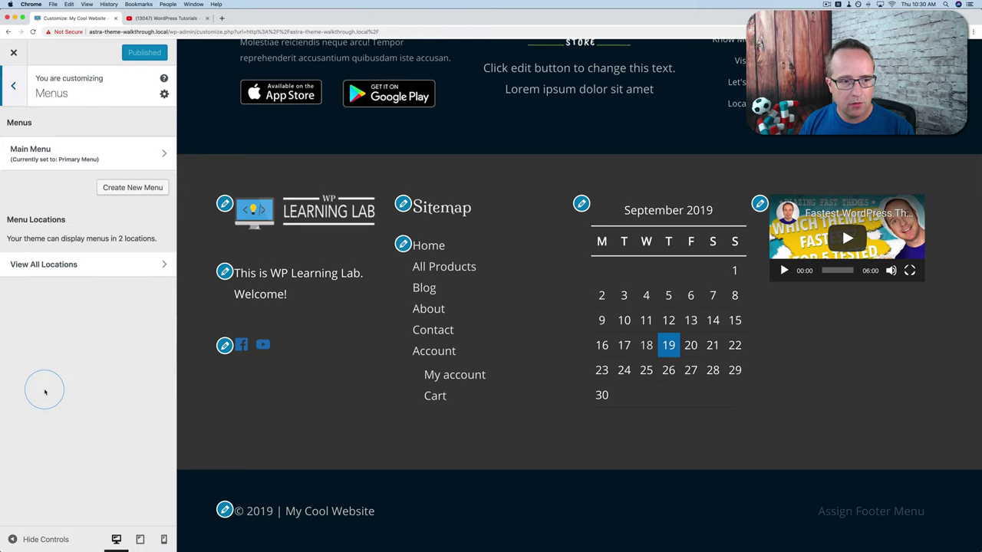
{"action": "left_click", "coordinate": [141, 189]}
{"action": "left_click", "coordinate": [51, 153]}
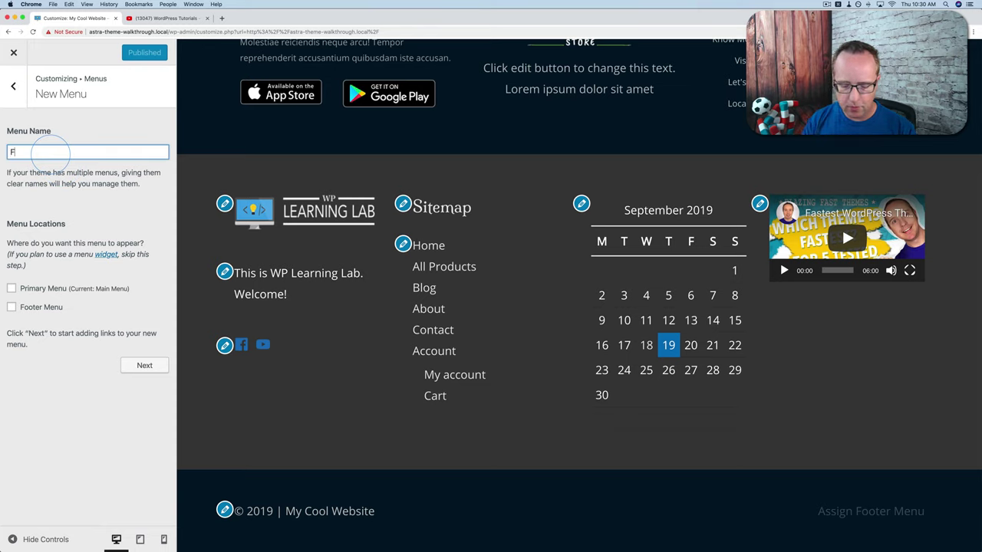
{"action": "type", "text": "Footer Menu"}
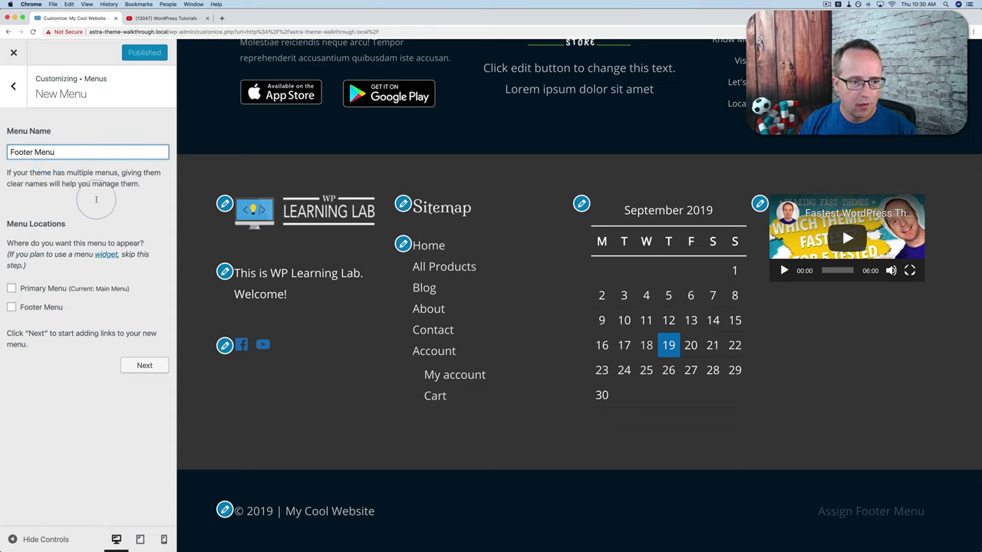
{"action": "left_click", "coordinate": [12, 308]}
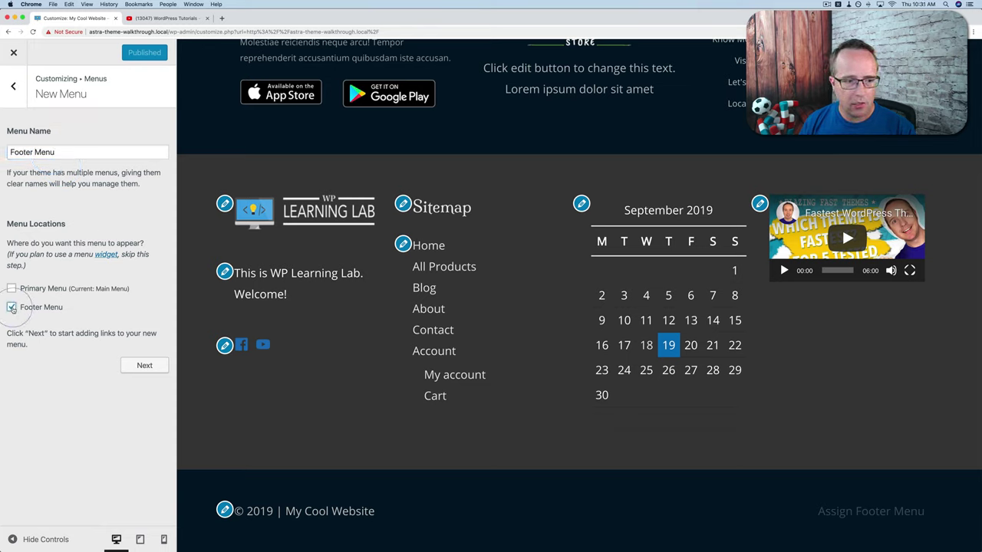
{"action": "left_click", "coordinate": [145, 366]}
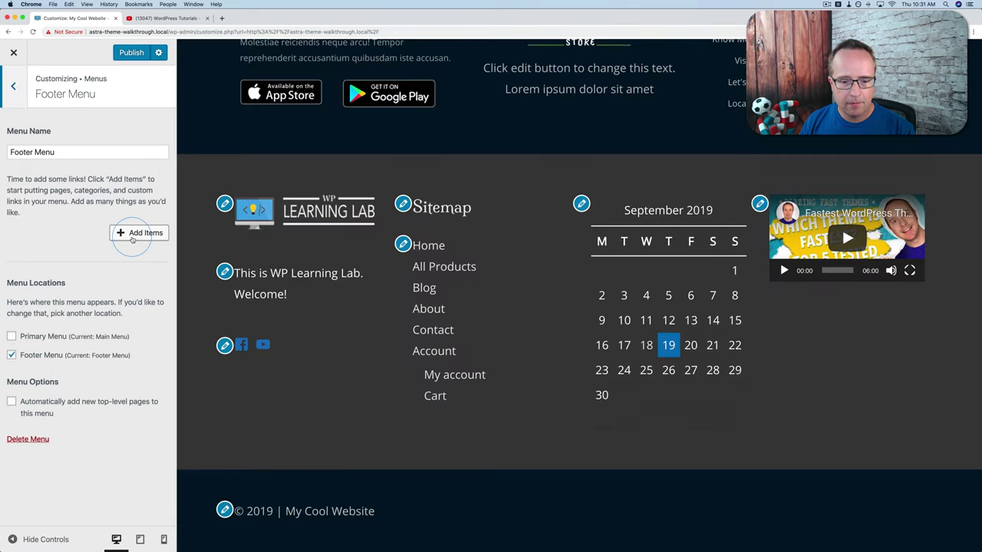
- Add new pages "Privacy Policy", "Terms of Service" and "Refund Policy" as items of the footer menu
{"action": "left_click", "coordinate": [133, 234]}
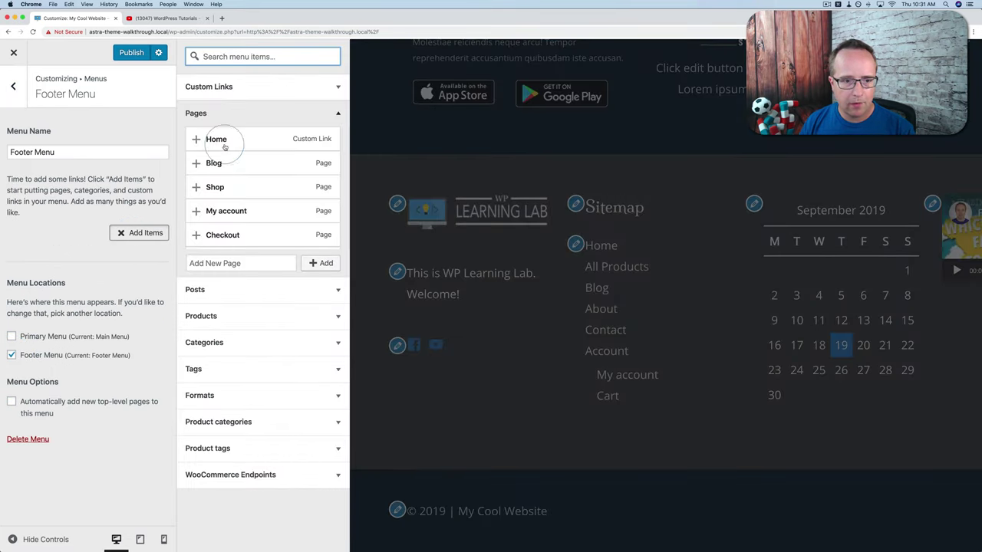
{"action": "left_click", "coordinate": [220, 263]}
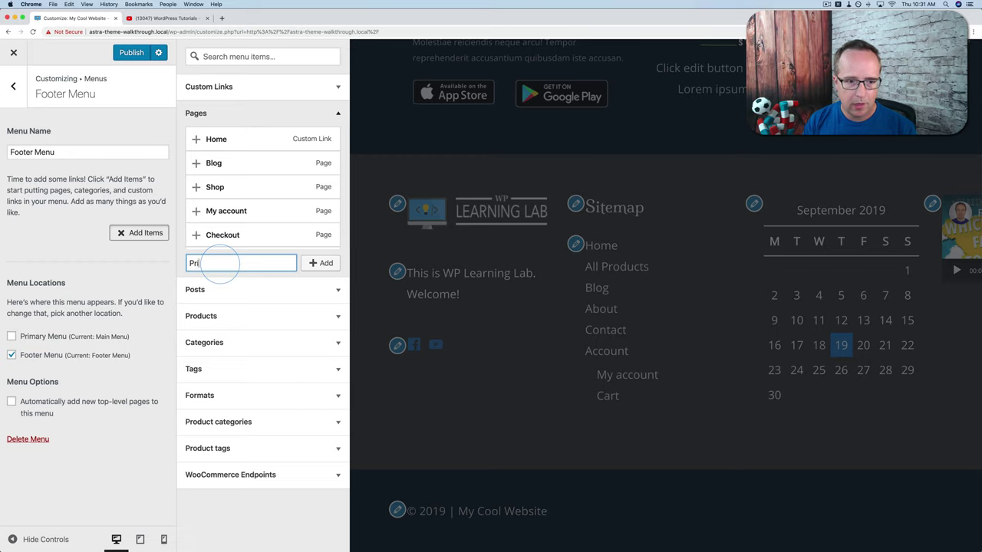
{"action": "type", "text": "Privacy Policy"}
{"action": "key", "text": "Return"}
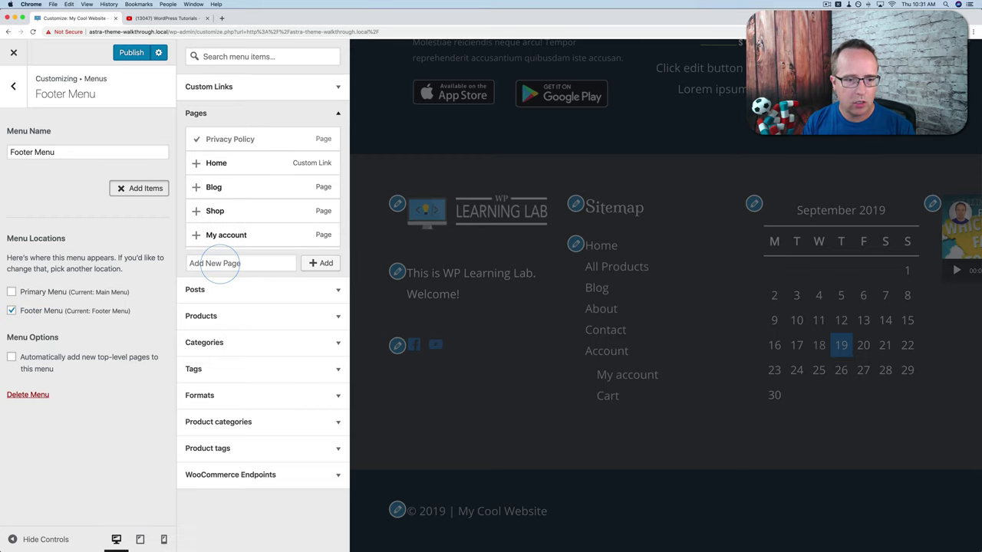
{"action": "type", "text": "Term"}
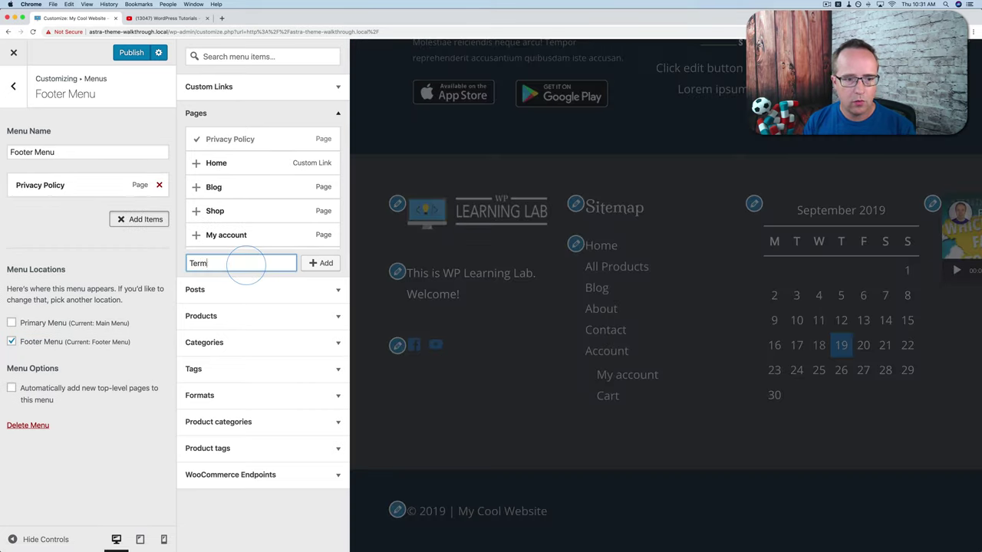
{"action": "type", "text": "s of Service"}
{"action": "key", "text": "Return"}
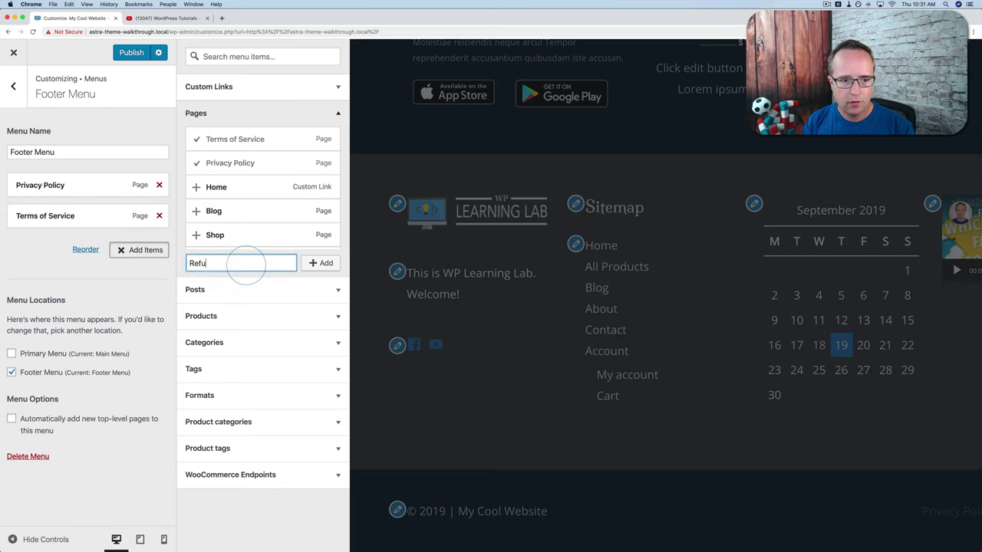
{"action": "type", "text": "Refund Policy"}
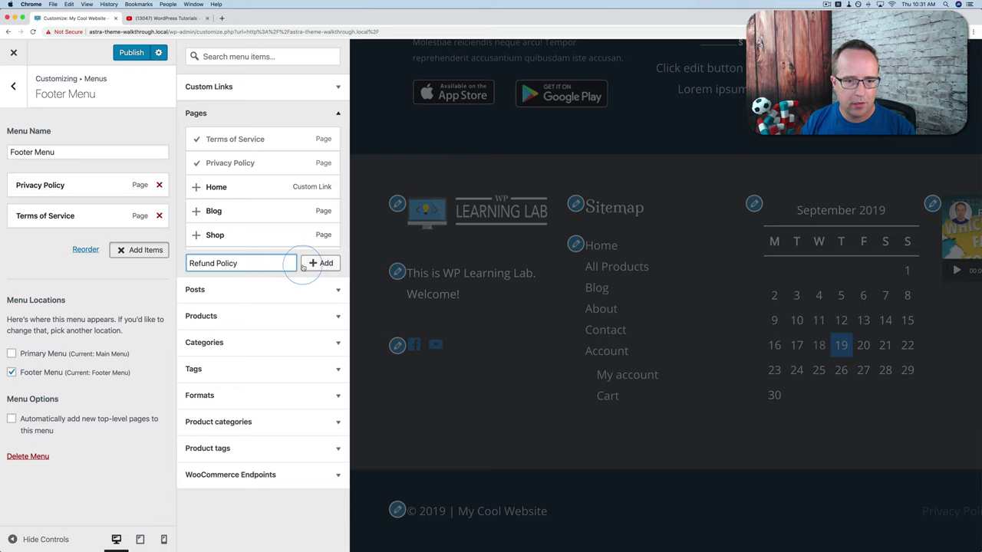
{"action": "left_click", "coordinate": [321, 264]}
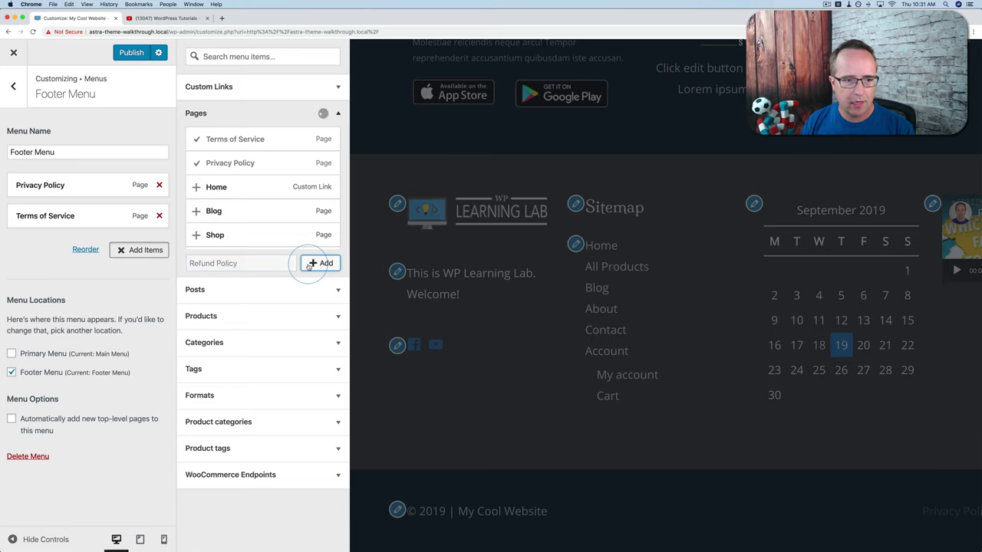
{"action": "left_click", "coordinate": [484, 436]}
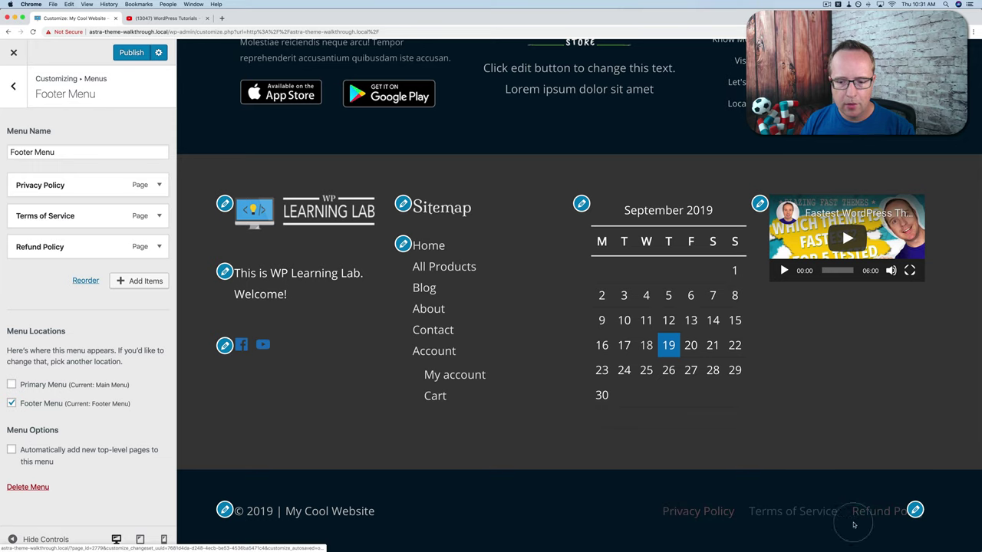
- Check from the preview's footer menu which menu is assigned to the Footer Menu location, and return to the main Customizer options
{"action": "left_click", "coordinate": [915, 513]}
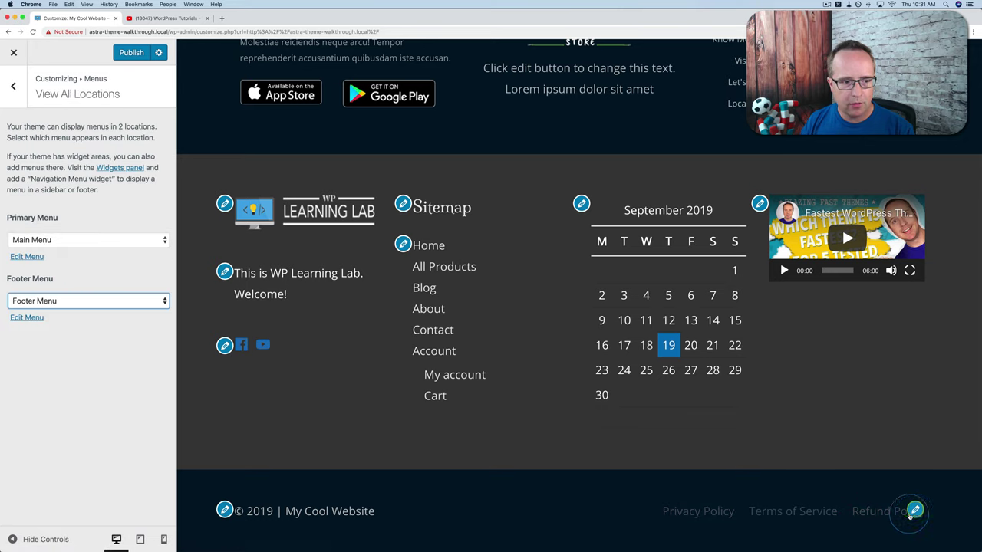
{"action": "left_click", "coordinate": [42, 304]}
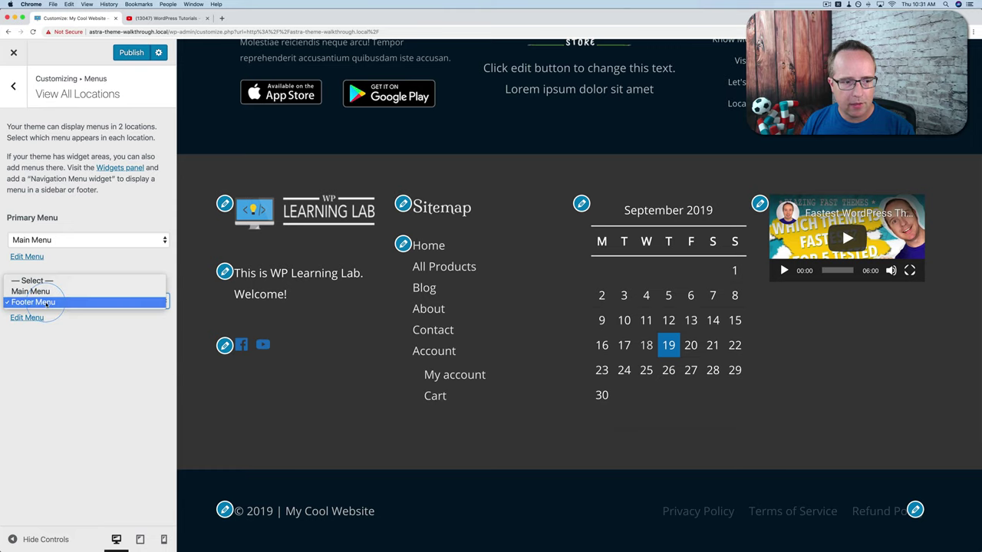
{"action": "left_click", "coordinate": [48, 244]}
{"action": "left_click", "coordinate": [13, 86]}
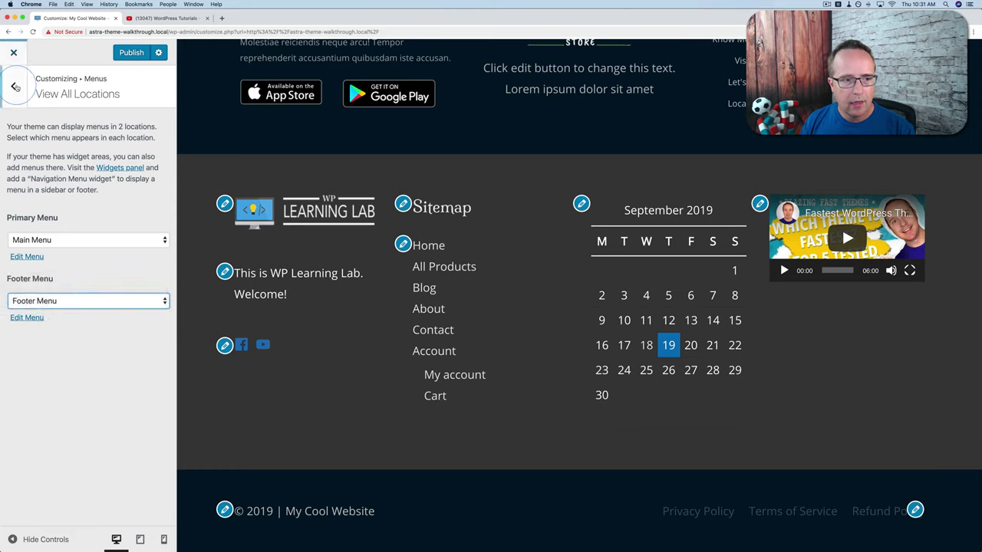
{"action": "left_click", "coordinate": [13, 84]}
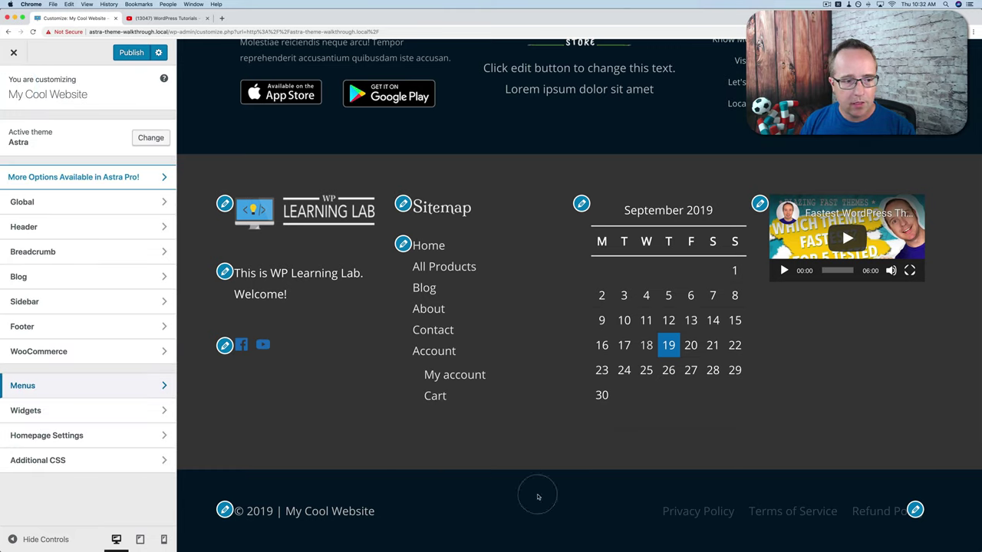
- Set the normal text color of the Footer Bar's content to white
{"action": "left_click", "coordinate": [18, 330]}
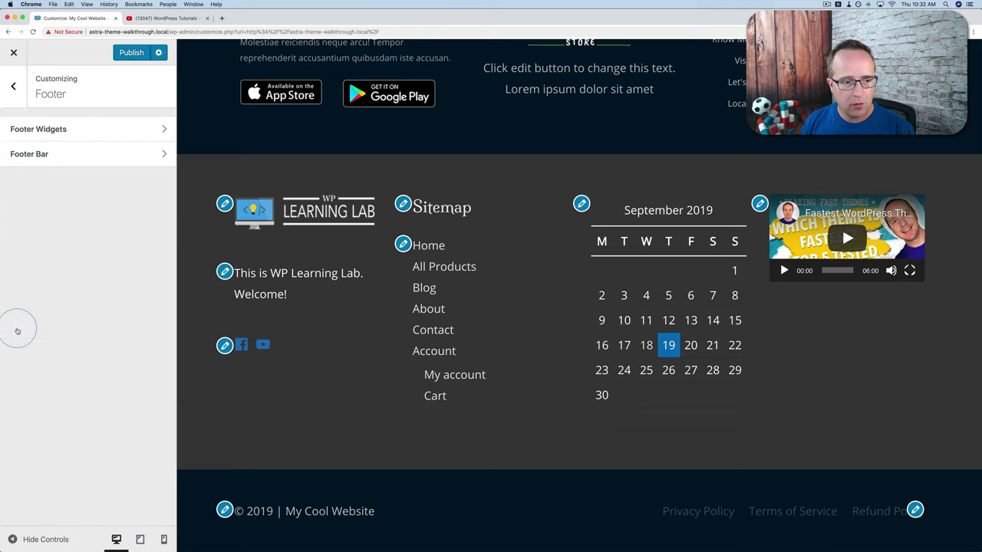
{"action": "left_click", "coordinate": [38, 157]}
{"action": "scroll", "coordinate": [85, 401], "scroll_direction": "down", "scroll_amount": 1}
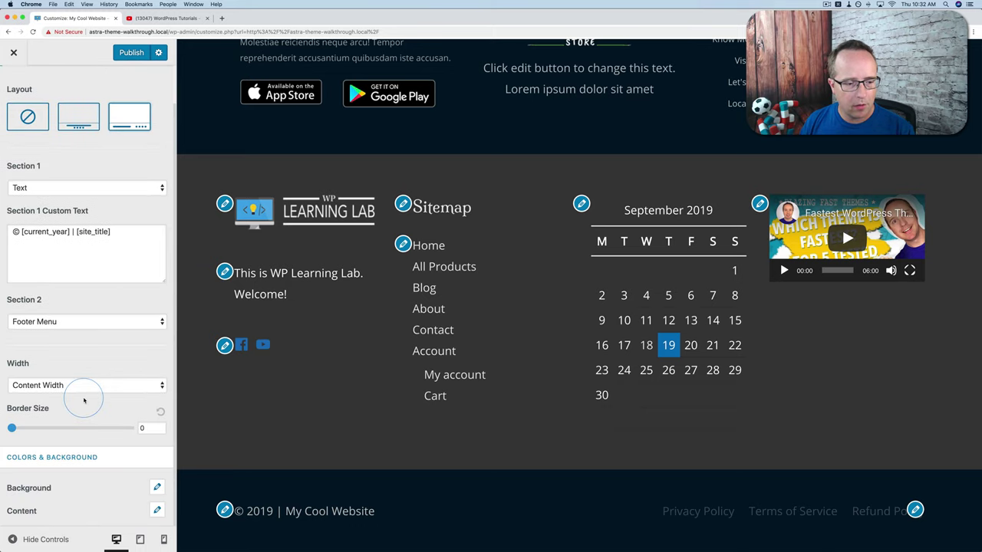
{"action": "scroll", "coordinate": [106, 501], "scroll_direction": "down", "scroll_amount": 3}
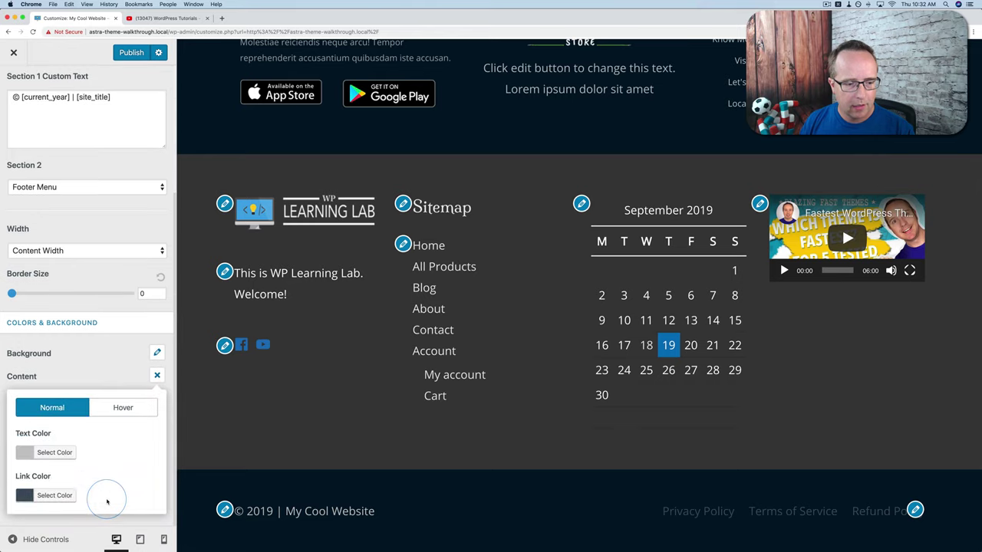
{"action": "left_click", "coordinate": [47, 452]}
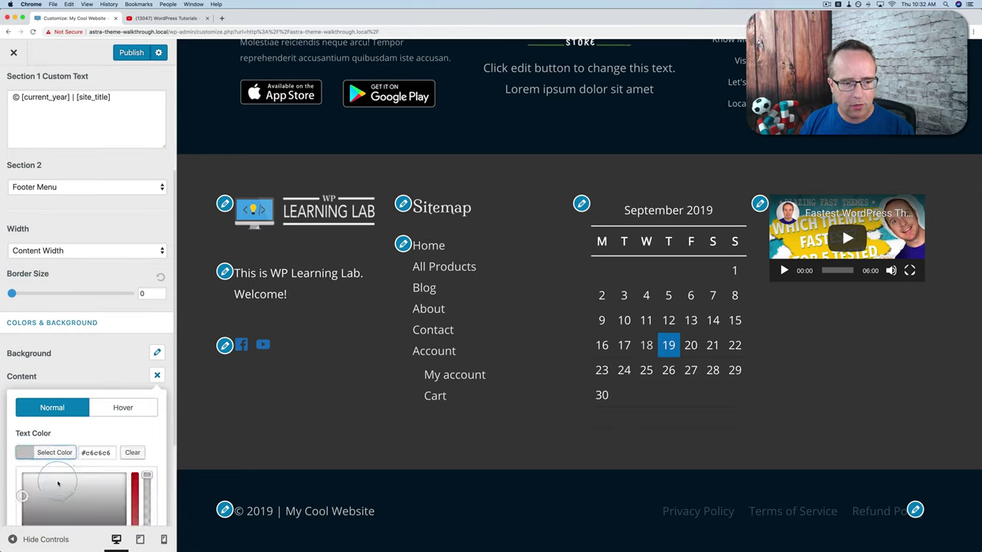
{"action": "left_click_drag", "start_coordinate": [57, 483], "coordinate": [23, 476]}
{"action": "left_click", "coordinate": [68, 452]}
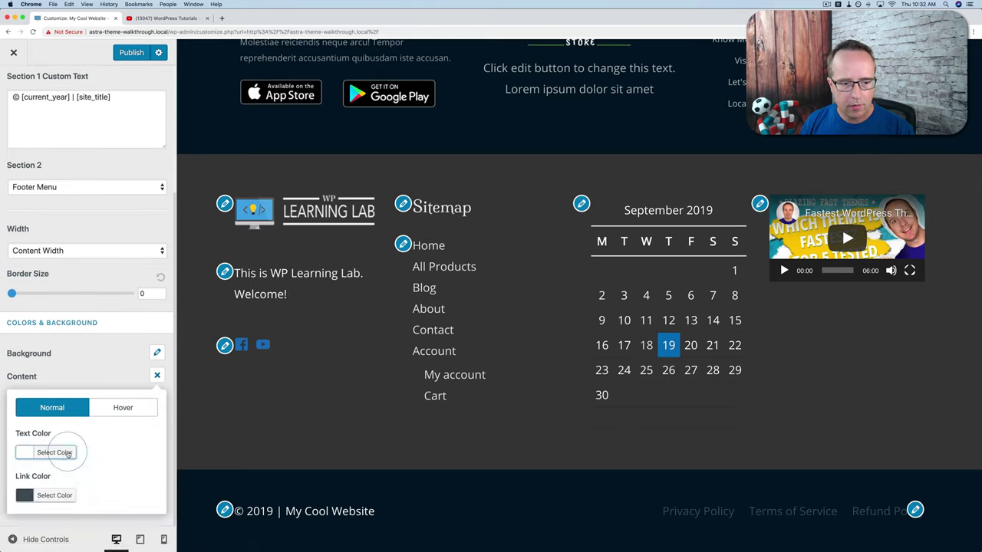
- Set the normal link color of the Footer Bar's content to white (#ffffff)
{"action": "left_click", "coordinate": [49, 496]}
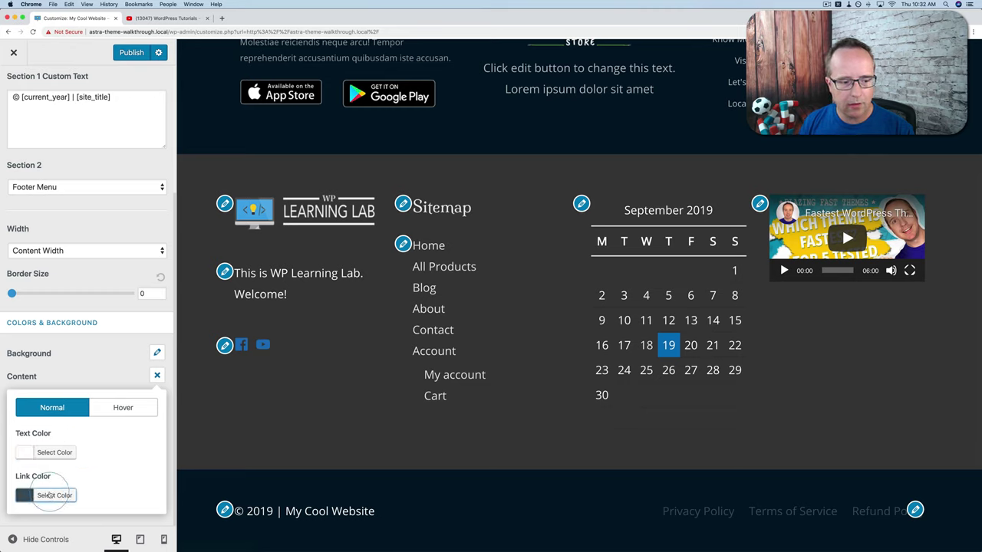
{"action": "scroll", "coordinate": [77, 499], "scroll_direction": "down", "scroll_amount": 4}
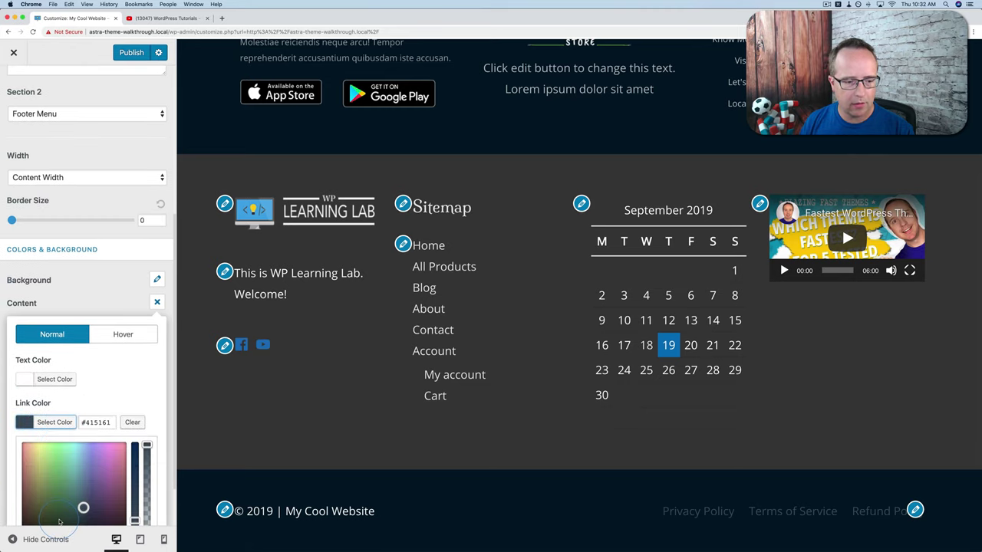
{"action": "left_click", "coordinate": [40, 493]}
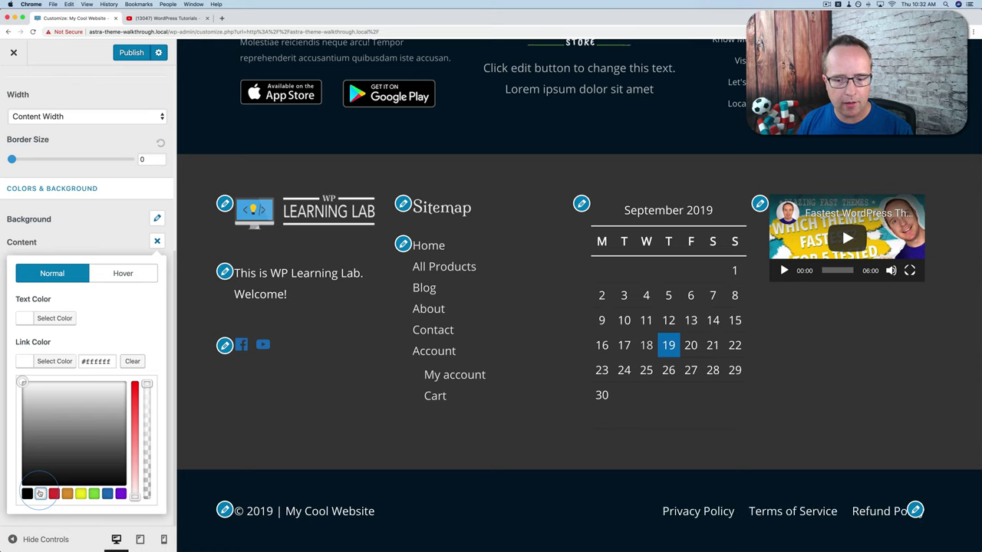
- Set the hover link color of the Footer Bar's content to blue (#1e73be)
{"action": "left_click", "coordinate": [120, 274]}
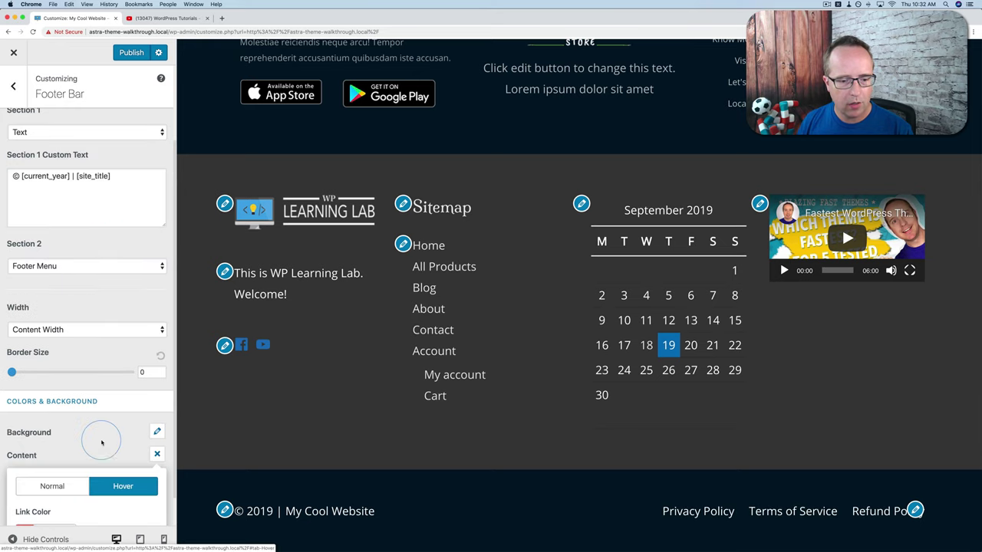
{"action": "left_click", "coordinate": [55, 495]}
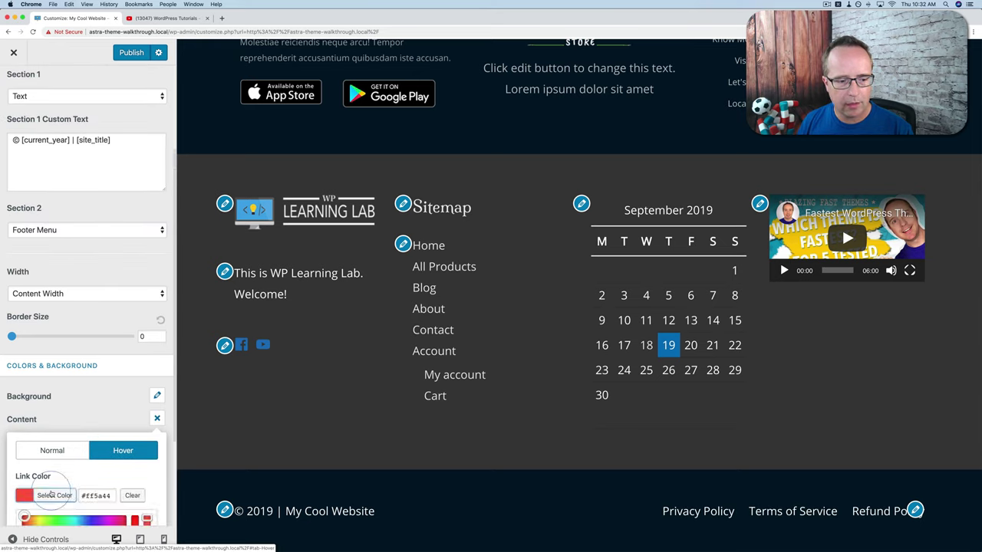
{"action": "scroll", "coordinate": [72, 482], "scroll_direction": "down", "scroll_amount": 4}
{"action": "left_click", "coordinate": [106, 495]}
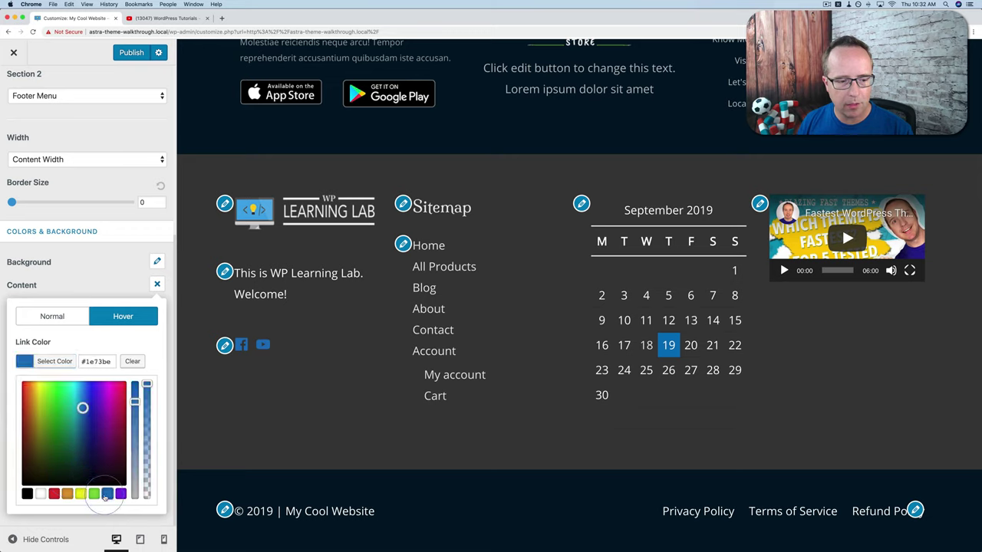
{"action": "left_click", "coordinate": [55, 361]}
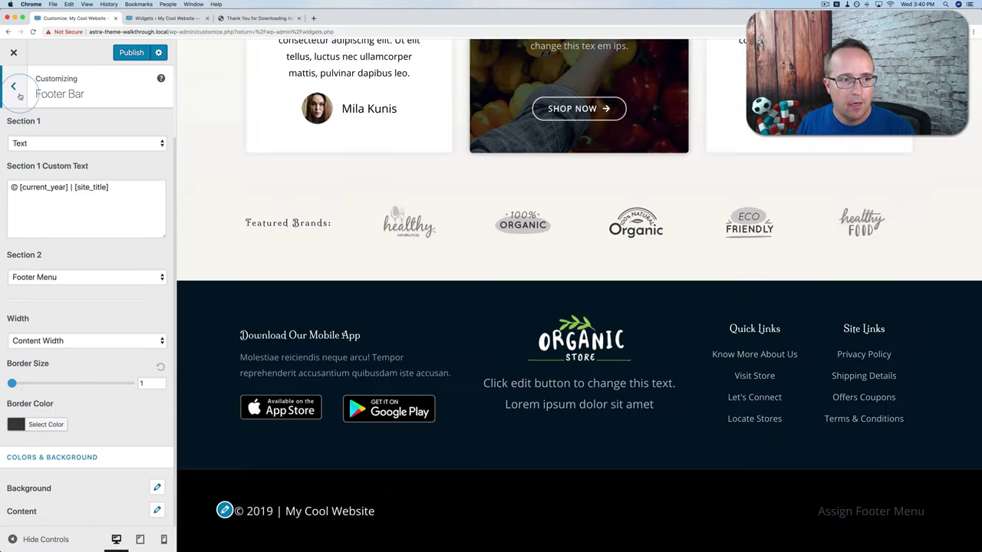
- Leave the footer settings, open the WooCommerce Store Notice settings and show the All Products page in the preview
{"action": "left_click", "coordinate": [15, 89]}
{"action": "left_click", "coordinate": [14, 102]}
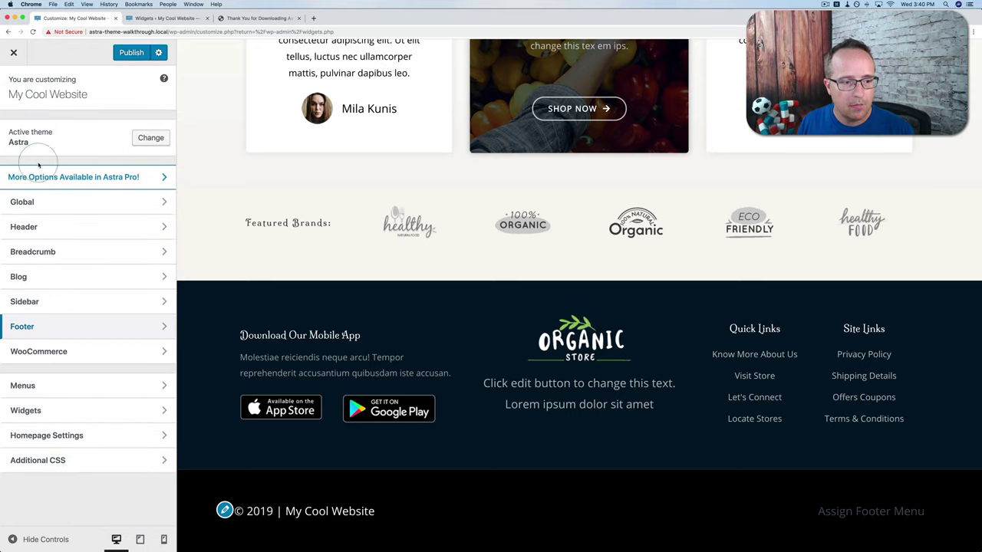
{"action": "left_click", "coordinate": [82, 353]}
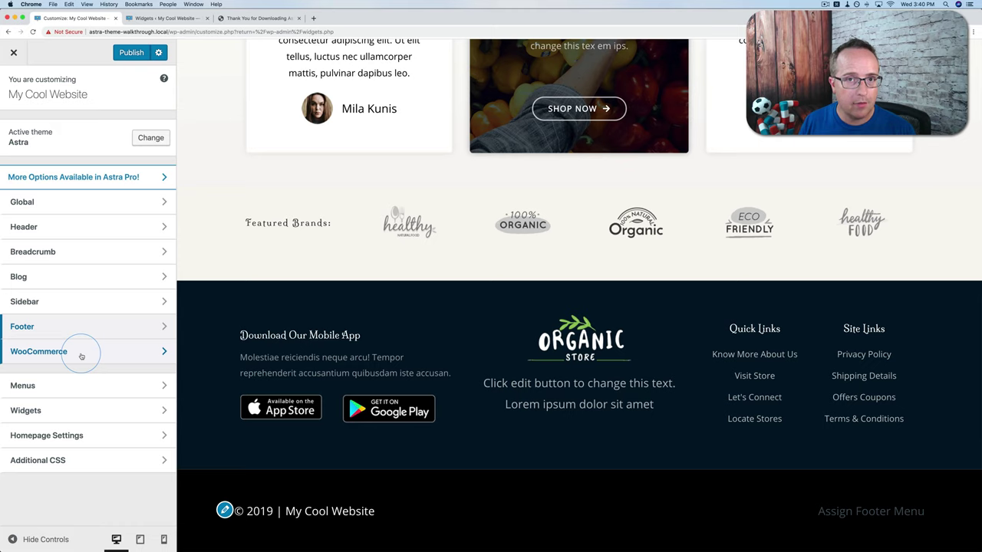
{"action": "left_click", "coordinate": [49, 357]}
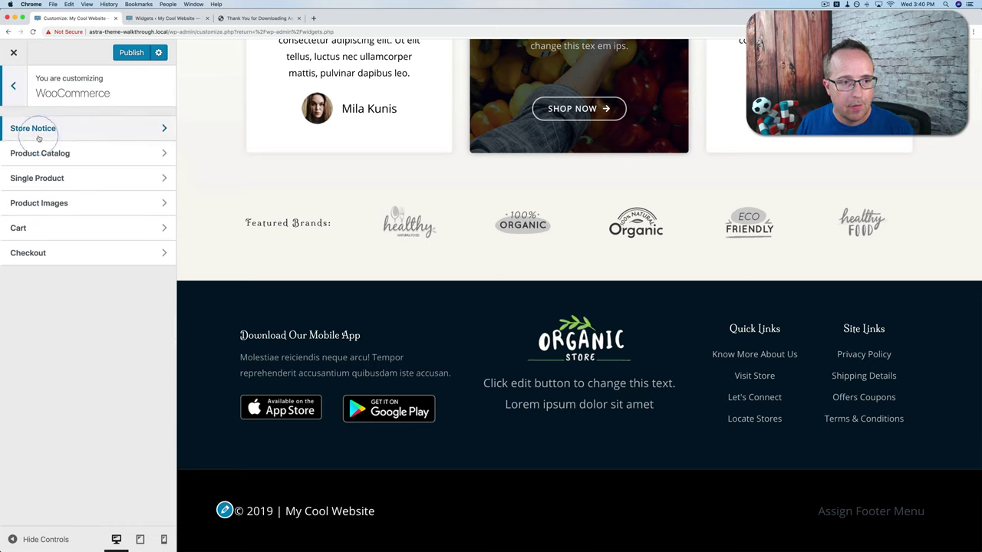
{"action": "left_click", "coordinate": [87, 130]}
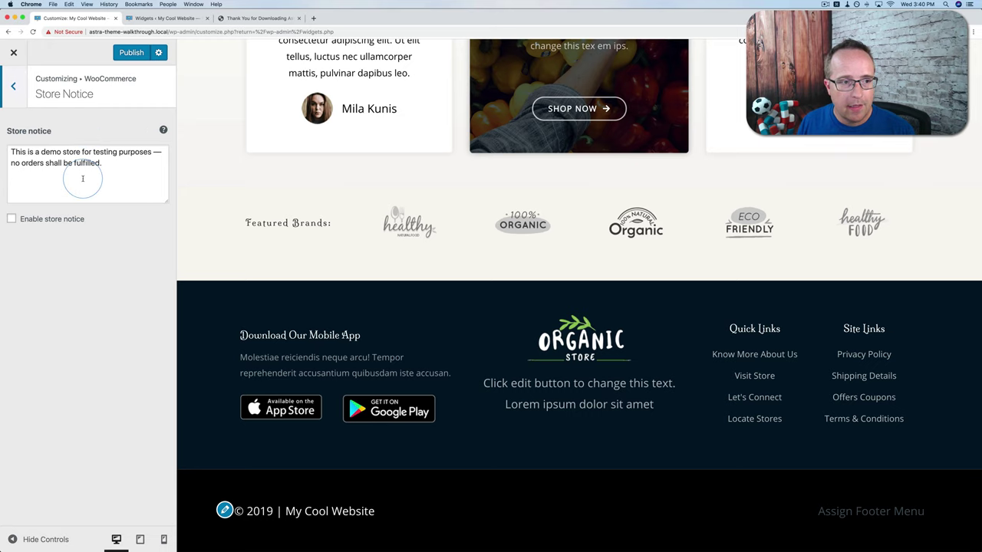
{"action": "scroll", "coordinate": [237, 223], "scroll_direction": "up", "scroll_amount": 20}
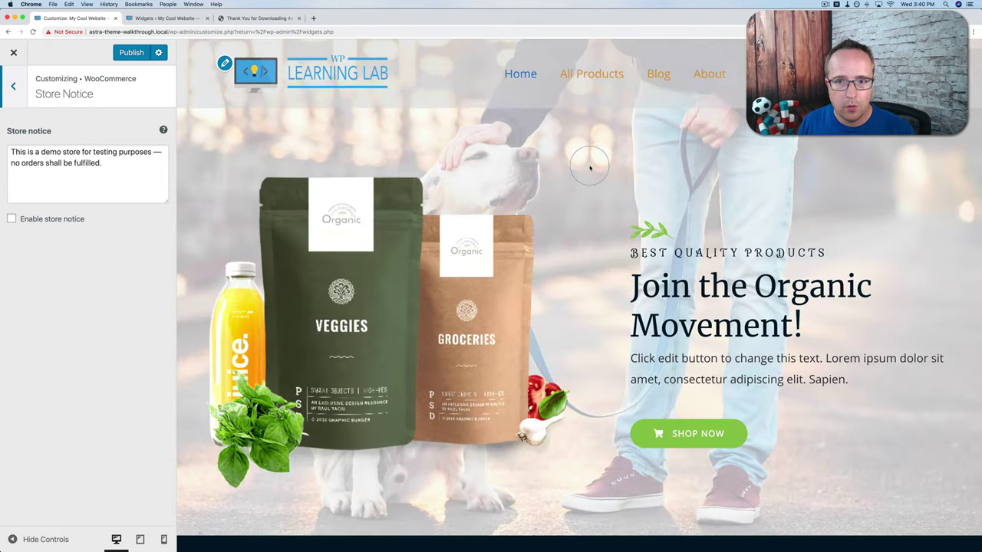
{"action": "left_click", "coordinate": [596, 75]}
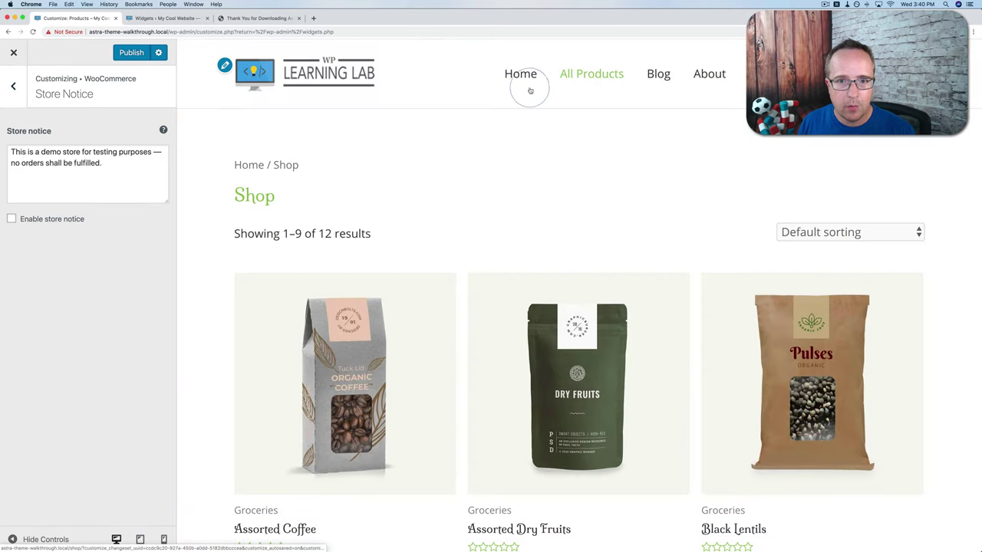
- Enable the store notice to preview it on the shop page, and disable it again
{"action": "left_click", "coordinate": [135, 165]}
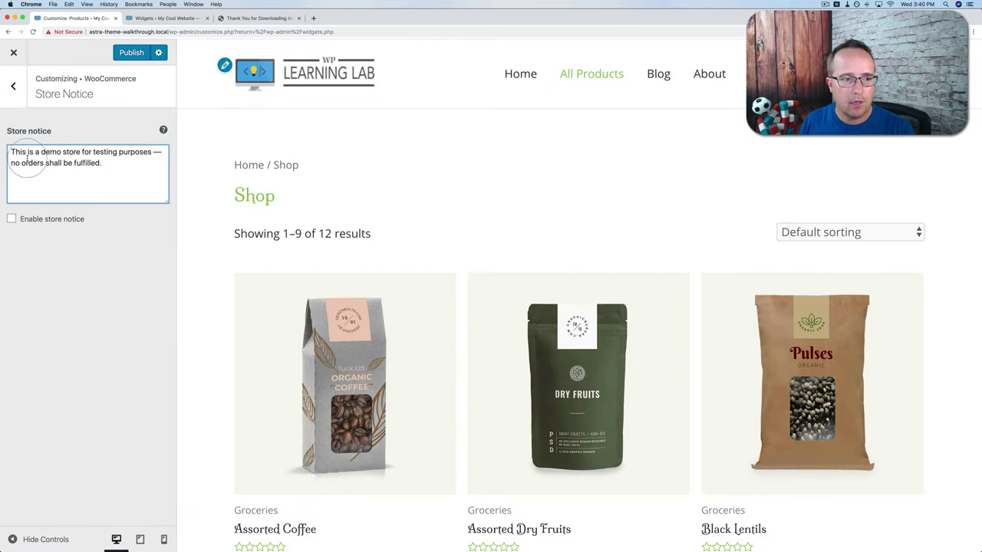
{"action": "left_click_drag", "start_coordinate": [133, 147], "coordinate": [153, 164]}
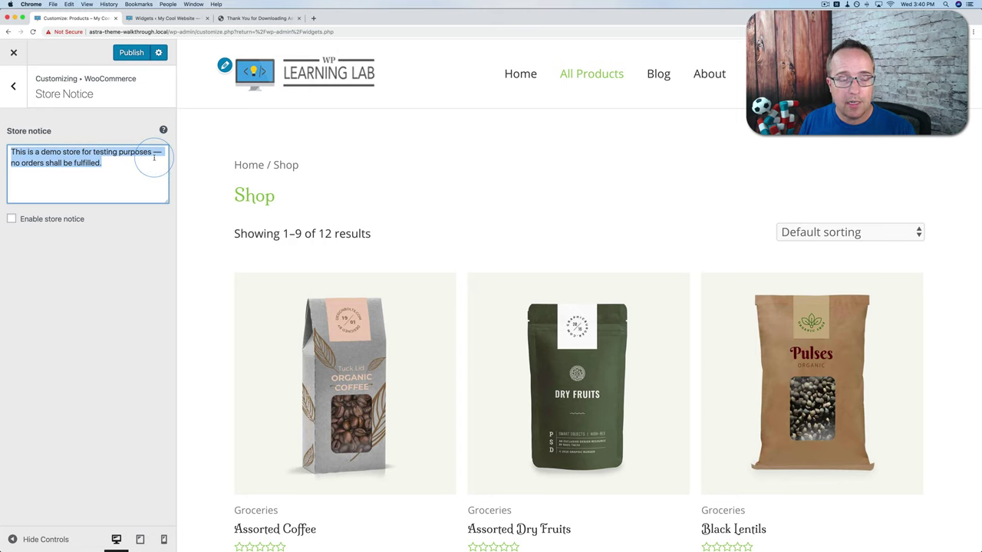
{"action": "left_click", "coordinate": [12, 218]}
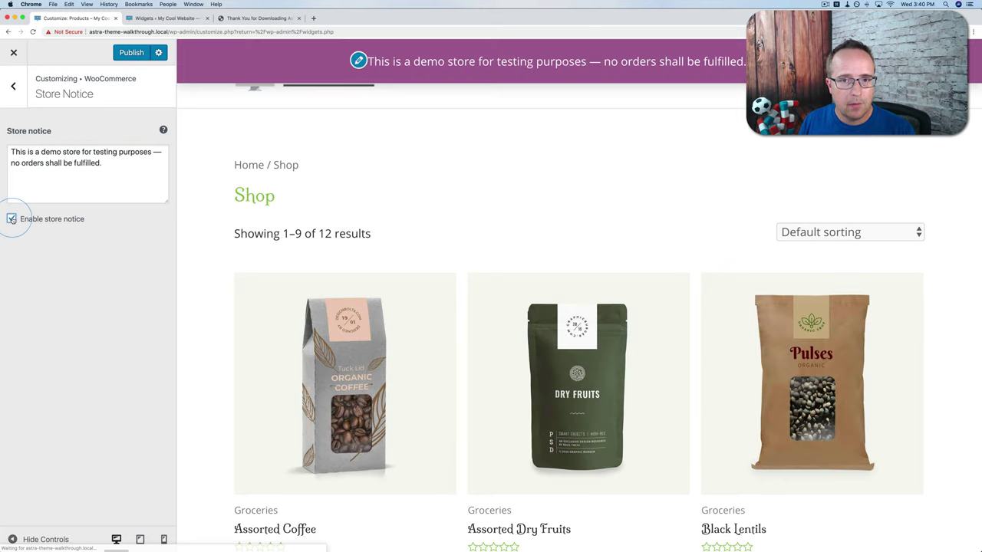
{"action": "left_click", "coordinate": [402, 84]}
{"action": "left_click", "coordinate": [132, 157]}
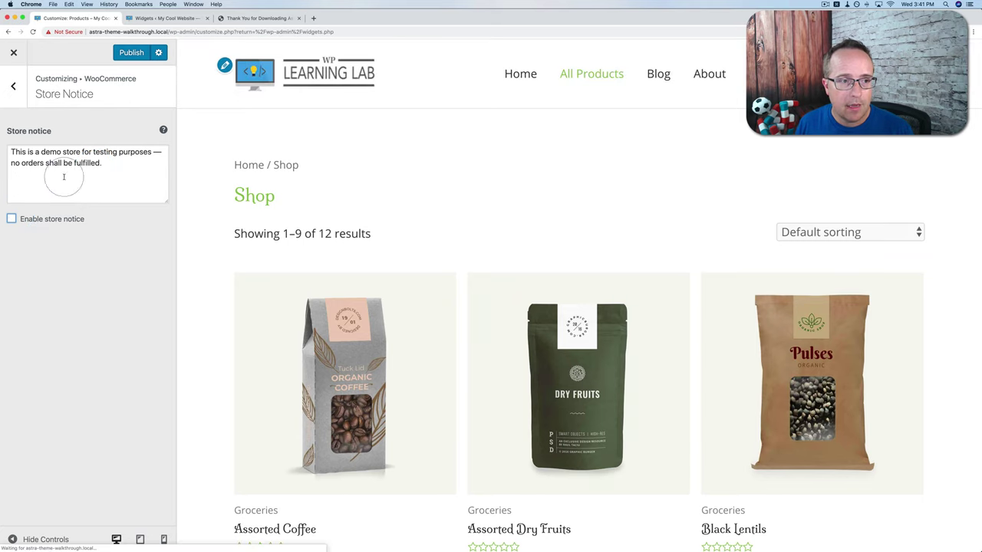
- Open the WooCommerce Product Catalog settings and view the choices for default product sorting
{"action": "left_click", "coordinate": [13, 86]}
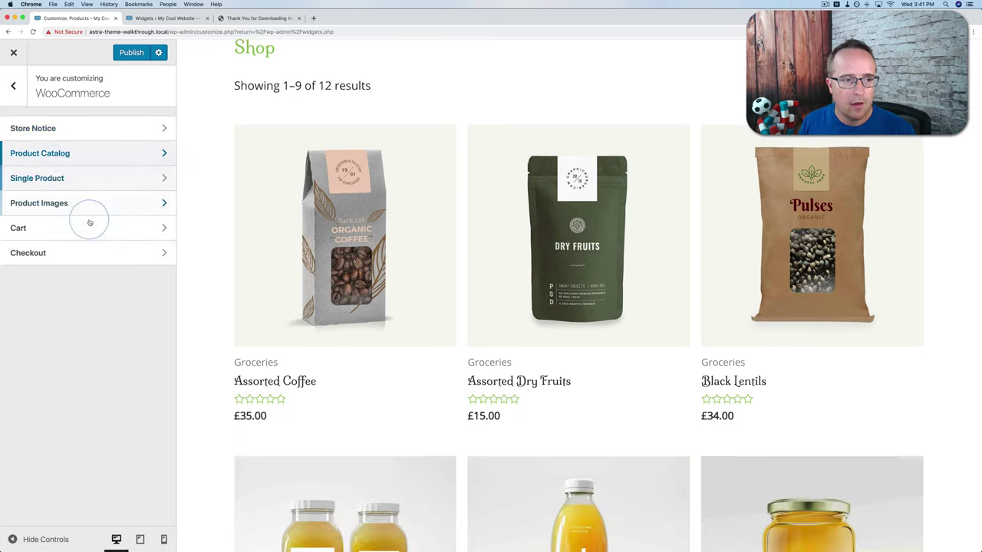
{"action": "left_click", "coordinate": [84, 154]}
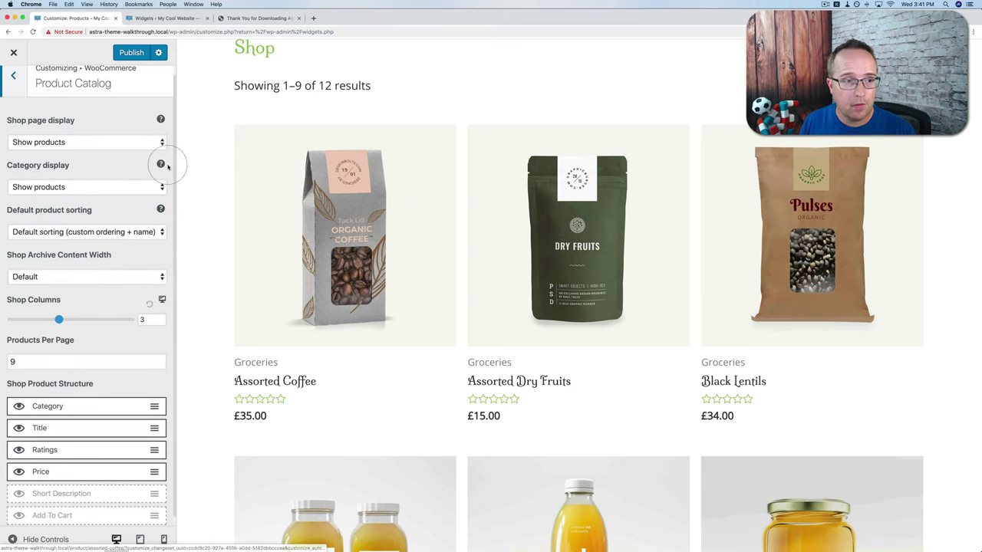
{"action": "scroll", "coordinate": [57, 134], "scroll_direction": "down", "scroll_amount": 1}
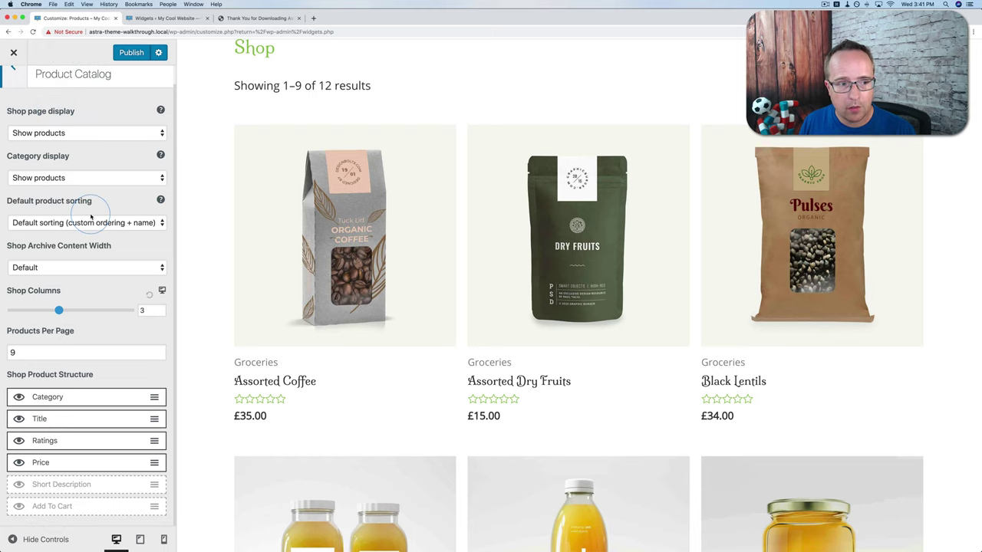
{"action": "left_click", "coordinate": [58, 223]}
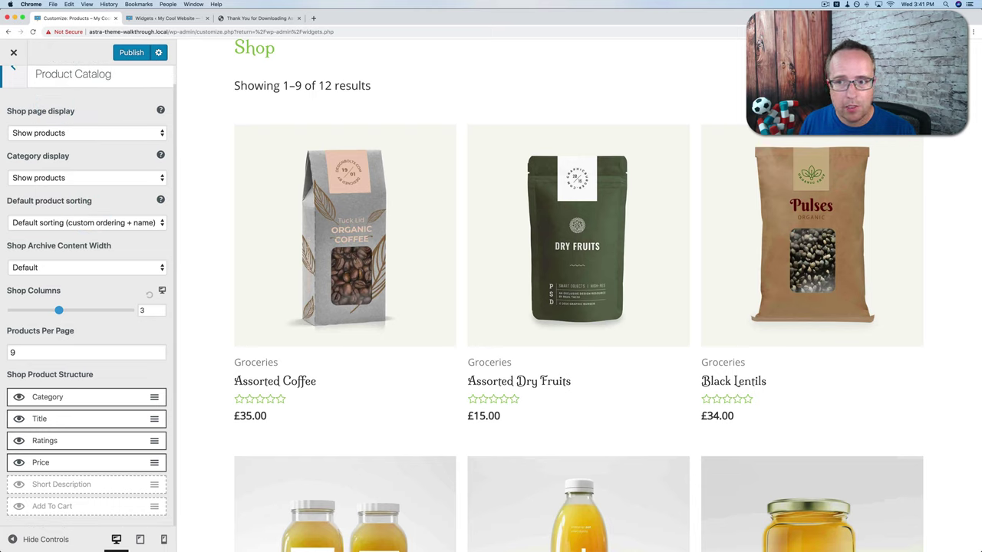
{"action": "left_click", "coordinate": [734, 94]}
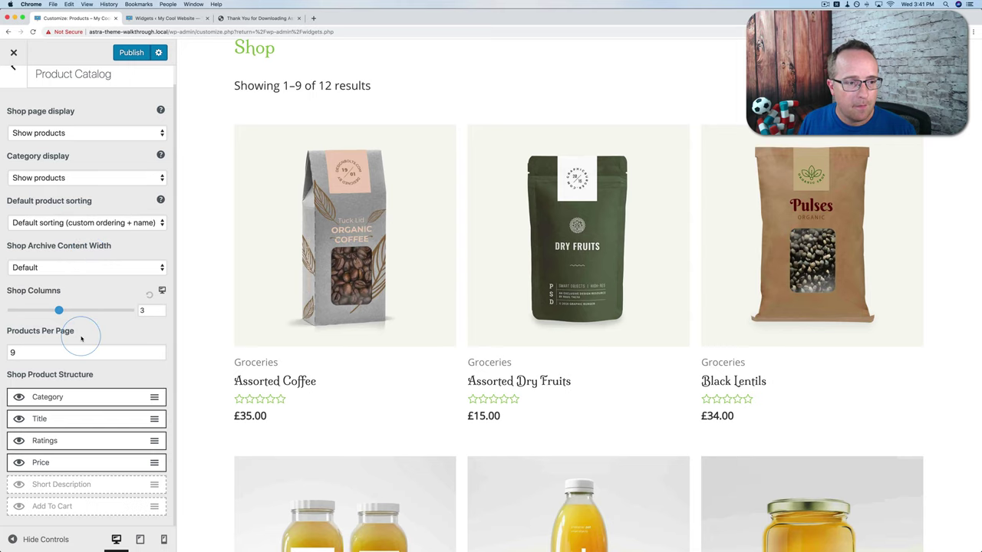
- Set the Shop Columns to 4 and check how the products fill the rows in the preview
{"action": "left_click", "coordinate": [160, 307]}
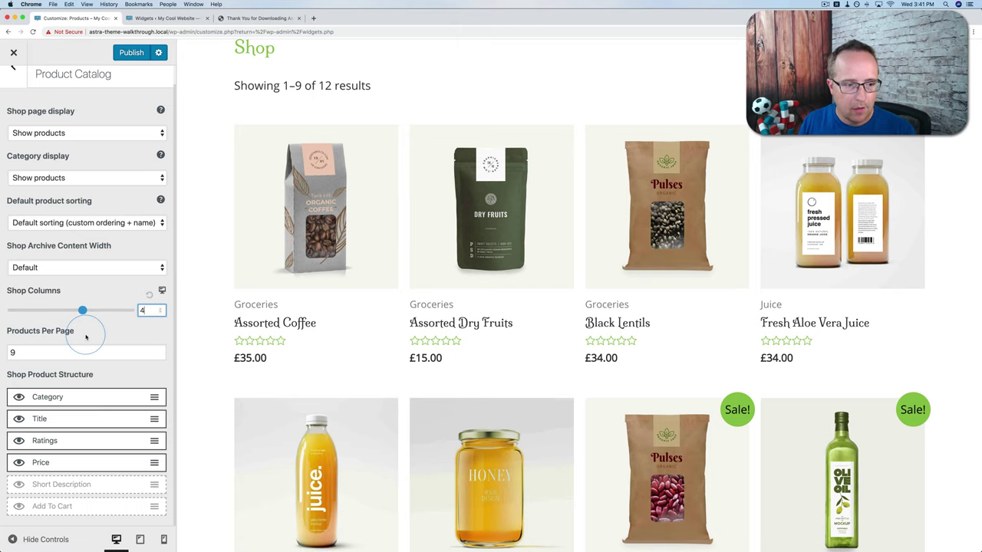
{"action": "left_click", "coordinate": [42, 349]}
{"action": "scroll", "coordinate": [259, 345], "scroll_direction": "down", "scroll_amount": 5}
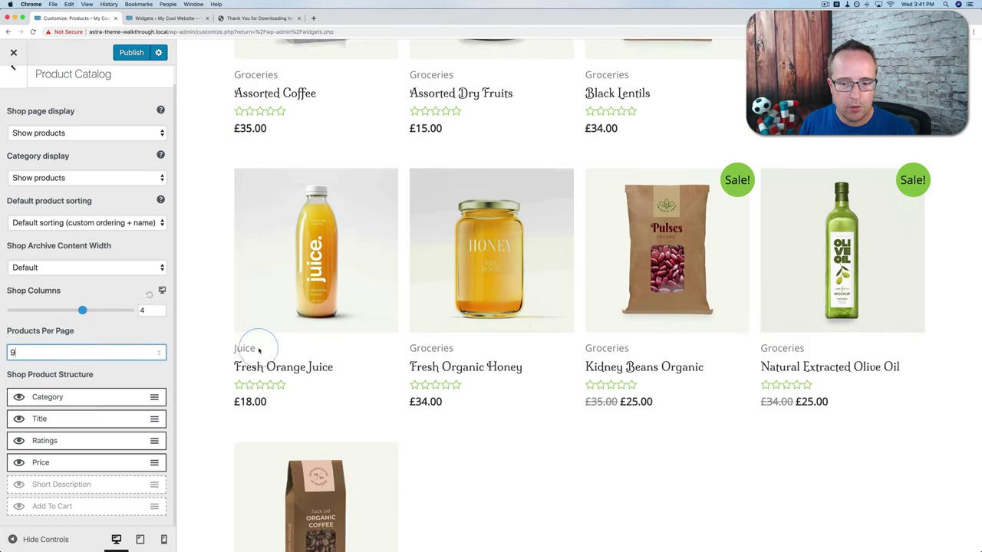
{"action": "scroll", "coordinate": [259, 349], "scroll_direction": "down", "scroll_amount": 3}
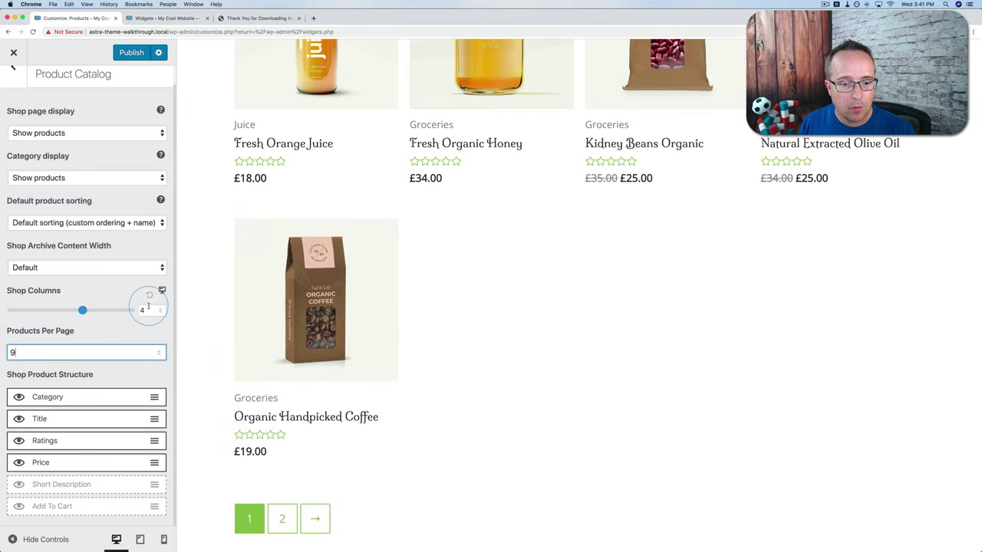
{"action": "scroll", "coordinate": [360, 387], "scroll_direction": "up", "scroll_amount": 5}
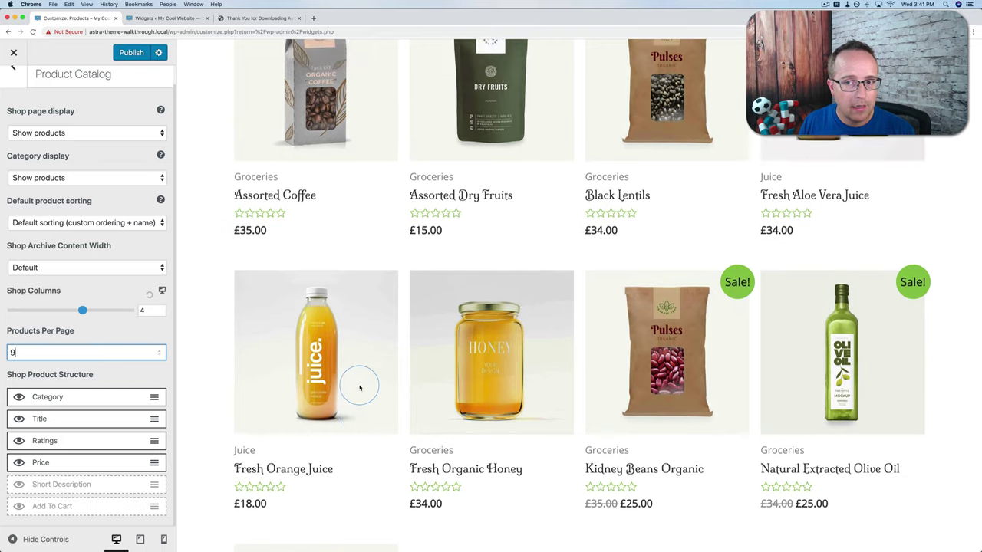
- Set Products Per Page to 12 and check the rows of the shop page
{"action": "scroll", "coordinate": [360, 386], "scroll_direction": "down", "scroll_amount": 2}
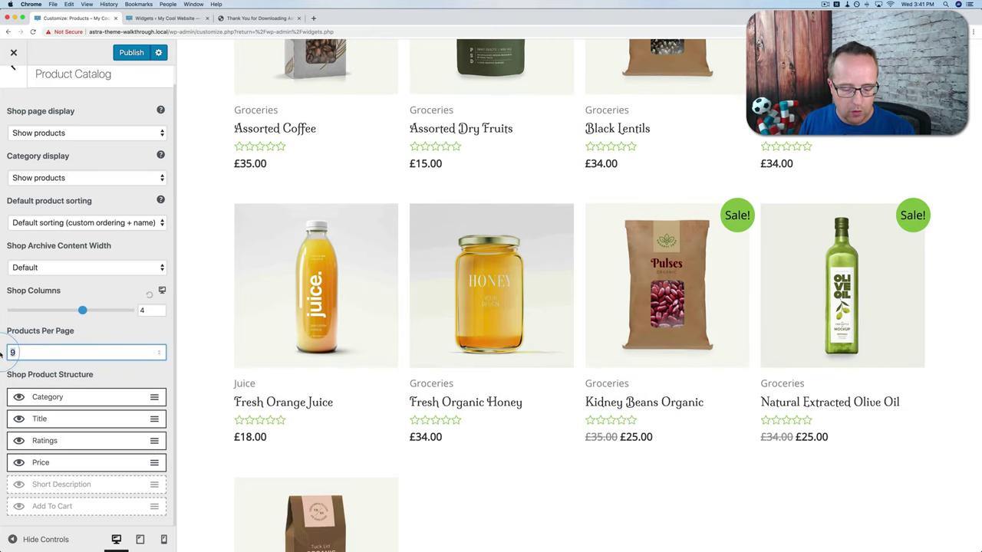
{"action": "type", "text": "12"}
{"action": "scroll", "coordinate": [342, 386], "scroll_direction": "down", "scroll_amount": 2}
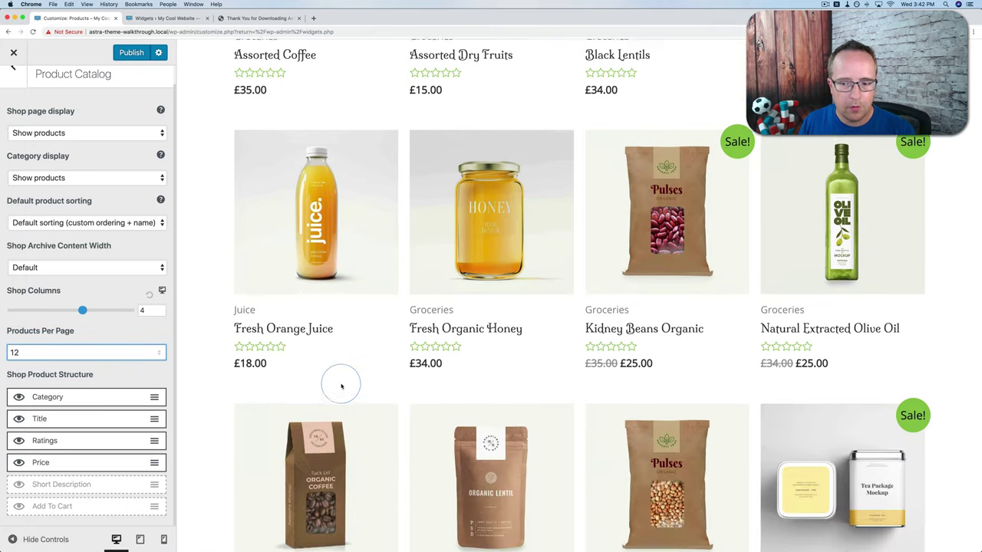
{"action": "scroll", "coordinate": [341, 386], "scroll_direction": "down", "scroll_amount": 6}
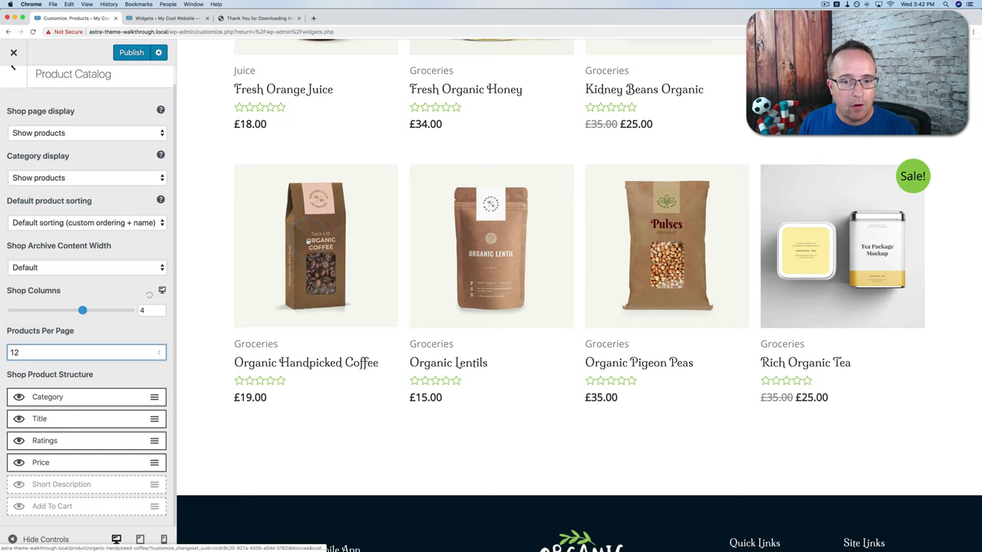
- Set Products Per Page to 8 and show page 2 of the shop in the preview
{"action": "left_click", "coordinate": [491, 347]}
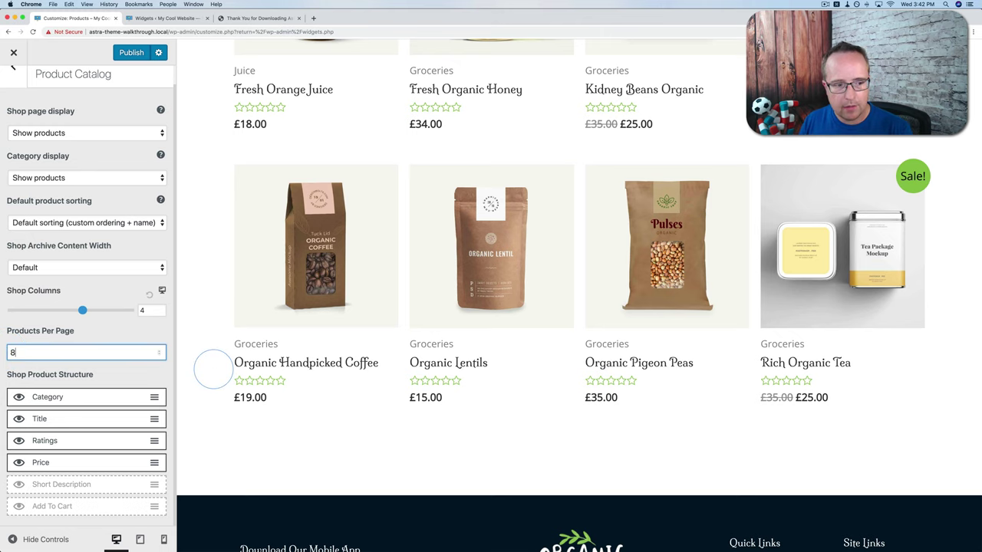
{"action": "scroll", "coordinate": [427, 273], "scroll_direction": "up", "scroll_amount": 5}
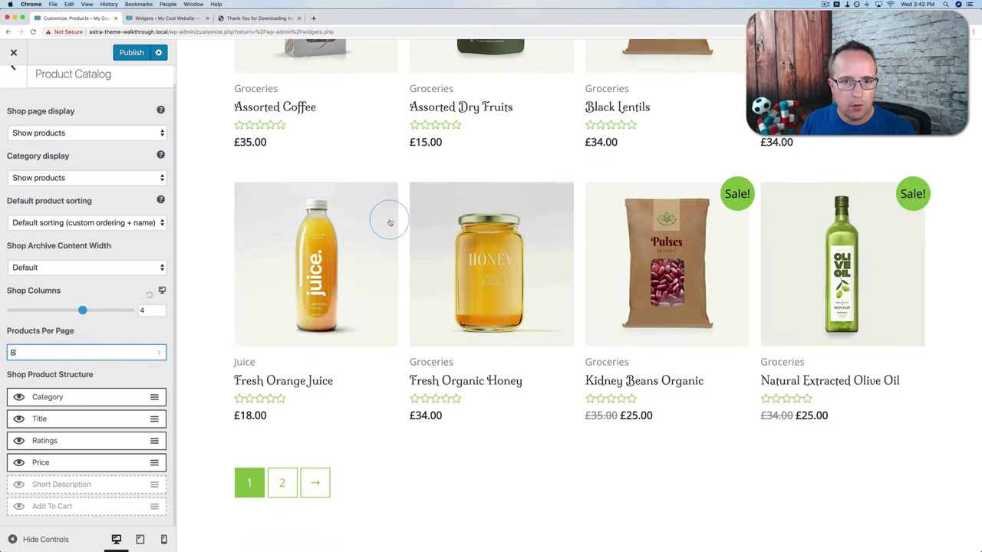
{"action": "scroll", "coordinate": [387, 219], "scroll_direction": "up", "scroll_amount": 4}
{"action": "scroll", "coordinate": [728, 377], "scroll_direction": "down", "scroll_amount": 6}
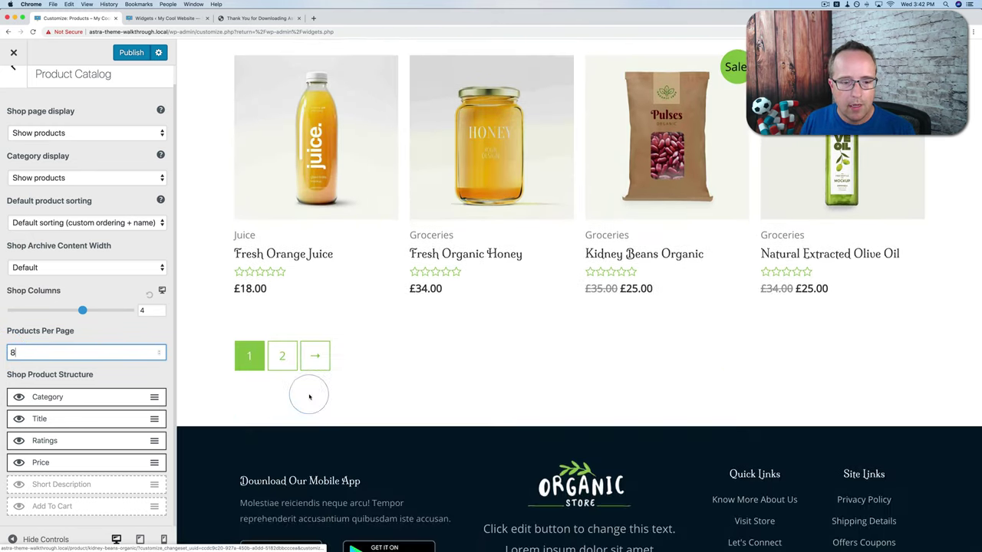
{"action": "left_click", "coordinate": [284, 355]}
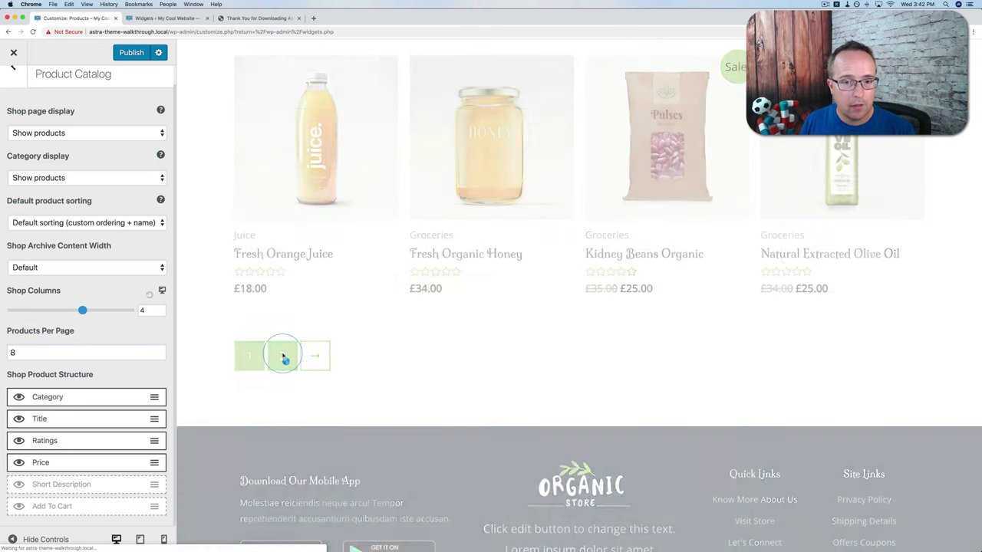
{"action": "scroll", "coordinate": [371, 303], "scroll_direction": "down", "scroll_amount": 3}
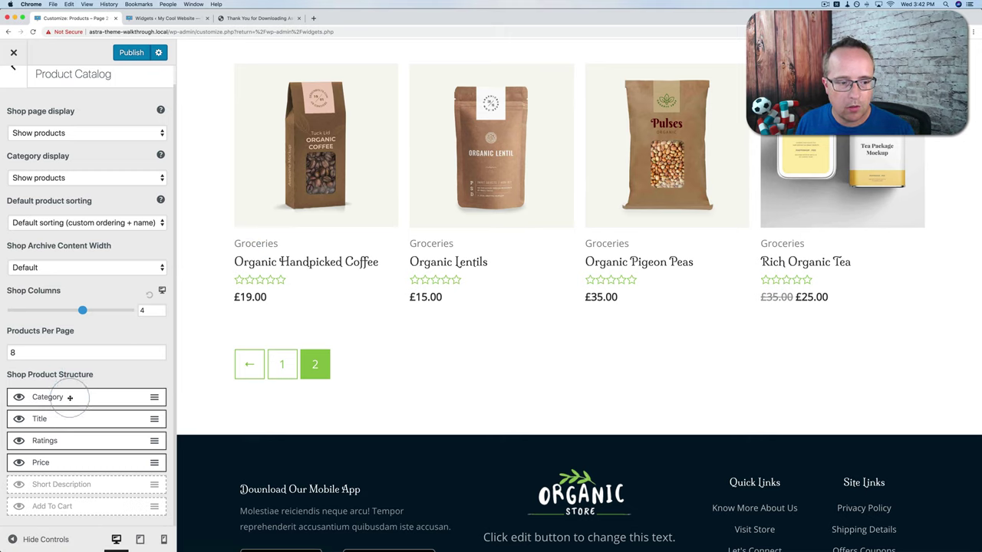
- Move Category below Title in the Shop Product Structure
{"action": "left_click_drag", "start_coordinate": [70, 398], "coordinate": [67, 432]}
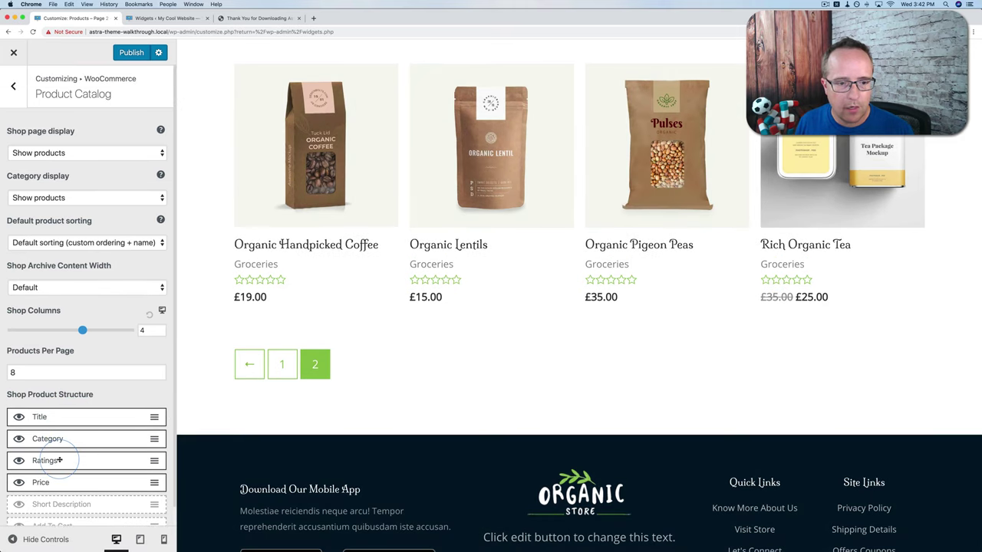
- Move Ratings above Title in the Shop Product Structure
{"action": "left_click_drag", "start_coordinate": [58, 460], "coordinate": [50, 415]}
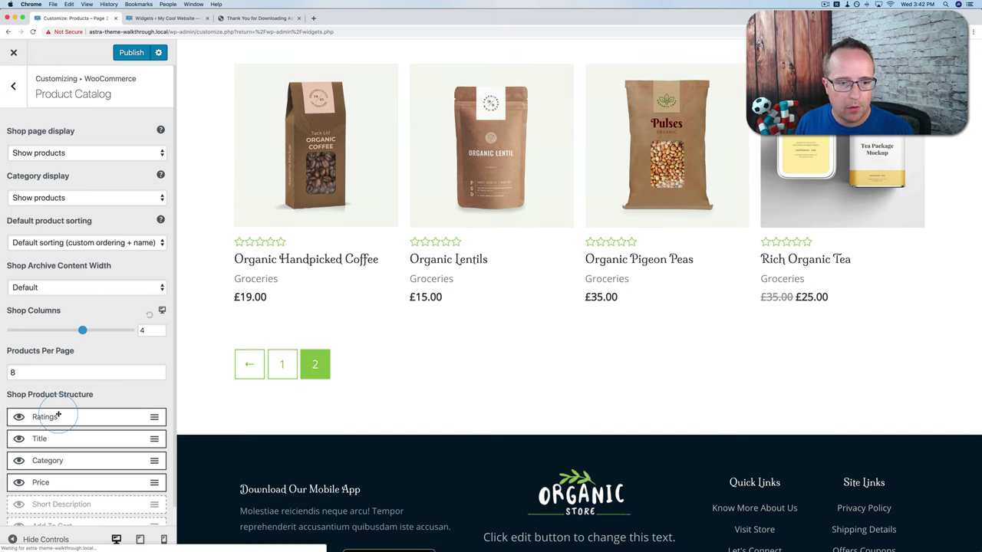
- Try showing Short Description and Add To Cart in the Shop Product Structure, and hide both again
{"action": "scroll", "coordinate": [76, 458], "scroll_direction": "down", "scroll_amount": 1}
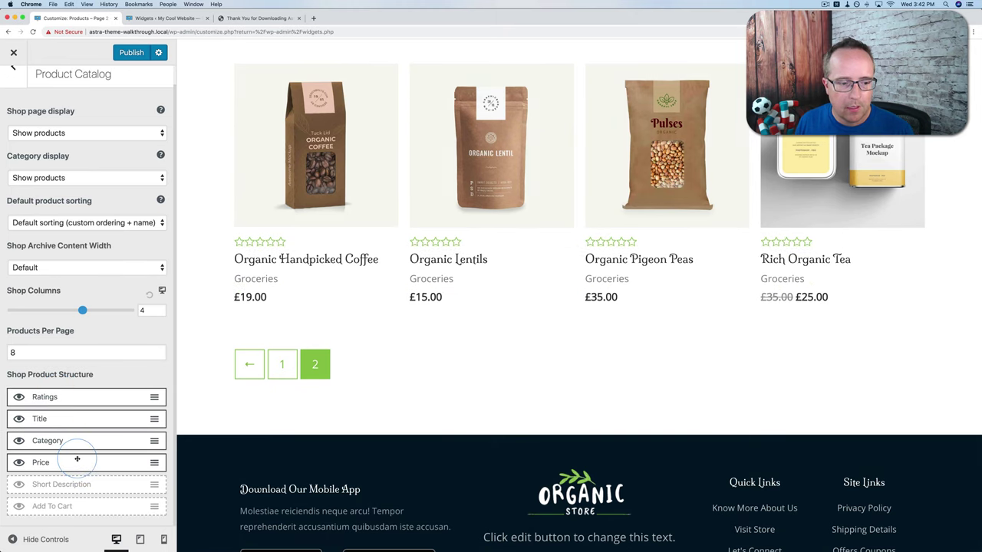
{"action": "left_click", "coordinate": [18, 485]}
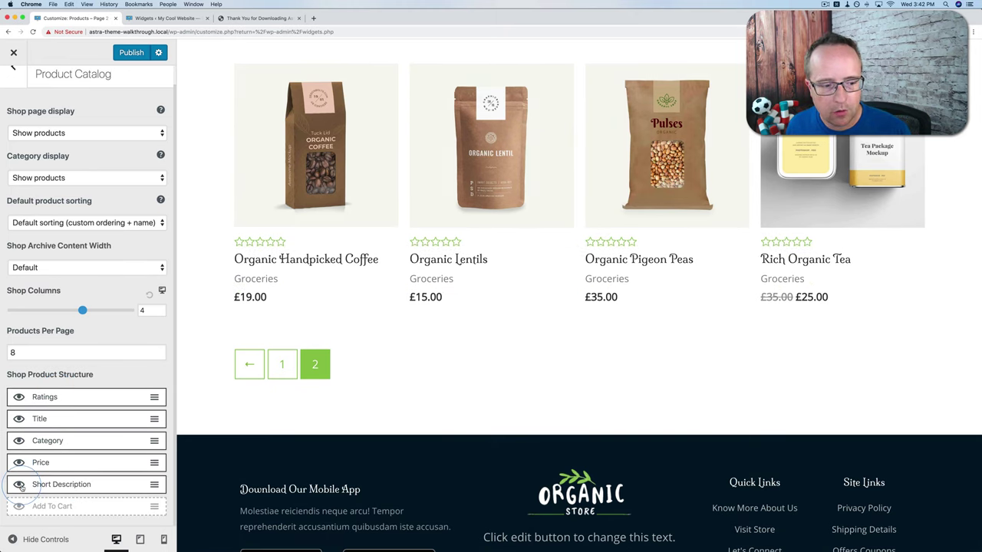
{"action": "left_click", "coordinate": [18, 507]}
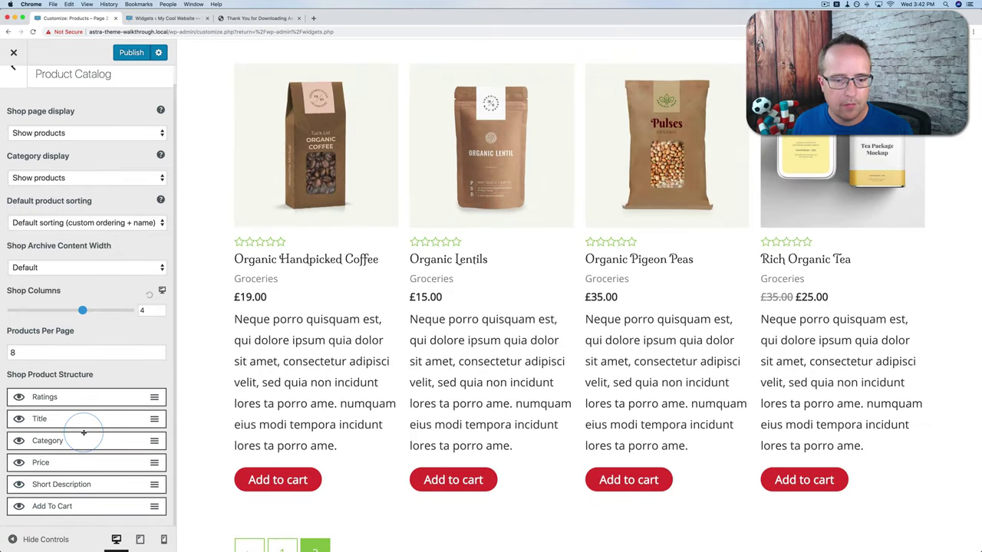
{"action": "left_click", "coordinate": [19, 506]}
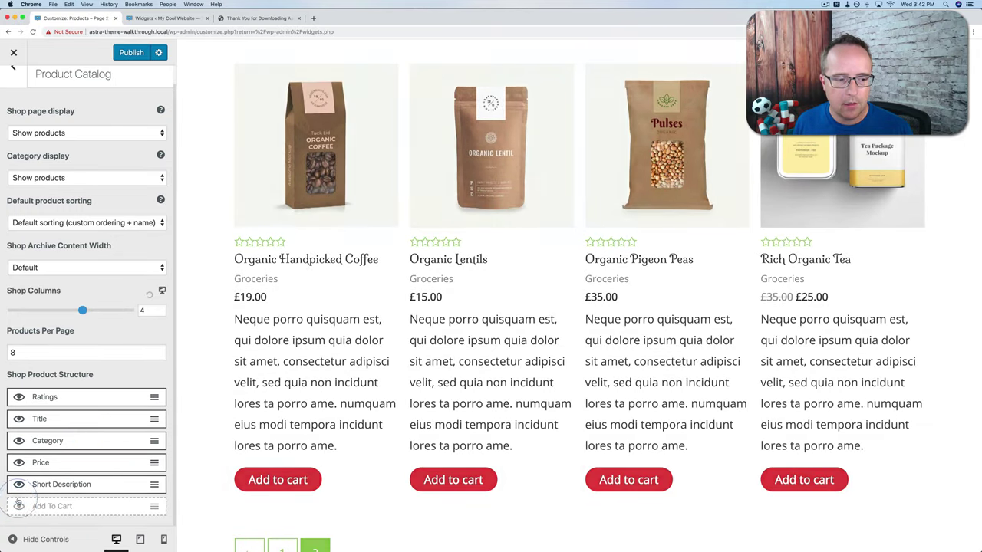
{"action": "left_click", "coordinate": [18, 484]}
- Hide Category in the Shop Product Structure, show it again, and review the product grid in the preview
{"action": "left_click", "coordinate": [19, 440]}
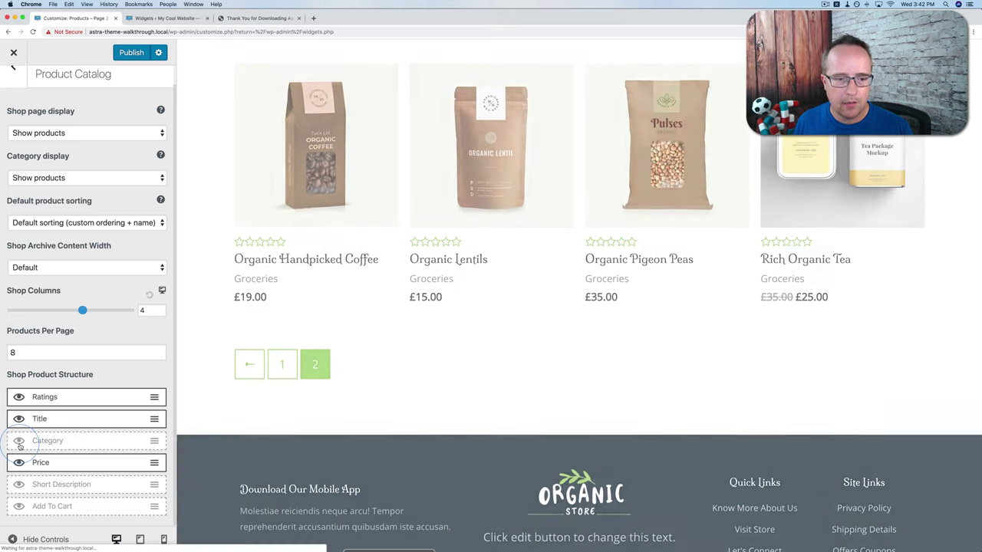
{"action": "left_click", "coordinate": [18, 440]}
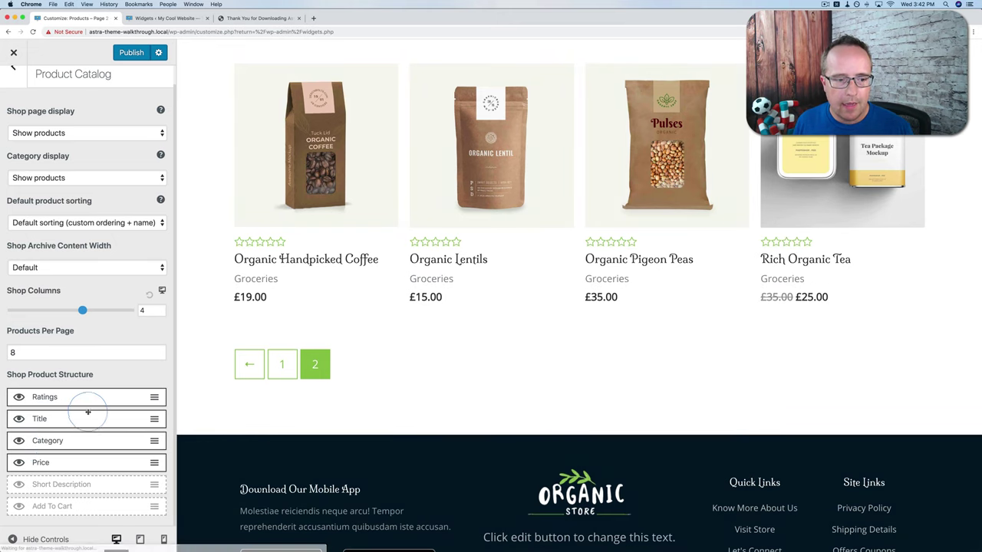
{"action": "scroll", "coordinate": [353, 169], "scroll_direction": "up", "scroll_amount": 5}
{"action": "scroll", "coordinate": [354, 170], "scroll_direction": "up", "scroll_amount": 2}
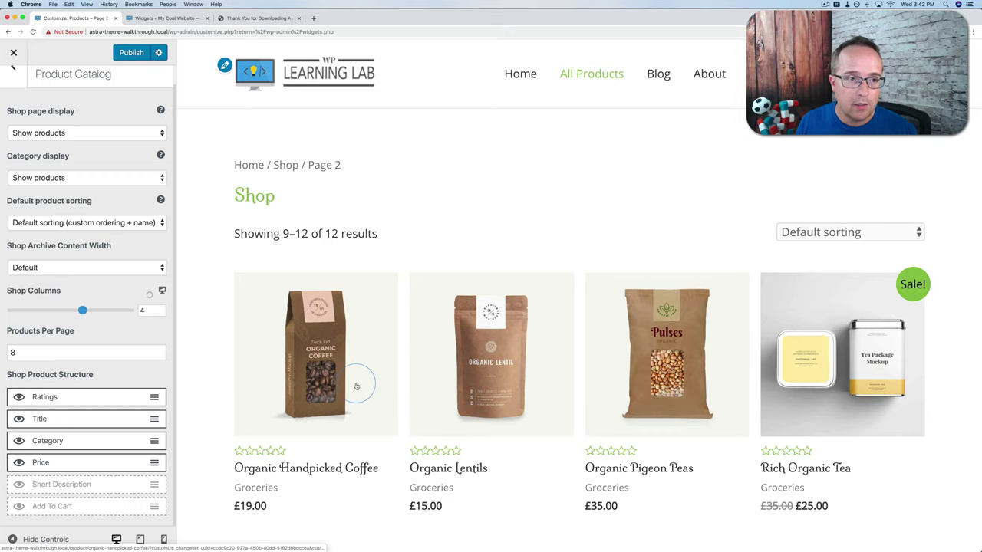
- Disable the breadcrumb in the WooCommerce Single Product settings
{"action": "left_click", "coordinate": [13, 67]}
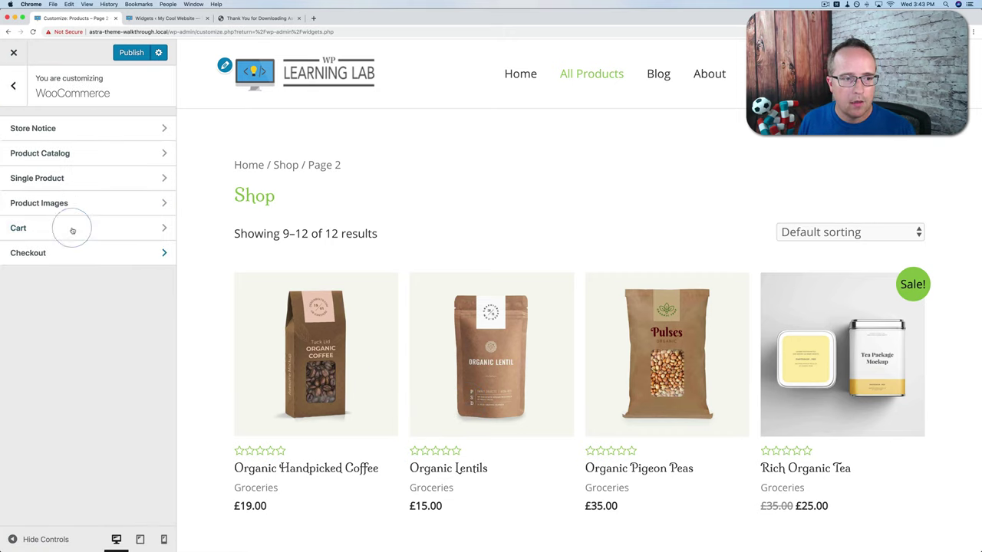
{"action": "left_click", "coordinate": [54, 178]}
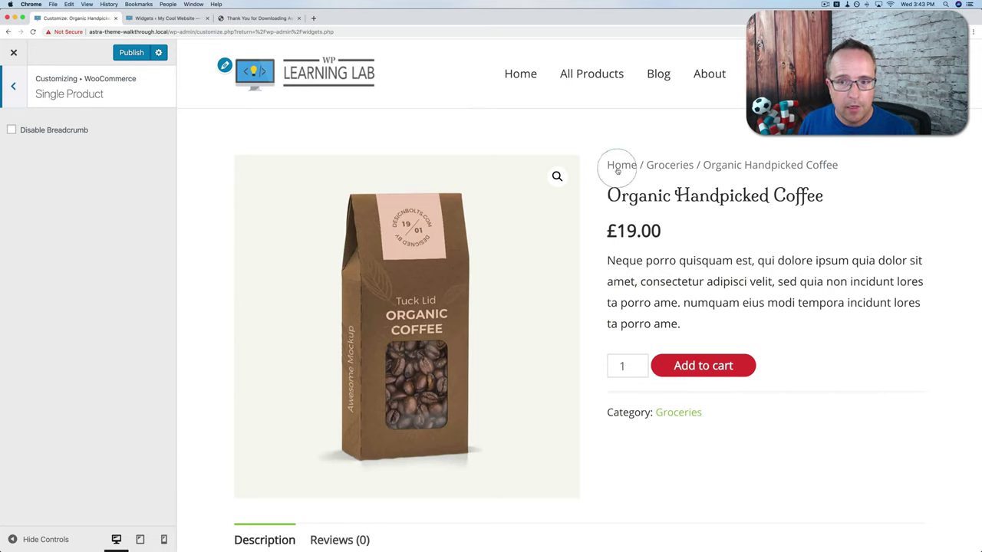
{"action": "left_click", "coordinate": [11, 131]}
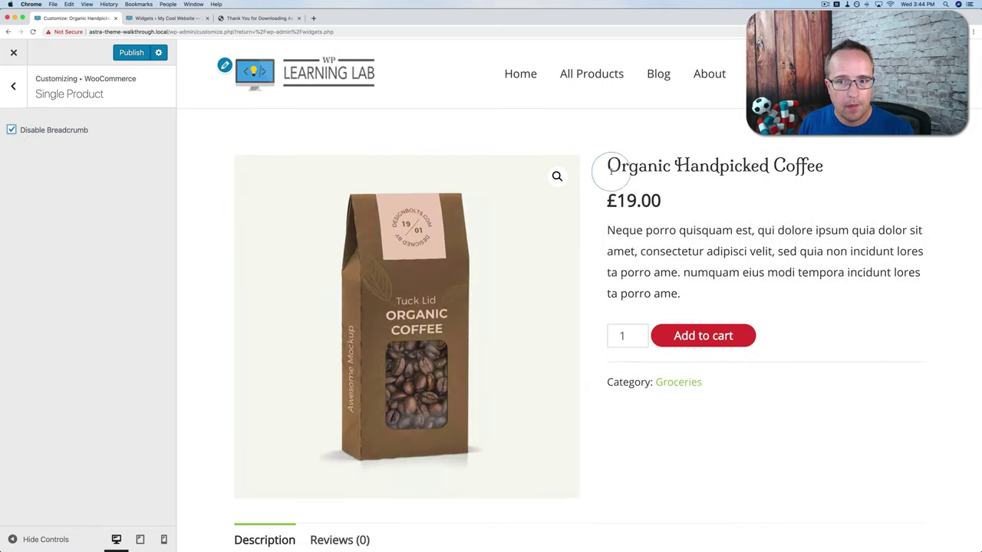
- In the WooCommerce Product Images settings, try Custom 4:3 thumbnail cropping and restore 1:1
{"action": "left_click", "coordinate": [13, 86]}
{"action": "left_click", "coordinate": [104, 204]}
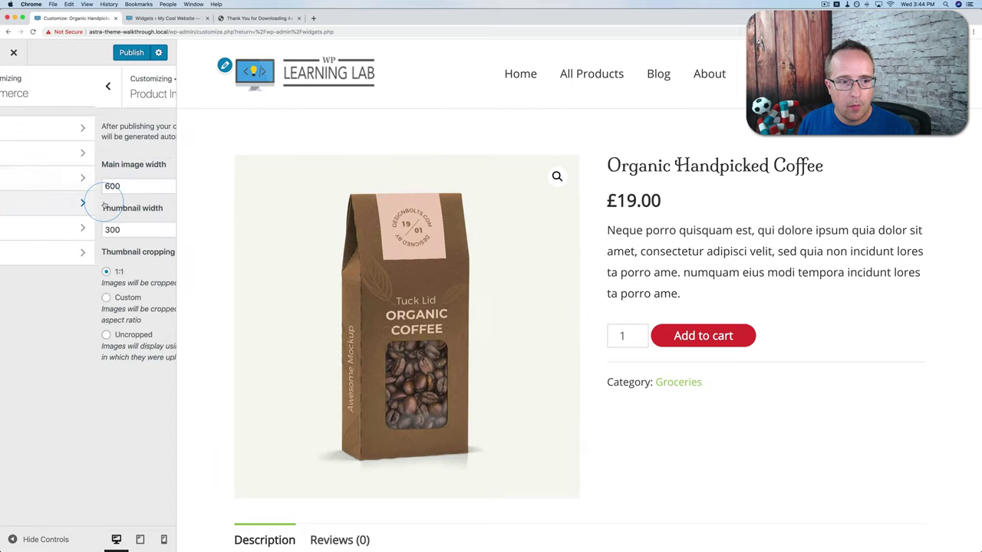
{"action": "scroll", "coordinate": [332, 250], "scroll_direction": "down", "scroll_amount": 3}
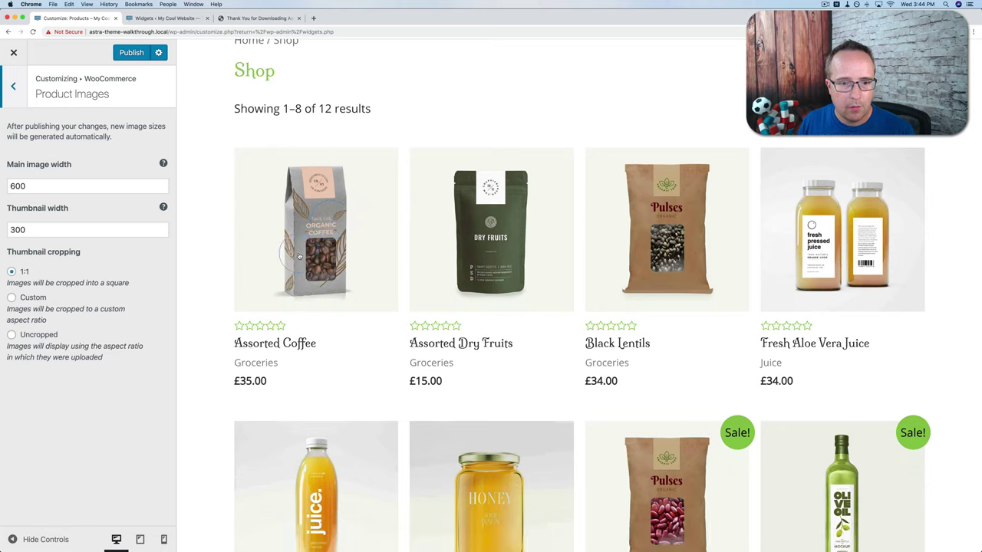
{"action": "left_click", "coordinate": [14, 182]}
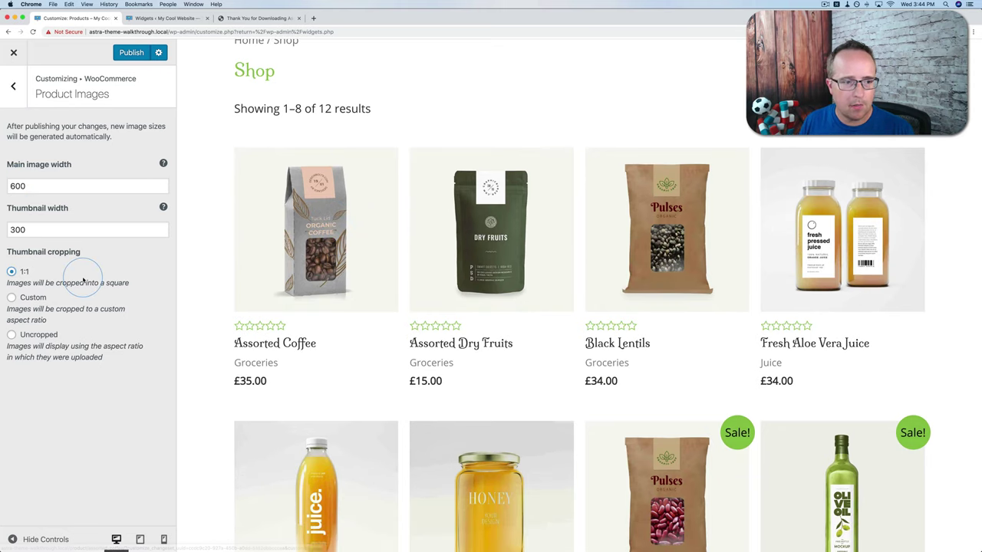
{"action": "left_click", "coordinate": [11, 298]}
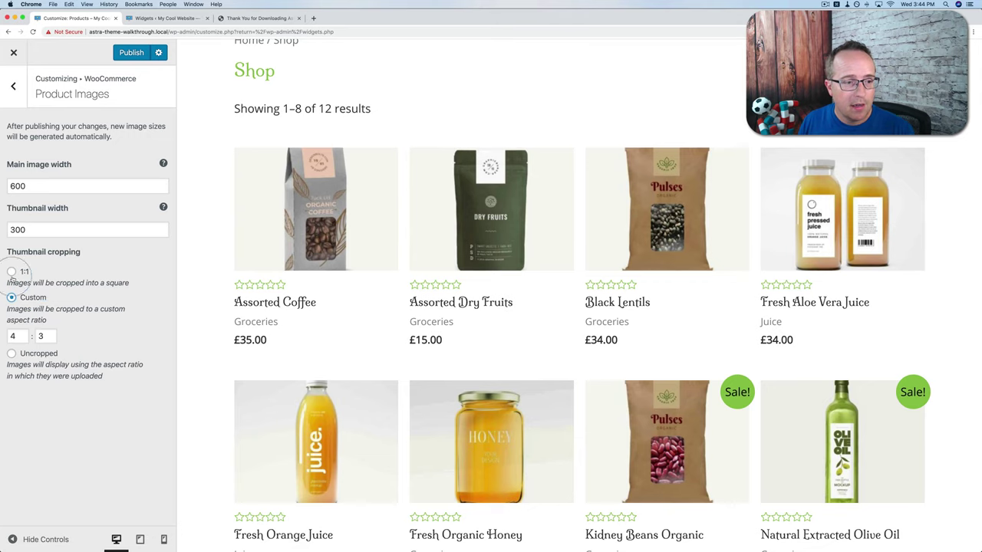
{"action": "left_click", "coordinate": [11, 353]}
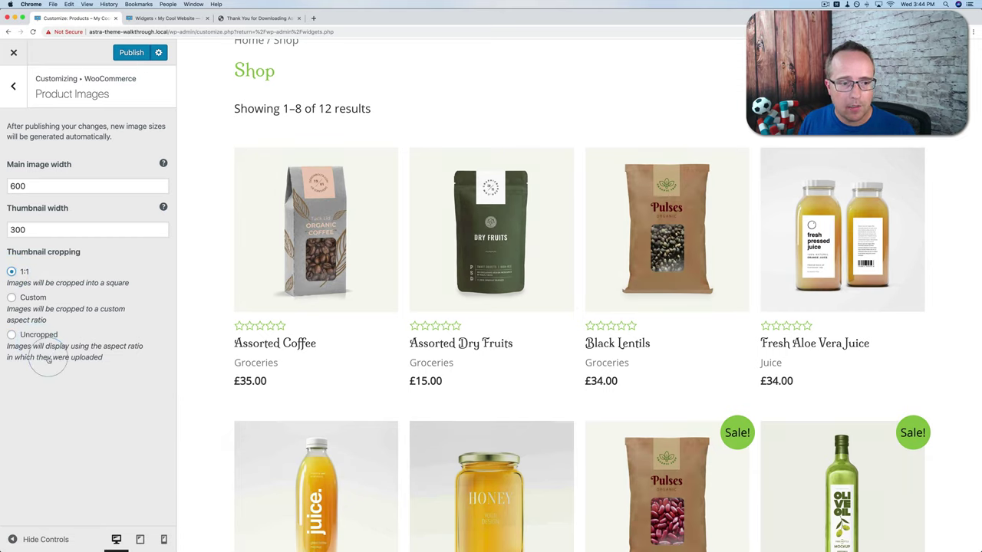
- Open the WooCommerce Cart settings and try to add Assorted Coffee to the cart from the preview
{"action": "left_click", "coordinate": [14, 86]}
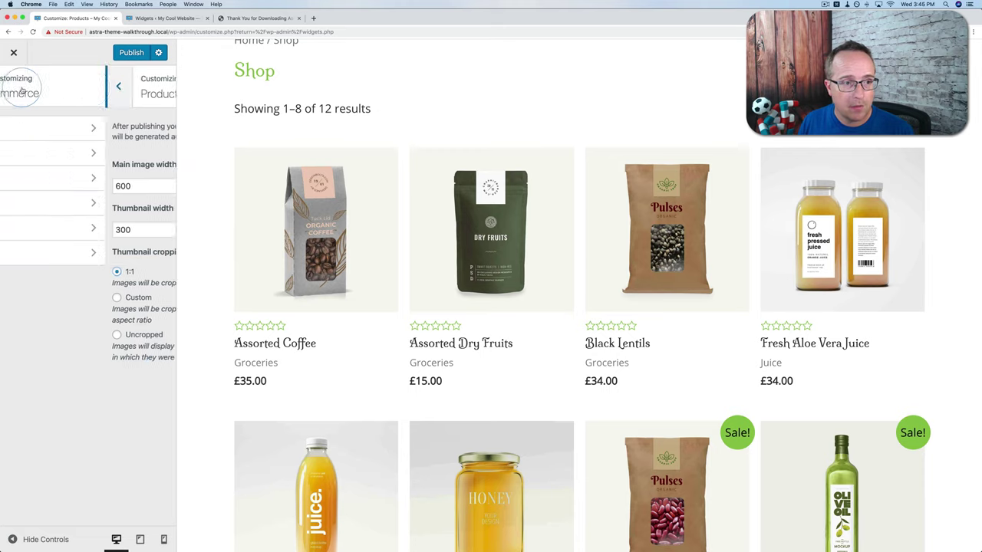
{"action": "left_click", "coordinate": [82, 230]}
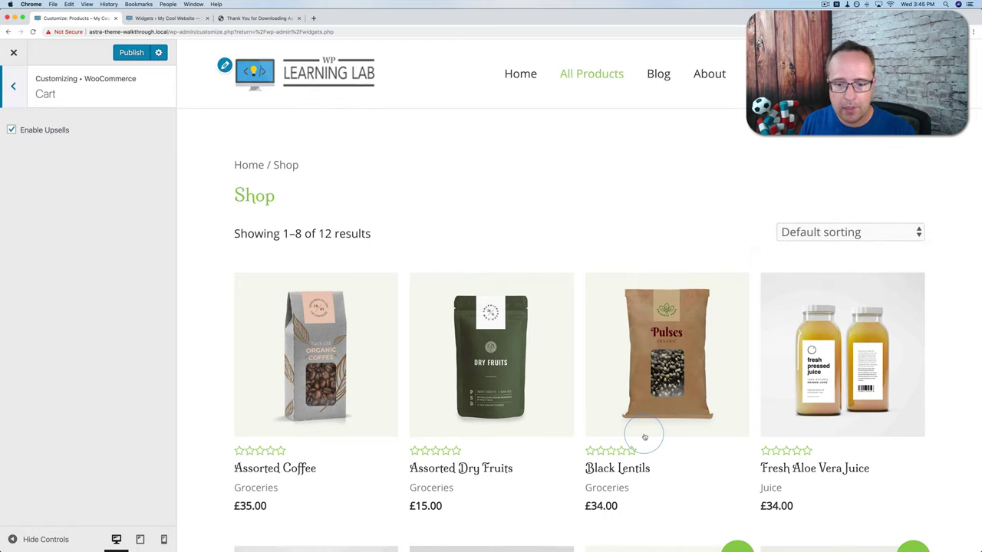
{"action": "left_click", "coordinate": [342, 361]}
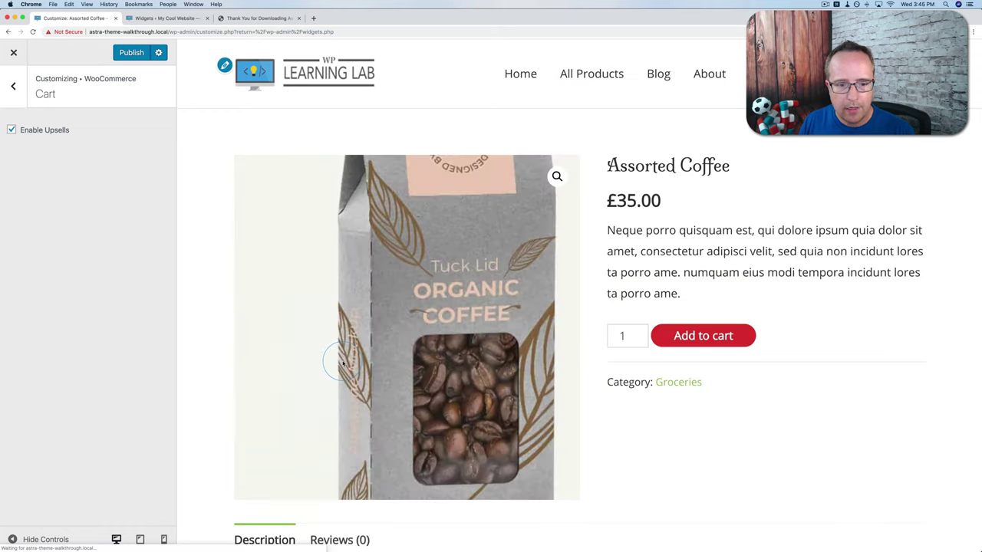
{"action": "scroll", "coordinate": [344, 365], "scroll_direction": "down", "scroll_amount": 1}
{"action": "left_click", "coordinate": [701, 296]}
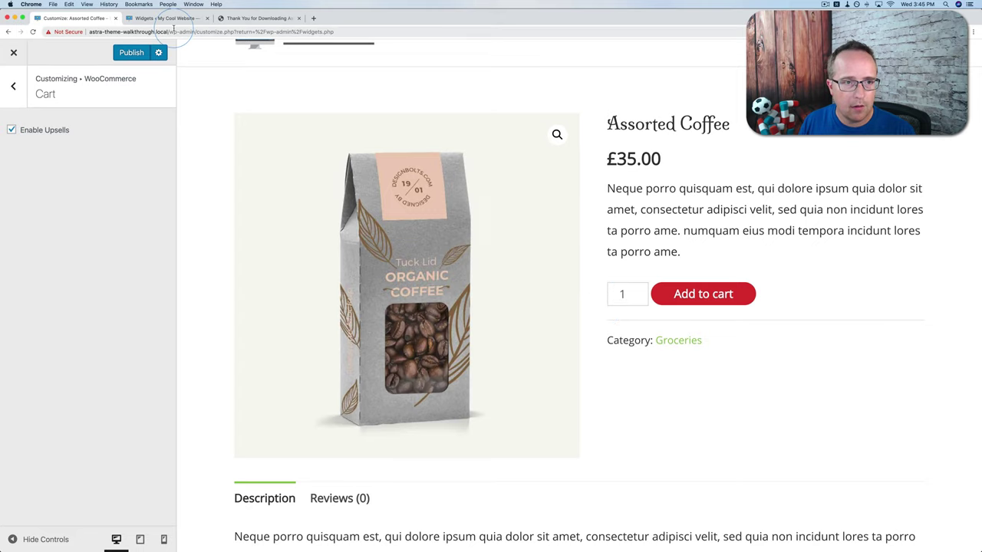
- Visit the live site from the other browser tab and add Assorted Dry Fruits to the cart from All Products
{"action": "left_click", "coordinate": [165, 18]}
{"action": "left_click", "coordinate": [40, 77]}
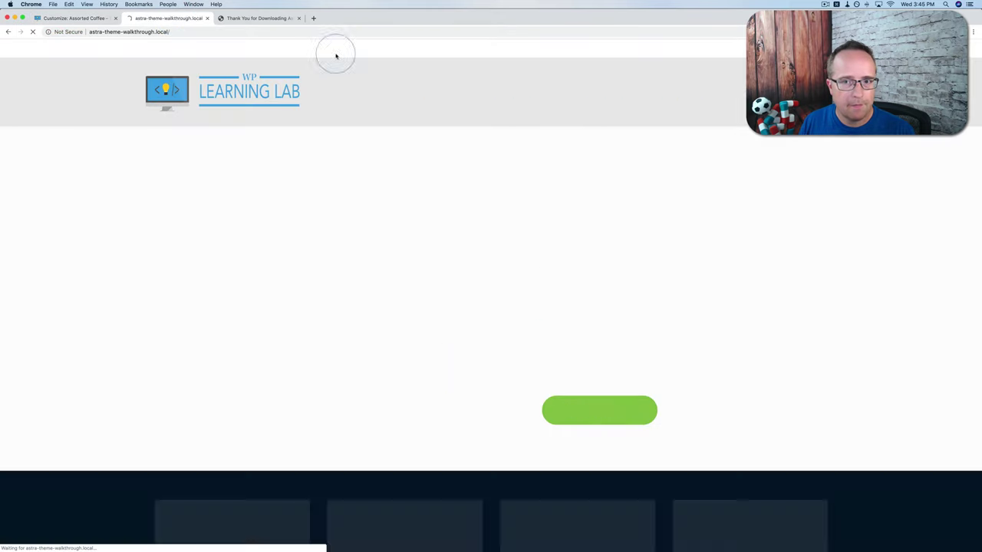
{"action": "left_click", "coordinate": [500, 92]}
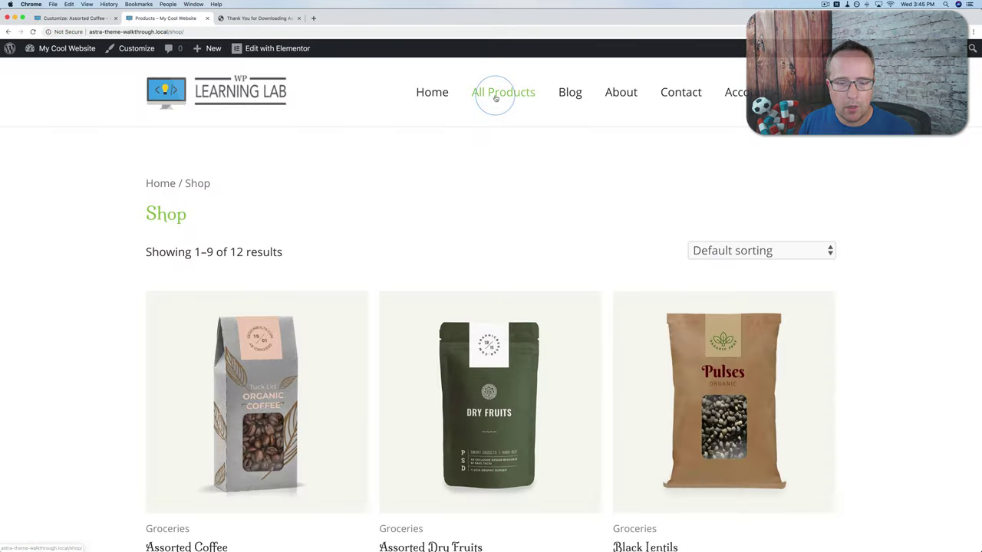
{"action": "scroll", "coordinate": [481, 345], "scroll_direction": "down", "scroll_amount": 3}
{"action": "left_click", "coordinate": [480, 345]}
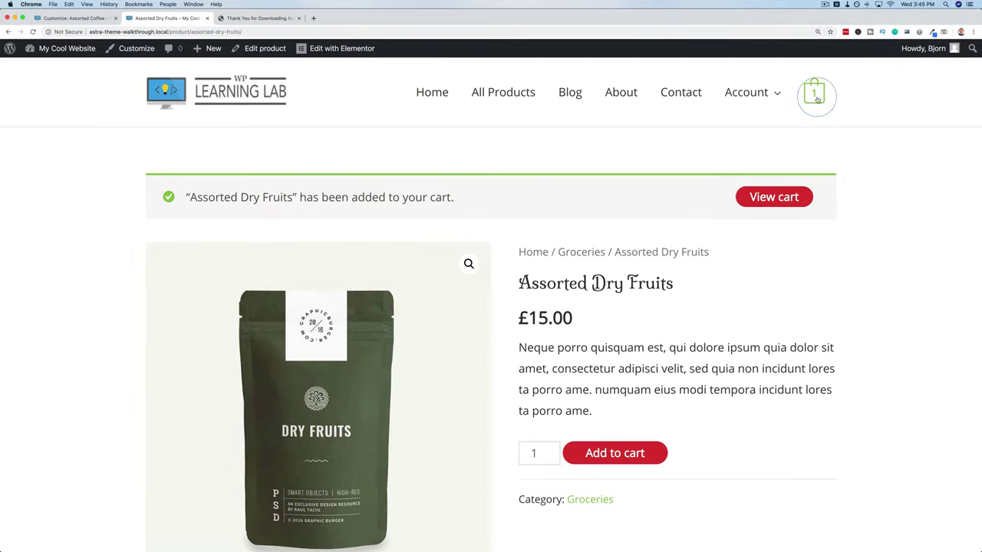
- View the cart page and examine it for upsell products
{"action": "mouse_move", "coordinate": [819, 92]}
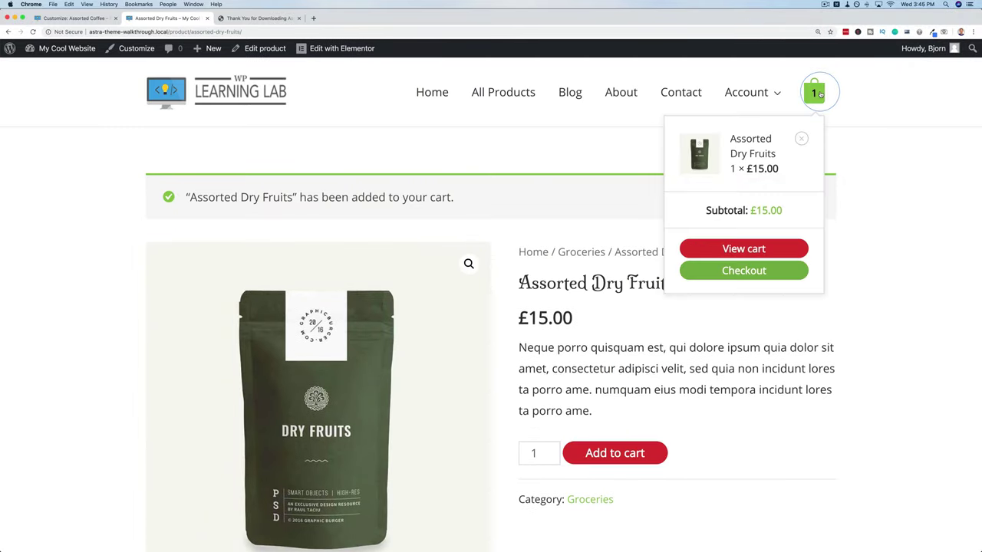
{"action": "left_click", "coordinate": [744, 249]}
{"action": "scroll", "coordinate": [458, 278], "scroll_direction": "down", "scroll_amount": 5}
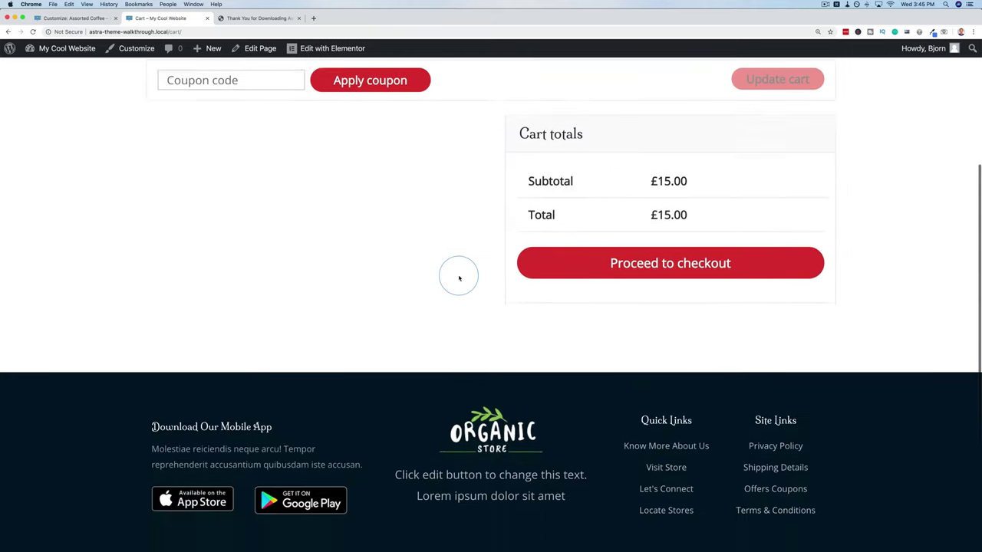
{"action": "scroll", "coordinate": [458, 277], "scroll_direction": "up", "scroll_amount": 5}
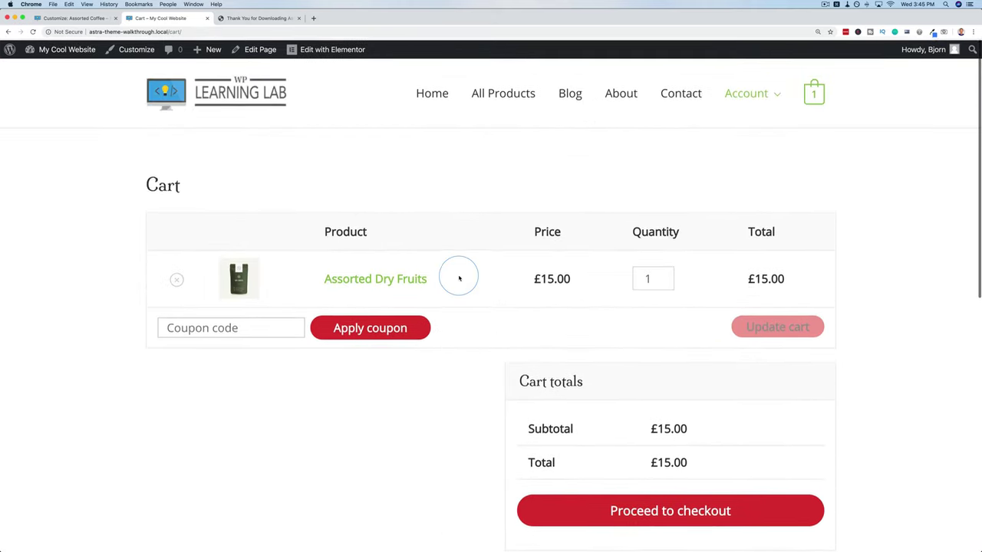
{"action": "scroll", "coordinate": [458, 276], "scroll_direction": "down", "scroll_amount": 2}
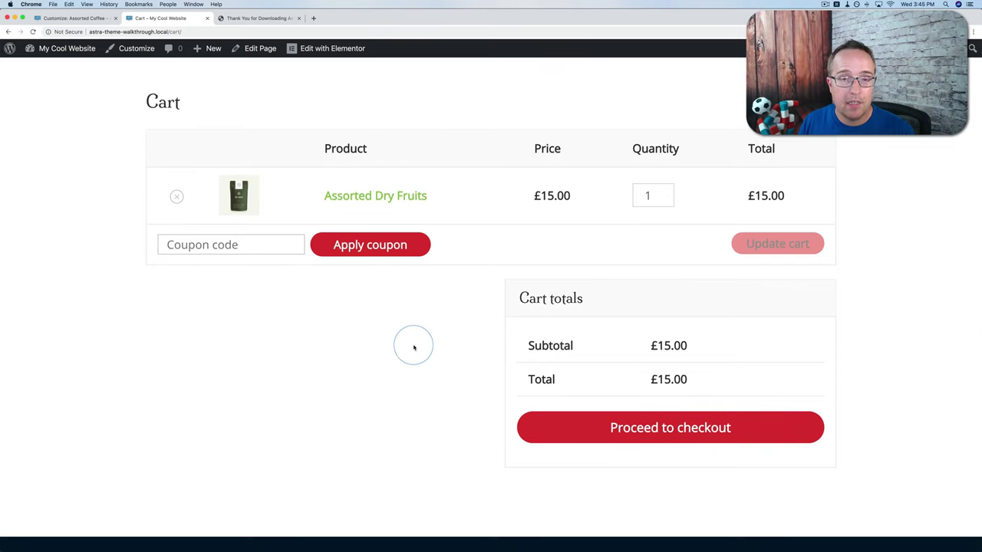
- Return to the Customizer and open the WooCommerce Checkout settings, with the billing details form in view
{"action": "left_click", "coordinate": [60, 18]}
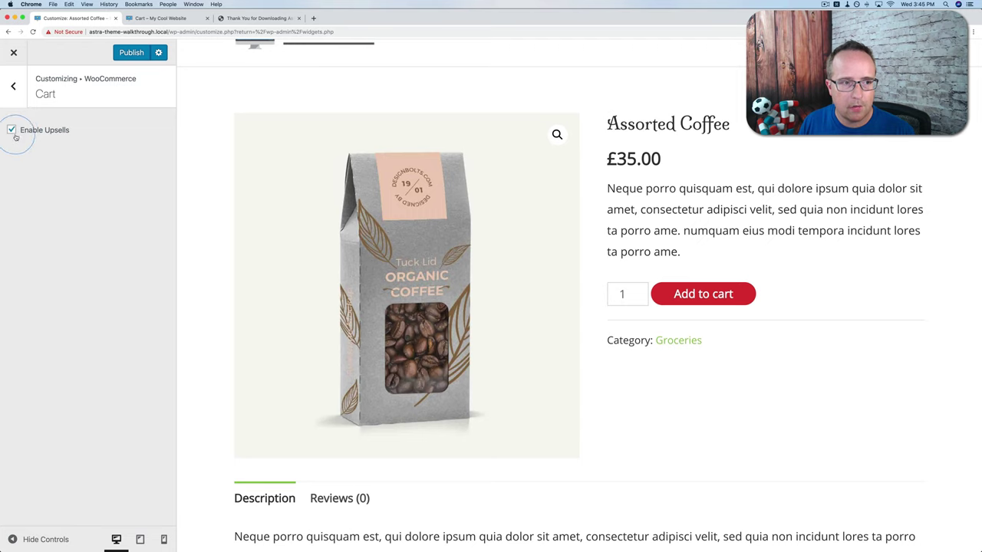
{"action": "left_click", "coordinate": [13, 86]}
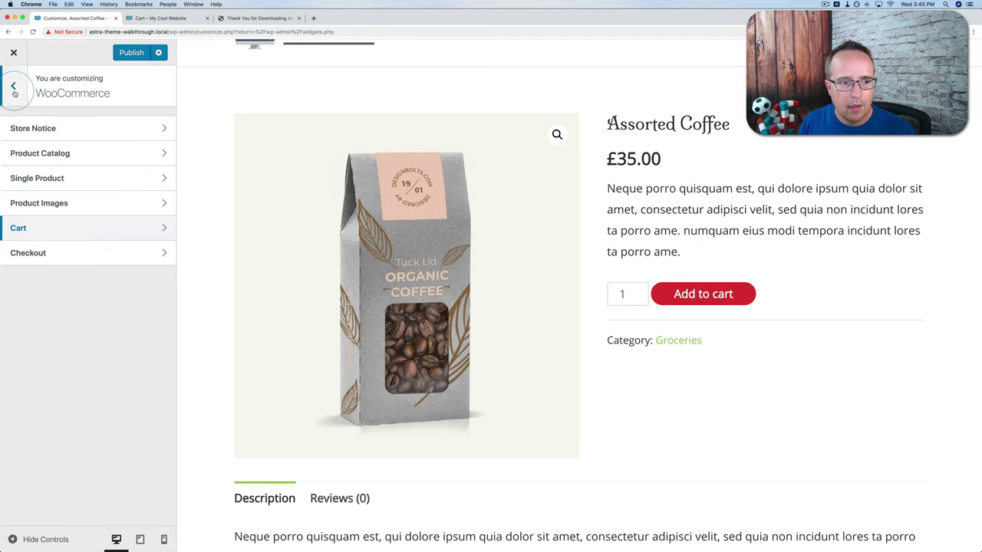
{"action": "left_click", "coordinate": [57, 265]}
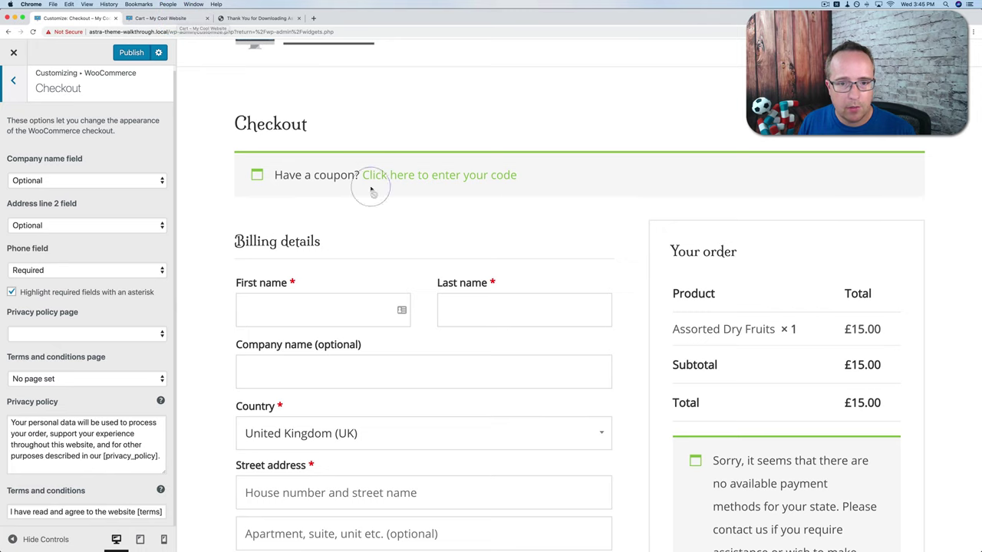
{"action": "scroll", "coordinate": [352, 191], "scroll_direction": "down", "scroll_amount": 2}
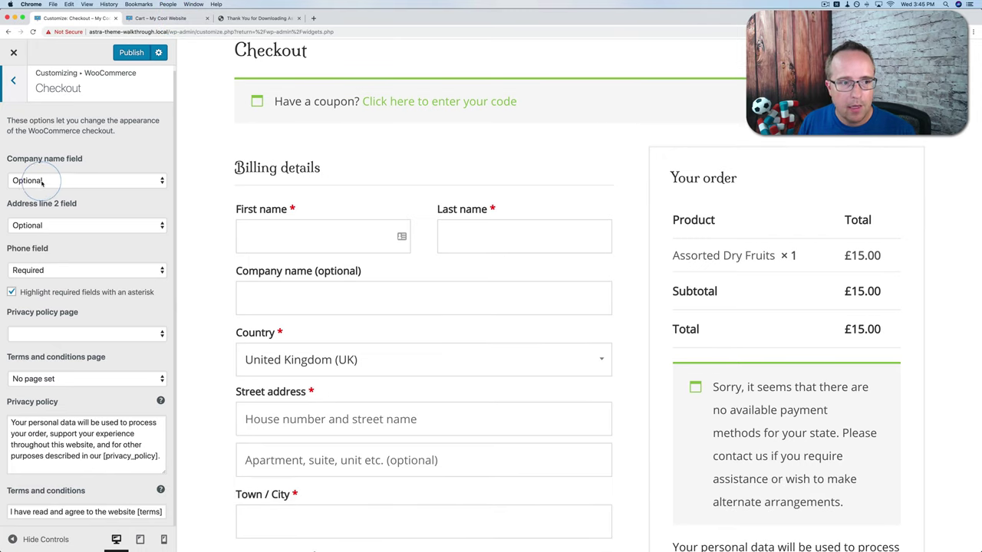
- Try setting the checkout Company name field to Hidden, and set it back to Optional
{"action": "left_click", "coordinate": [41, 182]}
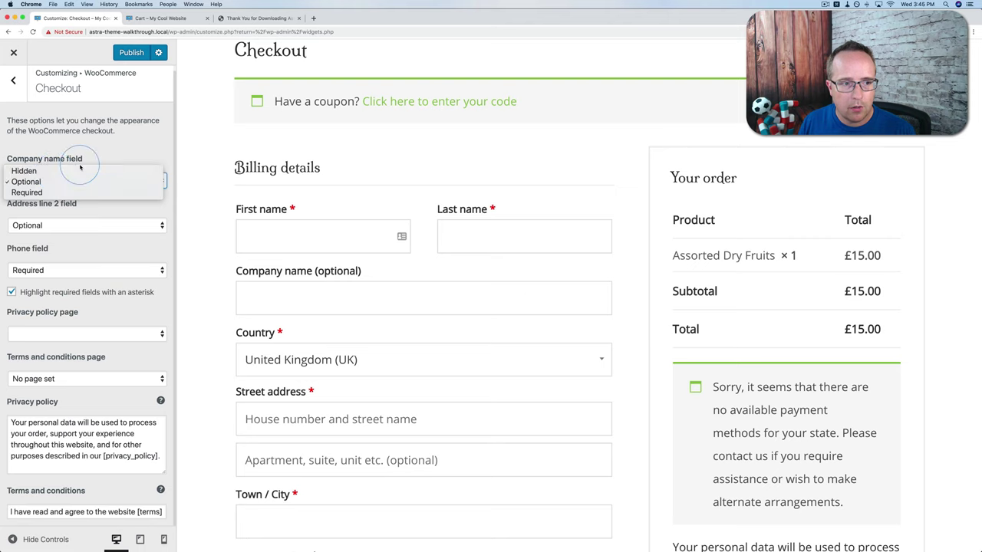
{"action": "left_click", "coordinate": [69, 171]}
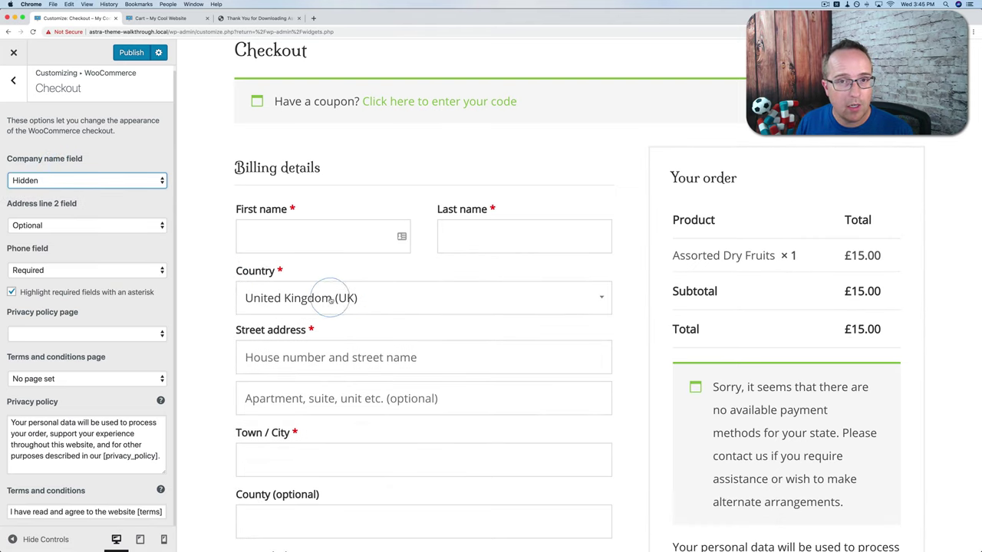
{"action": "left_click", "coordinate": [90, 184]}
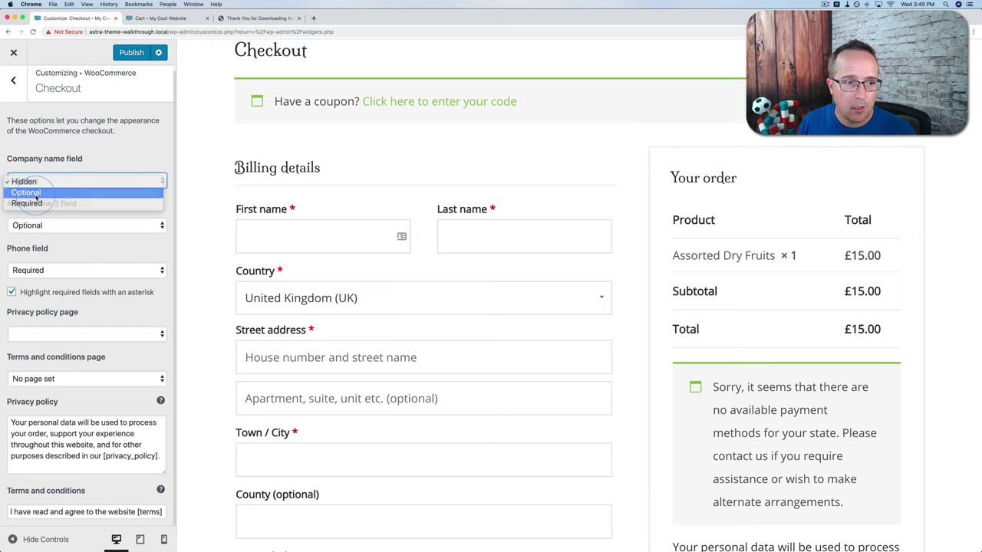
{"action": "left_click", "coordinate": [36, 192]}
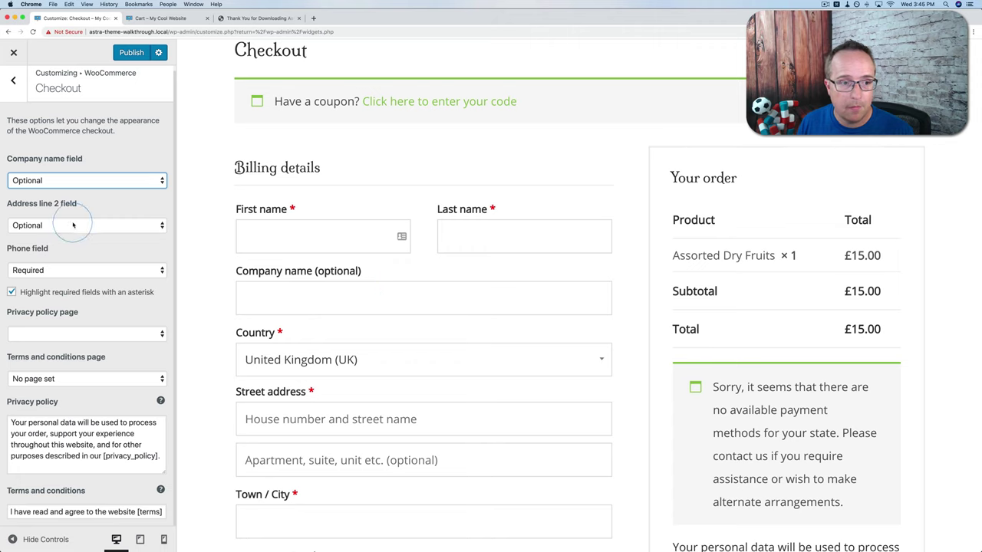
- Try setting the checkout Company name field to Required, and set it back to Optional
{"action": "left_click", "coordinate": [77, 183]}
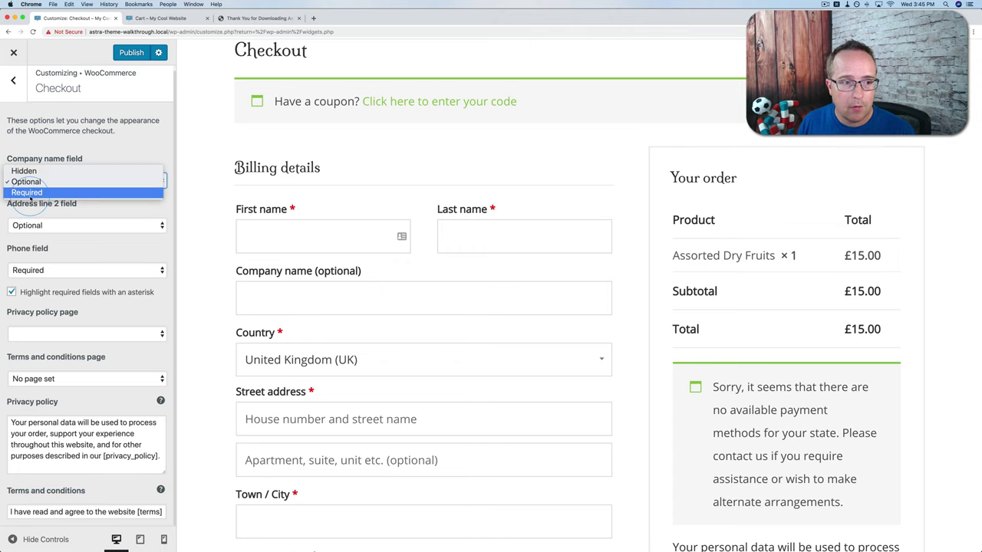
{"action": "left_click", "coordinate": [31, 194]}
{"action": "left_click", "coordinate": [36, 182]}
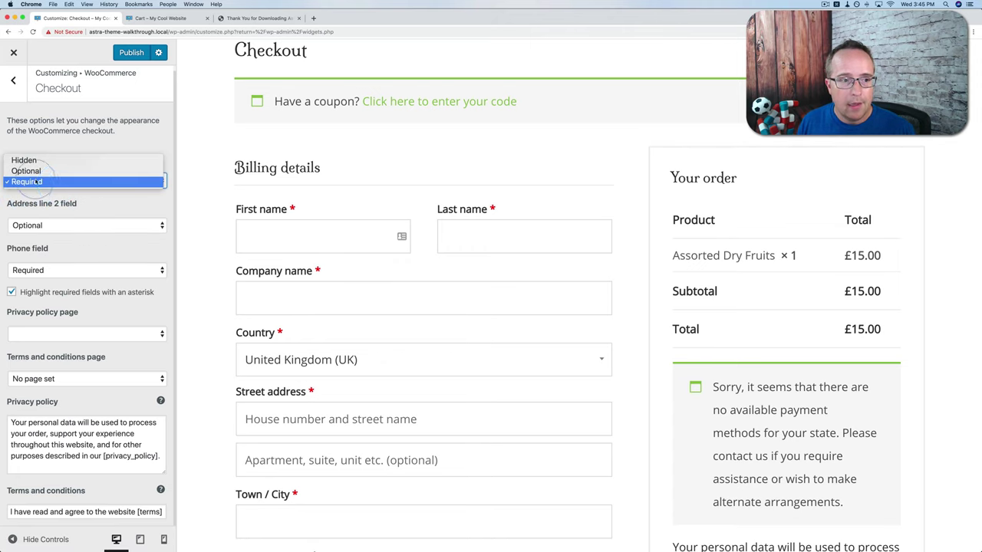
{"action": "left_click", "coordinate": [27, 171]}
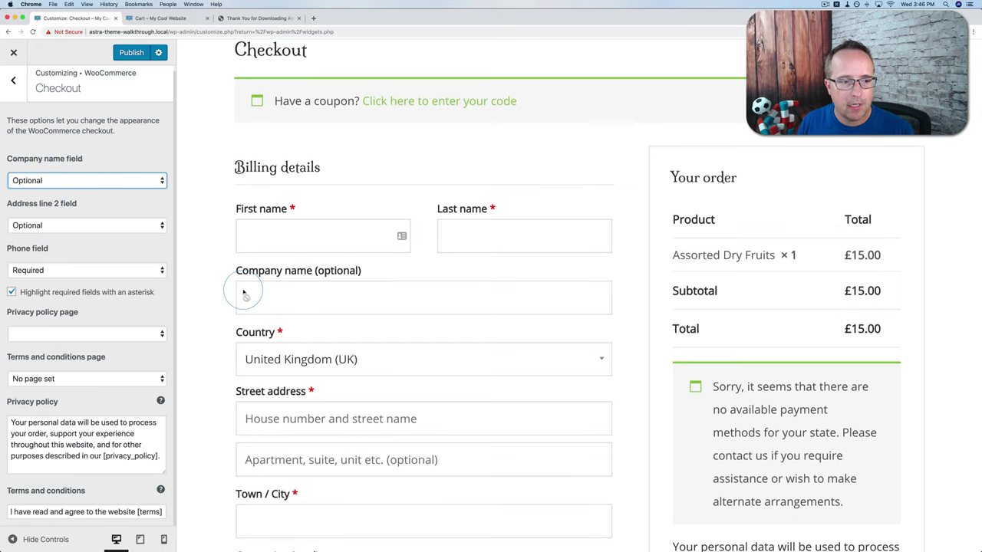
- Check the Phone field options, and try turning the asterisk highlighting of required checkout fields off and back on
{"action": "scroll", "coordinate": [243, 294], "scroll_direction": "down", "scroll_amount": 3}
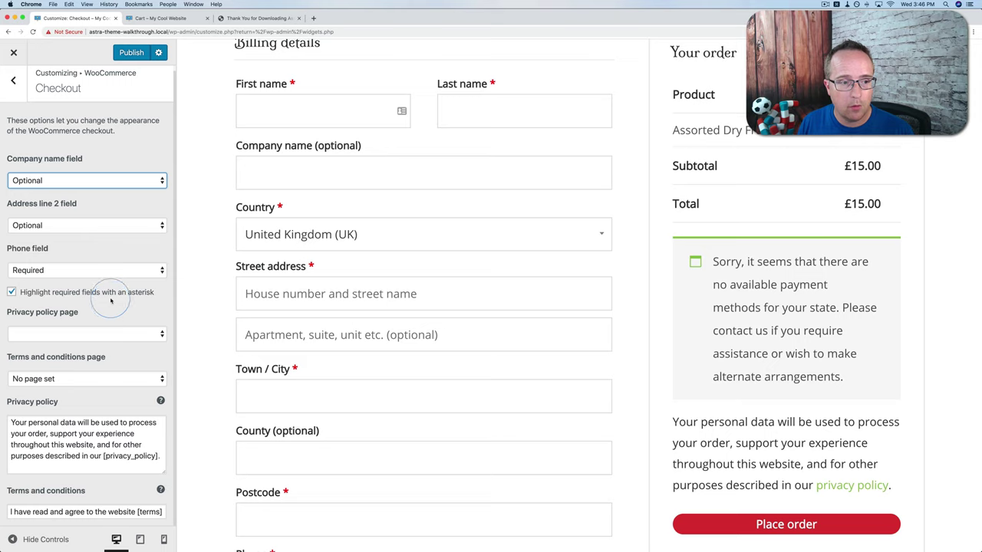
{"action": "left_click", "coordinate": [80, 265]}
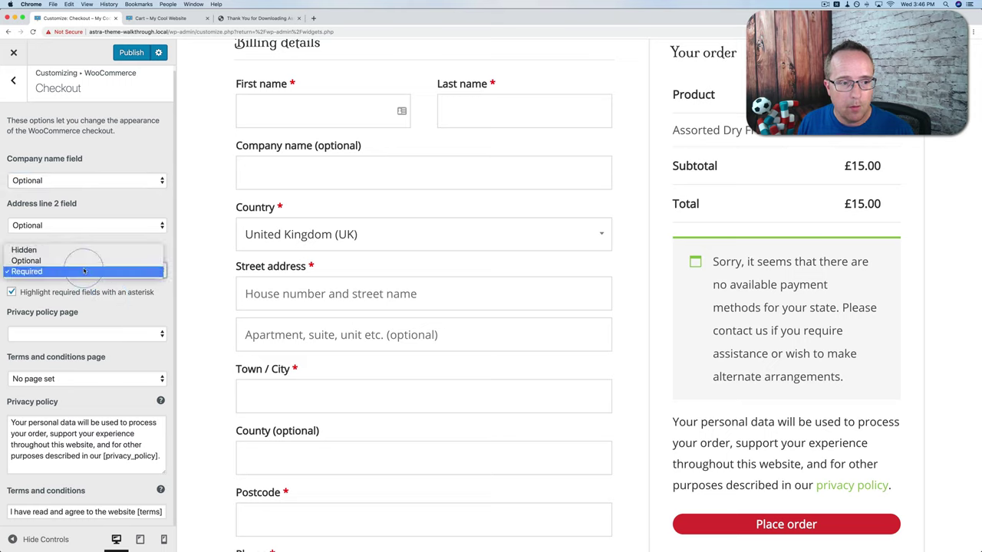
{"action": "left_click", "coordinate": [138, 307]}
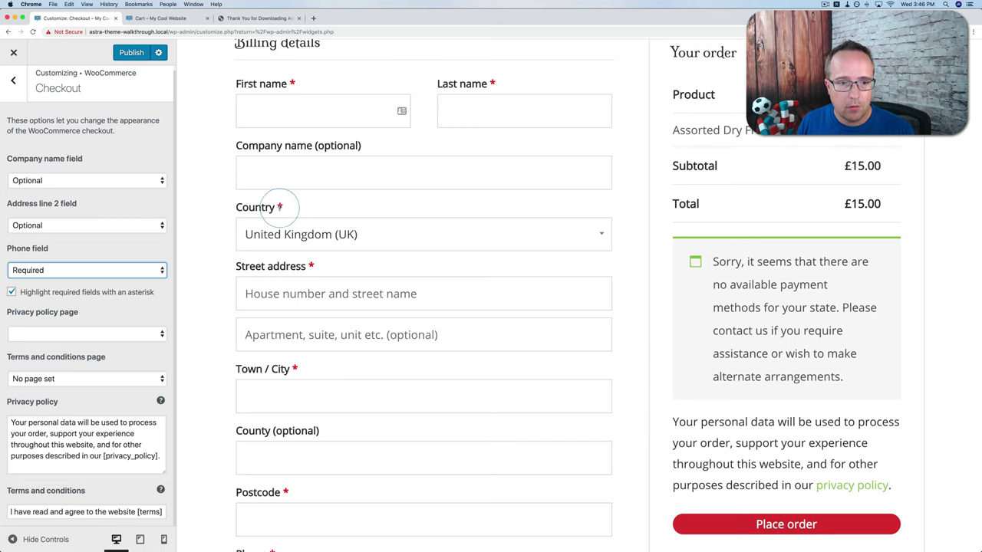
{"action": "left_click", "coordinate": [11, 292]}
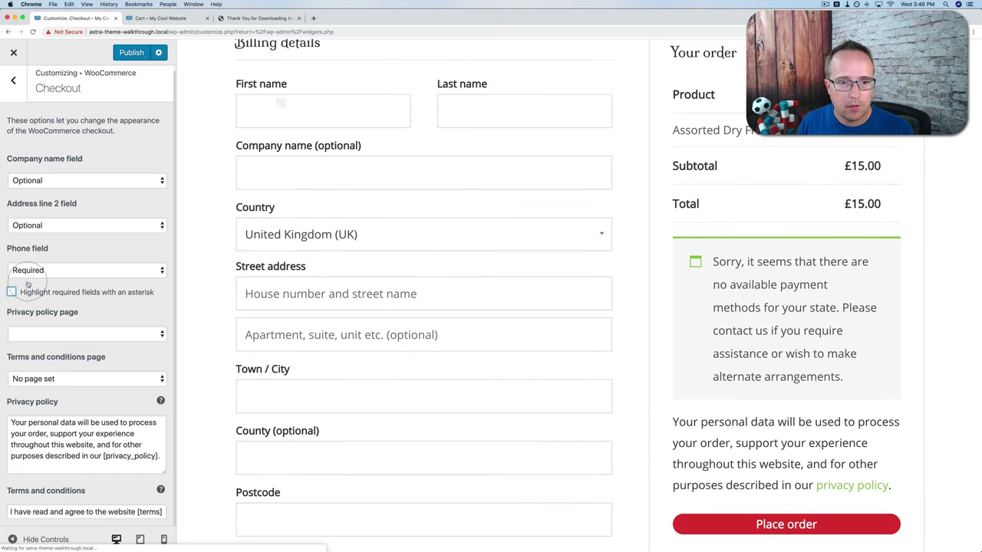
{"action": "left_click", "coordinate": [11, 293]}
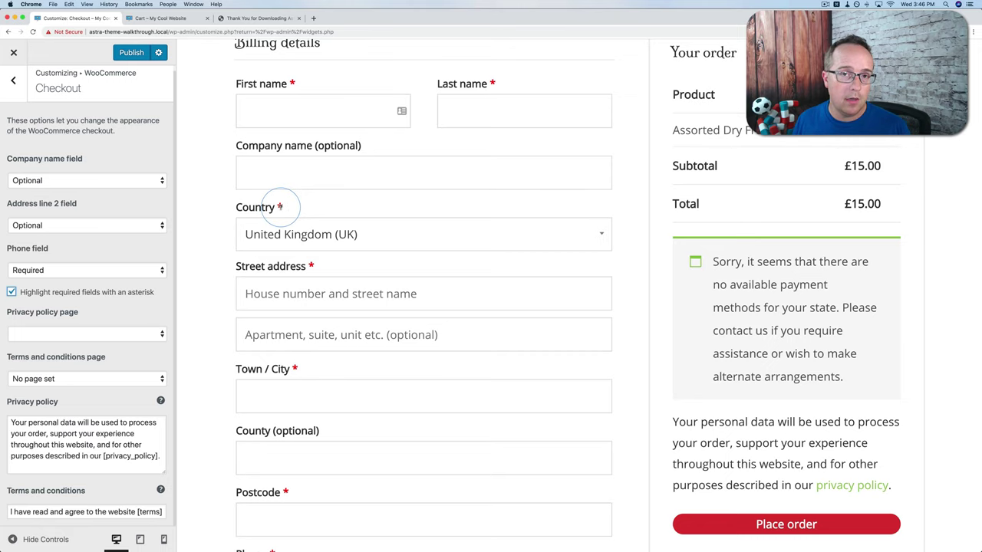
- Set the checkout Privacy policy page to Contact and highlight the privacy policy message text
{"action": "left_click", "coordinate": [100, 336]}
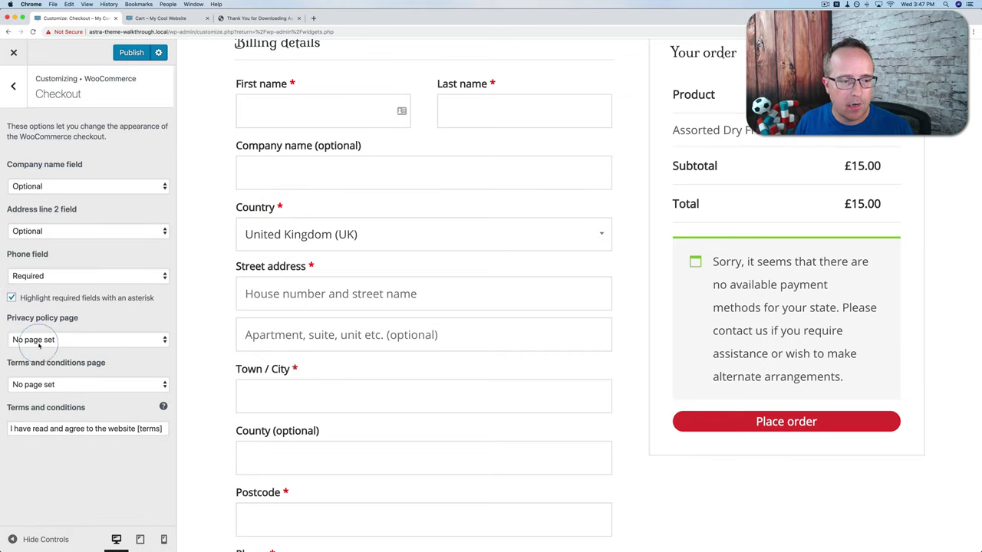
{"action": "left_click", "coordinate": [65, 342]}
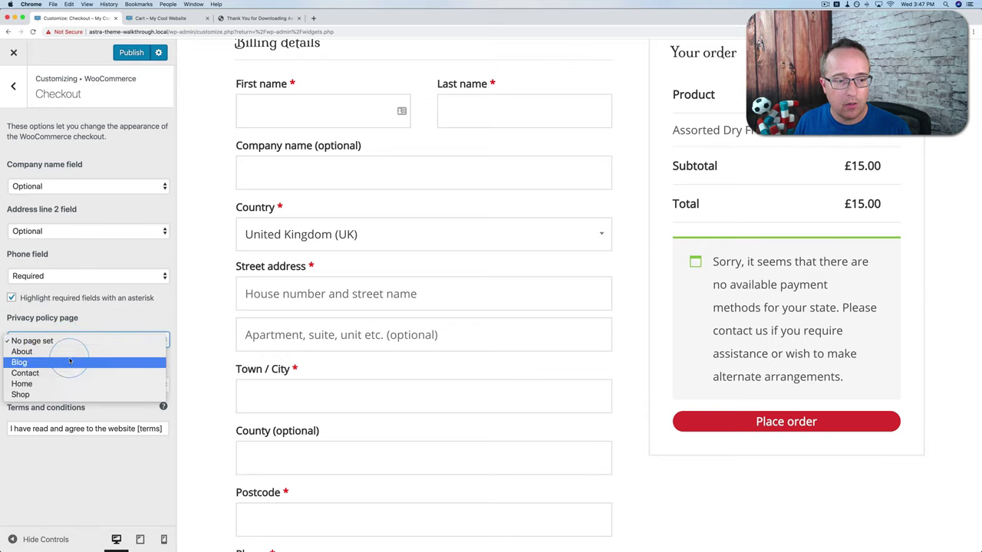
{"action": "left_click", "coordinate": [28, 374]}
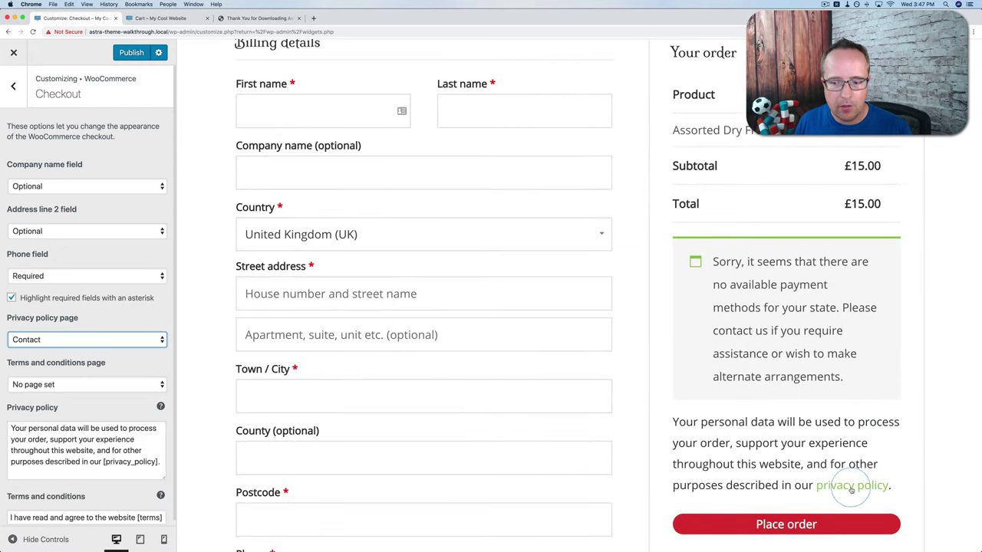
{"action": "scroll", "coordinate": [52, 378], "scroll_direction": "down", "scroll_amount": 1}
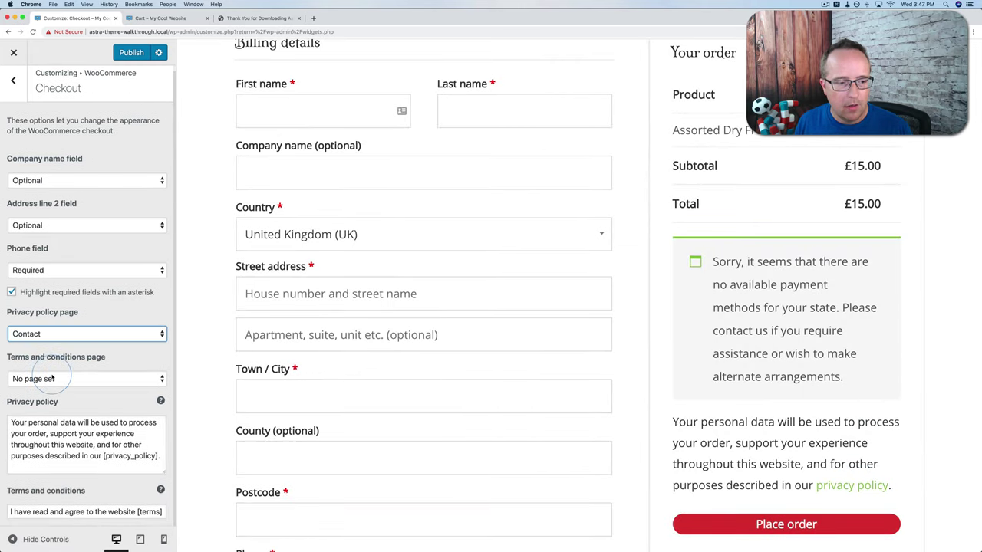
{"action": "left_click_drag", "start_coordinate": [107, 463], "coordinate": [22, 405]}
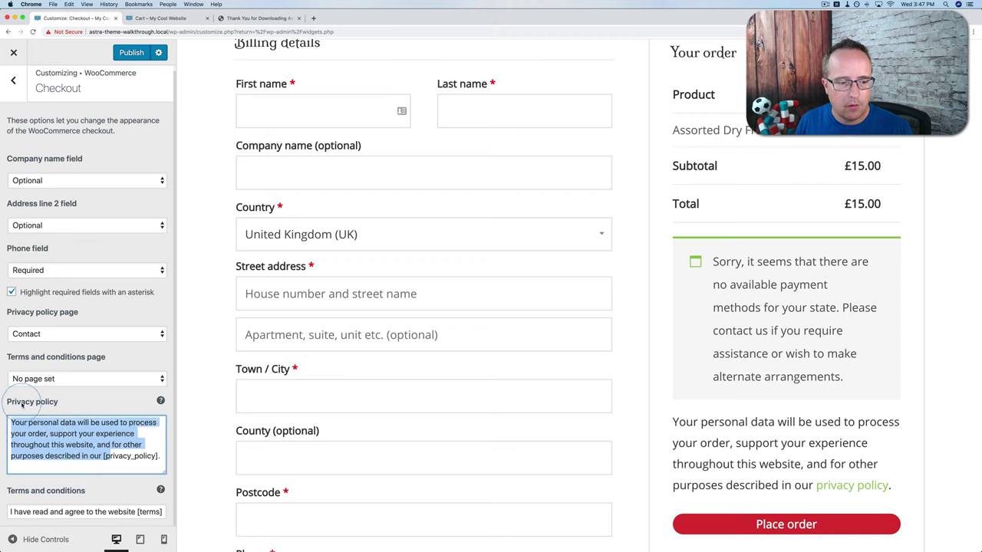
- Set the checkout Terms and conditions page to About and check the agreement line above the Place order button
{"action": "left_click", "coordinate": [86, 379]}
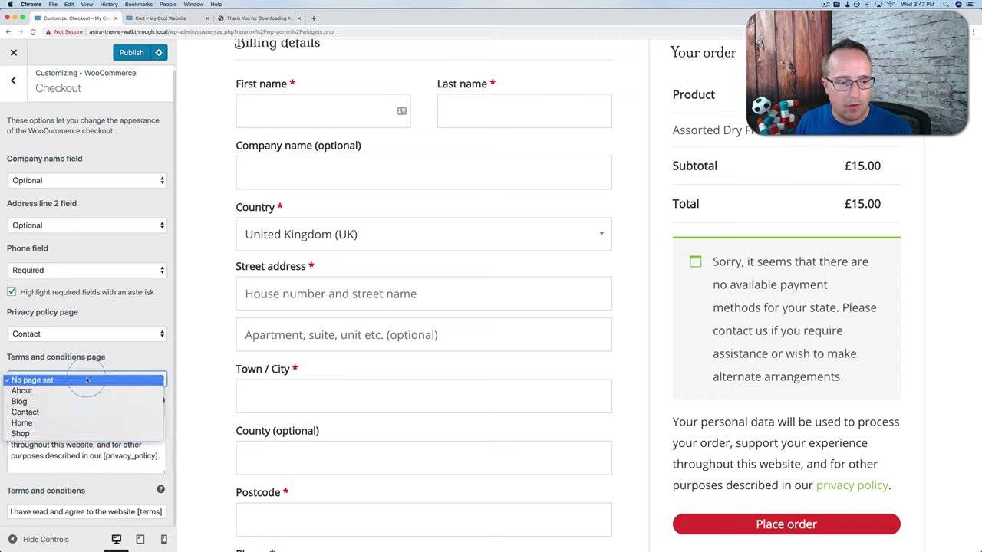
{"action": "left_click", "coordinate": [21, 391]}
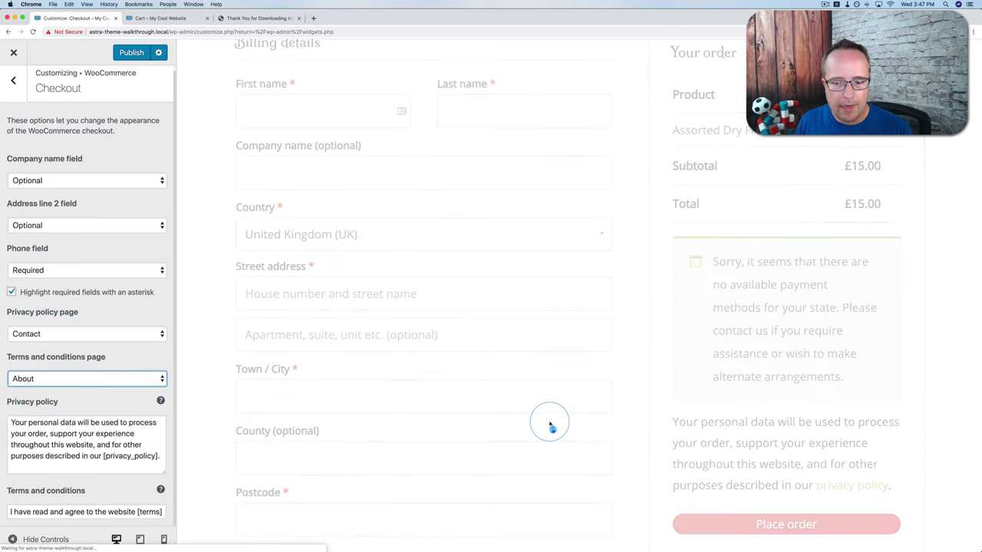
{"action": "scroll", "coordinate": [760, 470], "scroll_direction": "down", "scroll_amount": 3}
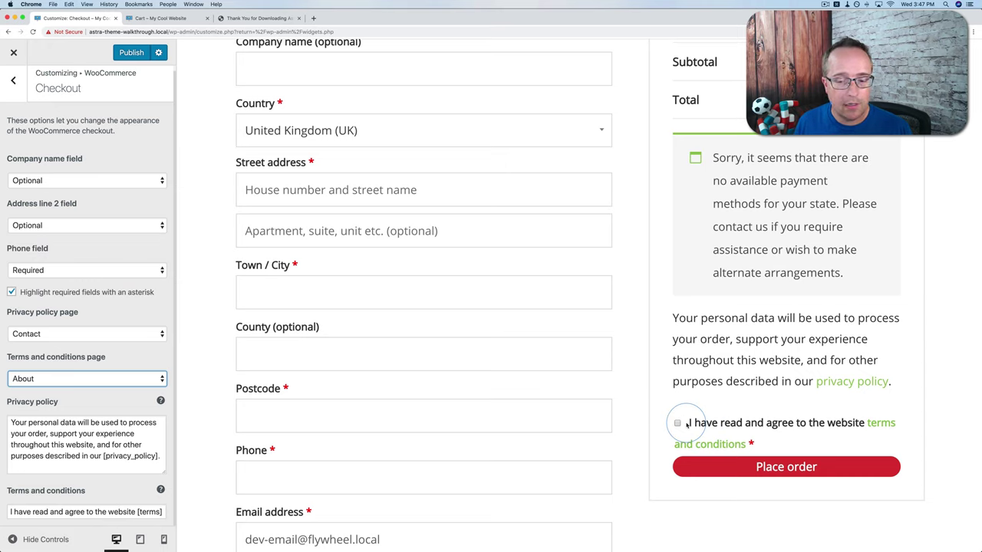
- Set the Terms and conditions page and the Privacy policy page to No page set, and leave the Checkout settings
{"action": "left_click", "coordinate": [28, 383]}
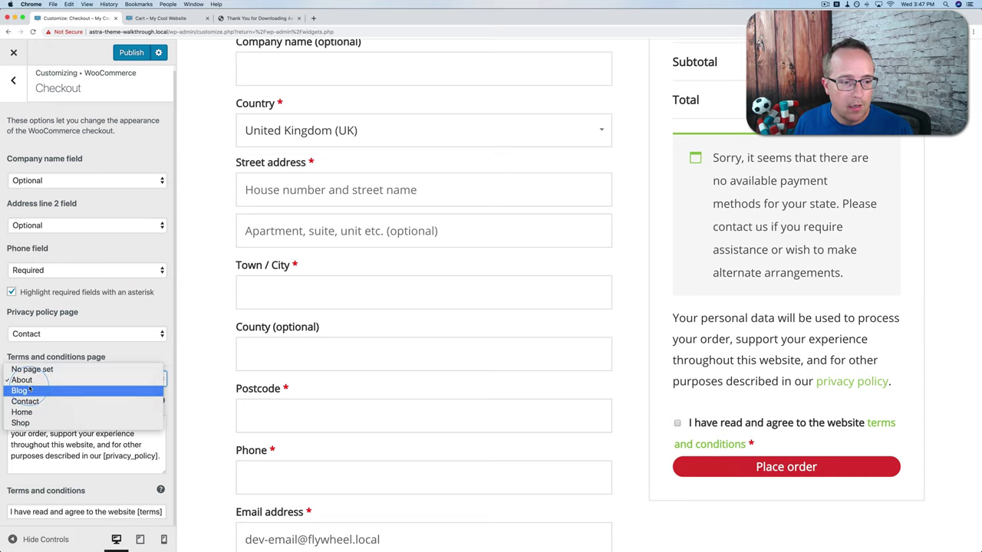
{"action": "left_click", "coordinate": [31, 369]}
{"action": "left_click", "coordinate": [56, 334]}
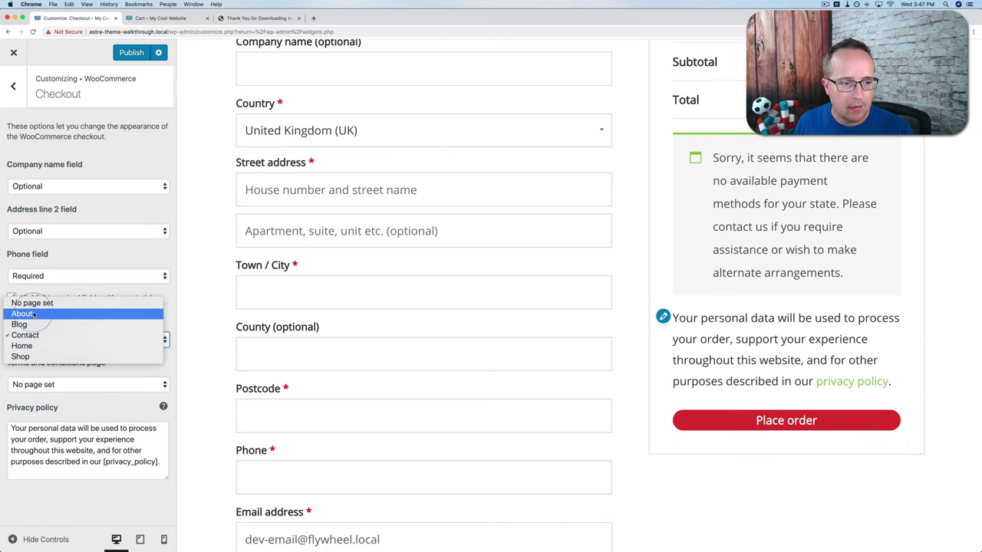
{"action": "left_click", "coordinate": [31, 301]}
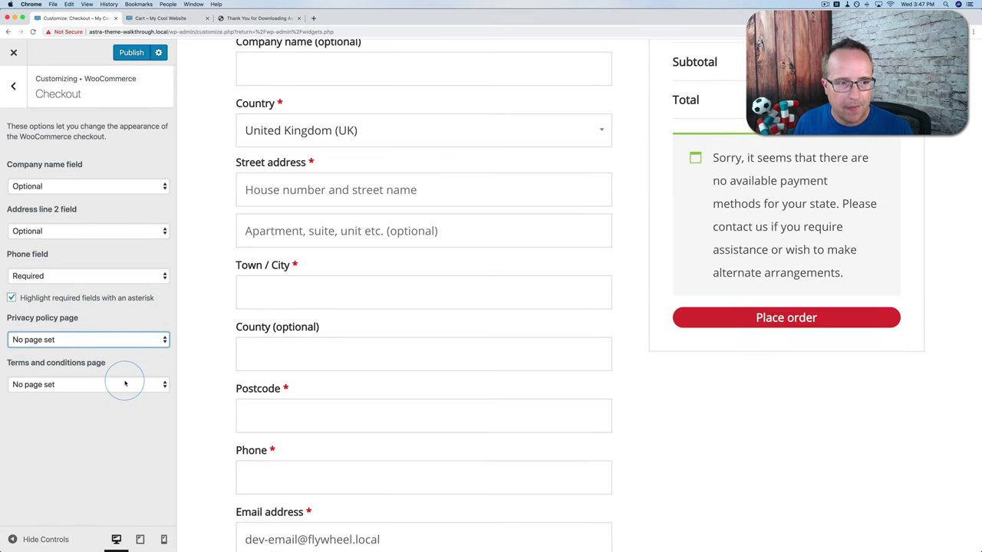
{"action": "left_click", "coordinate": [15, 88]}
{"action": "left_click", "coordinate": [14, 89]}
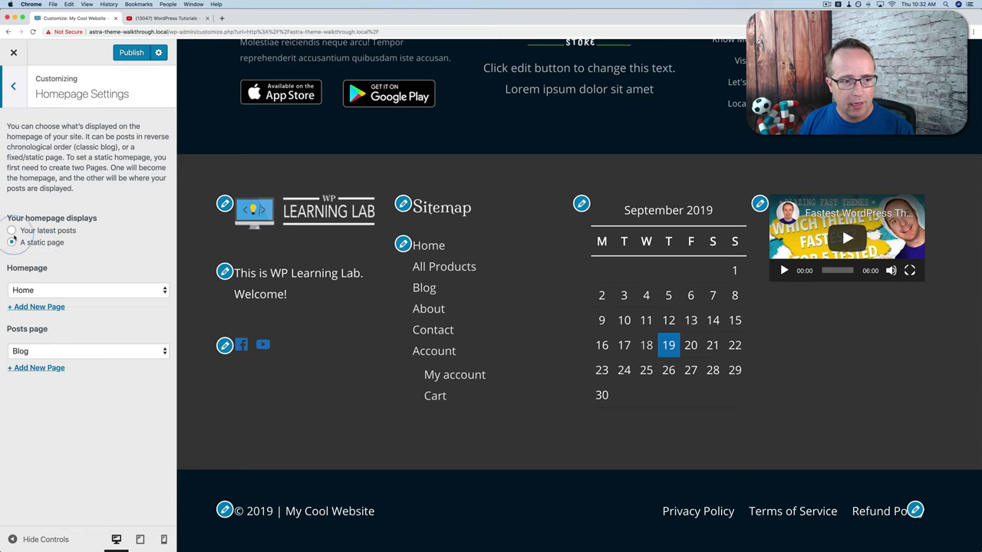
- Examine the static page options in Homepage Settings, including the pages available as Homepage and as Posts page
{"action": "scroll", "coordinate": [272, 274], "scroll_direction": "up", "scroll_amount": 20}
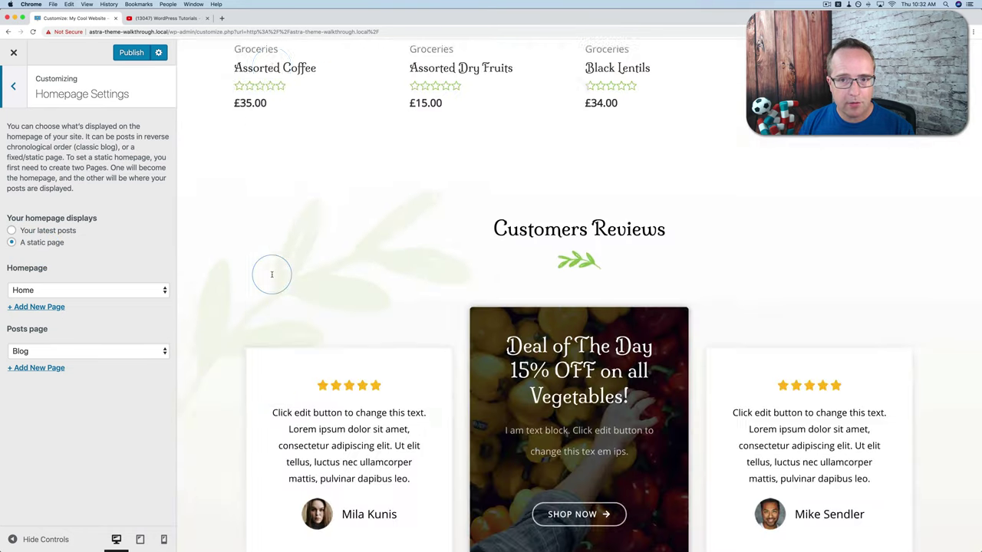
{"action": "scroll", "coordinate": [271, 274], "scroll_direction": "up", "scroll_amount": 6}
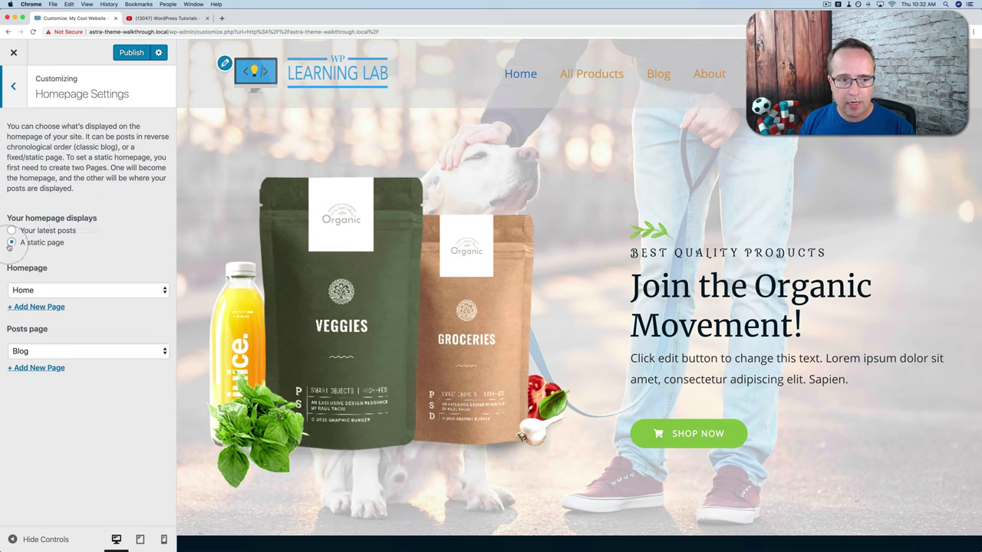
{"action": "left_click", "coordinate": [68, 297]}
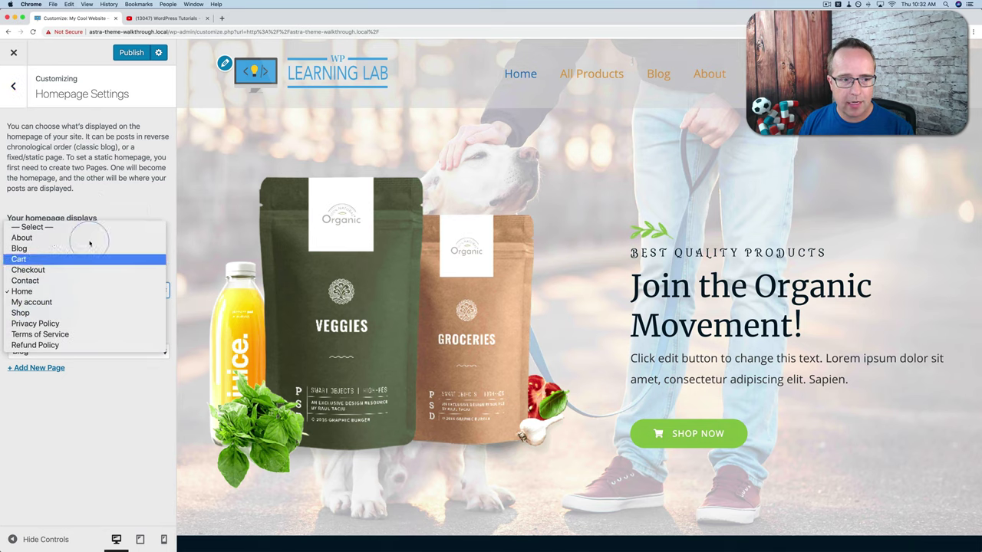
{"action": "left_click", "coordinate": [130, 213]}
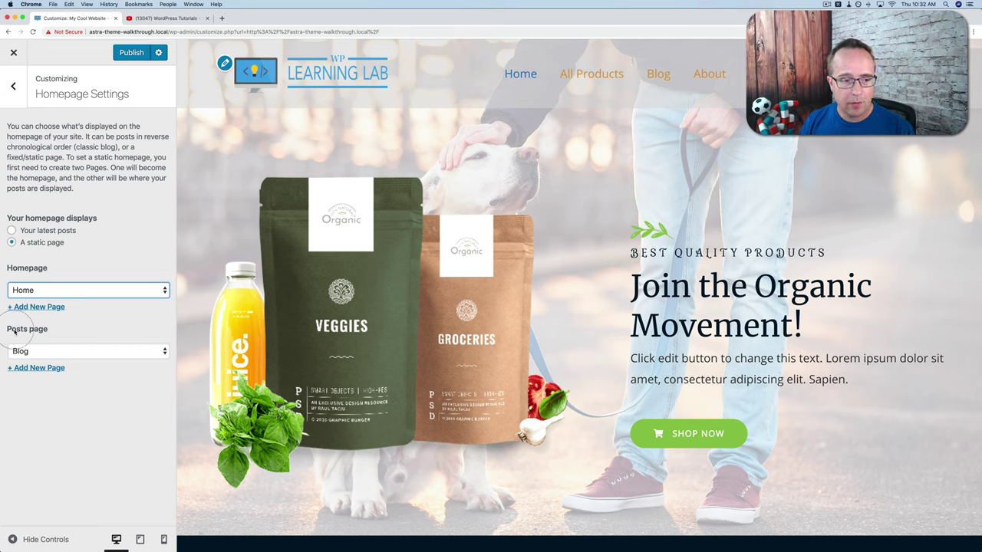
{"action": "left_click", "coordinate": [66, 350]}
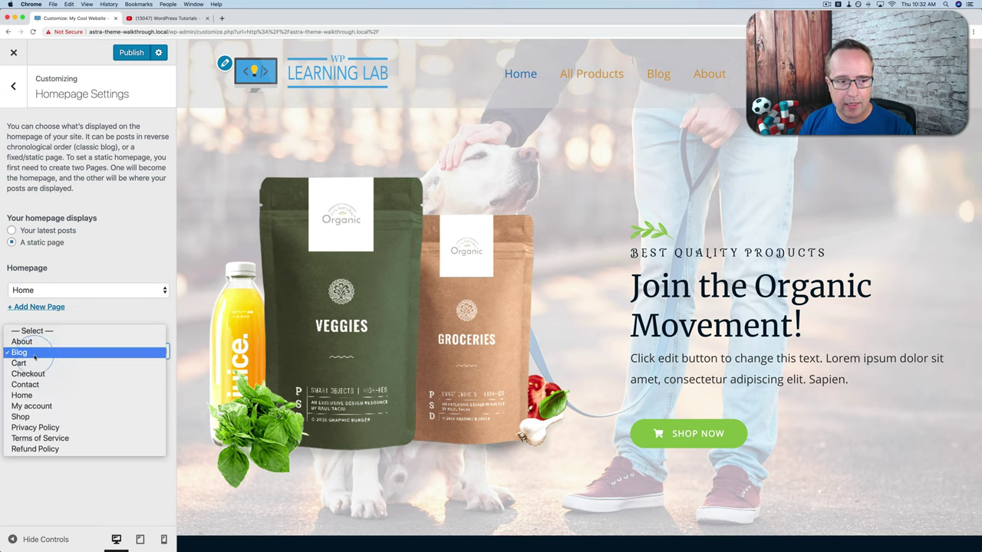
{"action": "left_click", "coordinate": [127, 274]}
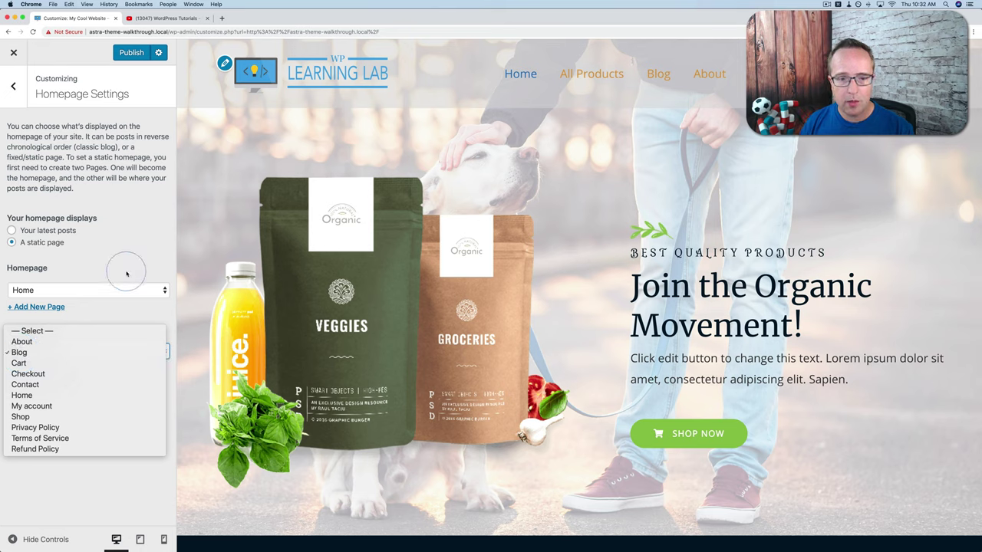
{"action": "left_click", "coordinate": [127, 274]}
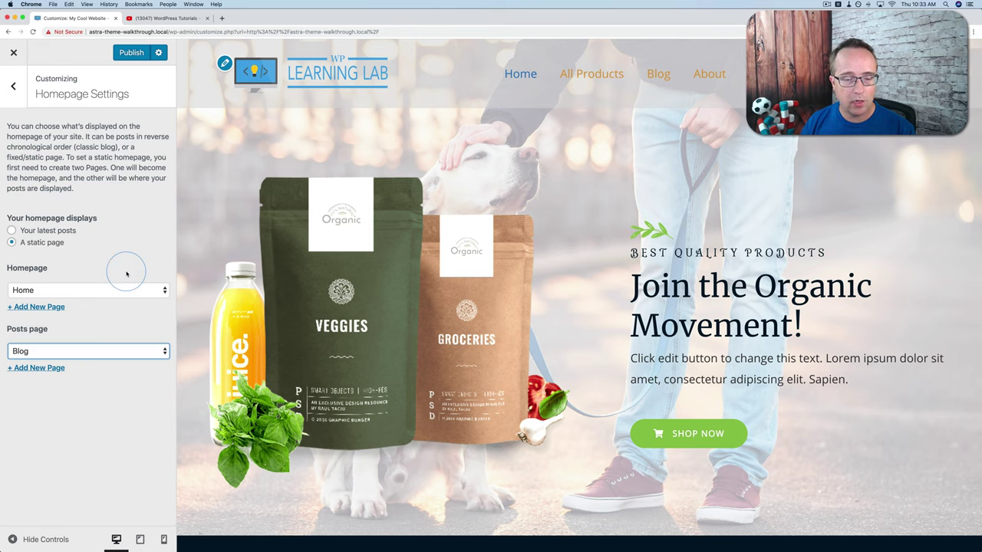
{"action": "left_click", "coordinate": [63, 351]}
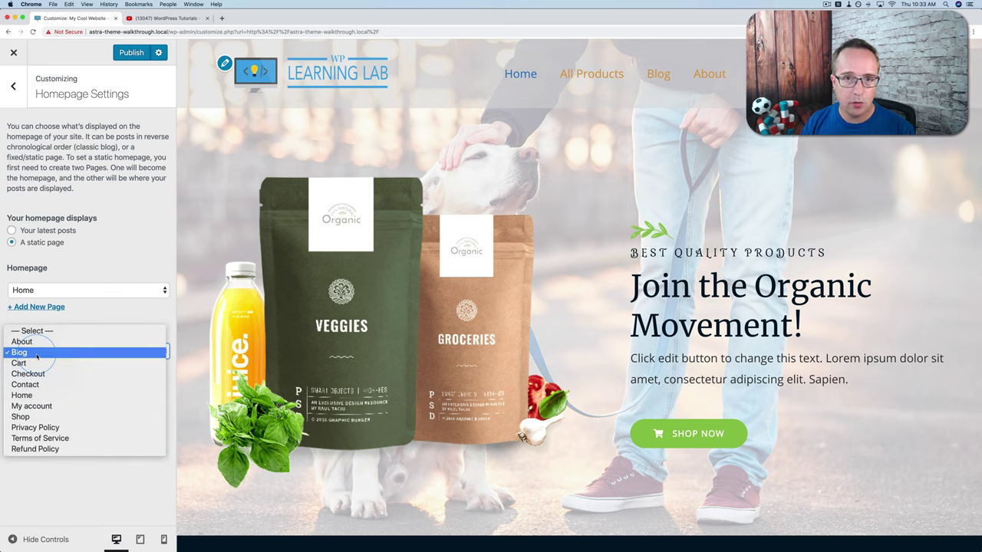
{"action": "left_click", "coordinate": [88, 246]}
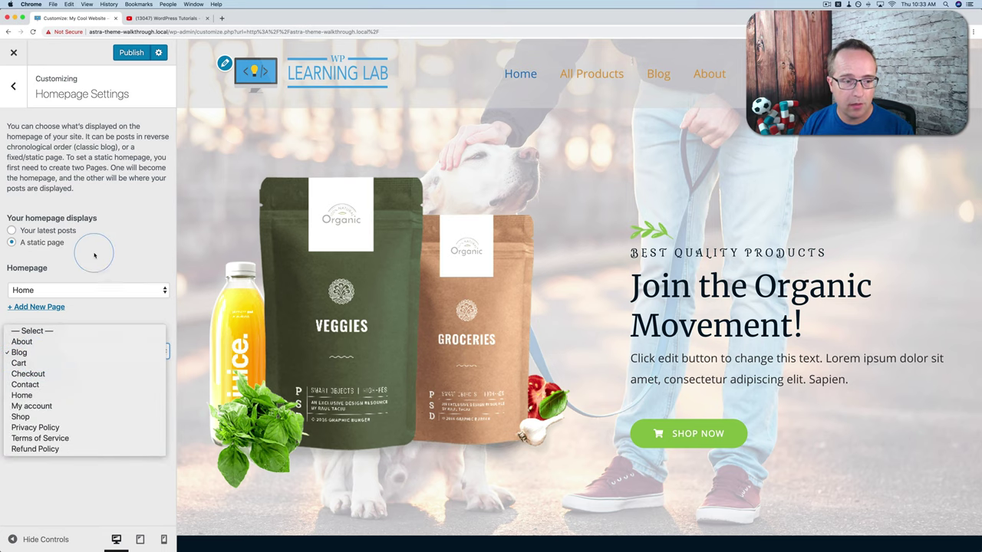
- Try making the homepage display the latest posts, look over the preview, and set it back to a static page
{"action": "left_click", "coordinate": [12, 230]}
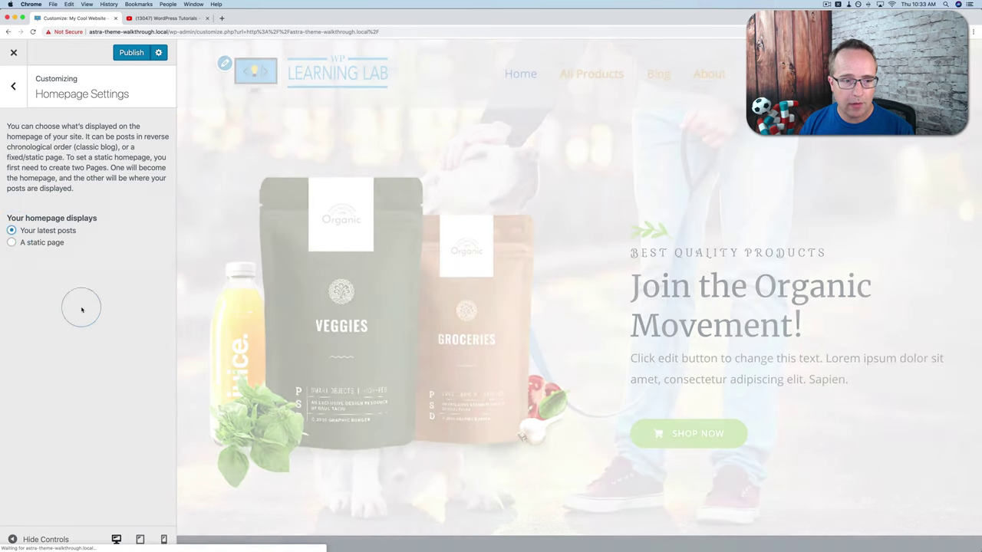
{"action": "scroll", "coordinate": [373, 183], "scroll_direction": "down", "scroll_amount": 5}
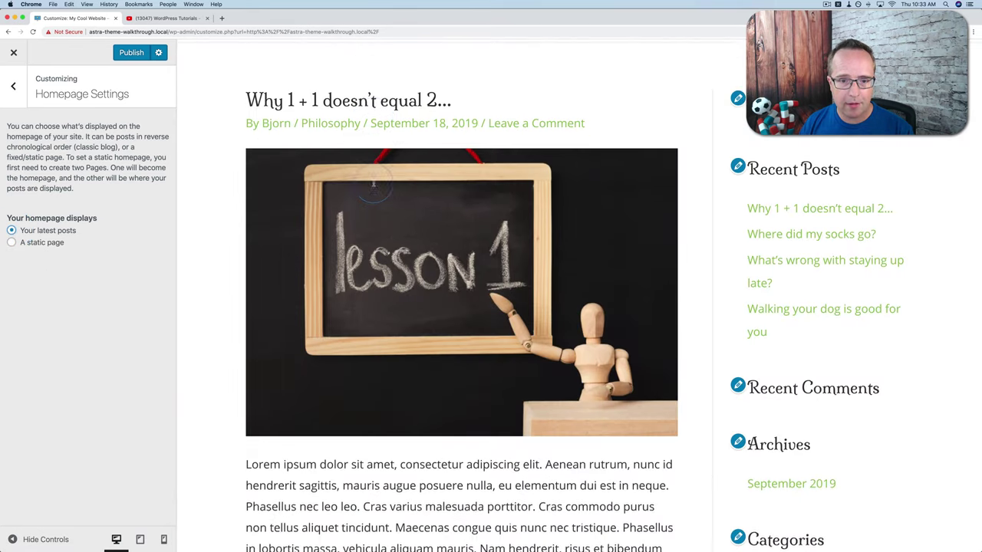
{"action": "scroll", "coordinate": [373, 183], "scroll_direction": "up", "scroll_amount": 5}
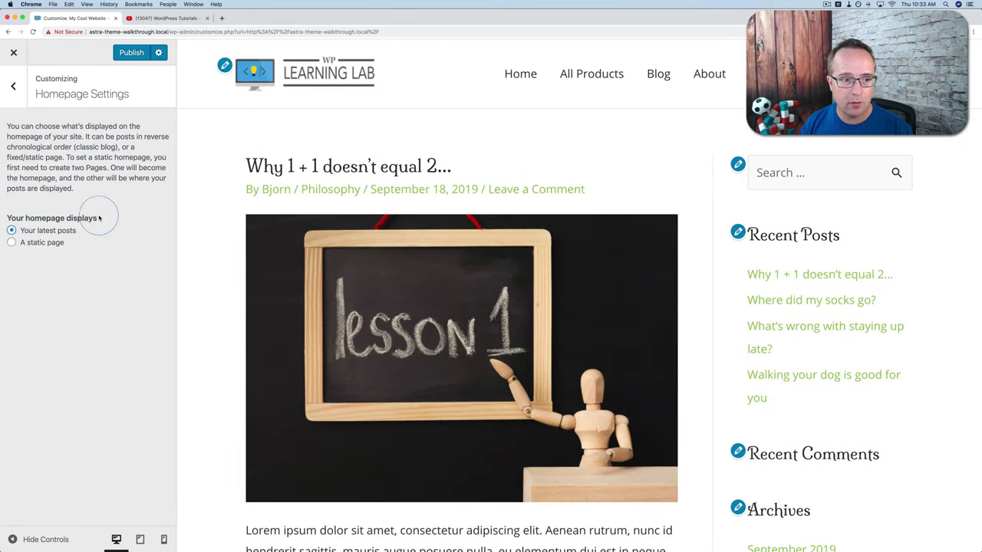
{"action": "left_click", "coordinate": [11, 244]}
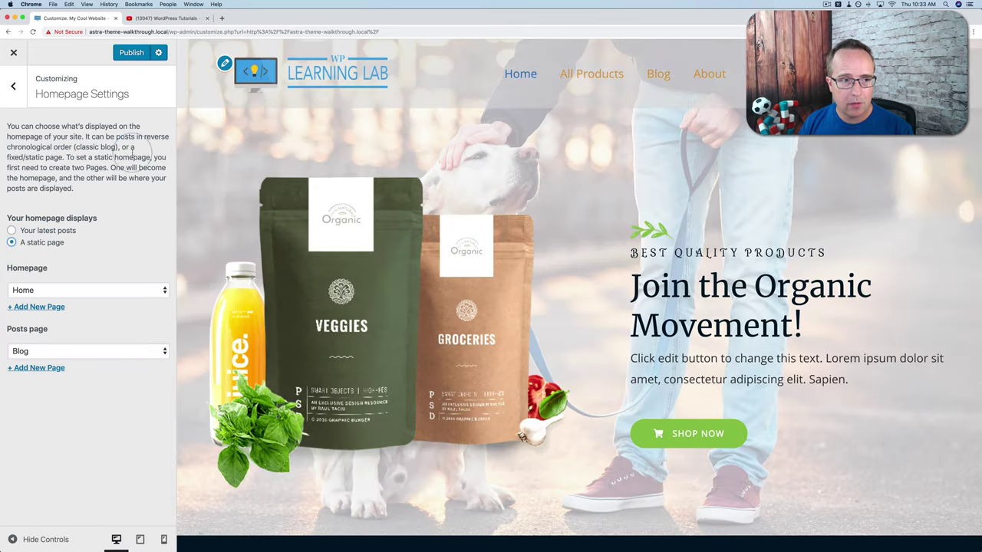
- Leave Homepage Settings and open the Additional CSS section
{"action": "left_click", "coordinate": [13, 86]}
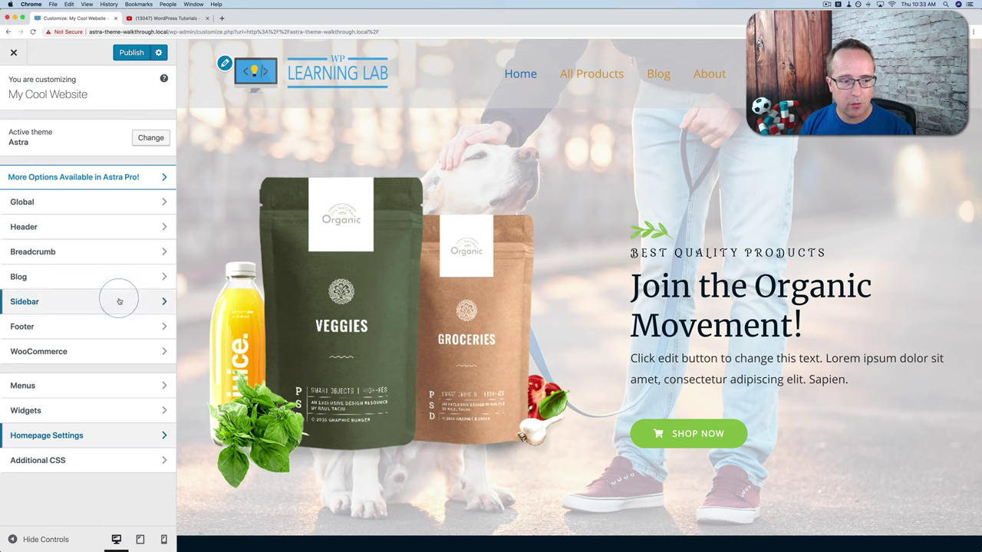
{"action": "left_click", "coordinate": [59, 463]}
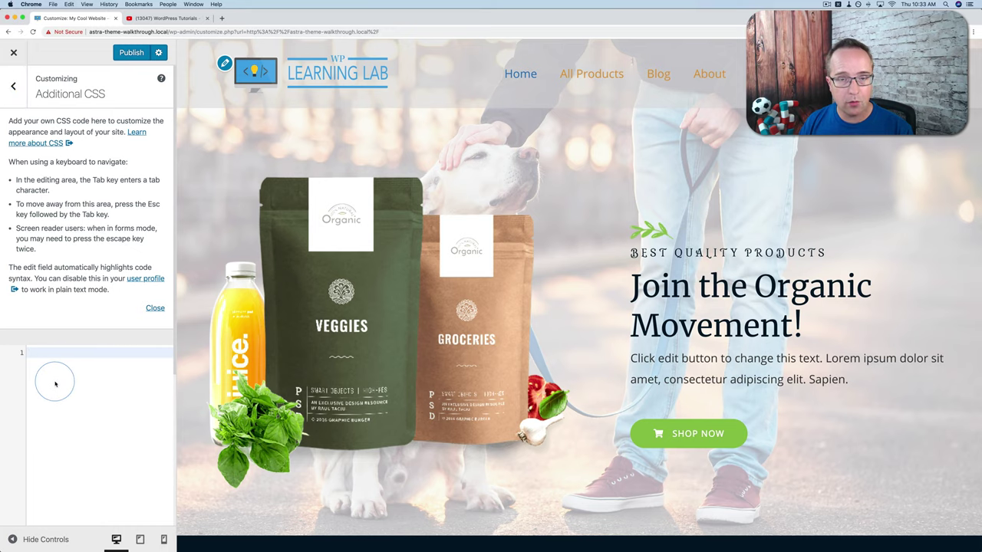
- Leave the Additional CSS section, publish the customization changes and close the Customizer
{"action": "scroll", "coordinate": [372, 368], "scroll_direction": "down", "scroll_amount": 15}
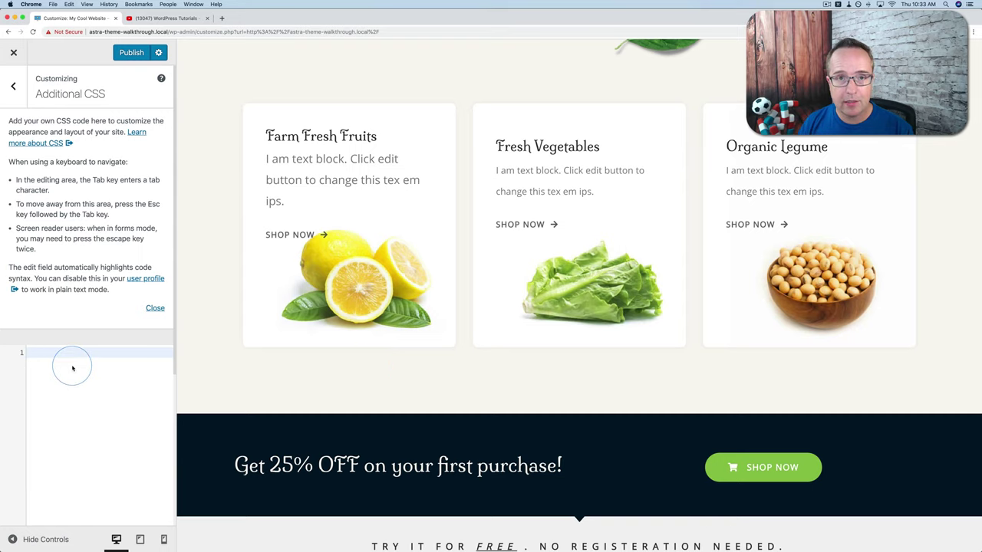
{"action": "left_click", "coordinate": [14, 86]}
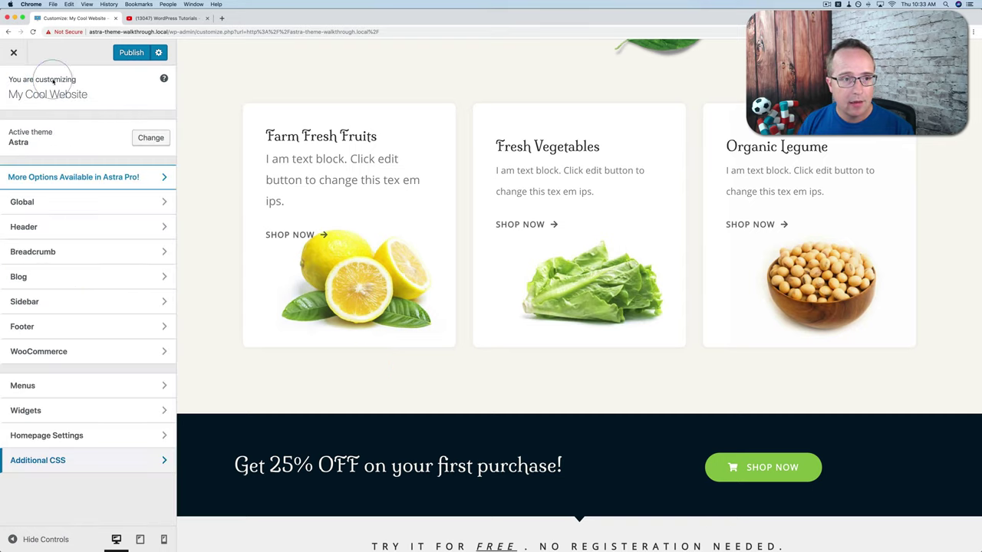
{"action": "left_click", "coordinate": [129, 59]}
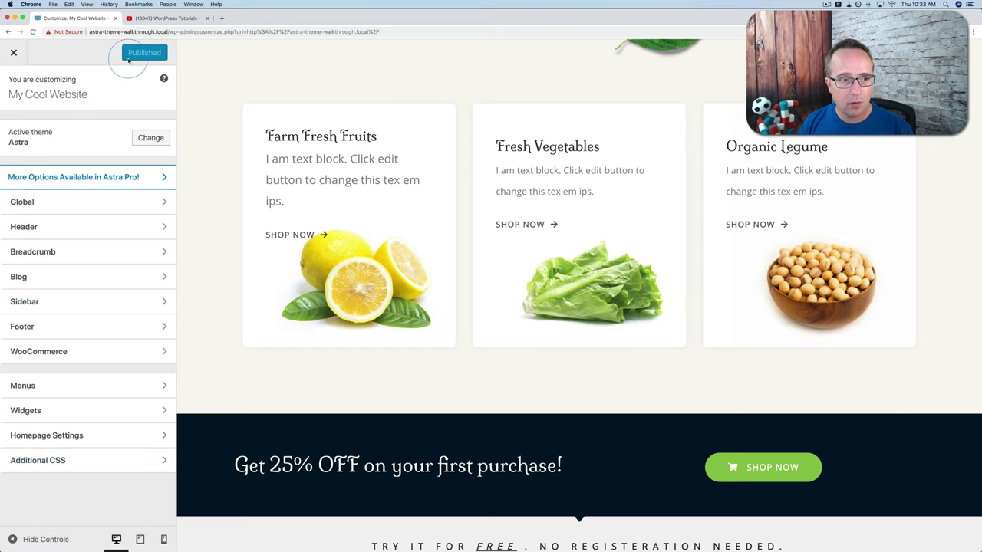
{"action": "left_click", "coordinate": [13, 54]}
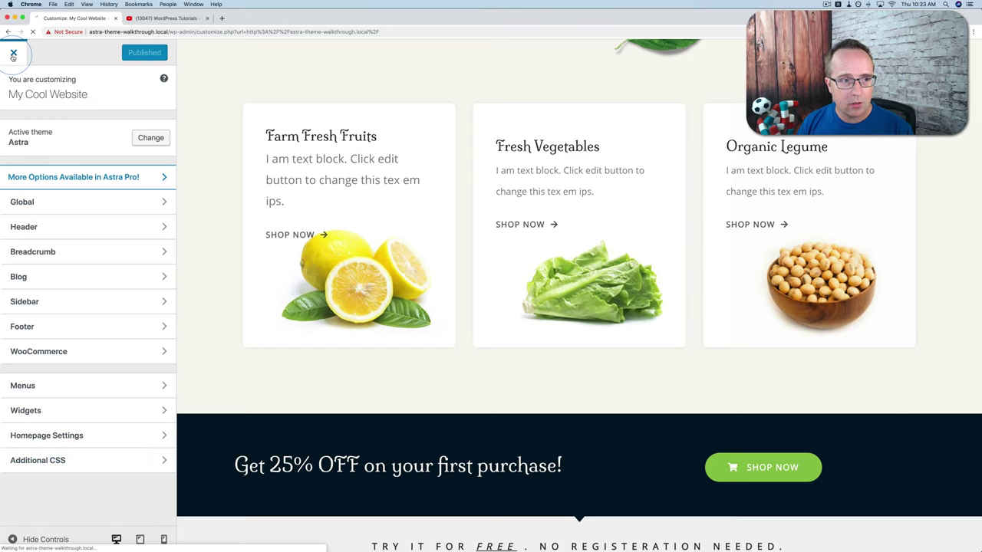
- Go to the site's dashboard and open the About page from the Pages list for editing
{"action": "mouse_move", "coordinate": [73, 48]}
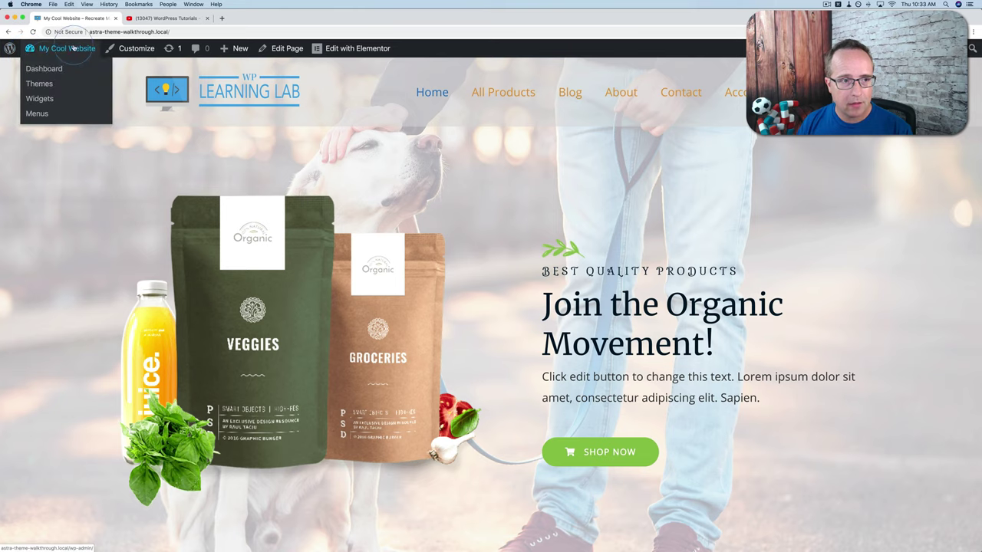
{"action": "left_click", "coordinate": [42, 68]}
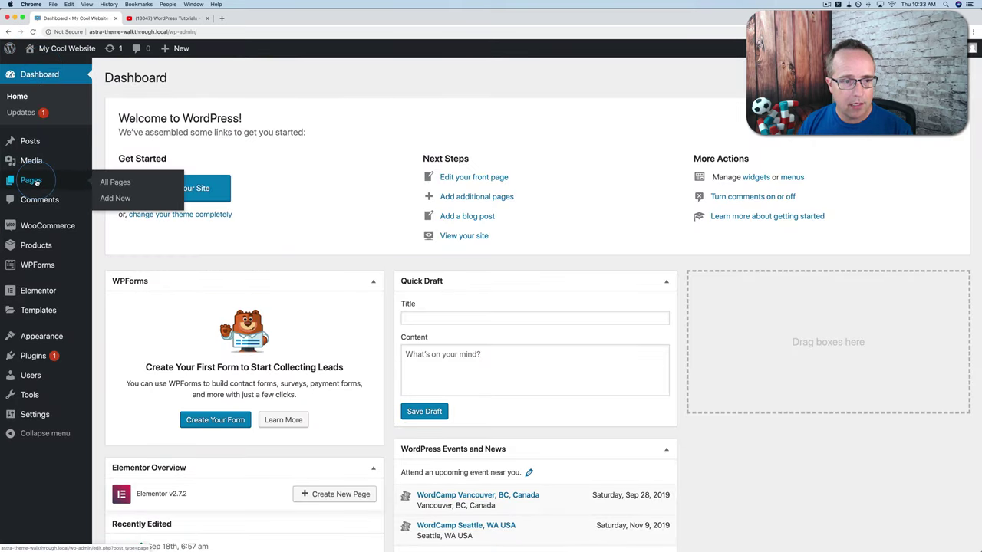
{"action": "left_click", "coordinate": [34, 181]}
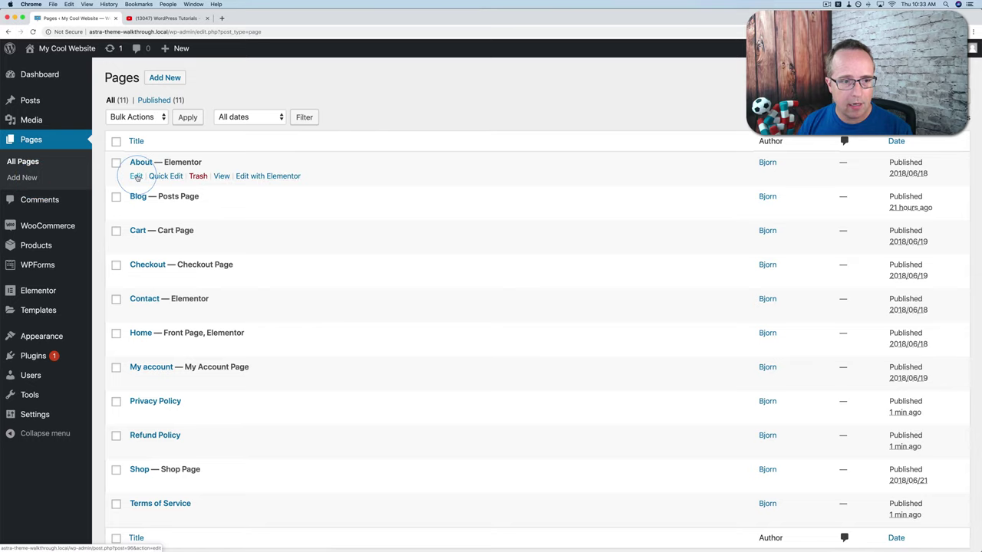
{"action": "left_click", "coordinate": [136, 176]}
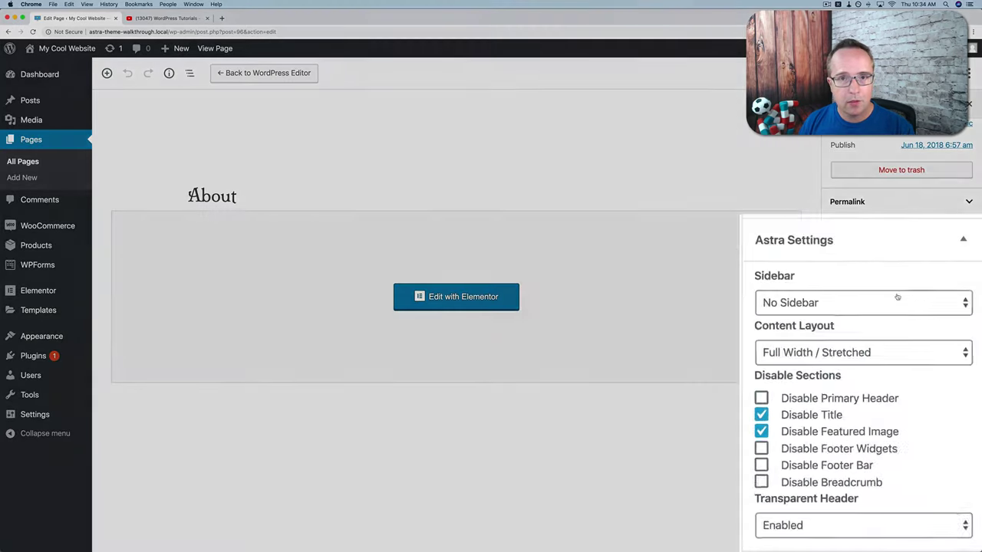
- Examine the About page's Astra Settings, including the choices for Sidebar, Content Layout and Transparent Header, without changing them
{"action": "left_click", "coordinate": [882, 167]}
{"action": "left_click", "coordinate": [872, 209]}
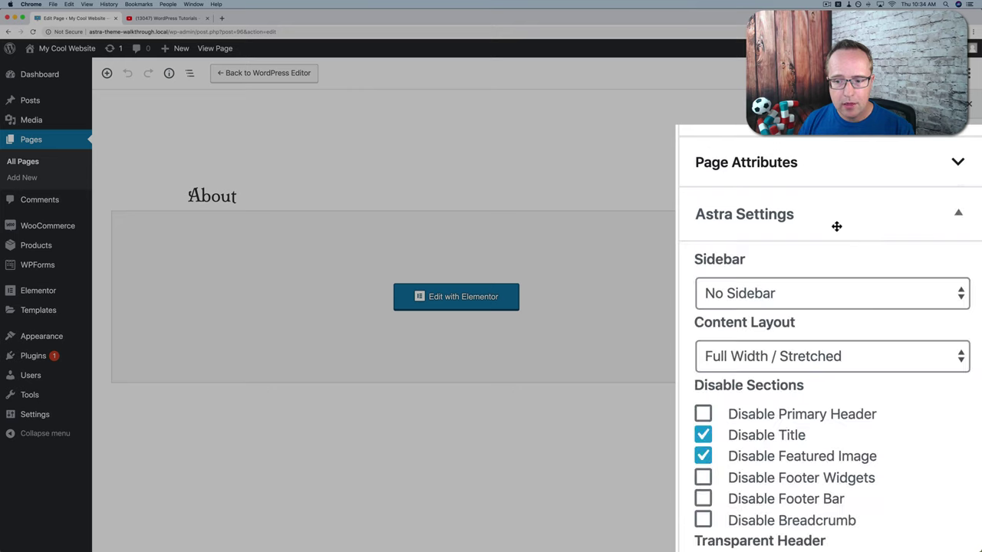
{"action": "scroll", "coordinate": [710, 299], "scroll_direction": "down", "scroll_amount": 2}
{"action": "left_click", "coordinate": [771, 243]}
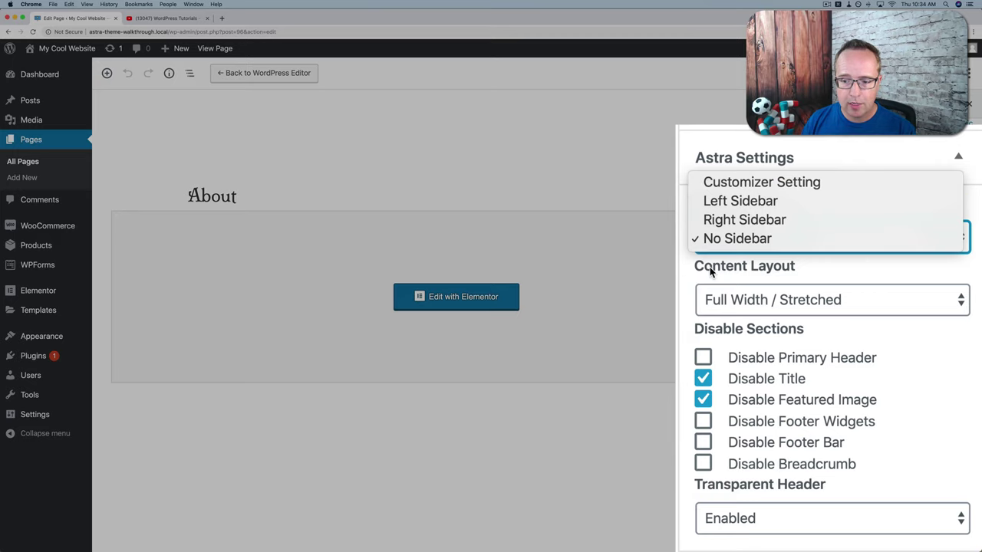
{"action": "left_click", "coordinate": [680, 268]}
{"action": "left_click", "coordinate": [721, 300]}
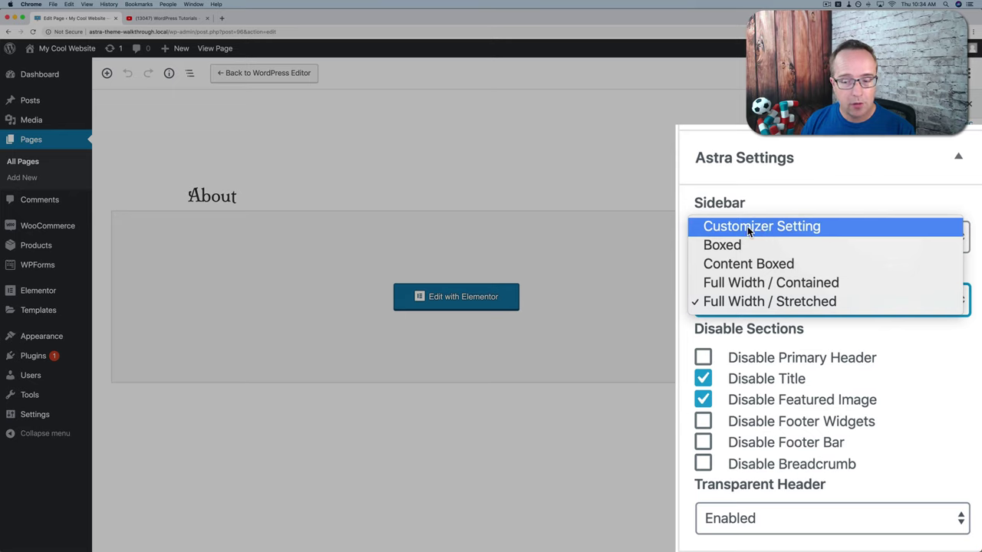
{"action": "left_click", "coordinate": [683, 248]}
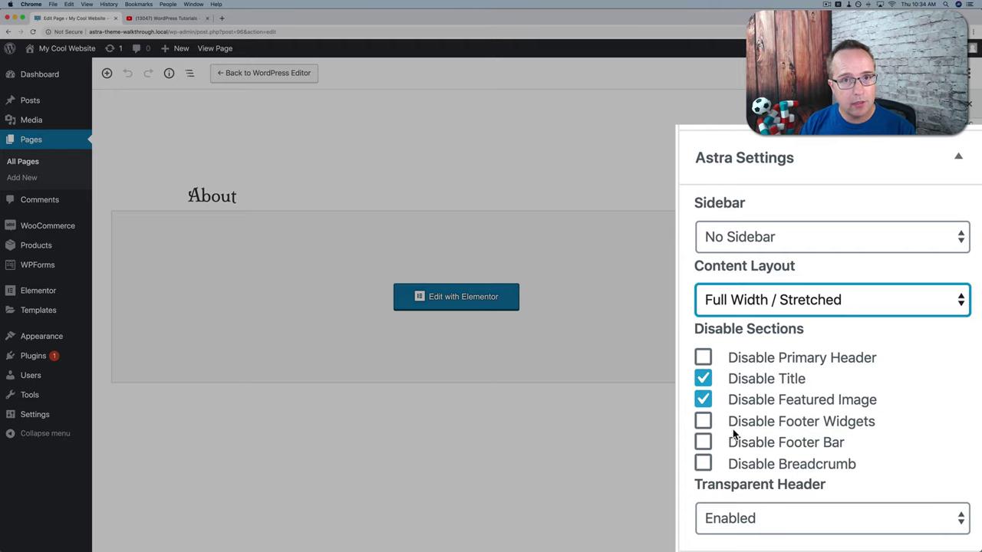
{"action": "left_click", "coordinate": [778, 529]}
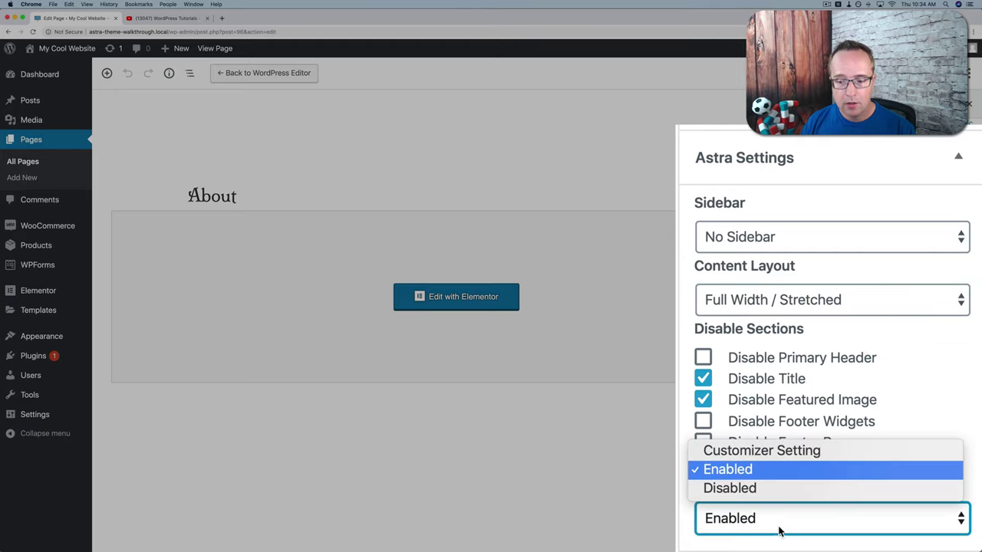
{"action": "left_click", "coordinate": [685, 427]}
- Open the post "Why 1 + 1 doesn't equal 2…" for editing and view its Astra Settings
{"action": "left_click", "coordinate": [30, 100]}
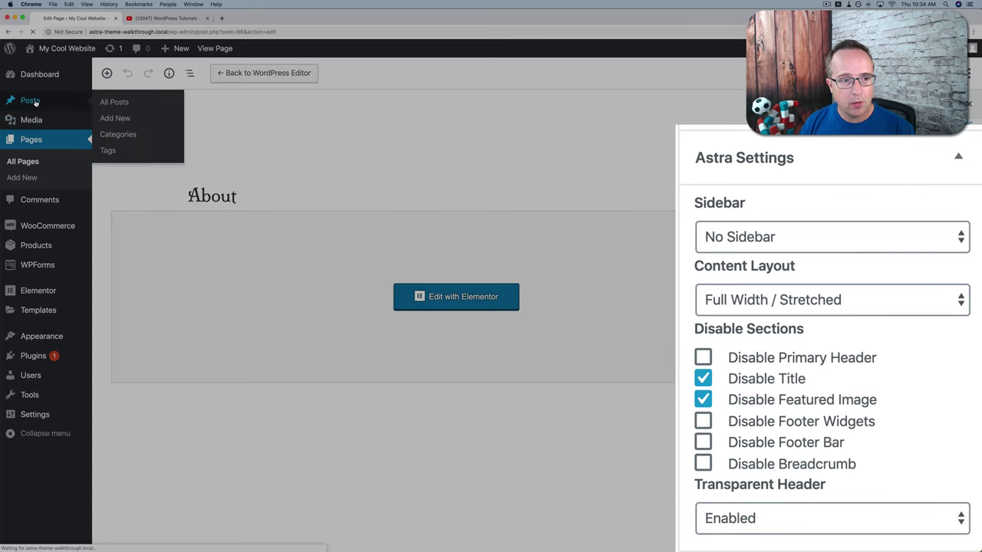
{"action": "left_click", "coordinate": [135, 176]}
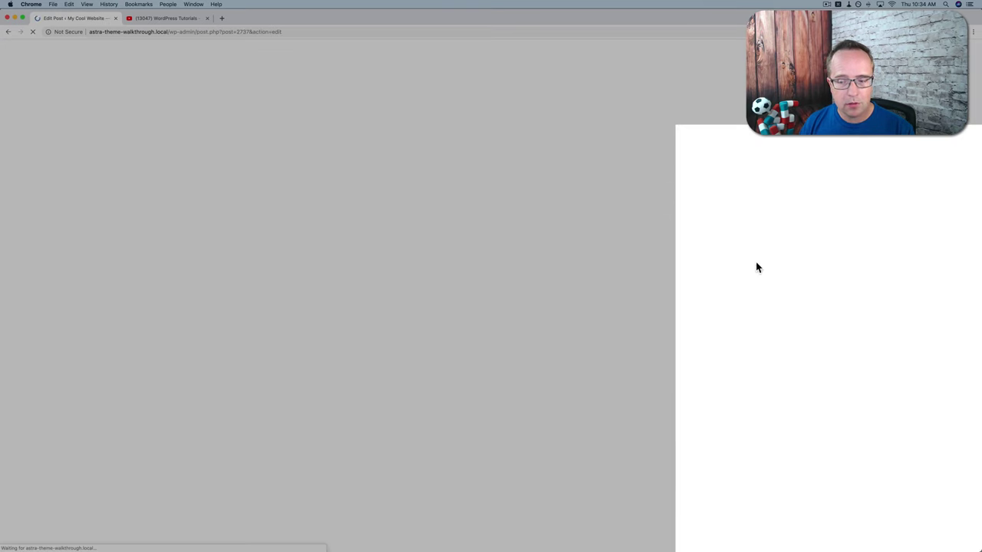
{"action": "scroll", "coordinate": [824, 299], "scroll_direction": "down", "scroll_amount": 10}
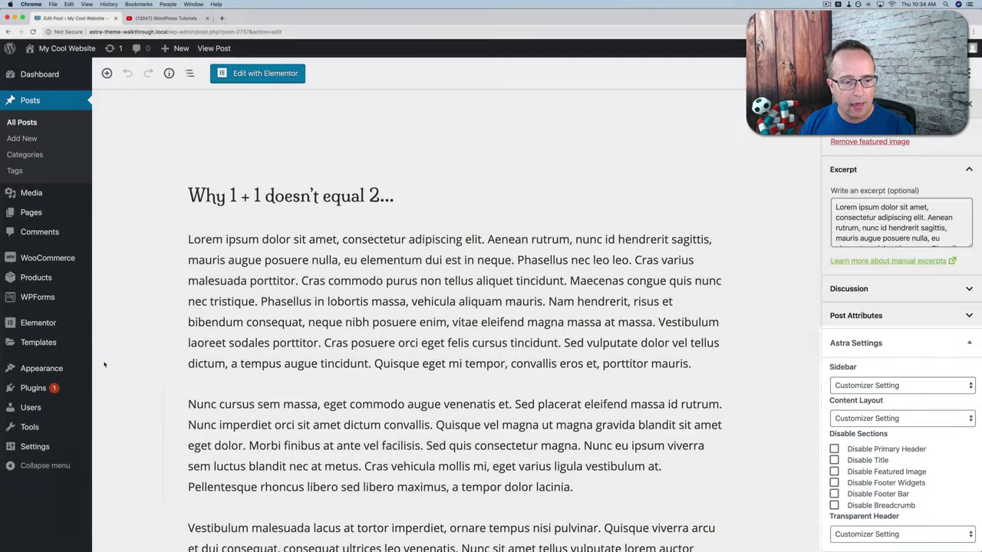
- Open the Astra Options page and look over the list of additional options available with Astra Pro
{"action": "mouse_move", "coordinate": [85, 371]}
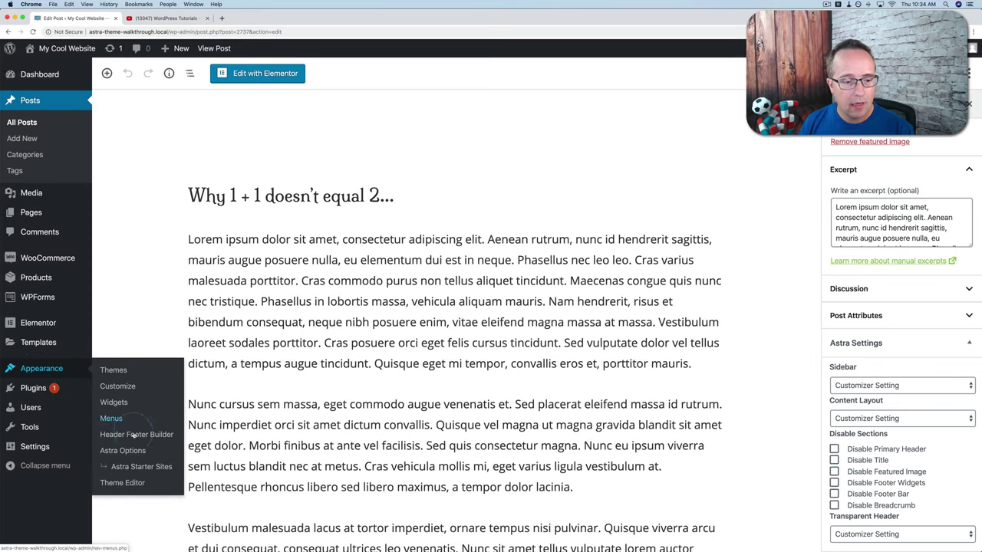
{"action": "left_click", "coordinate": [143, 454]}
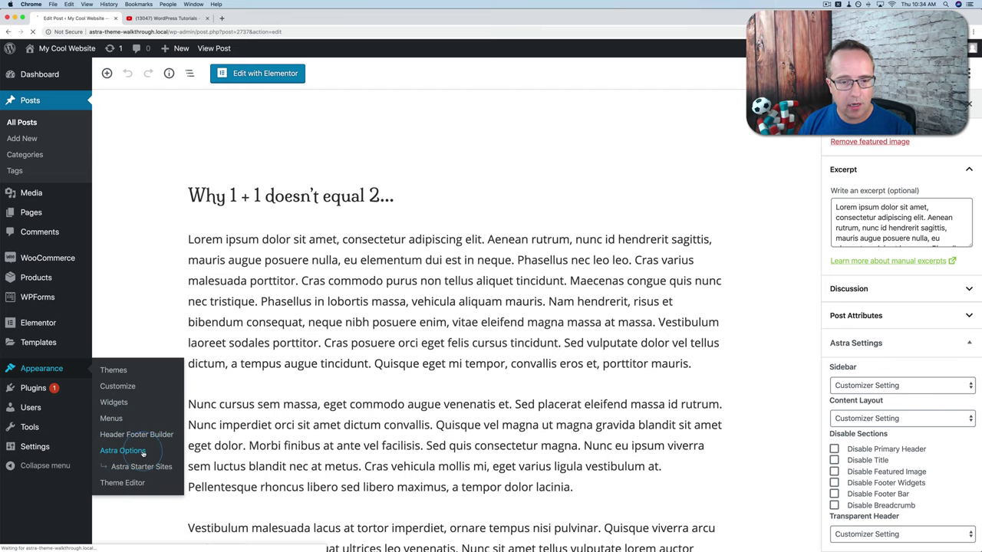
{"action": "scroll", "coordinate": [240, 279], "scroll_direction": "down", "scroll_amount": 2}
{"action": "scroll", "coordinate": [240, 279], "scroll_direction": "down", "scroll_amount": 4}
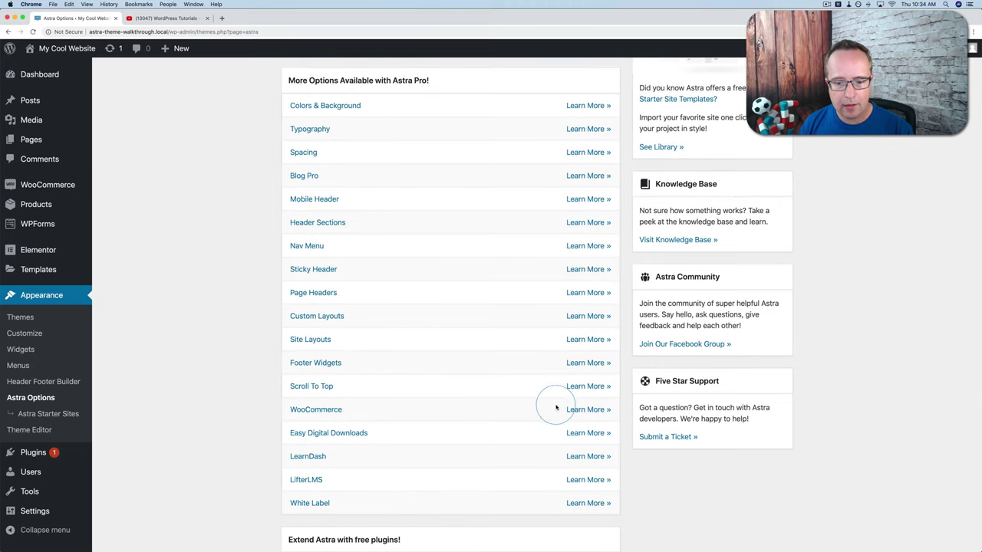
{"action": "left_click_drag", "start_coordinate": [612, 503], "coordinate": [290, 103]}
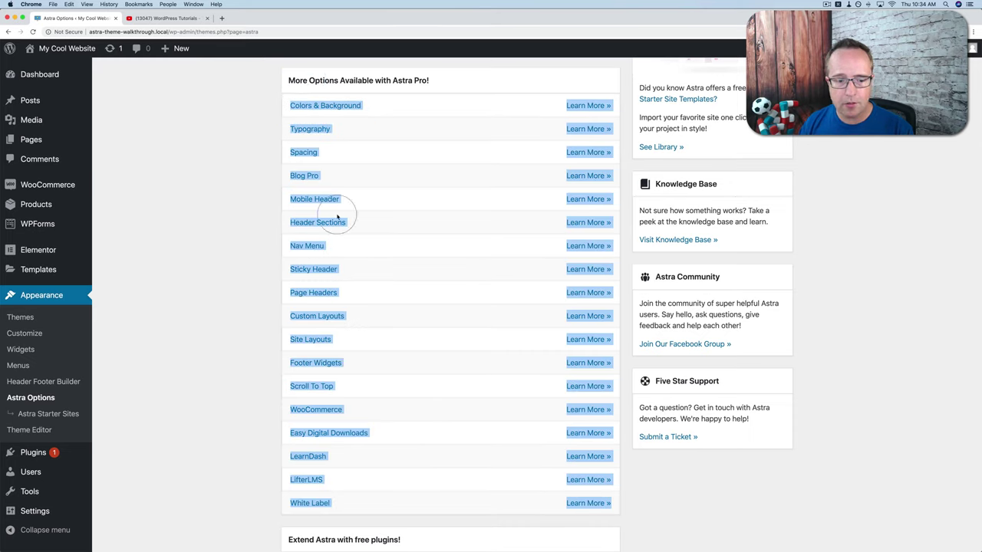
{"action": "left_click", "coordinate": [274, 384]}
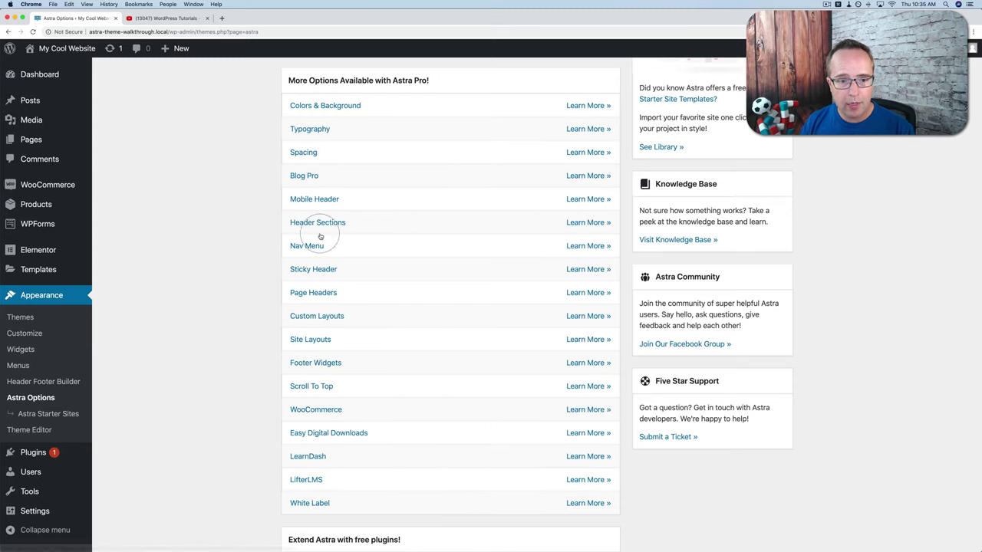
- Open the Astra Pro Sticky Header documentation, read through its settings, and return to the Astra Options page
{"action": "left_click", "coordinate": [581, 270]}
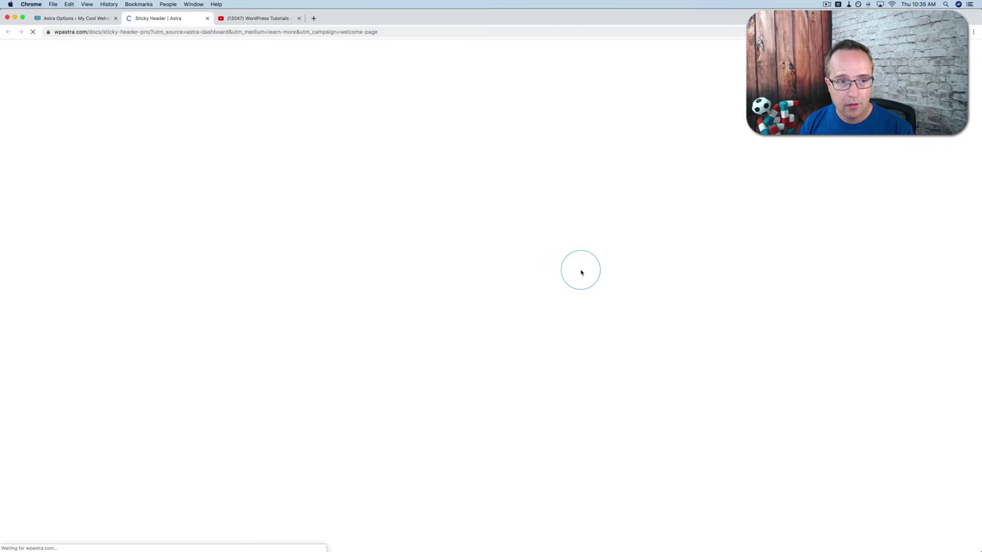
{"action": "scroll", "coordinate": [257, 204], "scroll_direction": "down", "scroll_amount": 5}
{"action": "scroll", "coordinate": [257, 204], "scroll_direction": "down", "scroll_amount": 10}
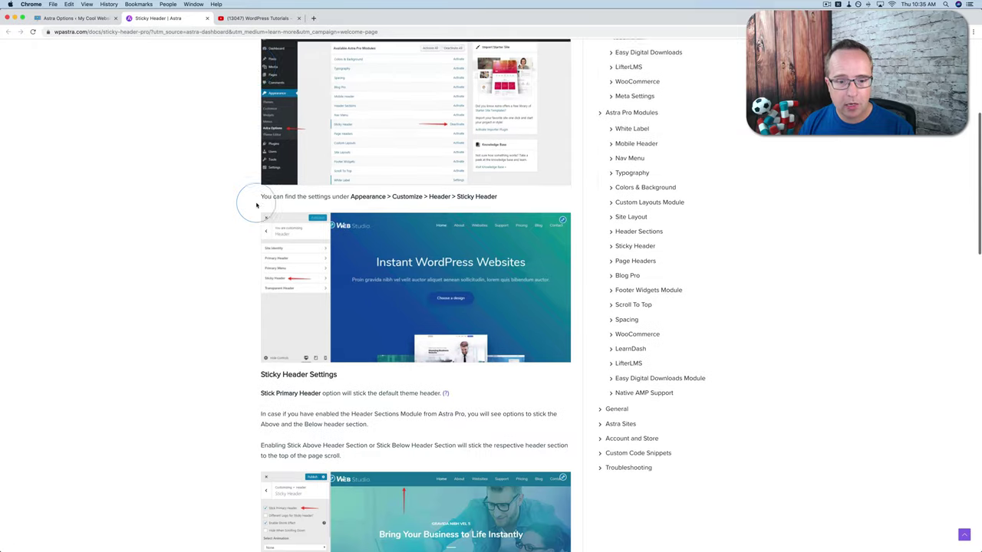
{"action": "scroll", "coordinate": [257, 204], "scroll_direction": "down", "scroll_amount": 4}
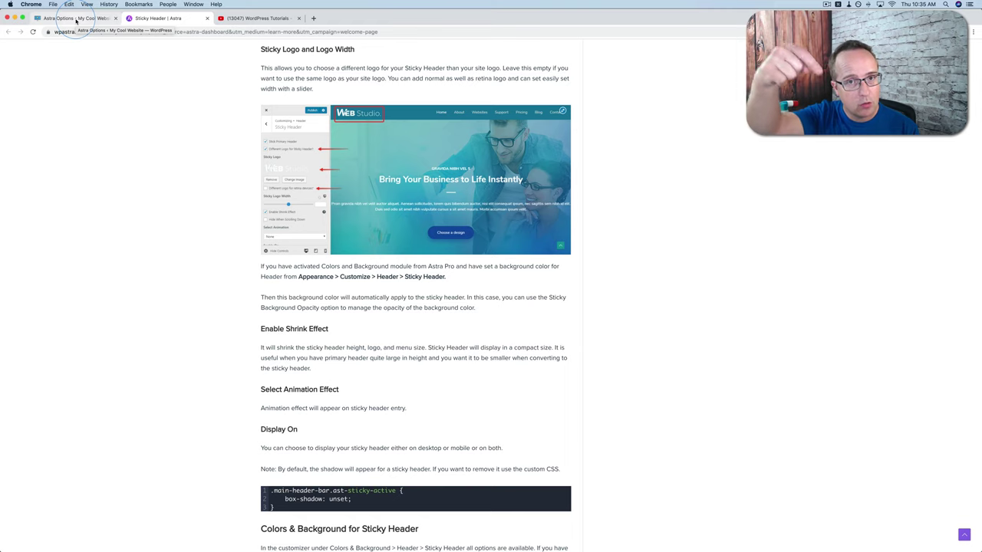
{"action": "left_click", "coordinate": [76, 19]}
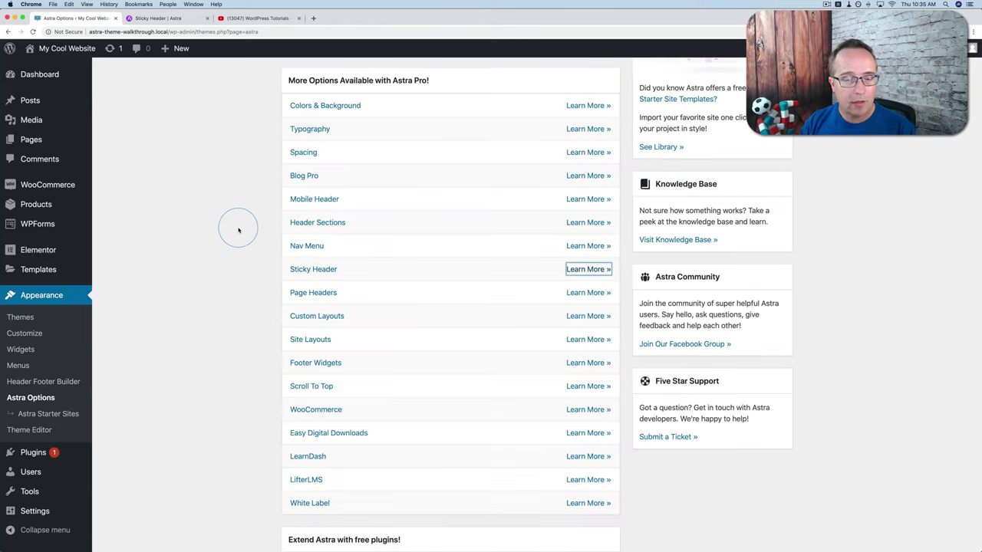